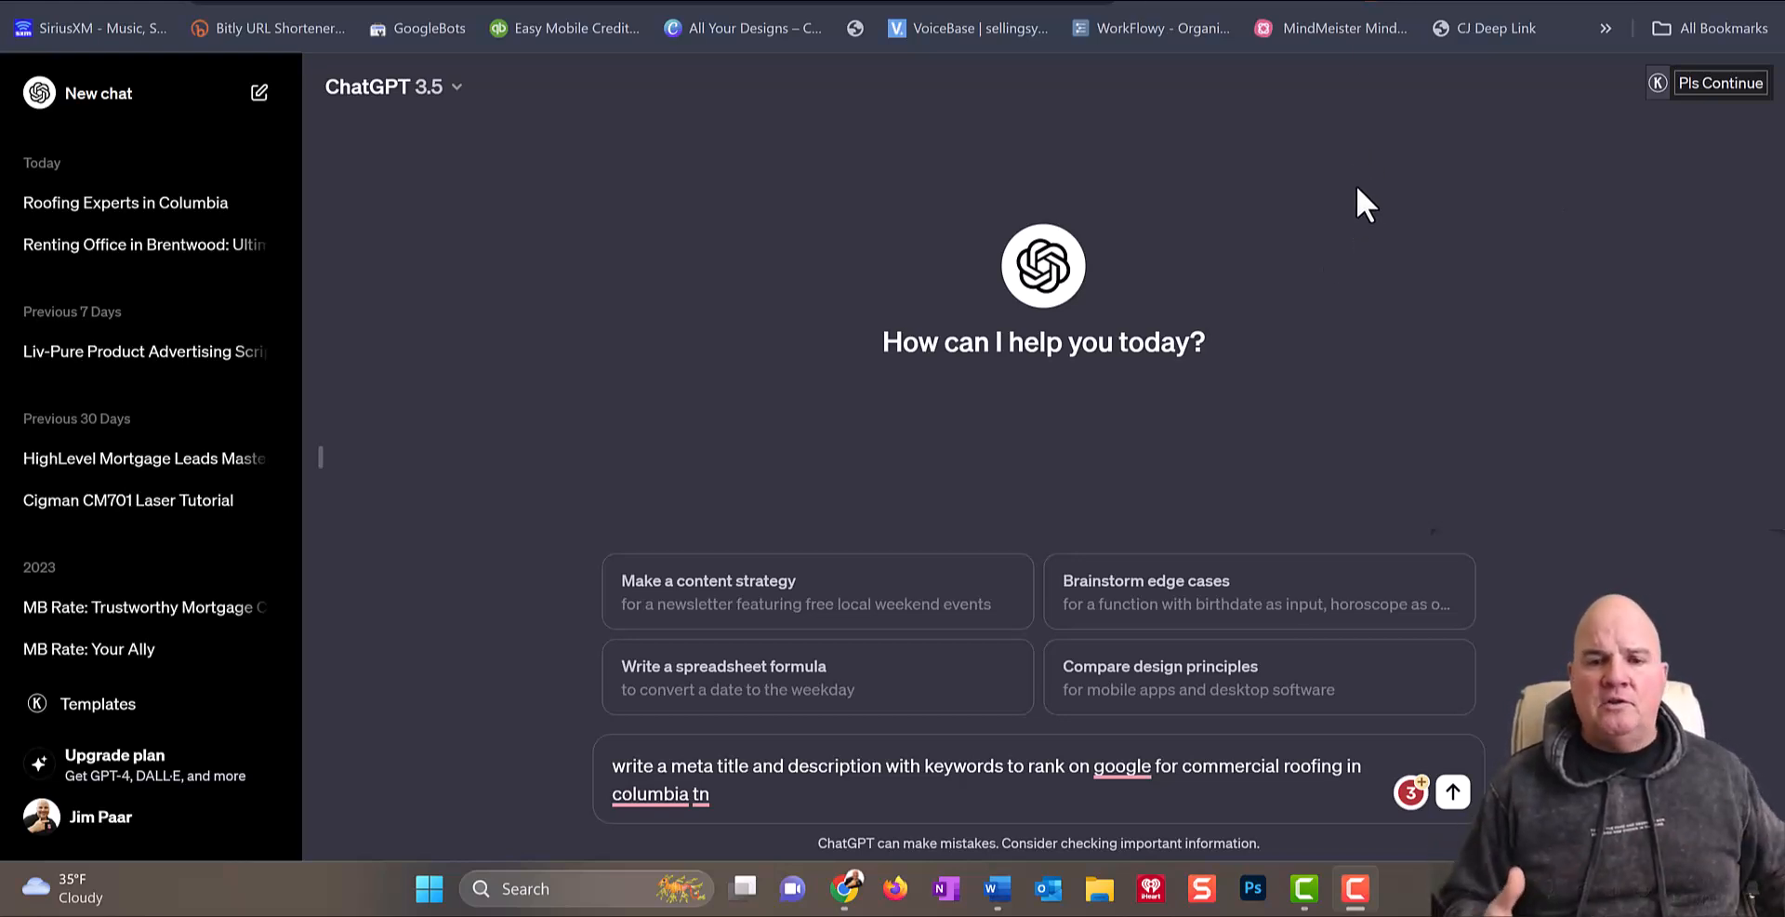
# Step: Bring up the Sproutified dashboard and HighLevel landing page, and read through the HighLevel 30-day extended trial offer and its FAQ
pyautogui.click(395, 2)
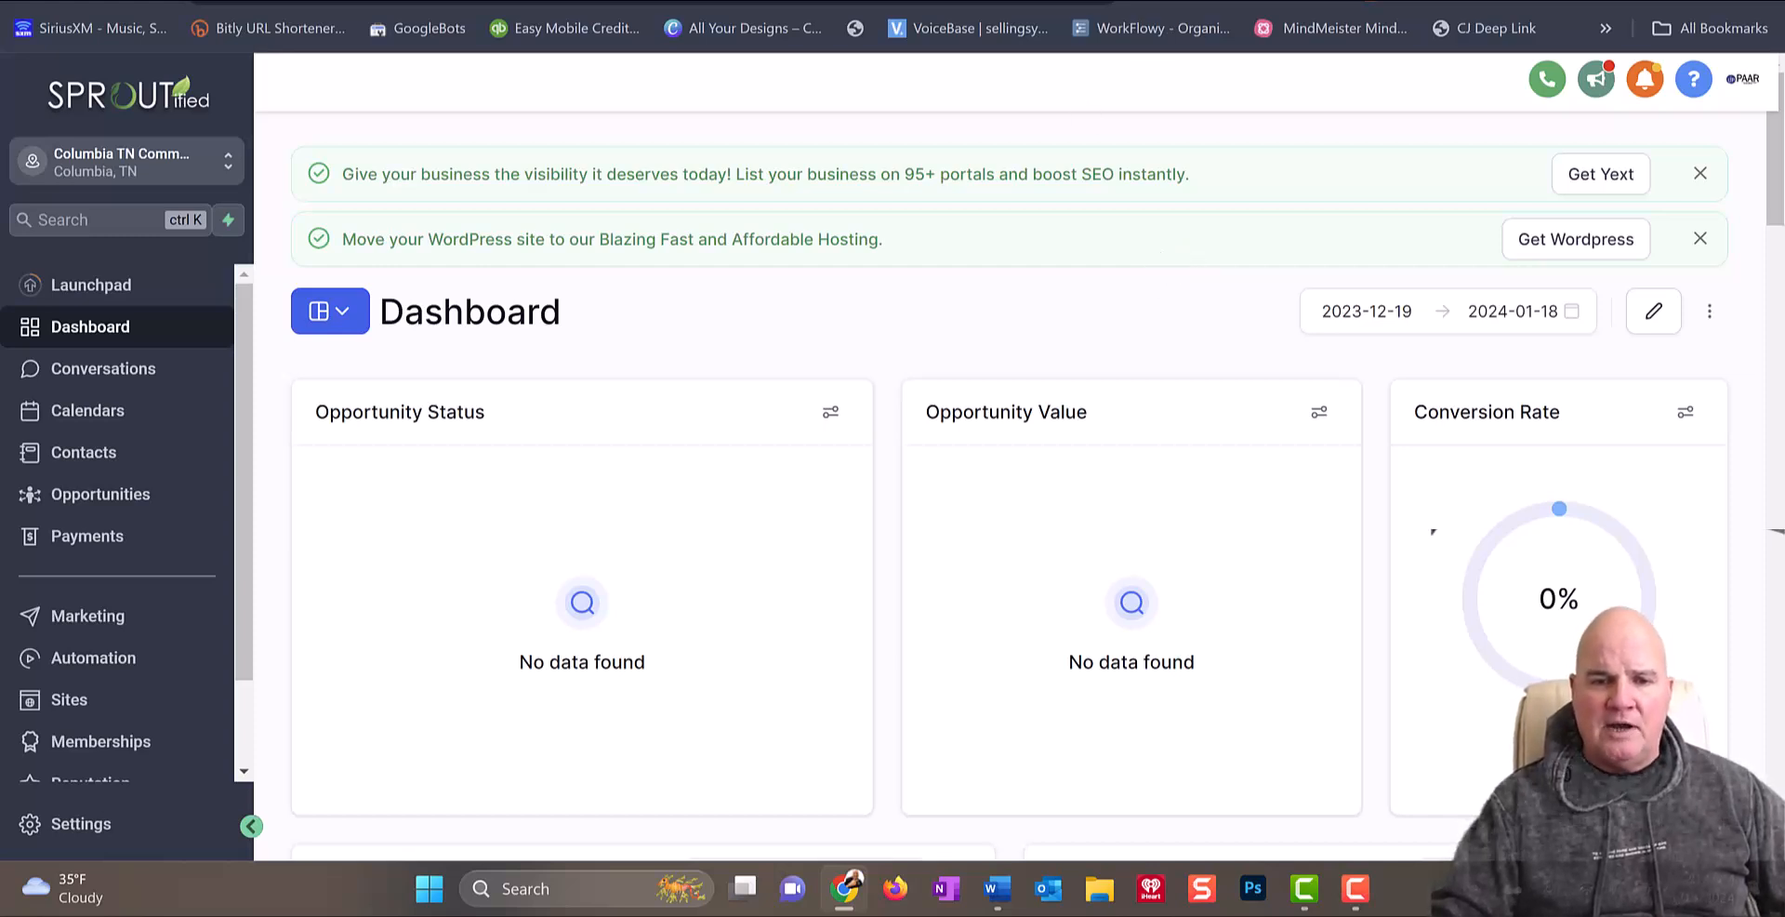
pyautogui.click(1050, 0)
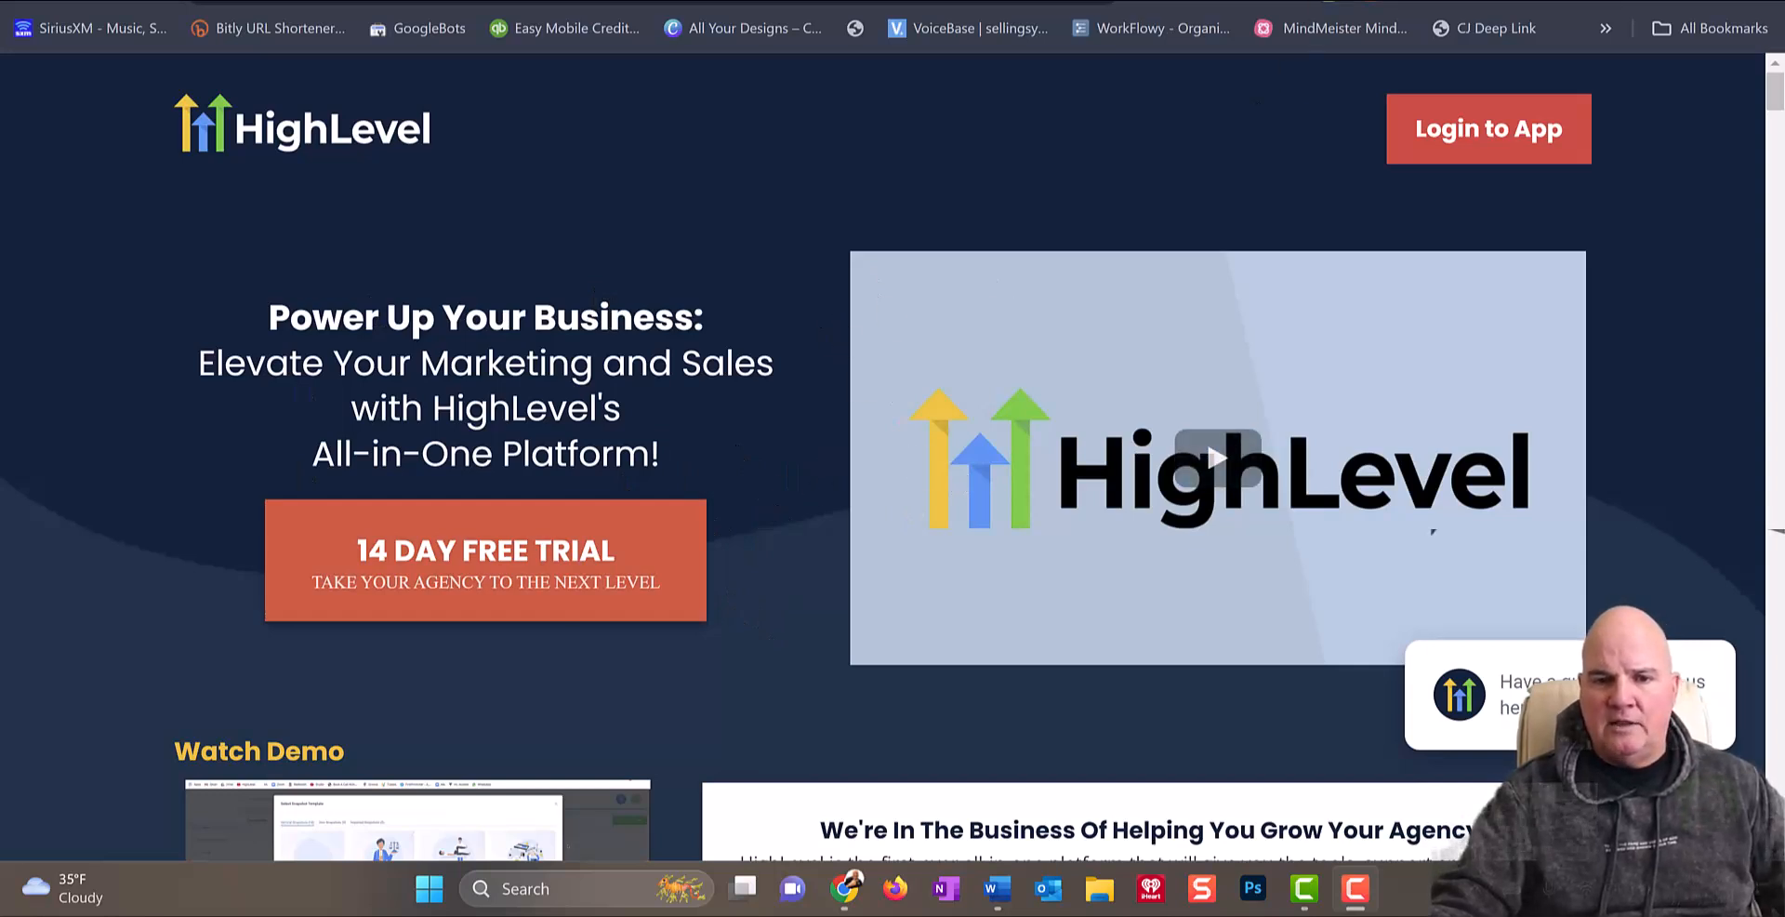
pyautogui.click(1149, 2)
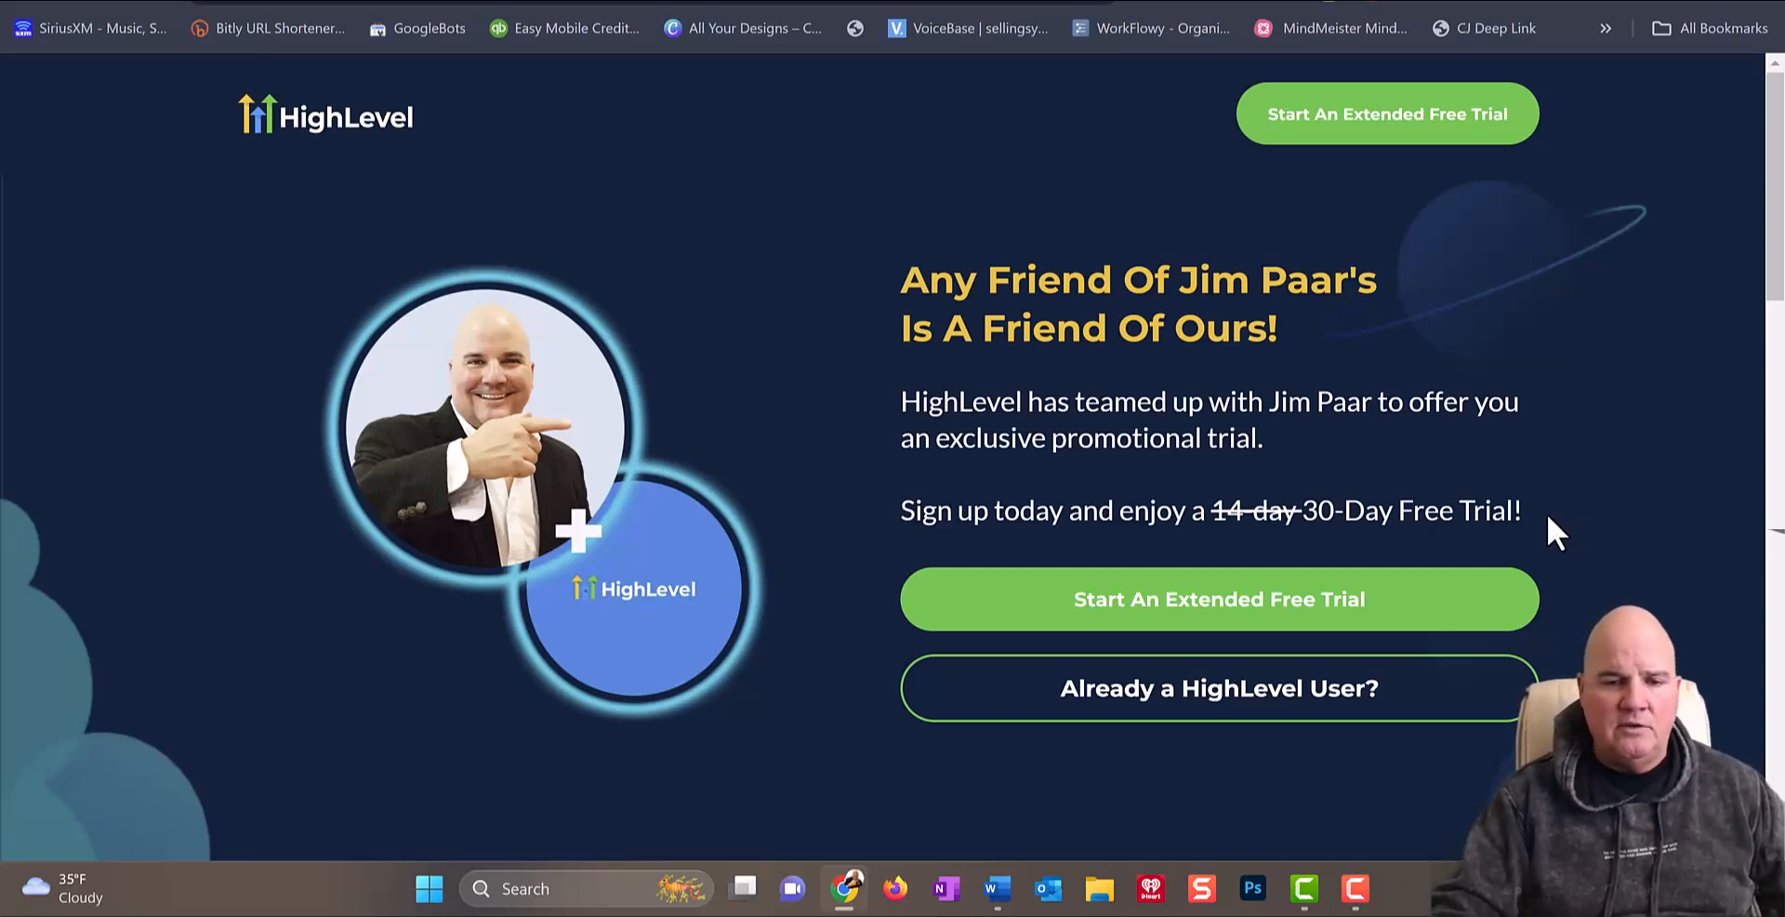
pyautogui.scroll(-5, 1539, 520)
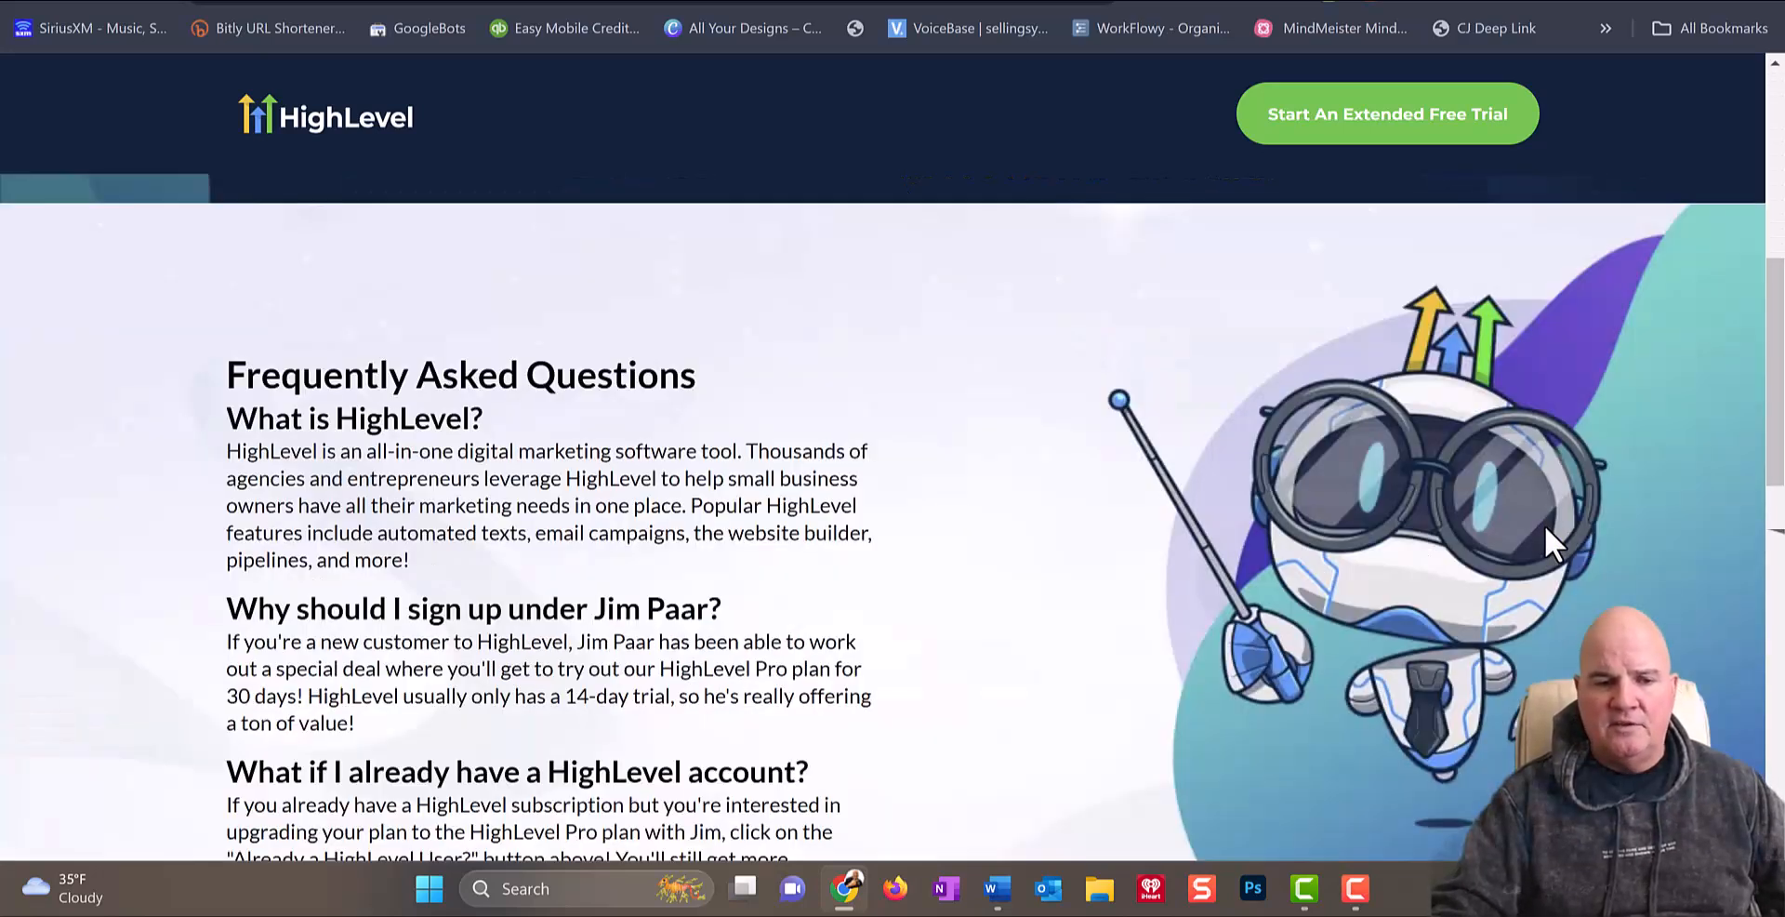
pyautogui.scroll(-7, 1547, 524)
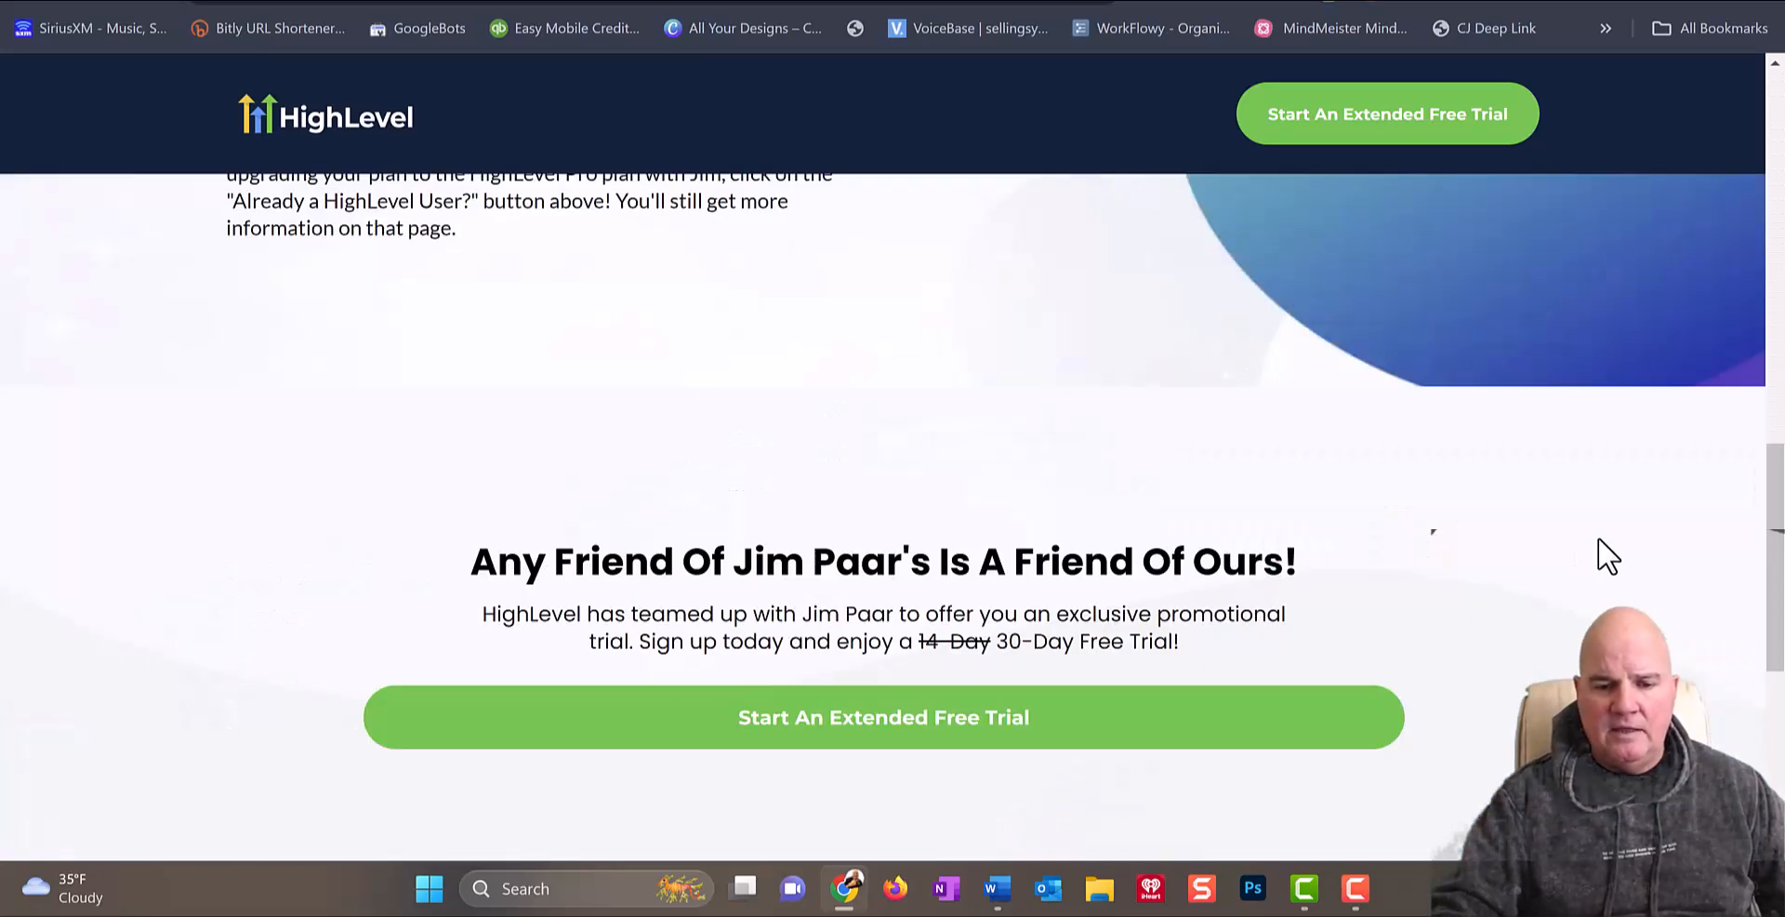
pyautogui.scroll(15, 1595, 539)
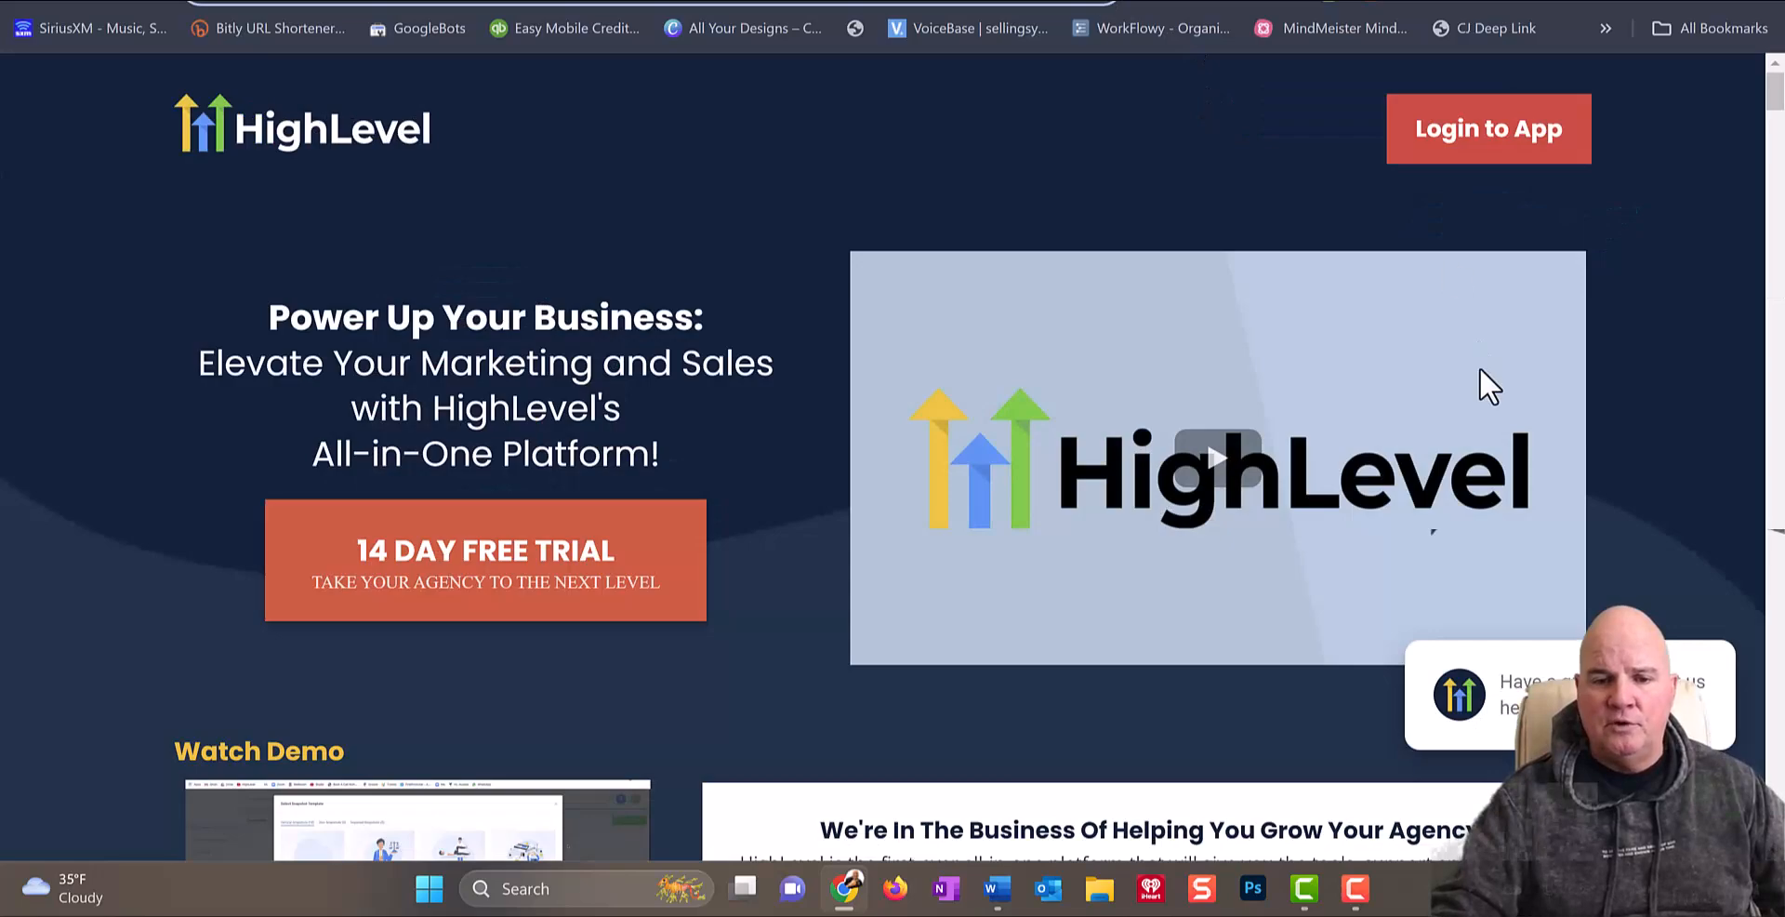
# Step: Review the HighLevel landing page from the hero section through the lead capture and agency growth sections to the feature comparison table
pyautogui.scroll(-15, 1609, 361)
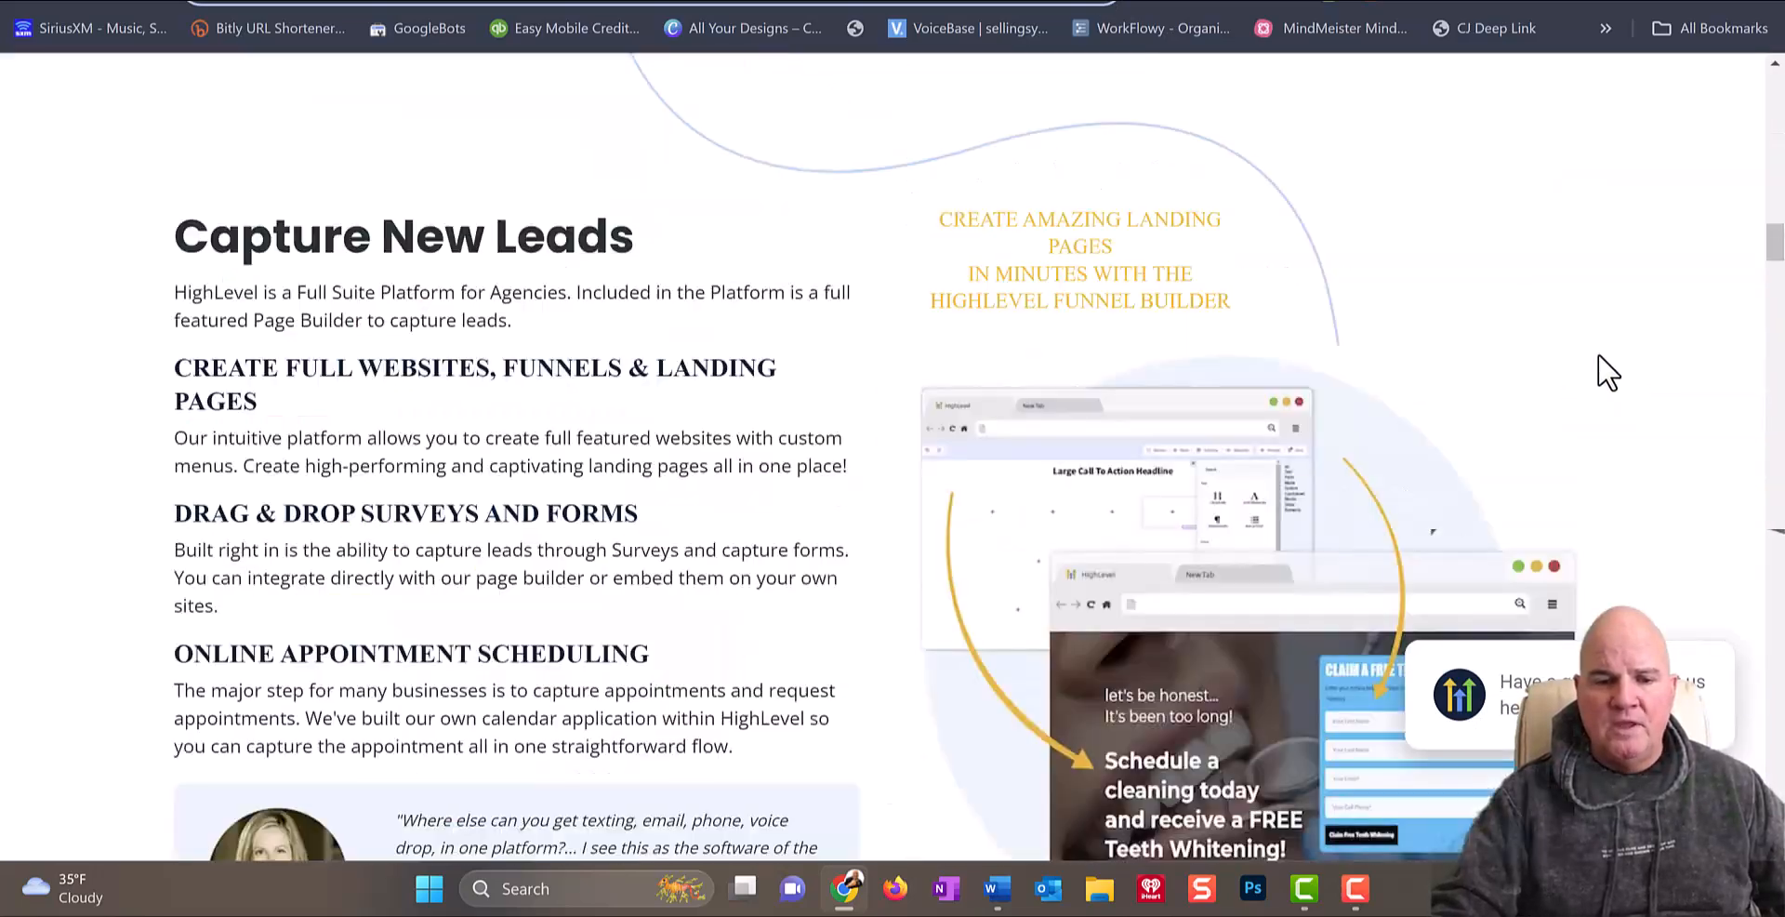
pyautogui.scroll(-20, 1590, 371)
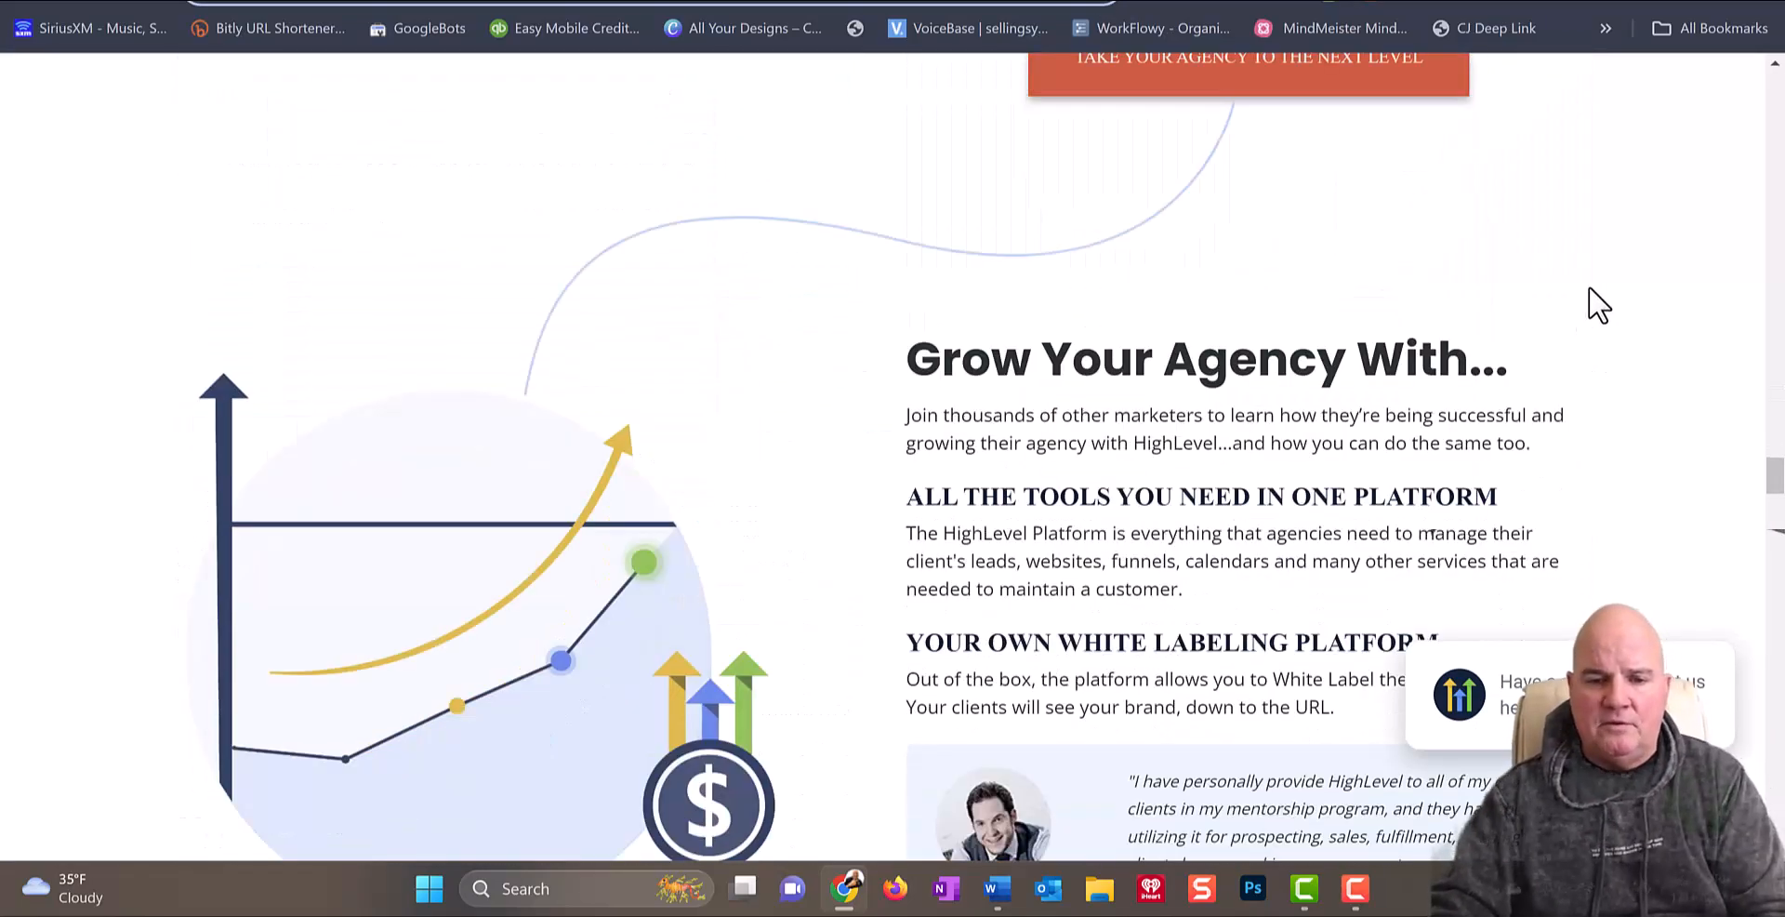
pyautogui.scroll(-7, 1591, 307)
pyautogui.scroll(-7, 1580, 304)
pyautogui.scroll(-15, 1574, 302)
pyautogui.scroll(-10, 1577, 316)
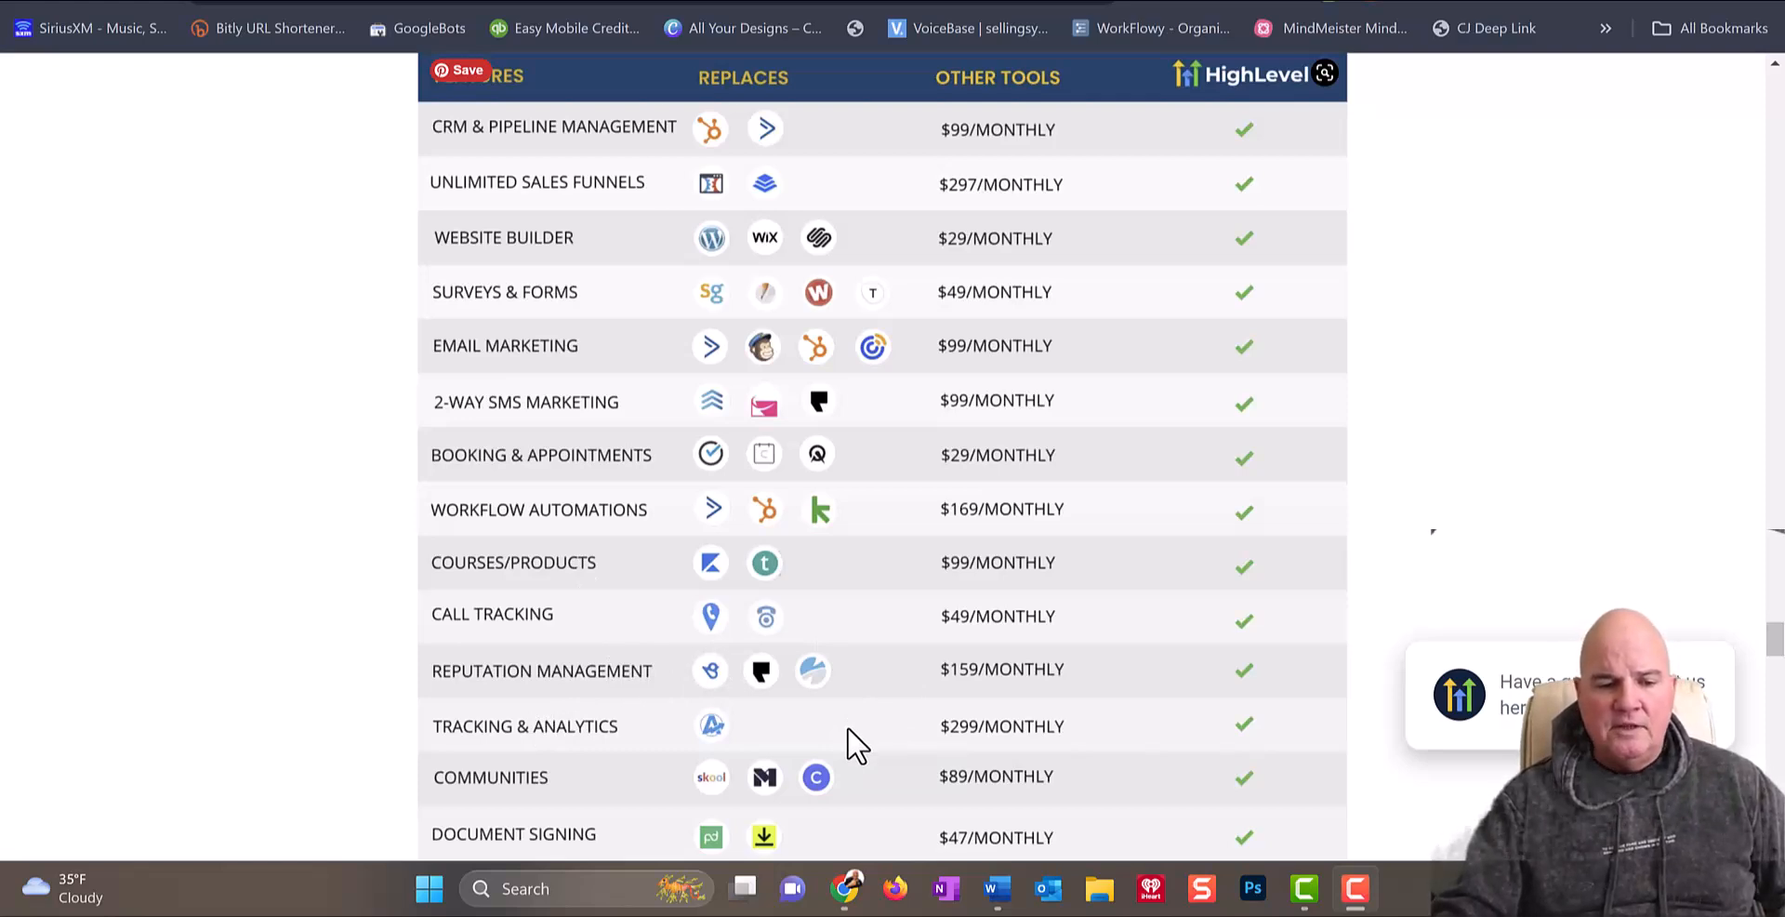
# Step: Examine the HighLevel feature comparison table with its overall price row, the awards section, and the Starter and Unlimited plans
pyautogui.scroll(-7, 846, 727)
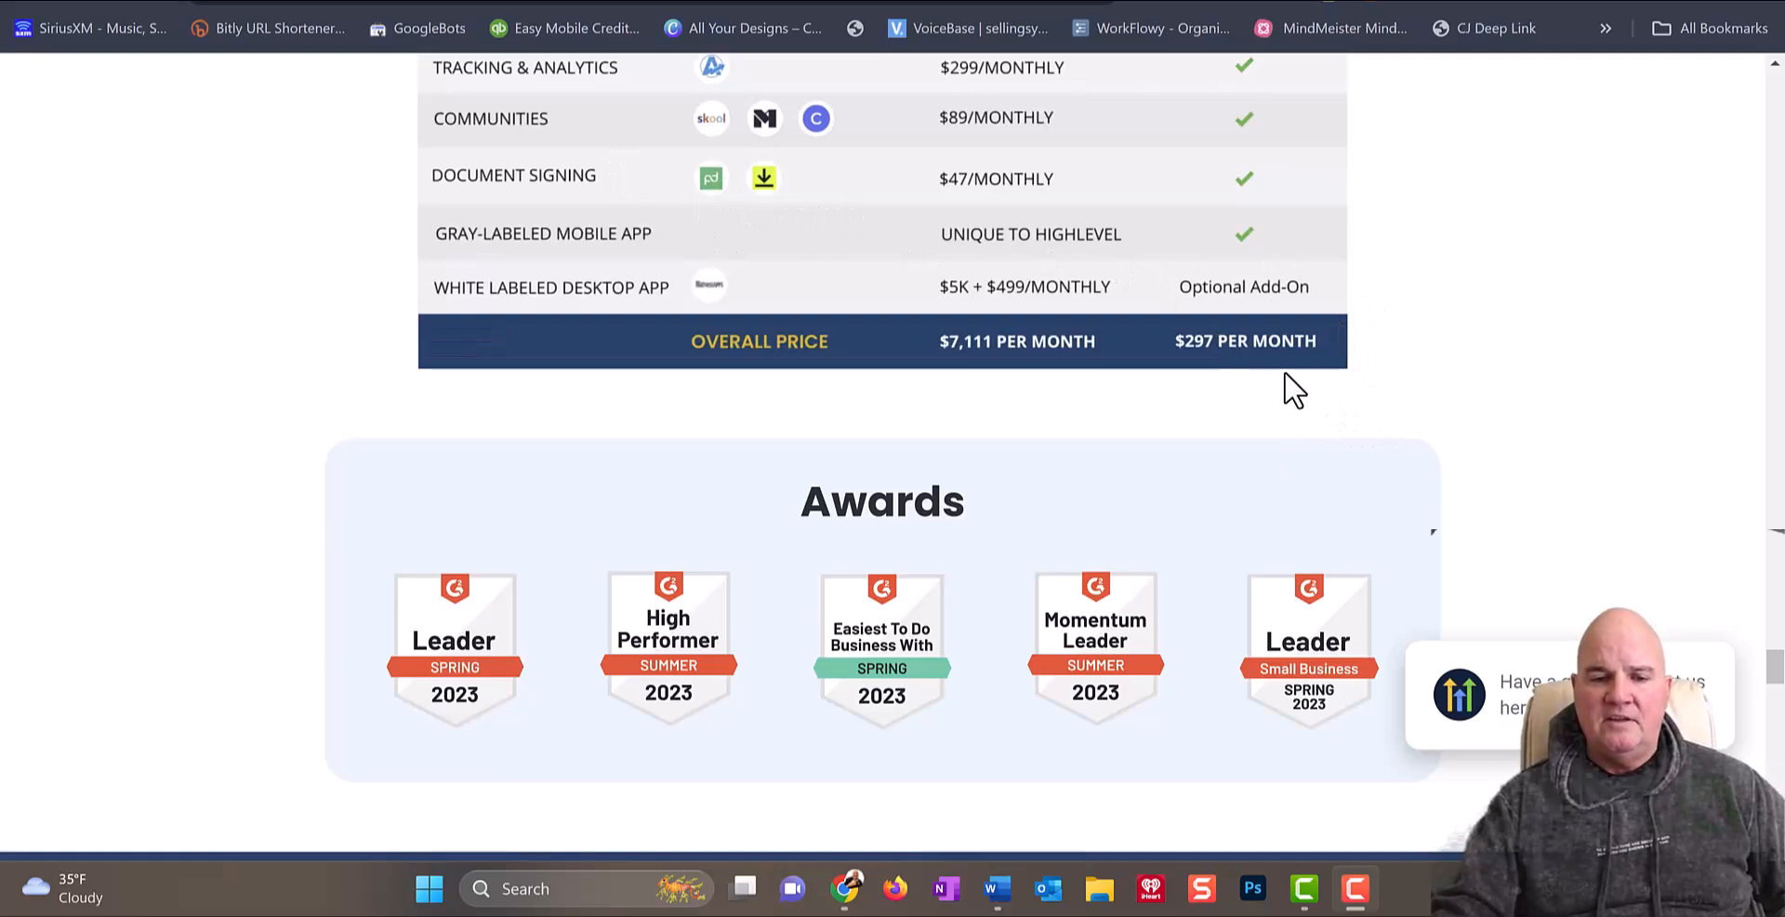
pyautogui.scroll(6, 1455, 402)
pyautogui.scroll(-14, 1474, 395)
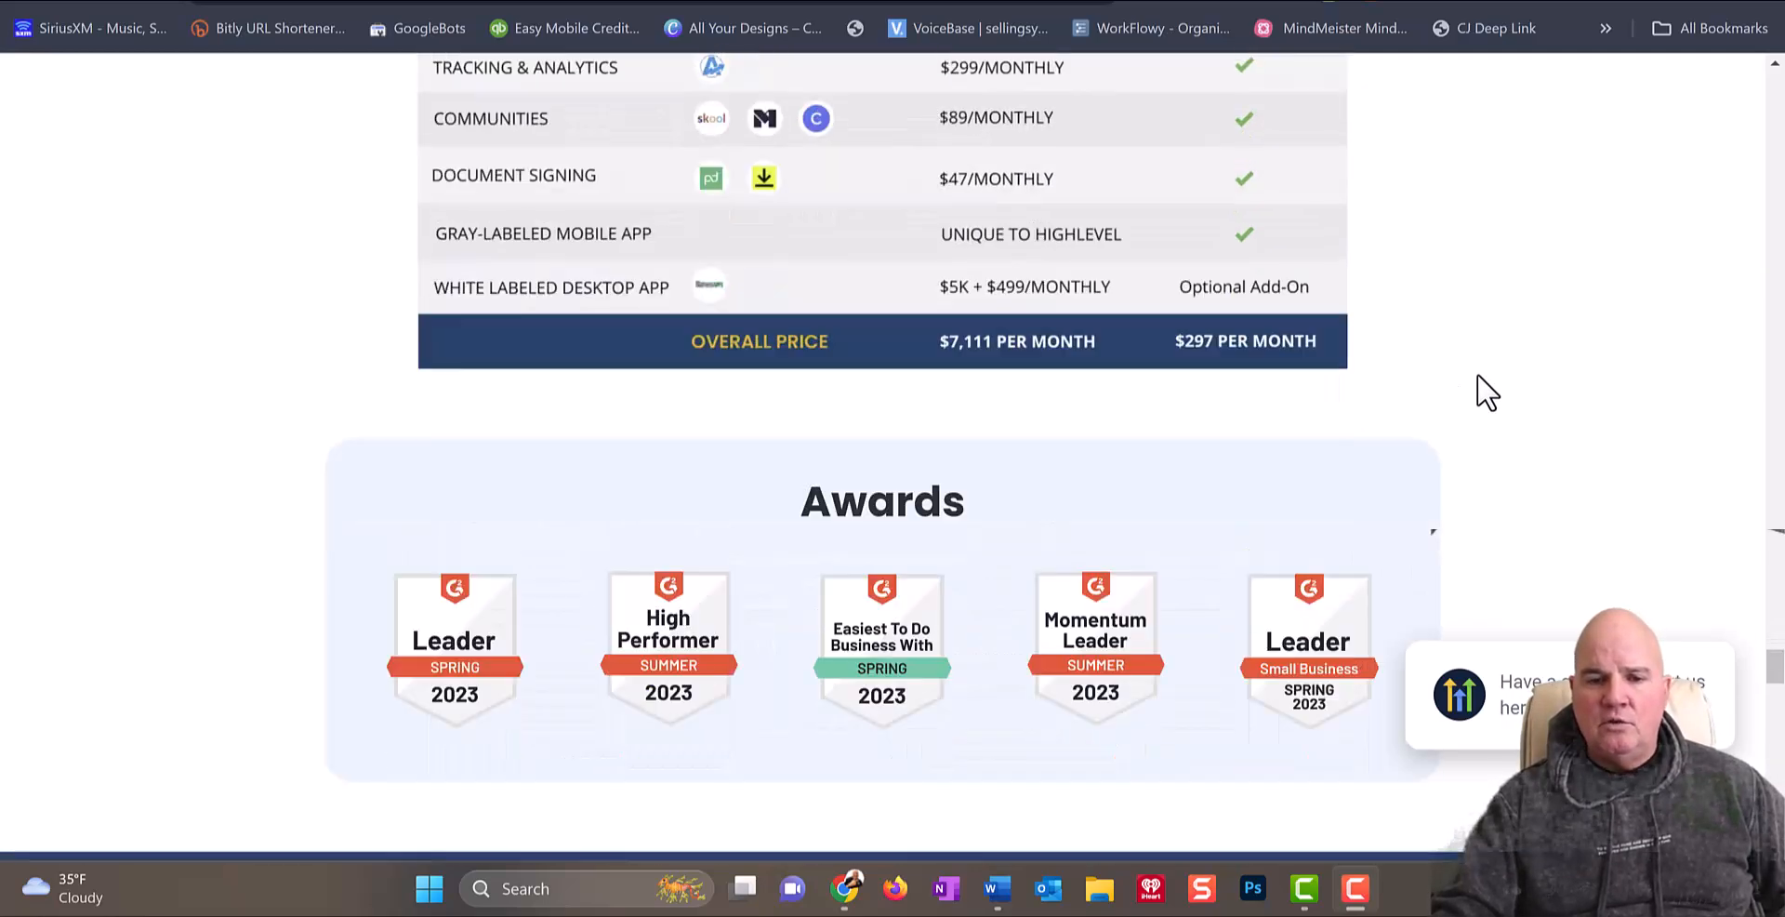
pyautogui.scroll(14, 1490, 378)
pyautogui.scroll(6, 1506, 408)
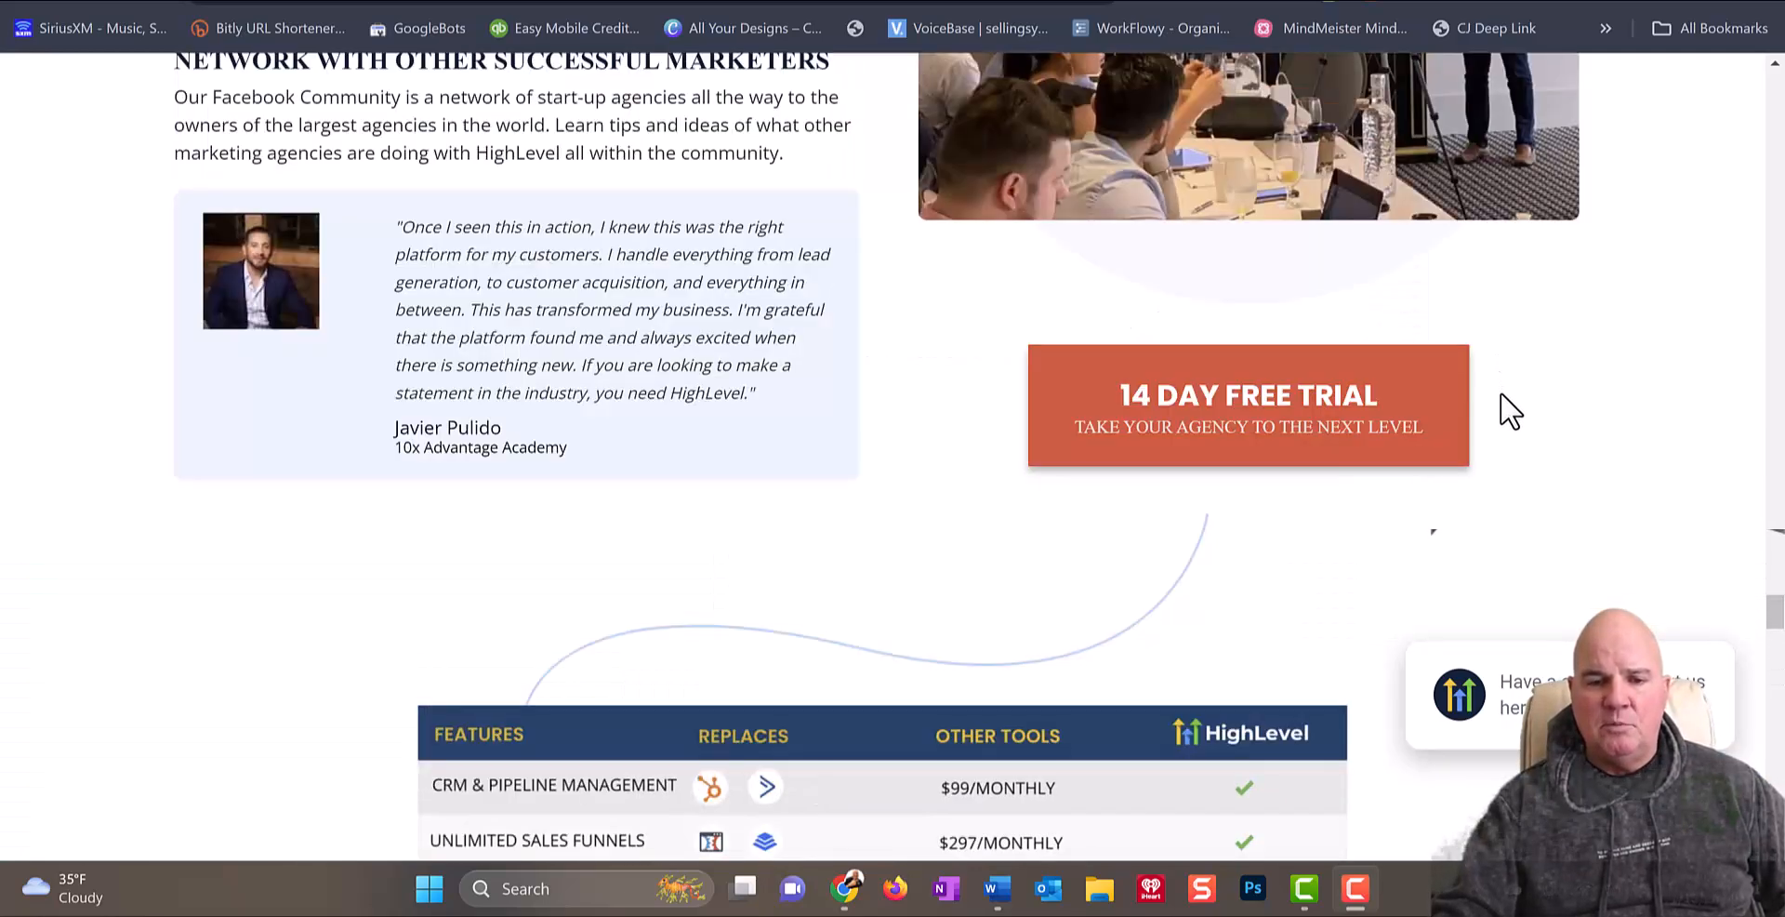
pyautogui.scroll(-6, 1781, 442)
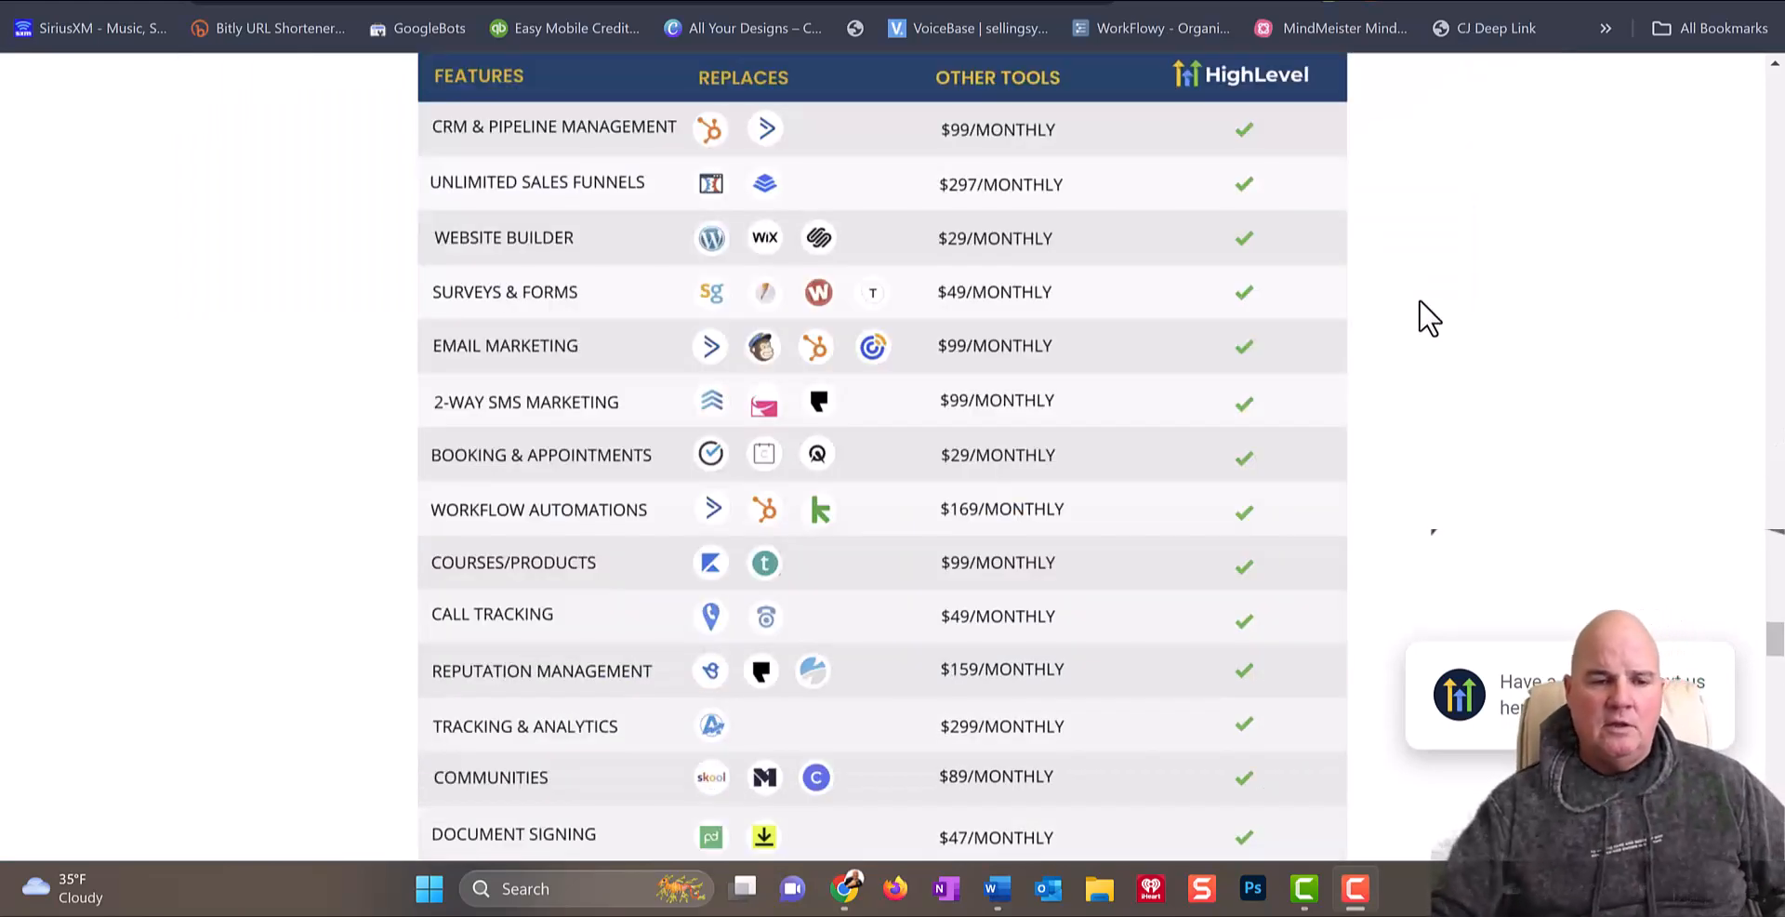
pyautogui.scroll(-7, 1497, 204)
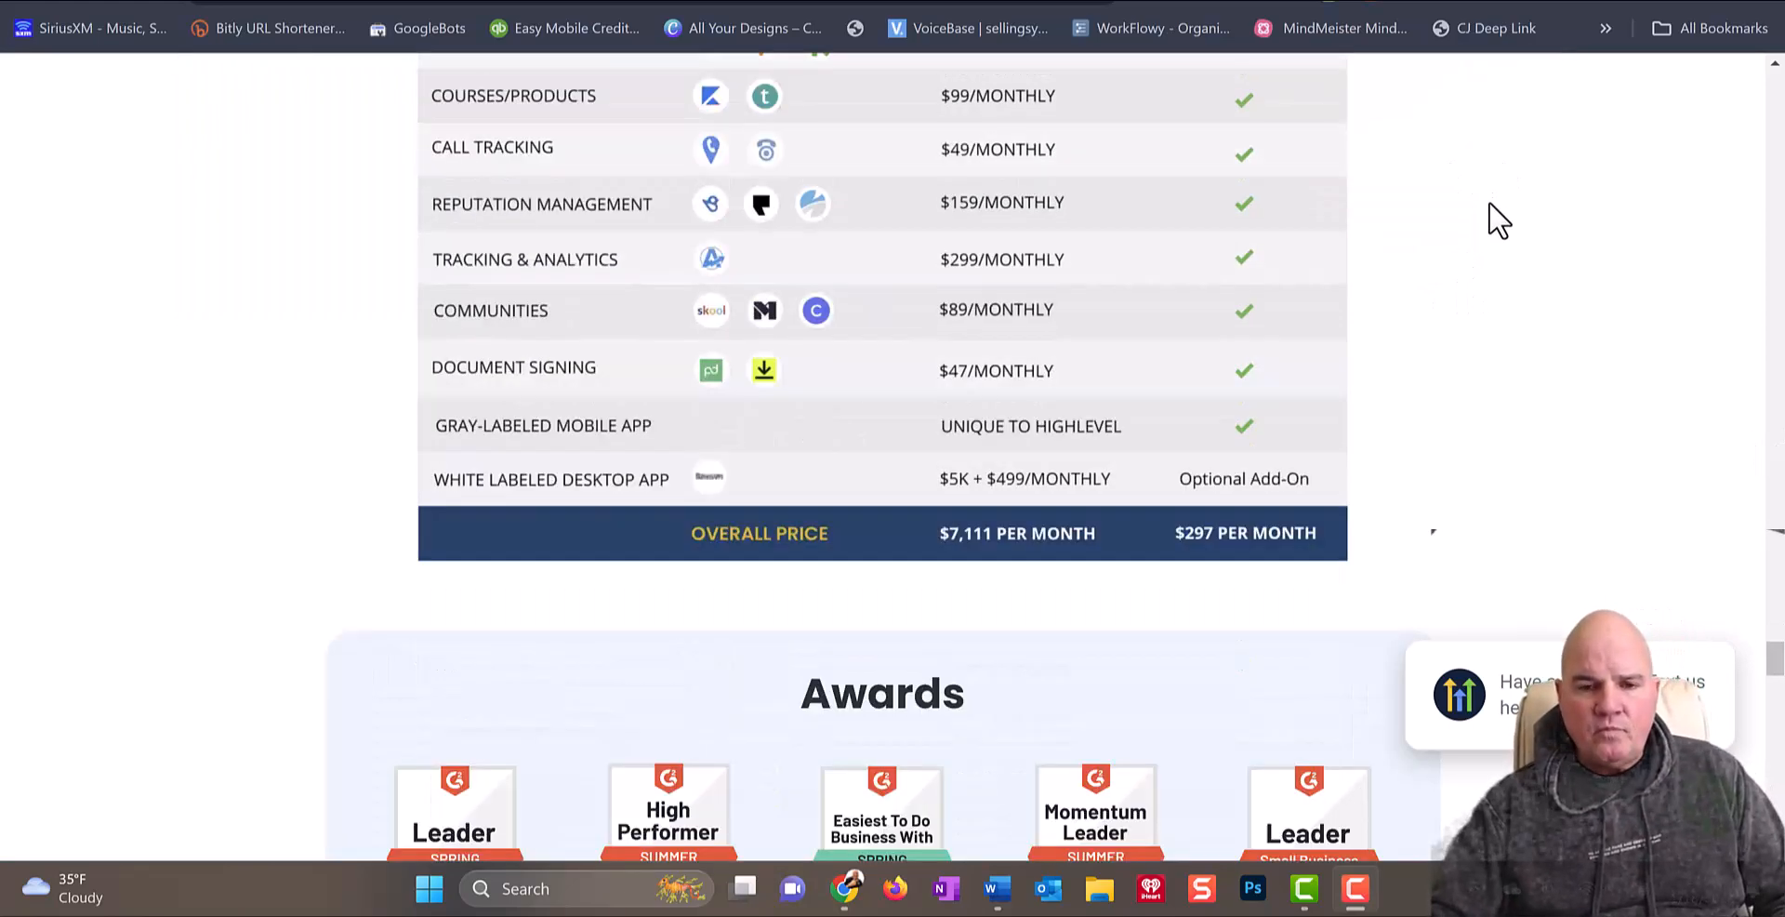
pyautogui.scroll(-7, 1499, 242)
pyautogui.scroll(-5, 1497, 251)
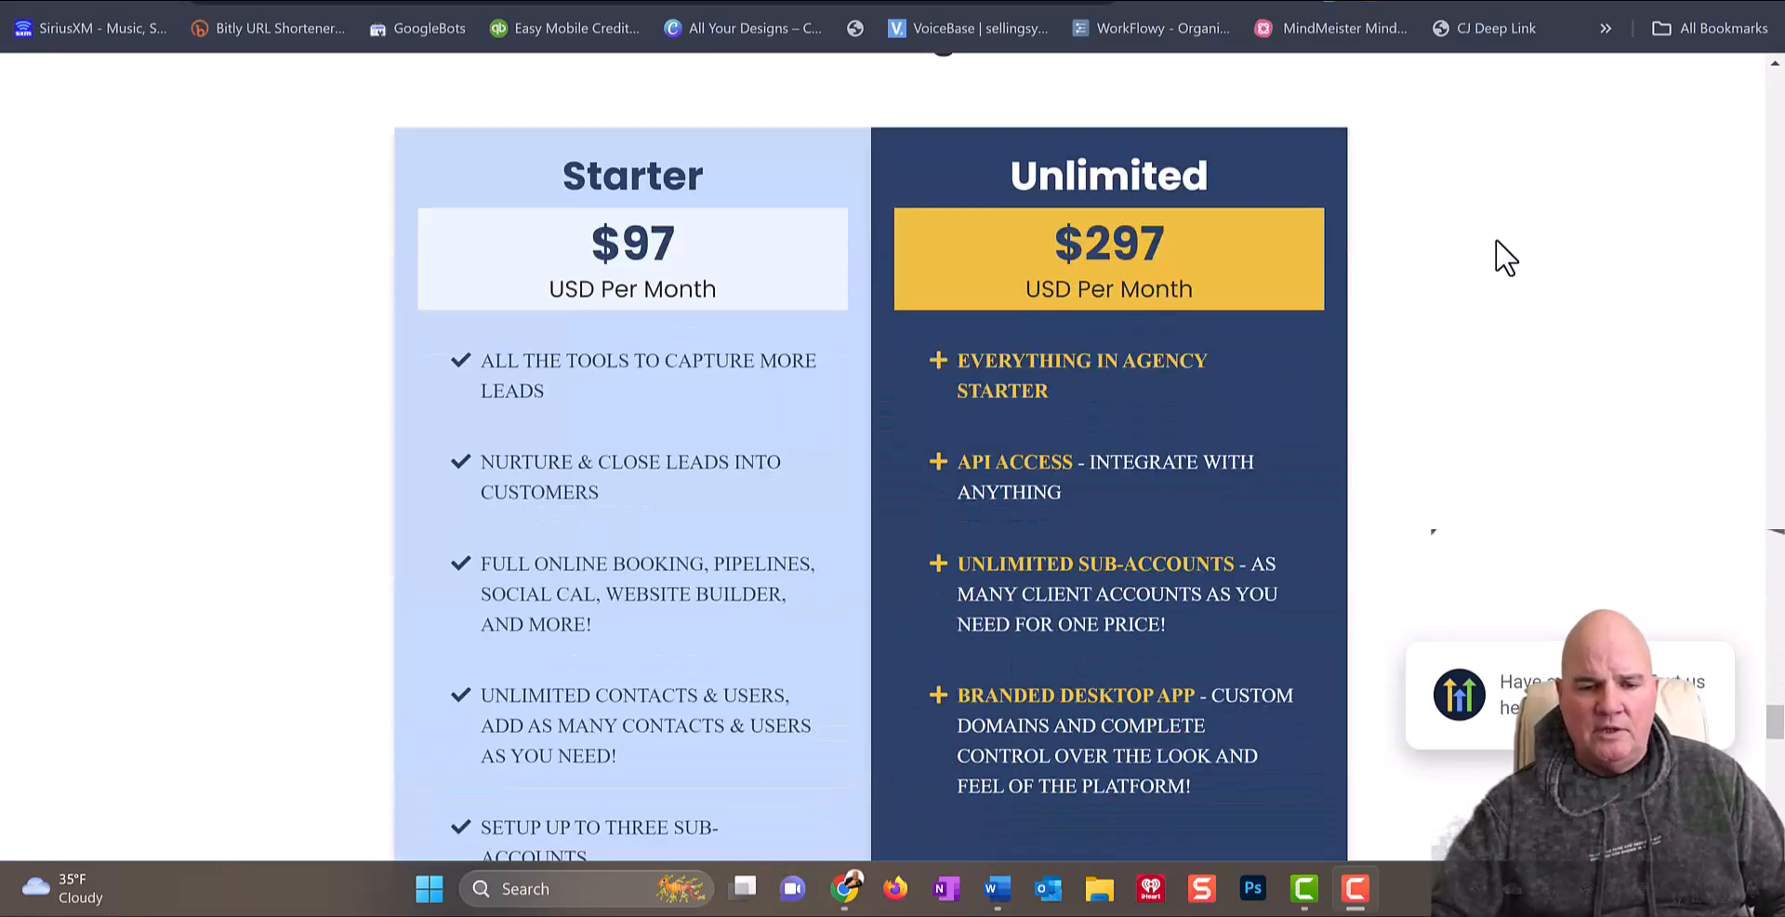
pyautogui.scroll(10, 1492, 275)
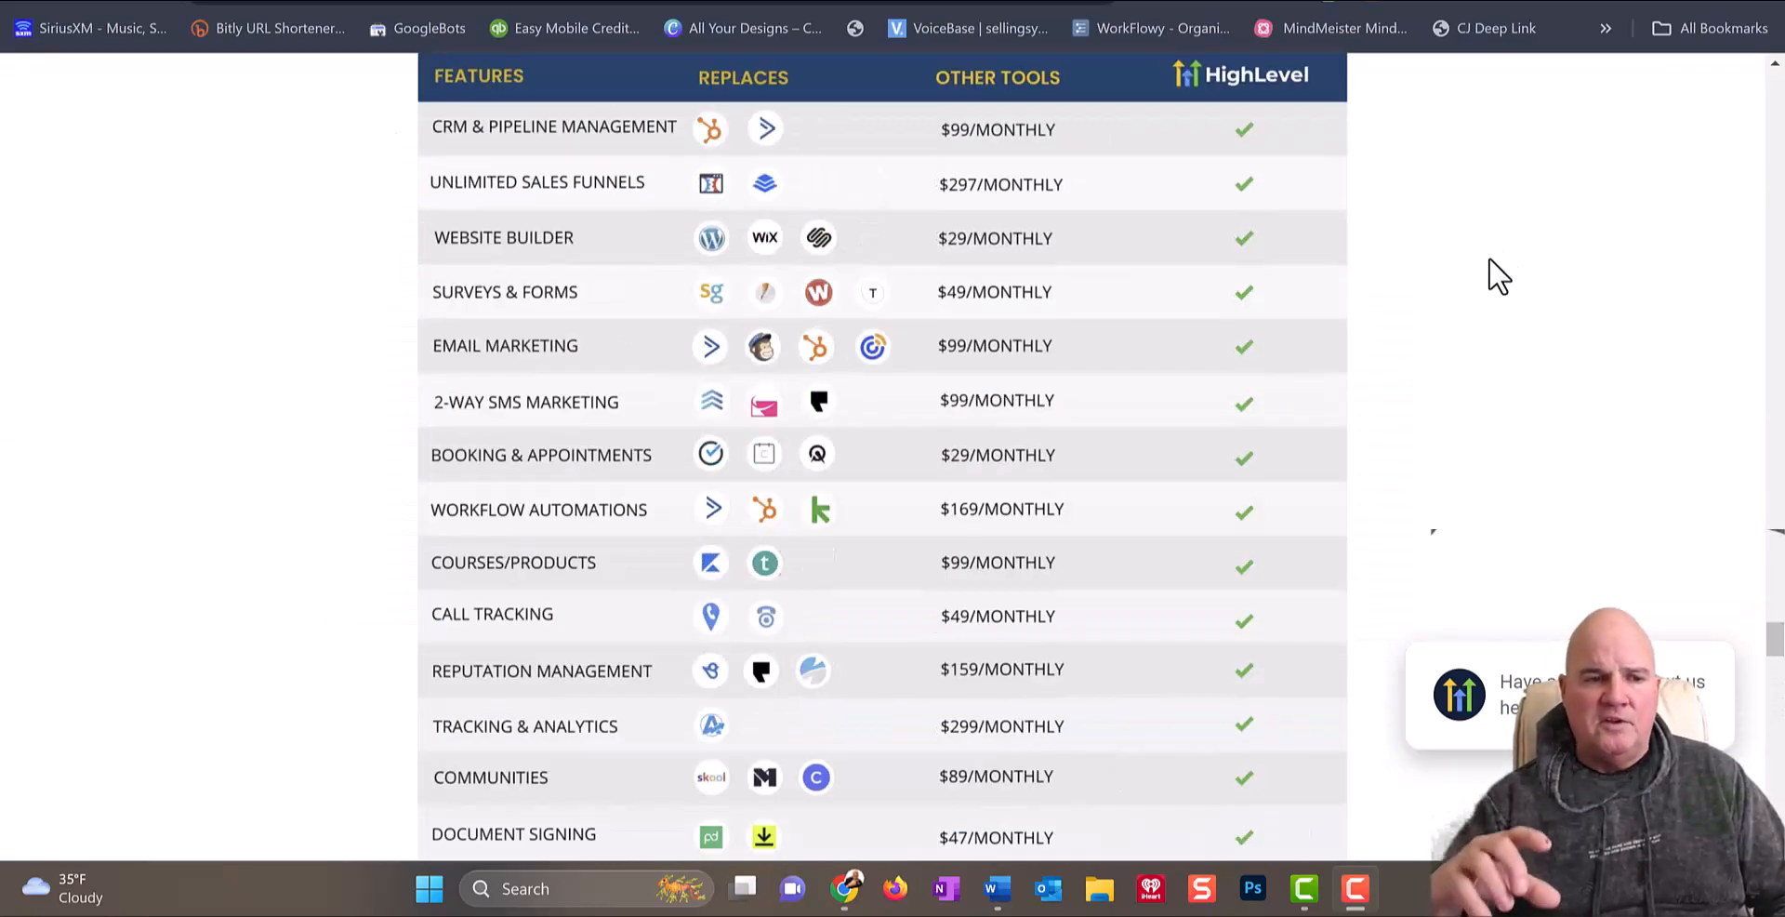
# Step: Switch to the Flat Mountain Media website, dismiss the subscribe pop-up, and examine the Alpha Agent CRM feature and price comparison
pyautogui.click(1480, 19)
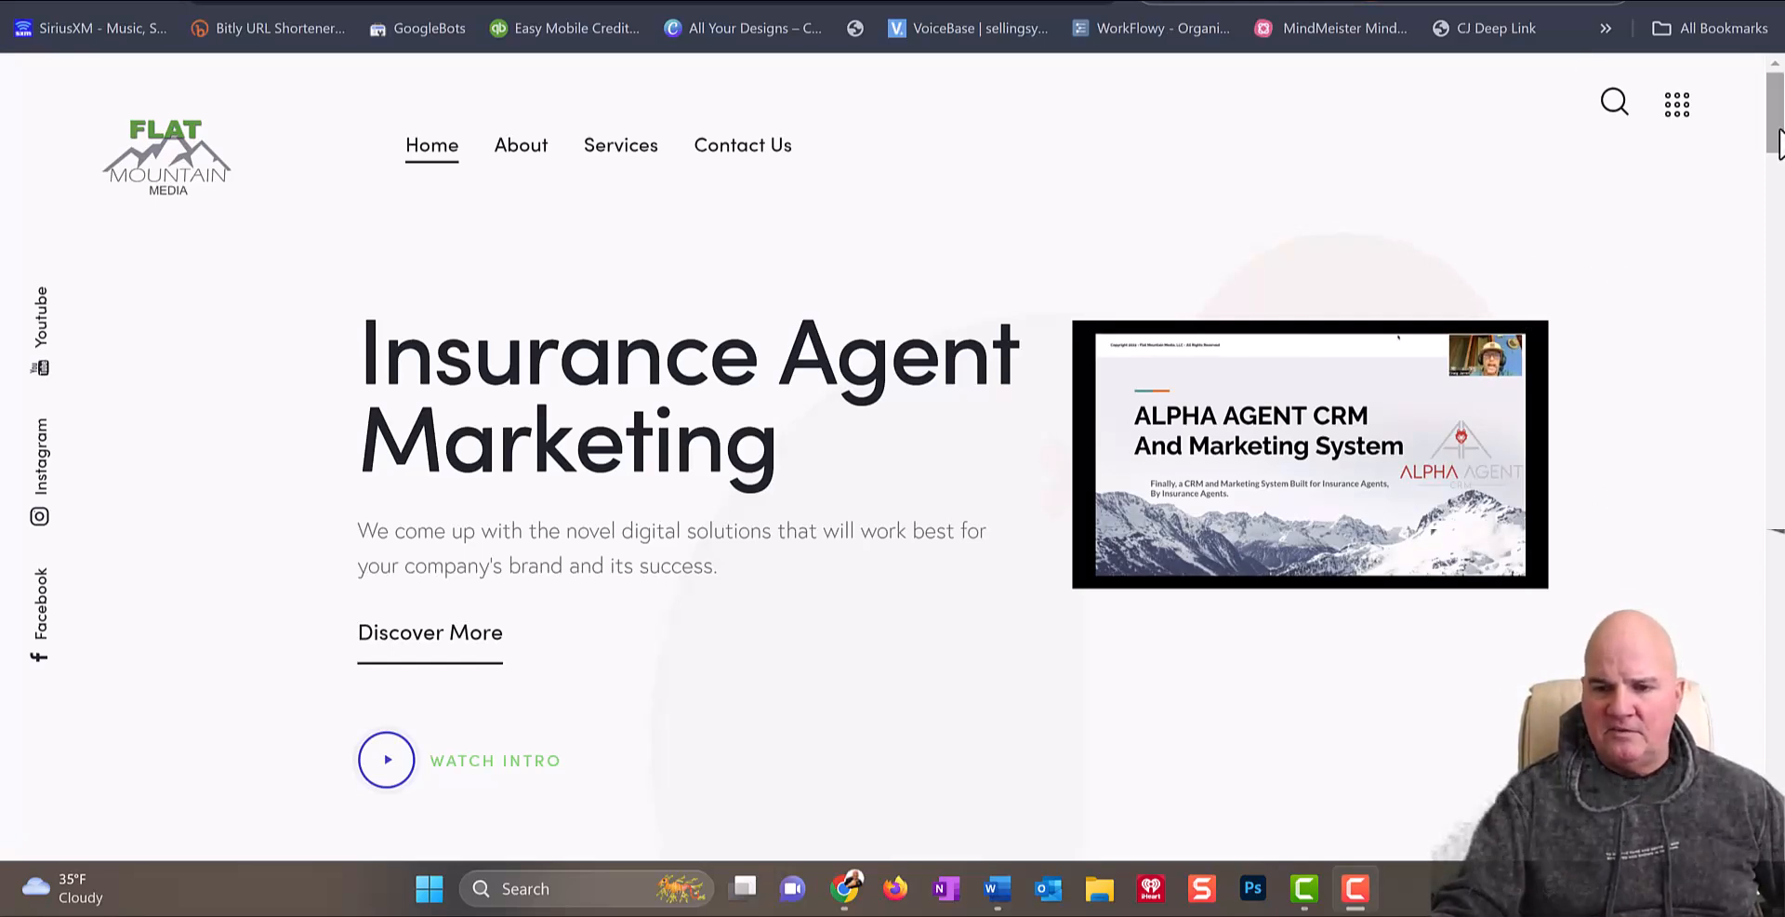
pyautogui.moveTo(1773, 144); pyautogui.dragTo(1765, 259)
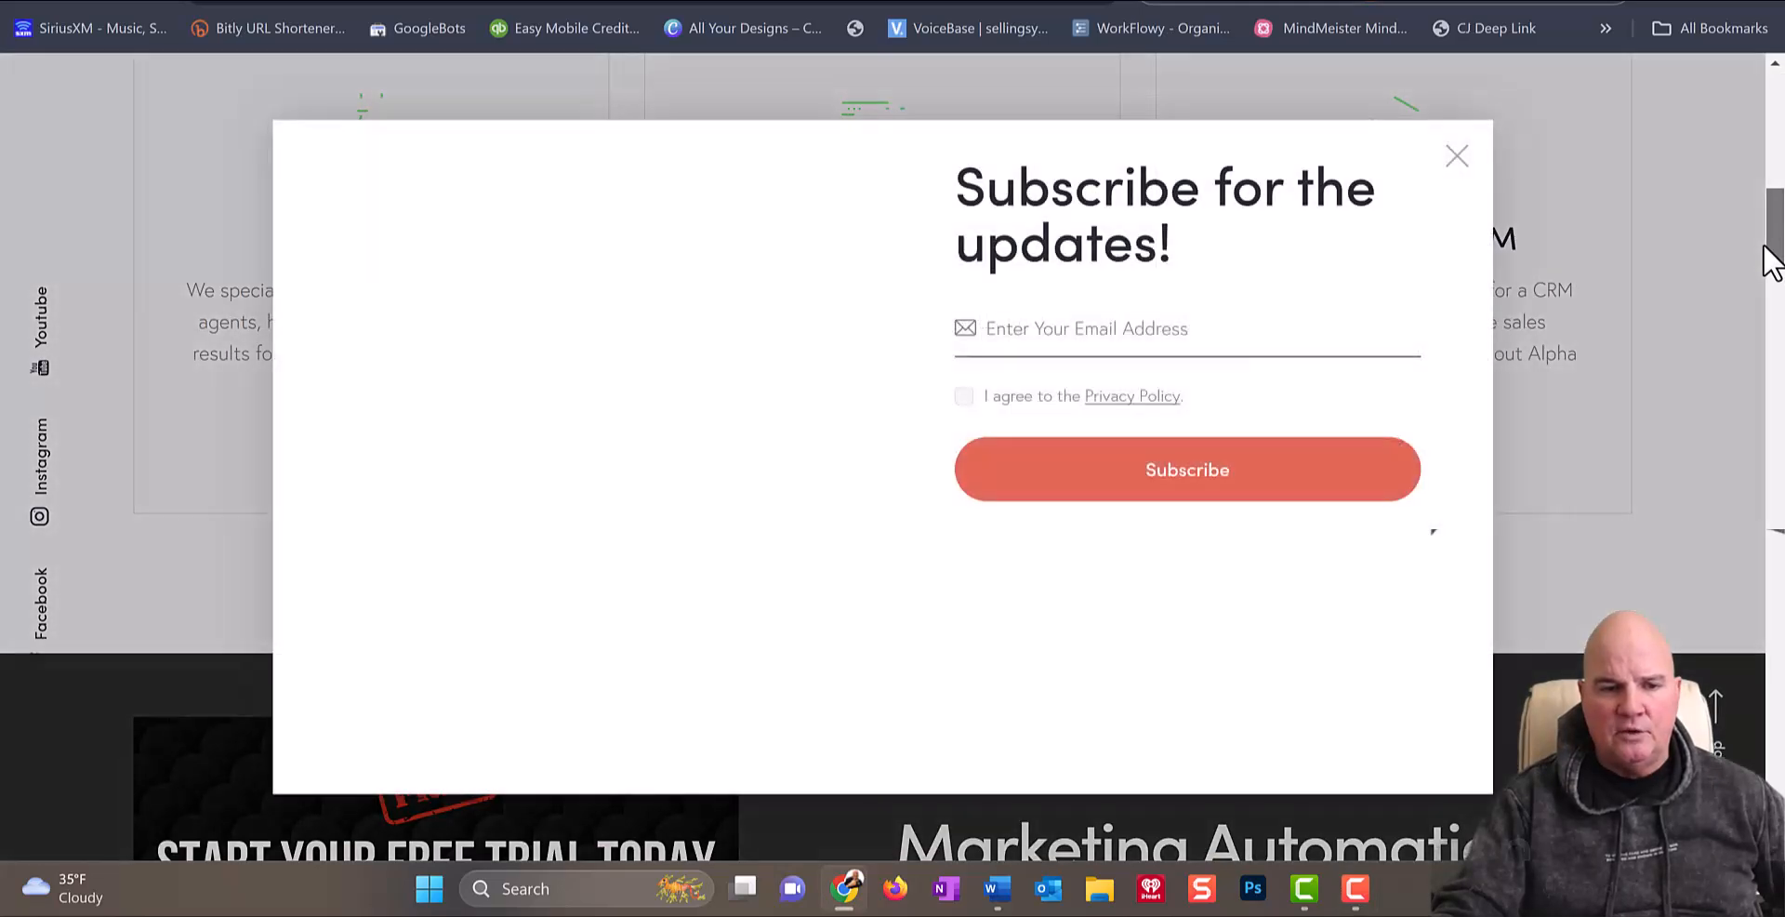
pyautogui.click(1457, 156)
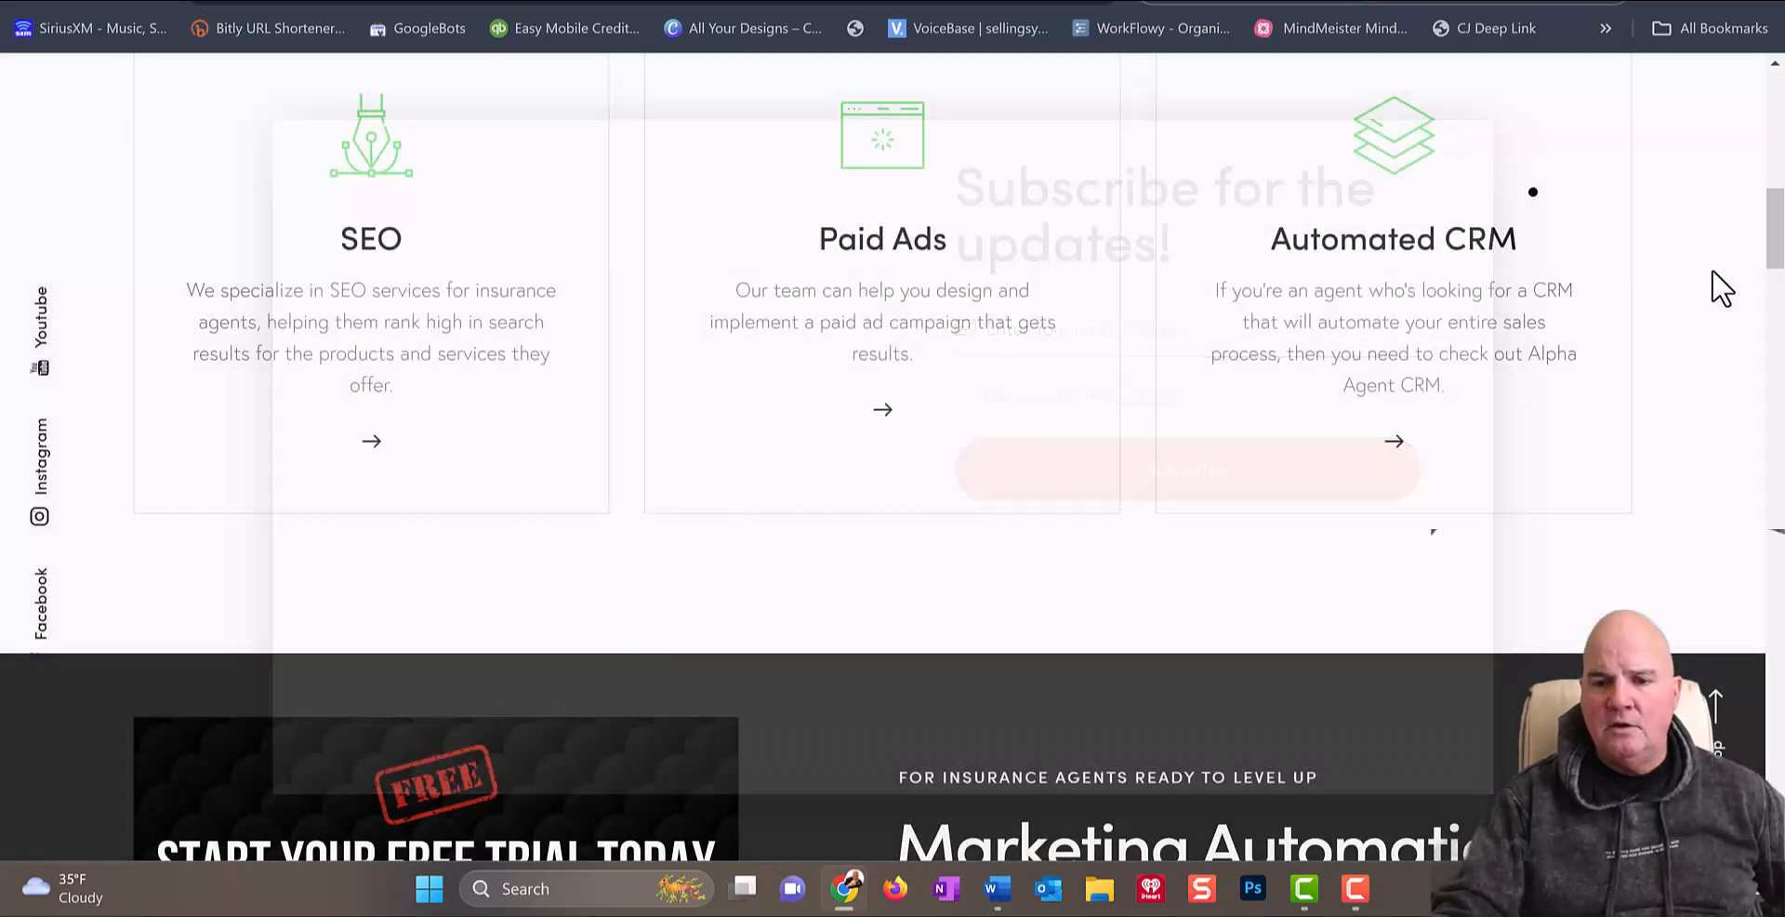
pyautogui.scroll(-7, 1722, 335)
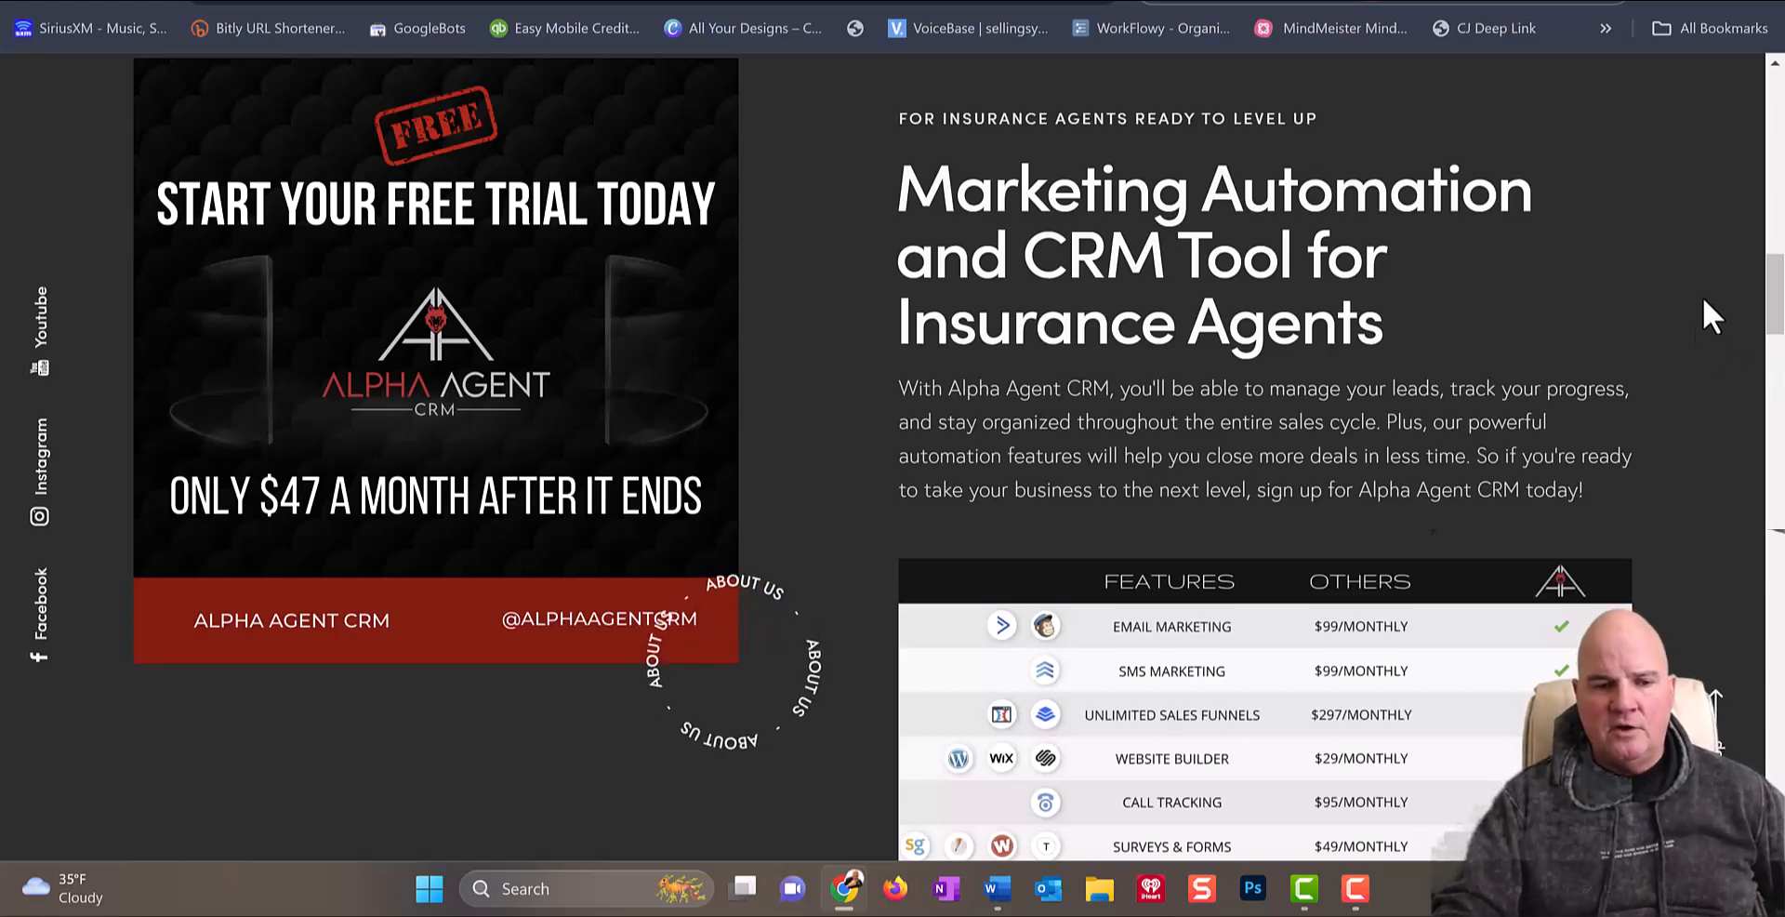
pyautogui.scroll(-9, 1753, 288)
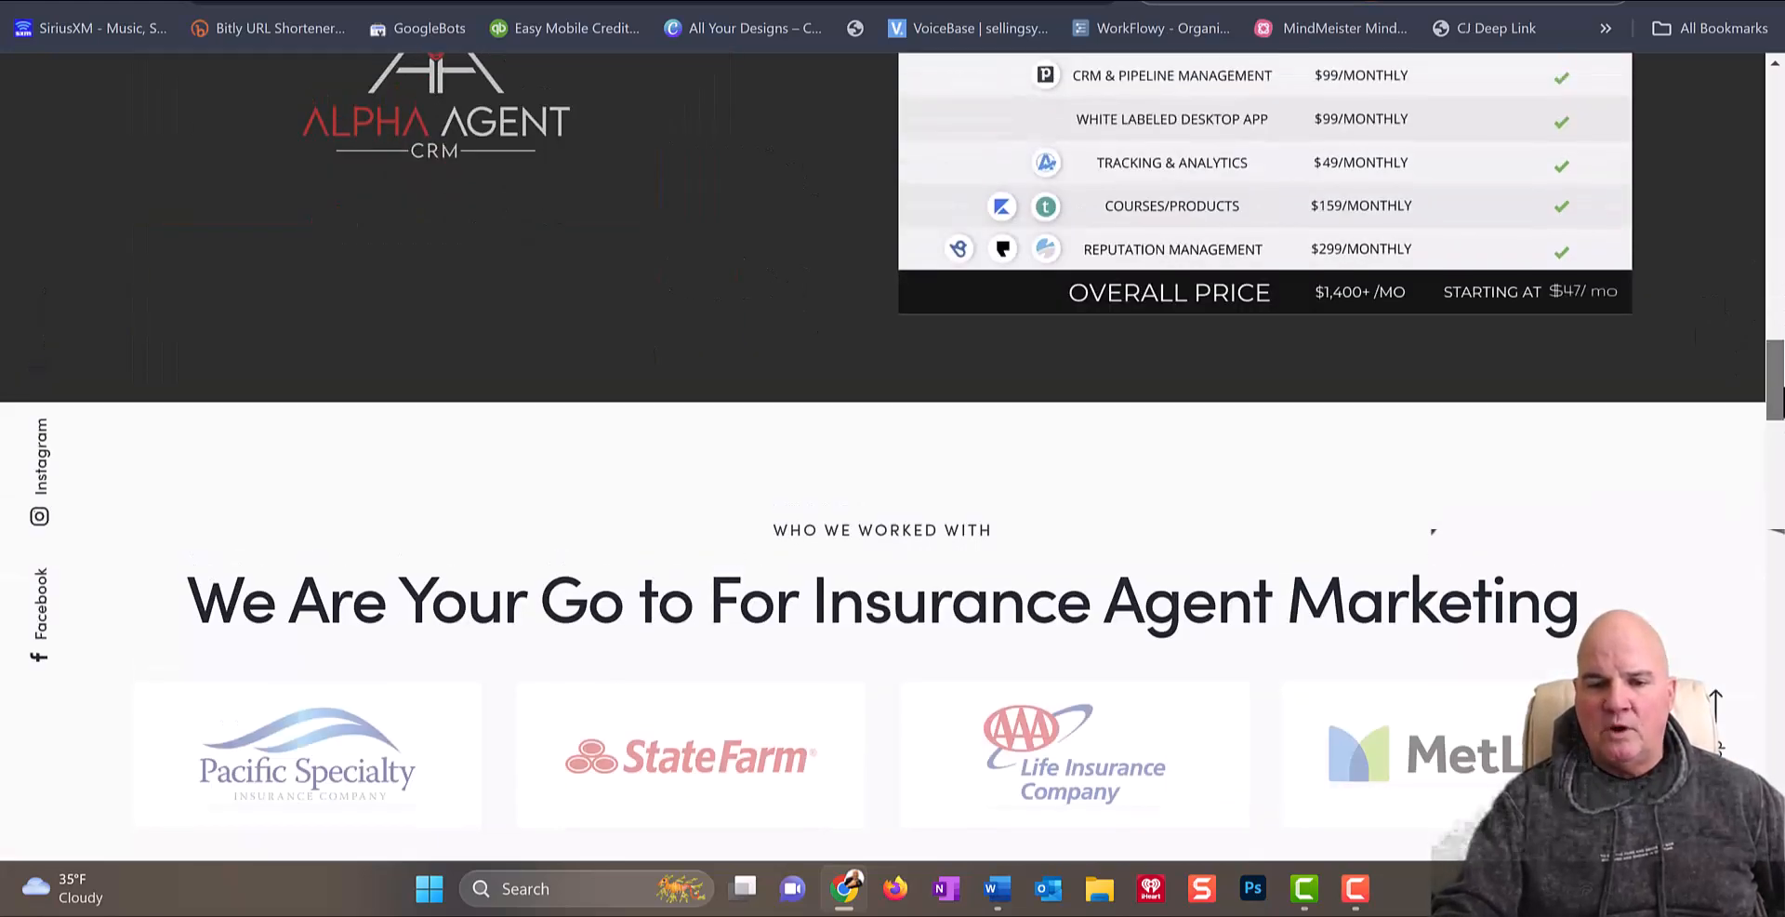
pyautogui.scroll(3, 1432, 531)
pyautogui.scroll(1, 1433, 531)
pyautogui.scroll(1, 1779, 376)
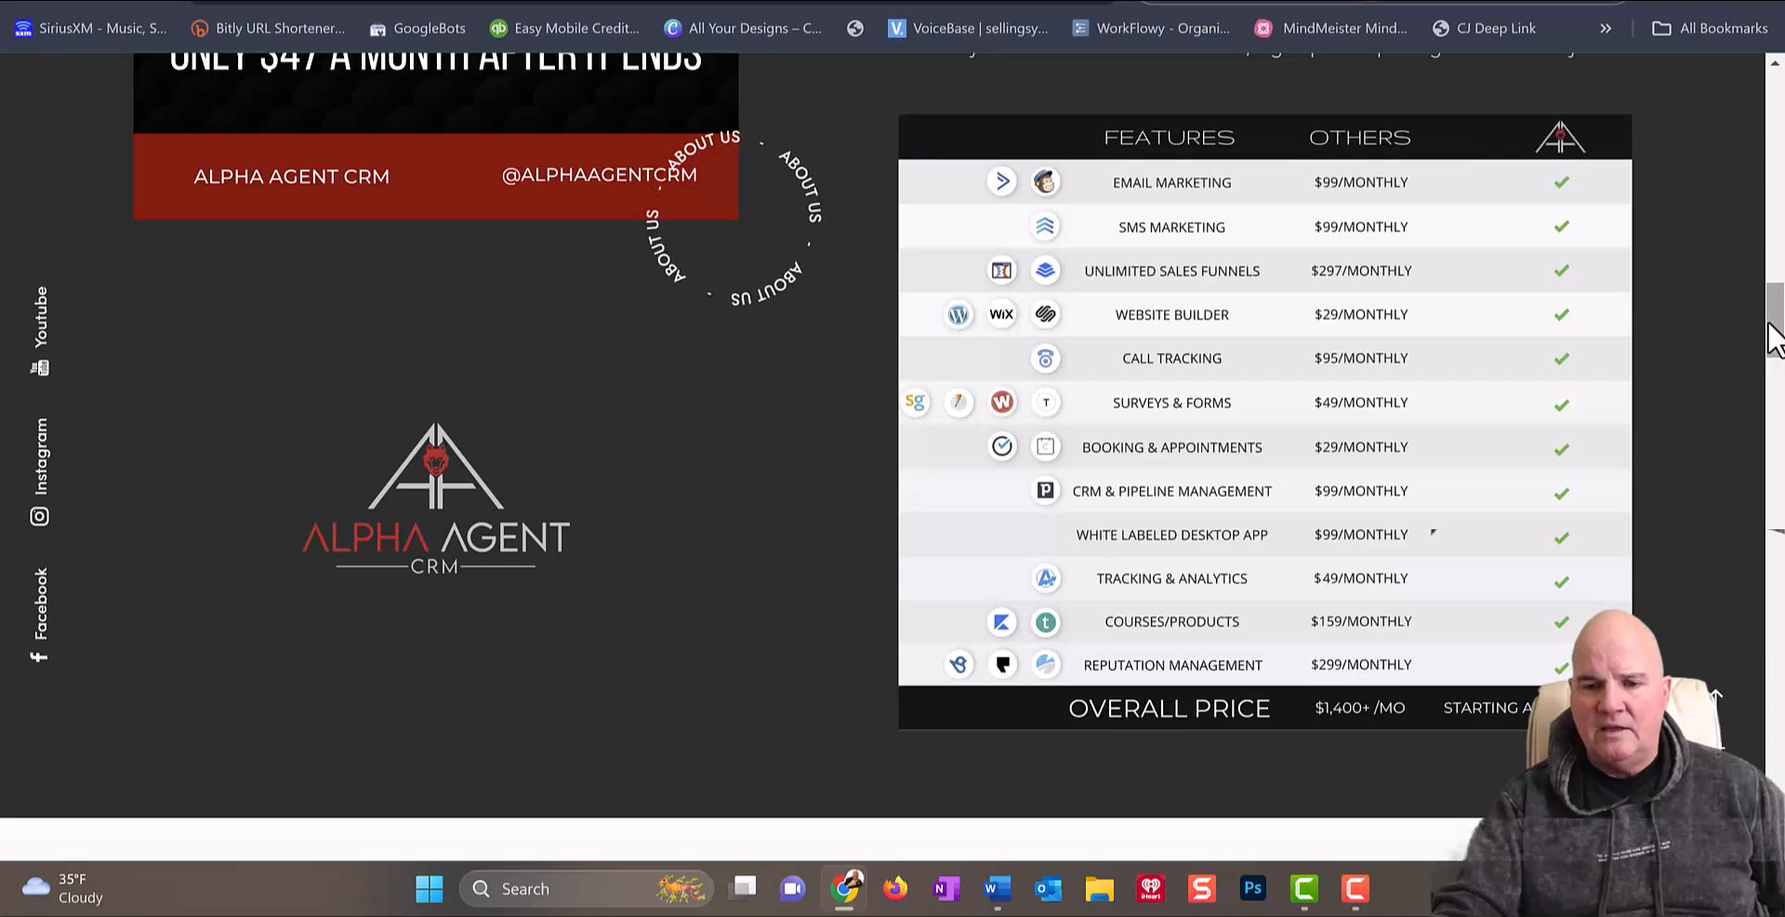
# Step: Look through the rest of the Flat Mountain Media homepage, including the company statistics and call-scheduling sections, and return to its beginning
pyautogui.moveTo(1769, 324); pyautogui.dragTo(1779, 460)
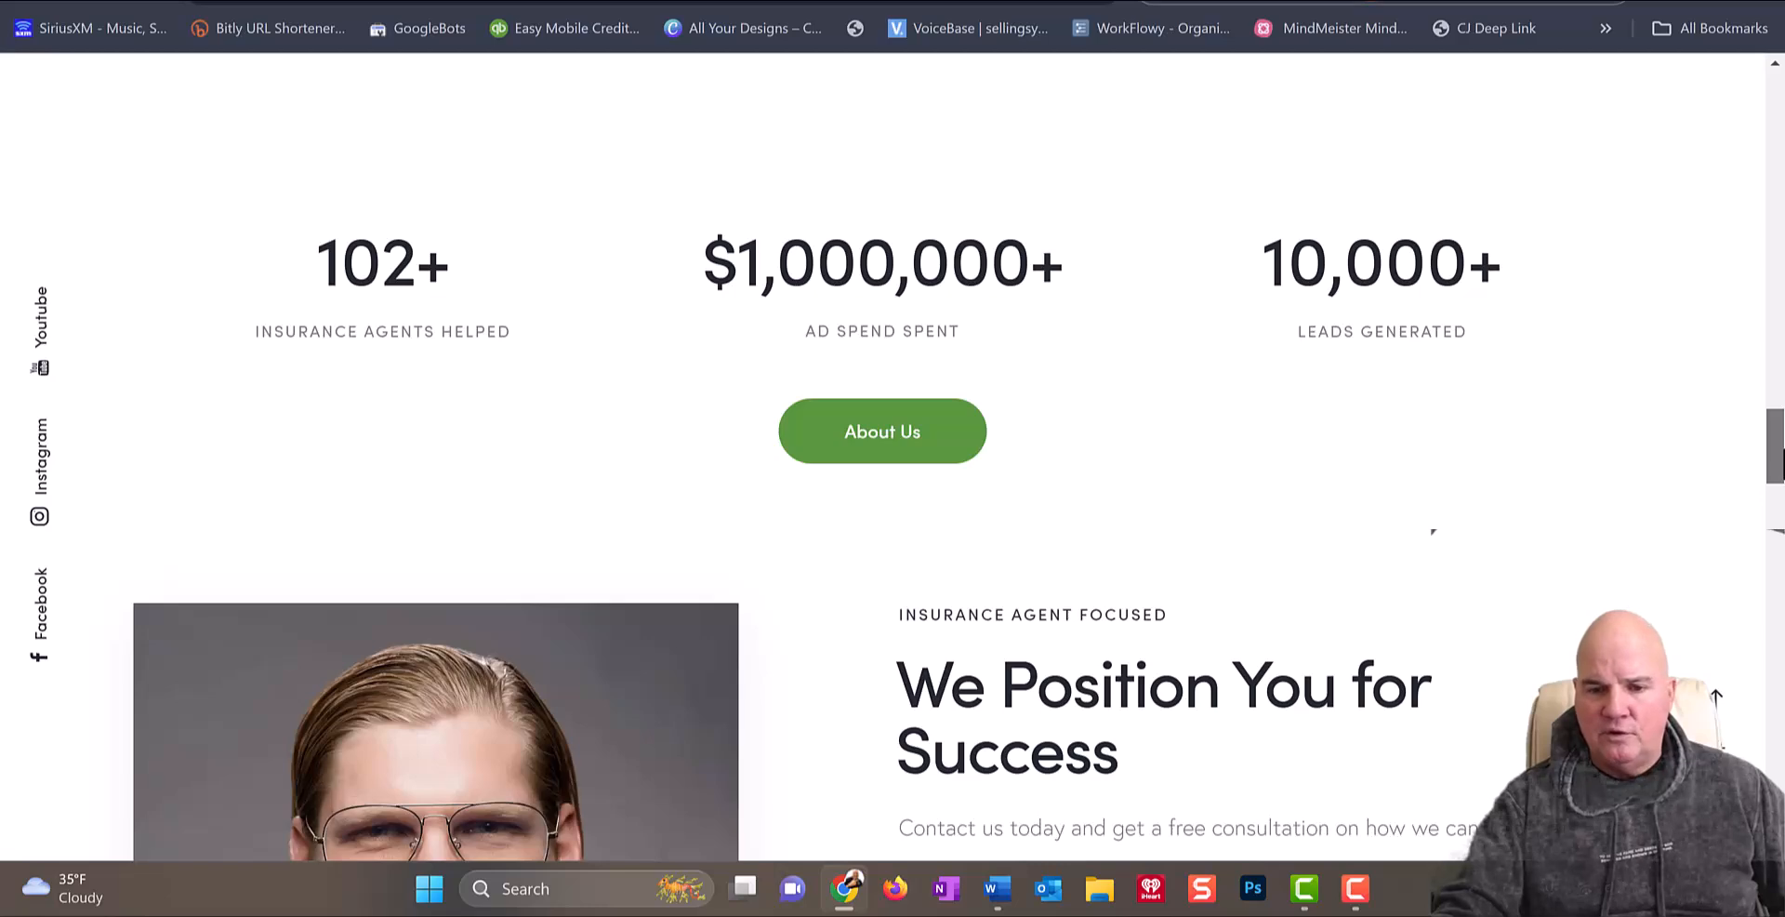
pyautogui.scroll(-1, 1432, 531)
pyautogui.scroll(-15, 1432, 531)
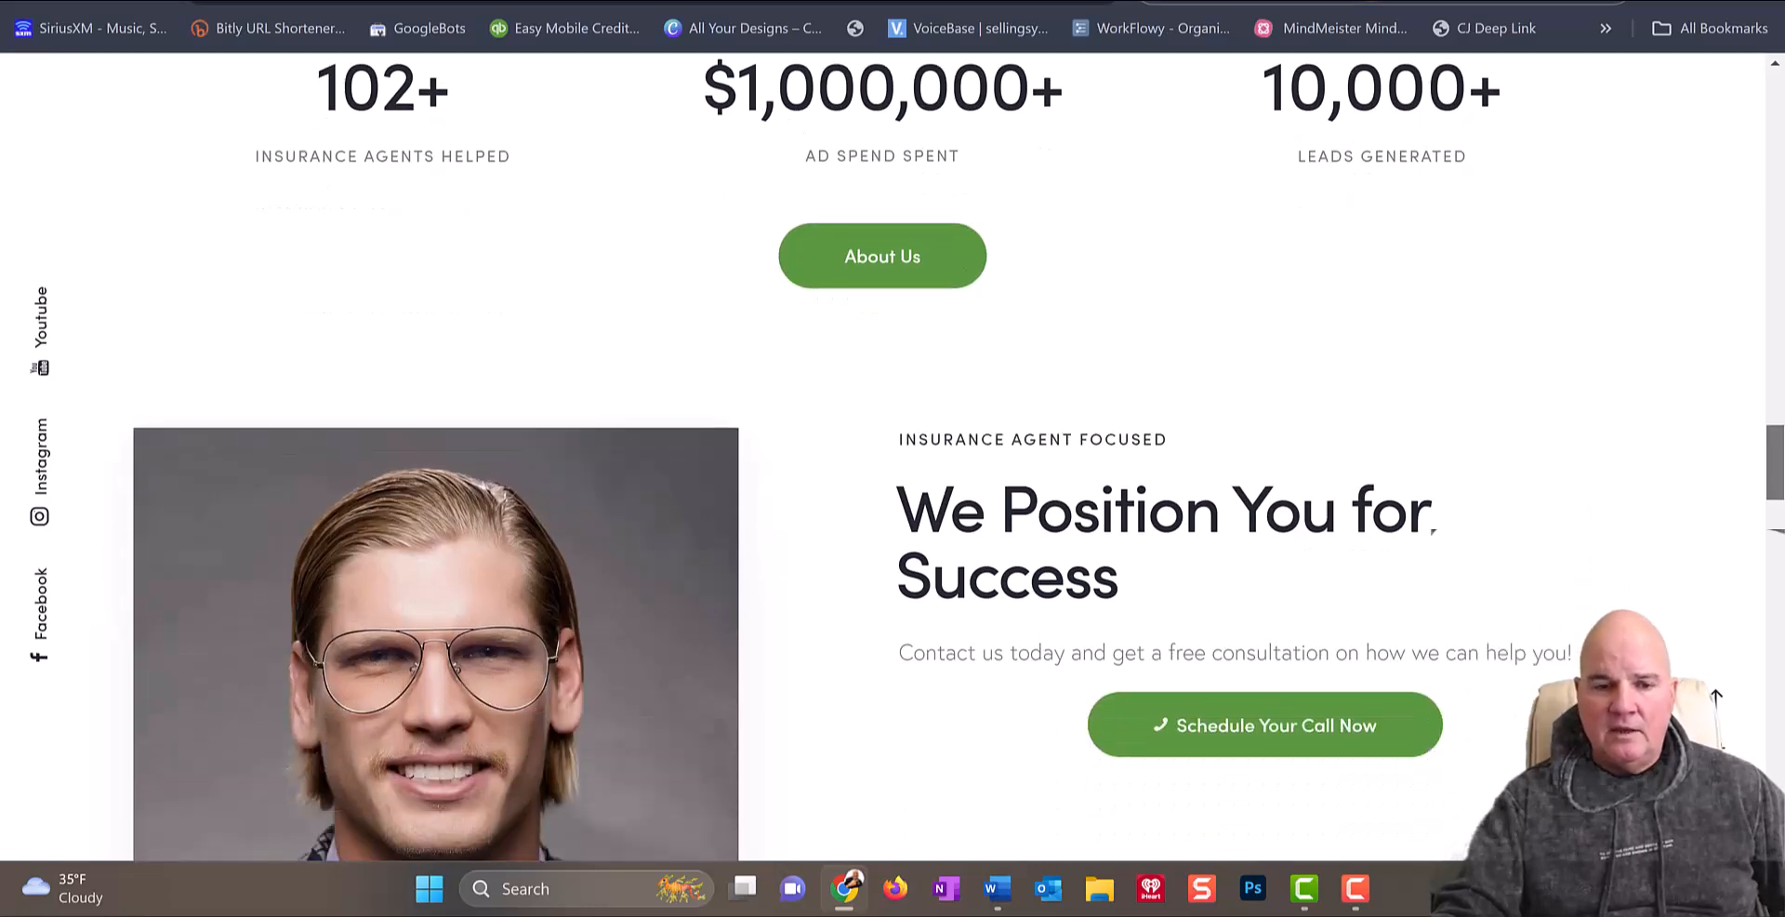
pyautogui.scroll(-10, 1433, 531)
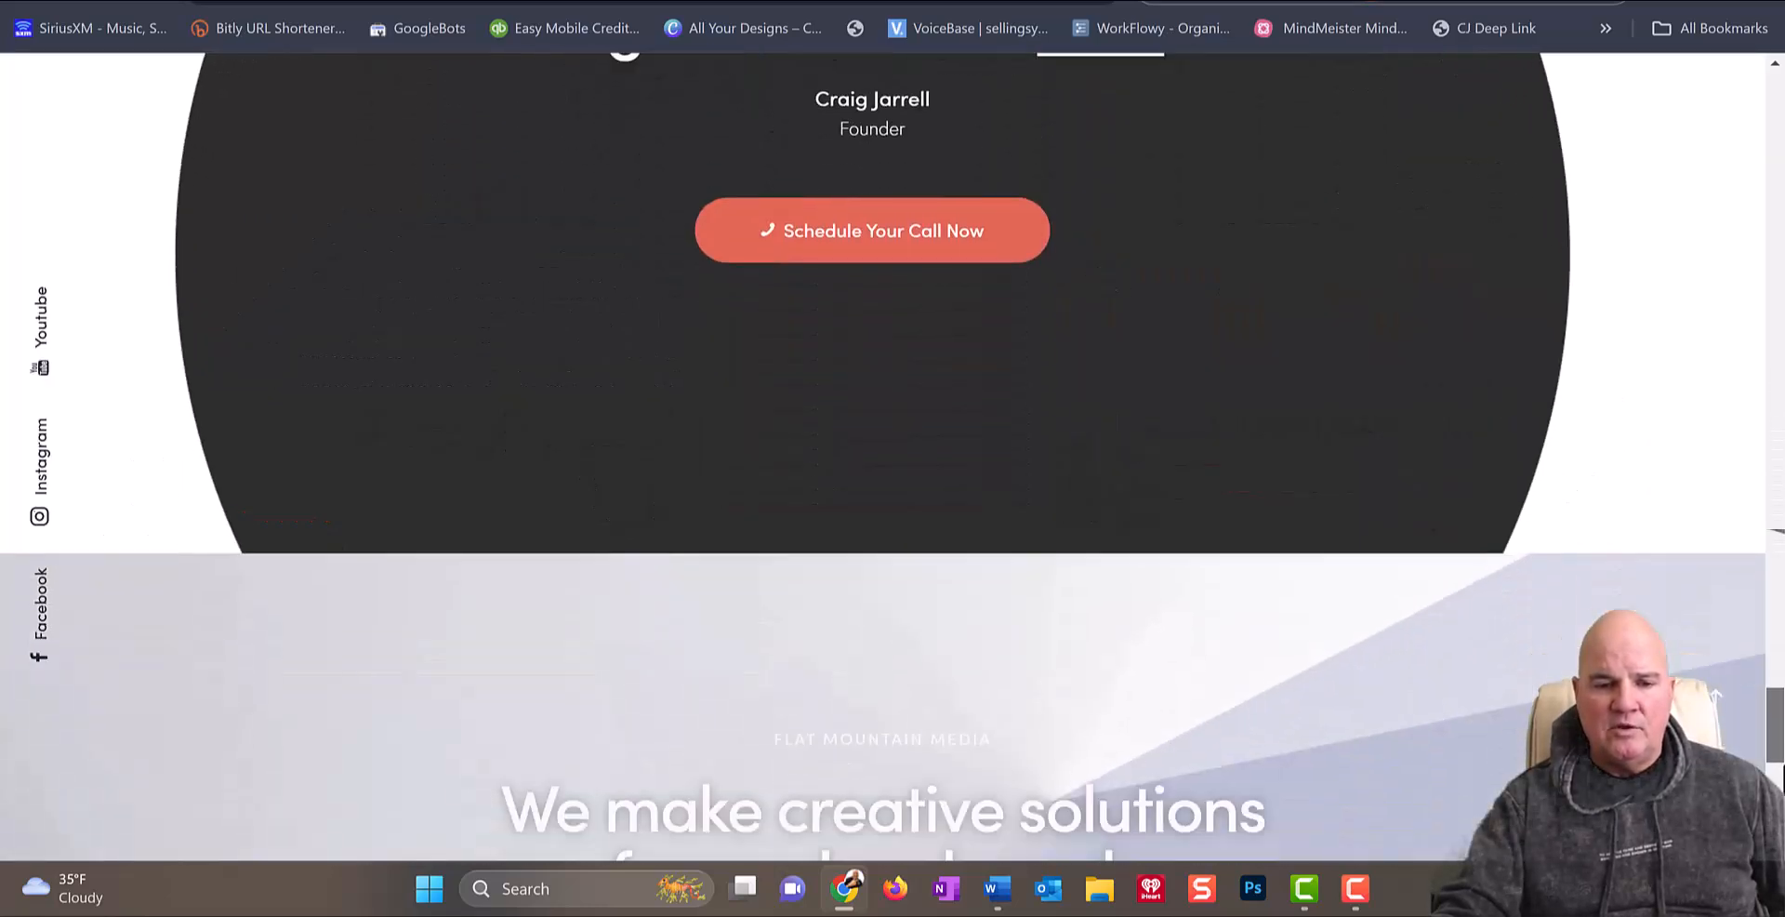
pyautogui.scroll(20, 1433, 531)
pyautogui.scroll(6, 1433, 530)
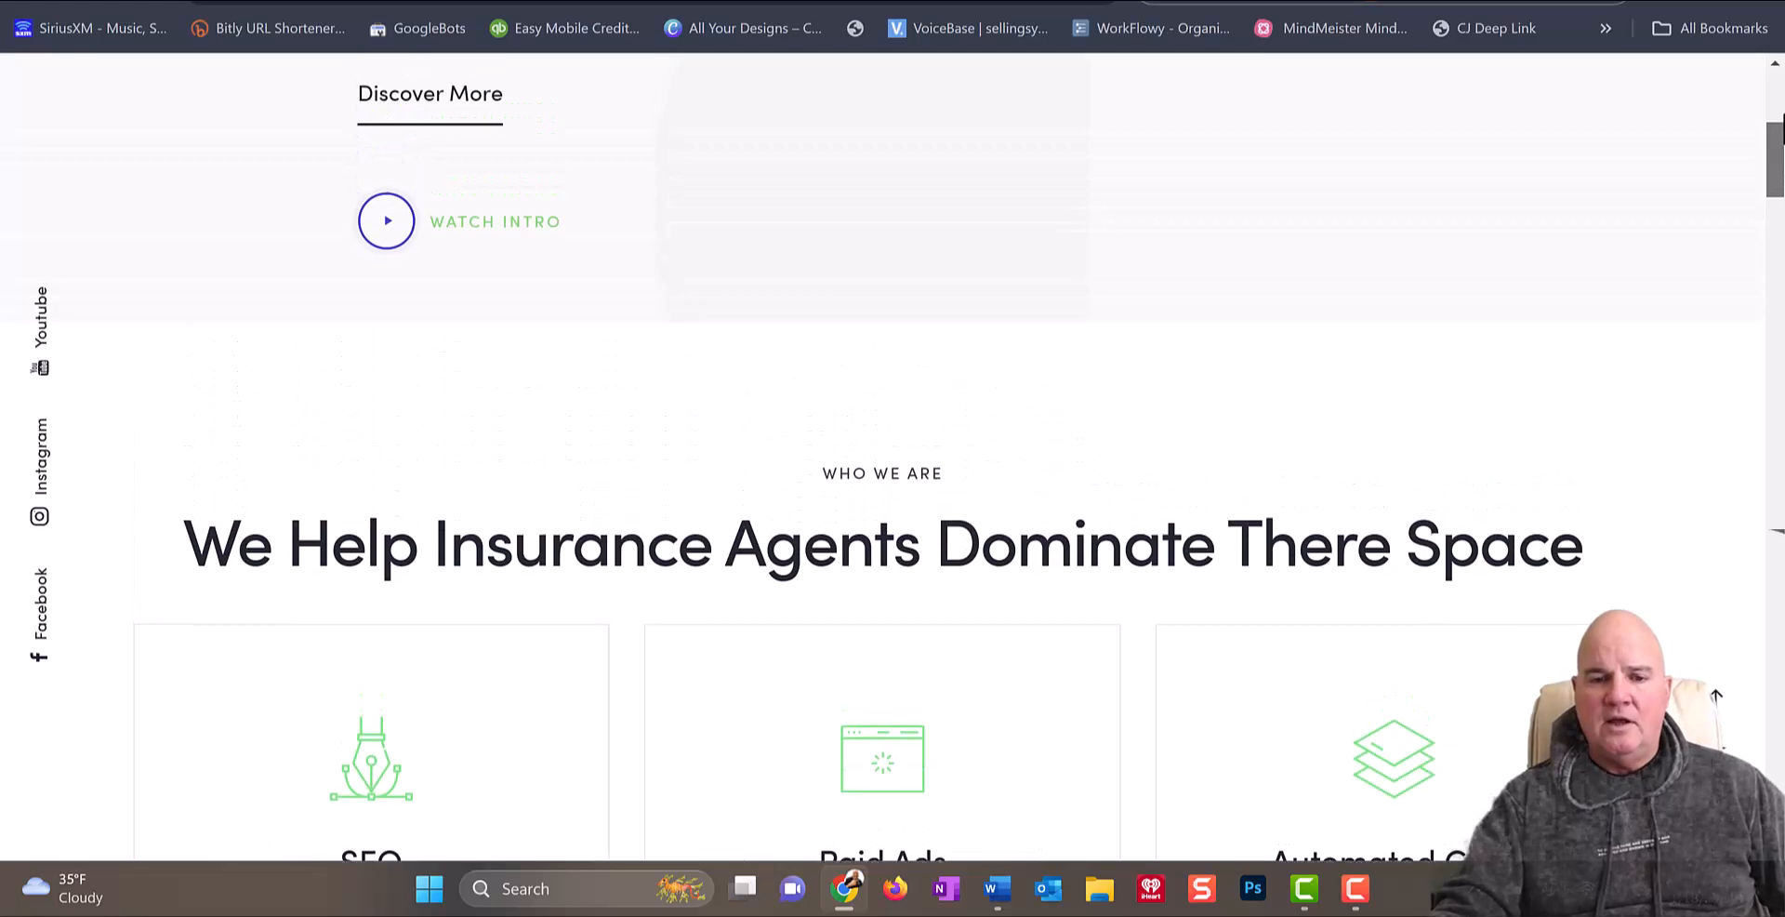
pyautogui.scroll(6, 1433, 531)
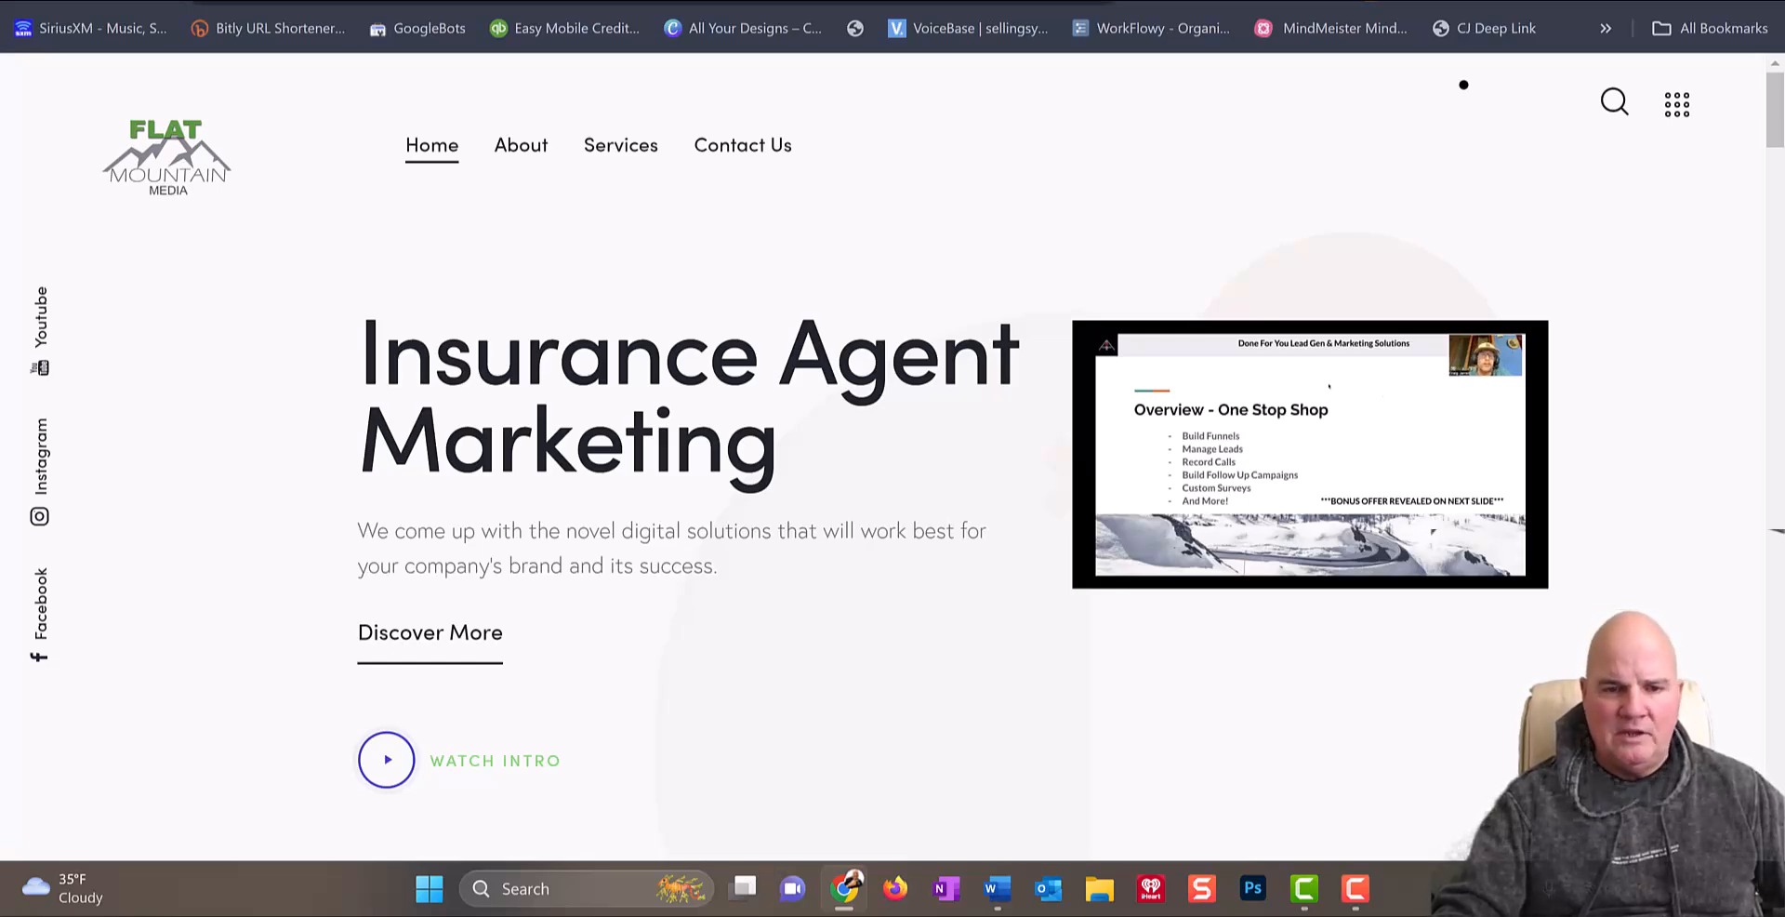
# Step: Switch to the Google results and change the query to "commercial roofing columbia tn", placing the city after the service, and run it
pyautogui.click(455, 0)
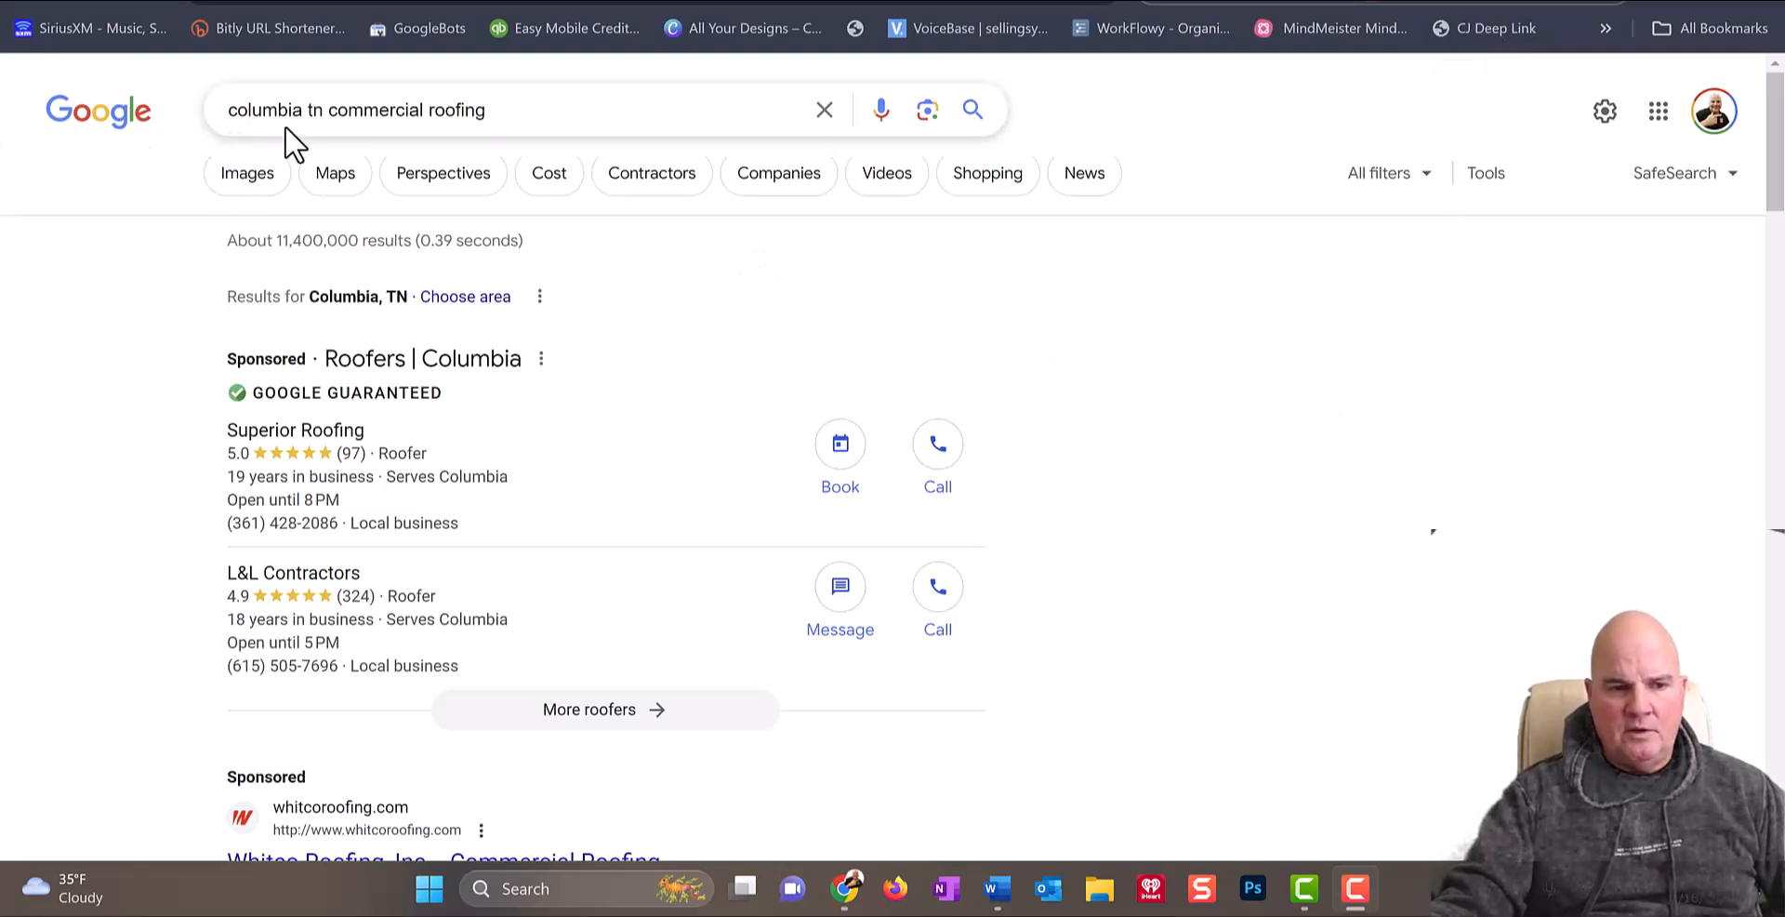
pyautogui.moveTo(331, 109); pyautogui.dragTo(240, 110)
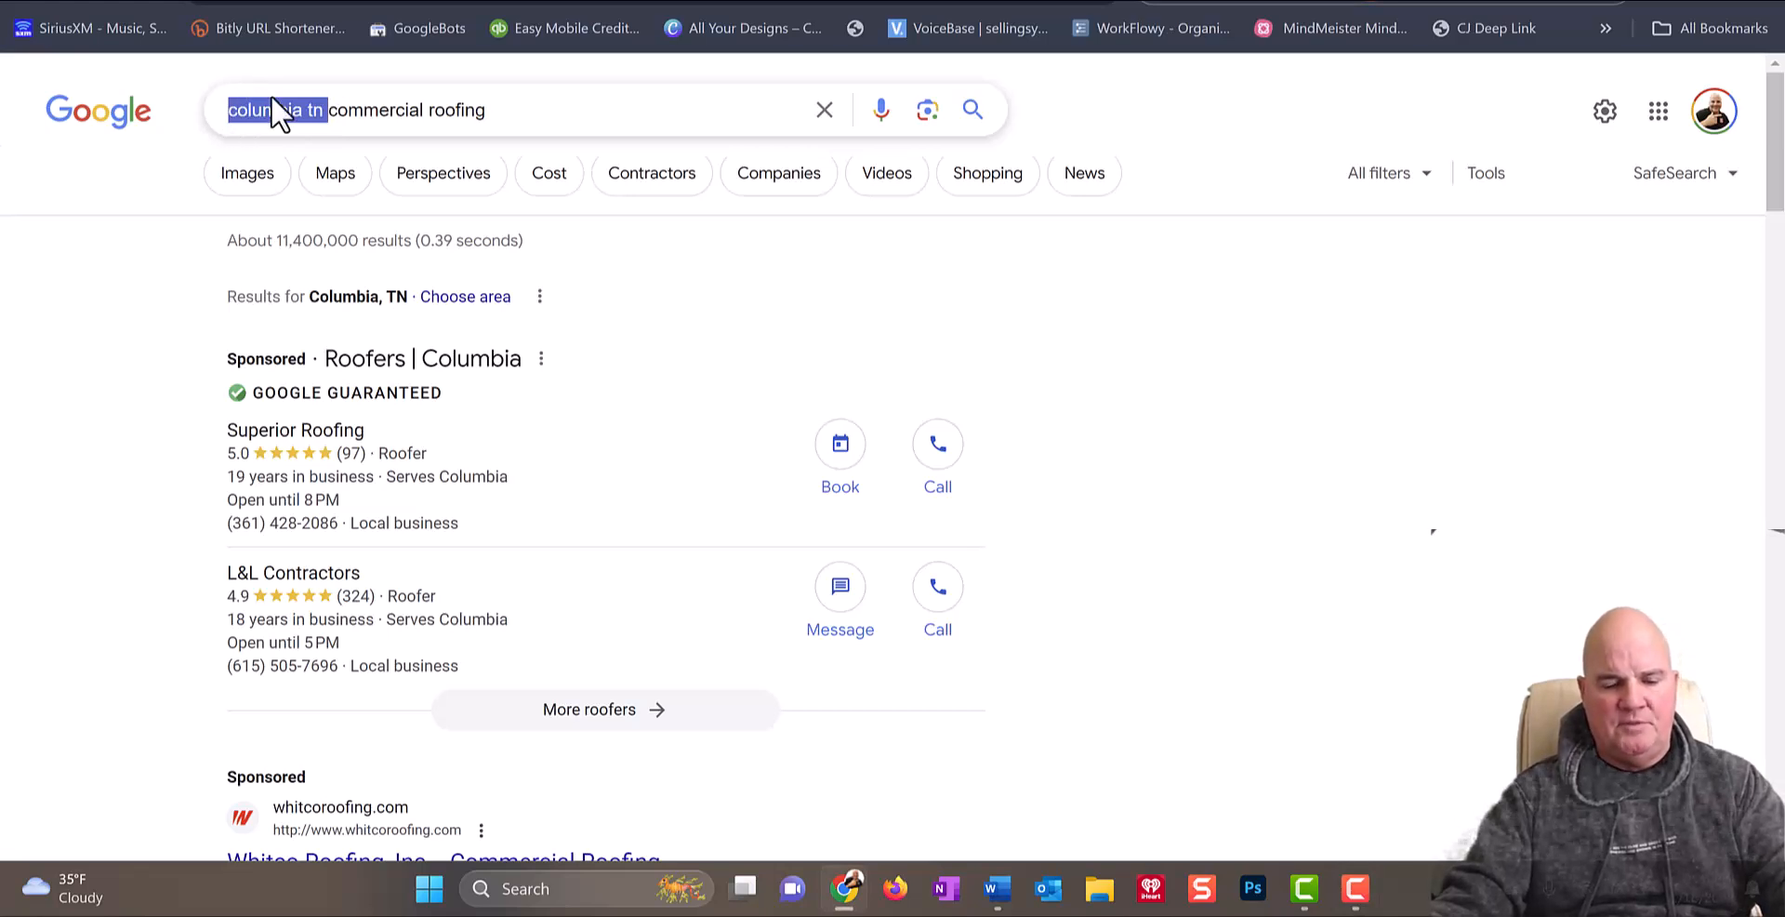
pyautogui.press('BackSpace')
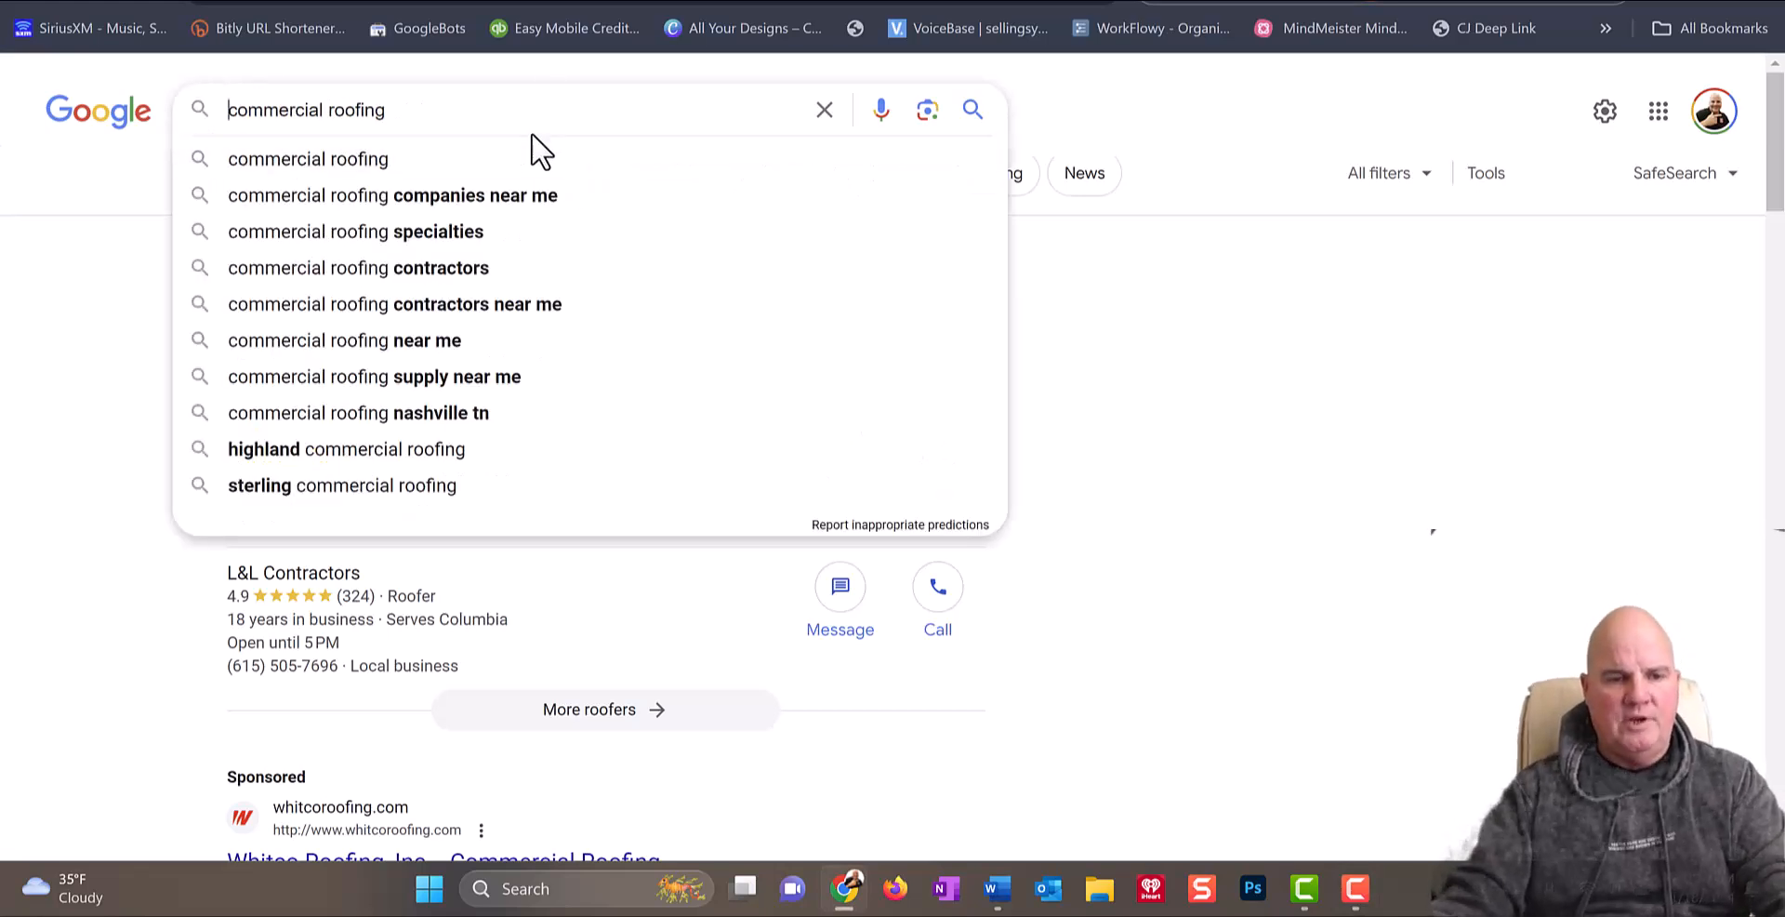
pyautogui.hotkey('ctrl', 'z')
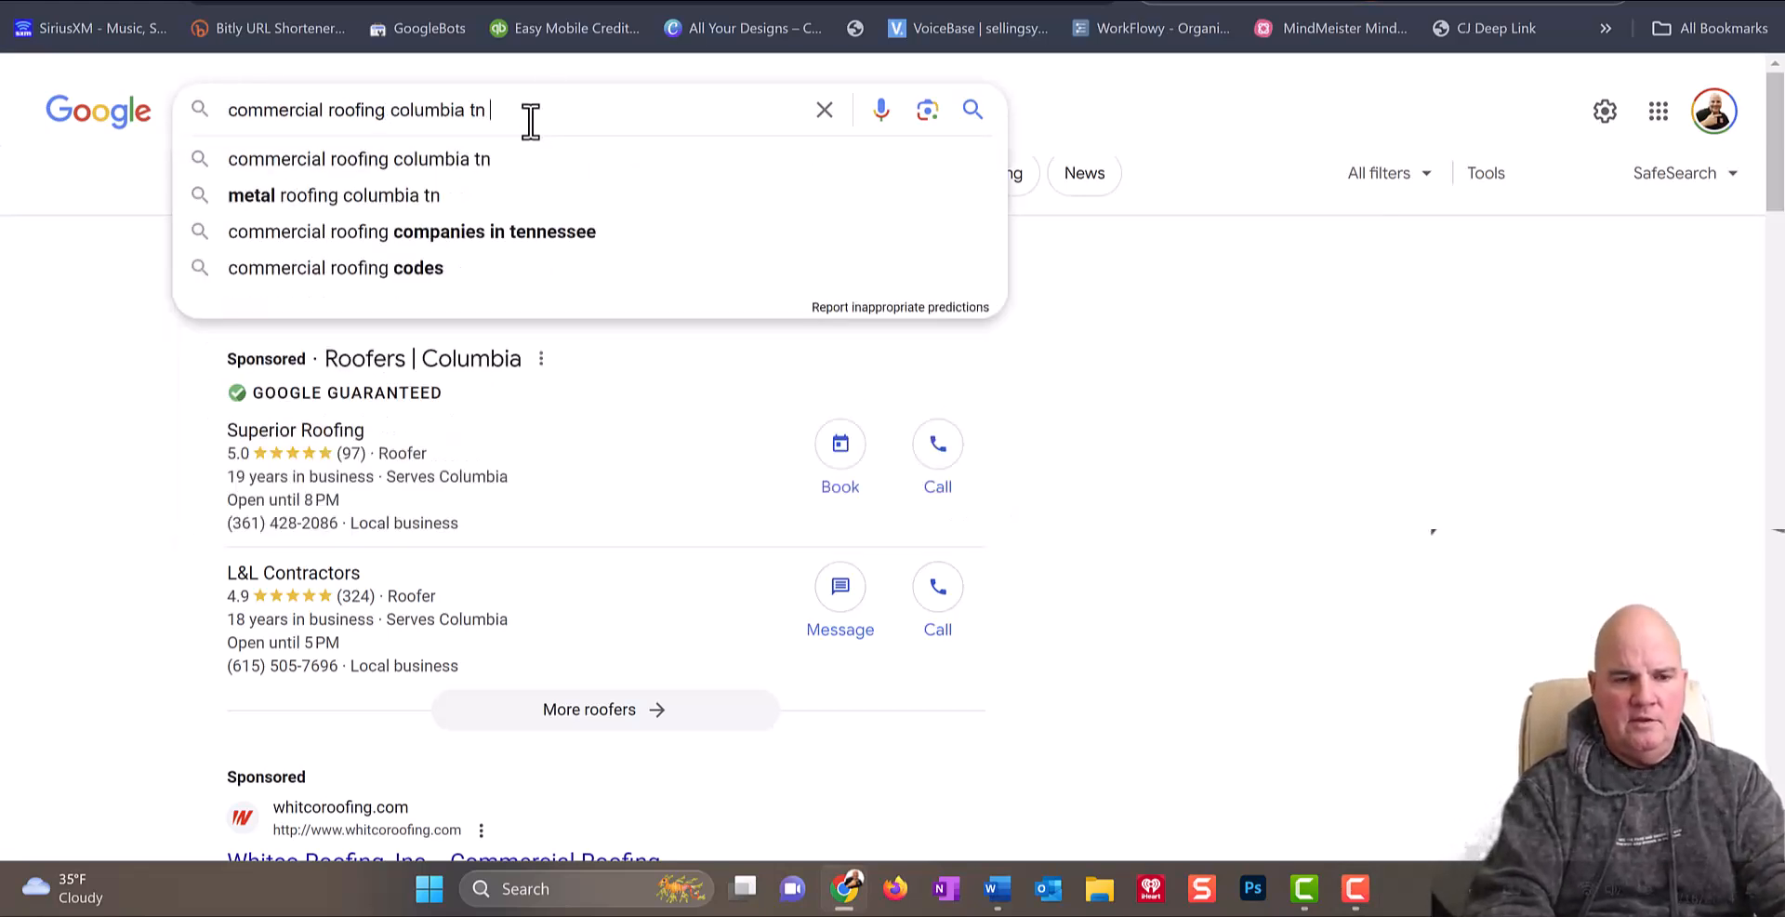
pyautogui.press('Return')
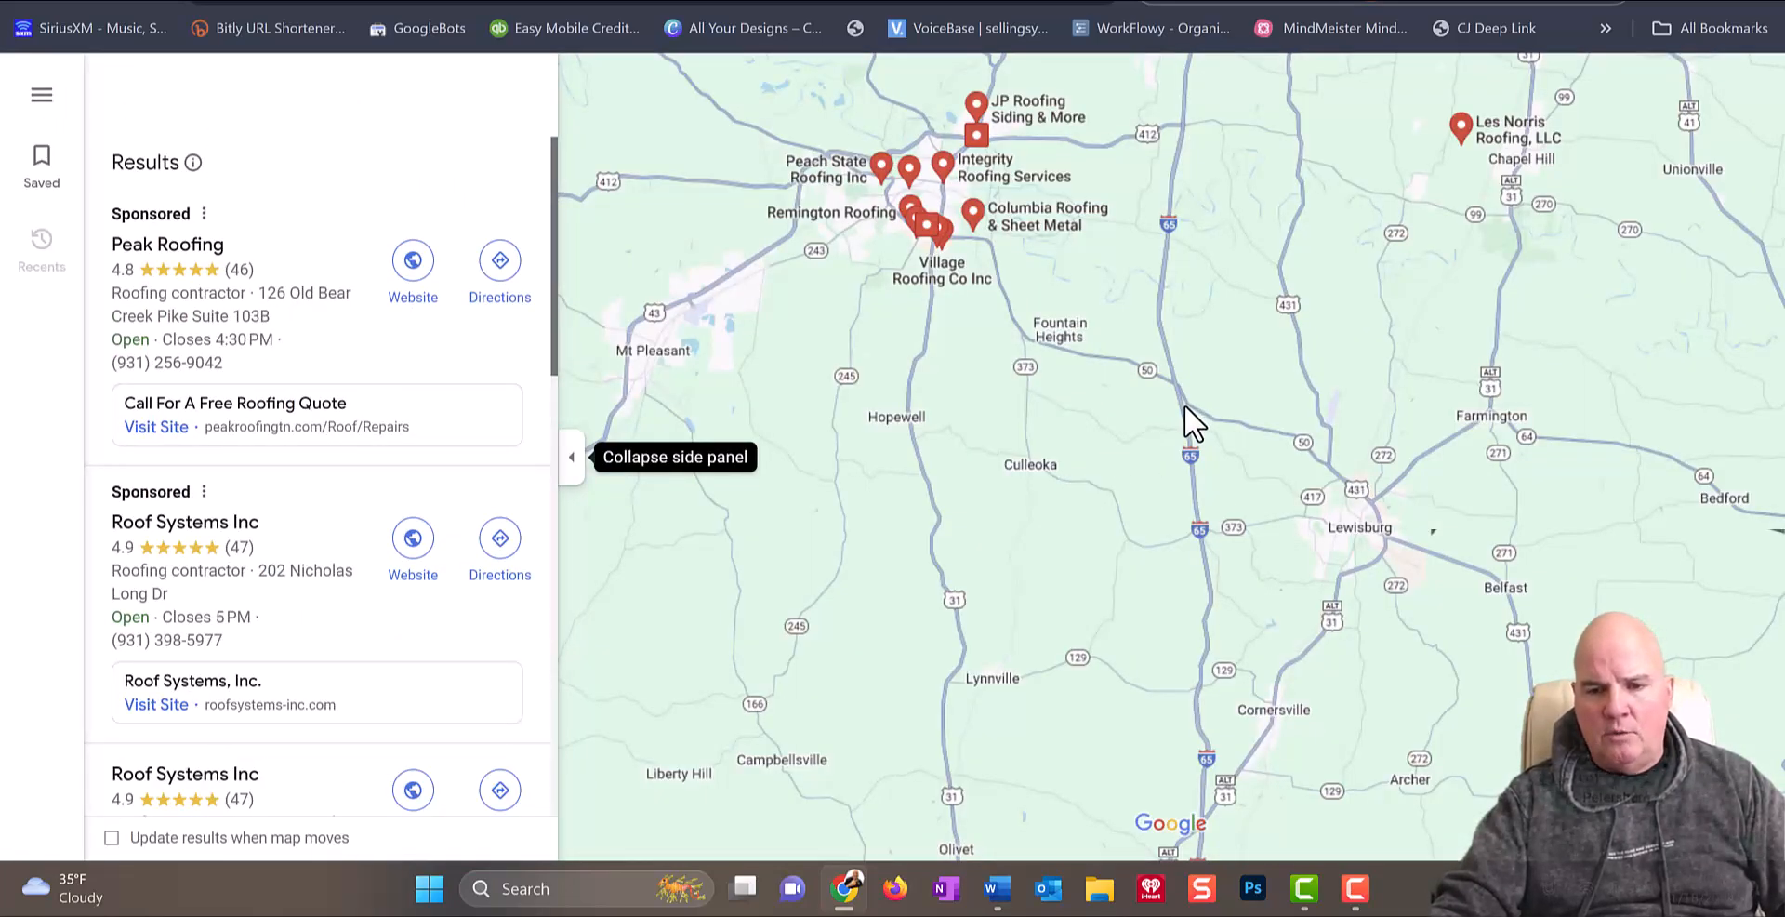
# Step: Examine the locations of the commercial roofing companies on the map, widening the view from Columbia to include Nashville
pyautogui.scroll(-2, 1184, 404)
pyautogui.moveTo(1225, 346); pyautogui.dragTo(1246, 538)
pyautogui.scroll(-1, 1245, 504)
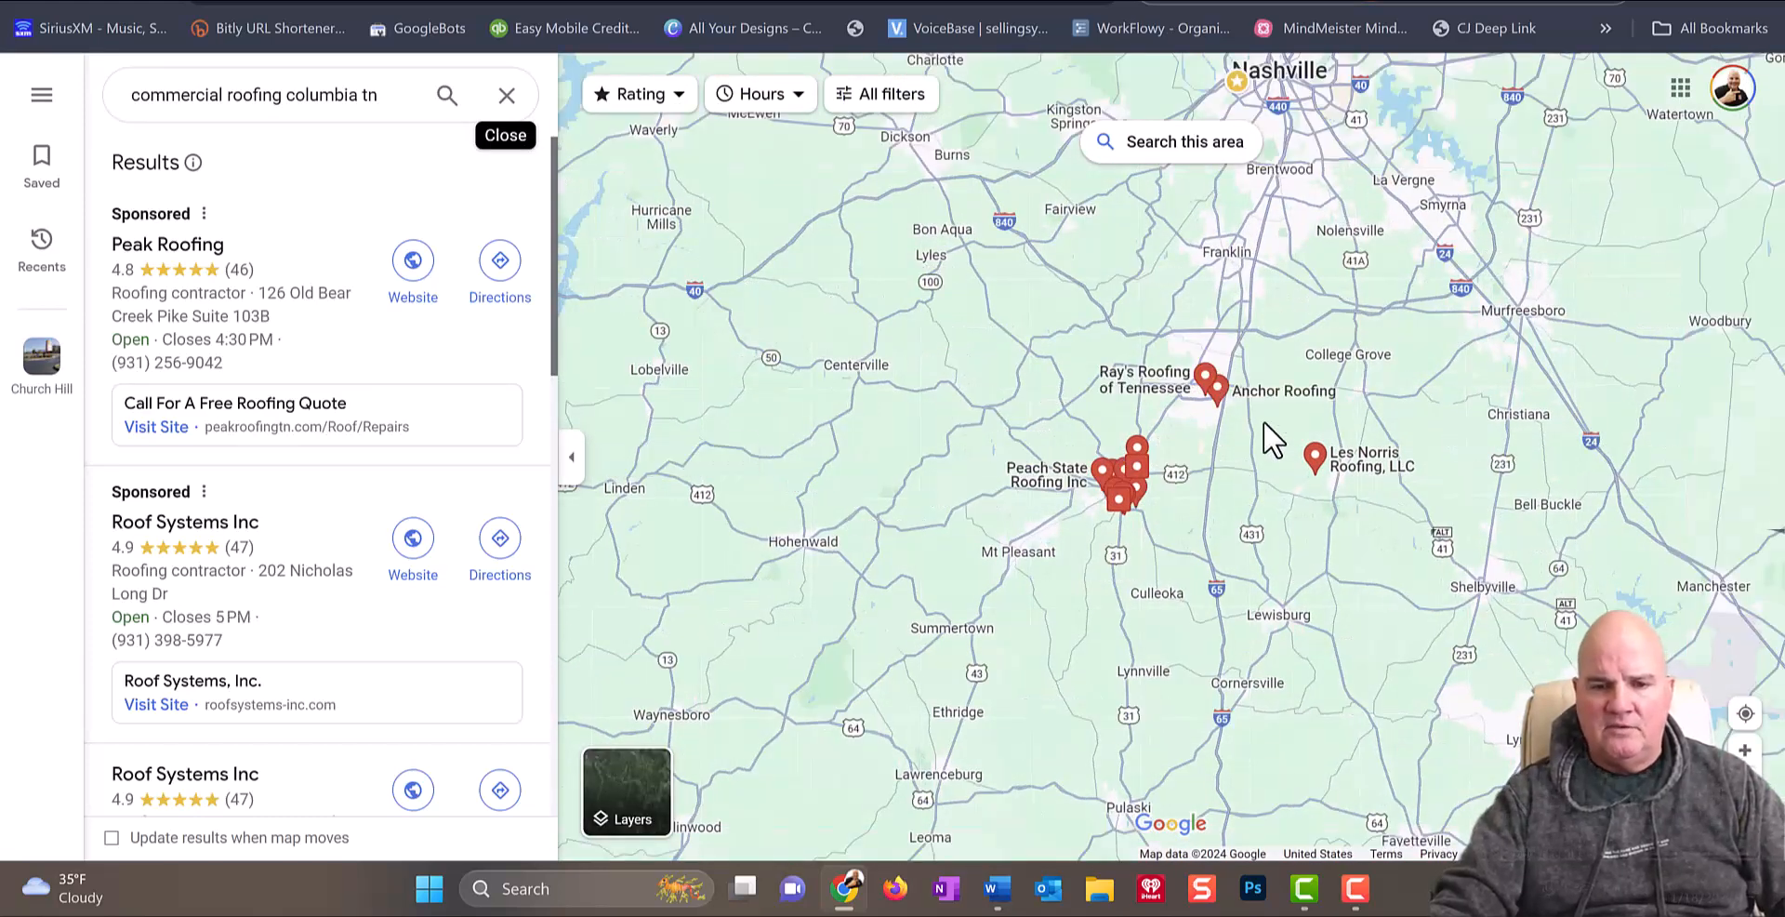
pyautogui.moveTo(1348, 325); pyautogui.dragTo(1281, 507)
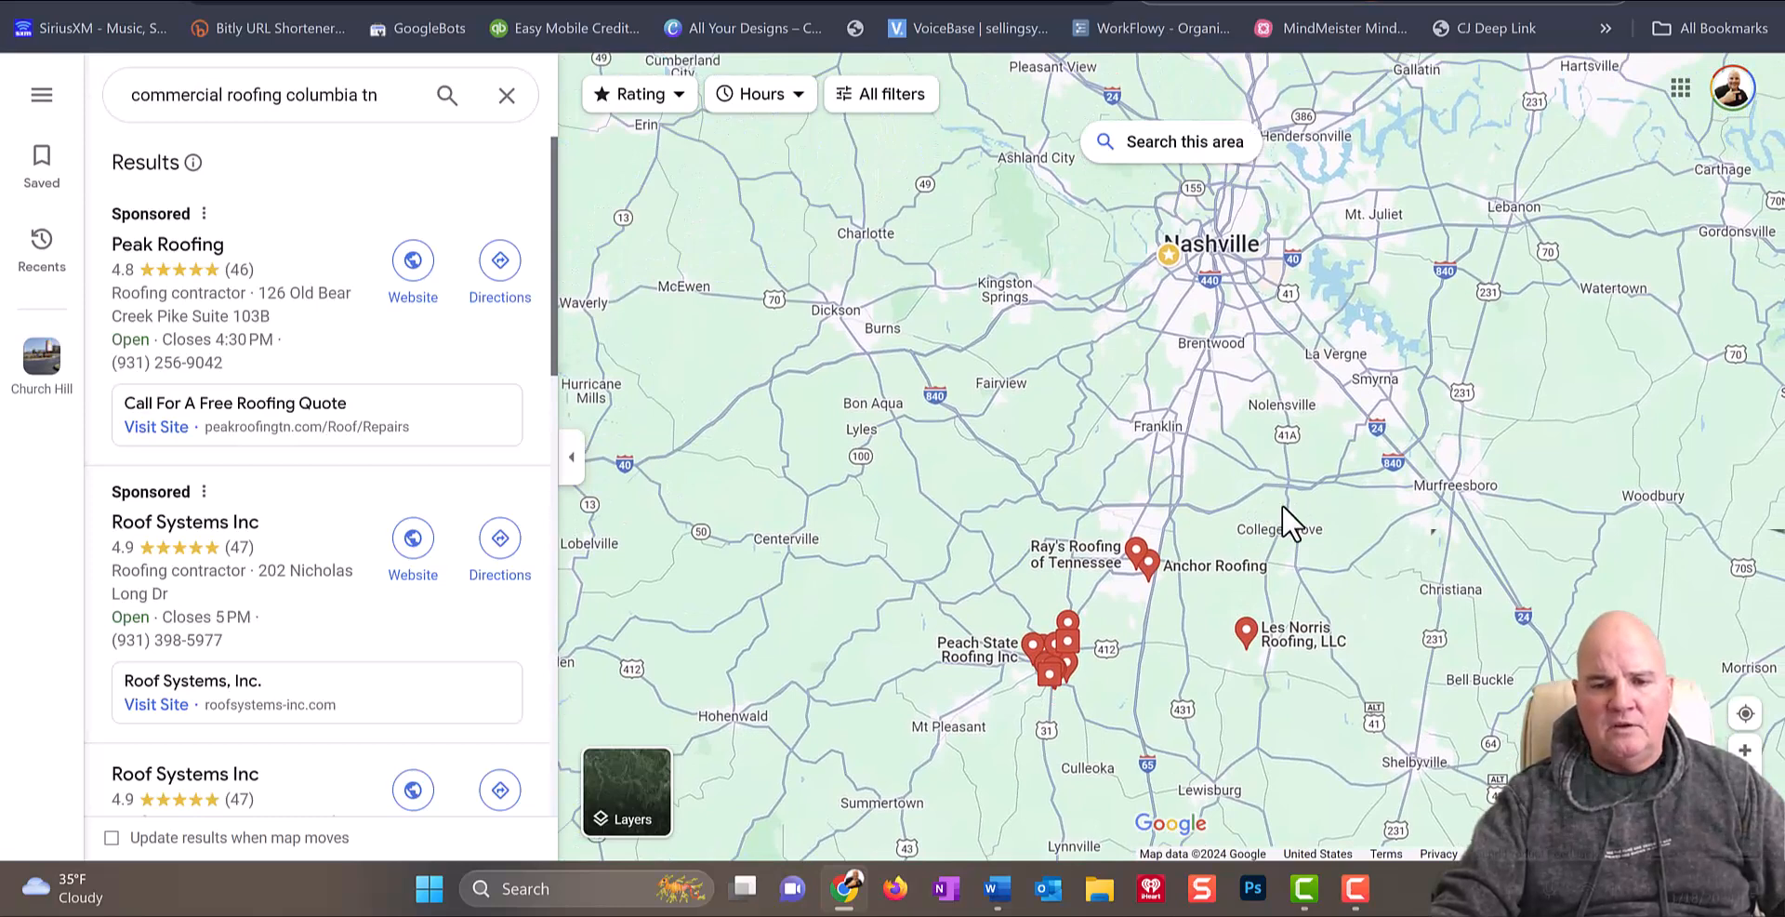
pyautogui.moveTo(1227, 267)
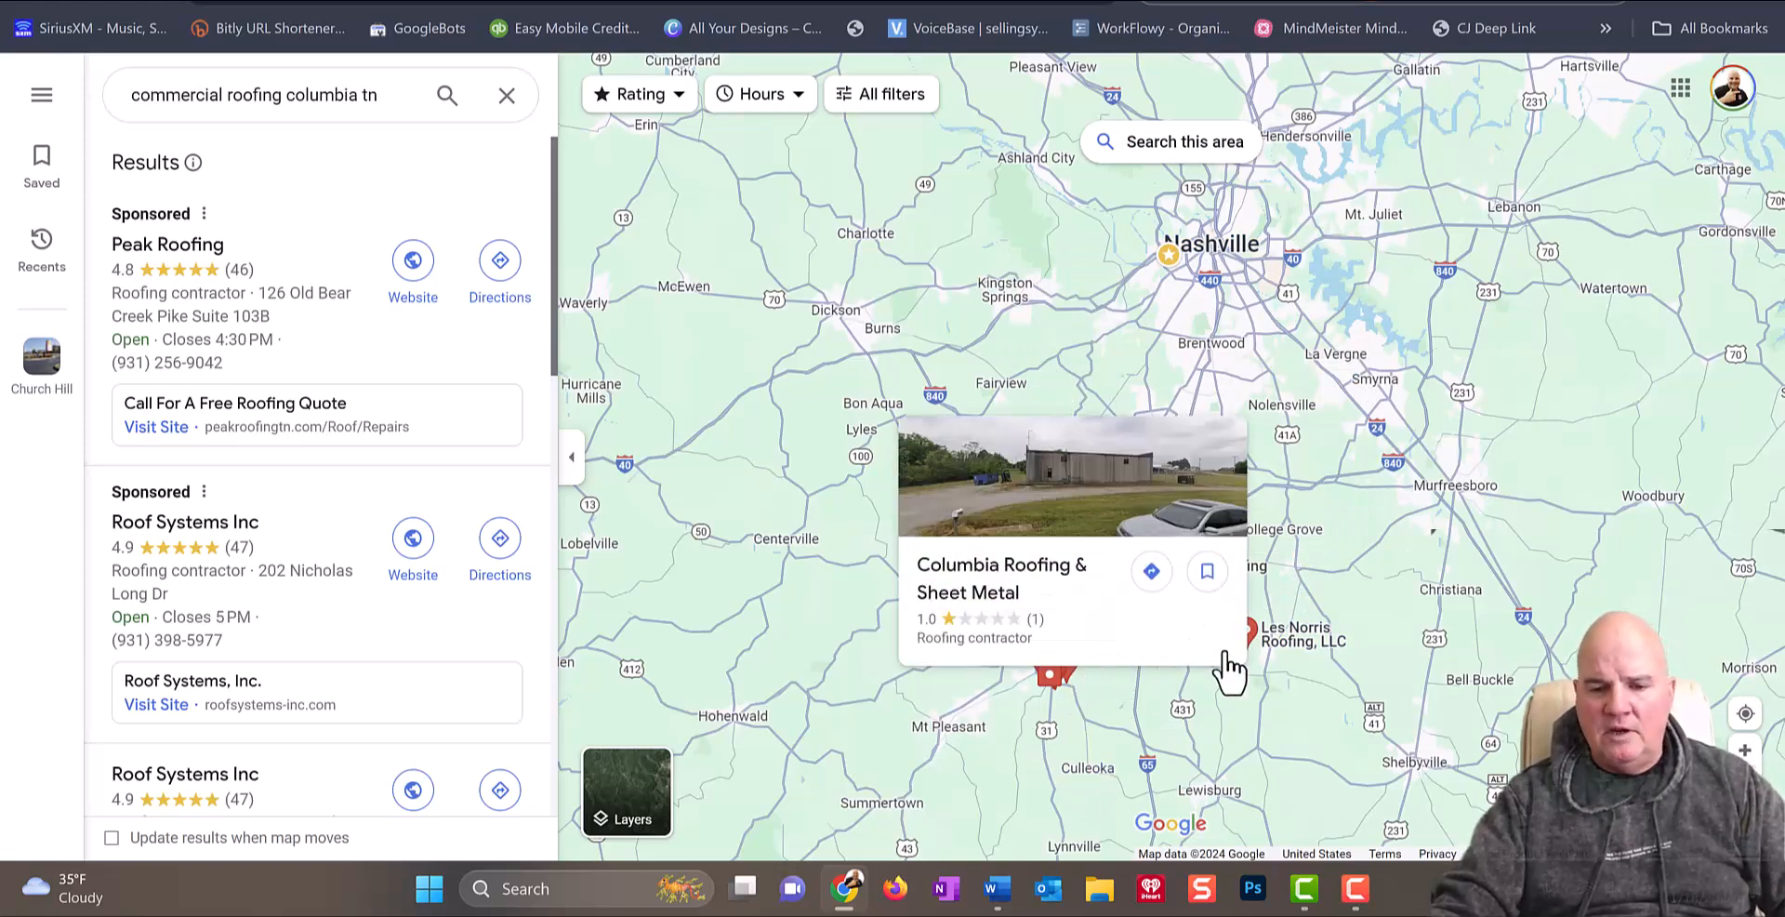
# Step: Examine the roofing companies around Columbia on the map and in the business listings, including Ritco Group Inc and Ace Roofing & Exteriors LLC
pyautogui.moveTo(1510, 618); pyautogui.dragTo(1526, 478)
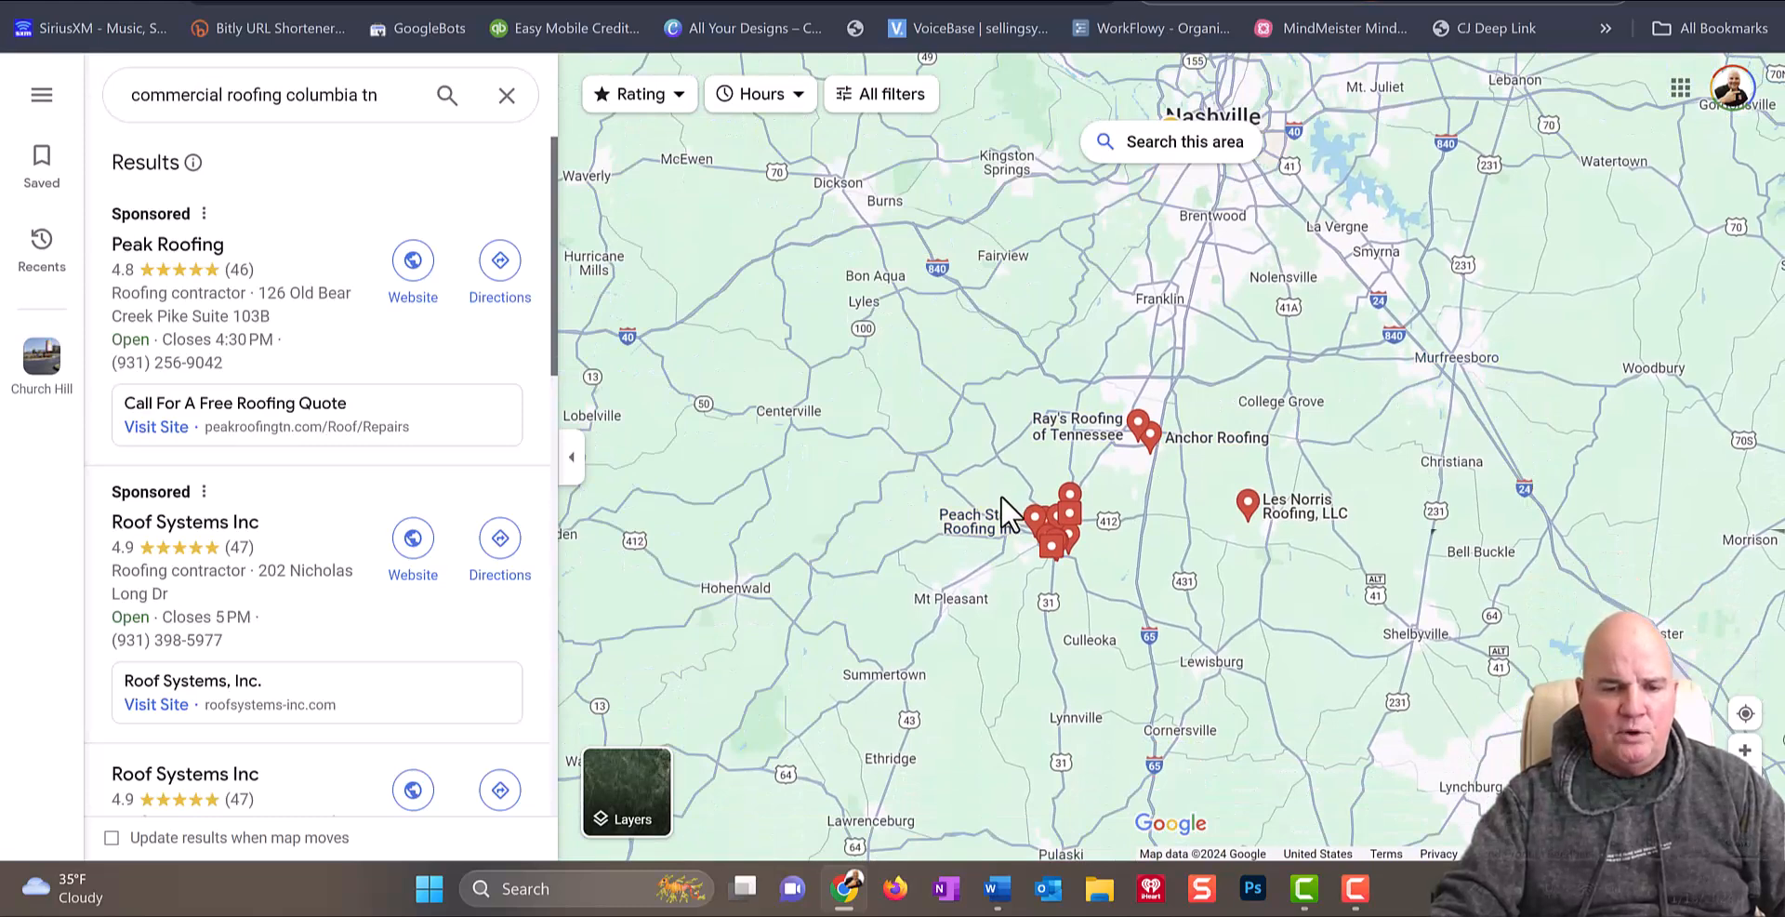
pyautogui.scroll(2, 1005, 499)
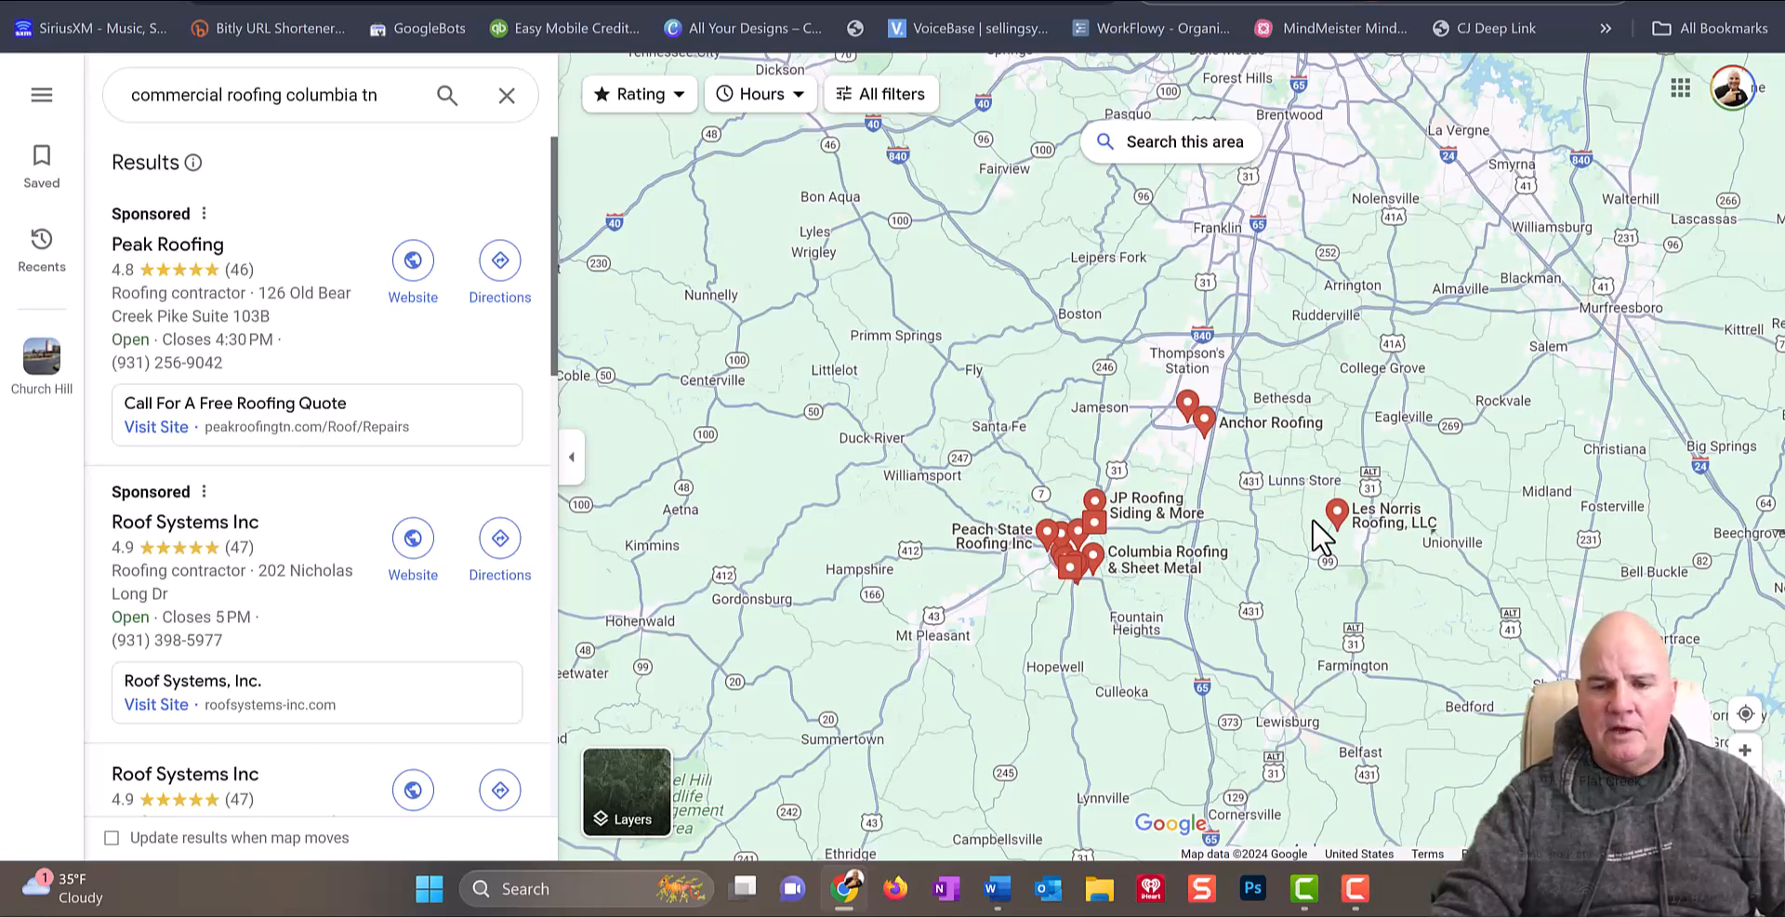
pyautogui.scroll(3, 1339, 525)
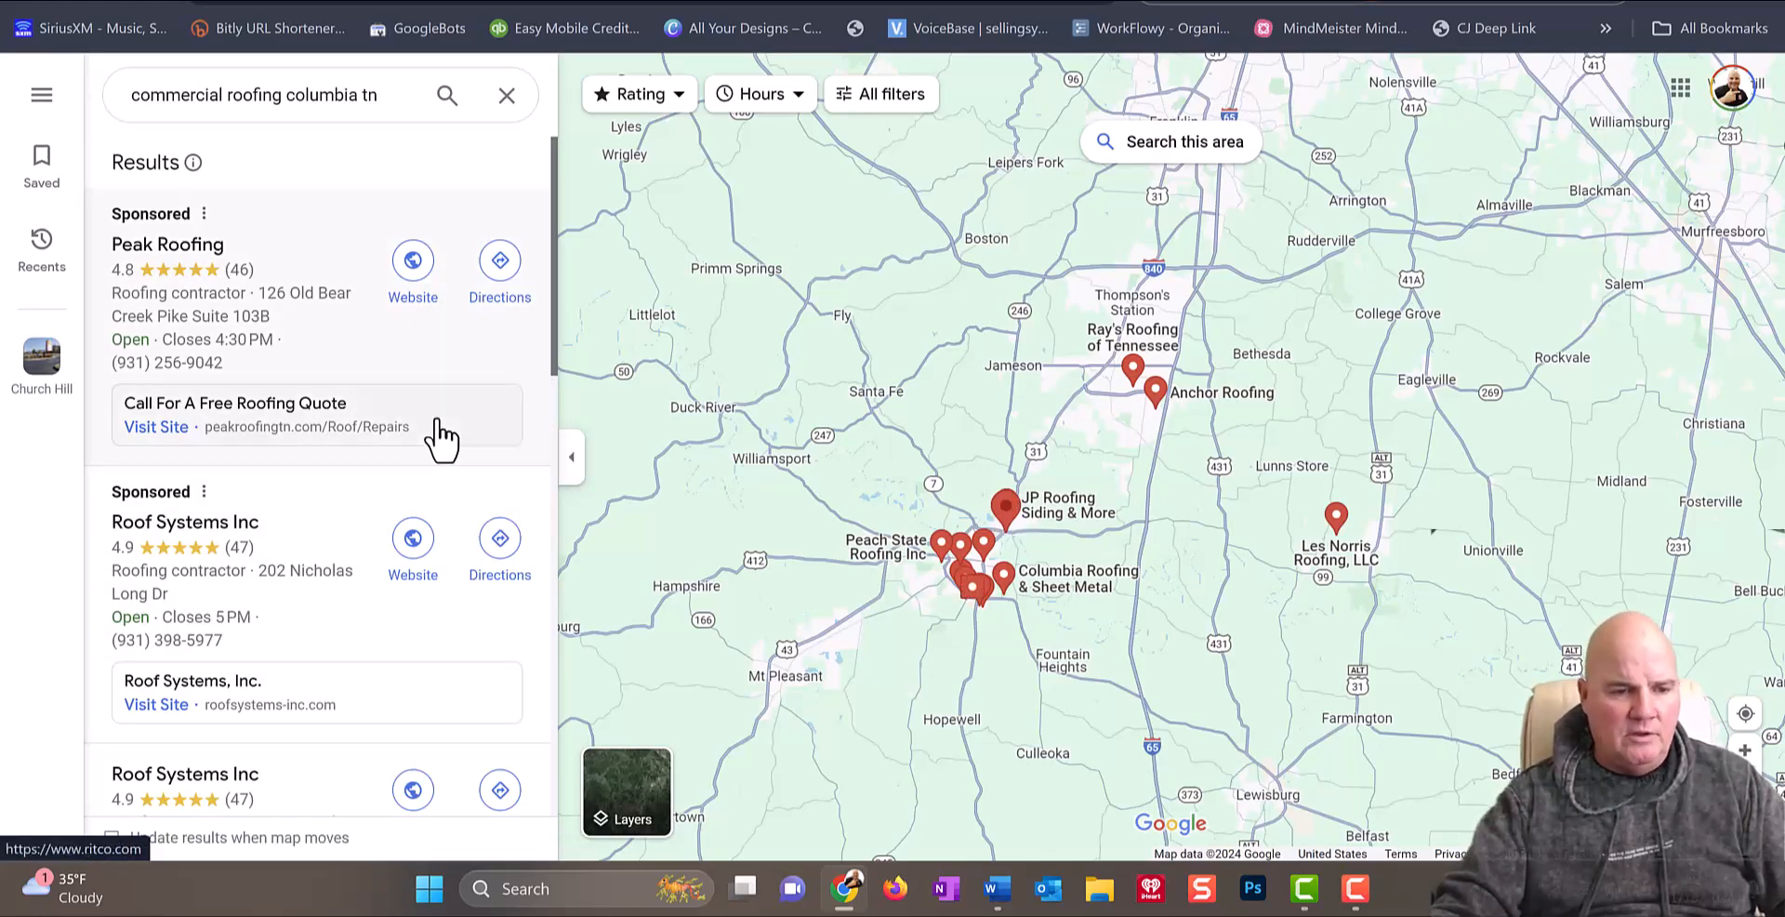
pyautogui.scroll(-4, 442, 435)
pyautogui.scroll(-5, 448, 437)
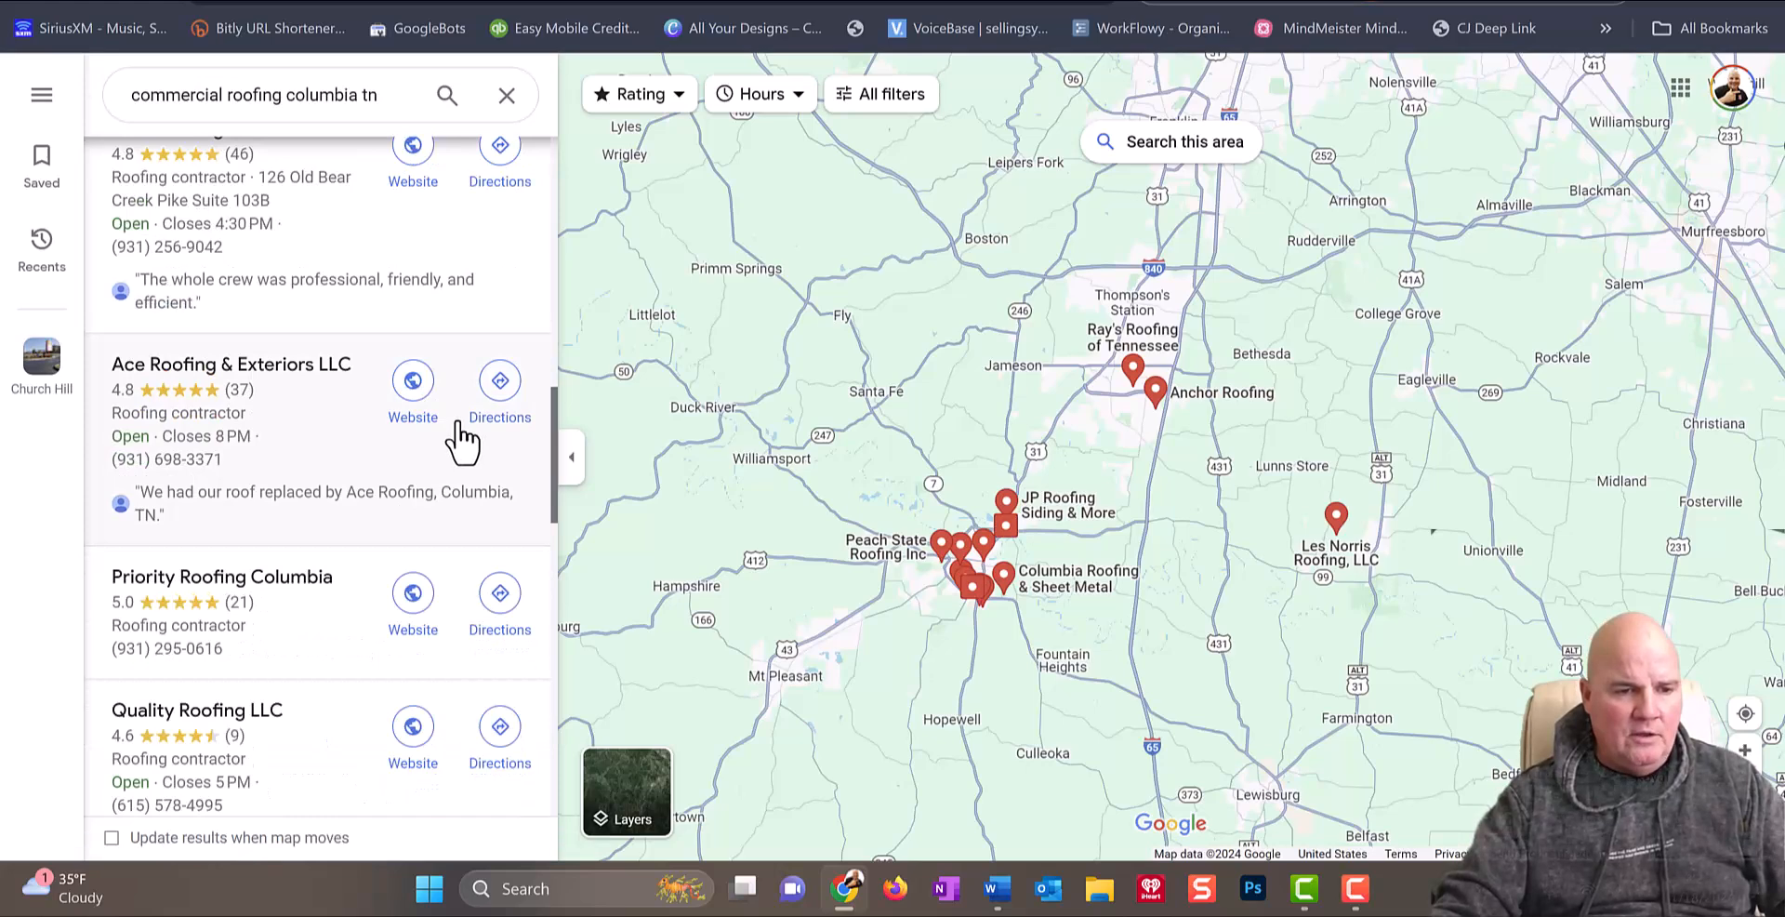
pyautogui.scroll(6, 465, 435)
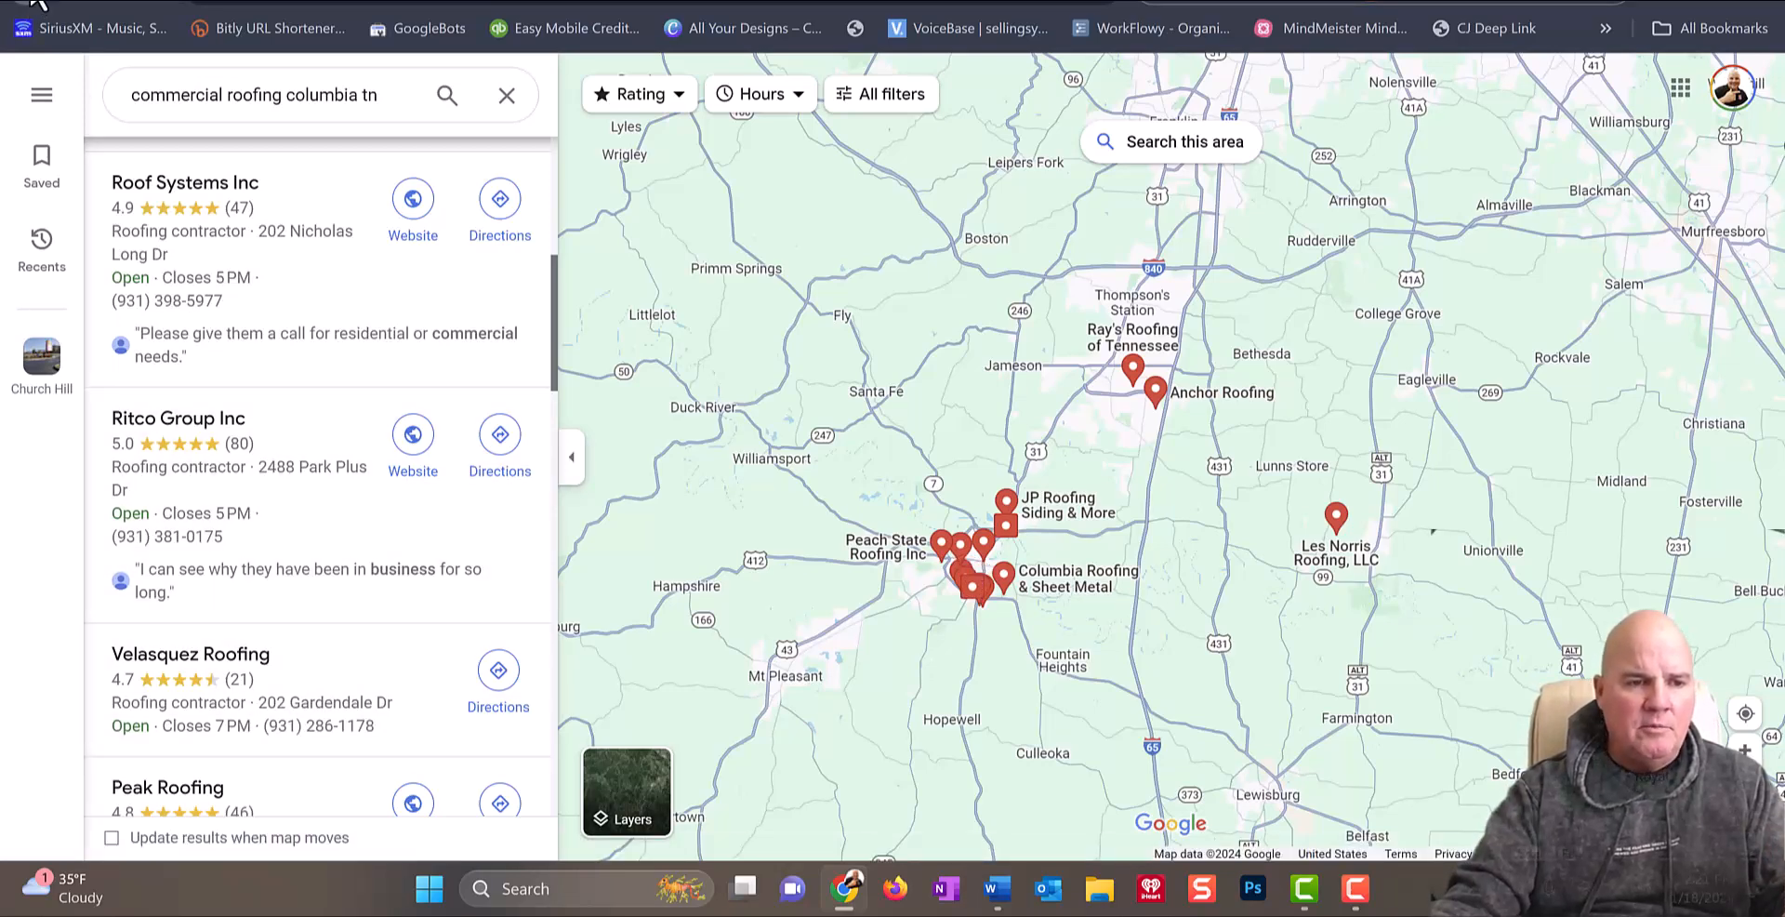
pyautogui.scroll(-1, 638, 247)
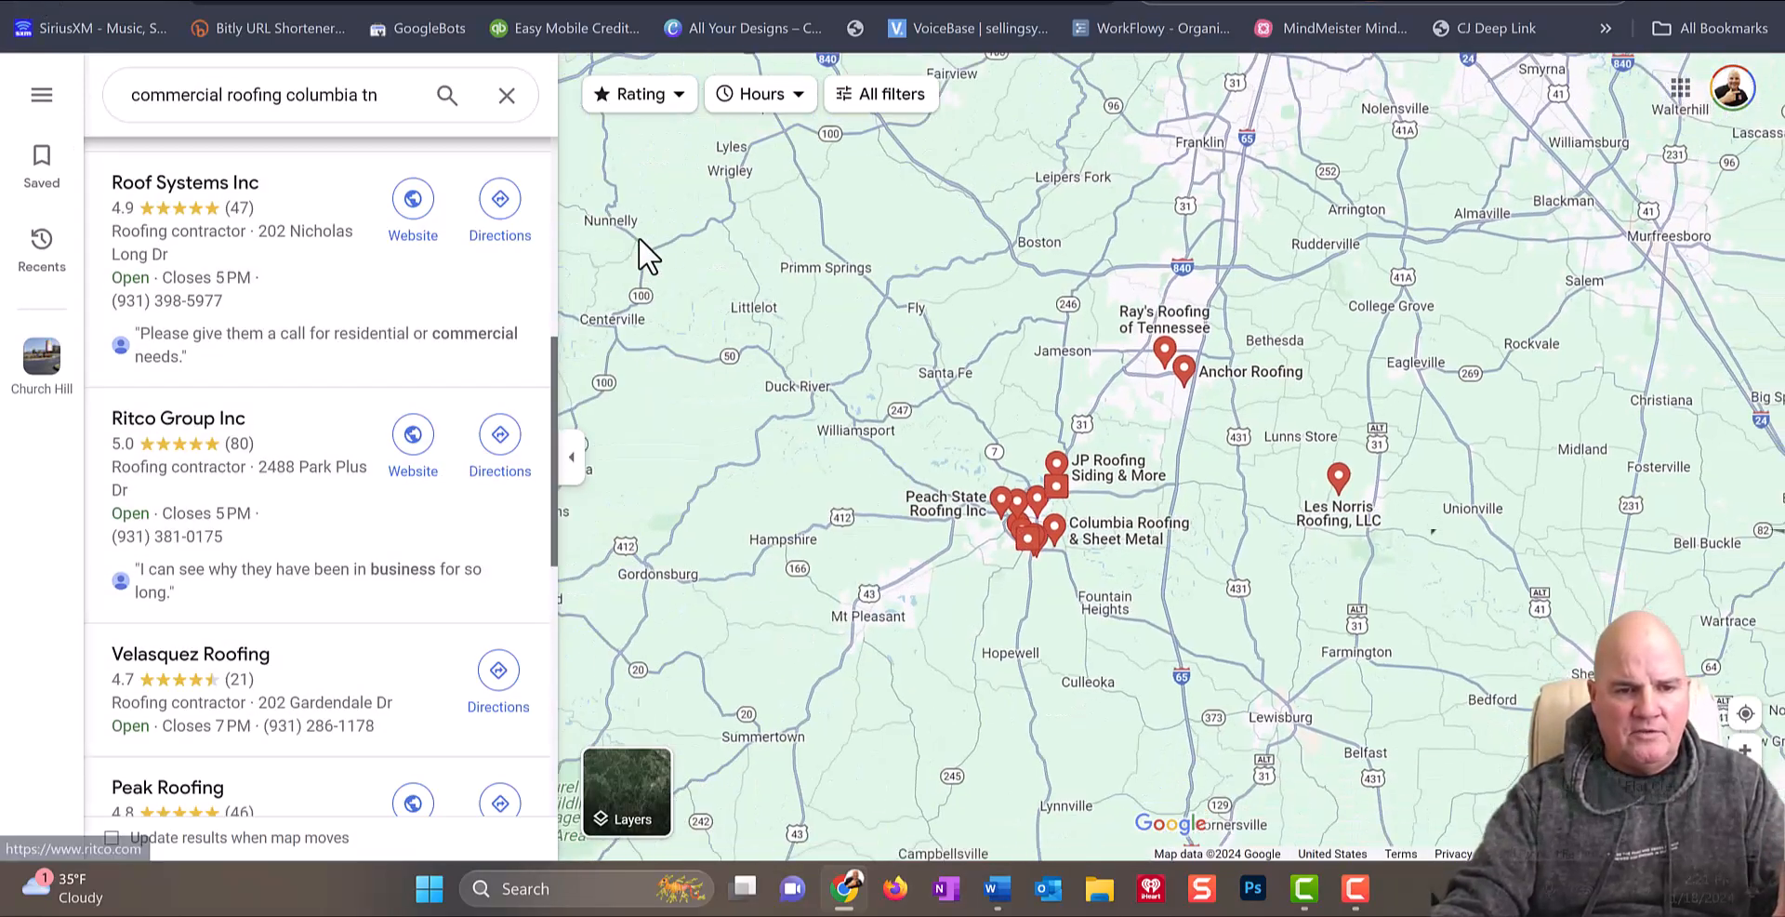
pyautogui.scroll(-1, 638, 247)
# Step: Clear the roofing search in Google Maps and return to the Google web results for "commercial roofing columbia tn"
pyautogui.click(506, 95)
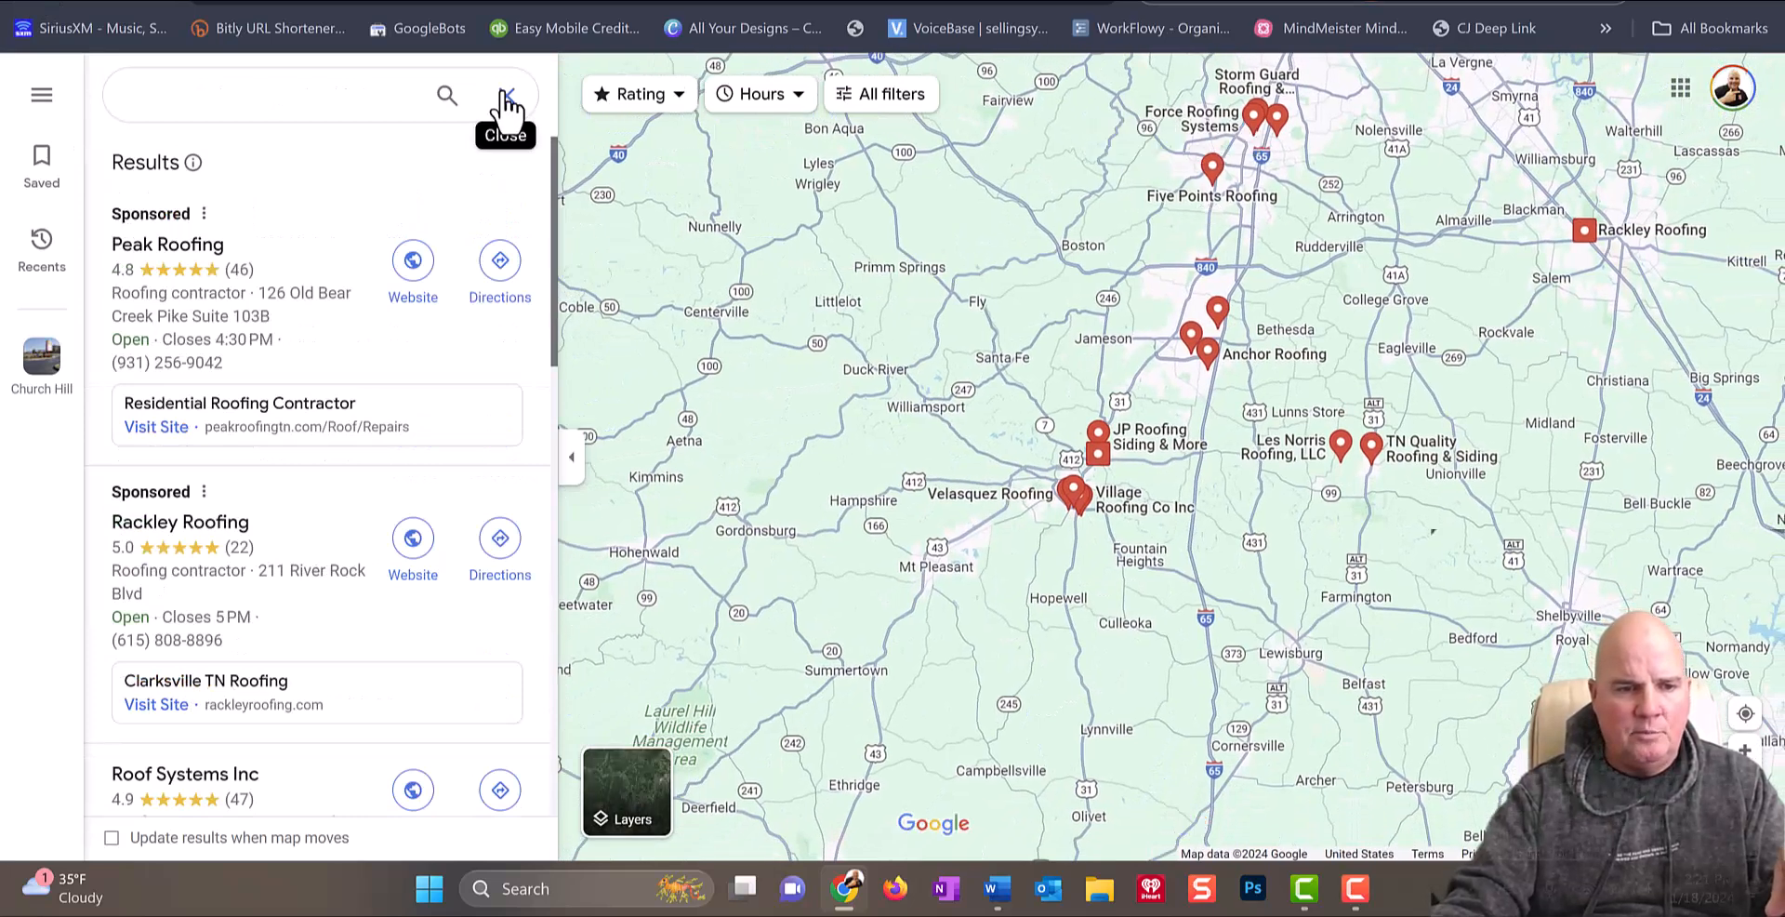
pyautogui.click(281, 171)
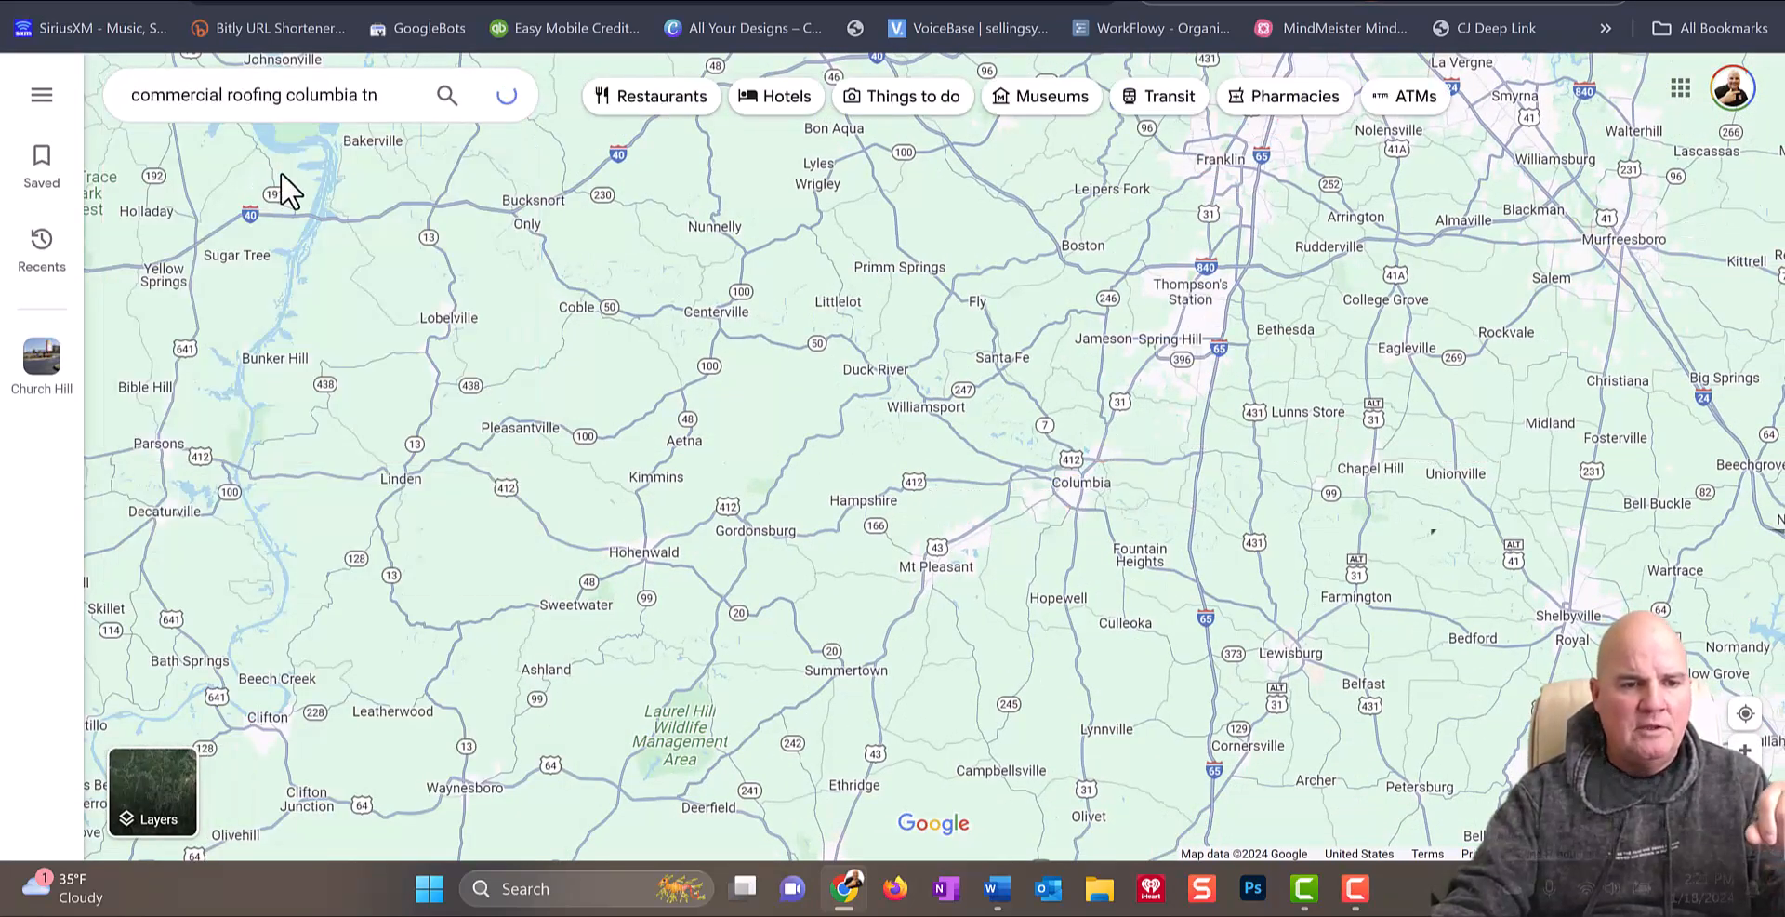
pyautogui.click(26, 2)
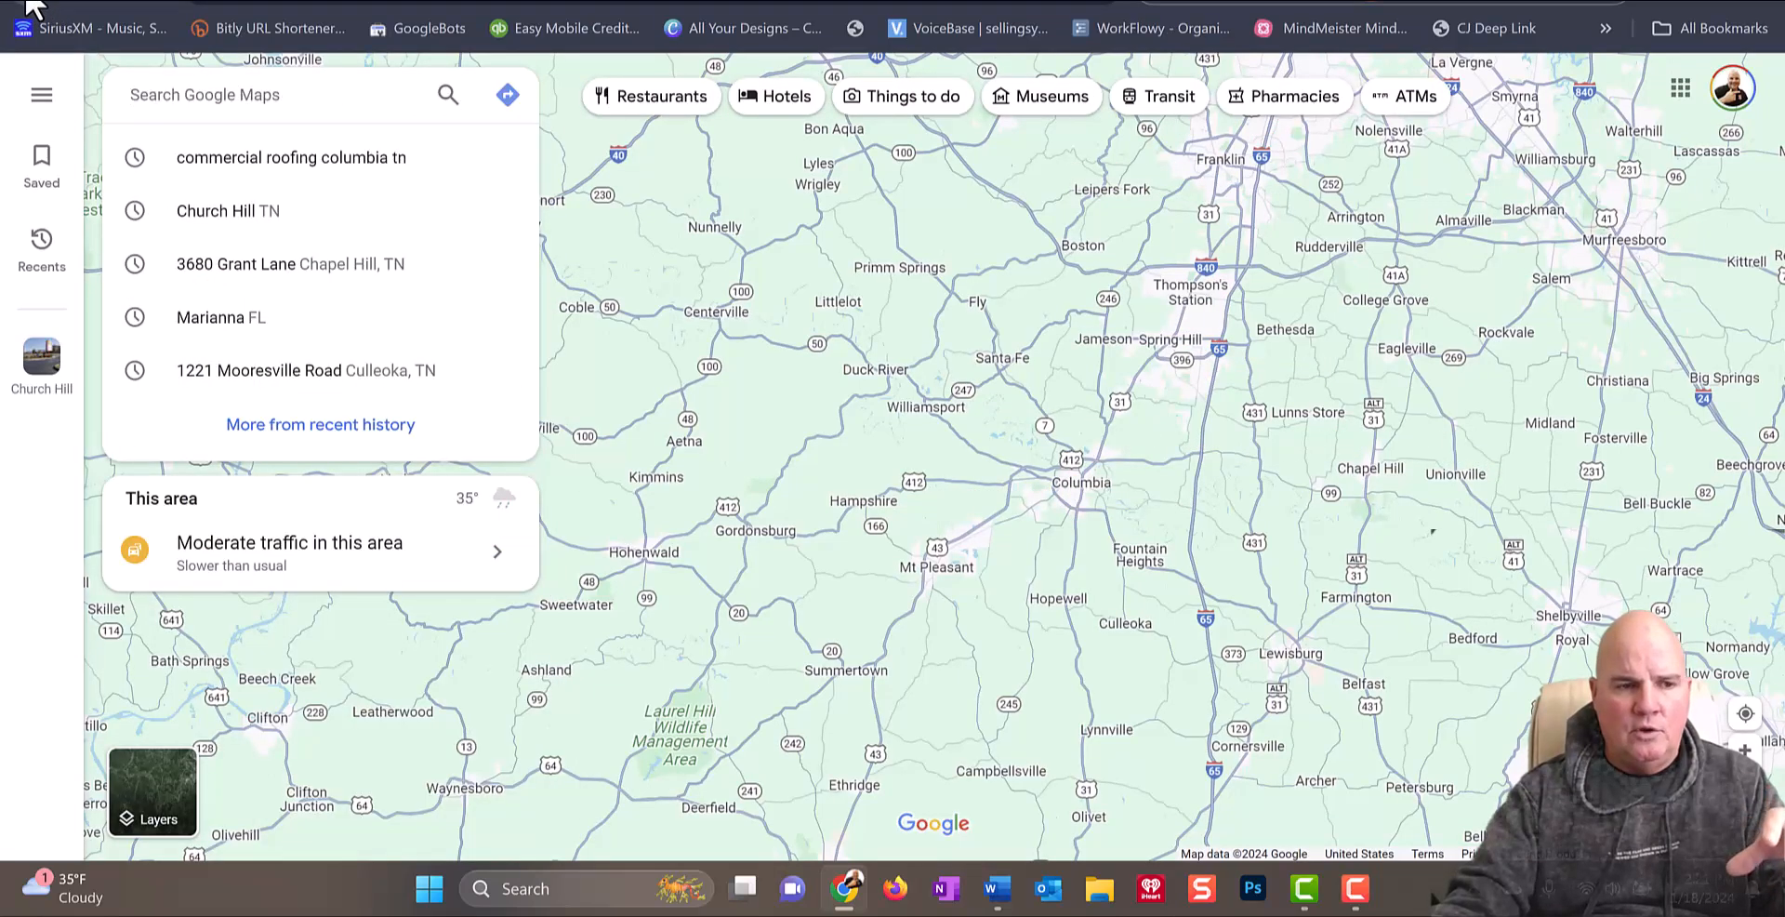
pyautogui.click(26, 2)
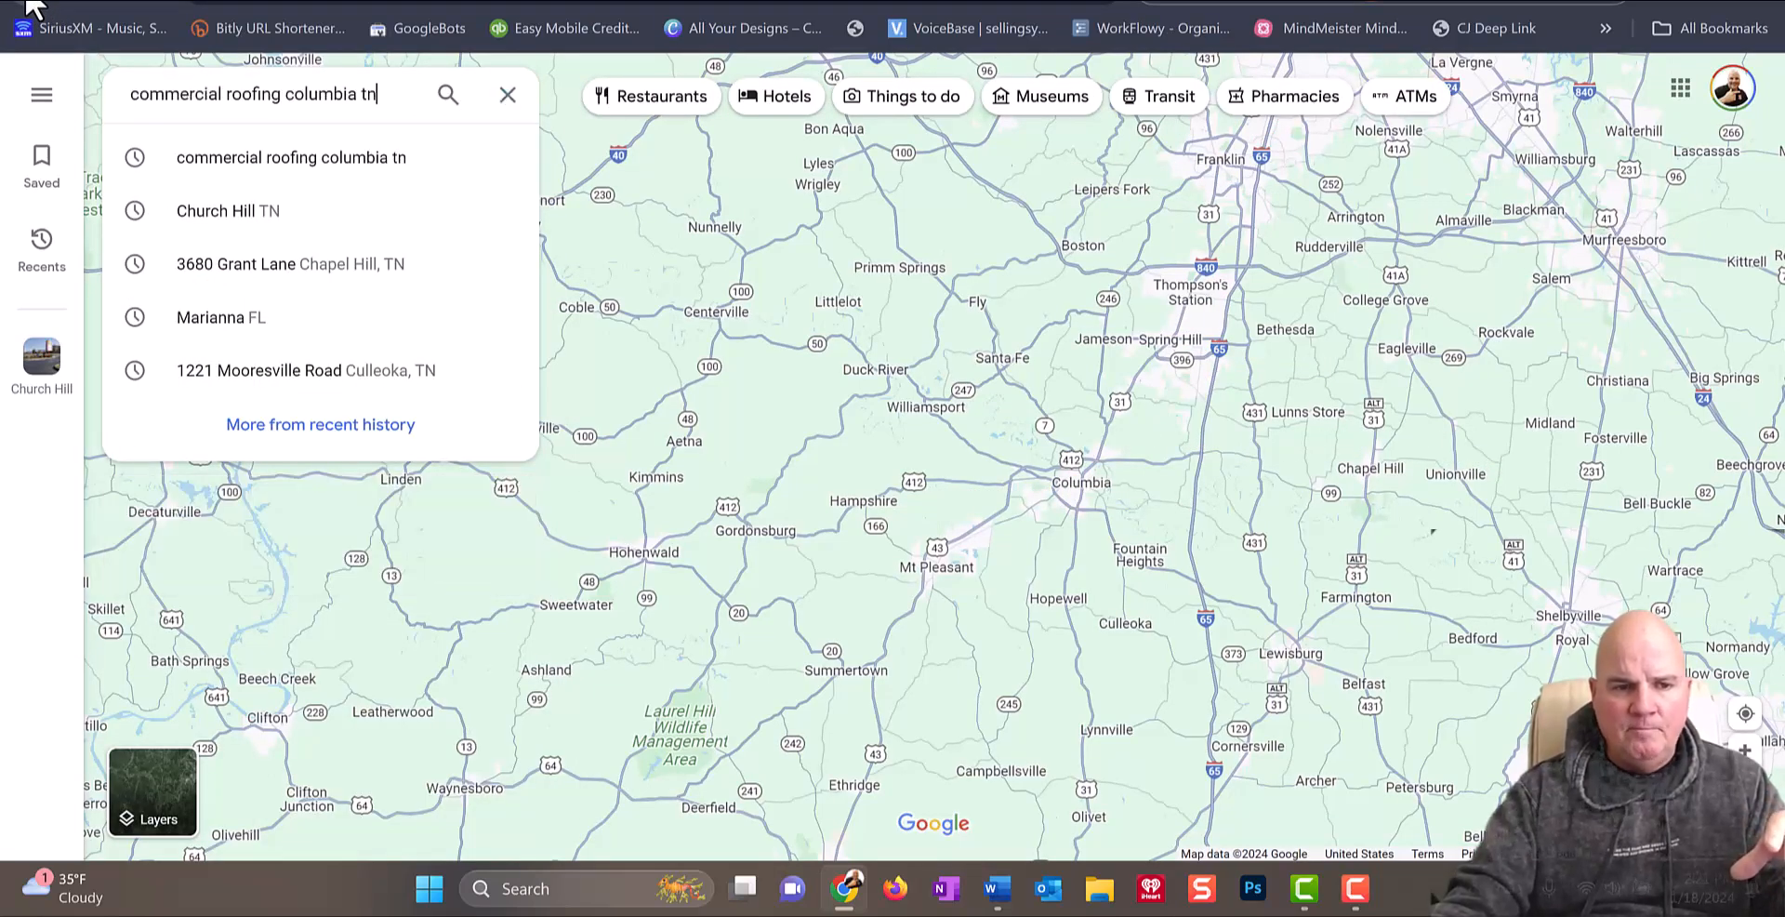
pyautogui.click(26, 2)
pyautogui.click(26, 1)
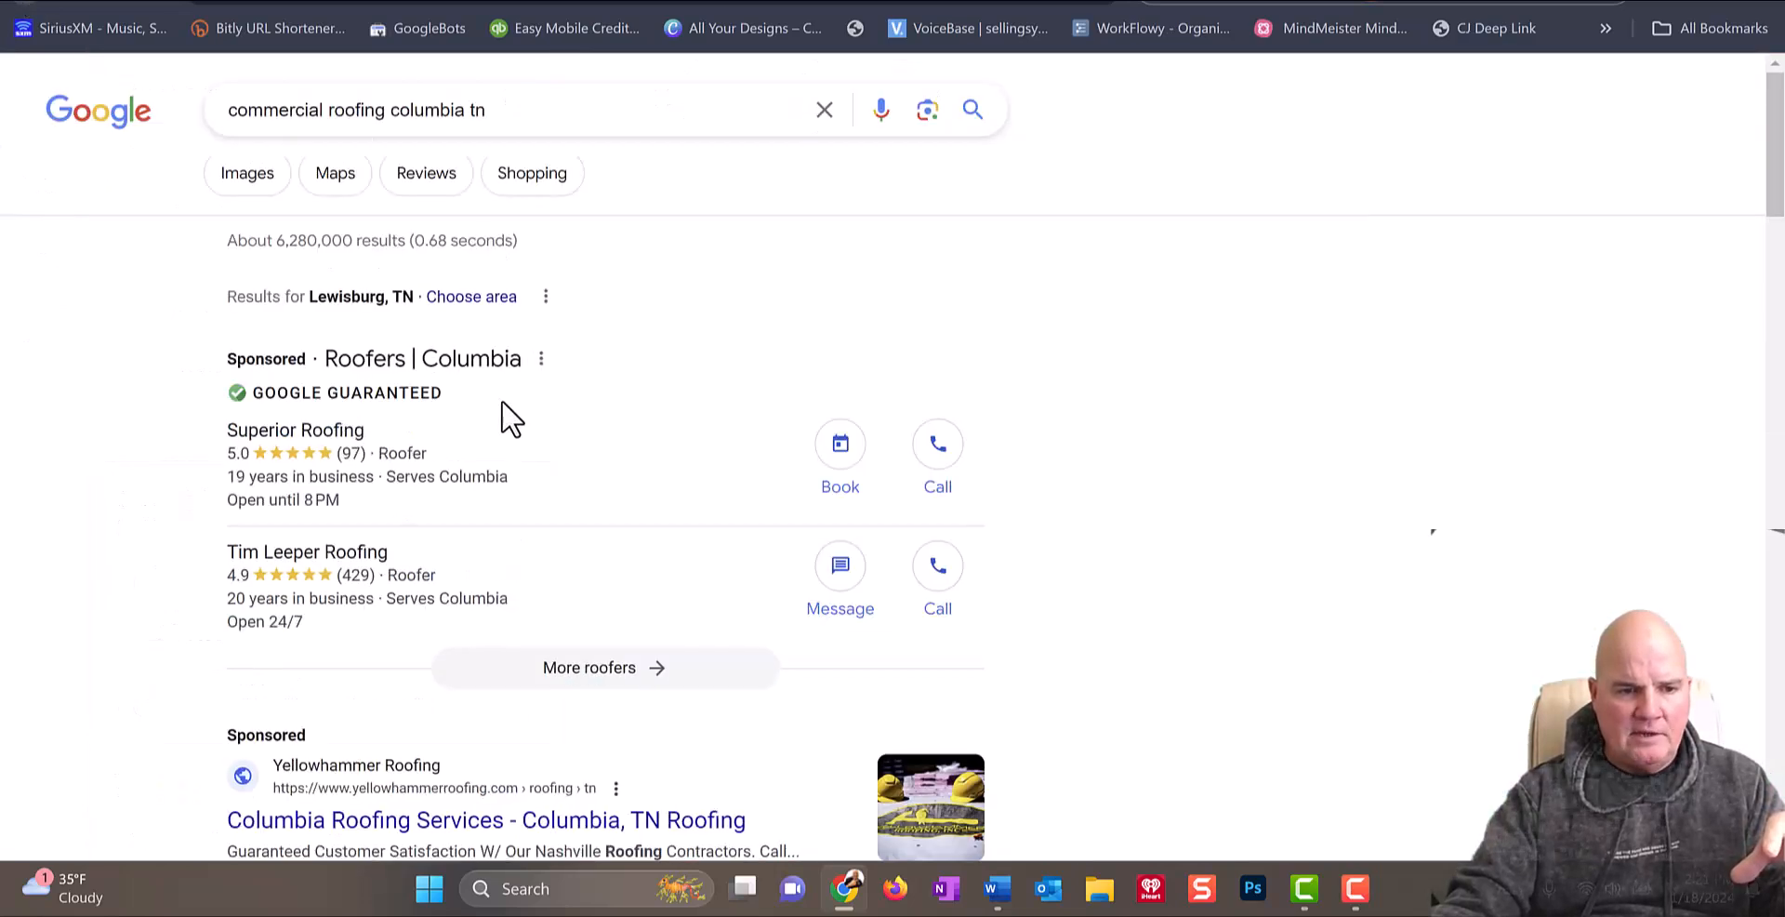
# Step: Compare the sponsored and local business listings with their locations on the results map
pyautogui.scroll(-7, 542, 514)
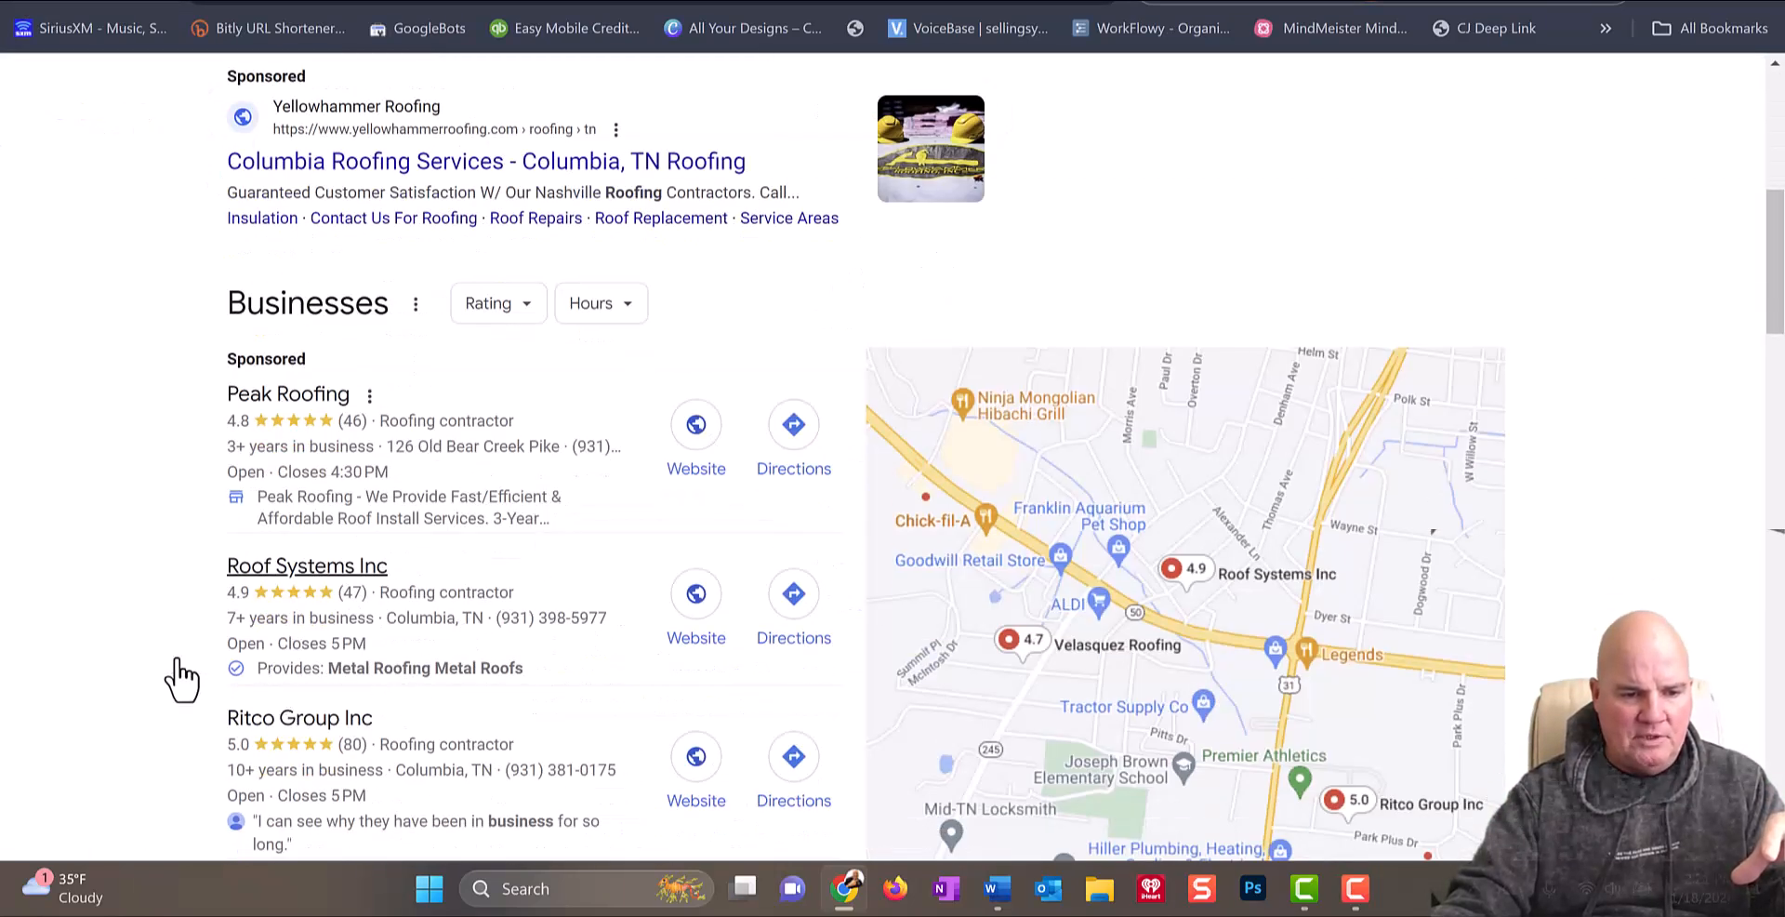
pyautogui.scroll(-7, 226, 640)
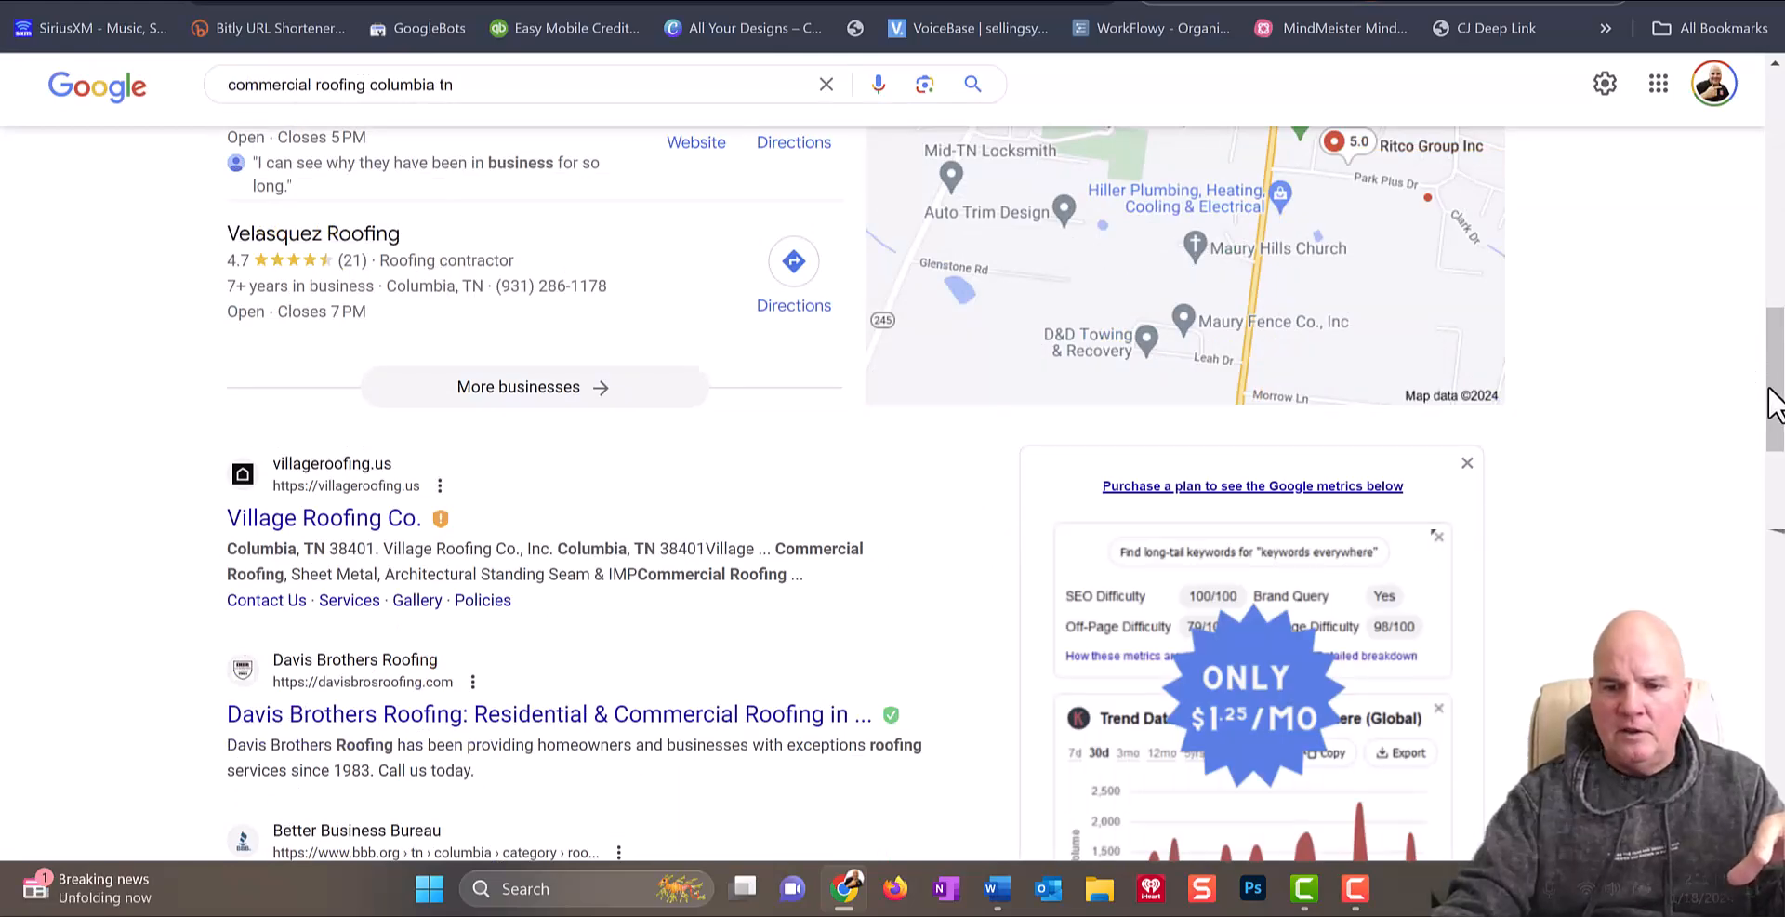
pyautogui.scroll(4, 1771, 400)
pyautogui.scroll(1, 1158, 403)
pyautogui.click(1159, 404)
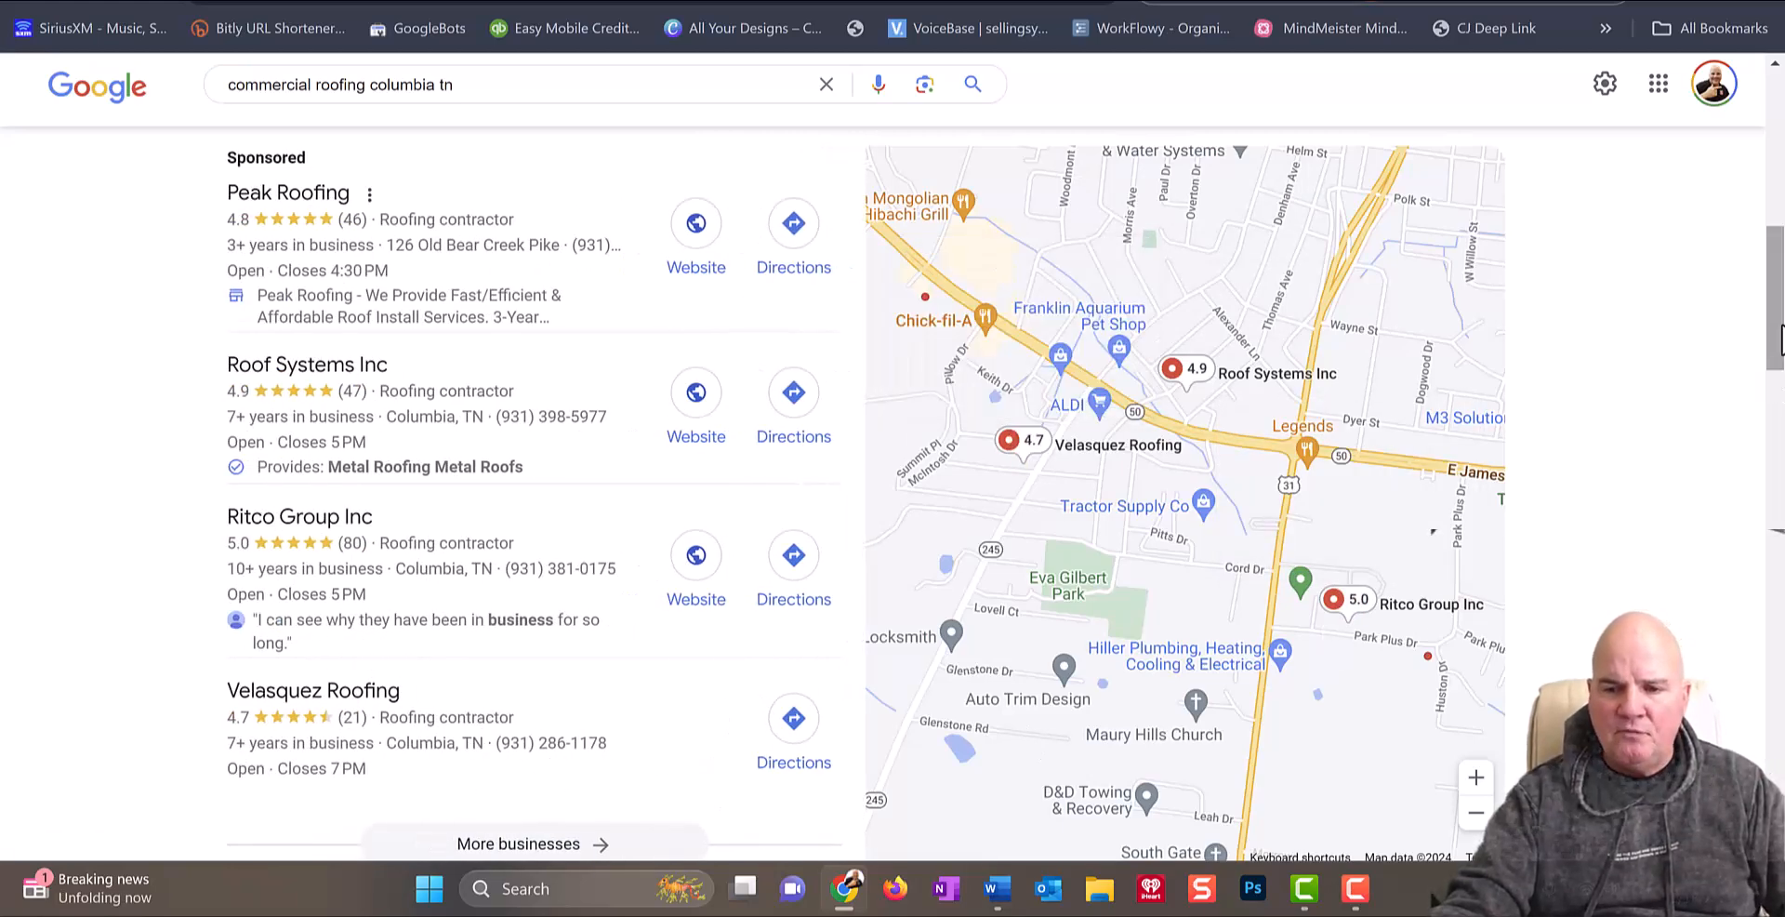
pyautogui.moveTo(1776, 339); pyautogui.dragTo(1778, 367)
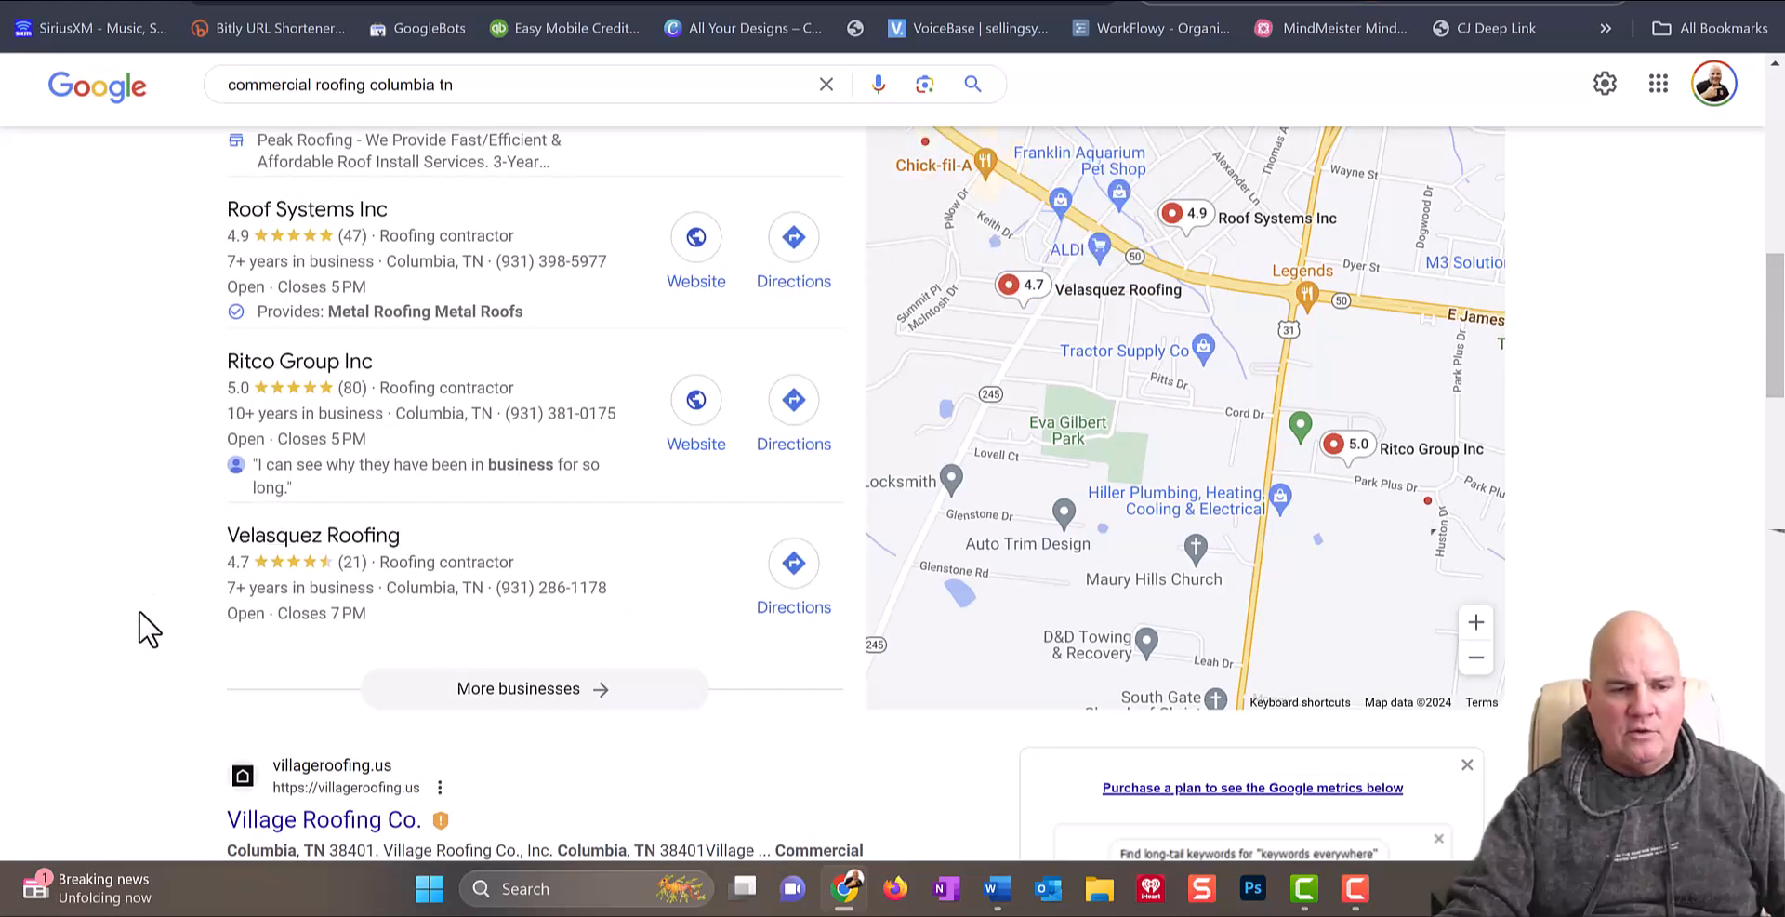
# Step: Examine the first organic results below the local map, including Village Roofing Co. and Davis Brothers Roofing, against the local business listings
pyautogui.scroll(-3, 151, 630)
pyautogui.scroll(-3, 151, 631)
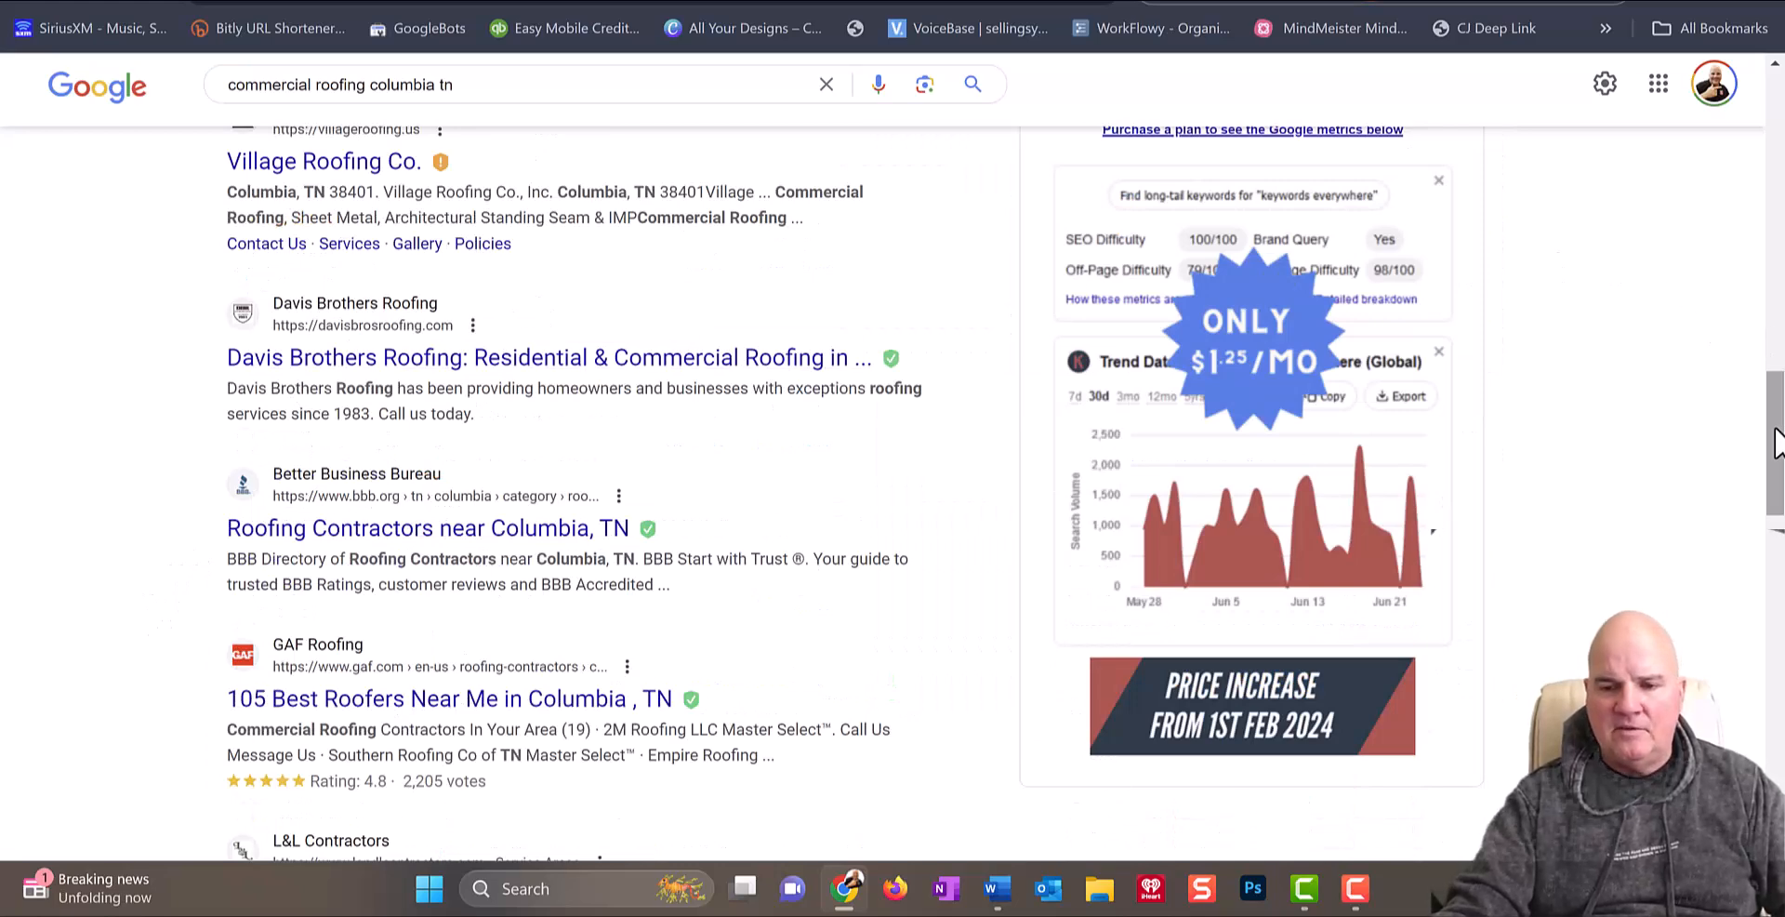
pyautogui.scroll(1, 1776, 445)
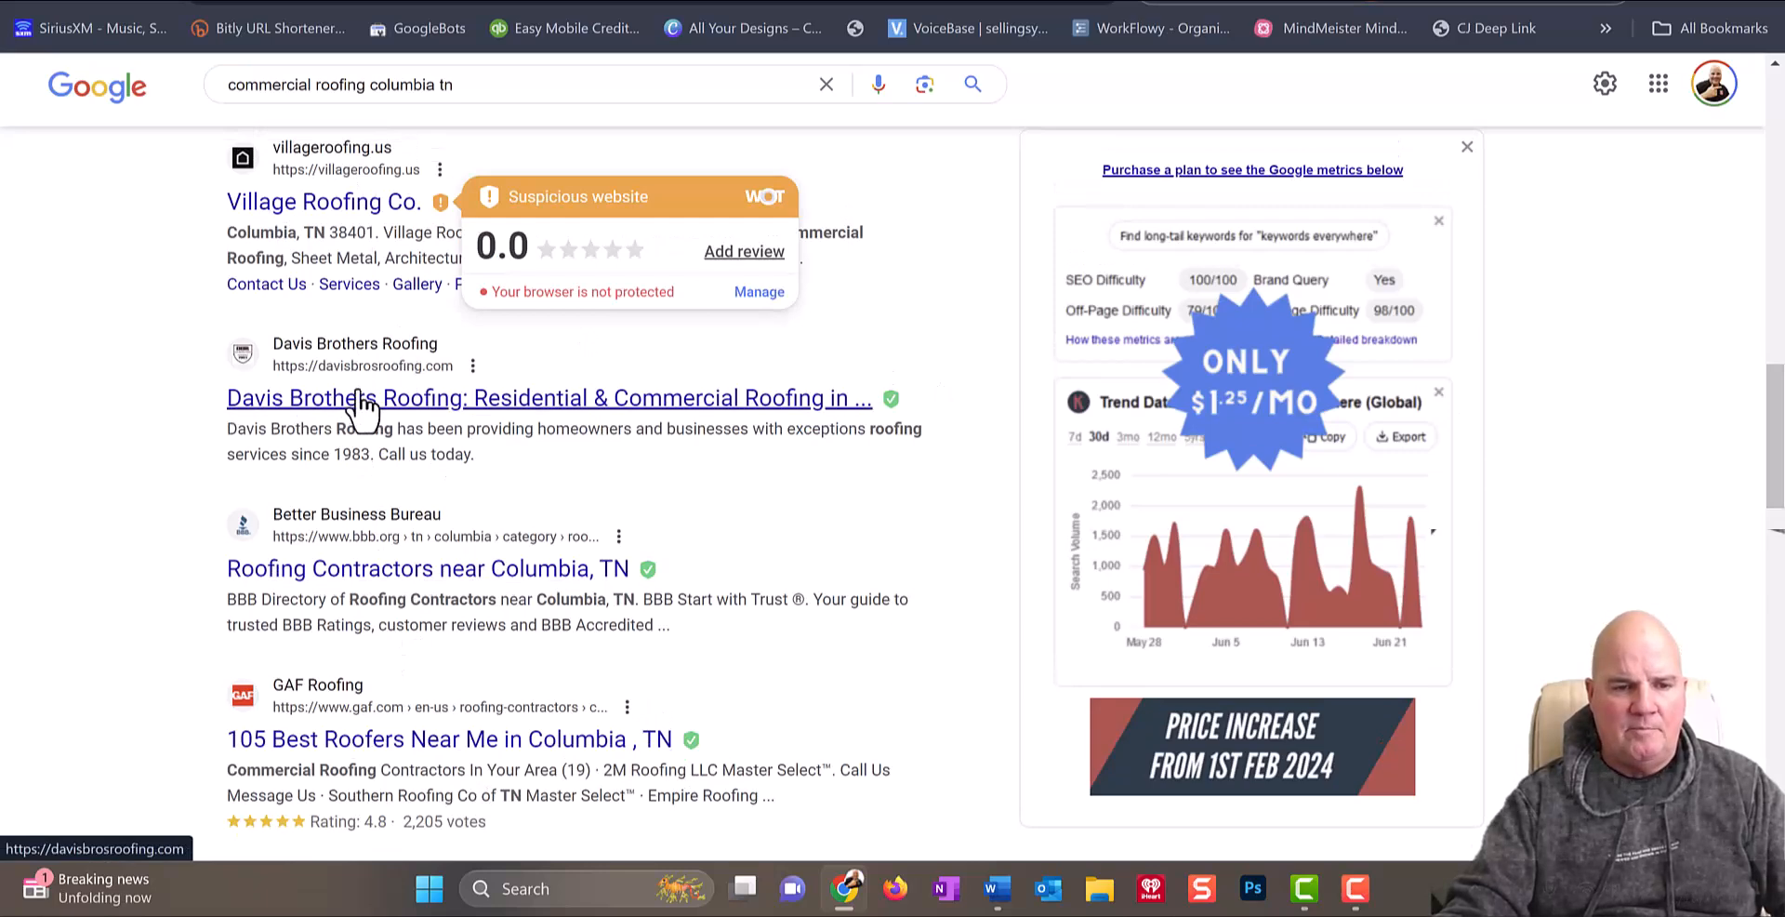
pyautogui.scroll(7, 227, 418)
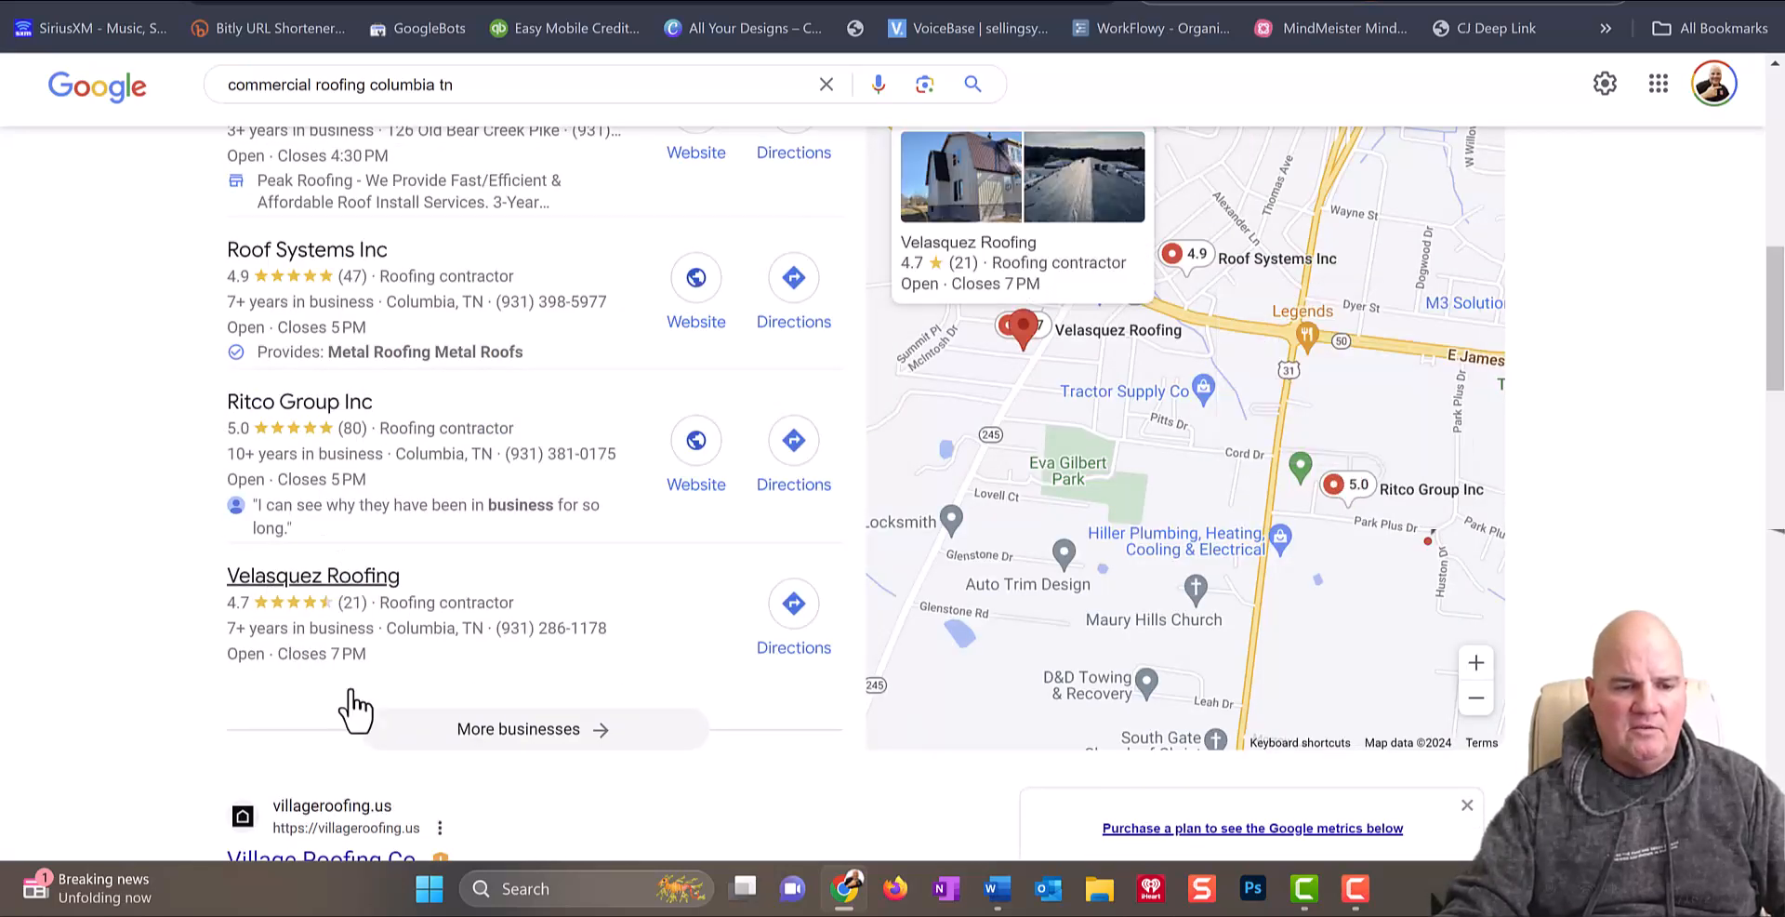
pyautogui.moveTo(1777, 354); pyautogui.dragTo(1779, 462)
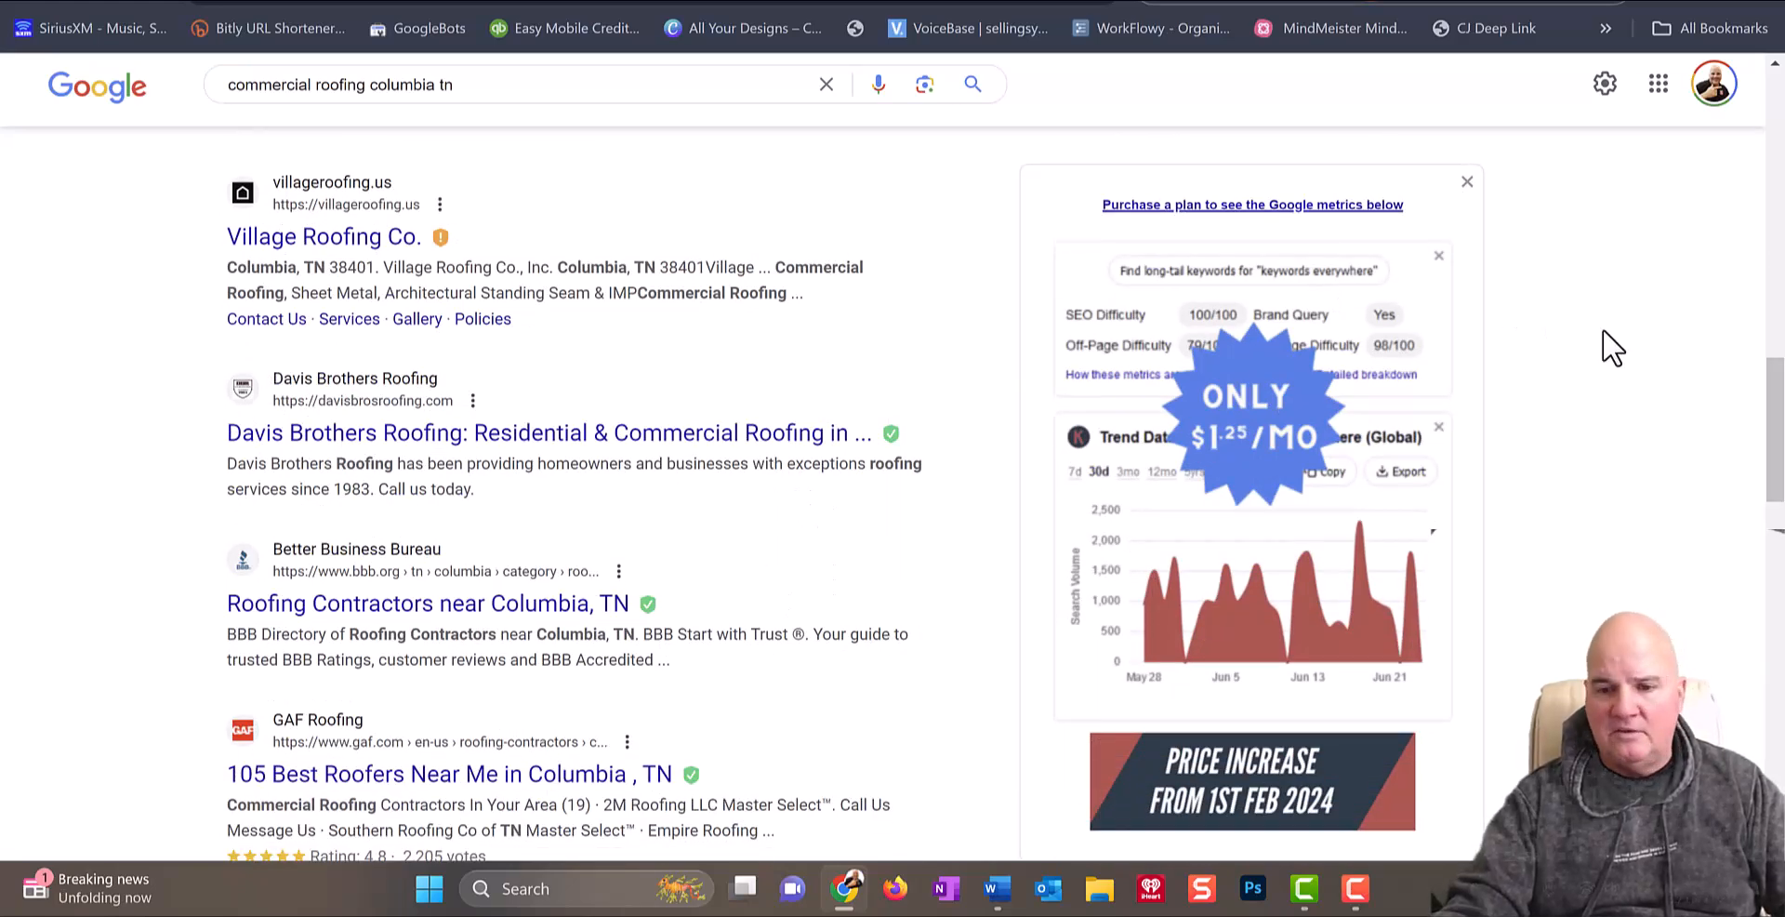
pyautogui.moveTo(1777, 434)
pyautogui.mouseDown()
pyautogui.moveTo(1778, 313)
pyautogui.moveTo(1777, 446)
pyautogui.moveTo(1777, 410)
pyautogui.mouseUp()
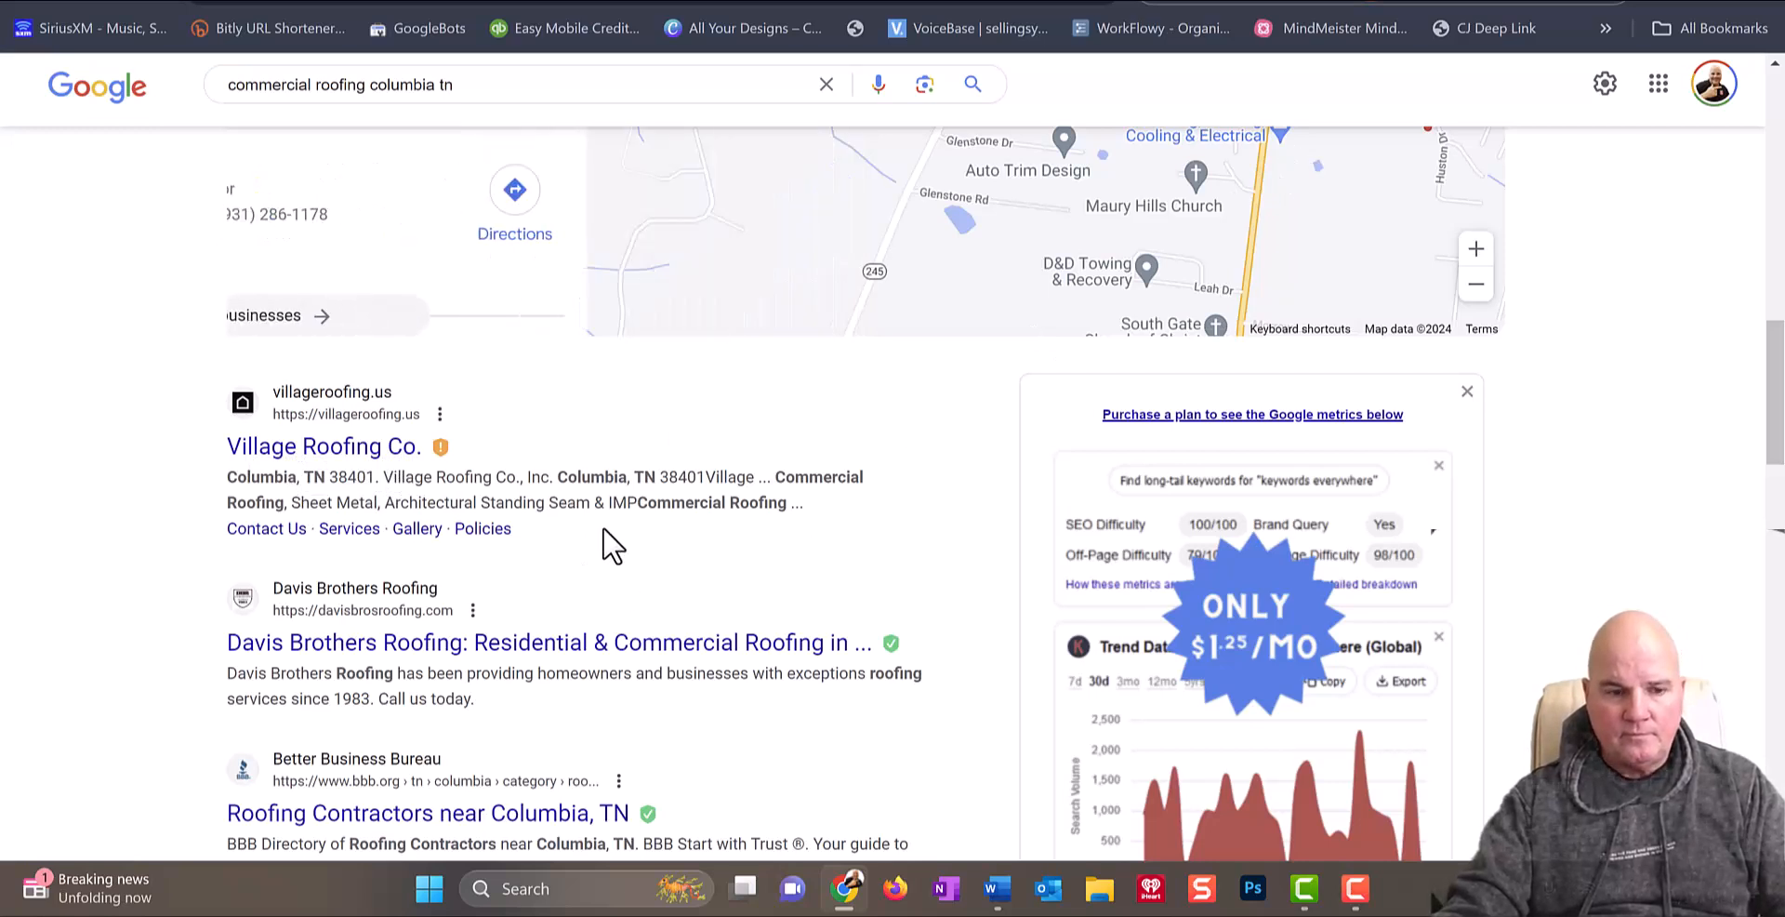
pyautogui.moveTo(418, 454)
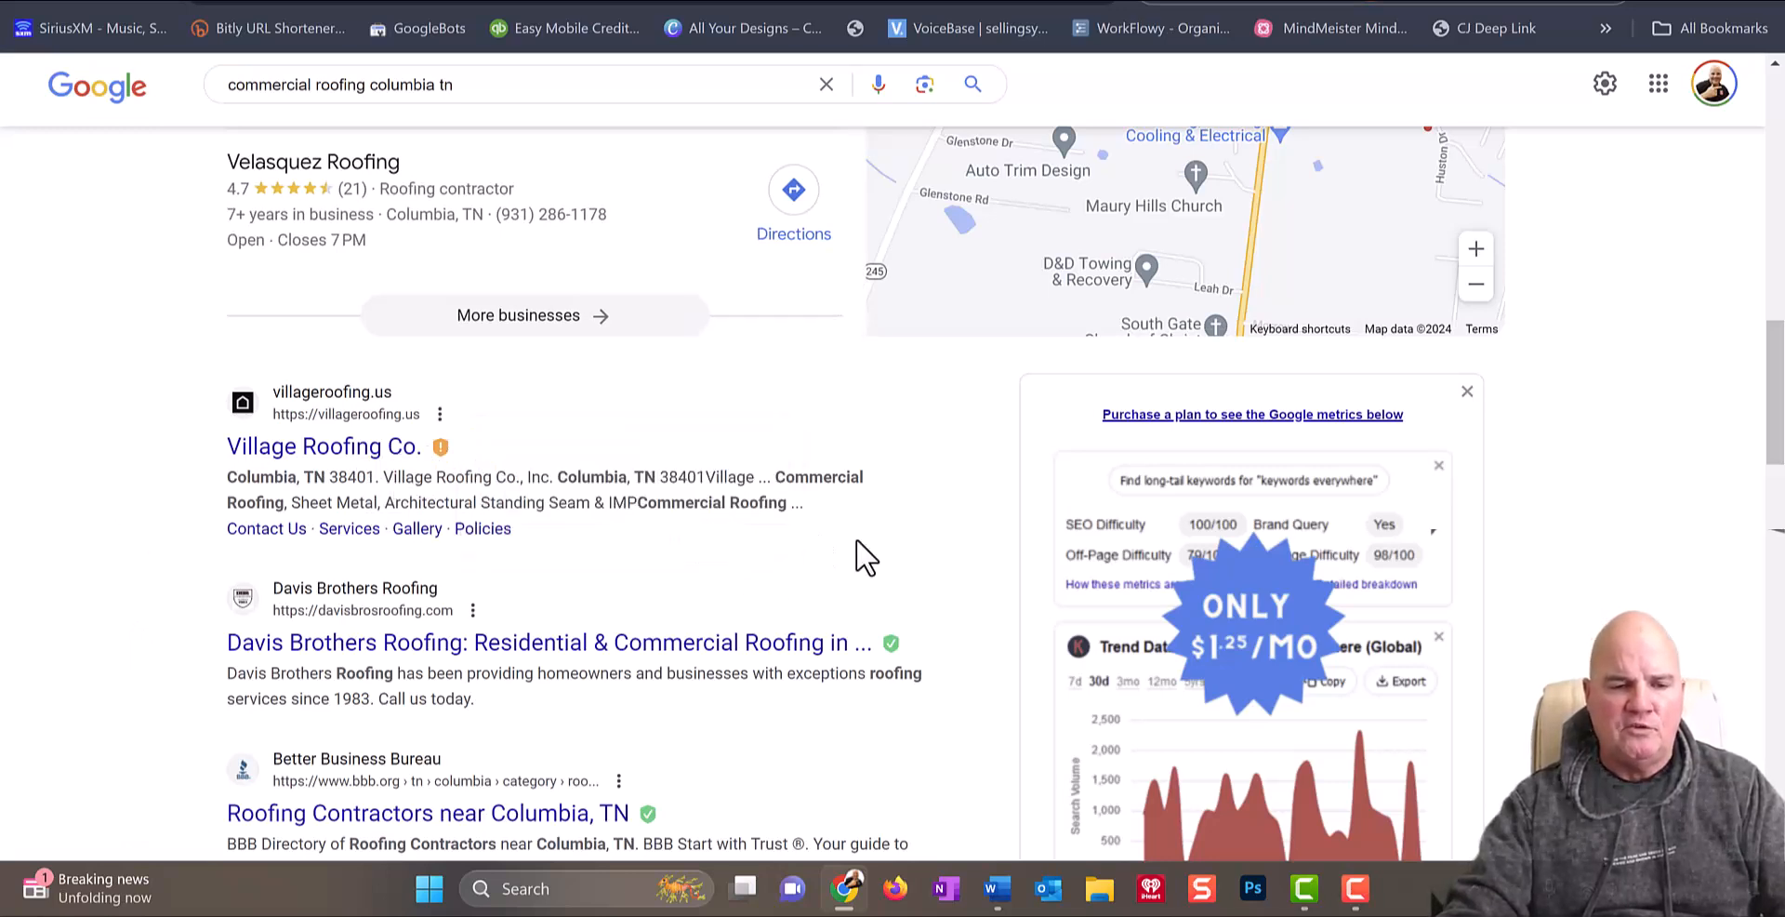
pyautogui.moveTo(1778, 409); pyautogui.dragTo(1781, 432)
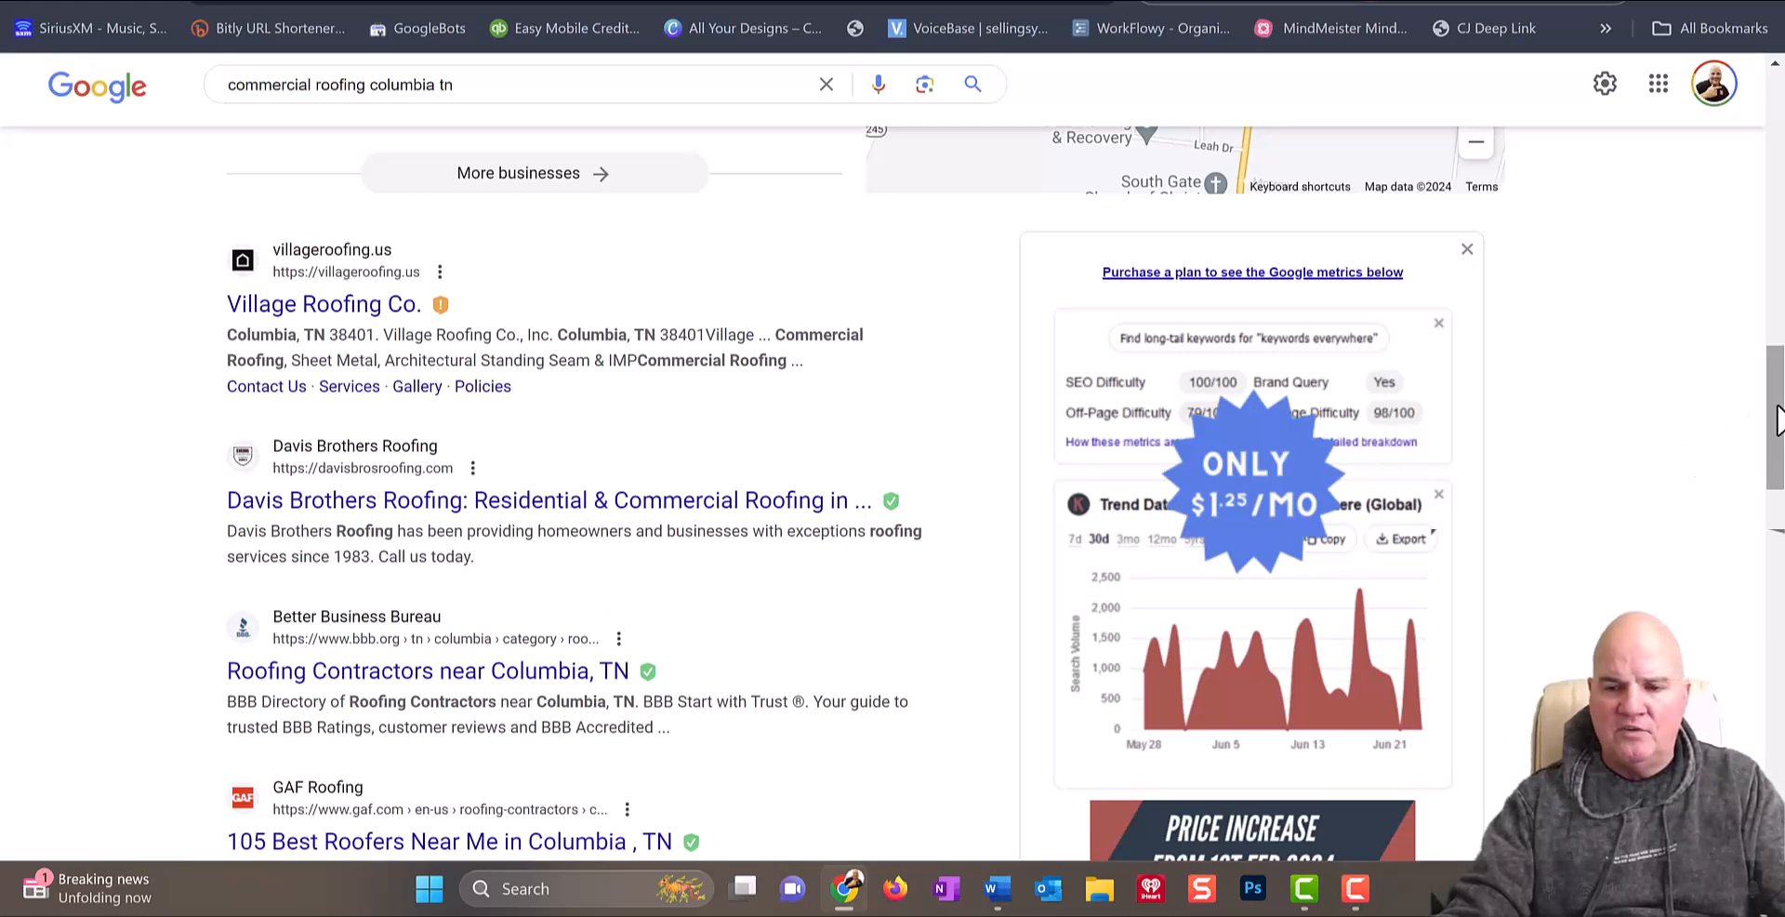
# Step: Look through the remaining organic results, directories, related searches and sponsored entries down to the Columbia TN Roof Contractor result and its domain metrics
pyautogui.scroll(-4, 1778, 446)
pyautogui.scroll(-3, 1433, 530)
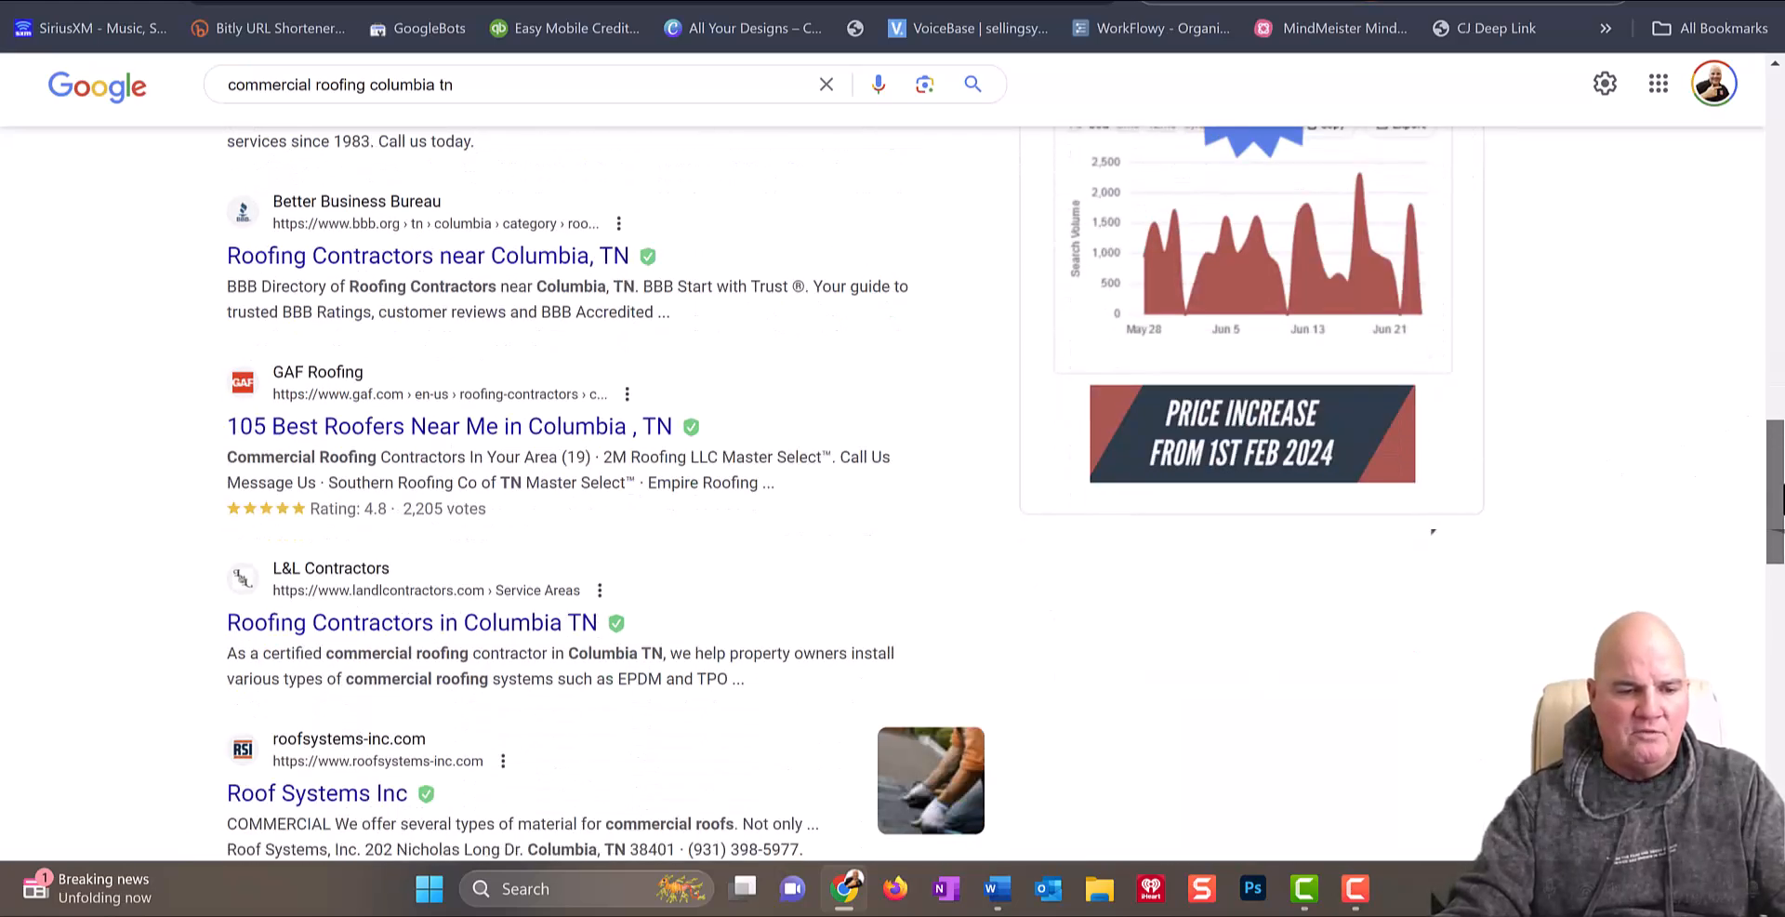
pyautogui.scroll(-3, 1433, 530)
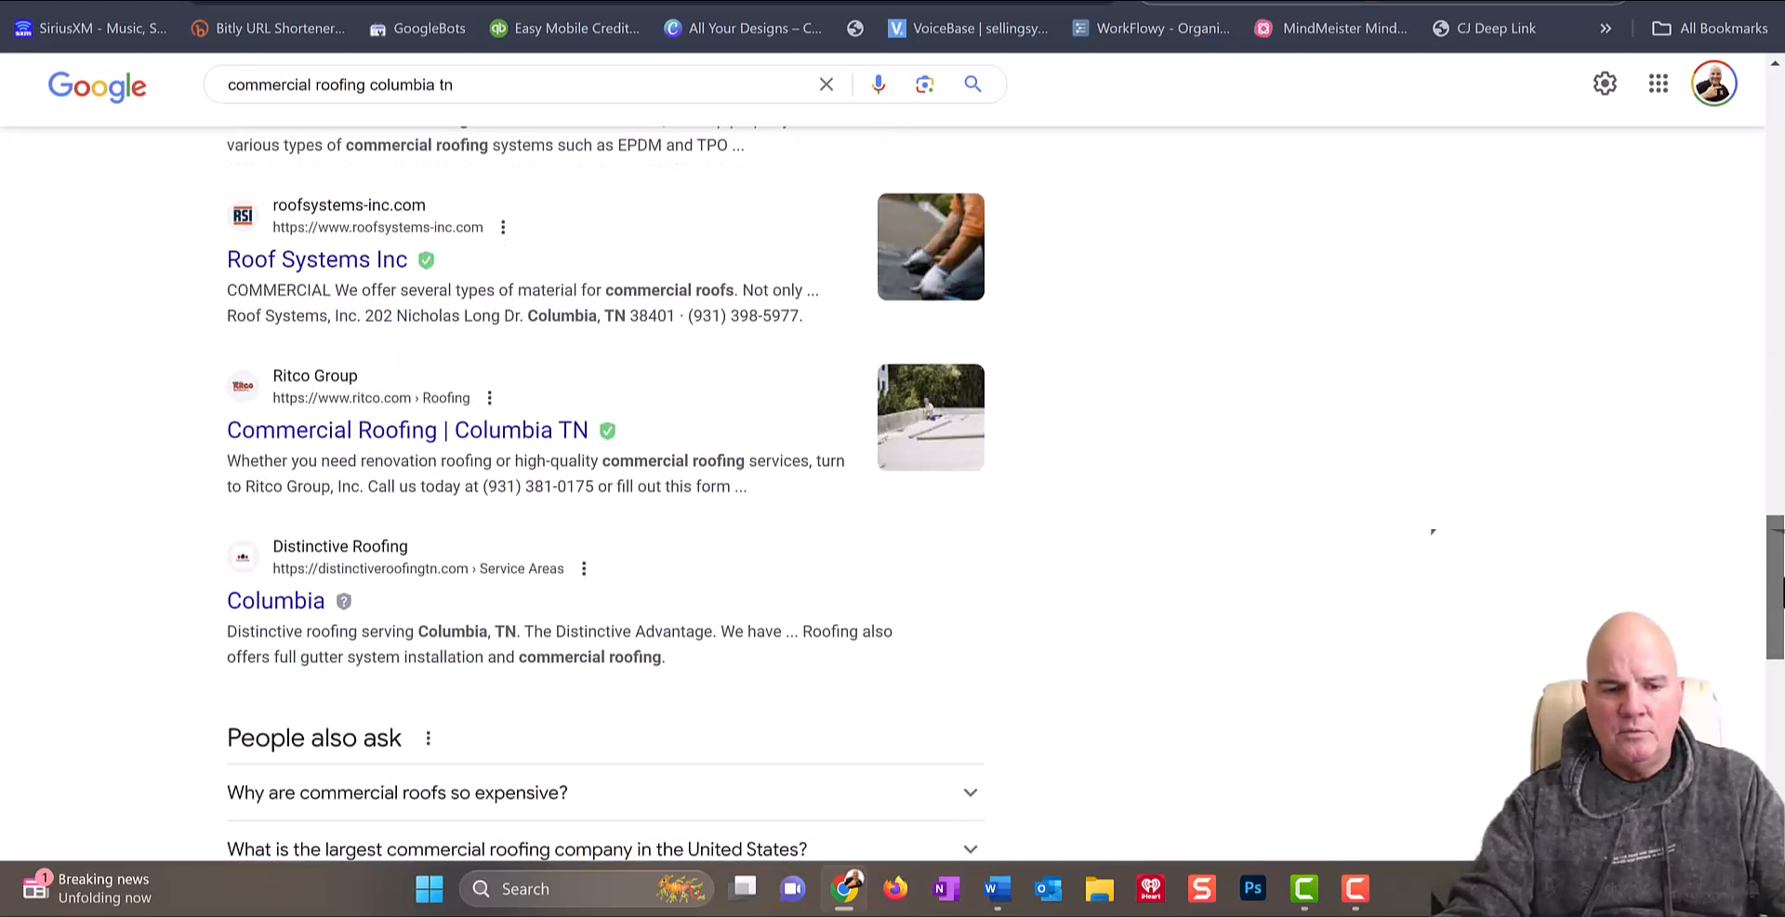
pyautogui.scroll(4, 1433, 530)
pyautogui.scroll(3, 1432, 530)
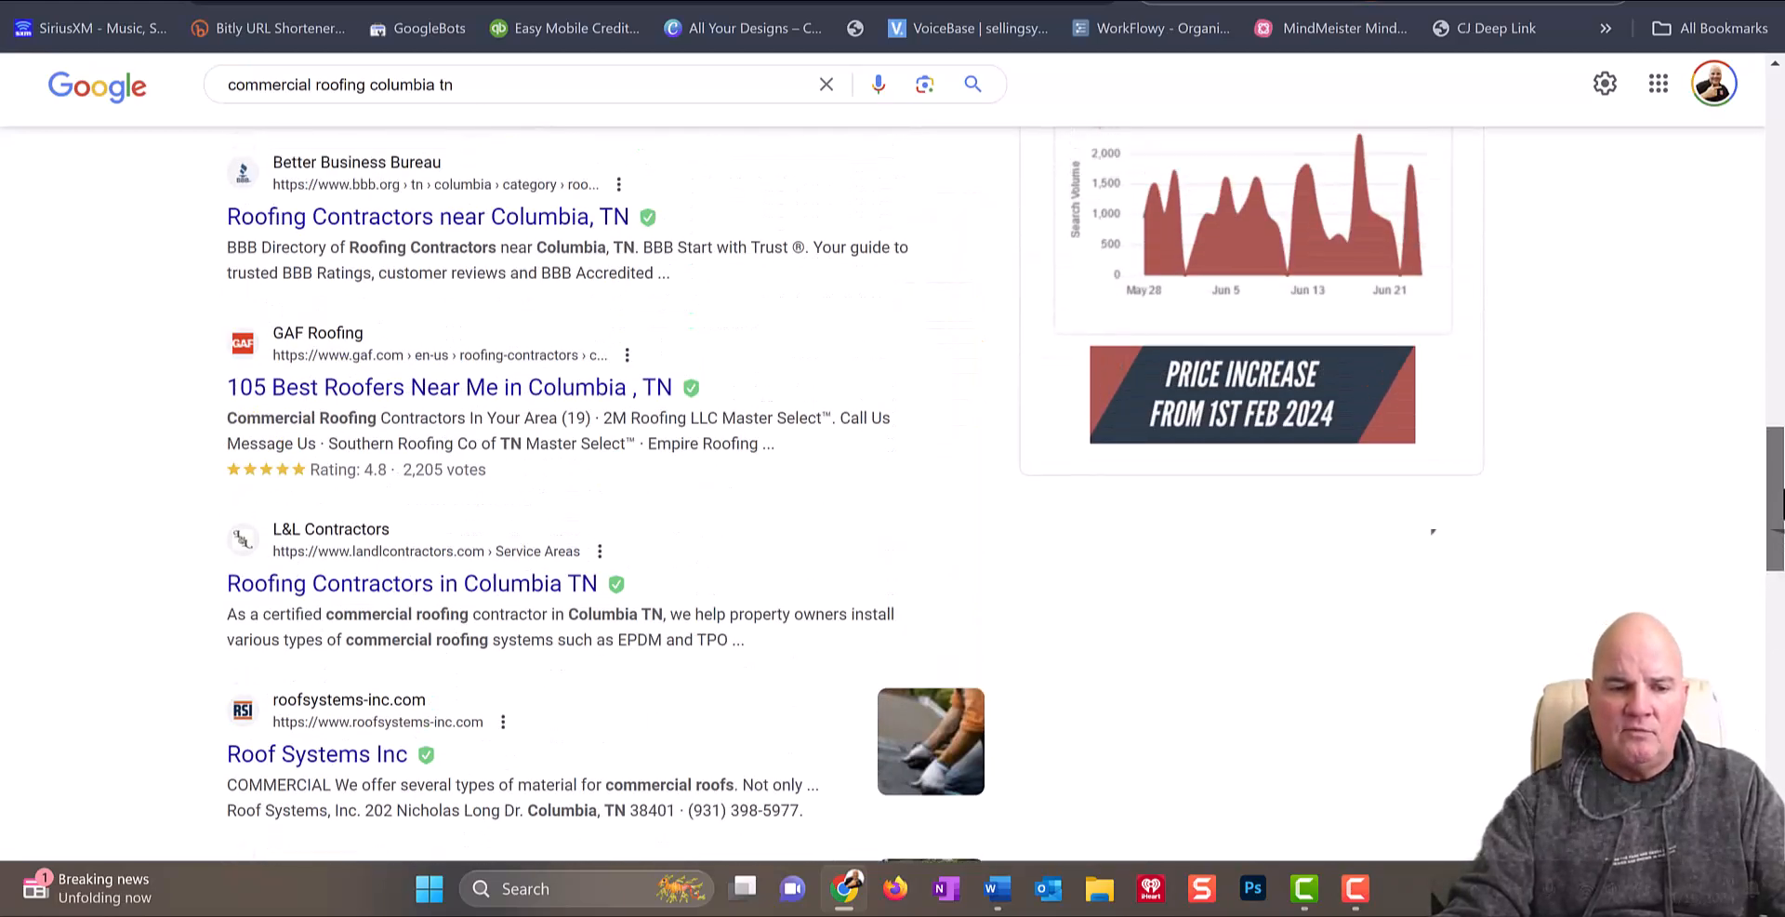
pyautogui.scroll(-7, 1432, 531)
pyautogui.scroll(-10, 1432, 531)
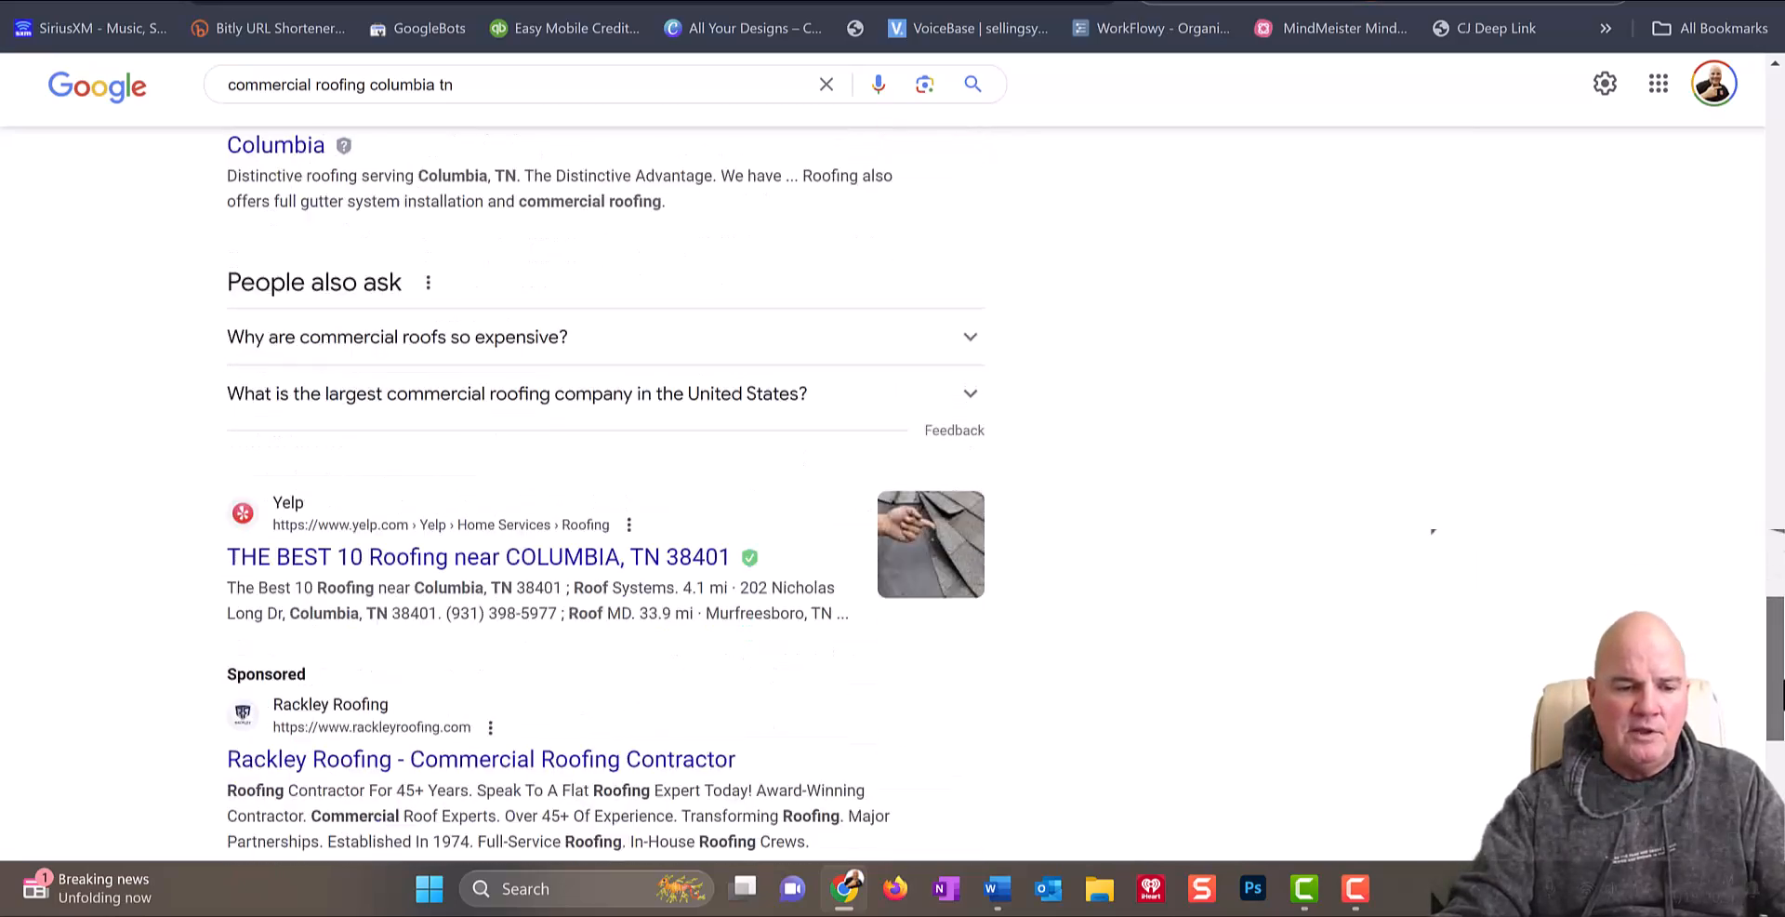
pyautogui.scroll(-8, 1432, 531)
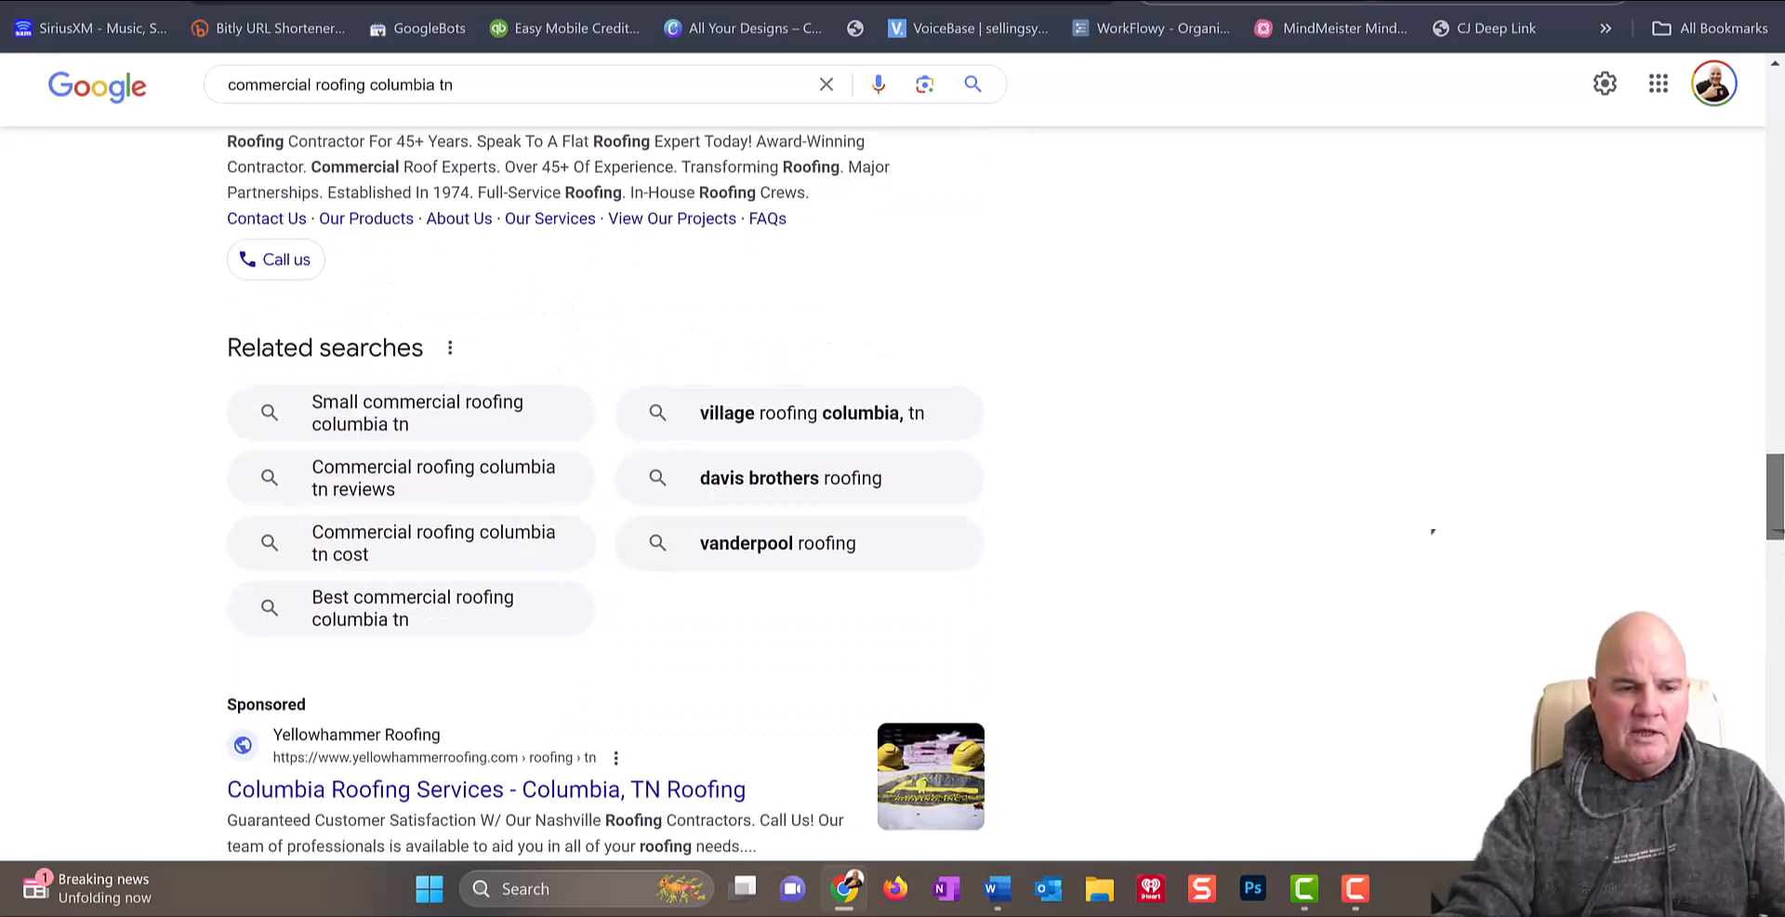
pyautogui.scroll(-6, 1433, 531)
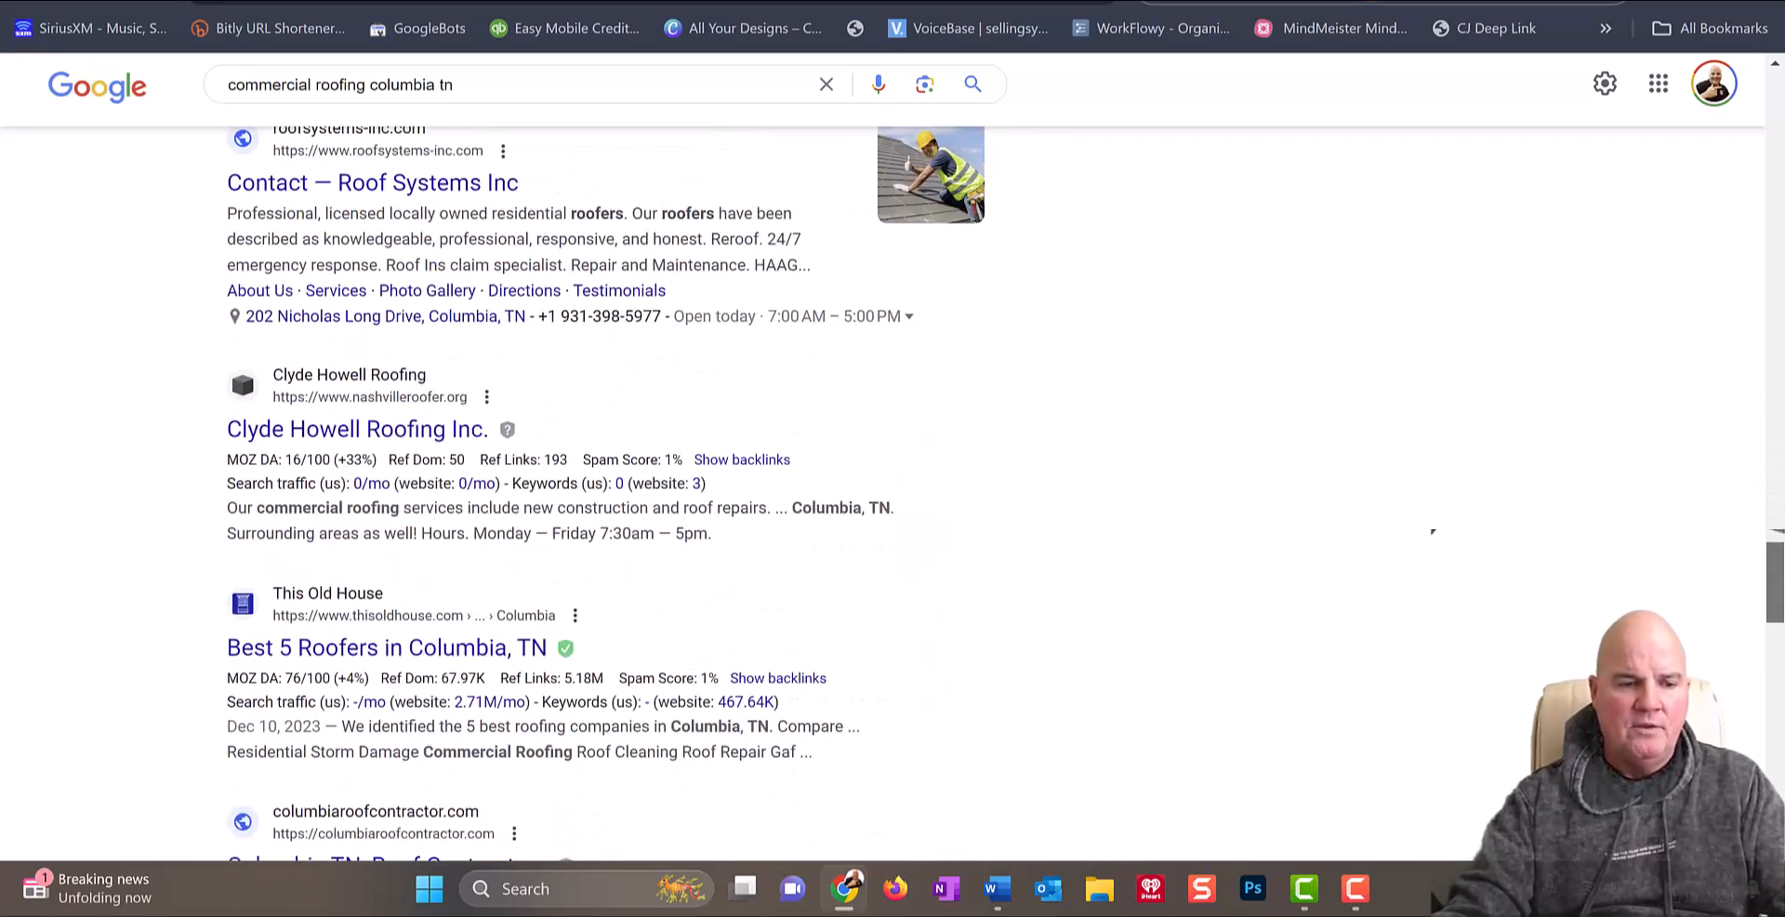
pyautogui.scroll(5, 1432, 531)
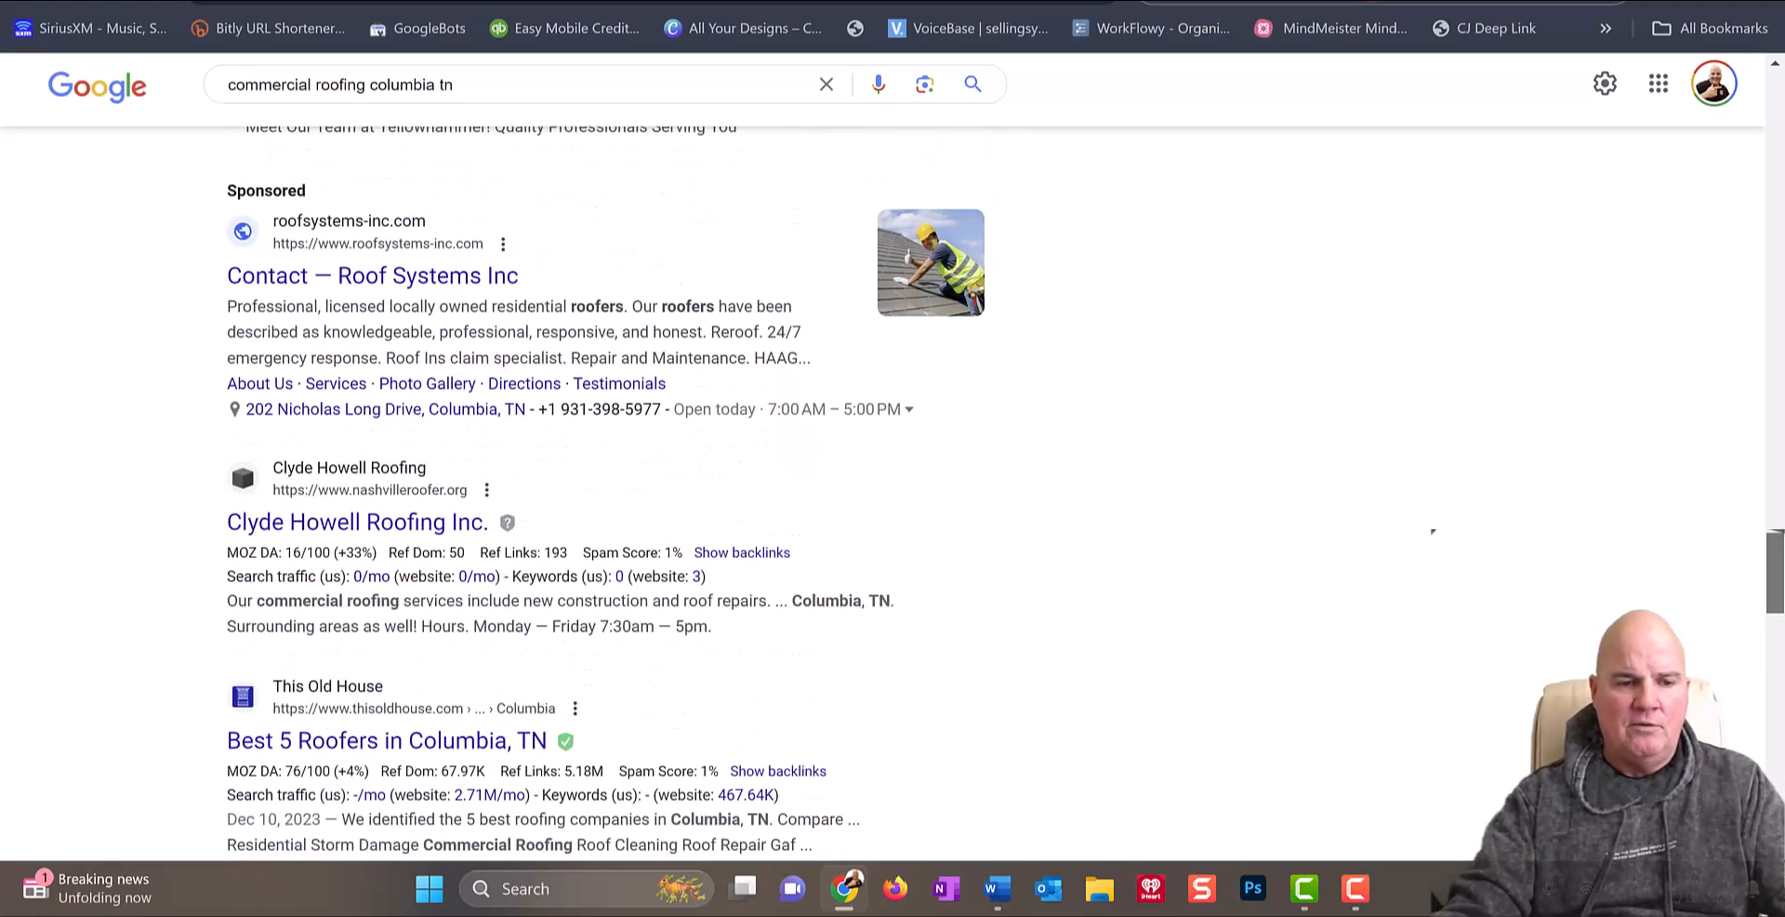
pyautogui.scroll(-2, 1433, 531)
pyautogui.scroll(-2, 1432, 531)
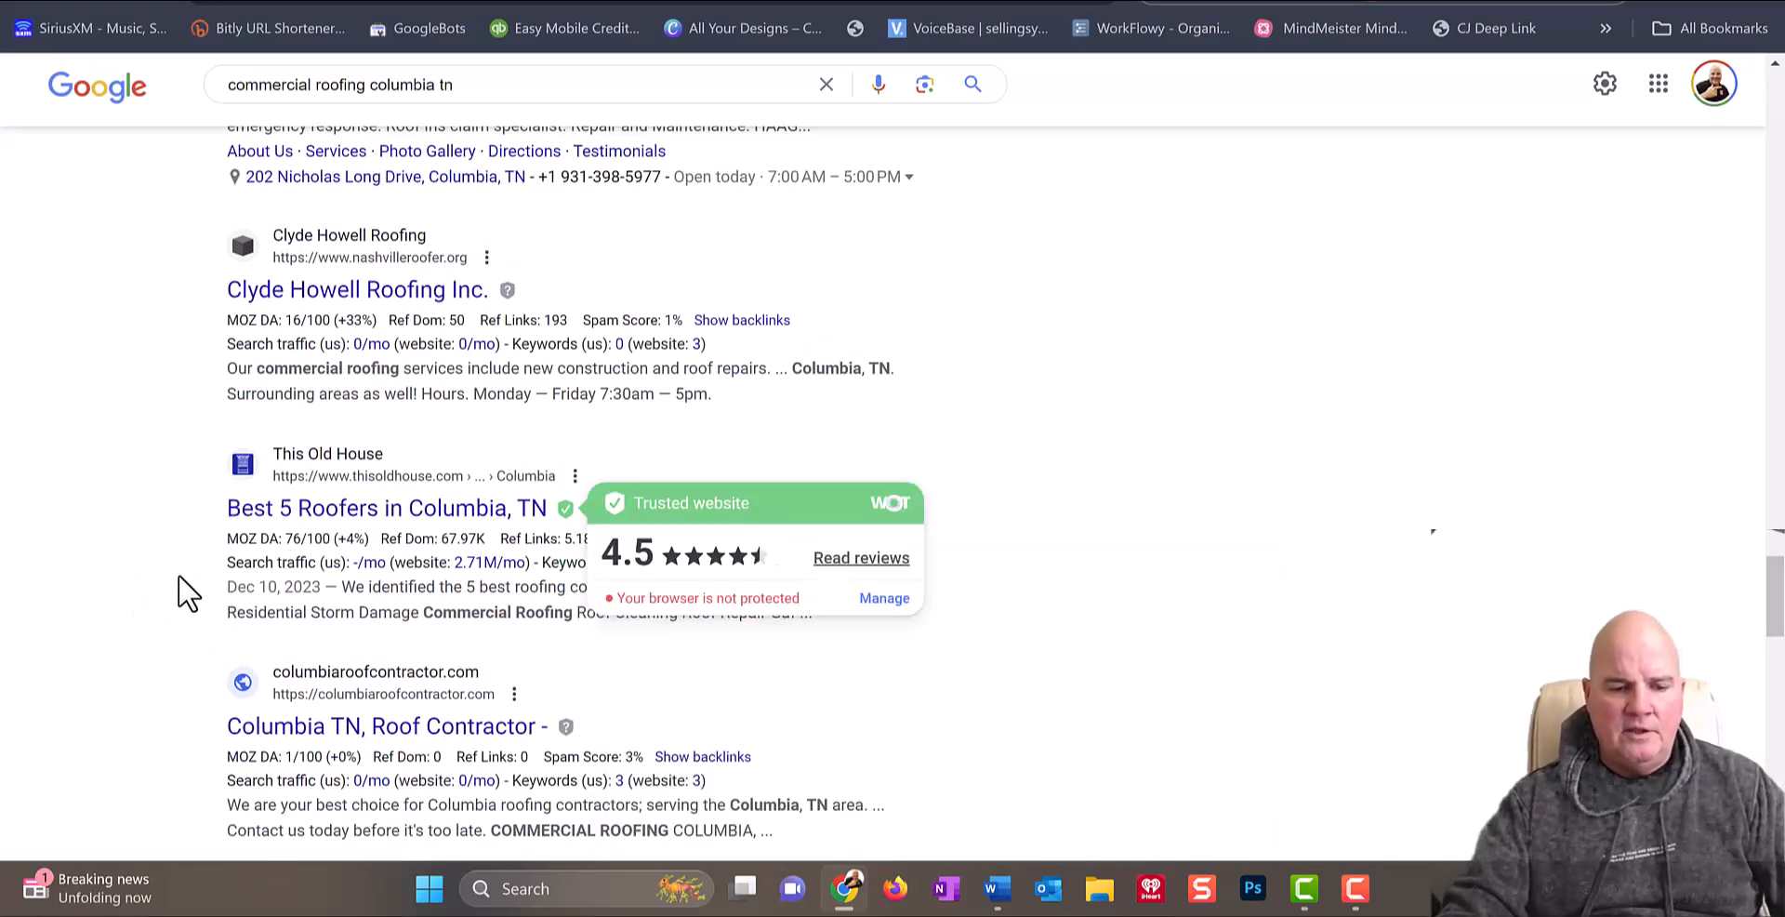
# Step: Return to the beginning of the results, open the full list of Google Guaranteed roofers for Columbia, and go to its web results
pyautogui.scroll(15, 19, 618)
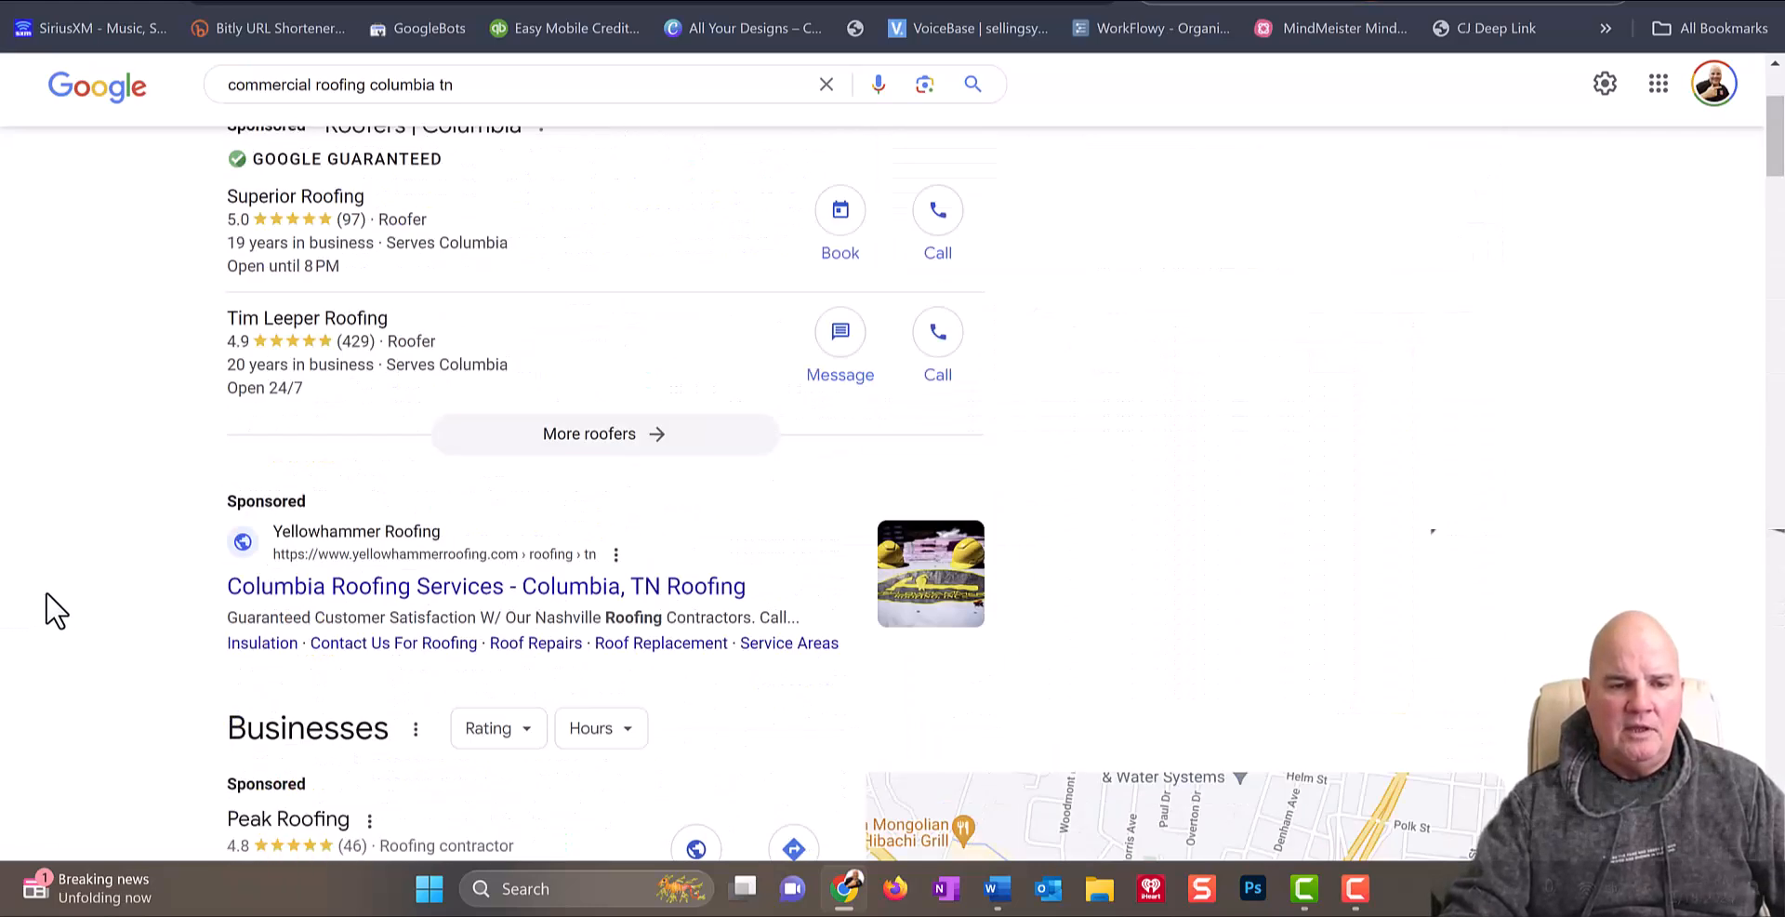
pyautogui.scroll(3, 77, 606)
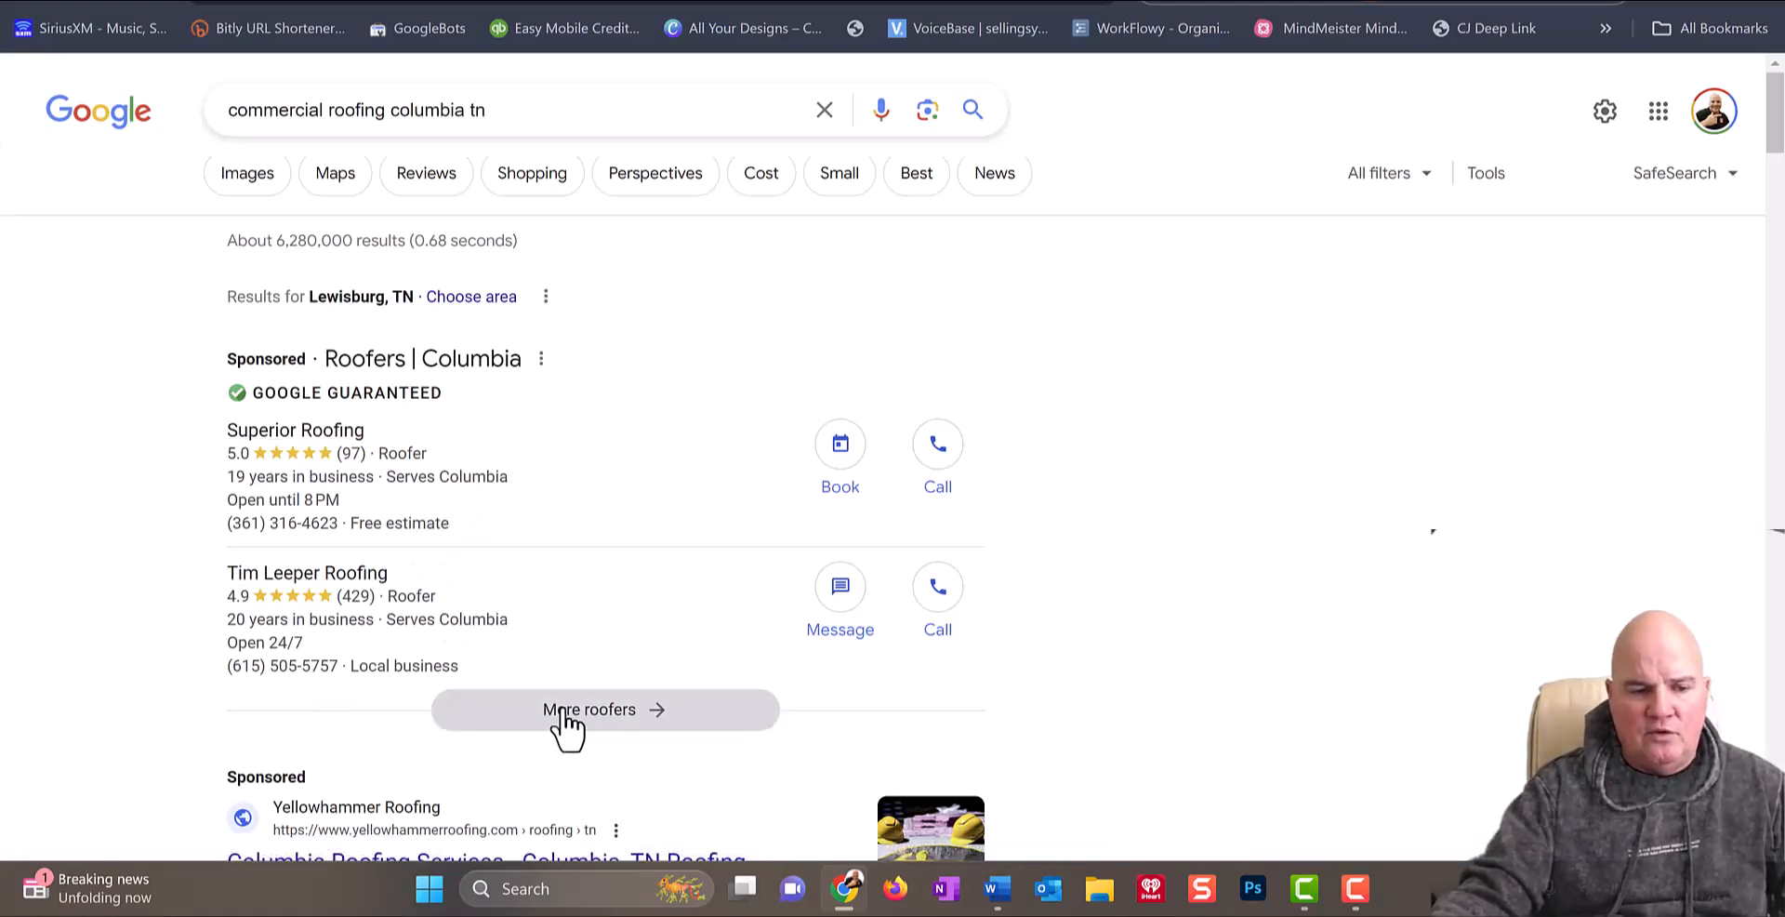
pyautogui.click(629, 714)
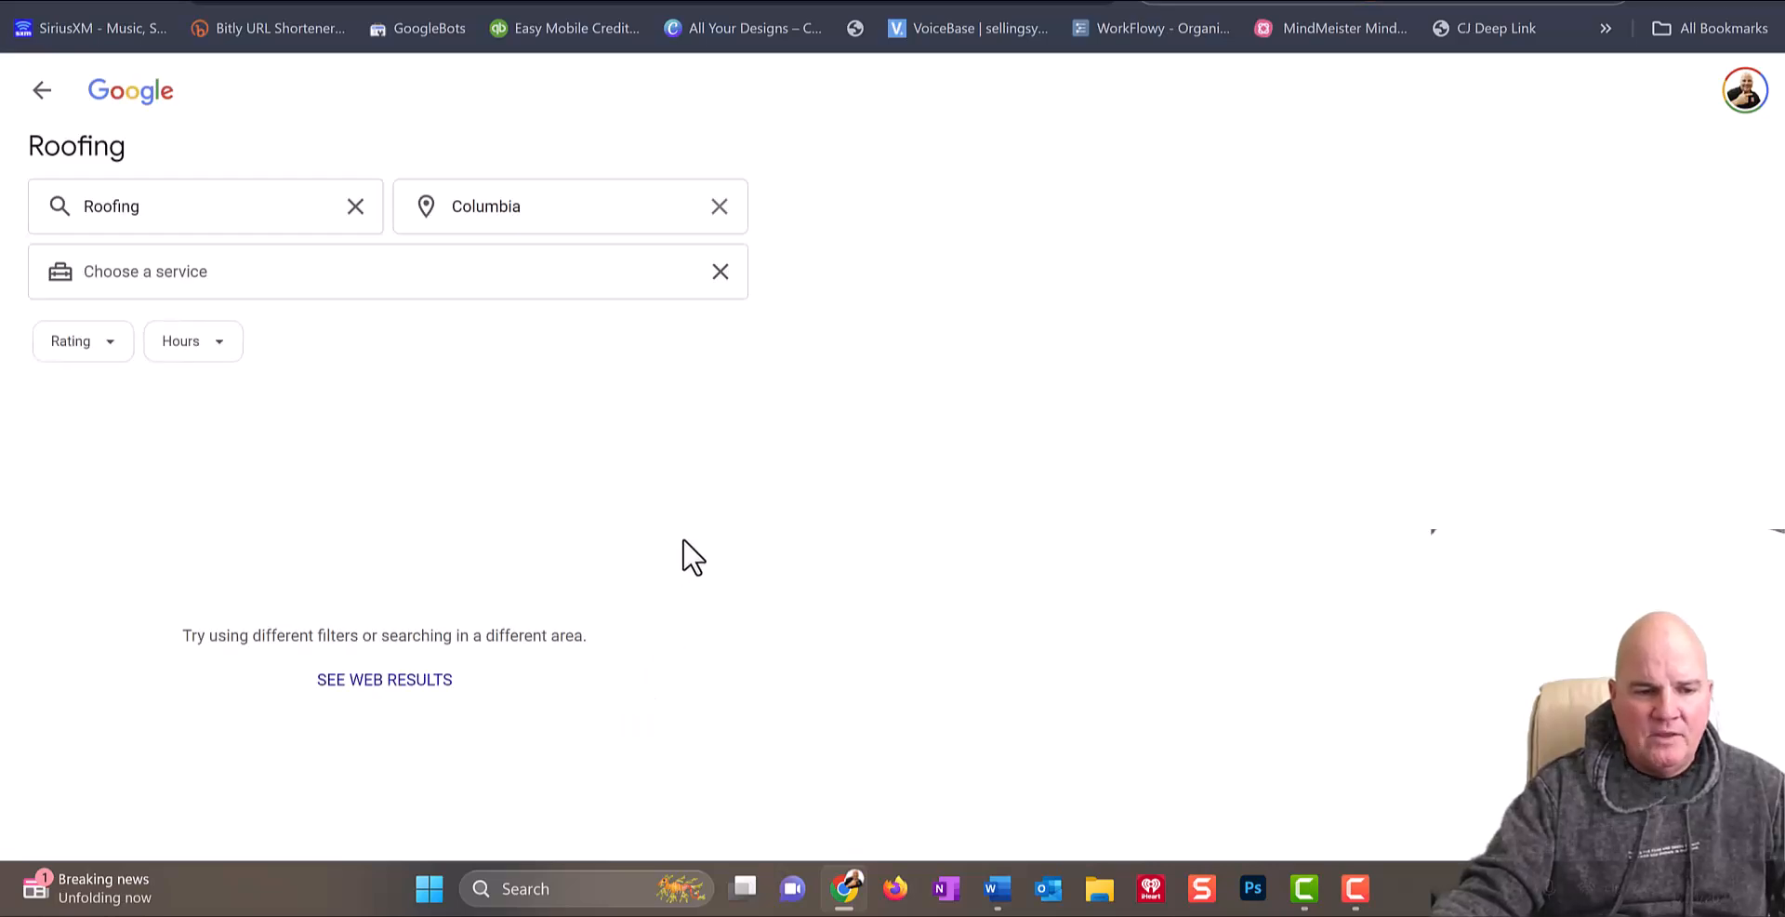
pyautogui.click(415, 684)
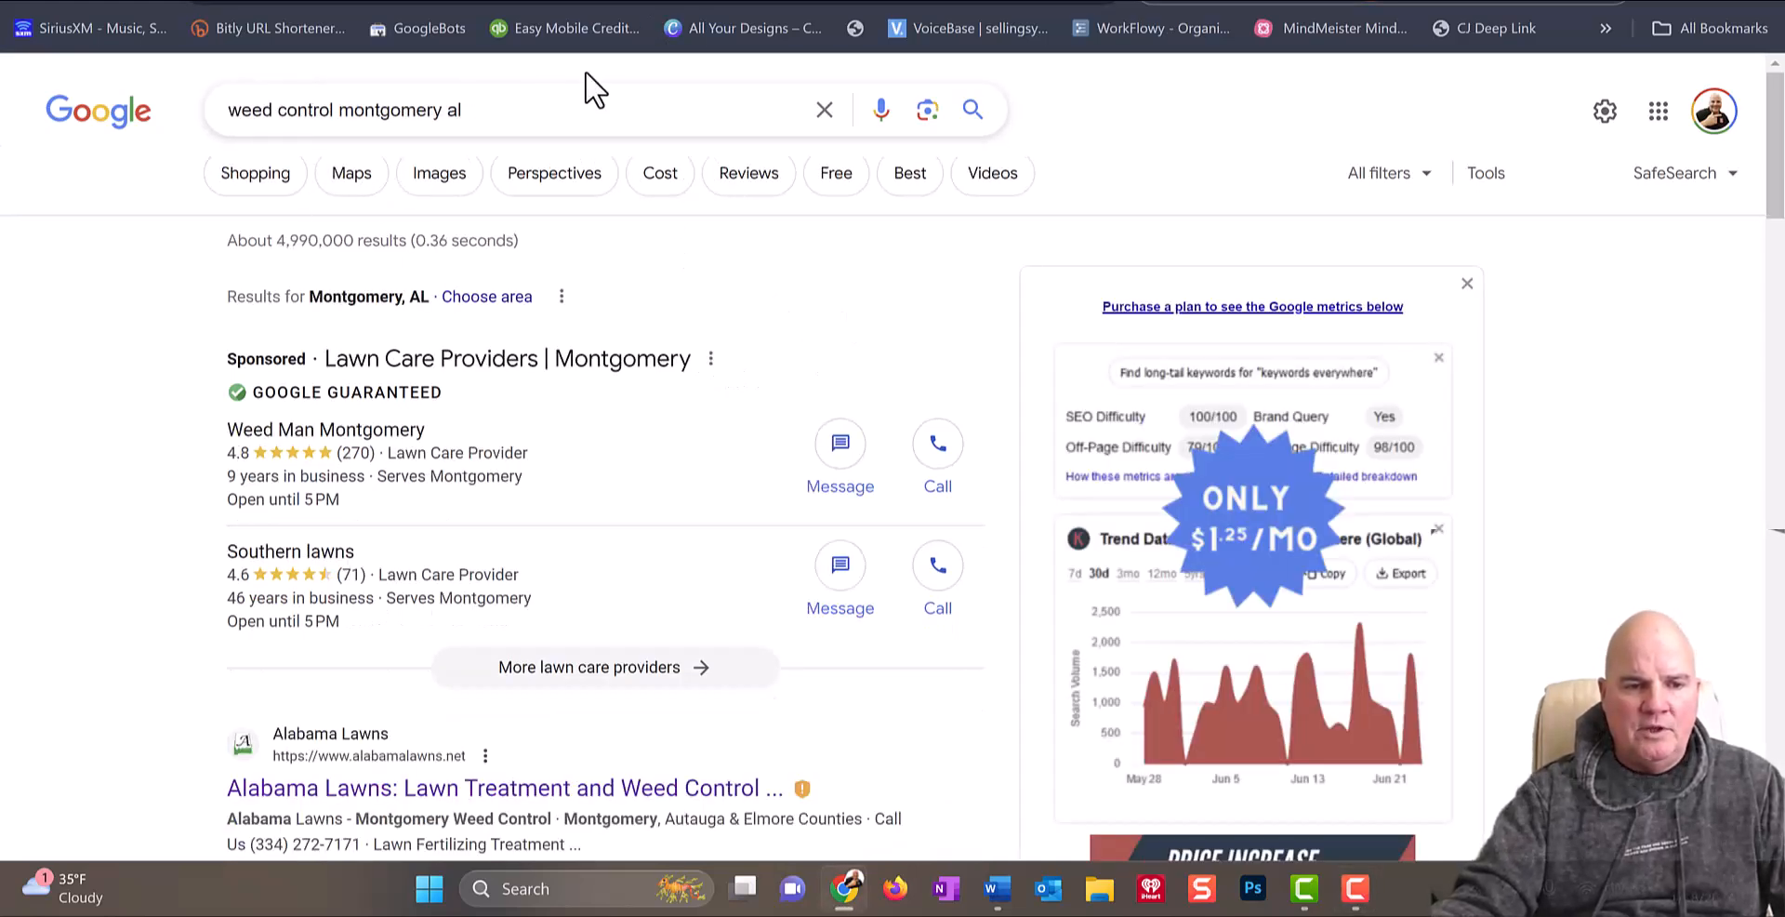
# Step: Look over the sponsored lawn care providers and the web results for weed control montgomery al
pyautogui.moveTo(1782, 186); pyautogui.dragTo(1782, 211)
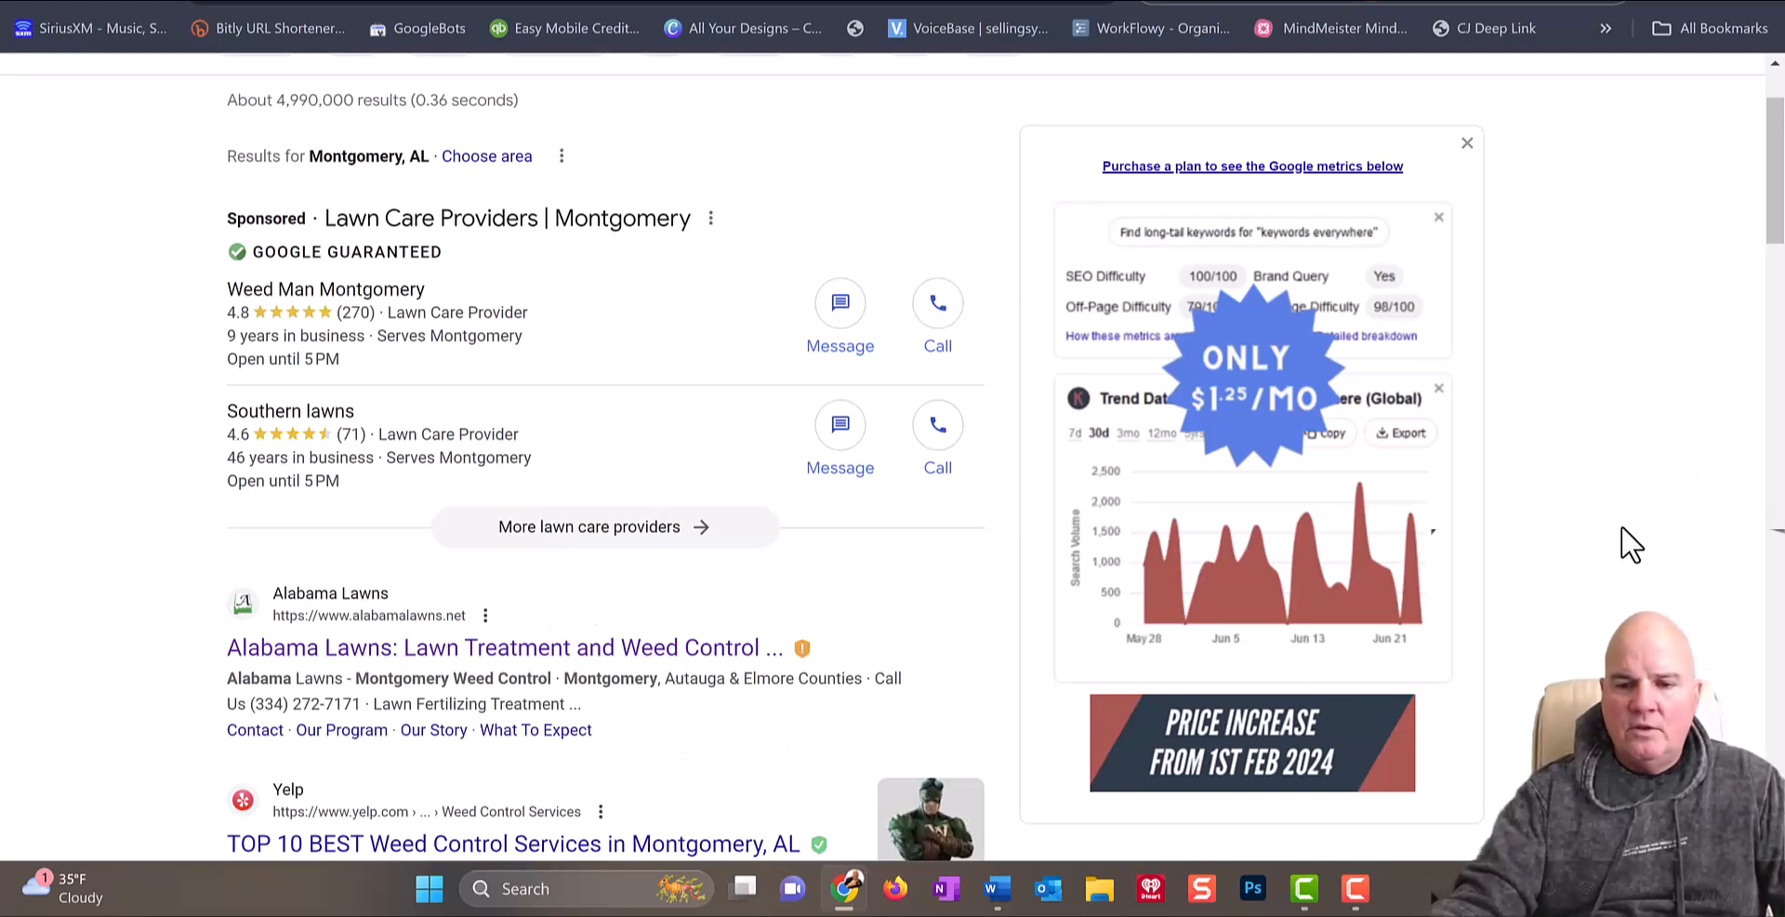
pyautogui.scroll(-7, 1626, 542)
pyautogui.scroll(2, 1636, 539)
pyautogui.scroll(6, 1644, 537)
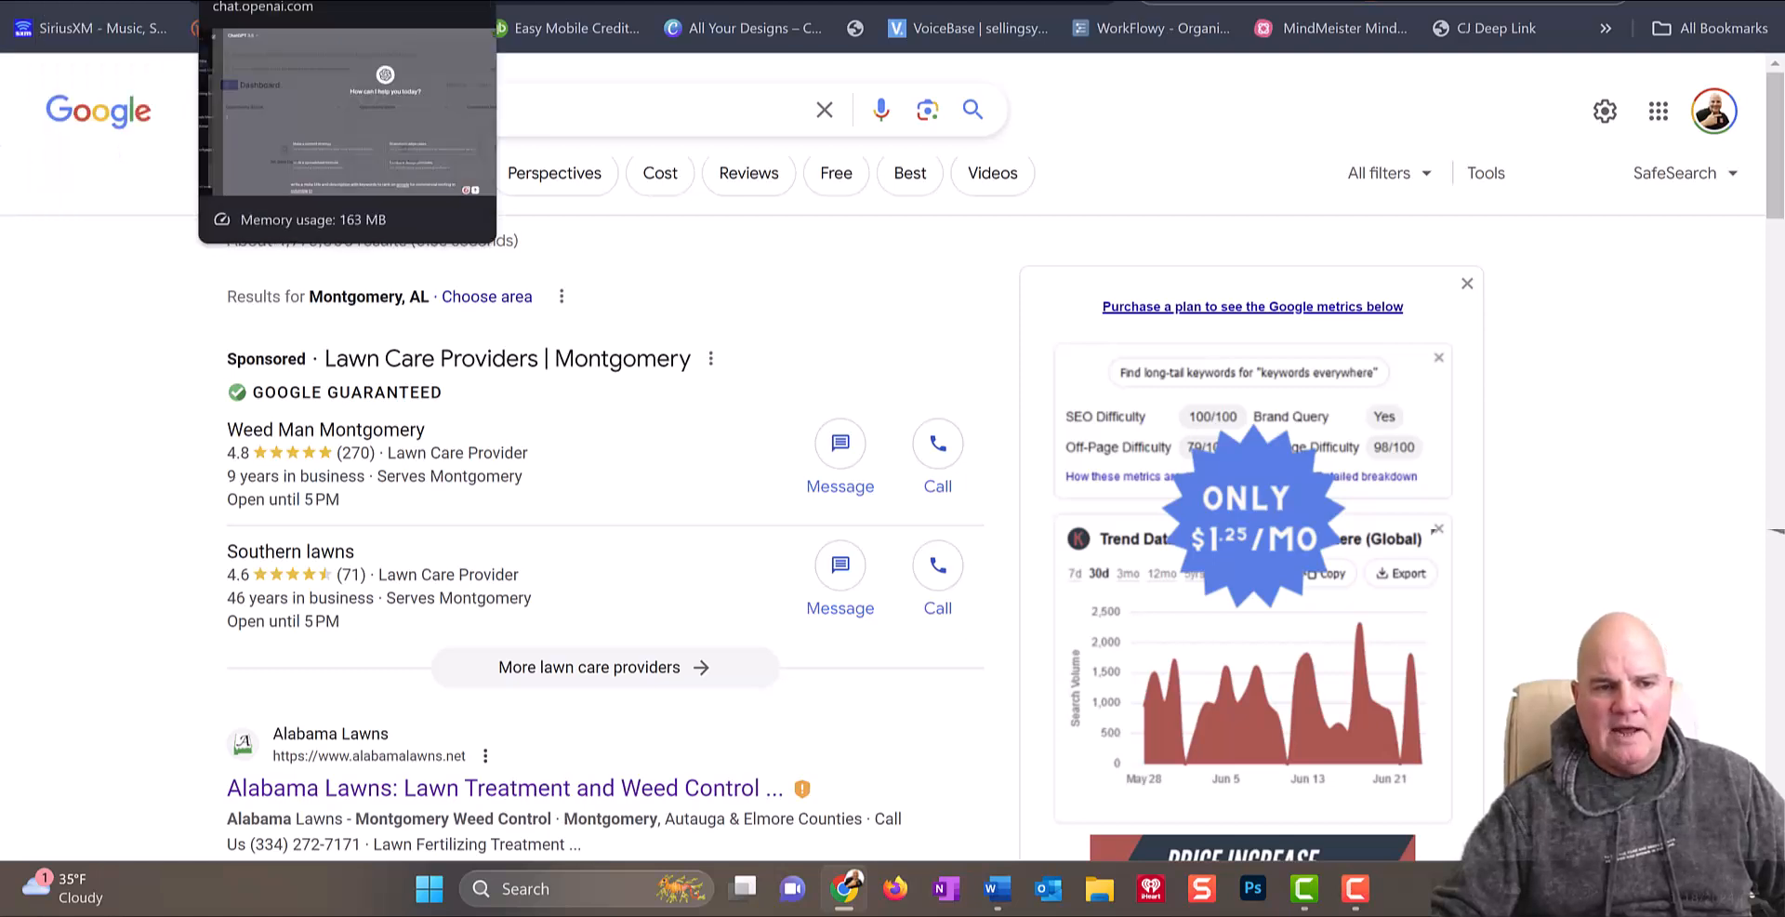
# Step: Switch to ChatGPT and ask it to write a meta title and description with keywords to rank on google for commercial roofing in columbia tn
pyautogui.click(279, 1)
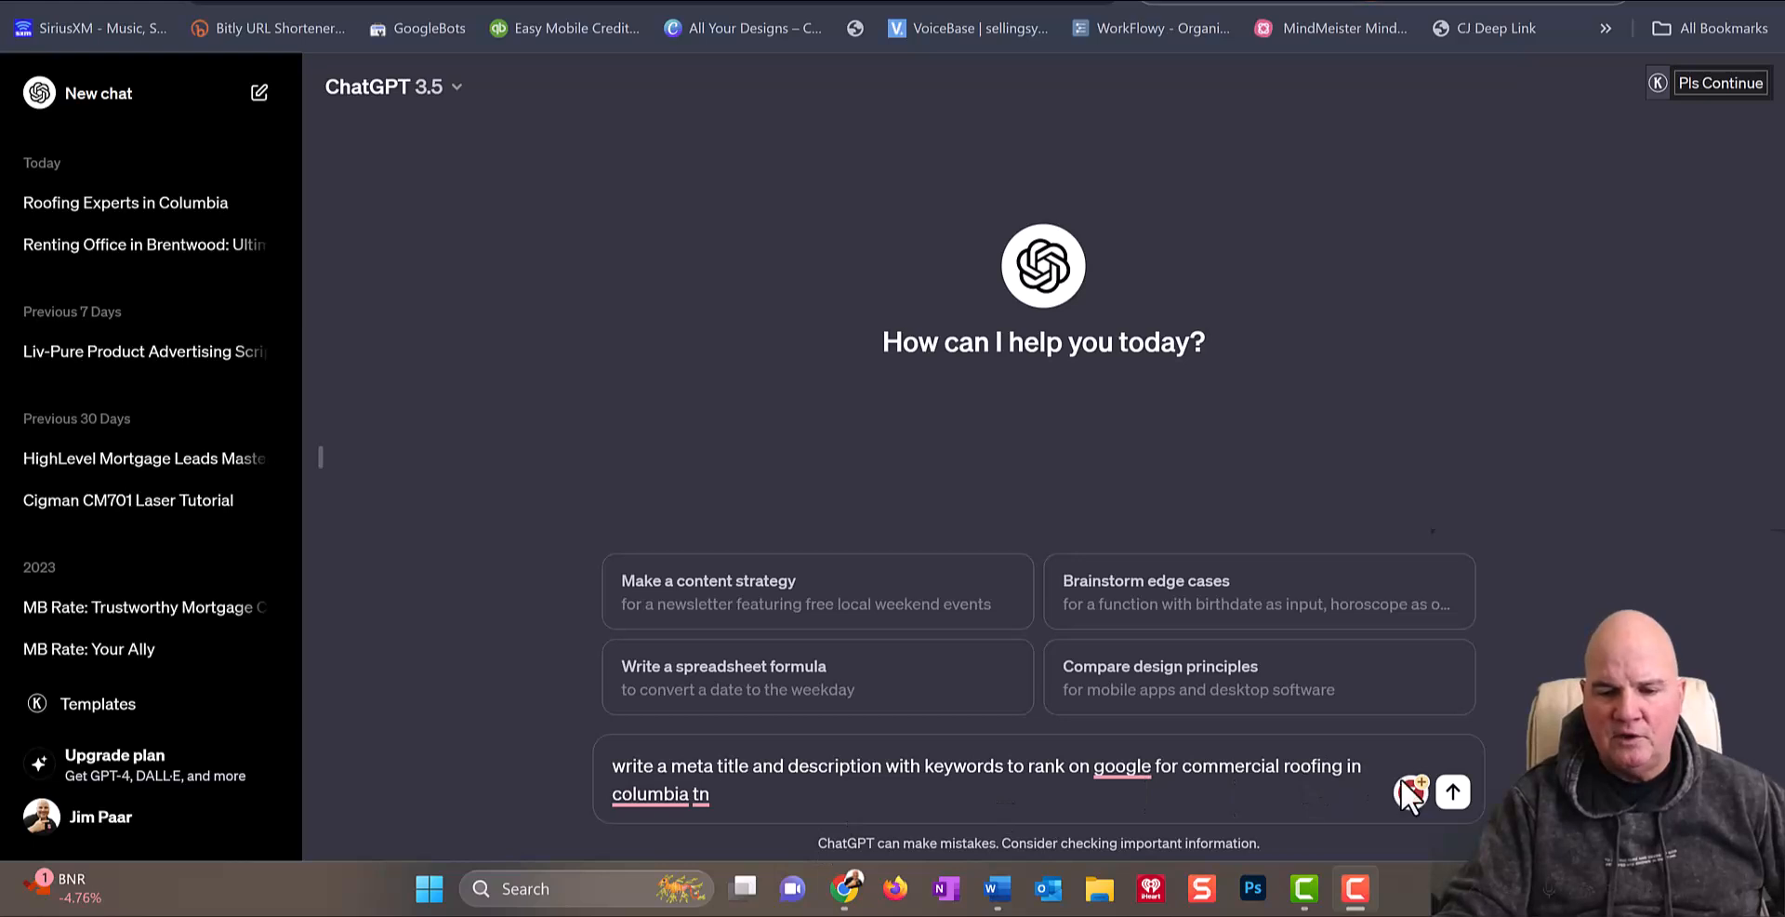
pyautogui.press('Return')
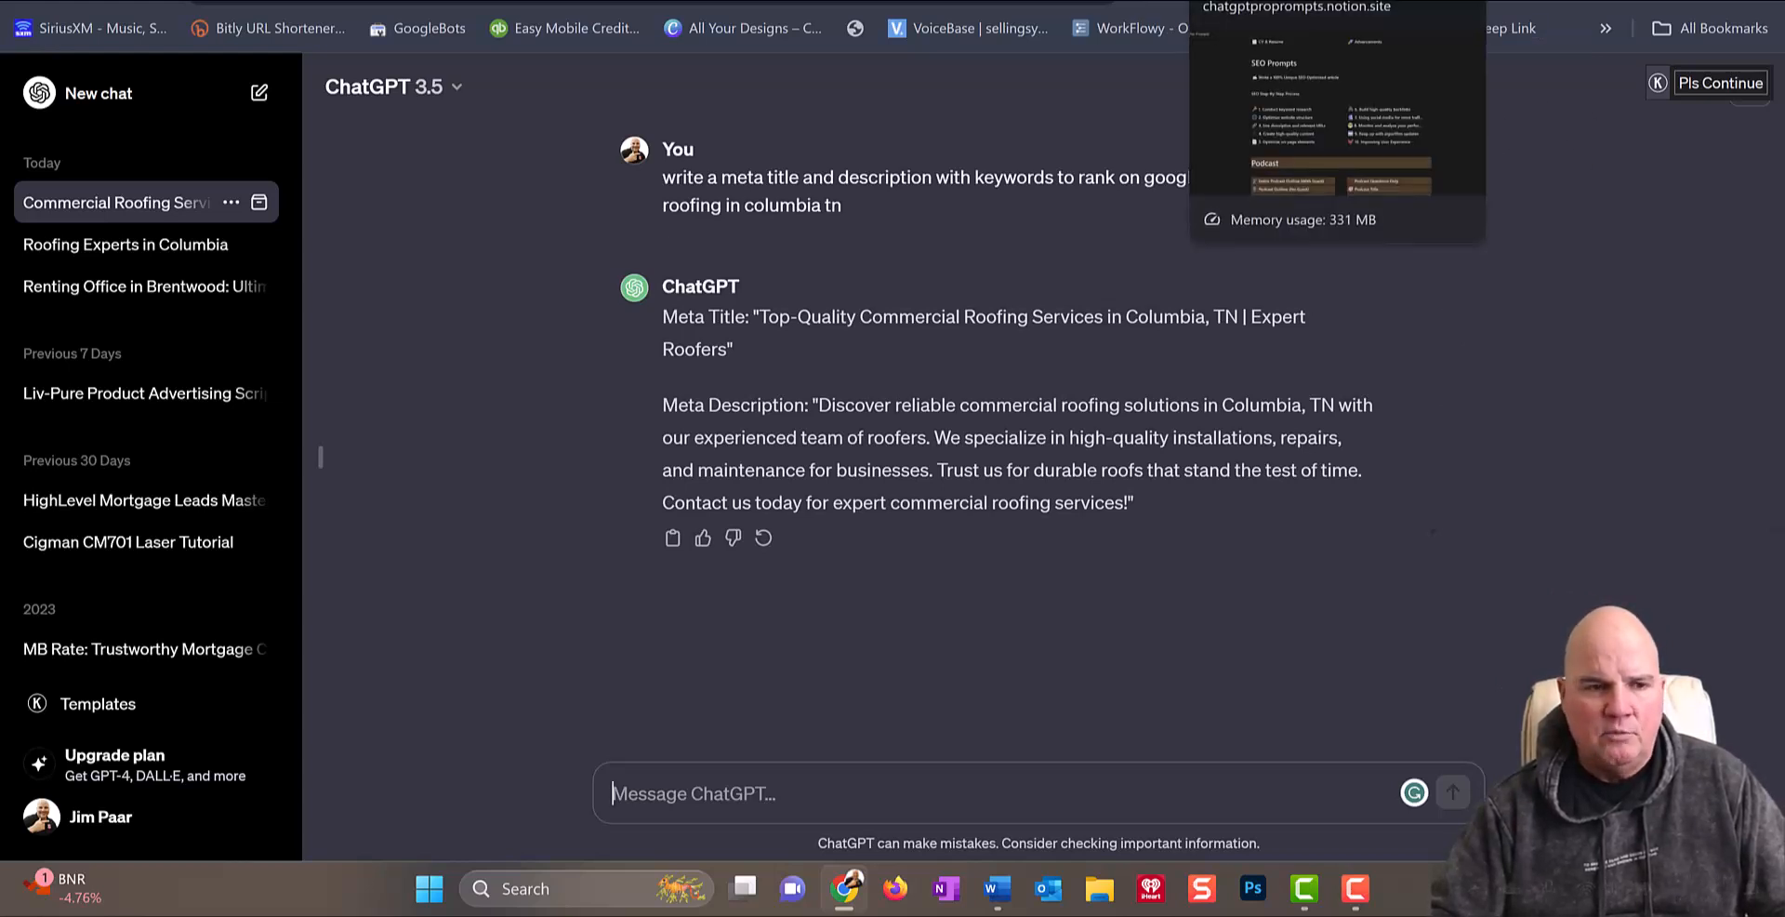
# Step: Switch to the ChatGPT Pro Prompts page, open Conduct keyword research, and copy the prompt asking for popular search terms for an SEO strategy
pyautogui.click(1348, 0)
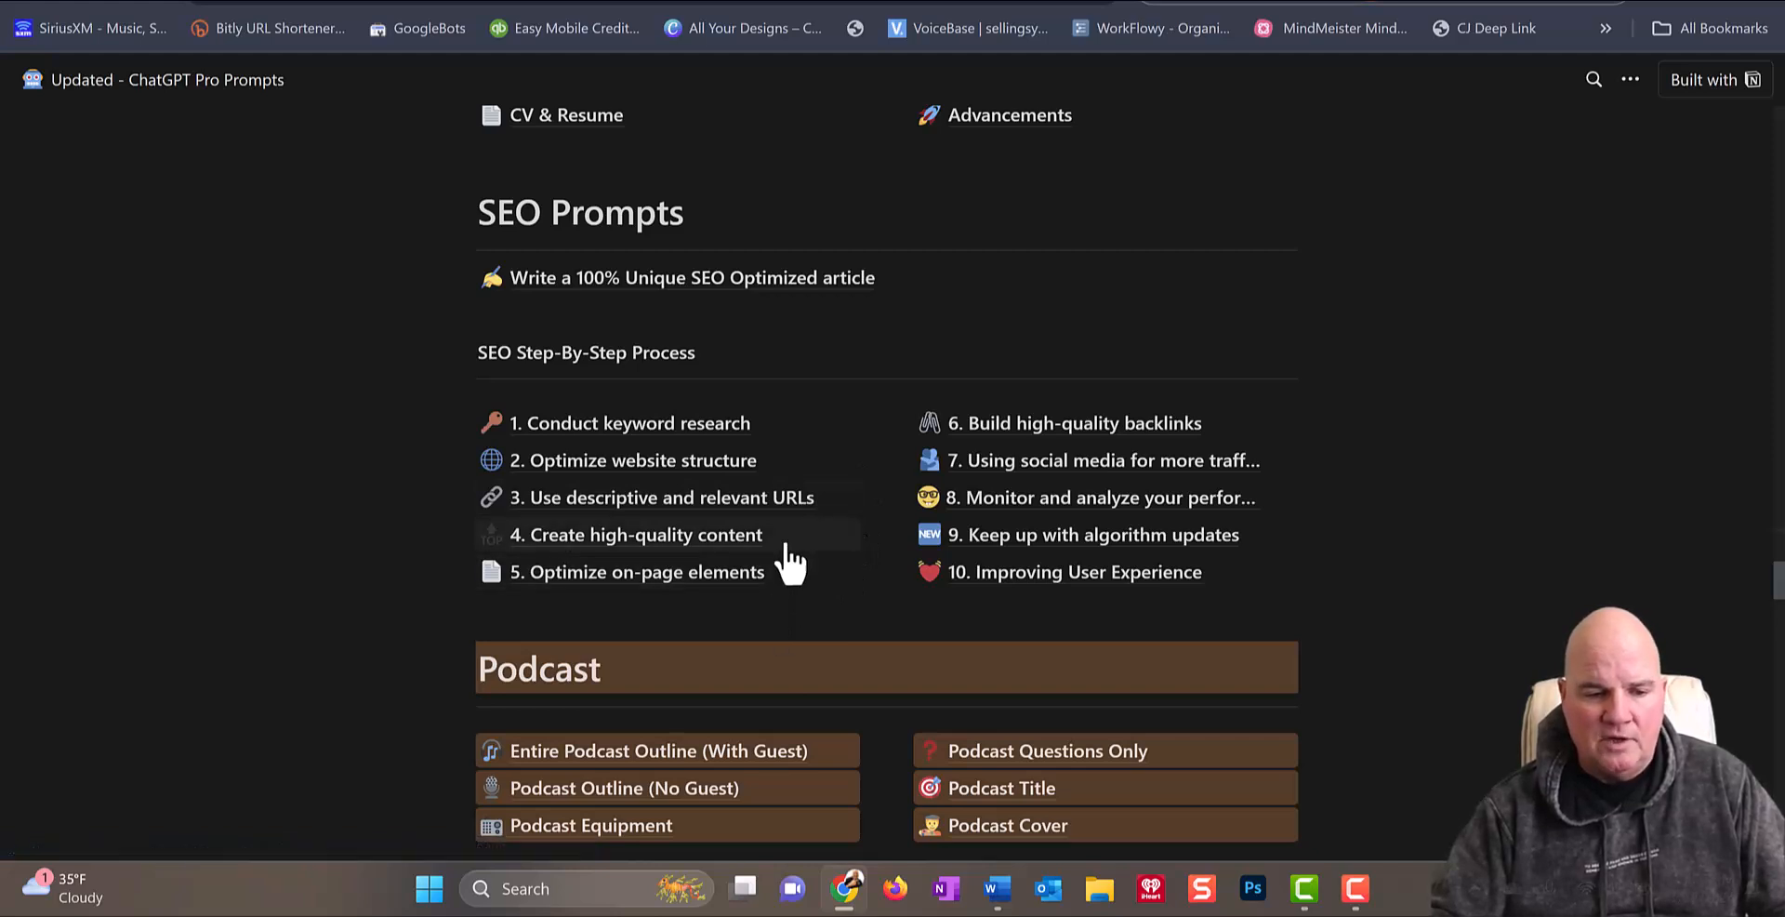
pyautogui.click(704, 432)
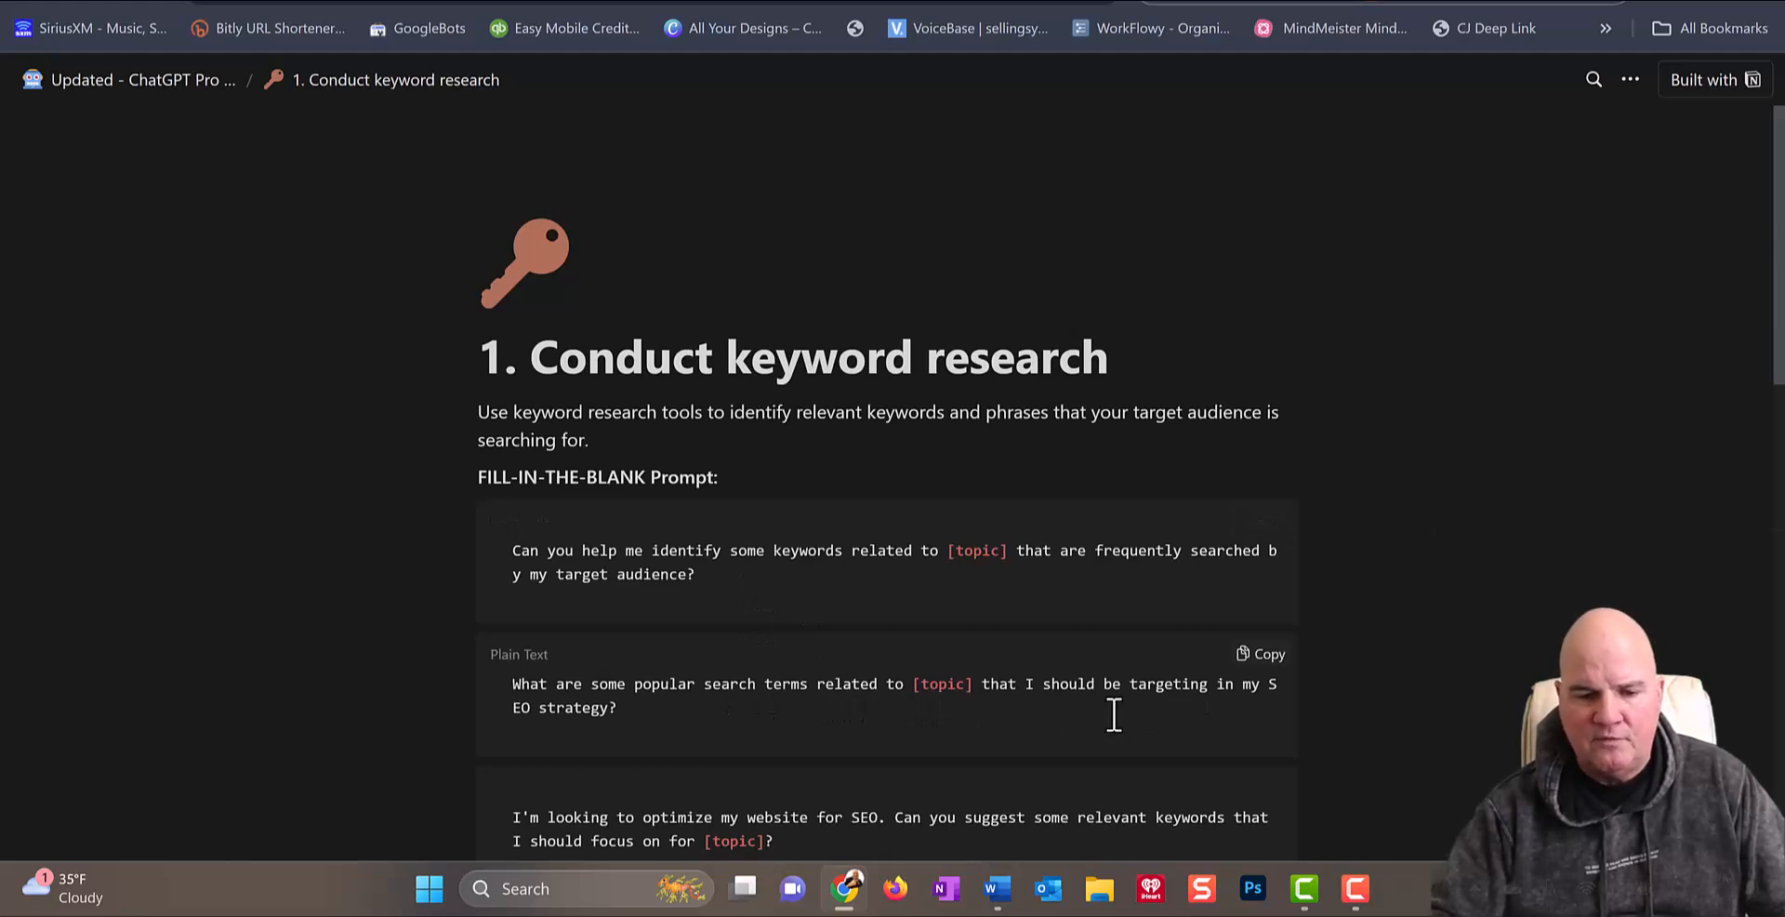
pyautogui.moveTo(657, 714); pyautogui.dragTo(510, 686)
pyautogui.hotkey('ctrl', 'c')
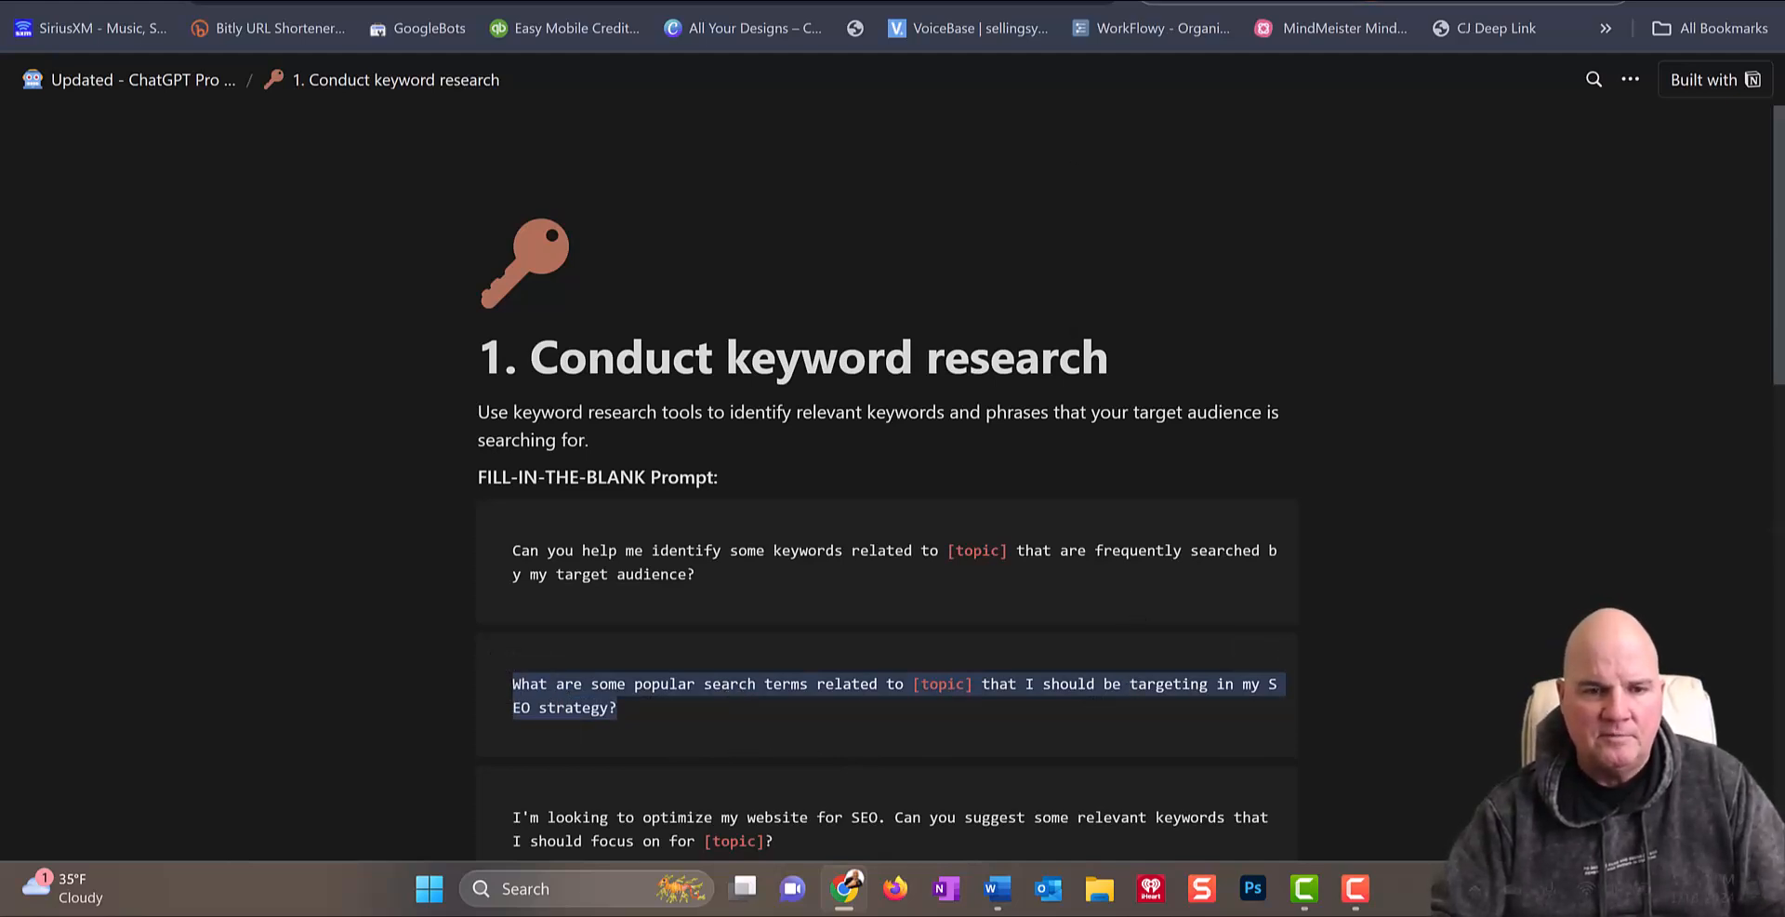
# Step: Paste the copied prompt into the ChatGPT conversation, replace [topic] with commercial roofing, and submit it to get the search terms
pyautogui.click(368, 2)
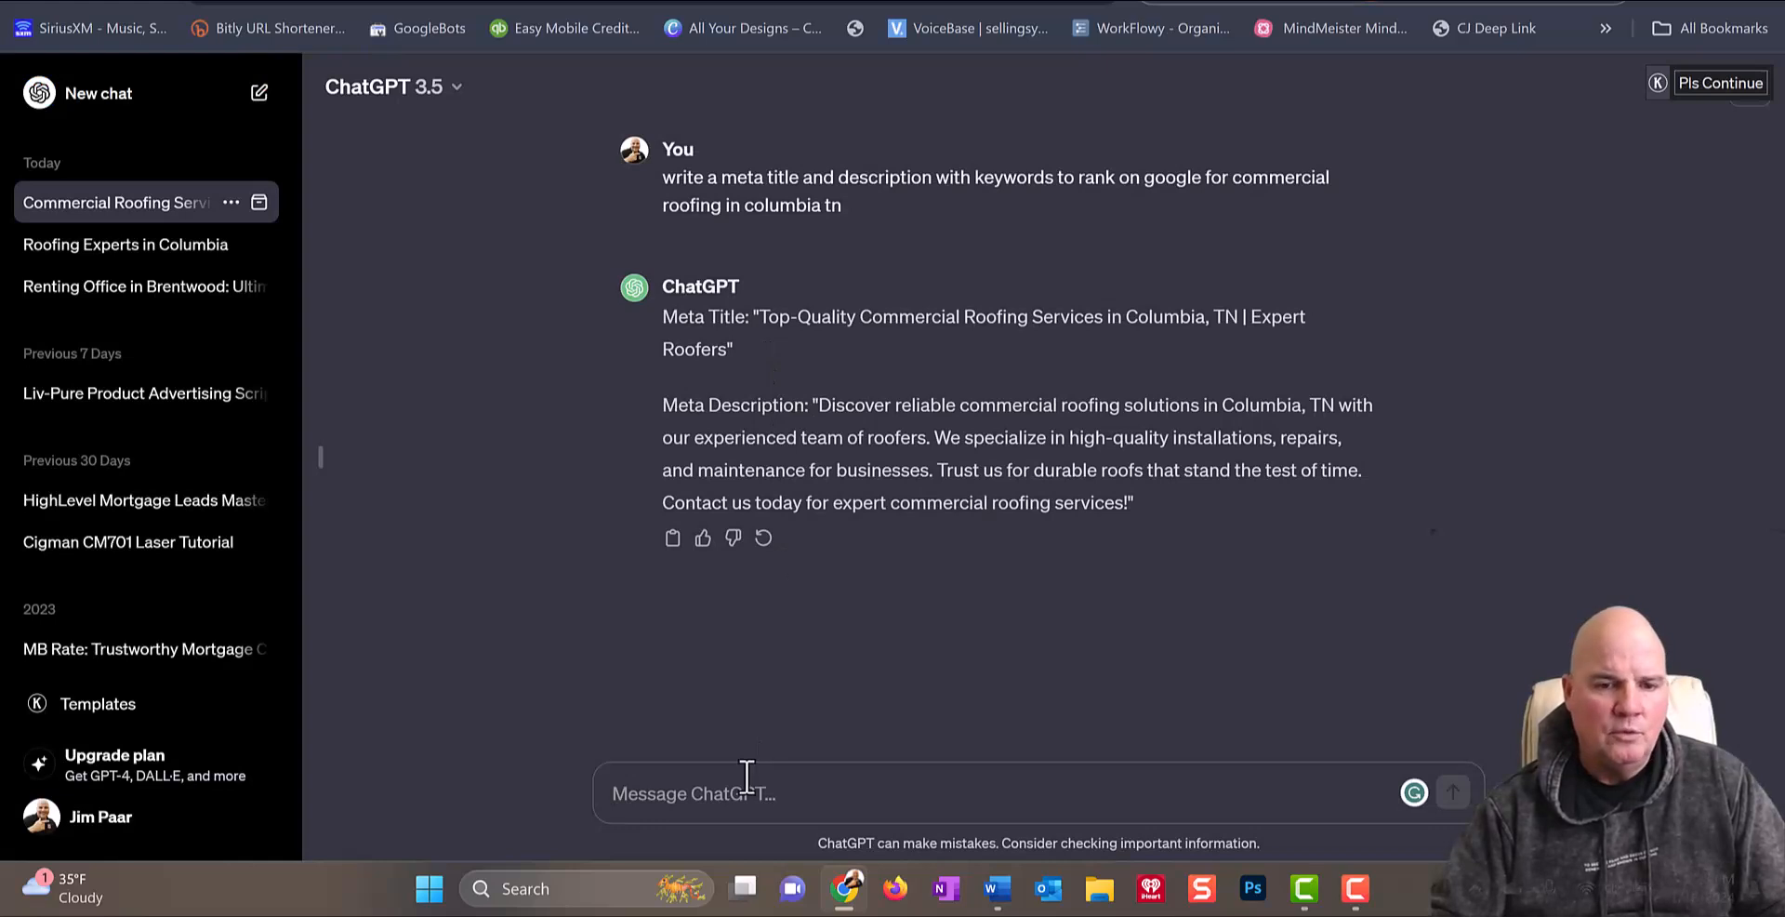
pyautogui.hotkey('ctrl', 'v')
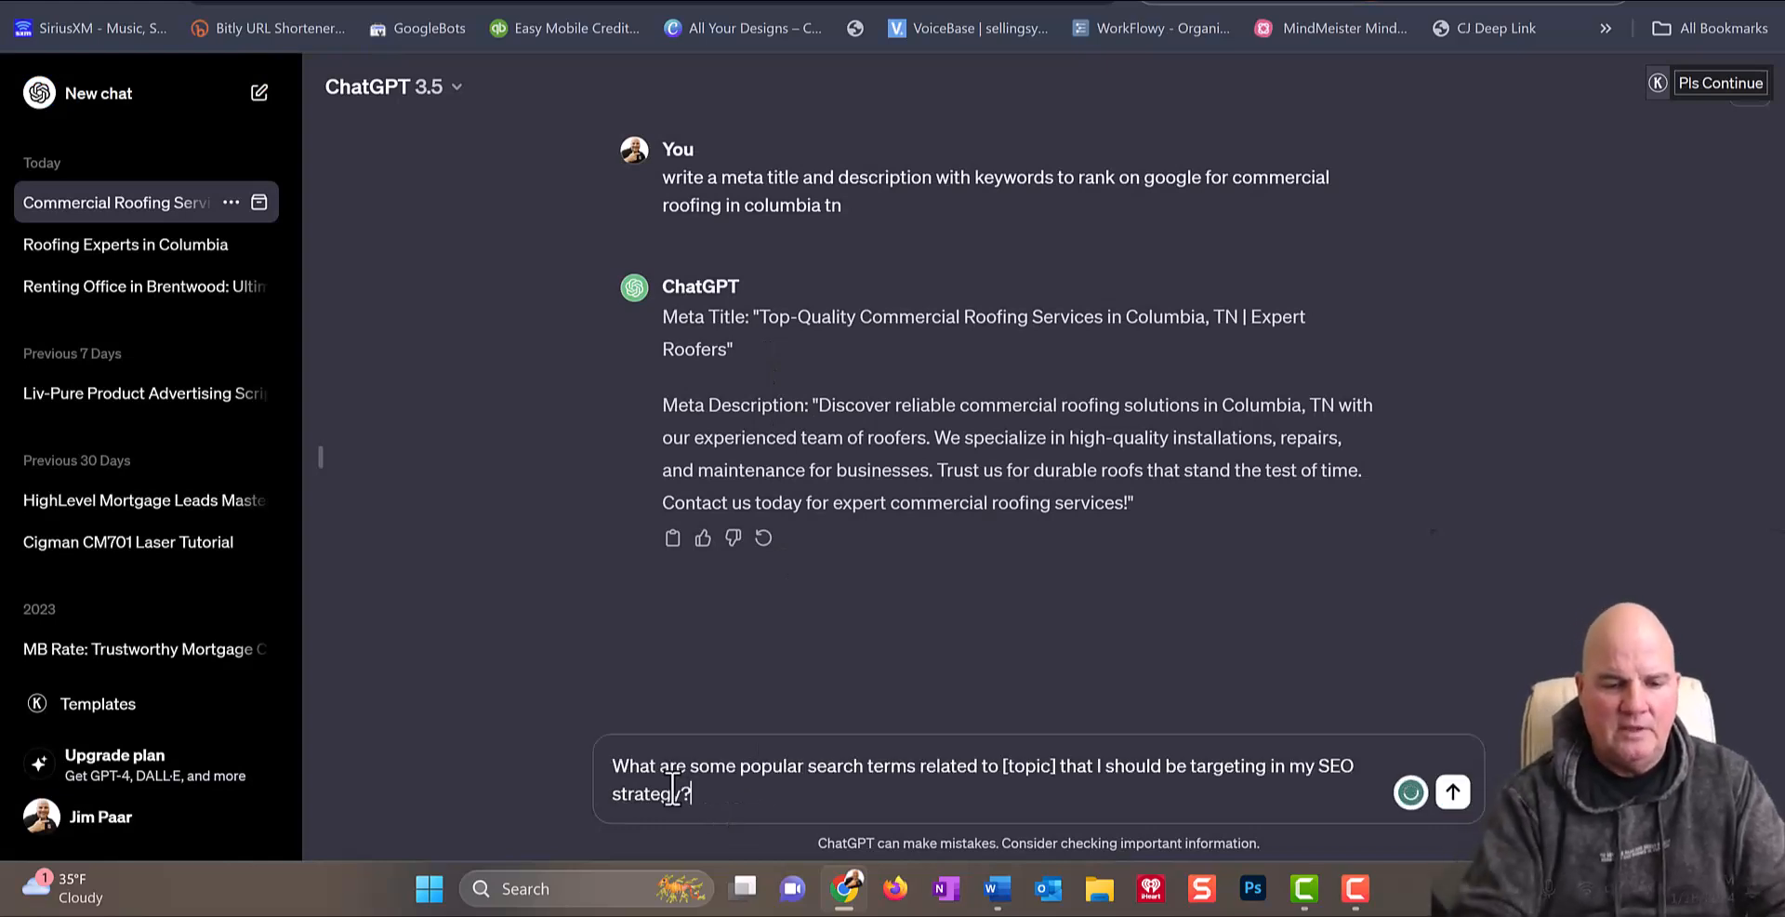
pyautogui.moveTo(1053, 776); pyautogui.dragTo(998, 775)
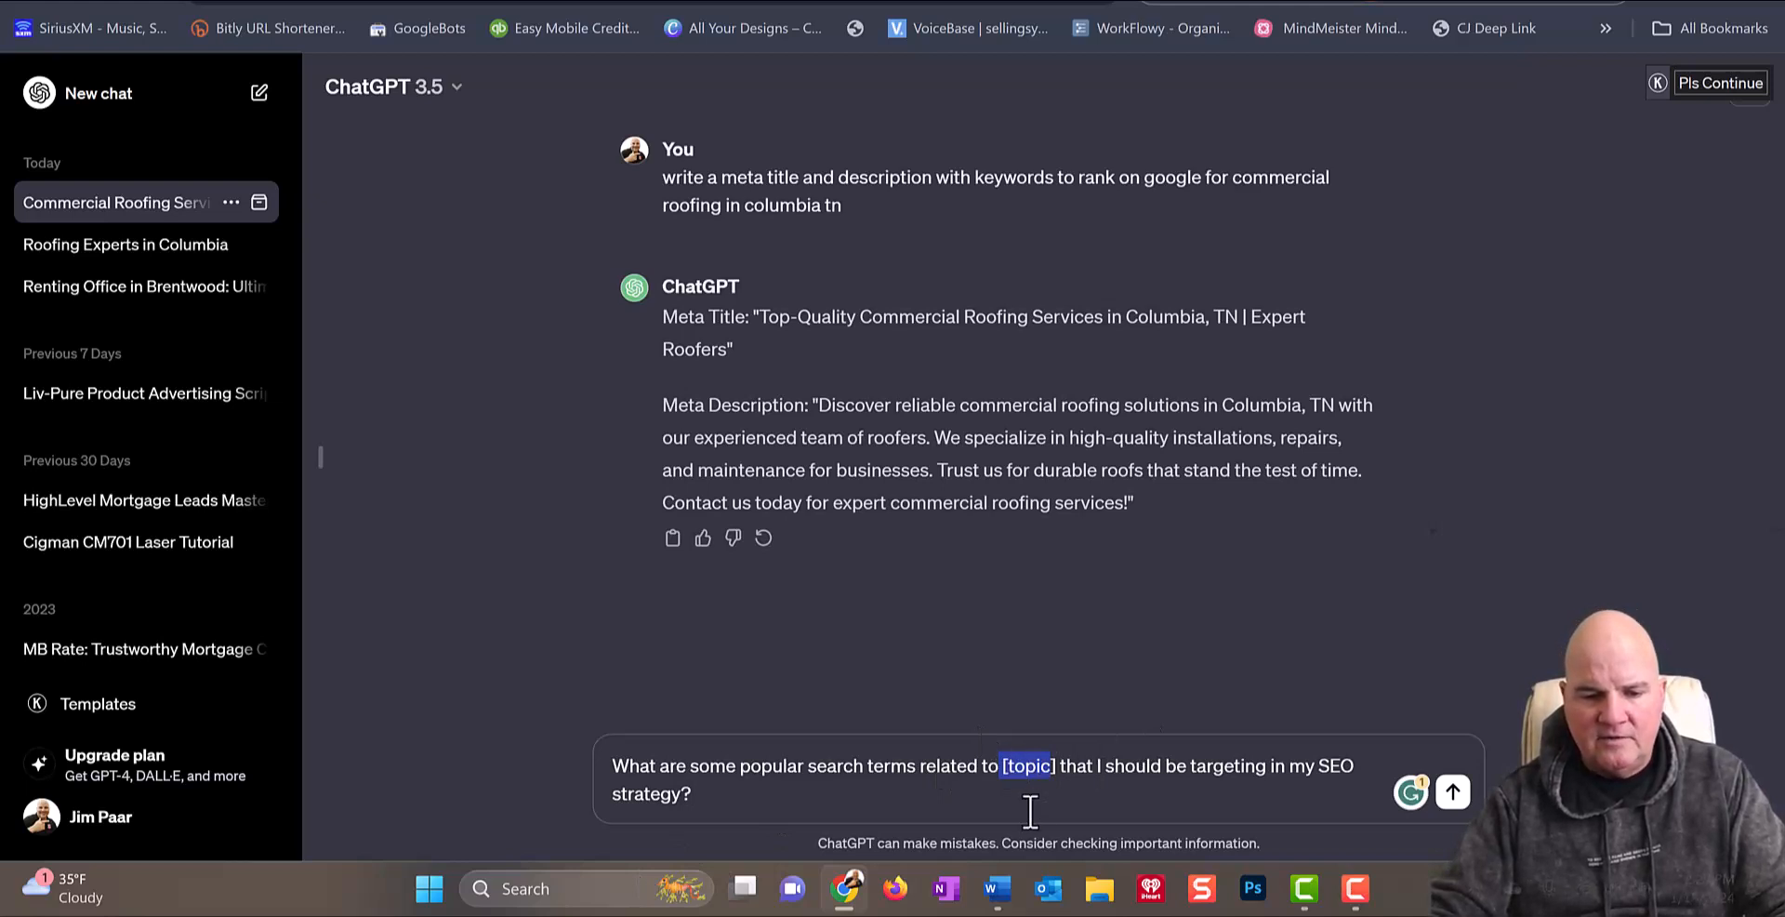
pyautogui.click(1065, 778)
pyautogui.press('BackSpace')
pyautogui.press('BackSpace')
pyautogui.press('BackSpace')
pyautogui.press('BackSpace')
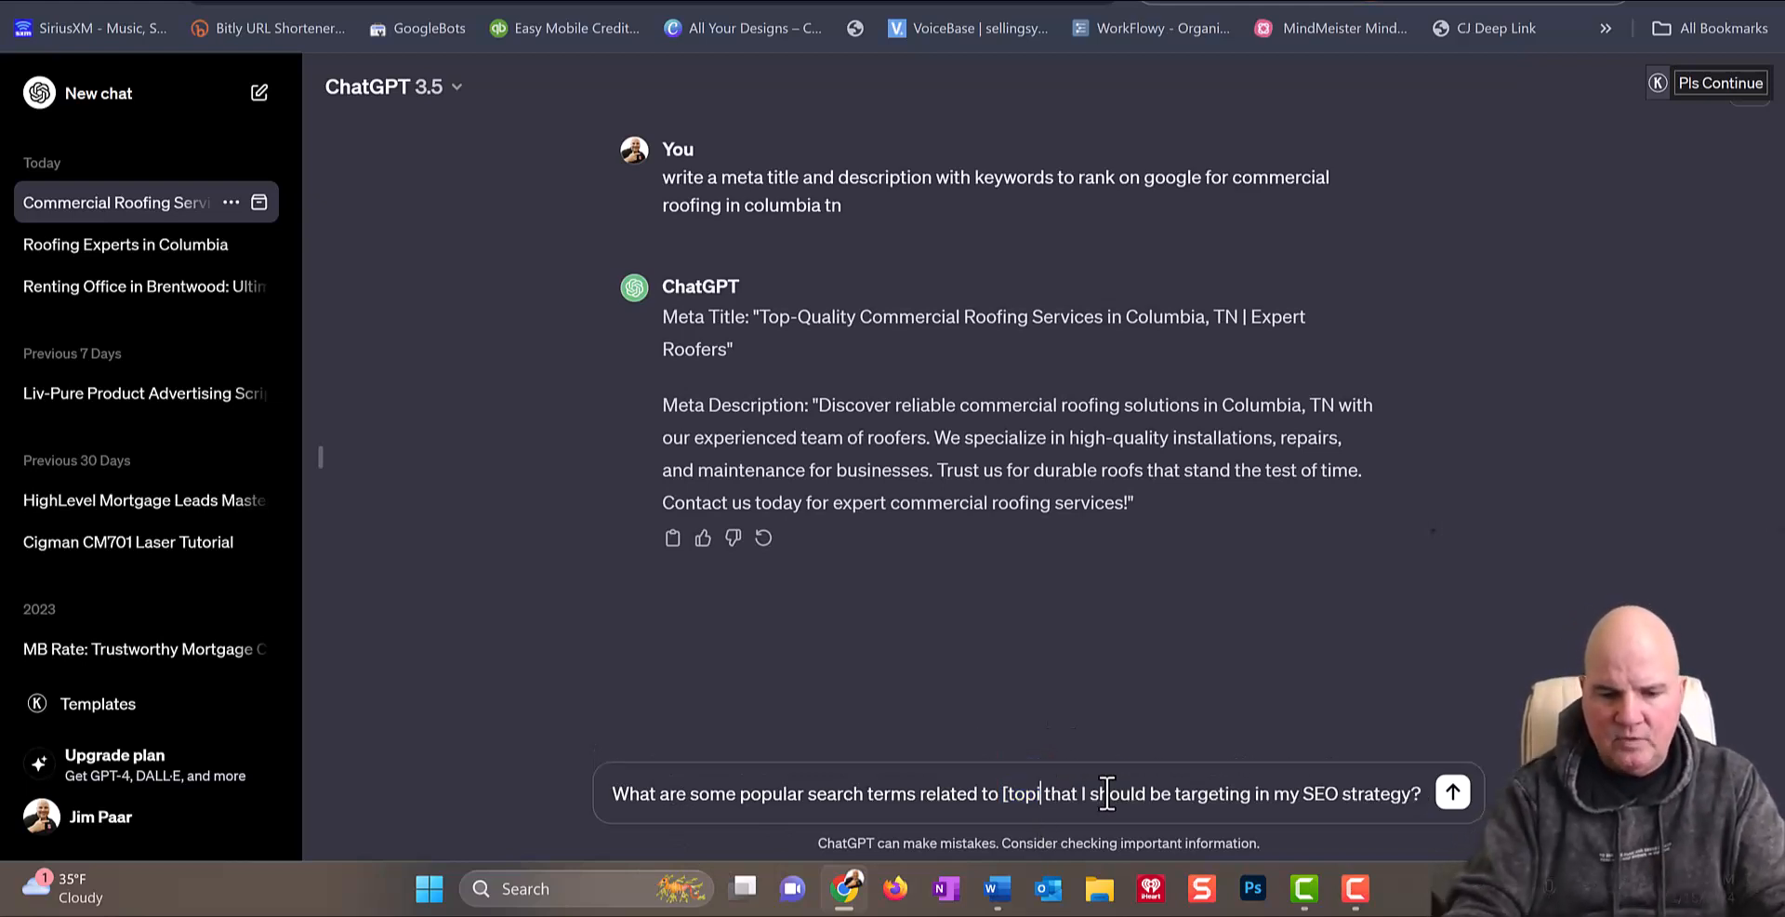
pyautogui.press('BackSpace')
pyautogui.press('BackSpace')
pyautogui.press('BackSpace')
pyautogui.press('BackSpace')
pyautogui.write('commercial roofing')
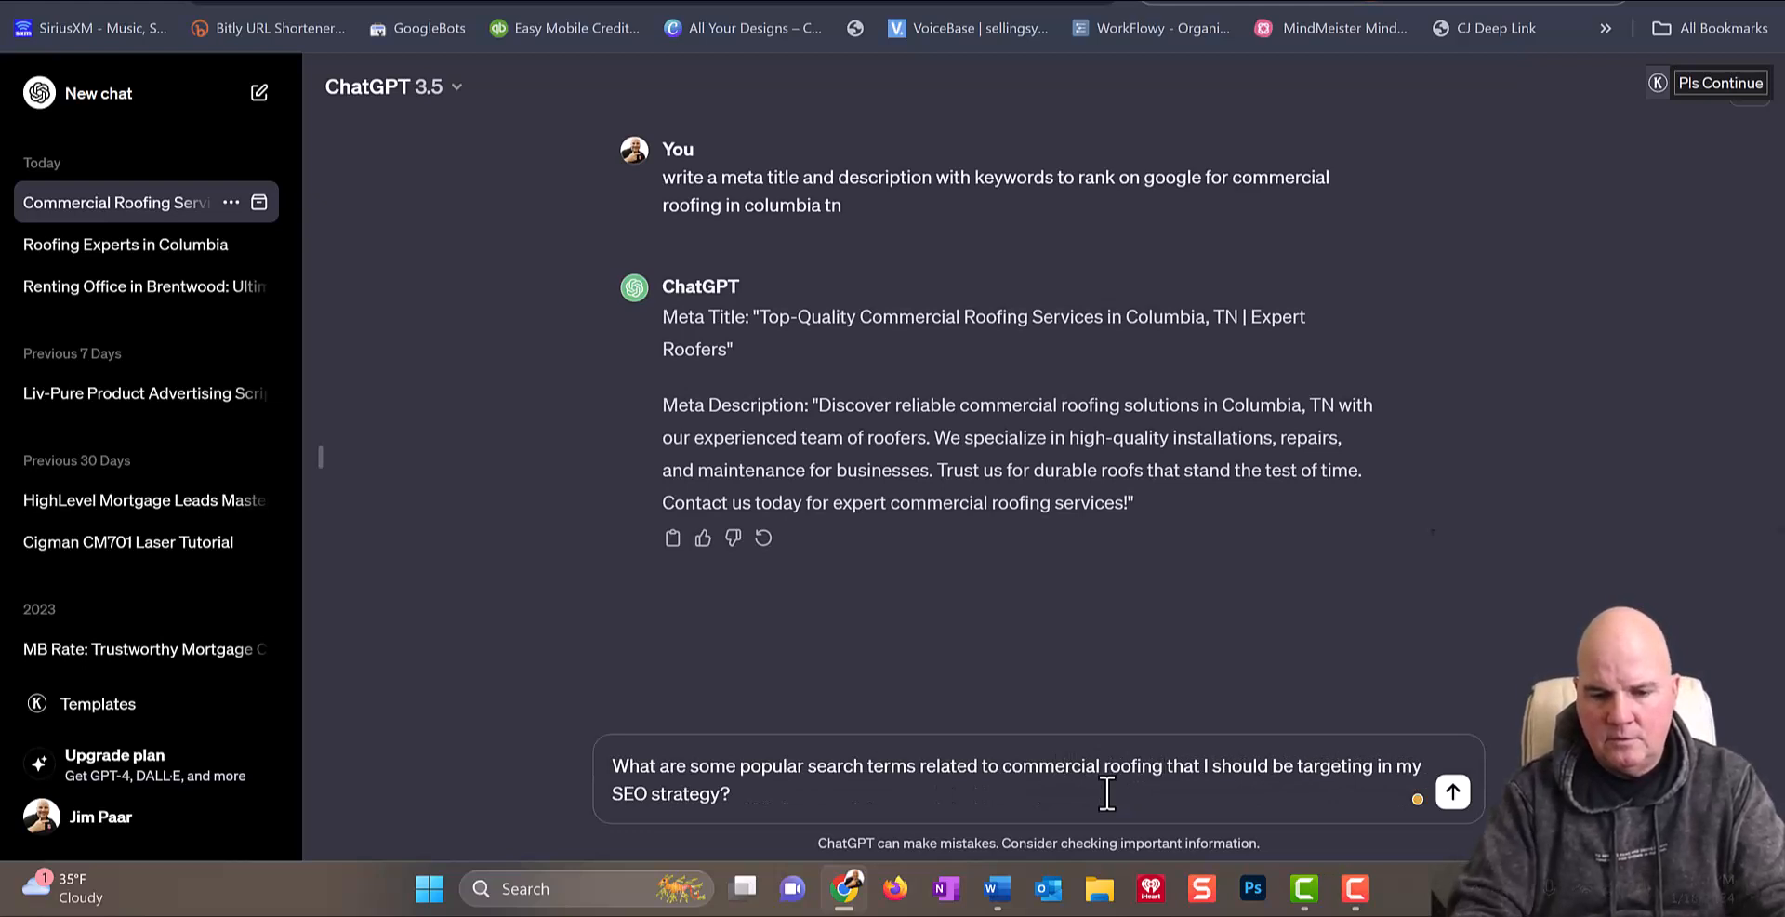
pyautogui.press('Return')
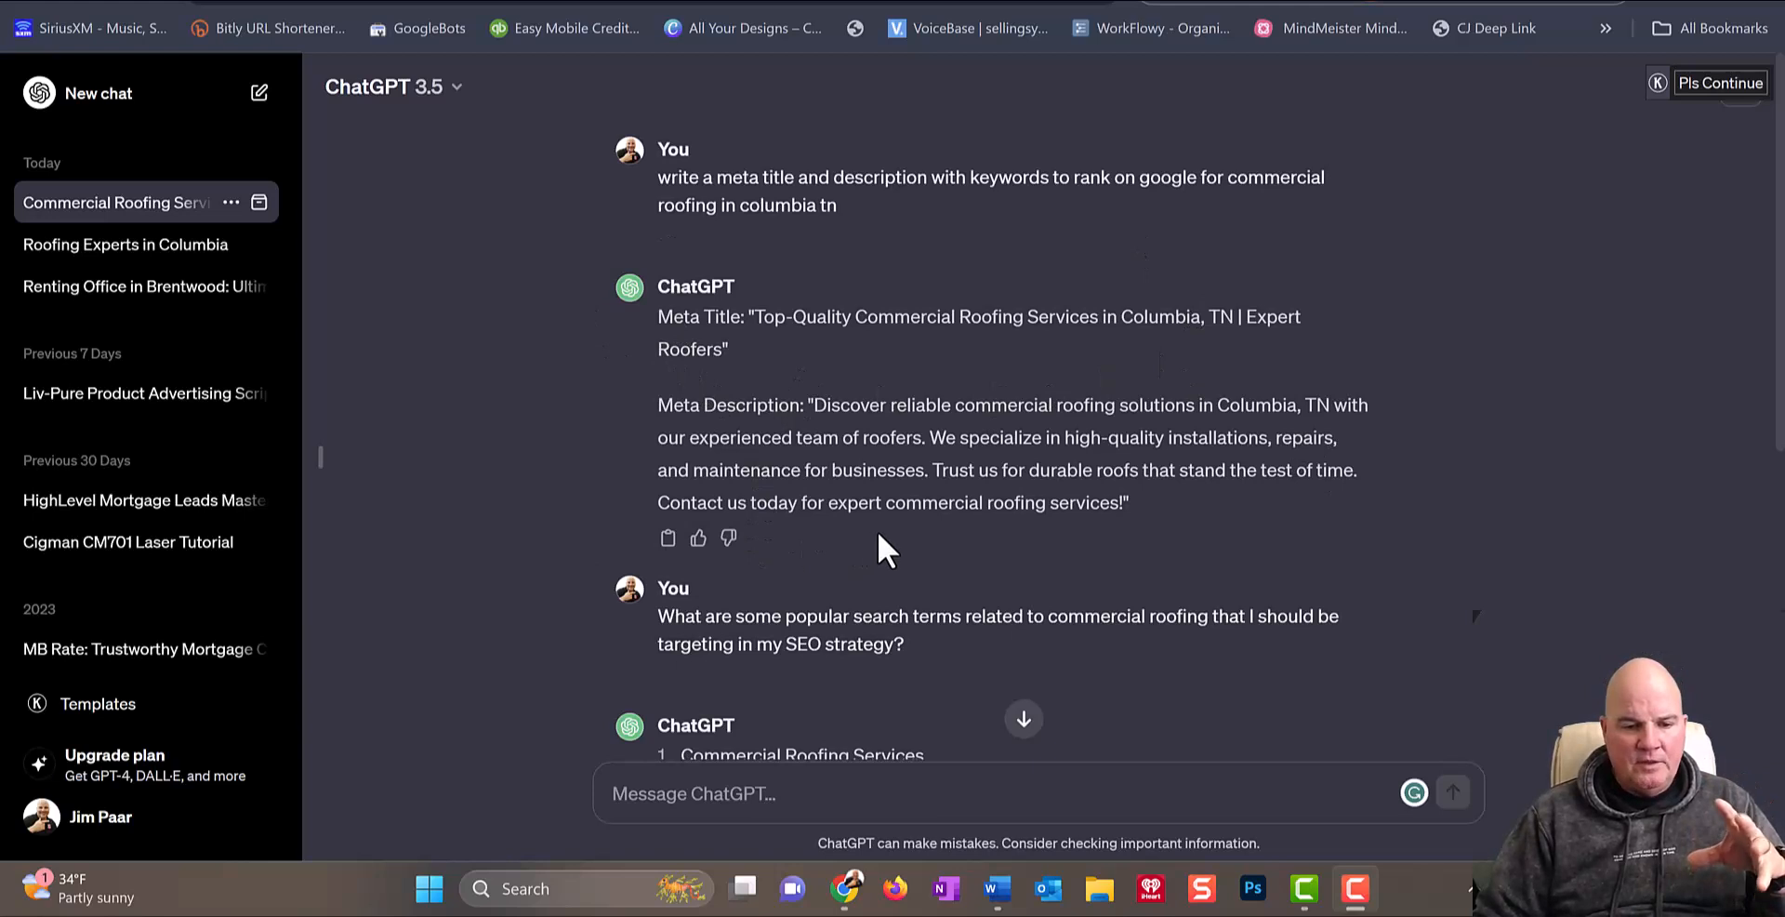
pyautogui.scroll(-6, 874, 535)
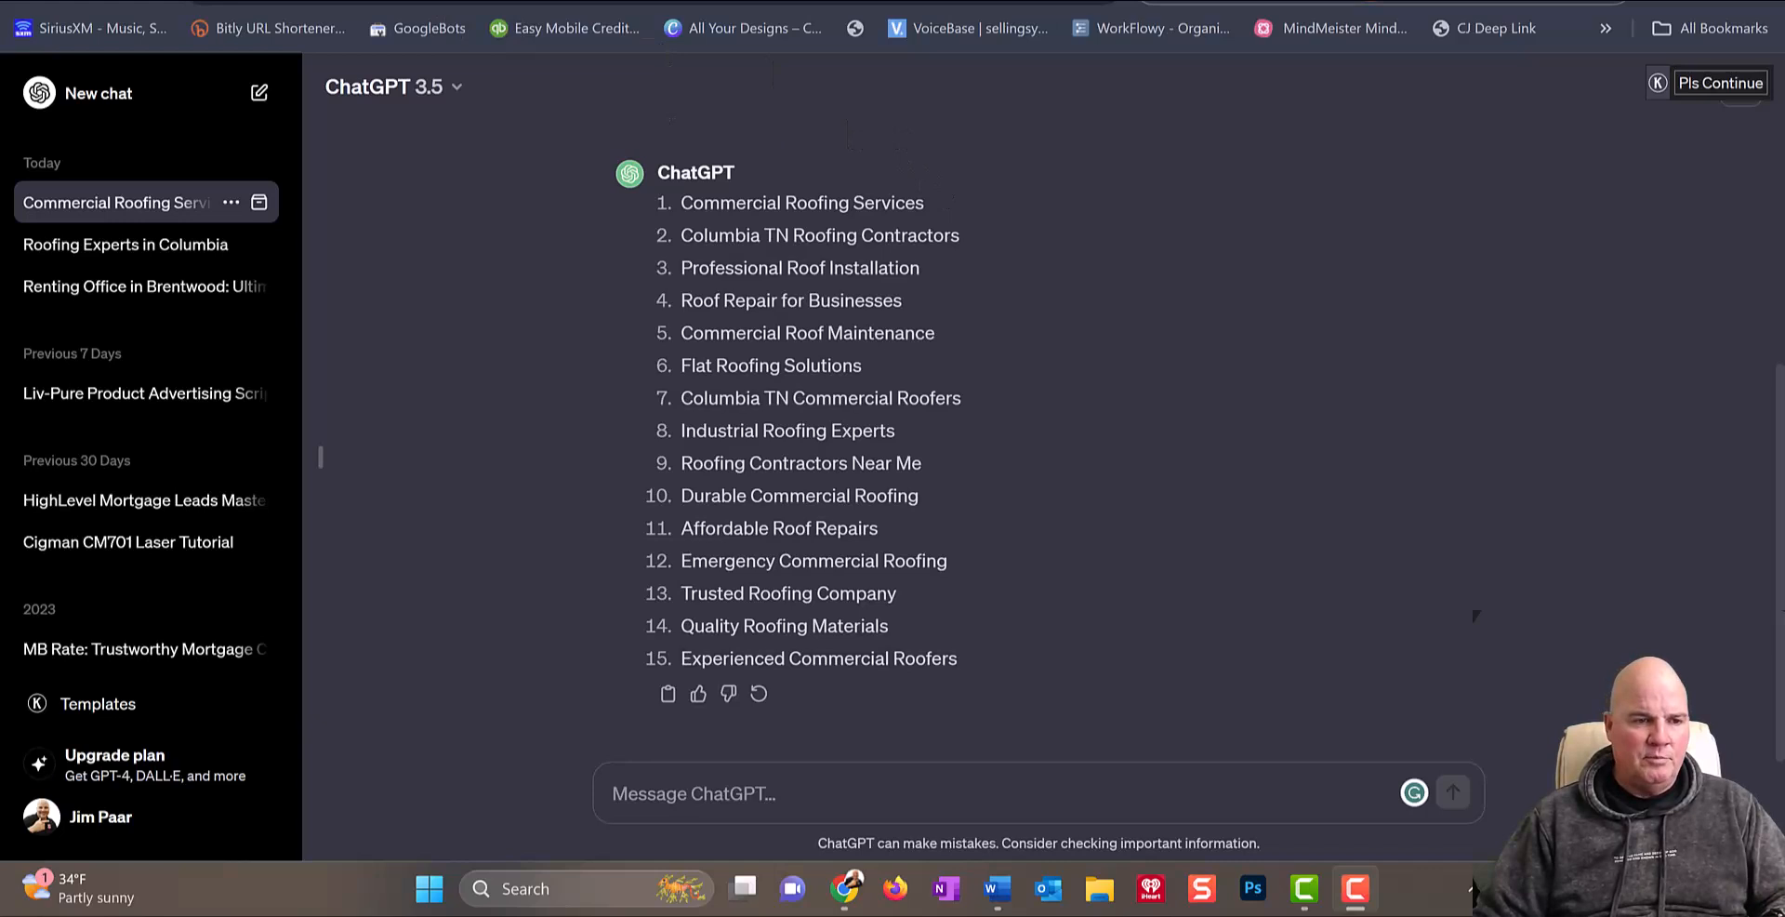
# Step: Switch to Sproutified and open the Home page of the more recently updated Deck Builder website for editing
pyautogui.click(446, 1)
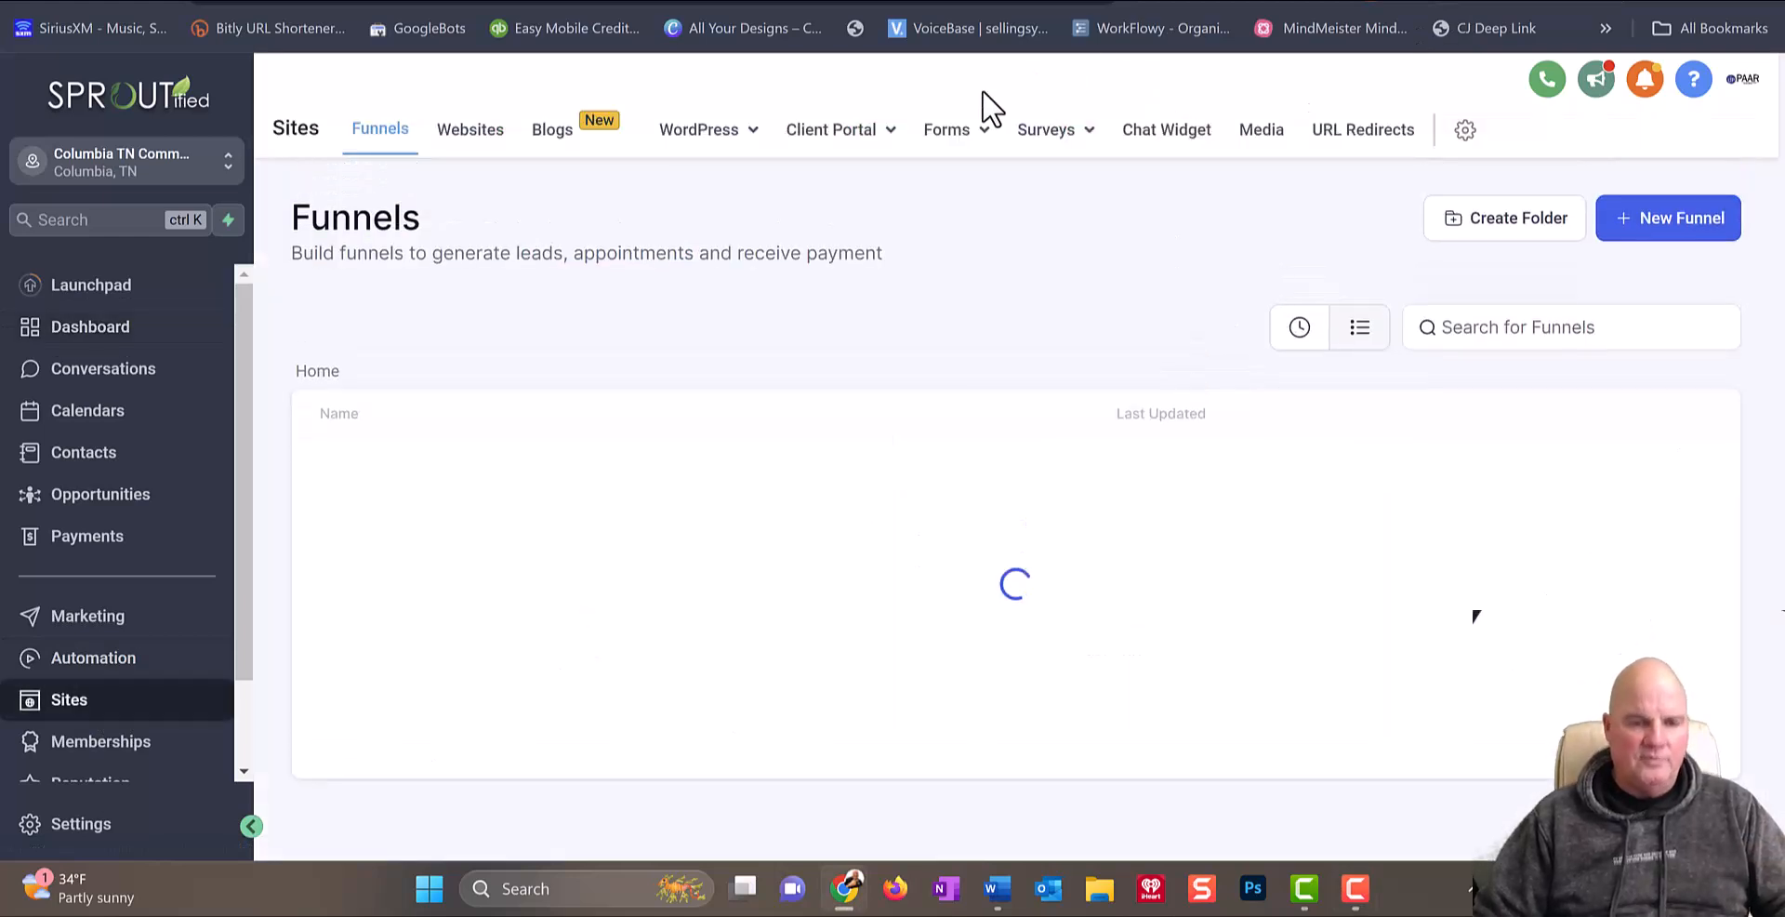
pyautogui.click(477, 138)
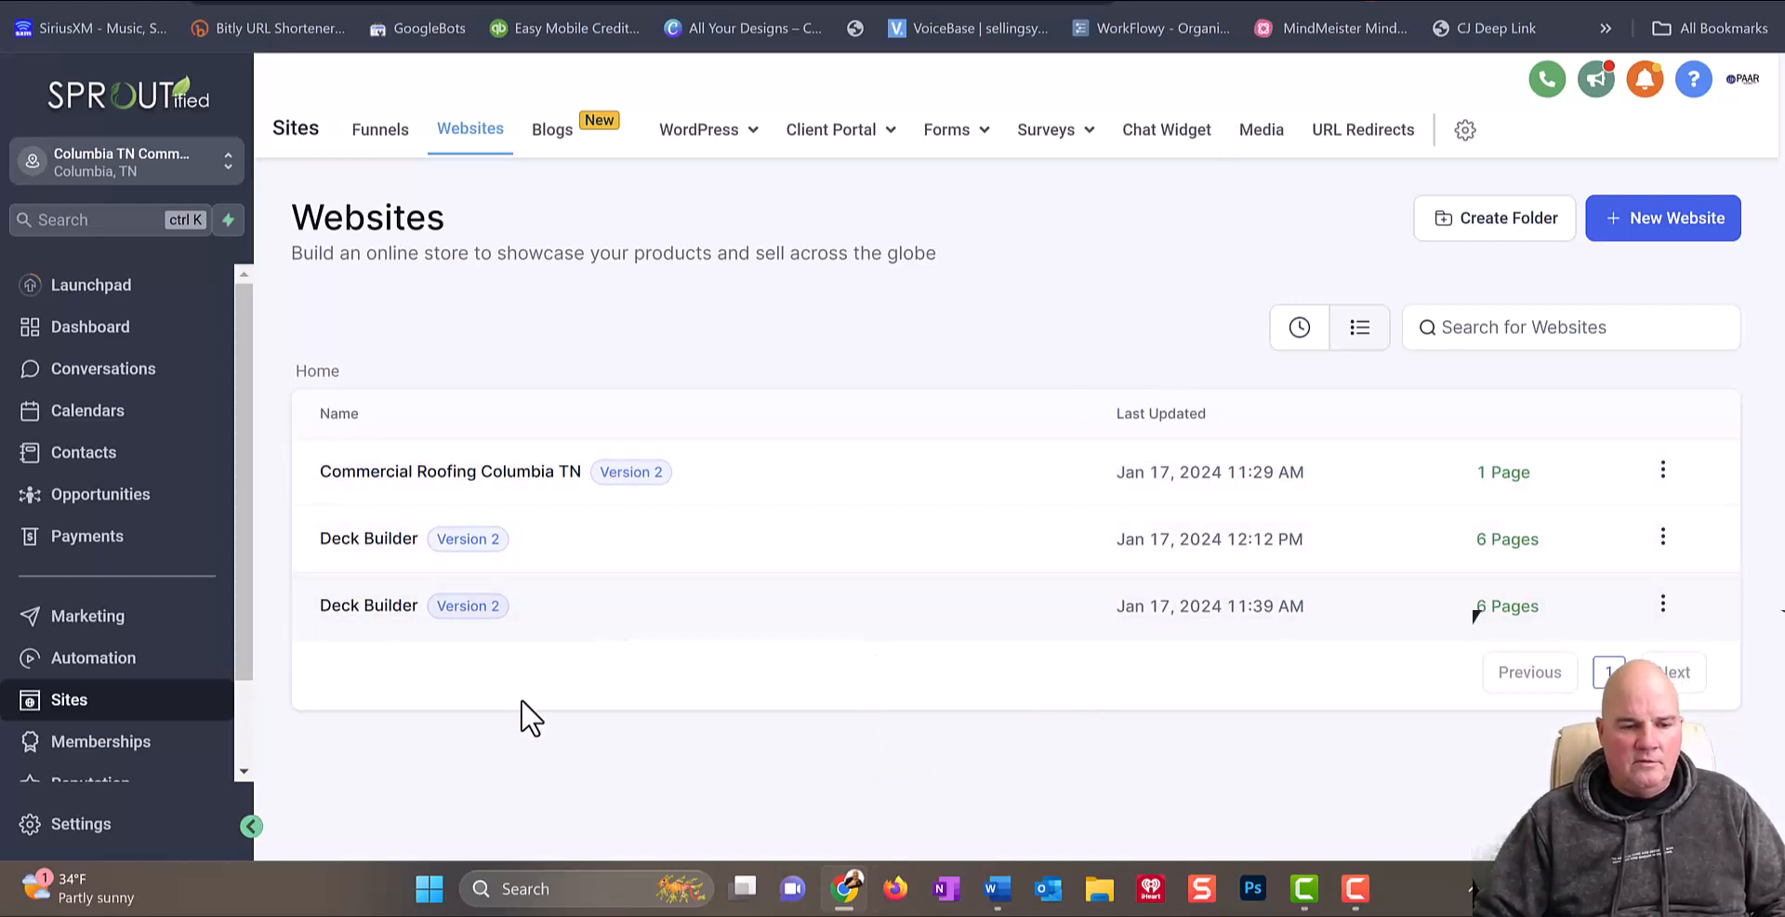
pyautogui.click(392, 554)
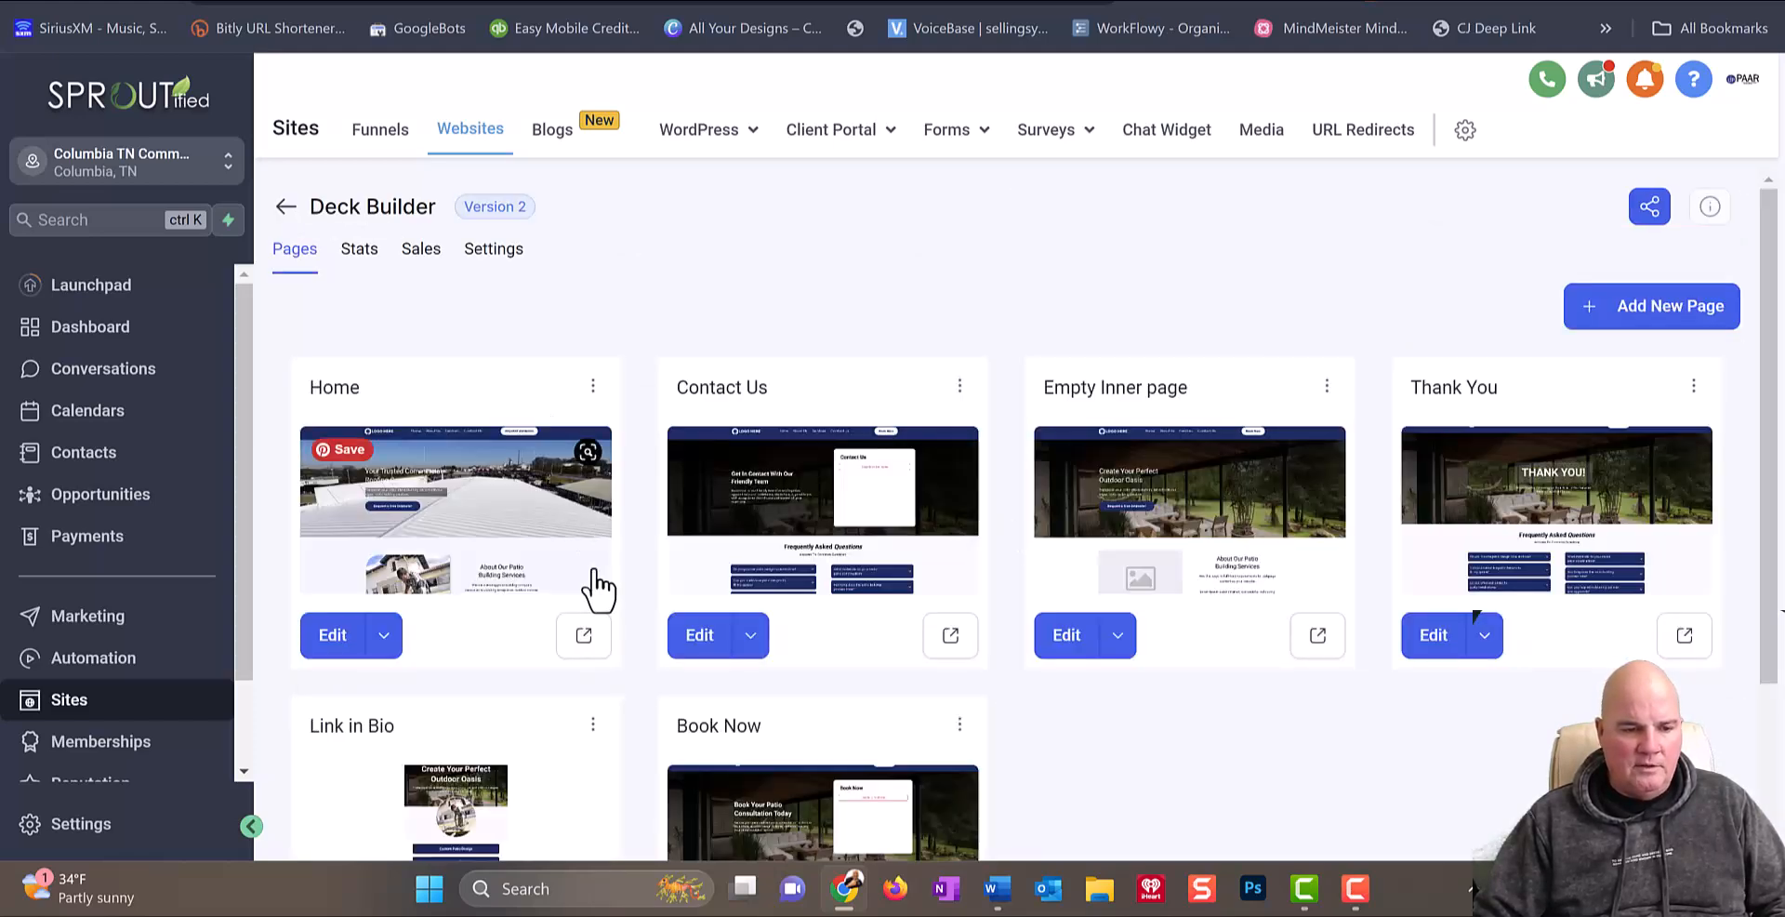
pyautogui.click(339, 651)
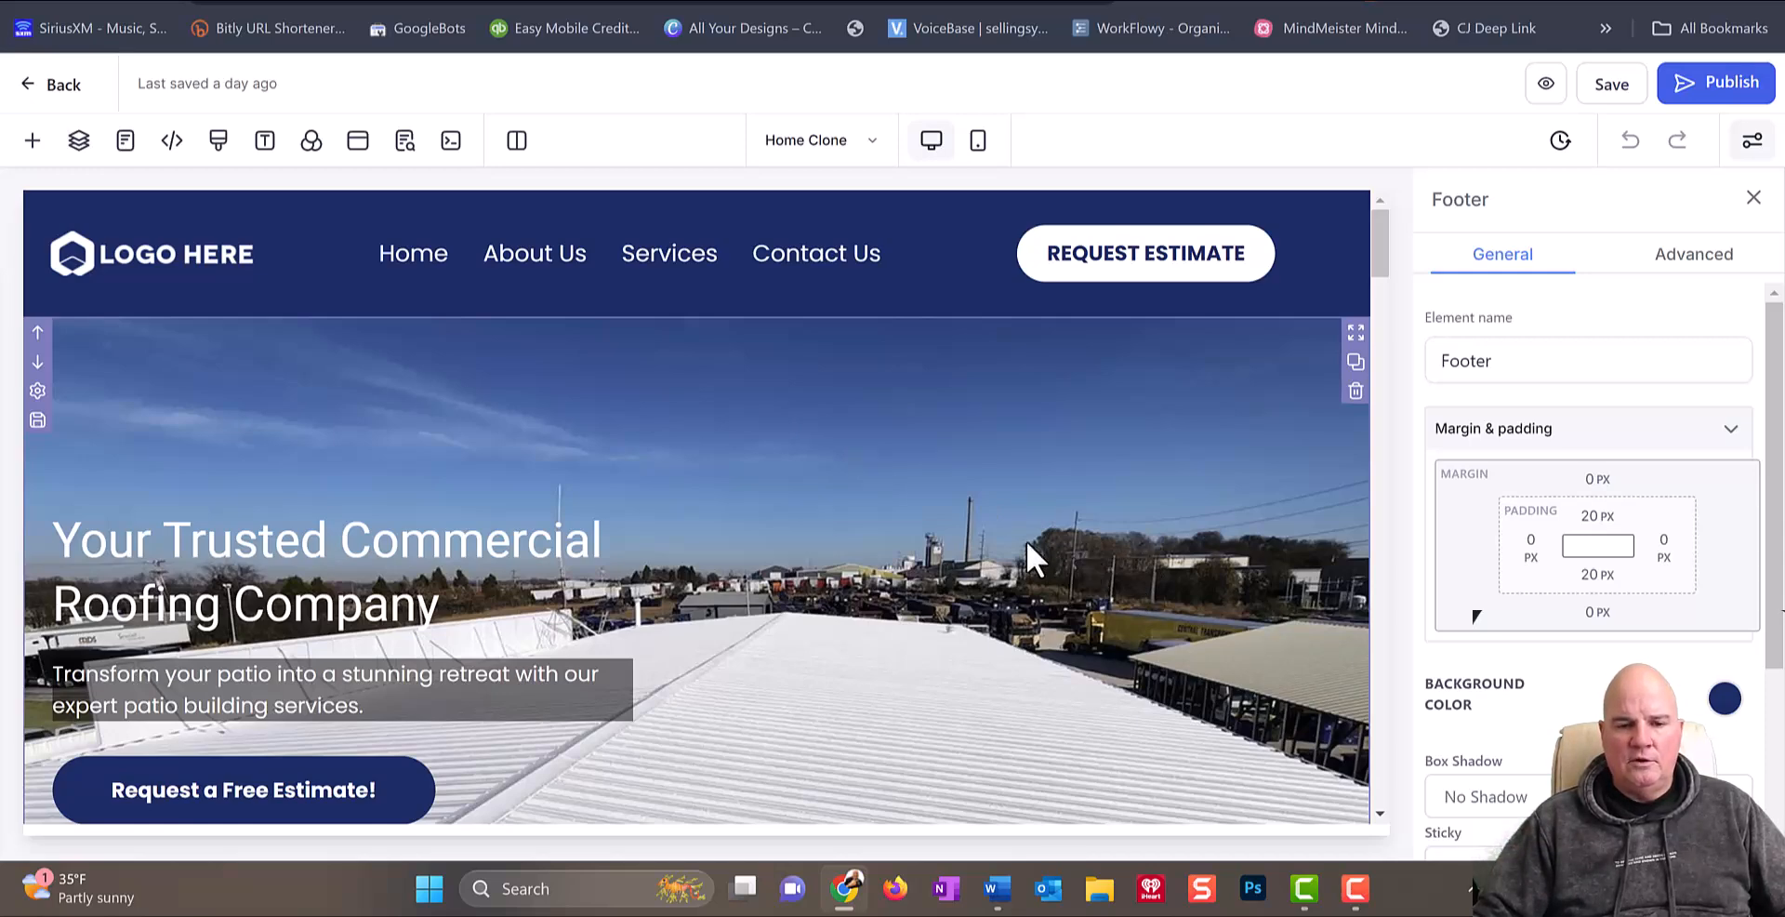
# Step: Look through the Home page template, check it against ChatGPT's list of roofing search terms, and return to the page editor
pyautogui.scroll(-5, 1033, 522)
pyautogui.scroll(5, 1035, 515)
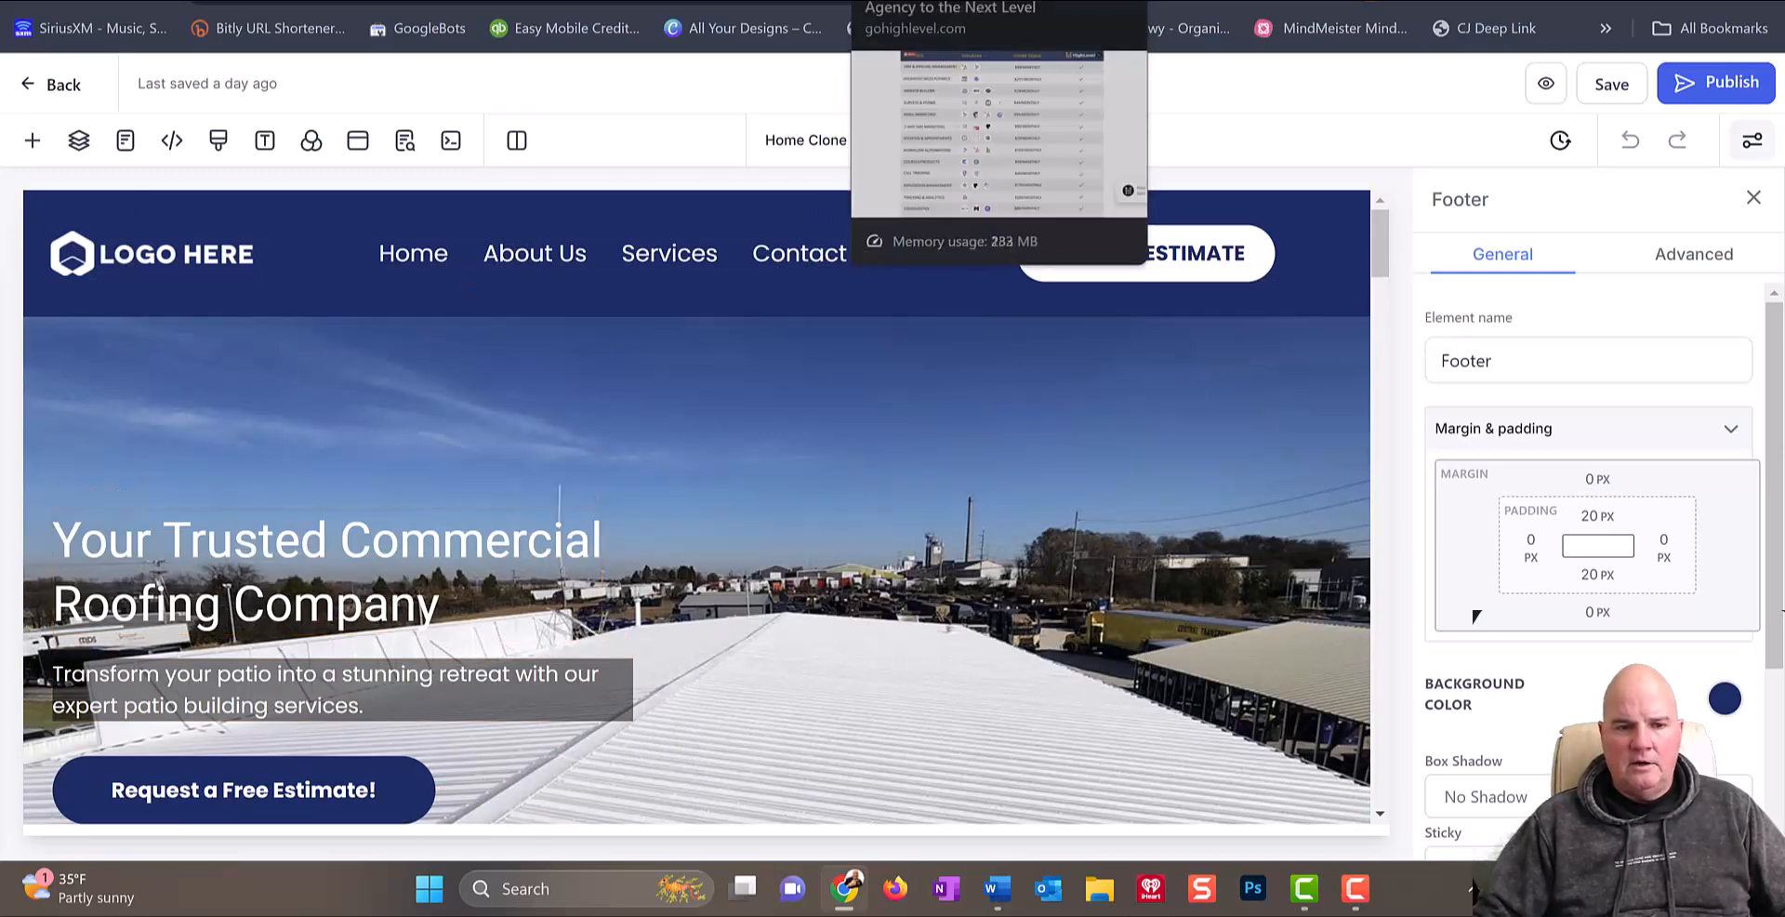
pyautogui.click(269, 1)
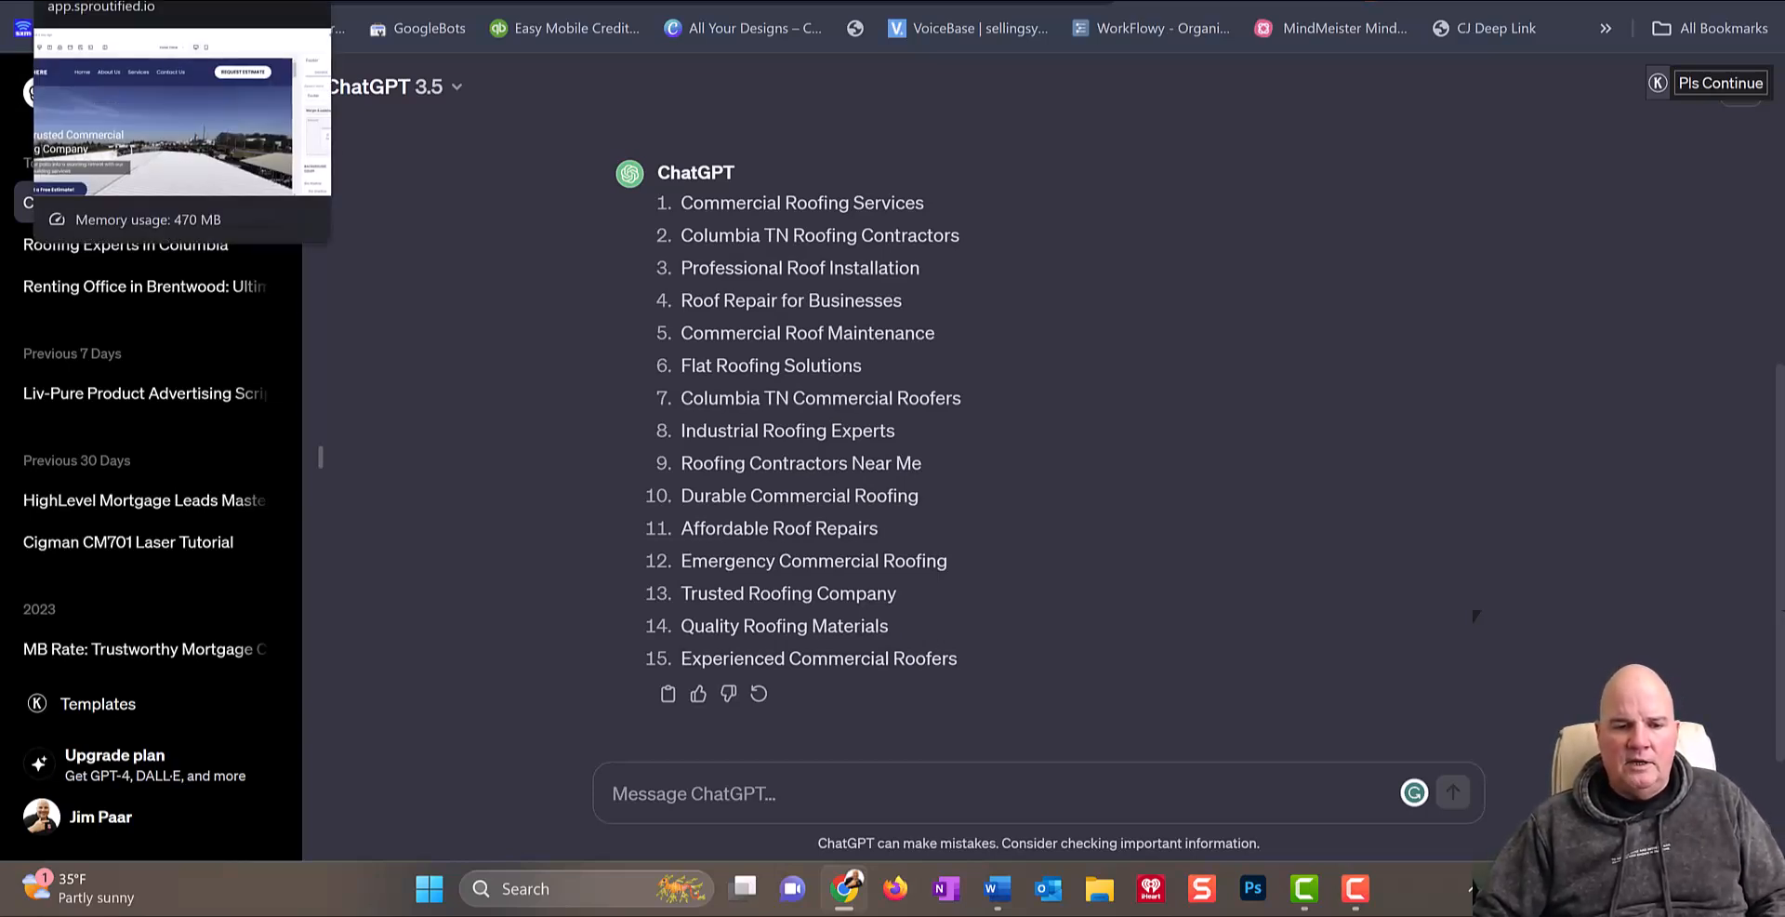
pyautogui.click(103, 2)
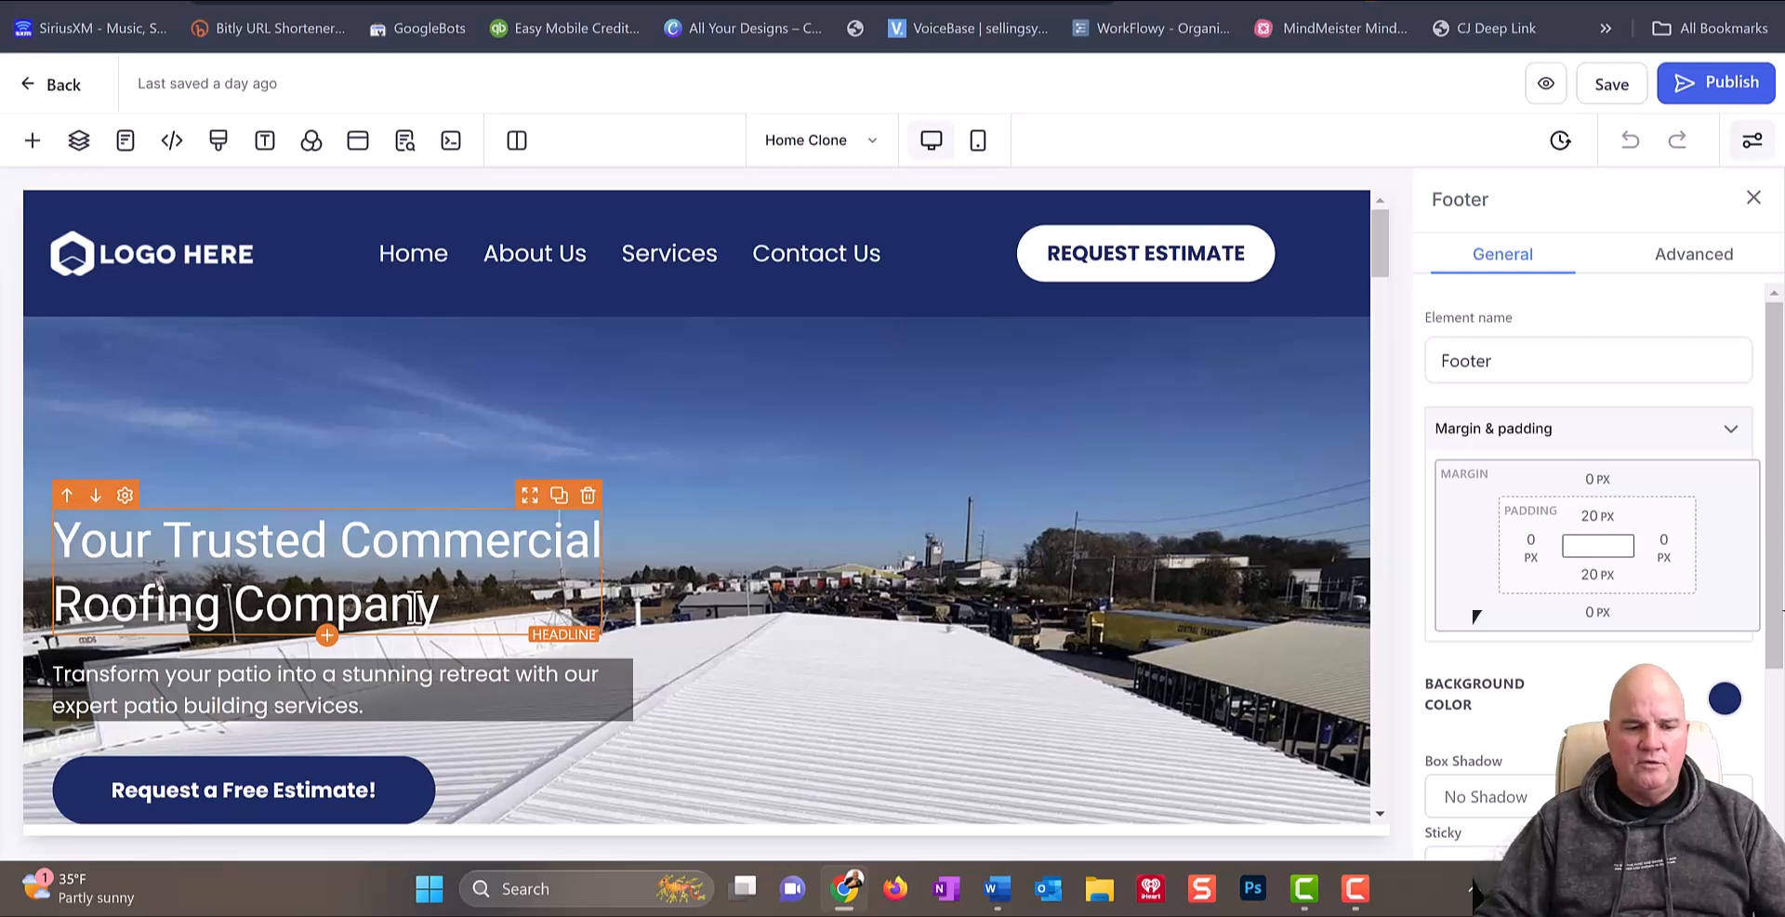
# Step: Change the hero headline to "Your Trusted Commercial Roofing Columbia TN Company"
pyautogui.moveTo(440, 606); pyautogui.dragTo(249, 604)
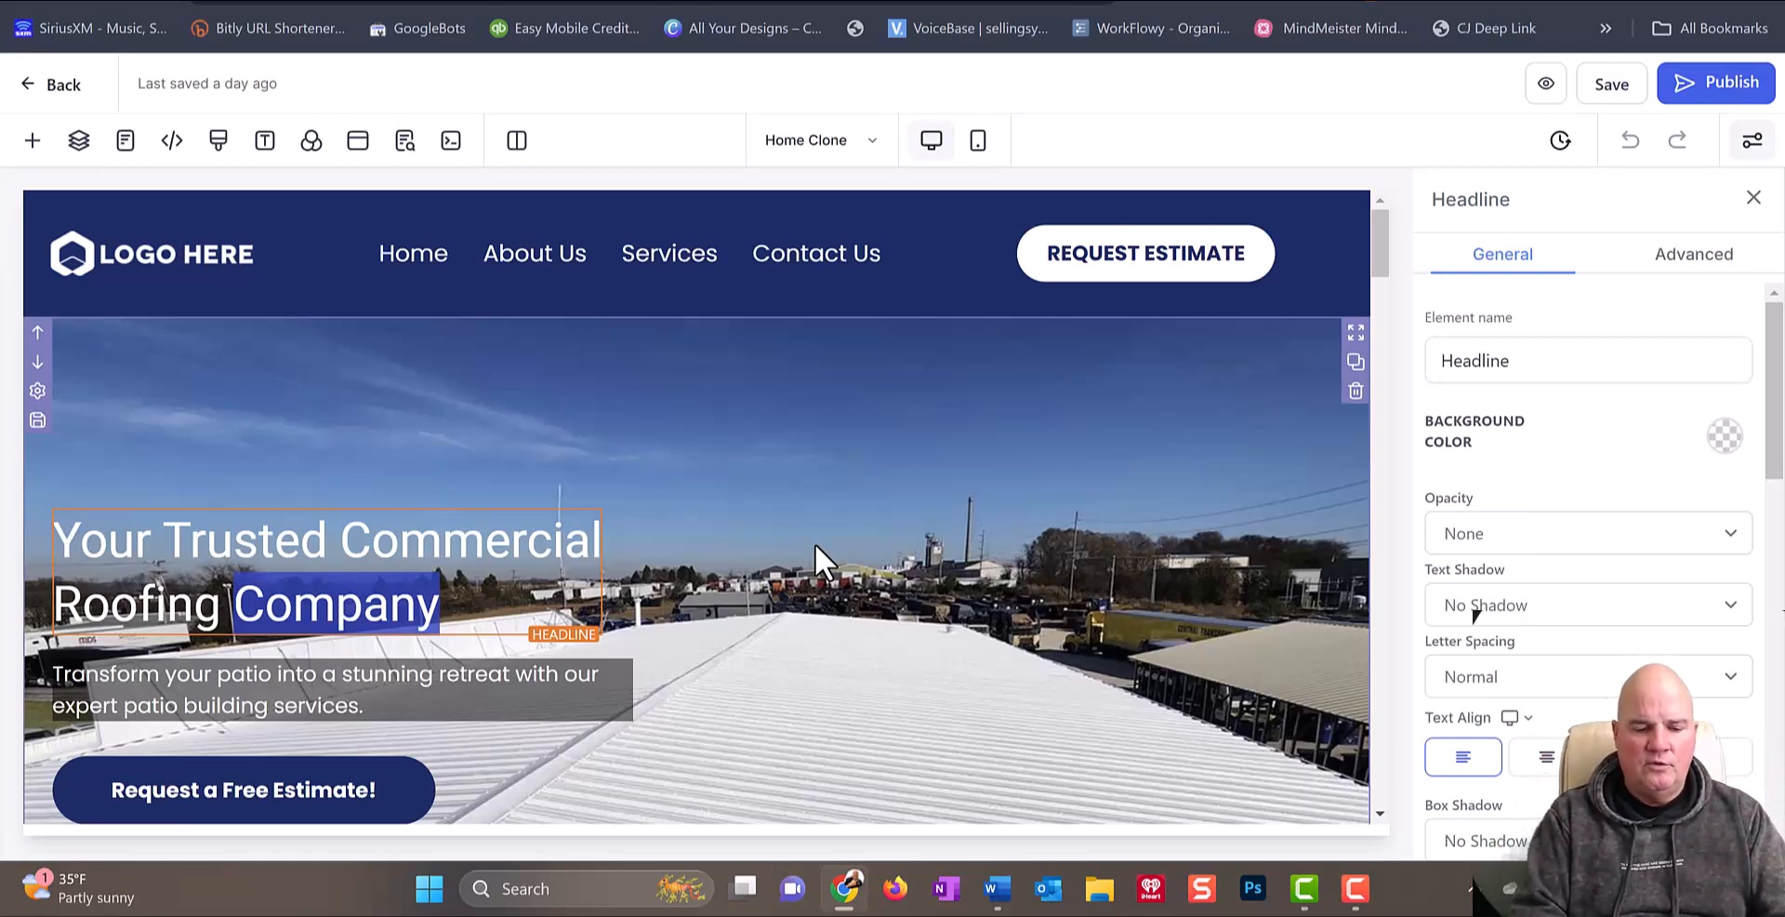
pyautogui.write('Columbi')
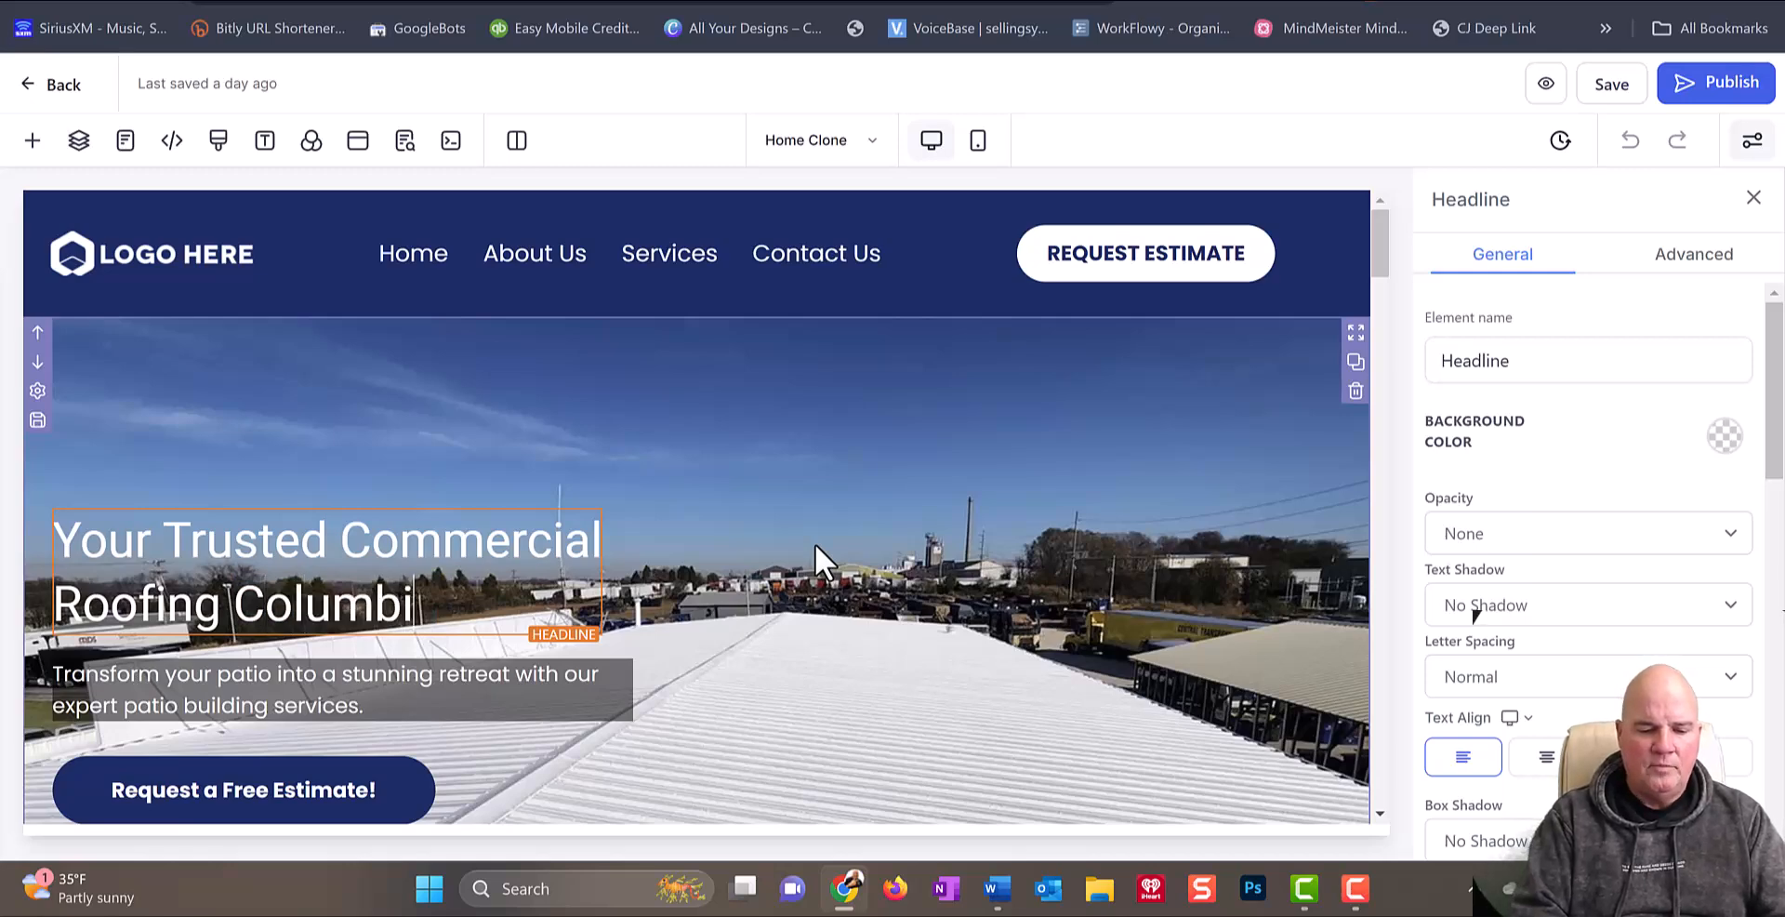
pyautogui.write('a TN')
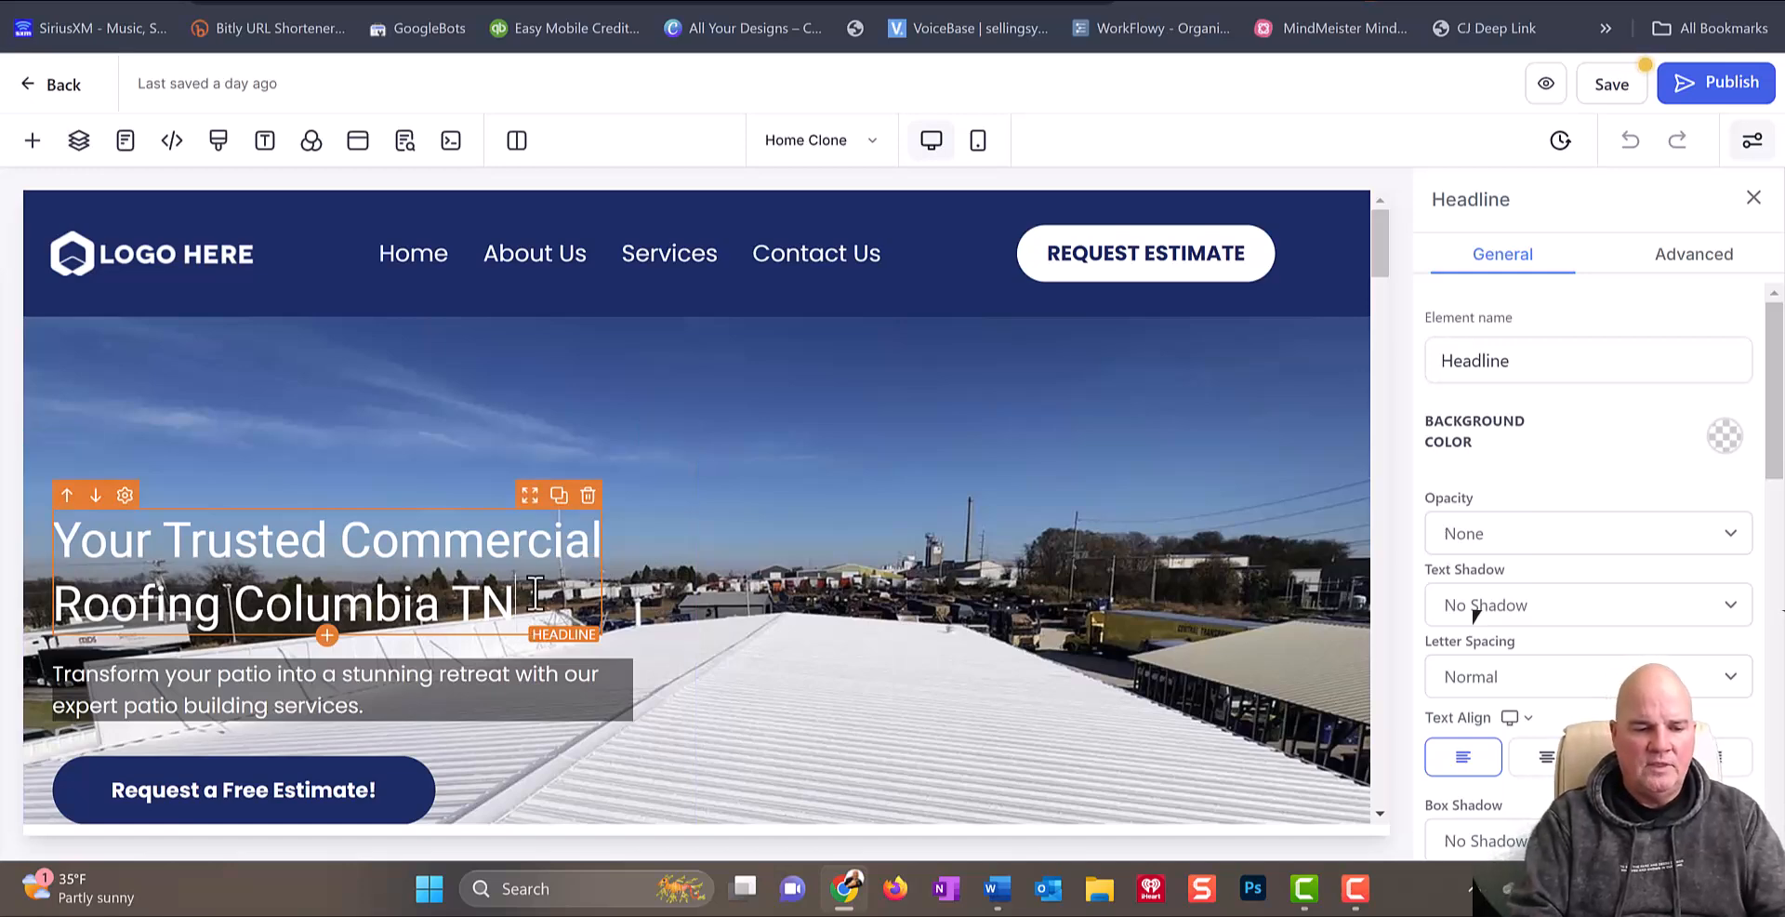
pyautogui.write('Company')
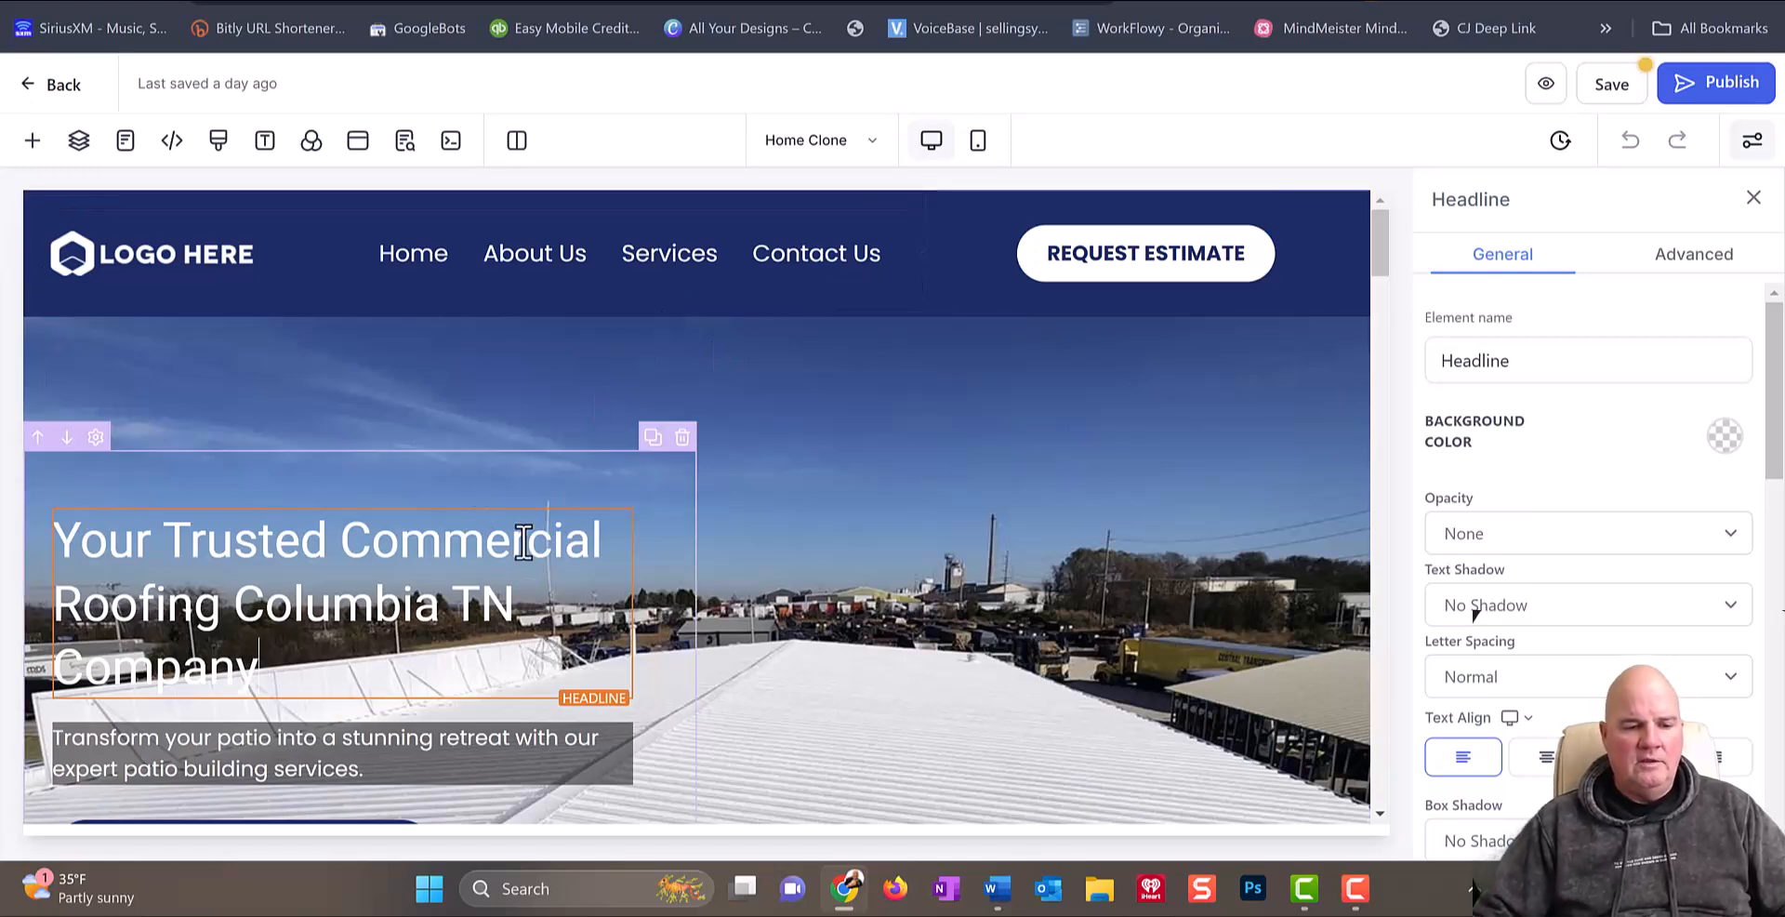
pyautogui.moveTo(529, 605); pyautogui.dragTo(339, 544)
pyautogui.click(815, 479)
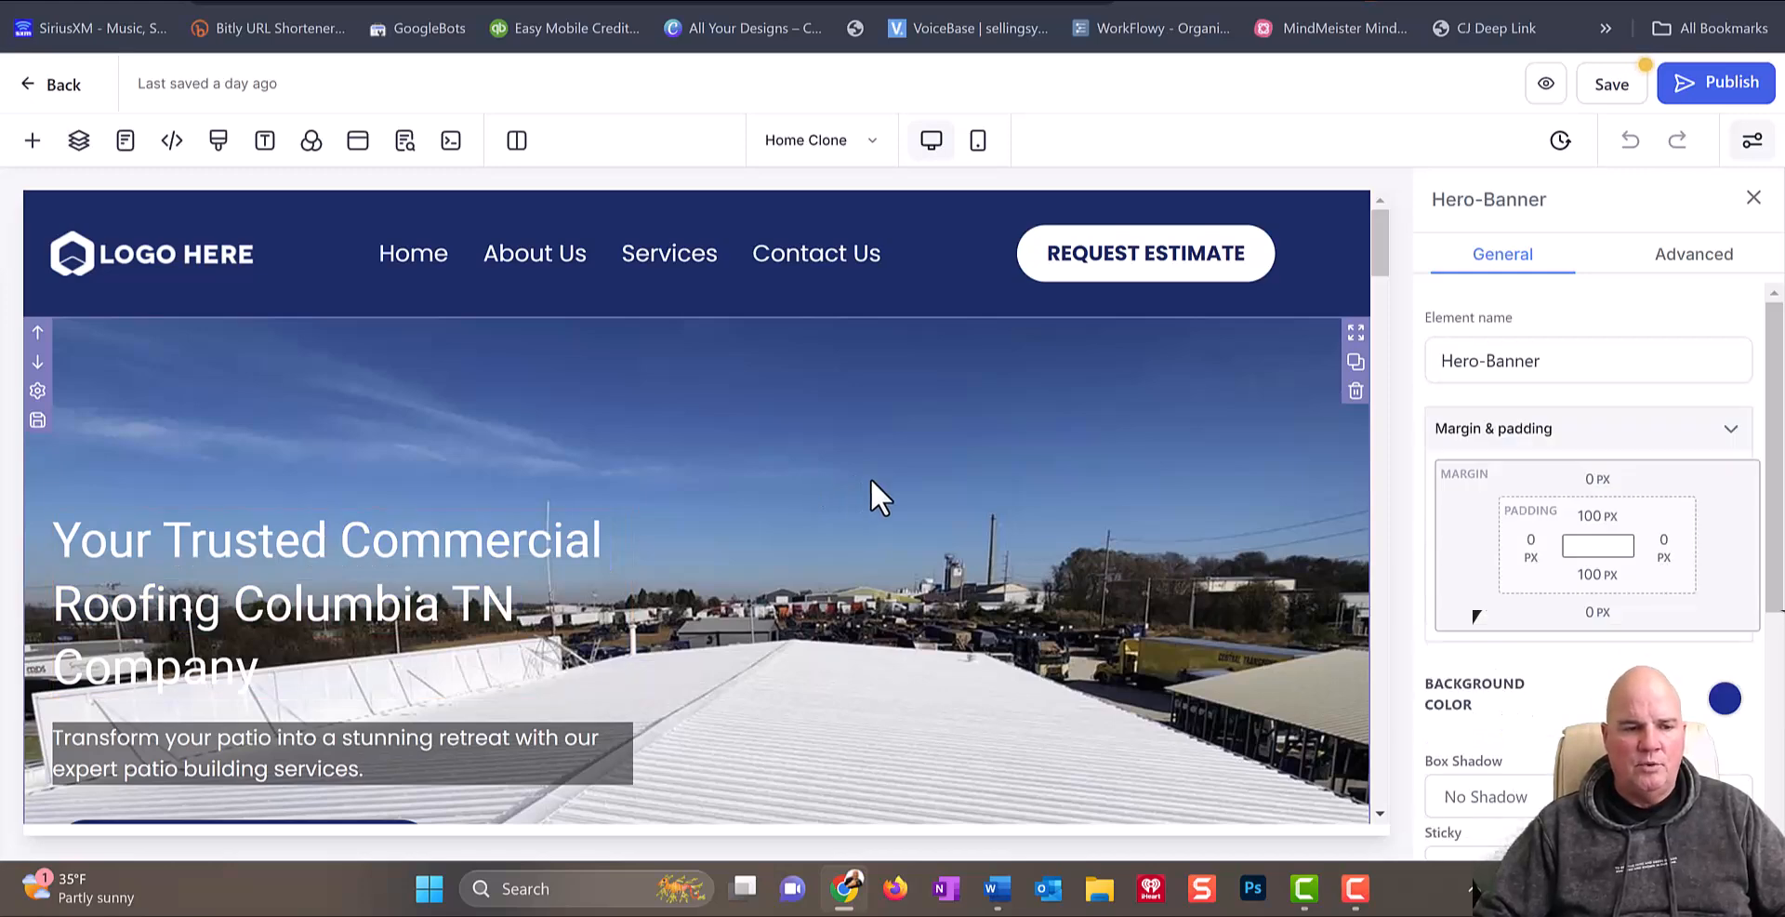
pyautogui.scroll(-6, 870, 478)
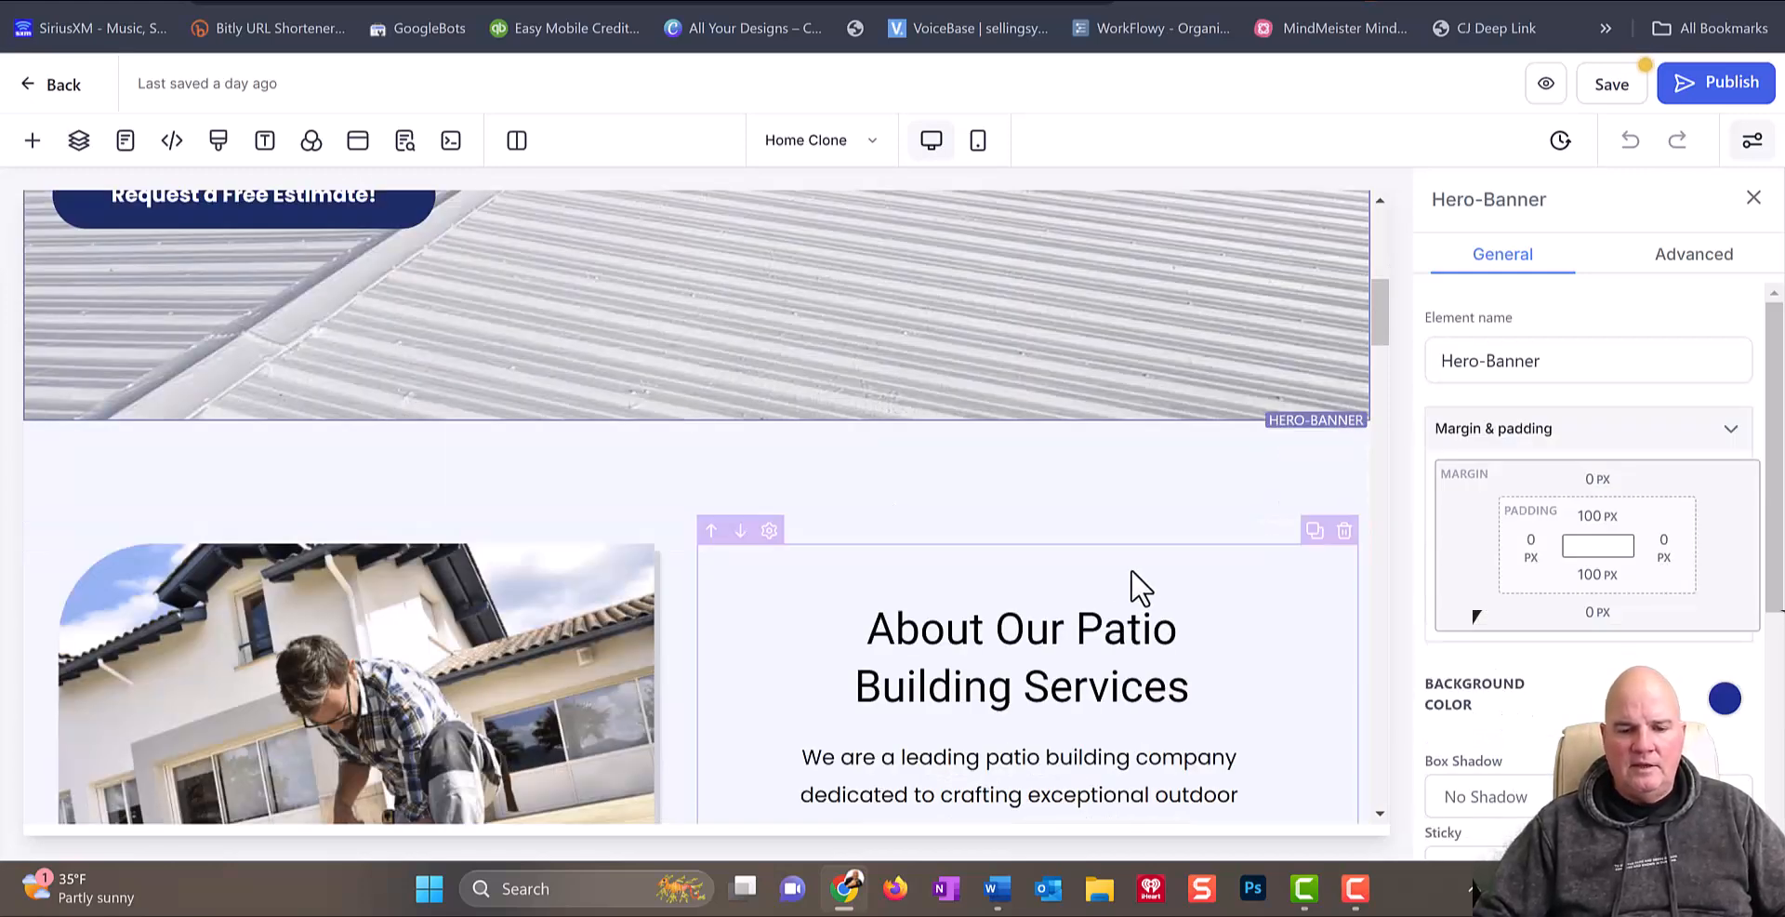
# Step: Switch to the Google results for commercial roofing elkton ky and examine the sponsored, local business and organic listings for Kirkman Commercial Roofing
pyautogui.click(829, 0)
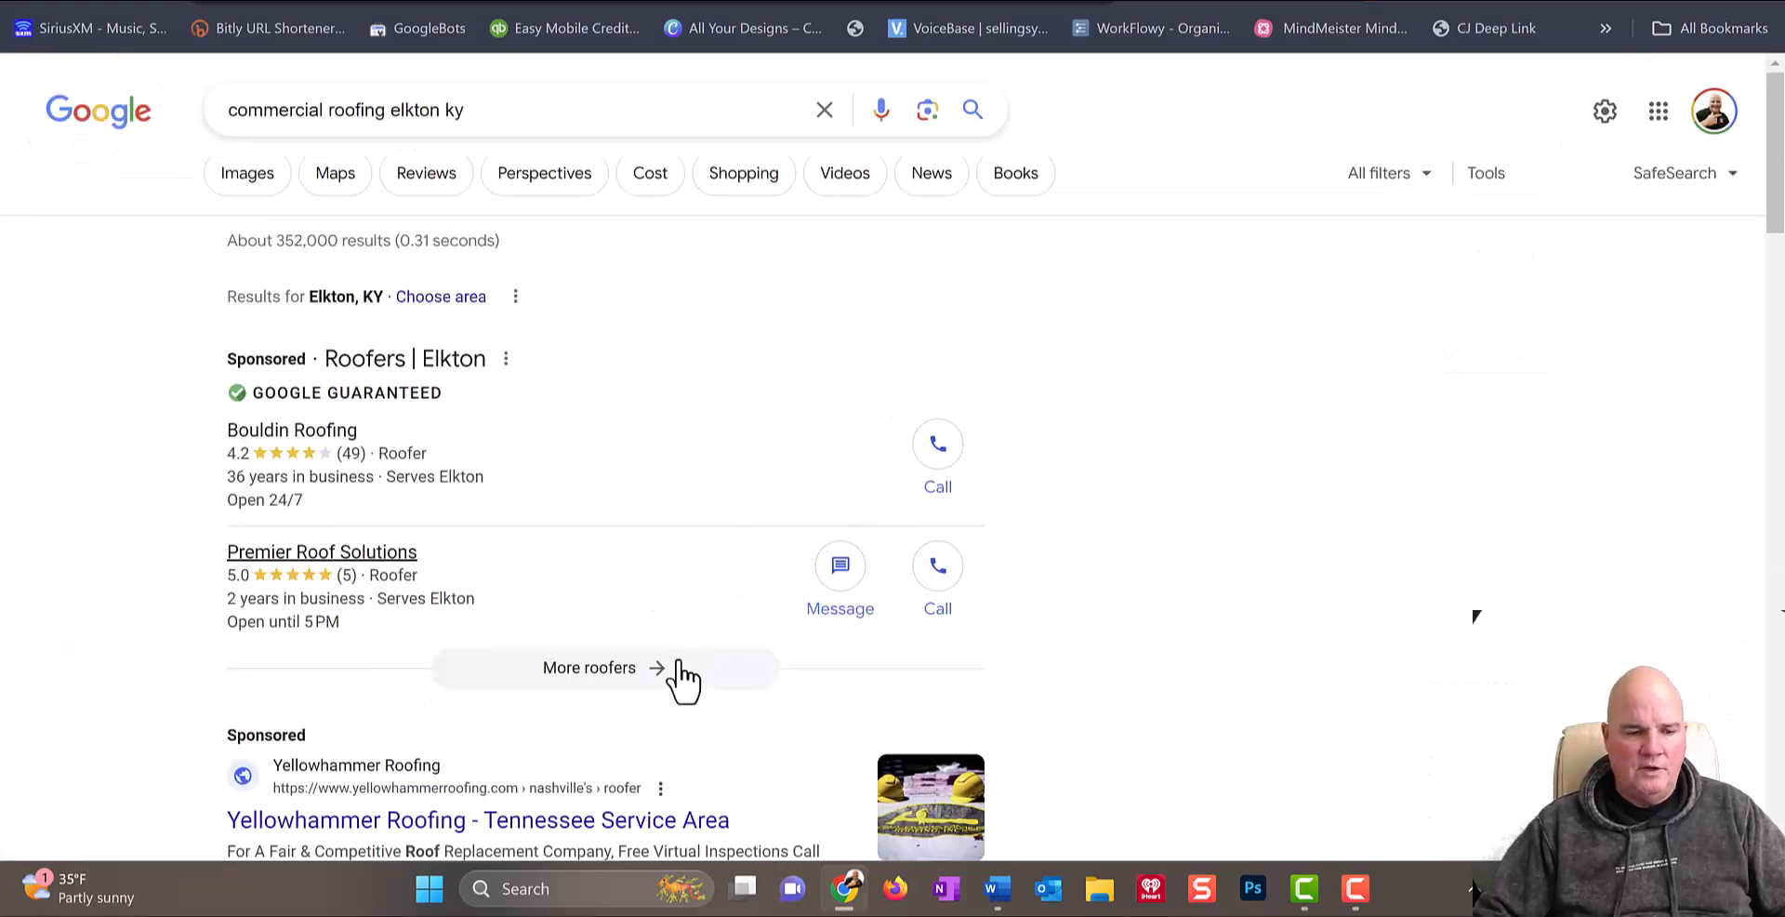
pyautogui.scroll(-6, 683, 679)
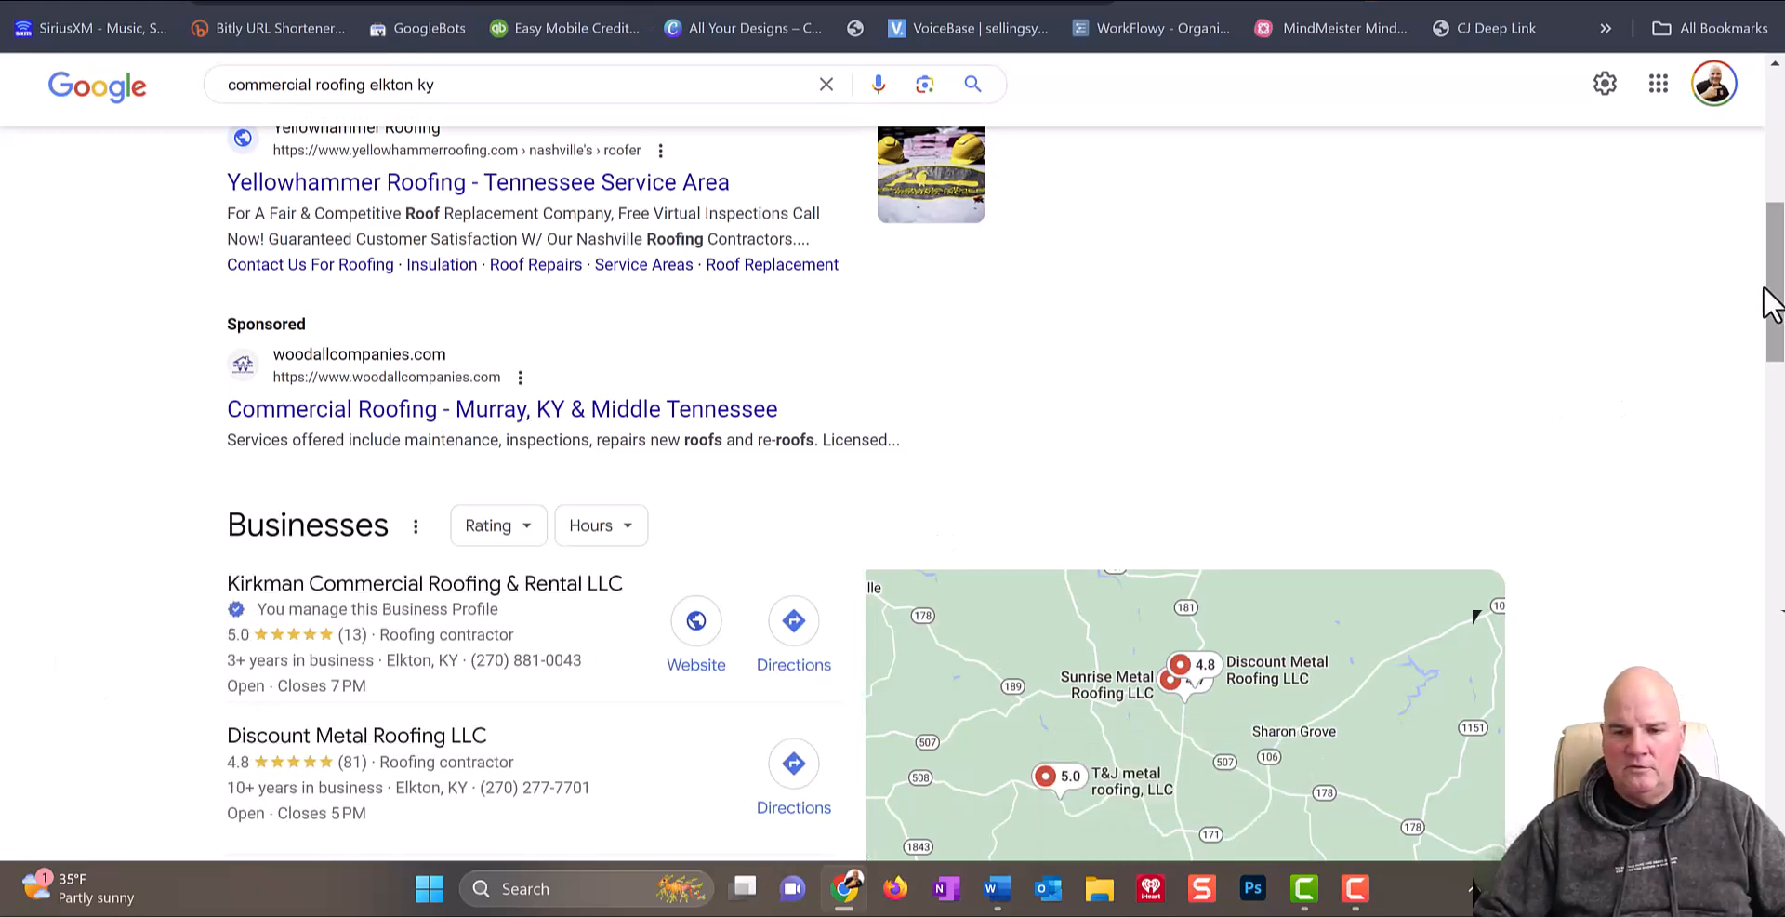
pyautogui.moveTo(1778, 296); pyautogui.dragTo(1777, 392)
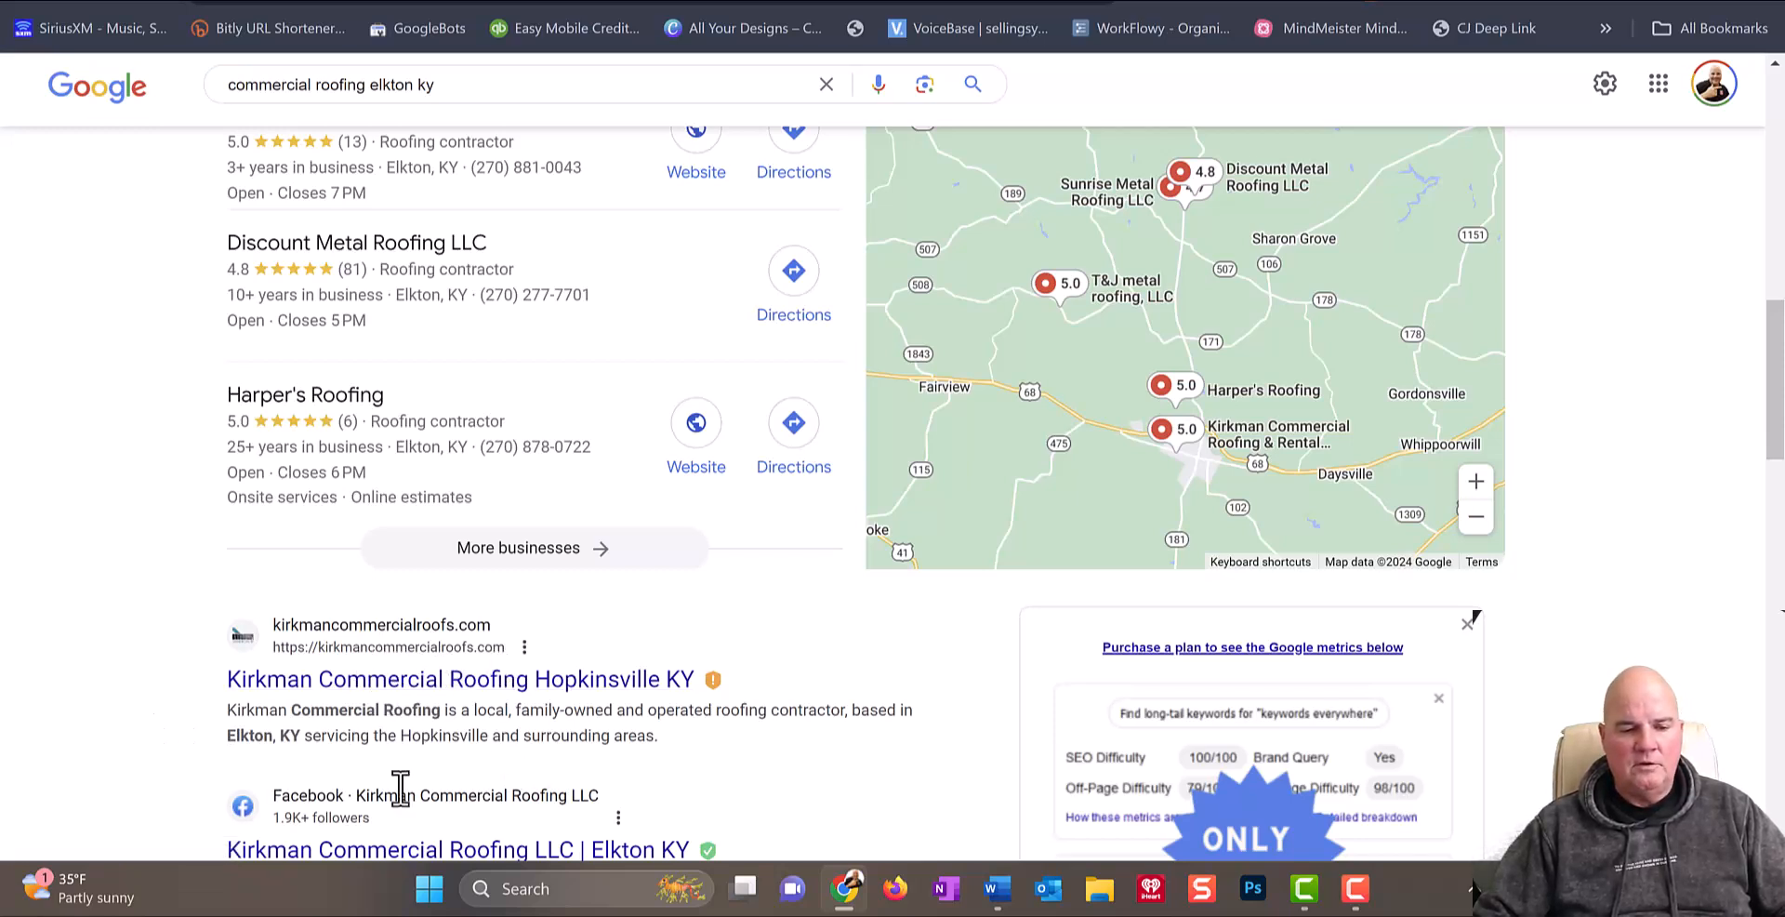
pyautogui.scroll(-7, 172, 507)
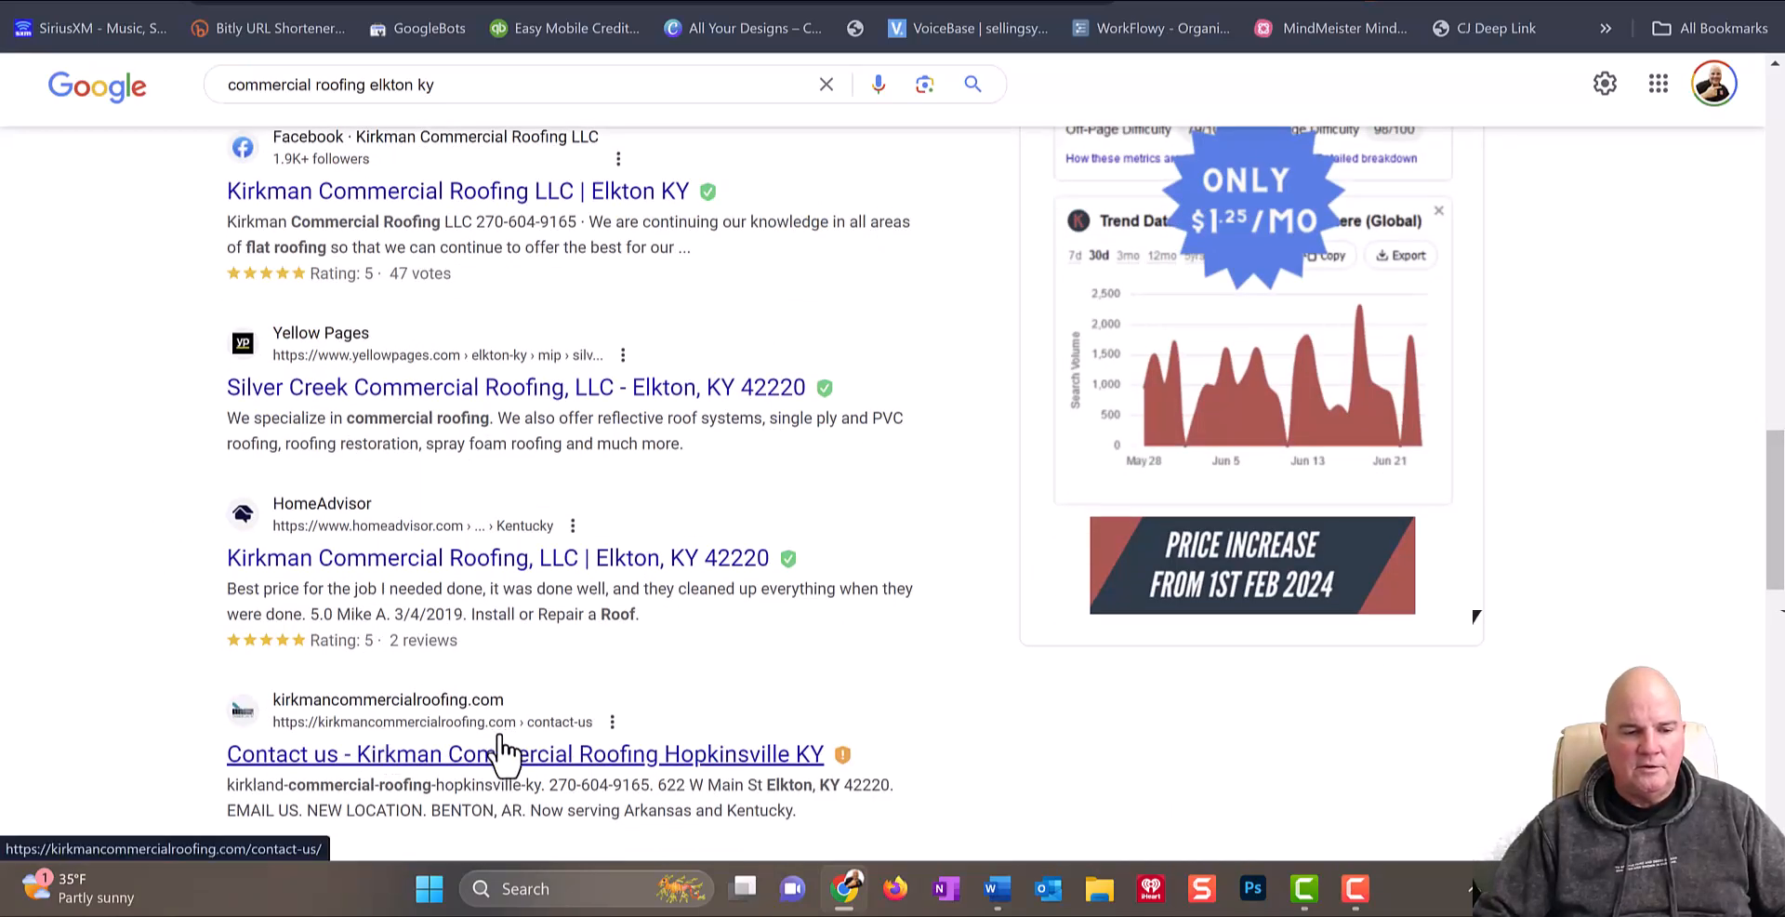
pyautogui.scroll(15, 790, 599)
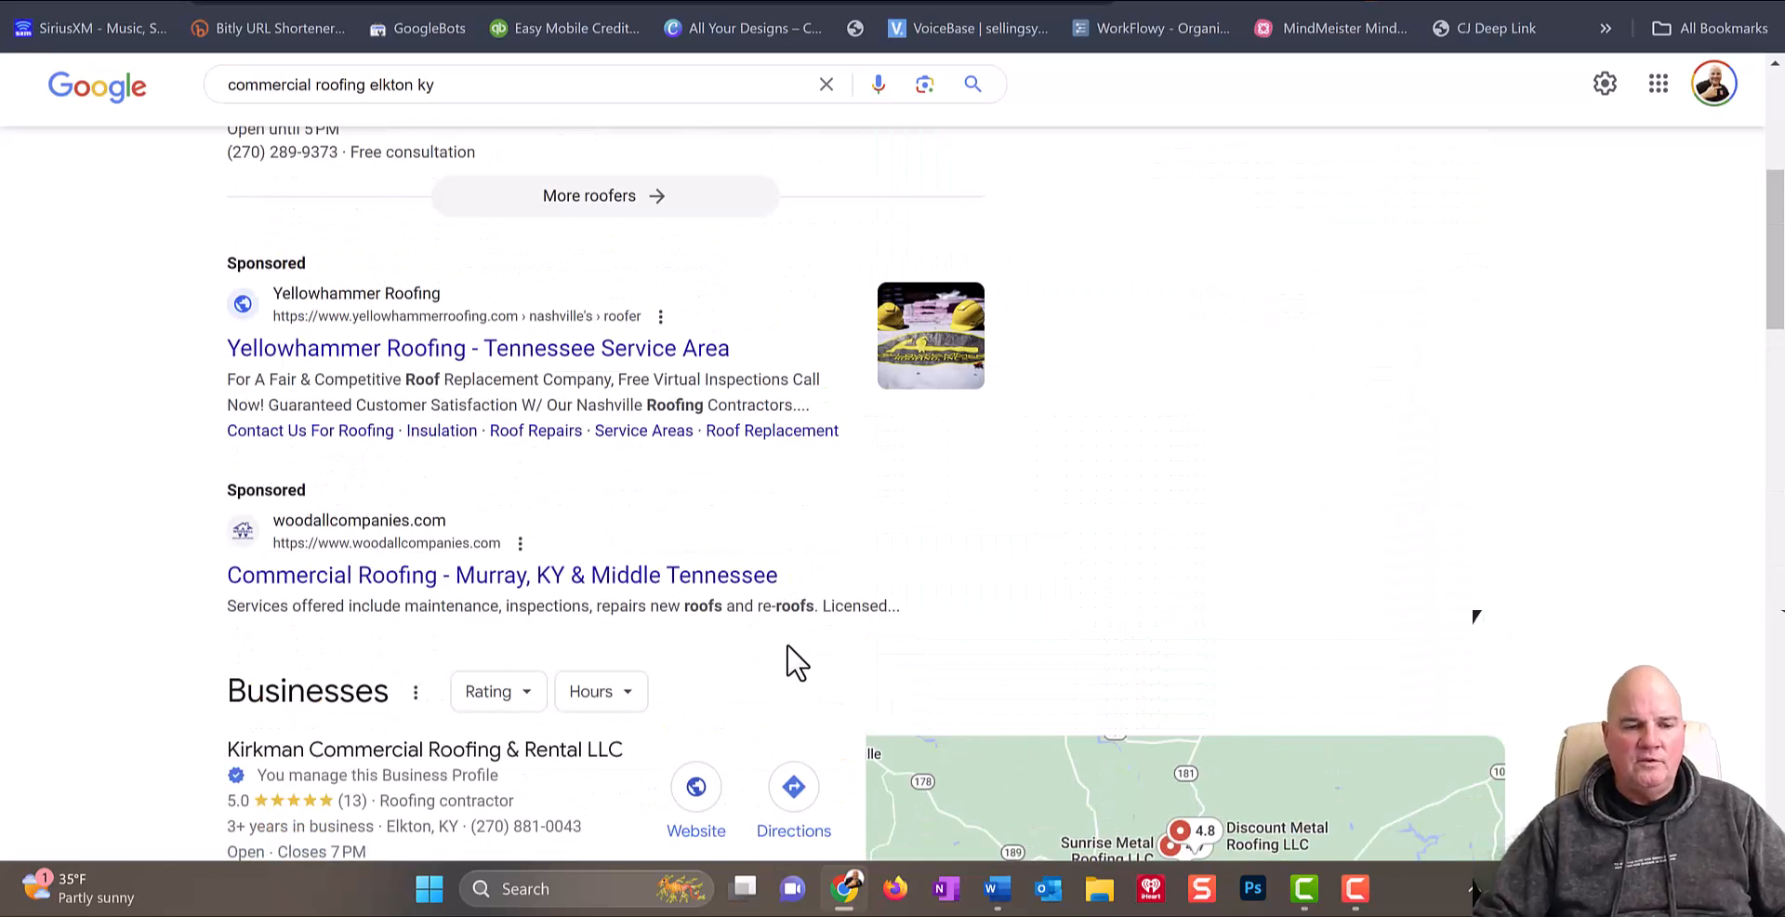
pyautogui.scroll(-7, 790, 656)
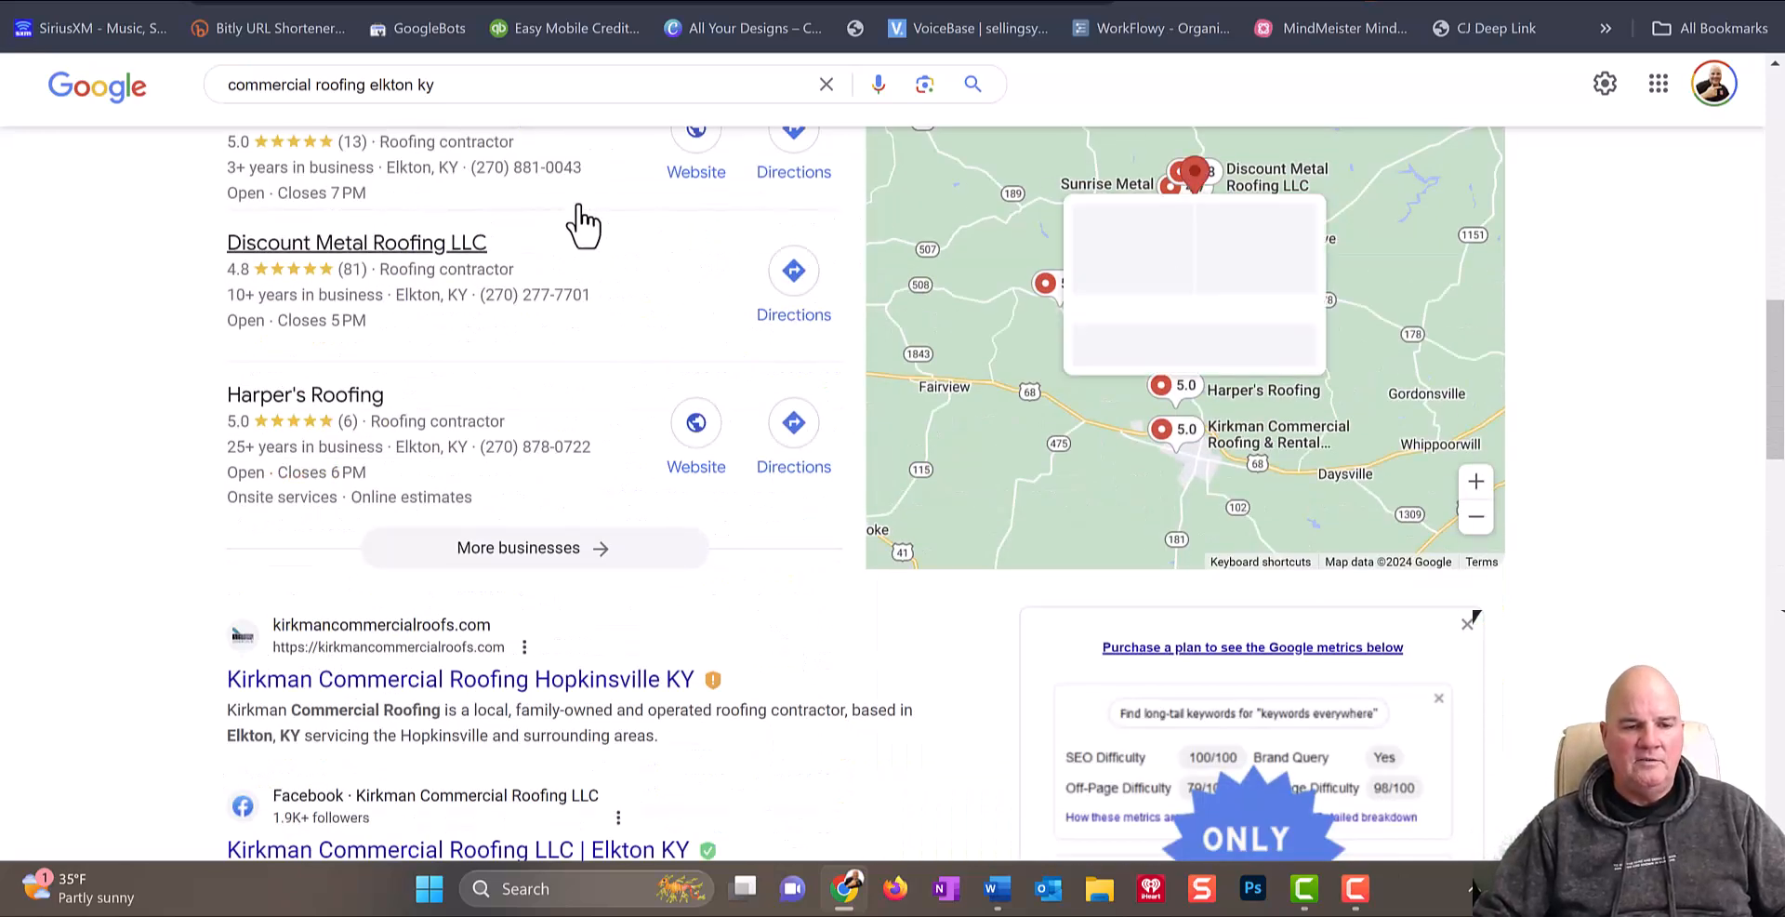
pyautogui.scroll(-7, 51, 632)
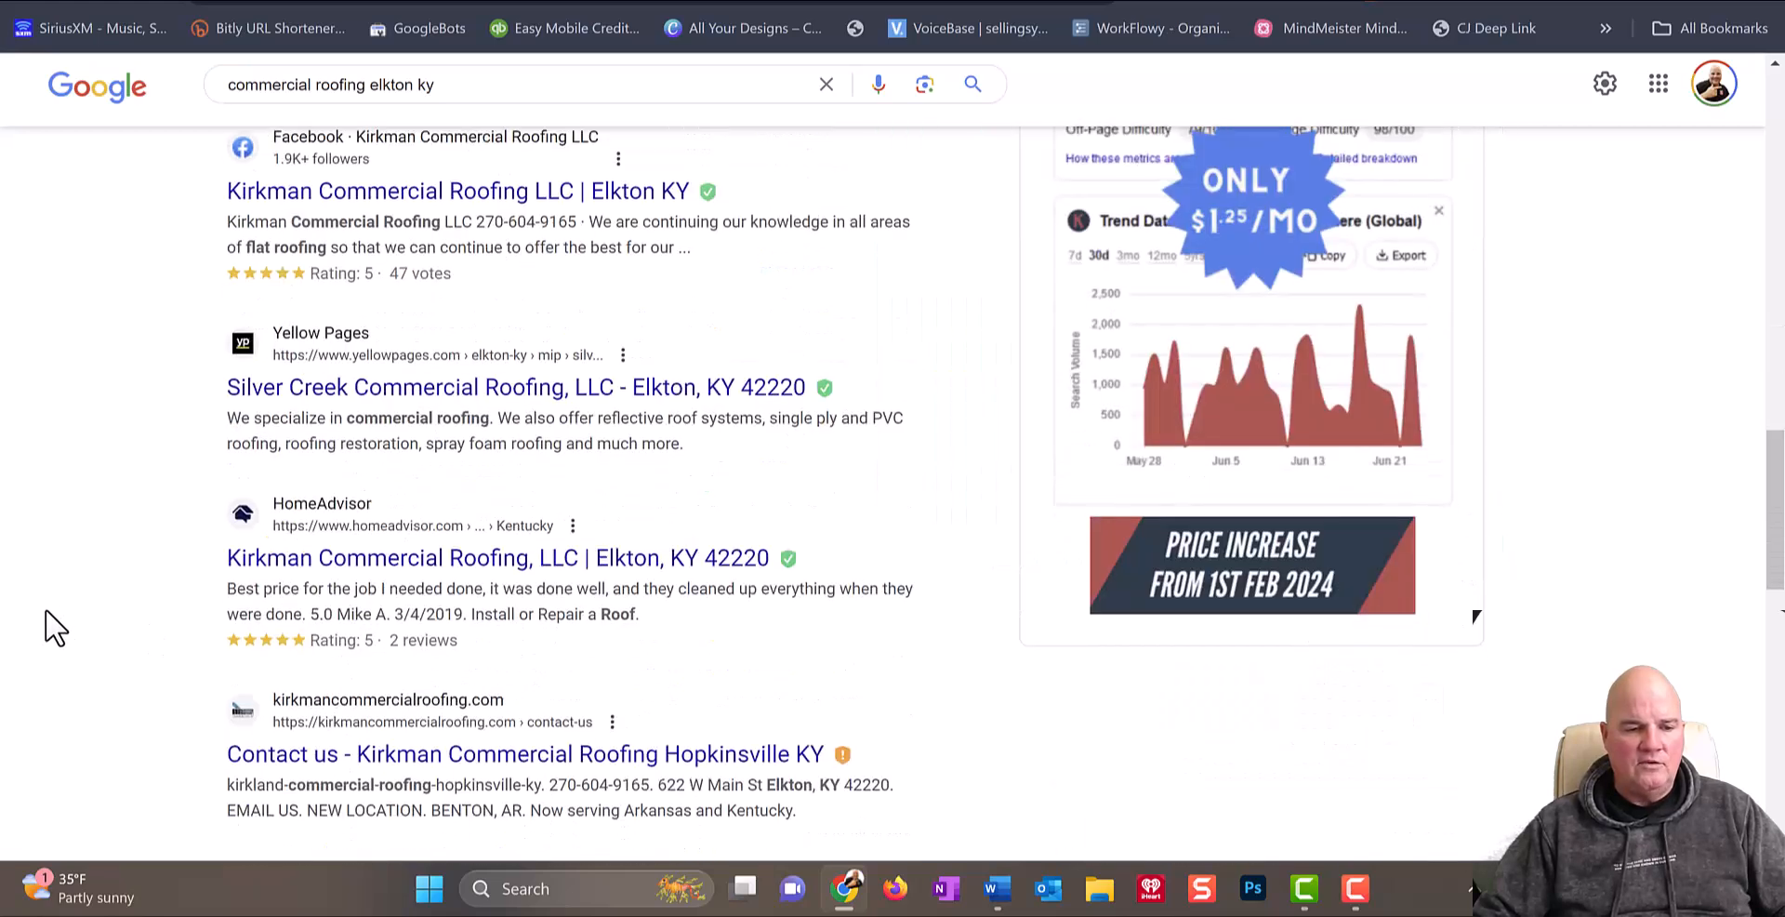
pyautogui.scroll(-7, 51, 616)
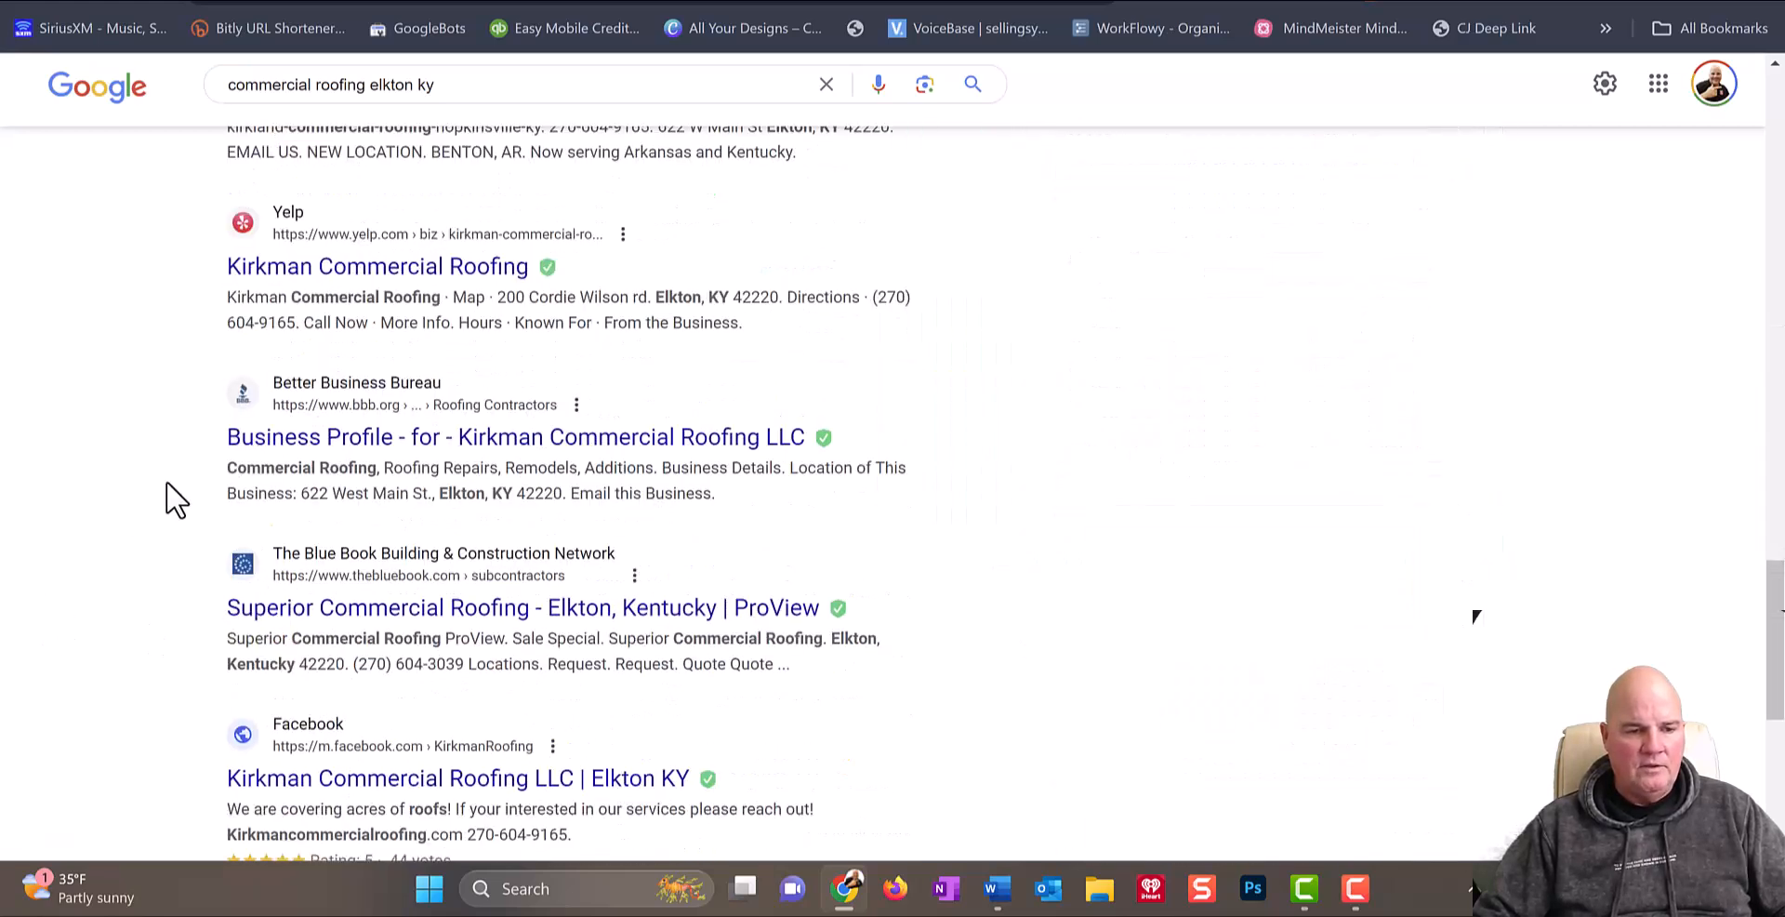
# Step: Examine the remaining organic, sponsored and related-search entries in the Google results for commercial roofing elkton ky
pyautogui.scroll(-6, 387, 730)
pyautogui.scroll(7, 381, 595)
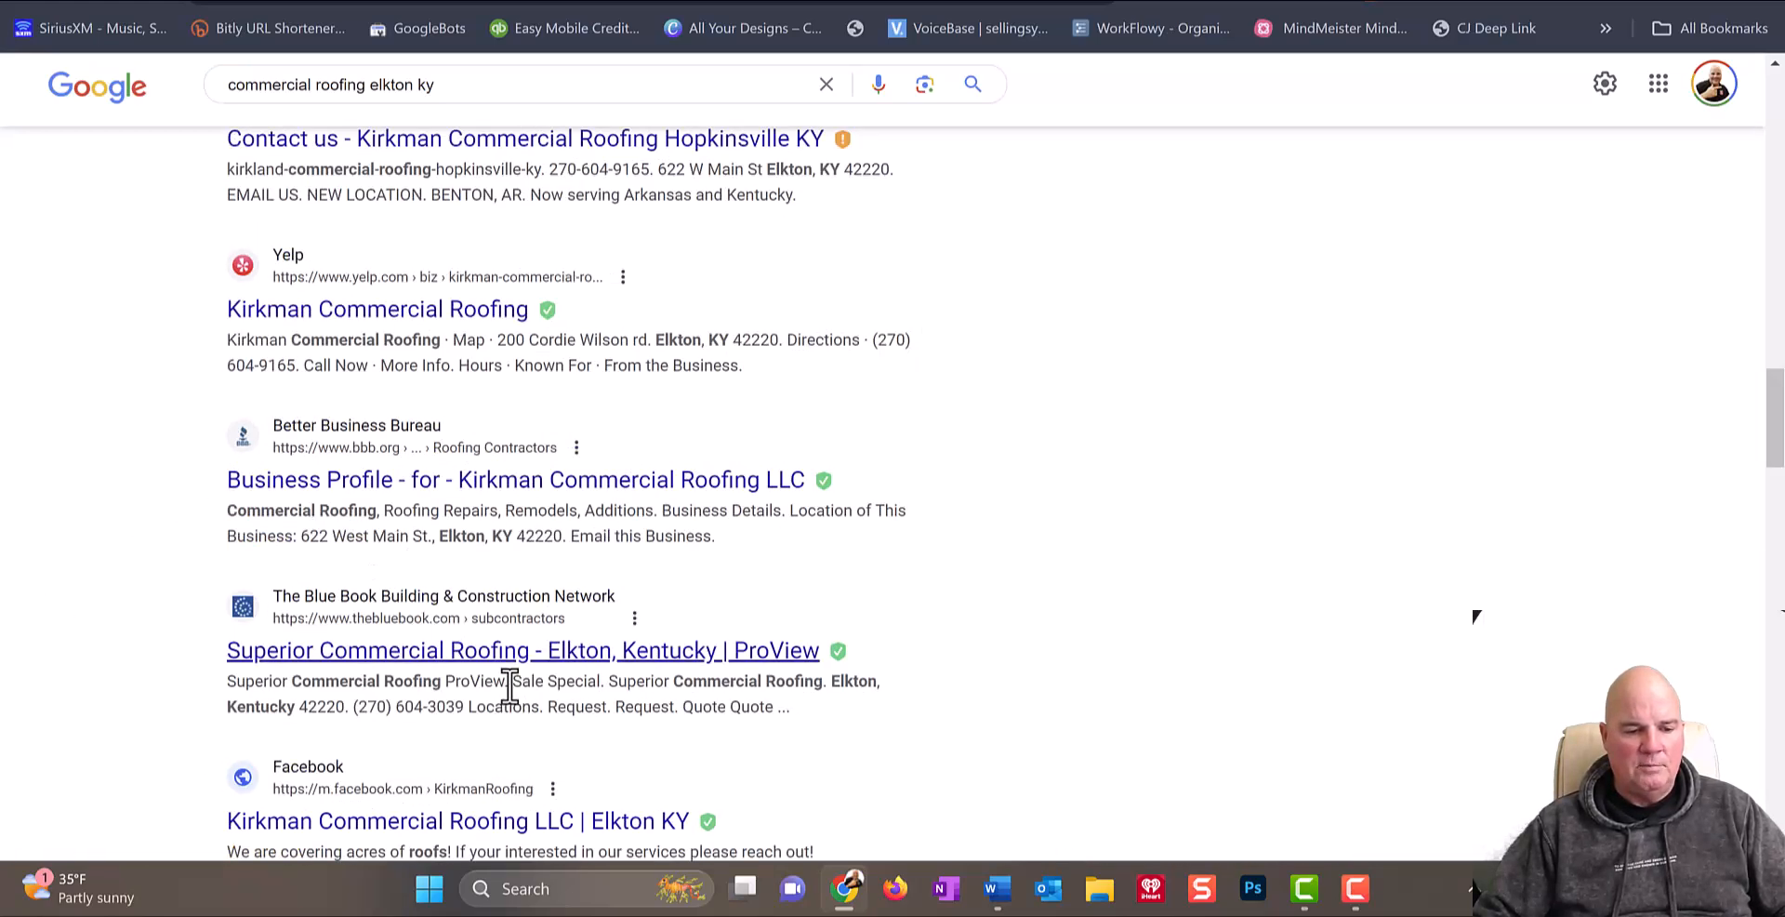
pyautogui.scroll(-7, 507, 697)
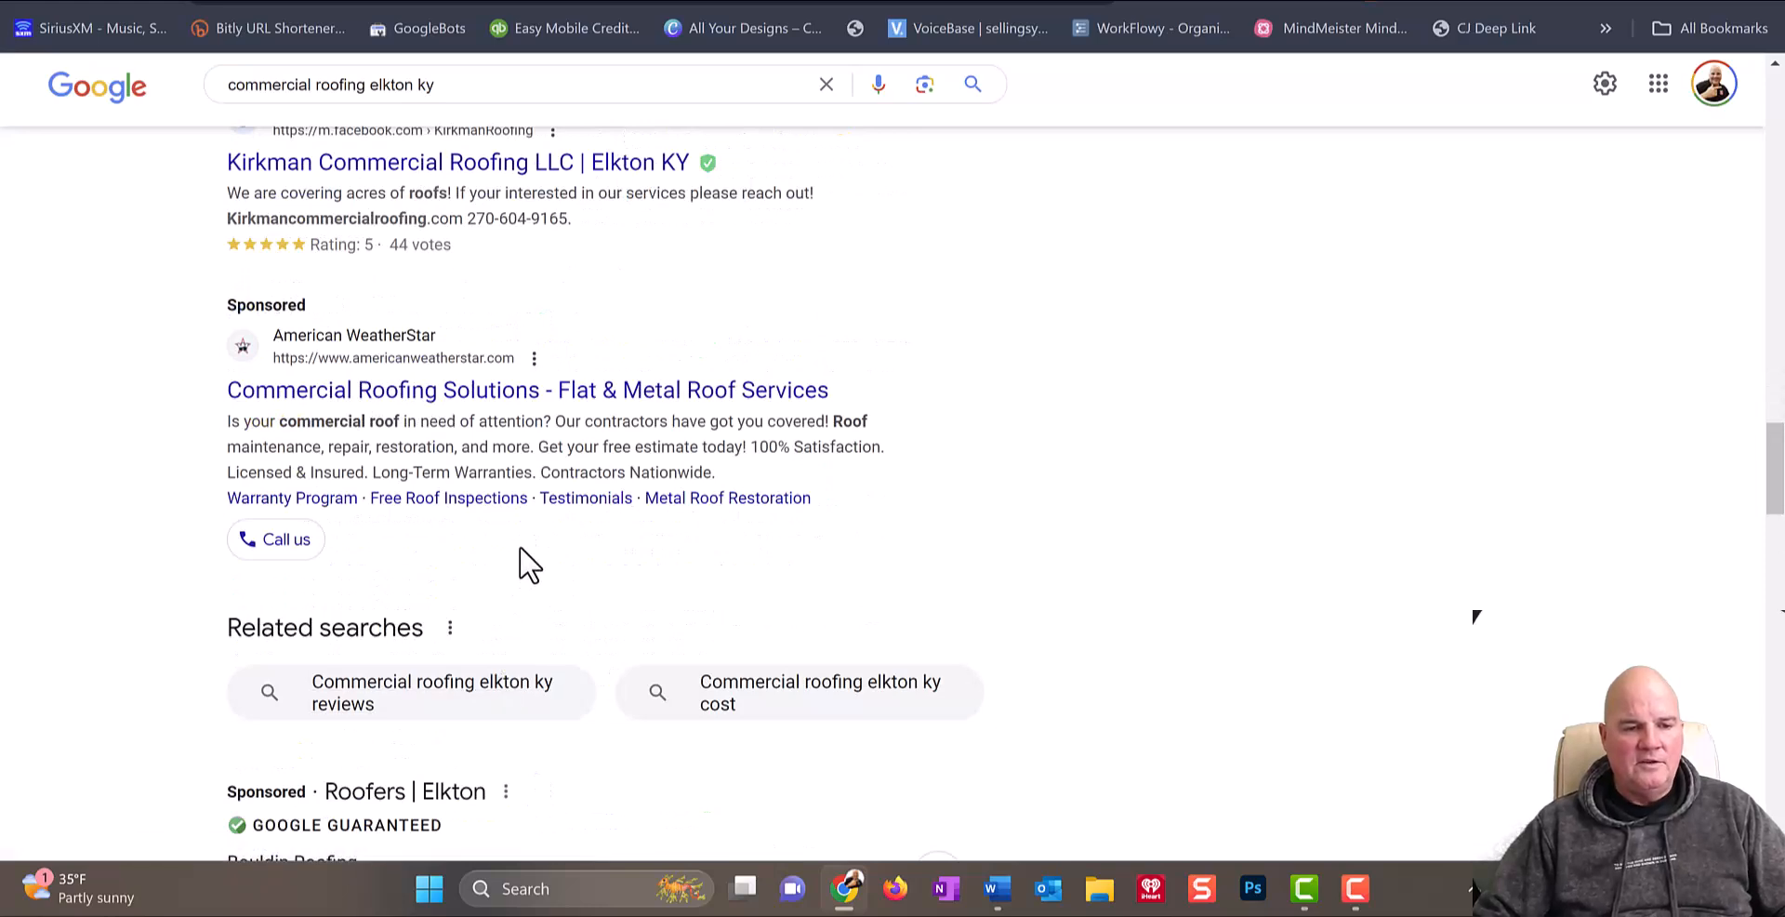
pyautogui.scroll(20, 539, 567)
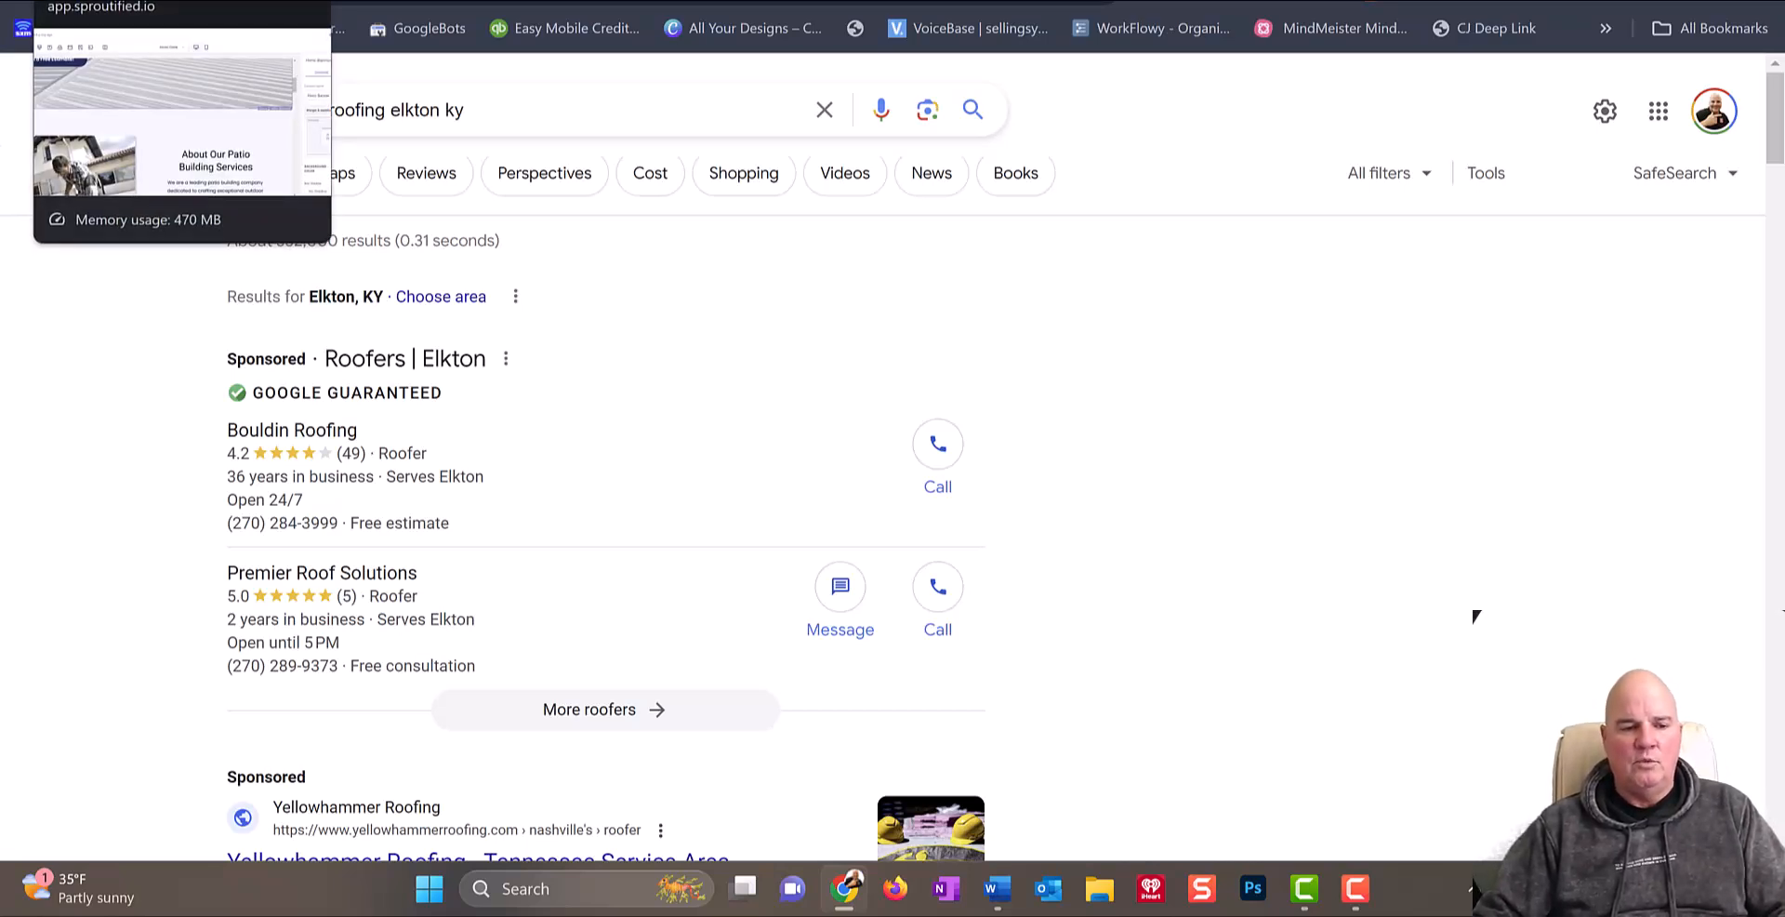
# Step: Switch to the Google results for commercial roofing columbia tn and compare the sponsored, local business and organic listings
pyautogui.scroll(-14, 1143, 399)
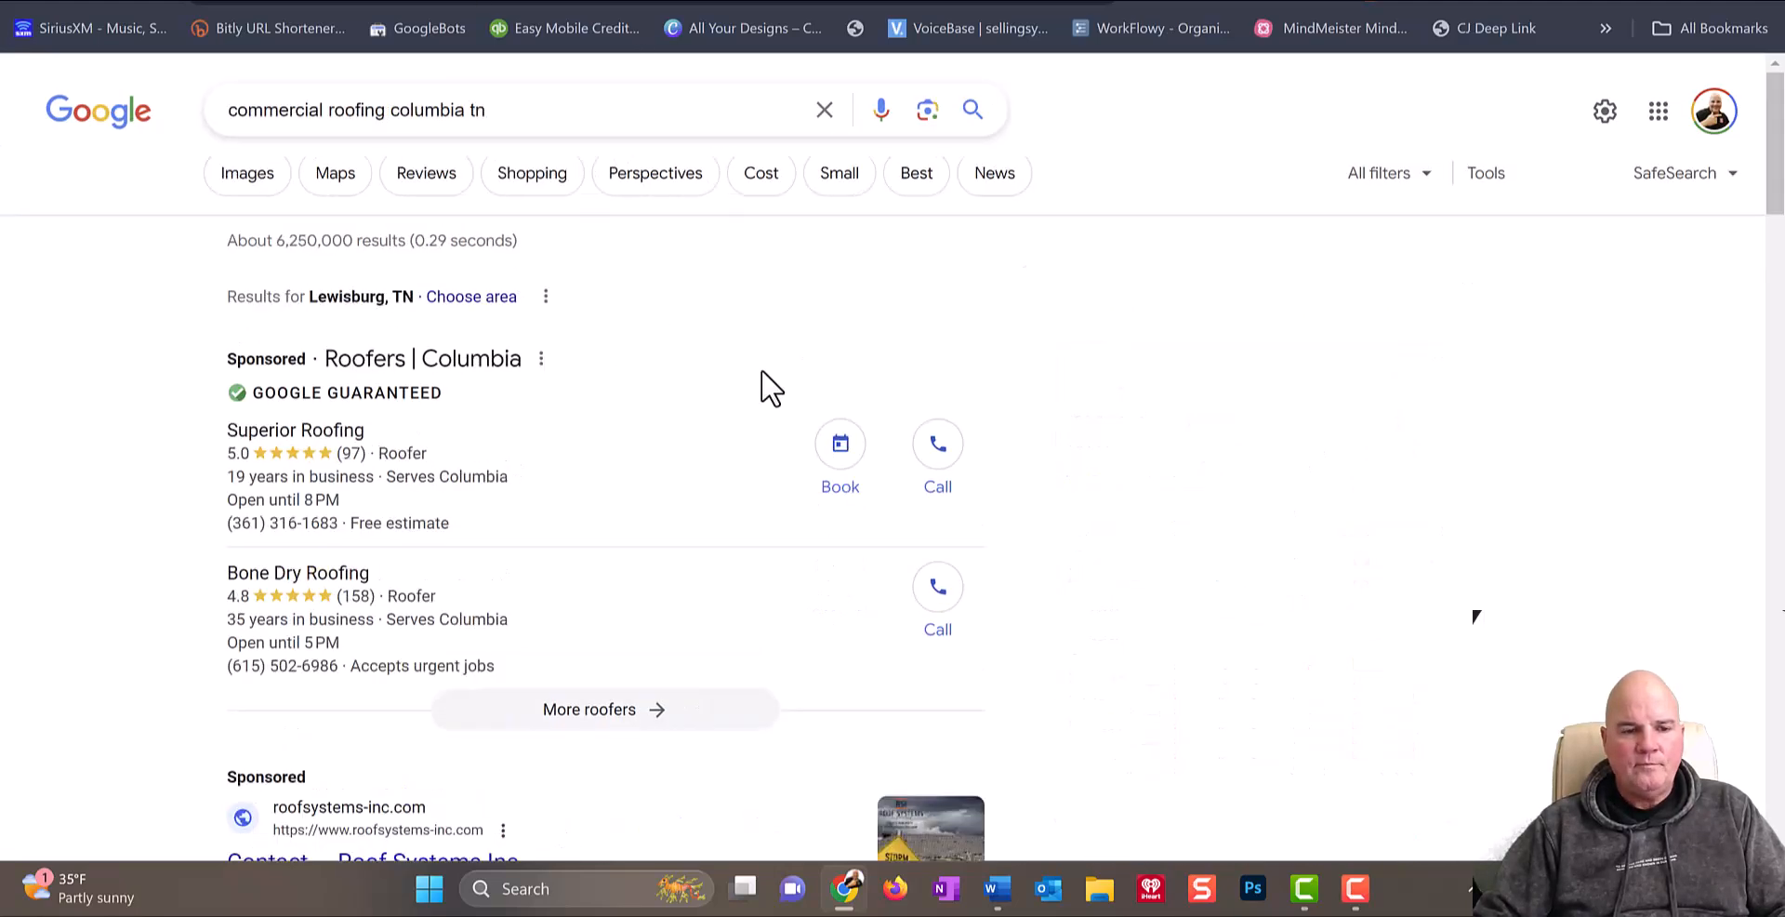
pyautogui.scroll(-12, 131, 618)
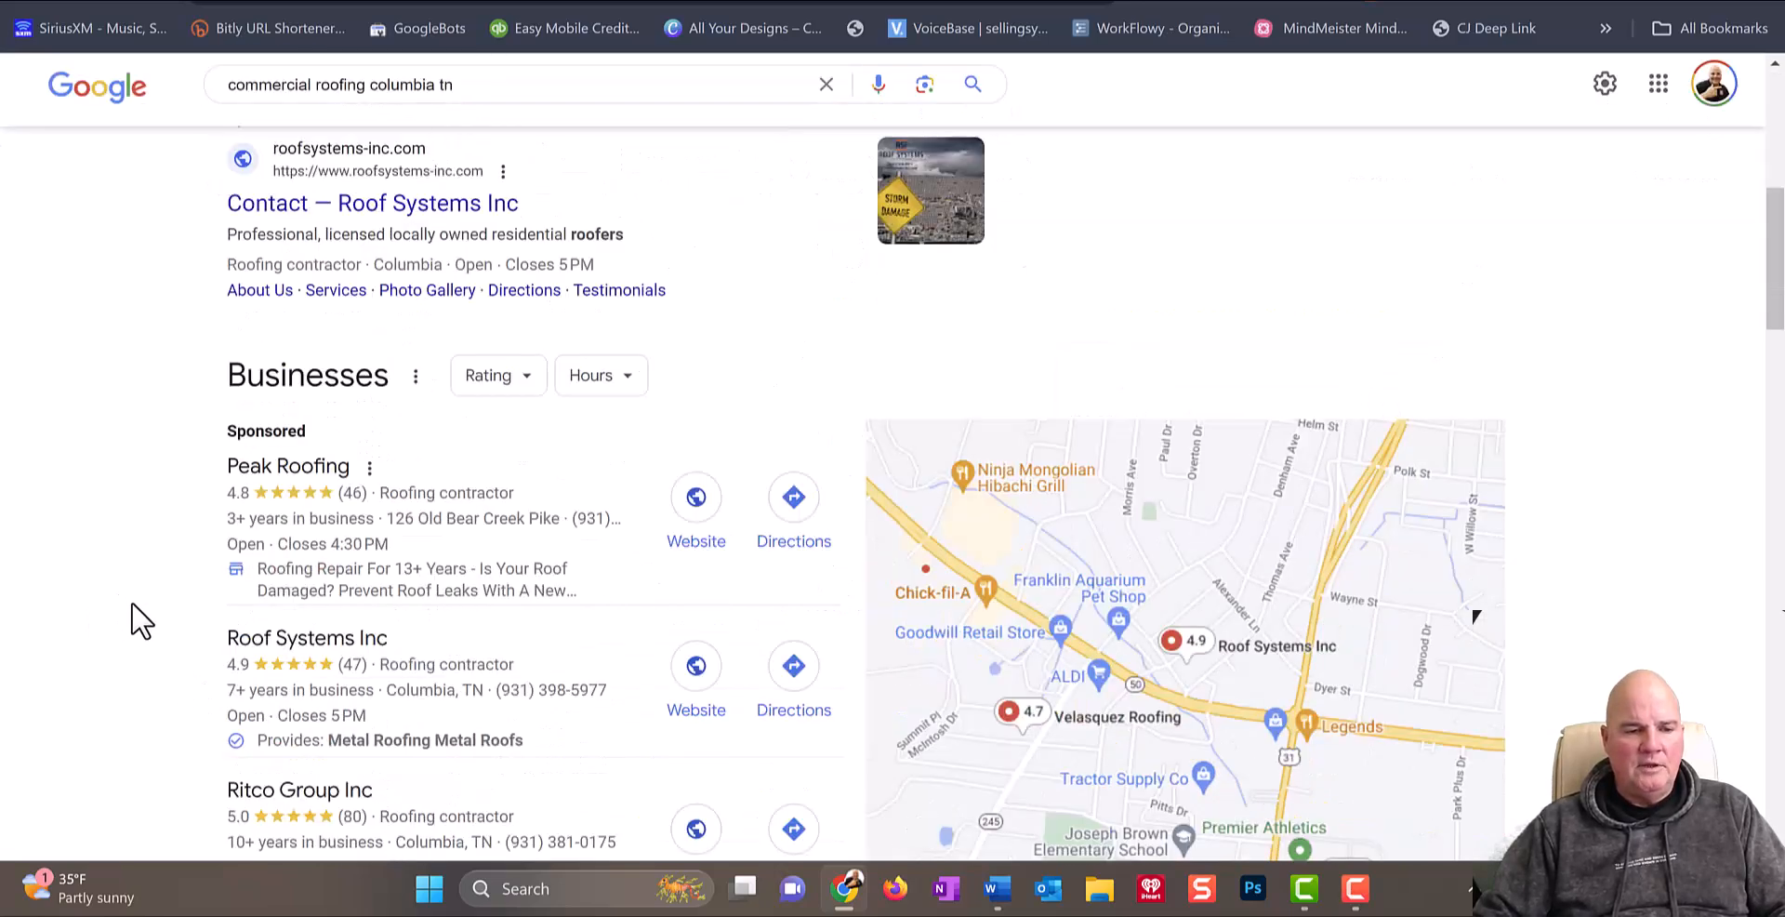
pyautogui.scroll(-7, 176, 590)
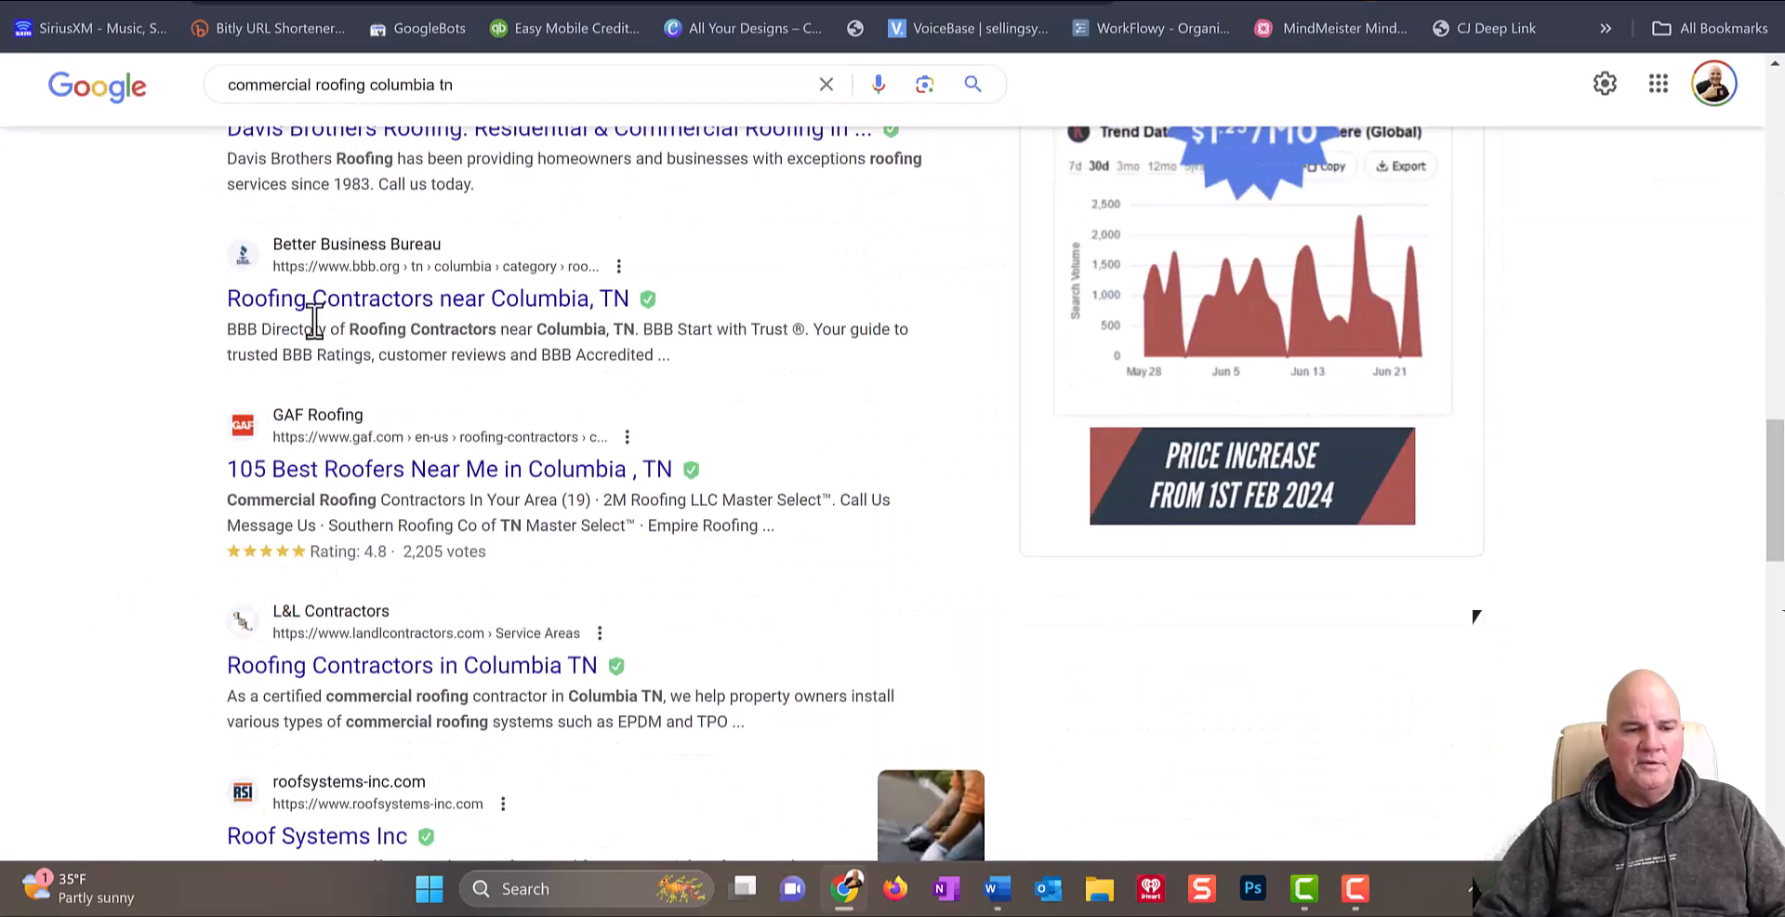
pyautogui.scroll(2, 567, 395)
pyautogui.scroll(5, 544, 399)
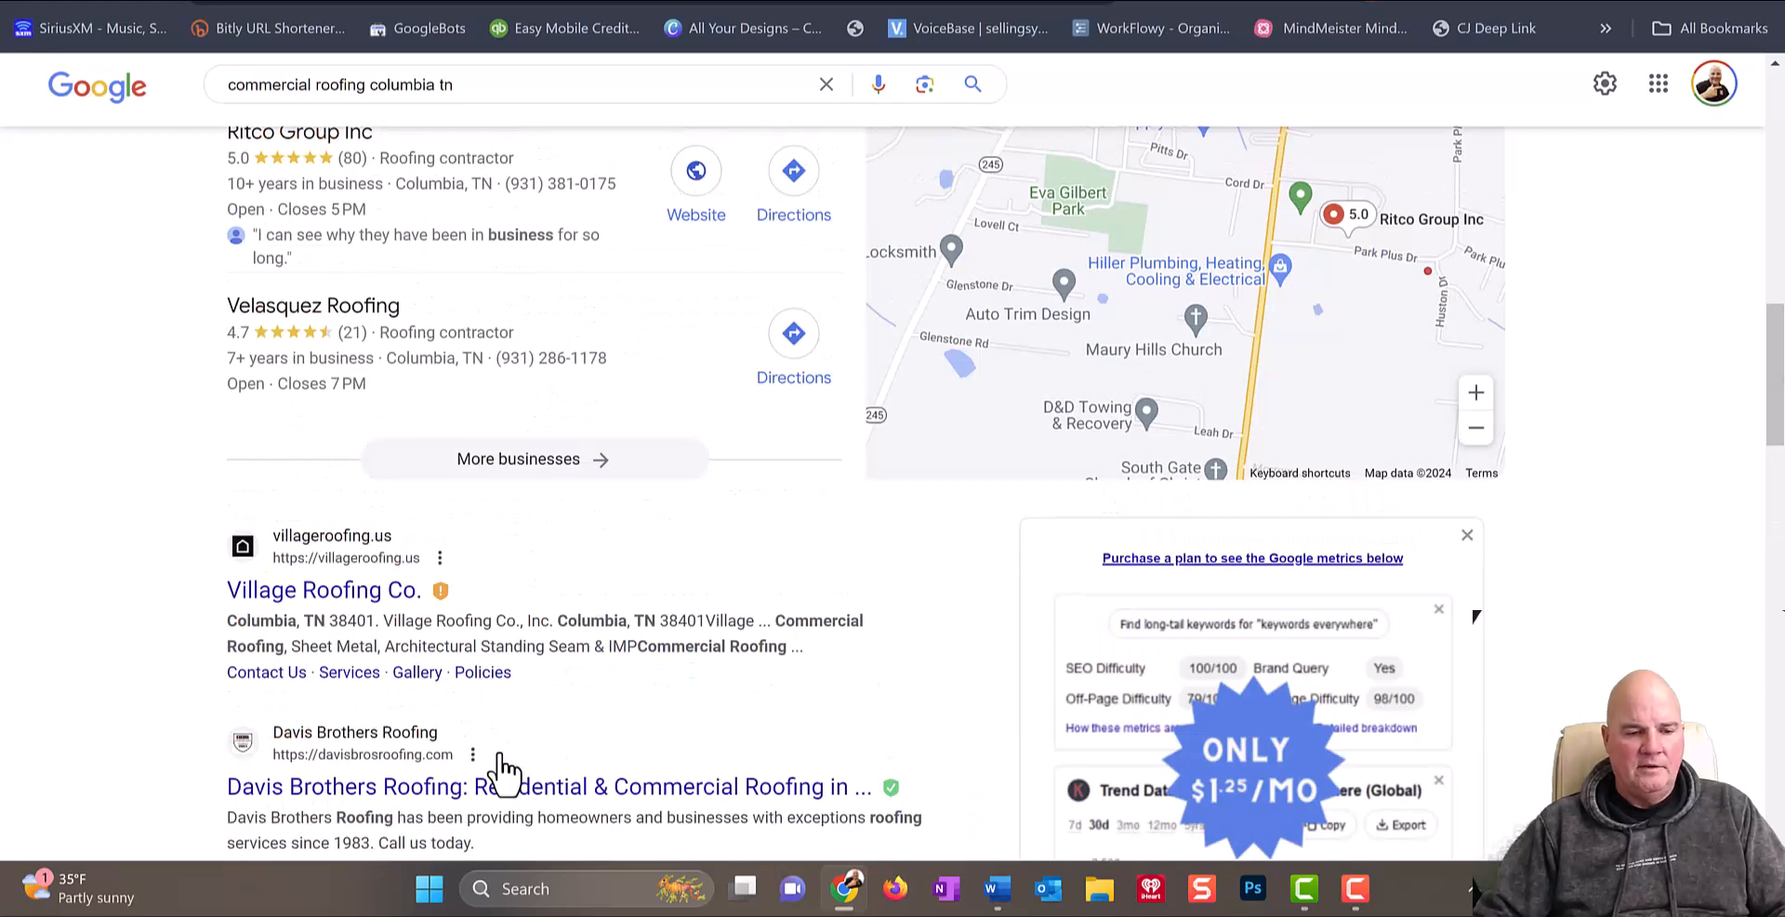
# Step: Open the Village Roofing Co. website from the results and examine its home page headline, About Us text and company history
pyautogui.click(353, 606)
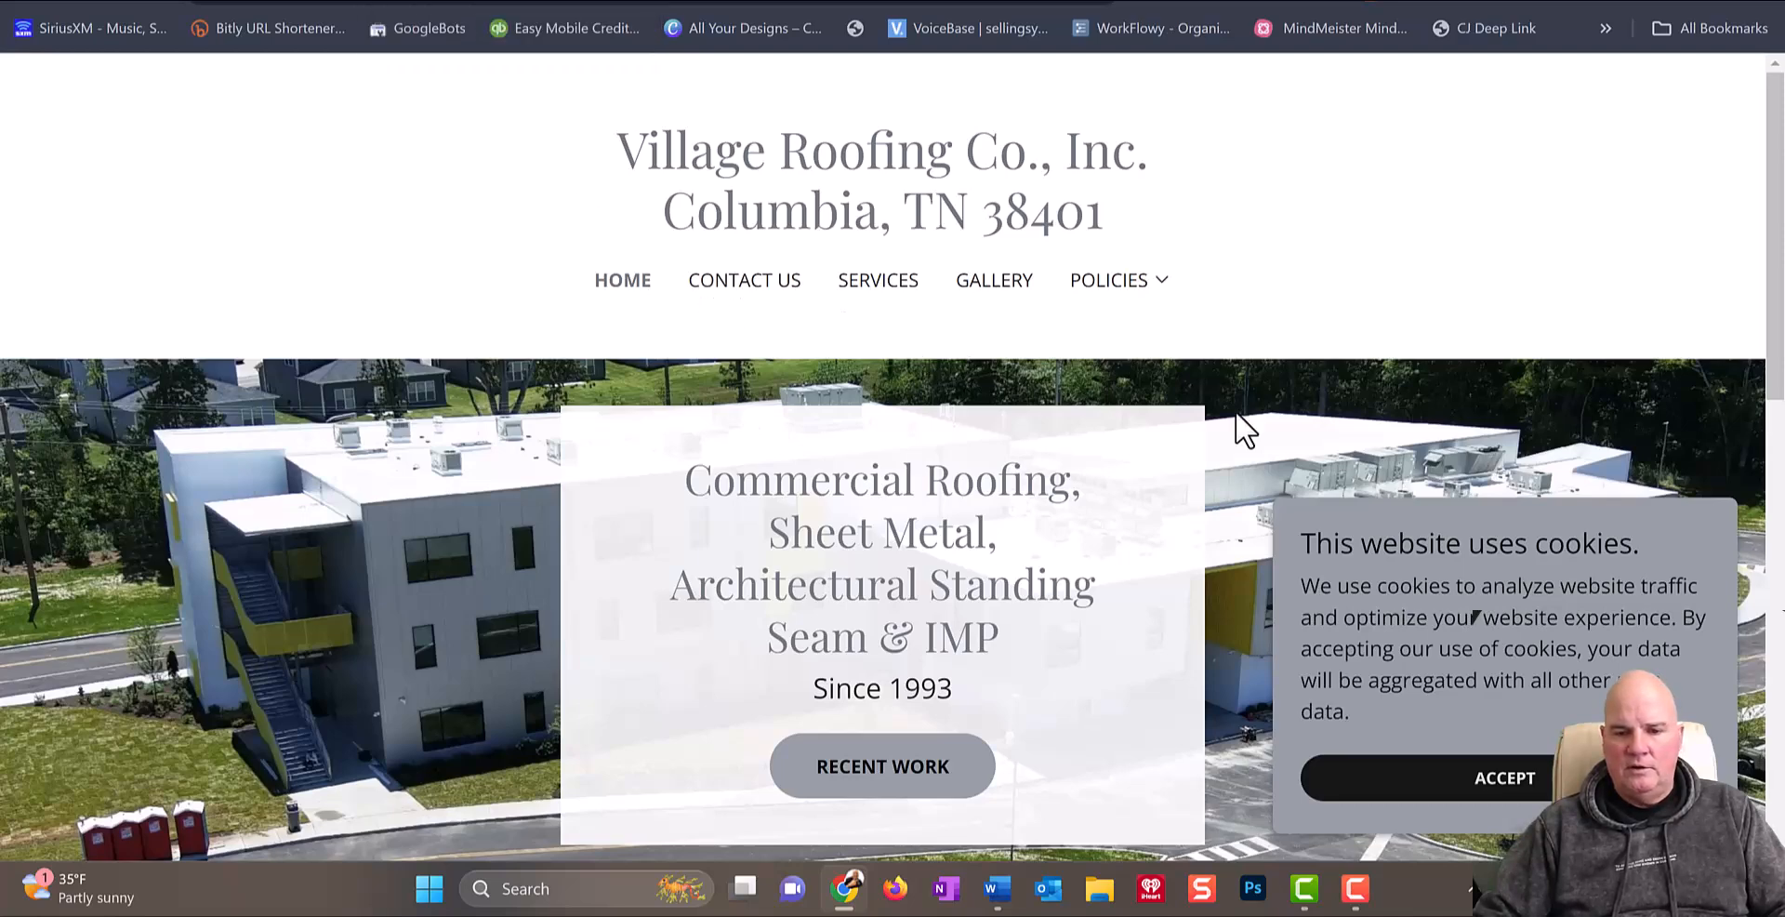
pyautogui.scroll(-6, 1396, 316)
pyautogui.click(1501, 786)
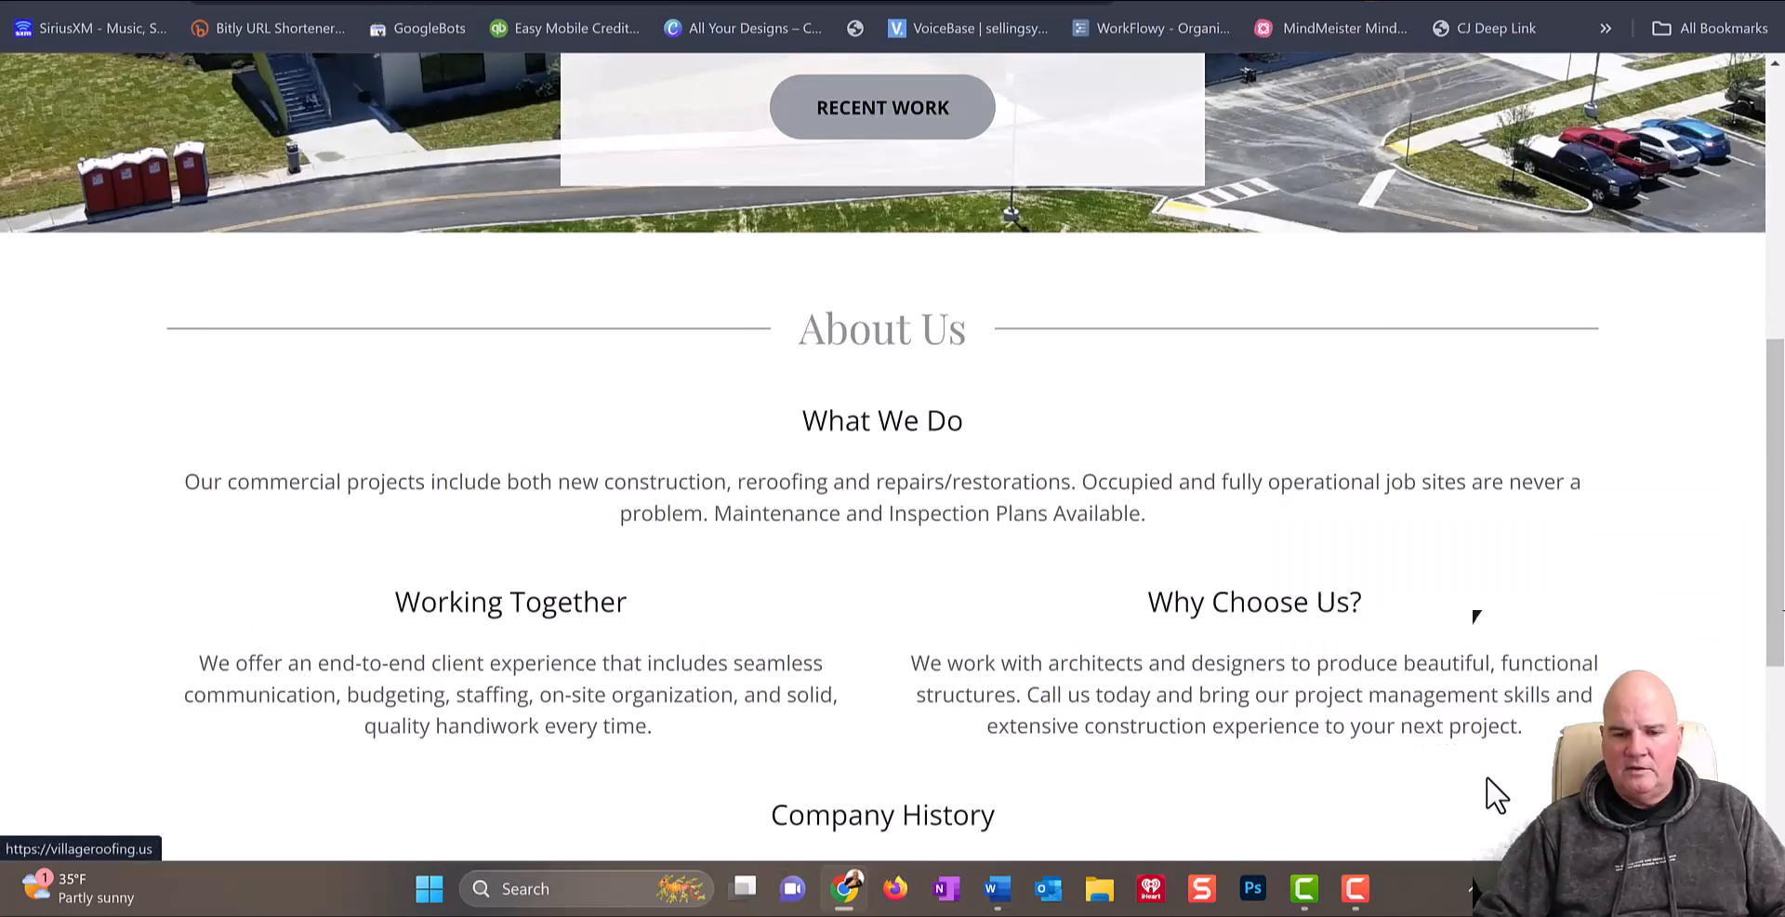
pyautogui.scroll(-1, 906, 520)
pyautogui.scroll(-3, 912, 530)
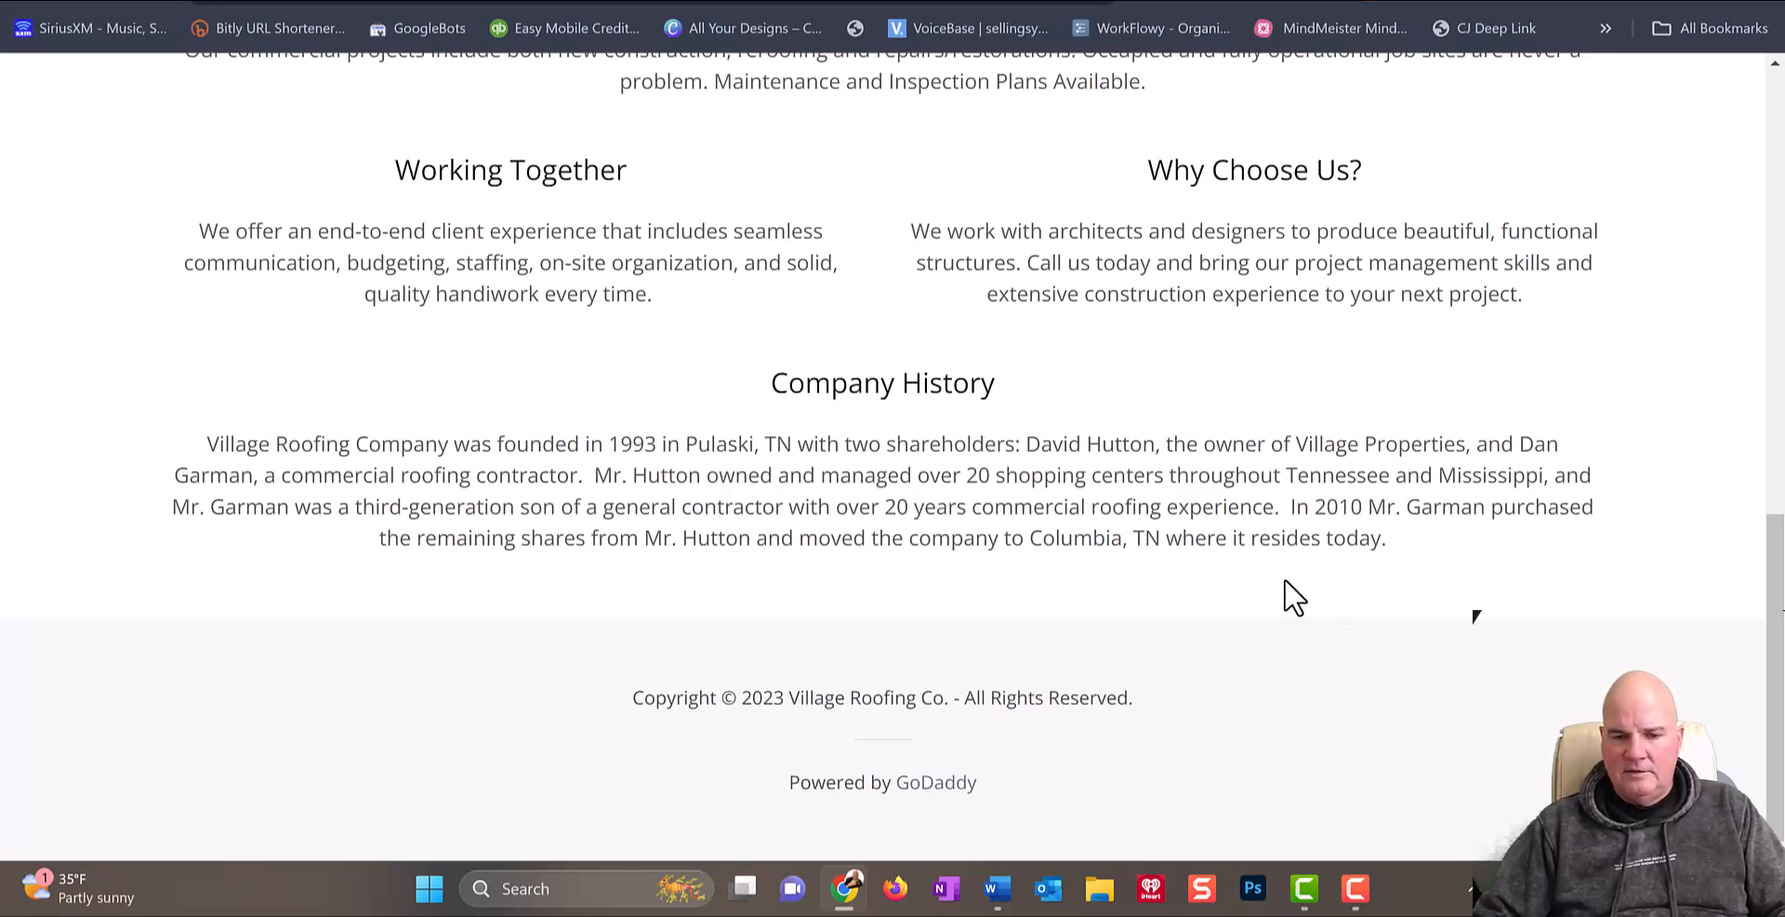
pyautogui.scroll(12, 1274, 585)
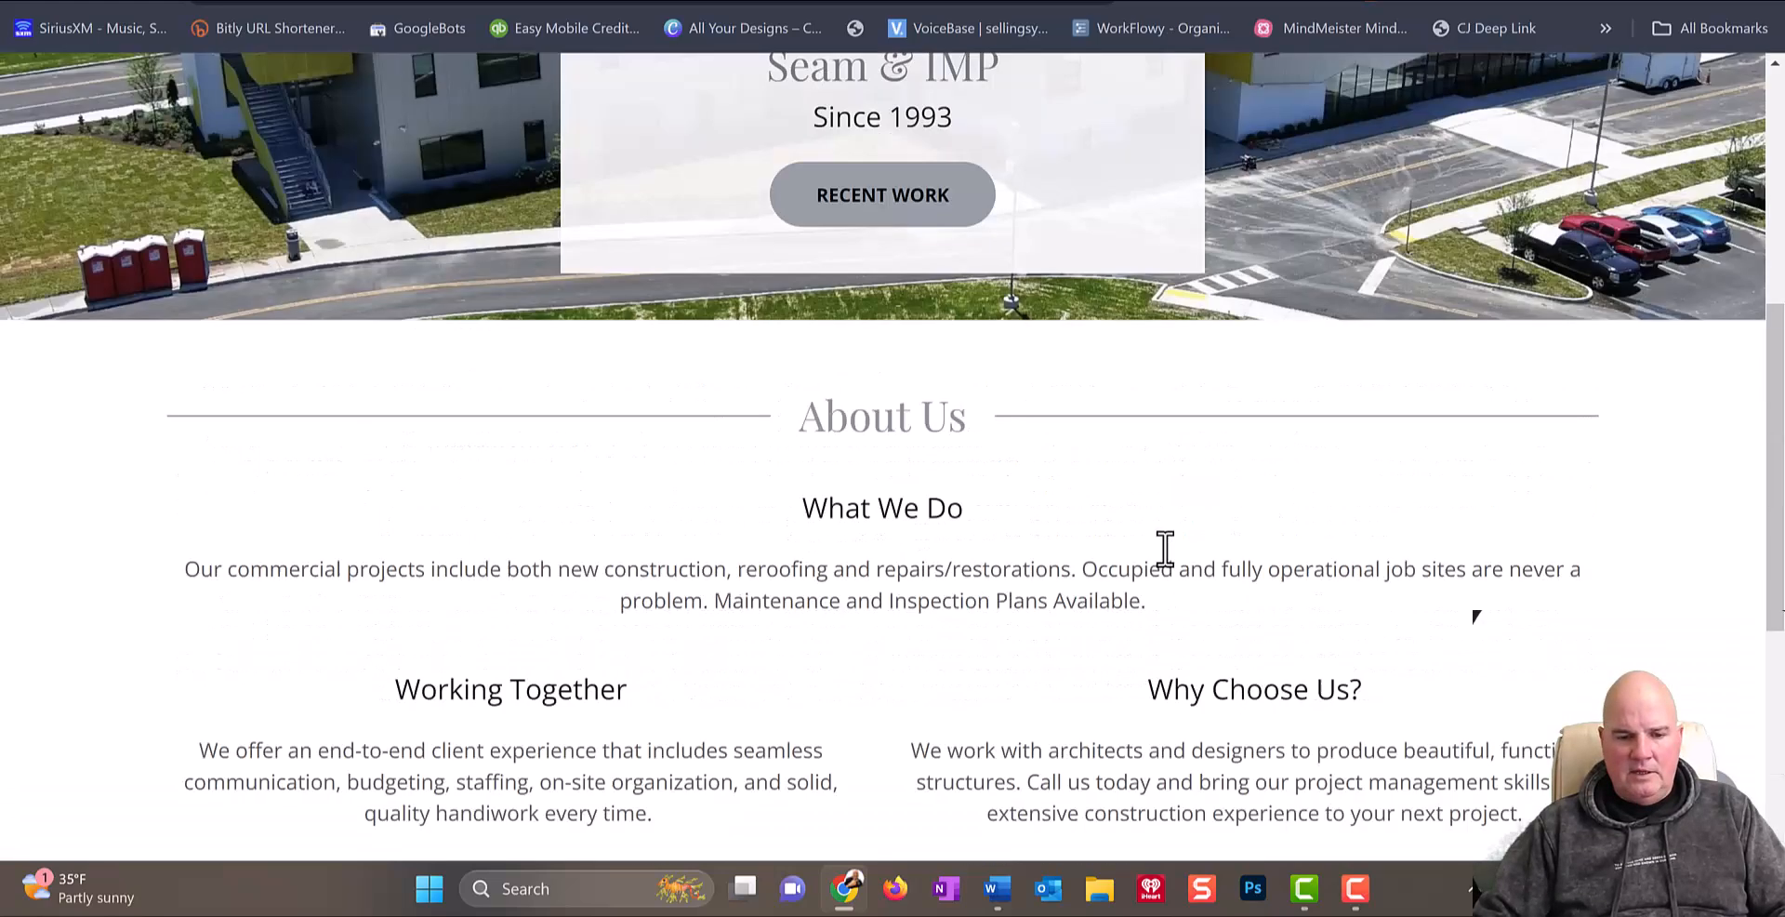
pyautogui.scroll(-10, 1195, 394)
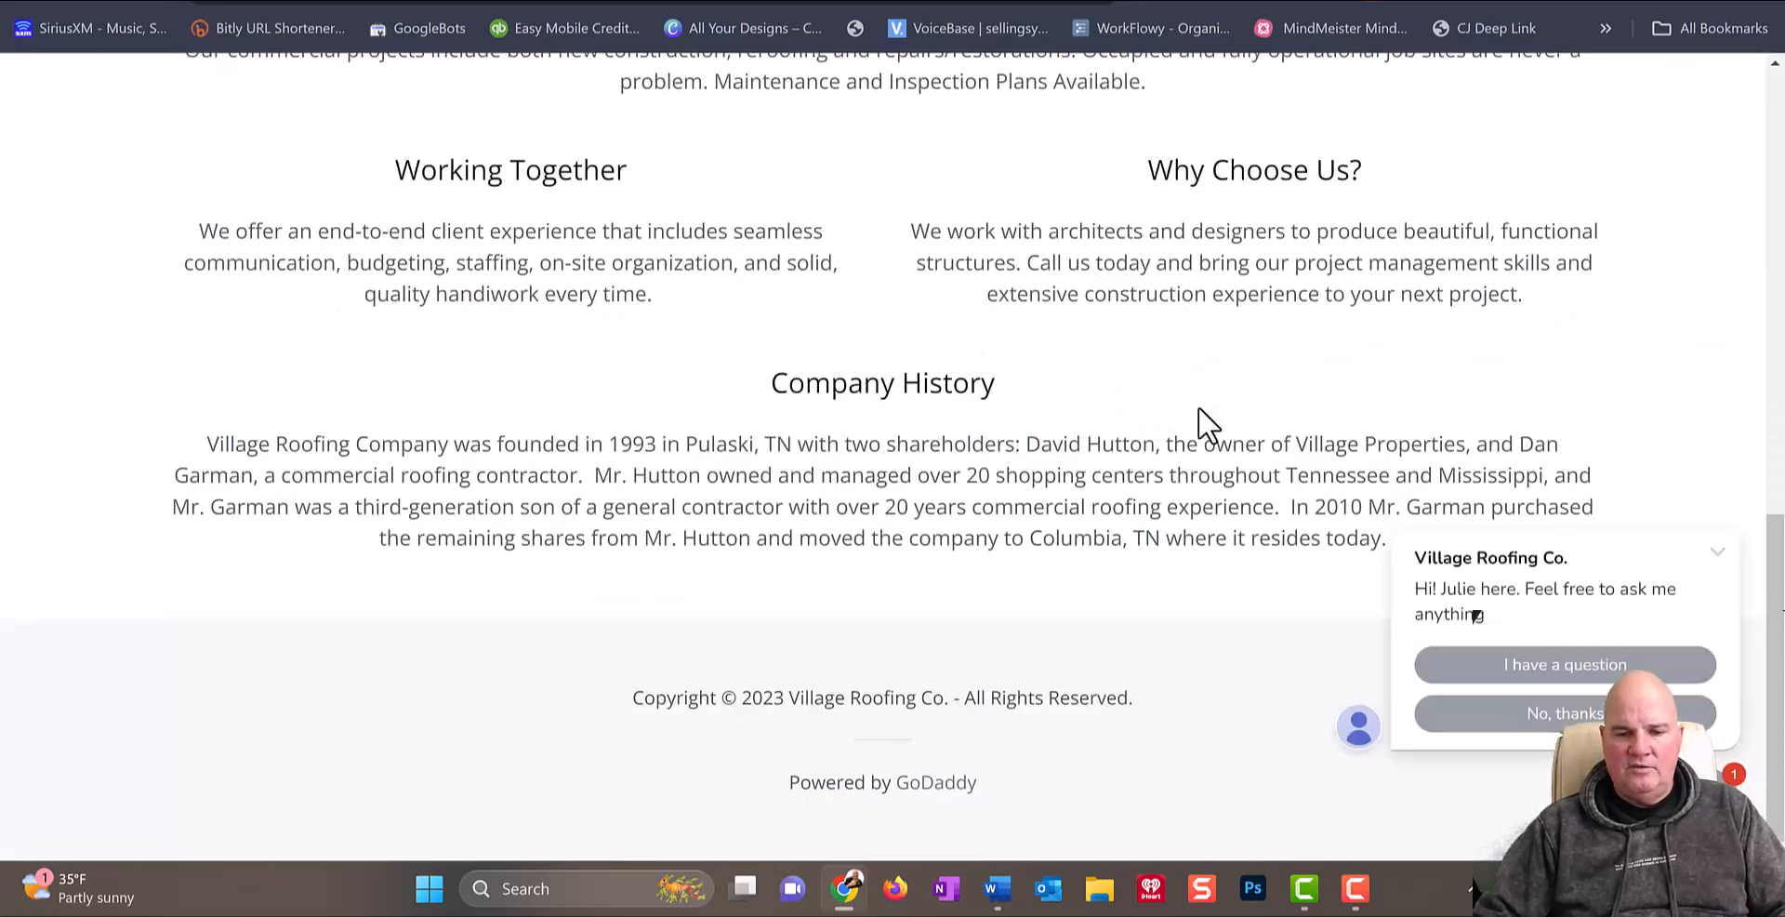
pyautogui.click(1716, 553)
pyautogui.scroll(12, 1398, 632)
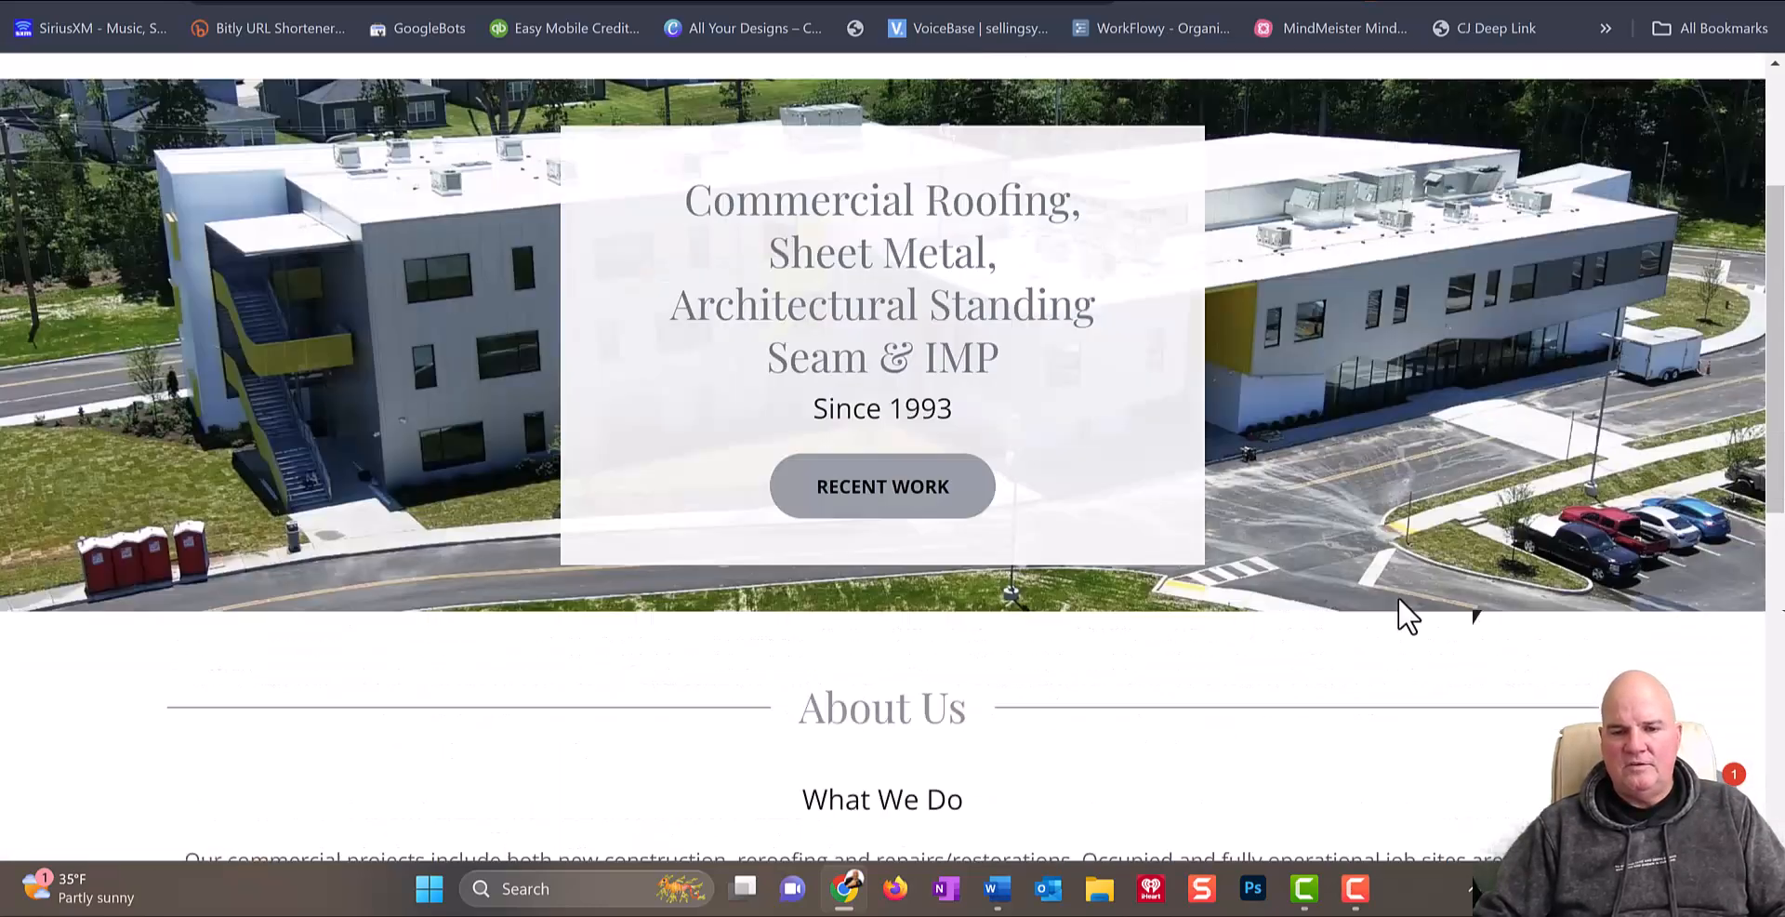
pyautogui.scroll(-10, 1400, 571)
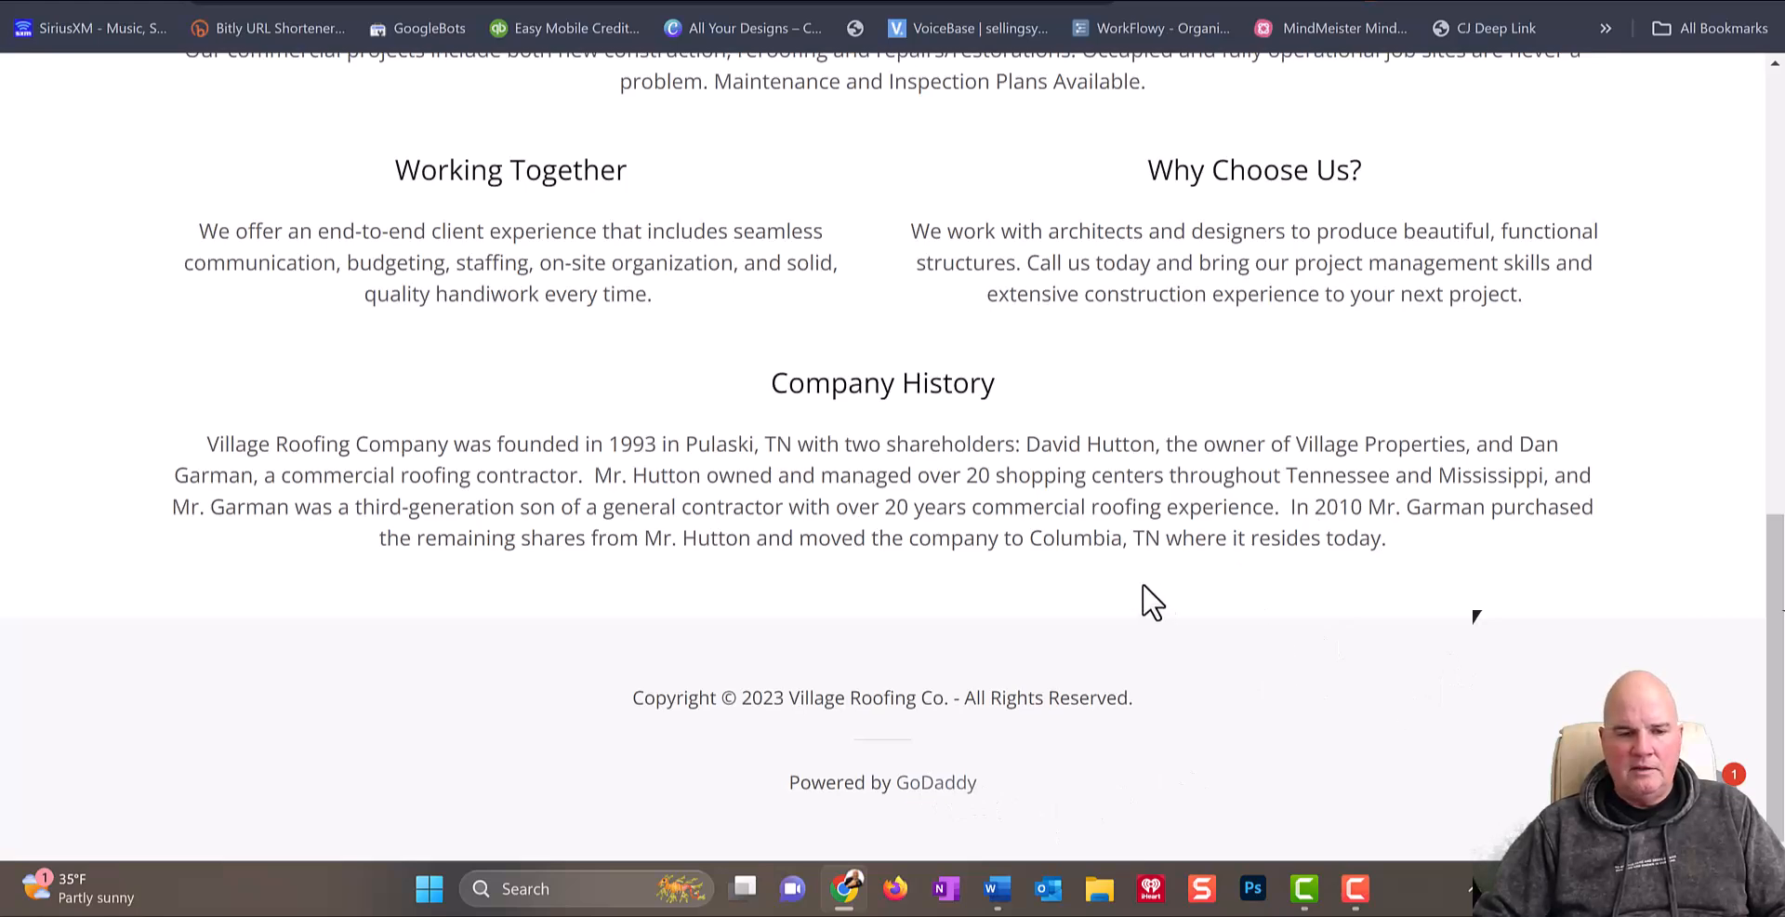
pyautogui.scroll(12, 1146, 600)
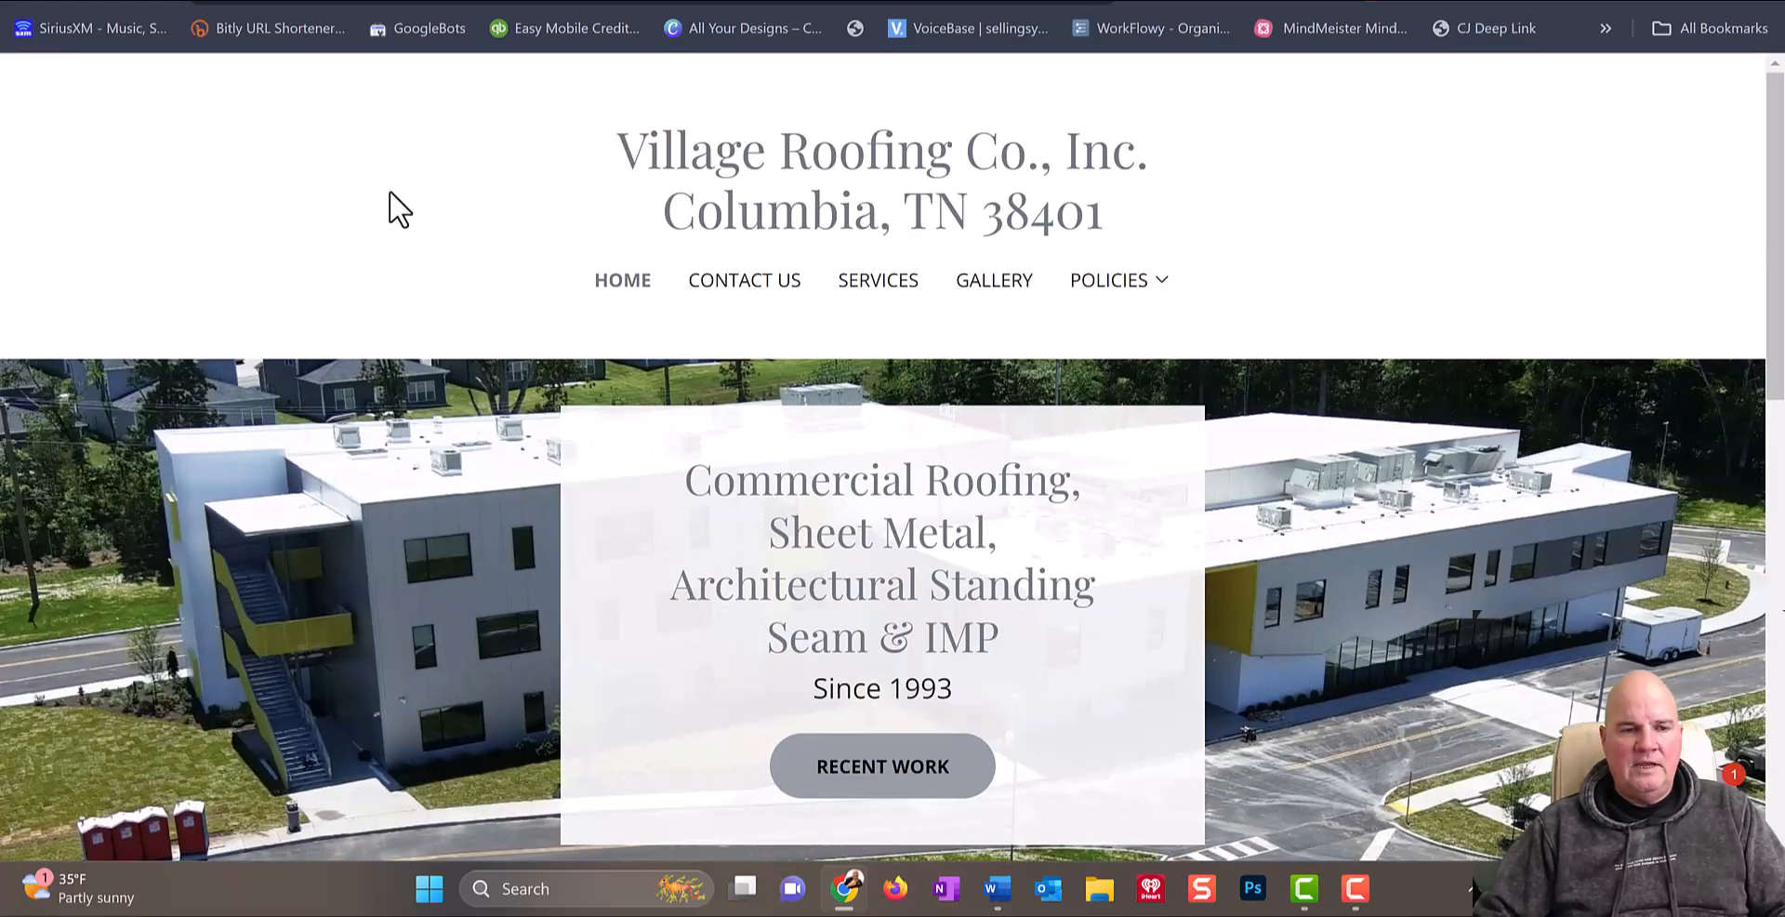
# Step: View the source code of Village Roofing's home page to inspect its meta tags, declining the Memory Saver offer
pyautogui.rightClick(302, 191)
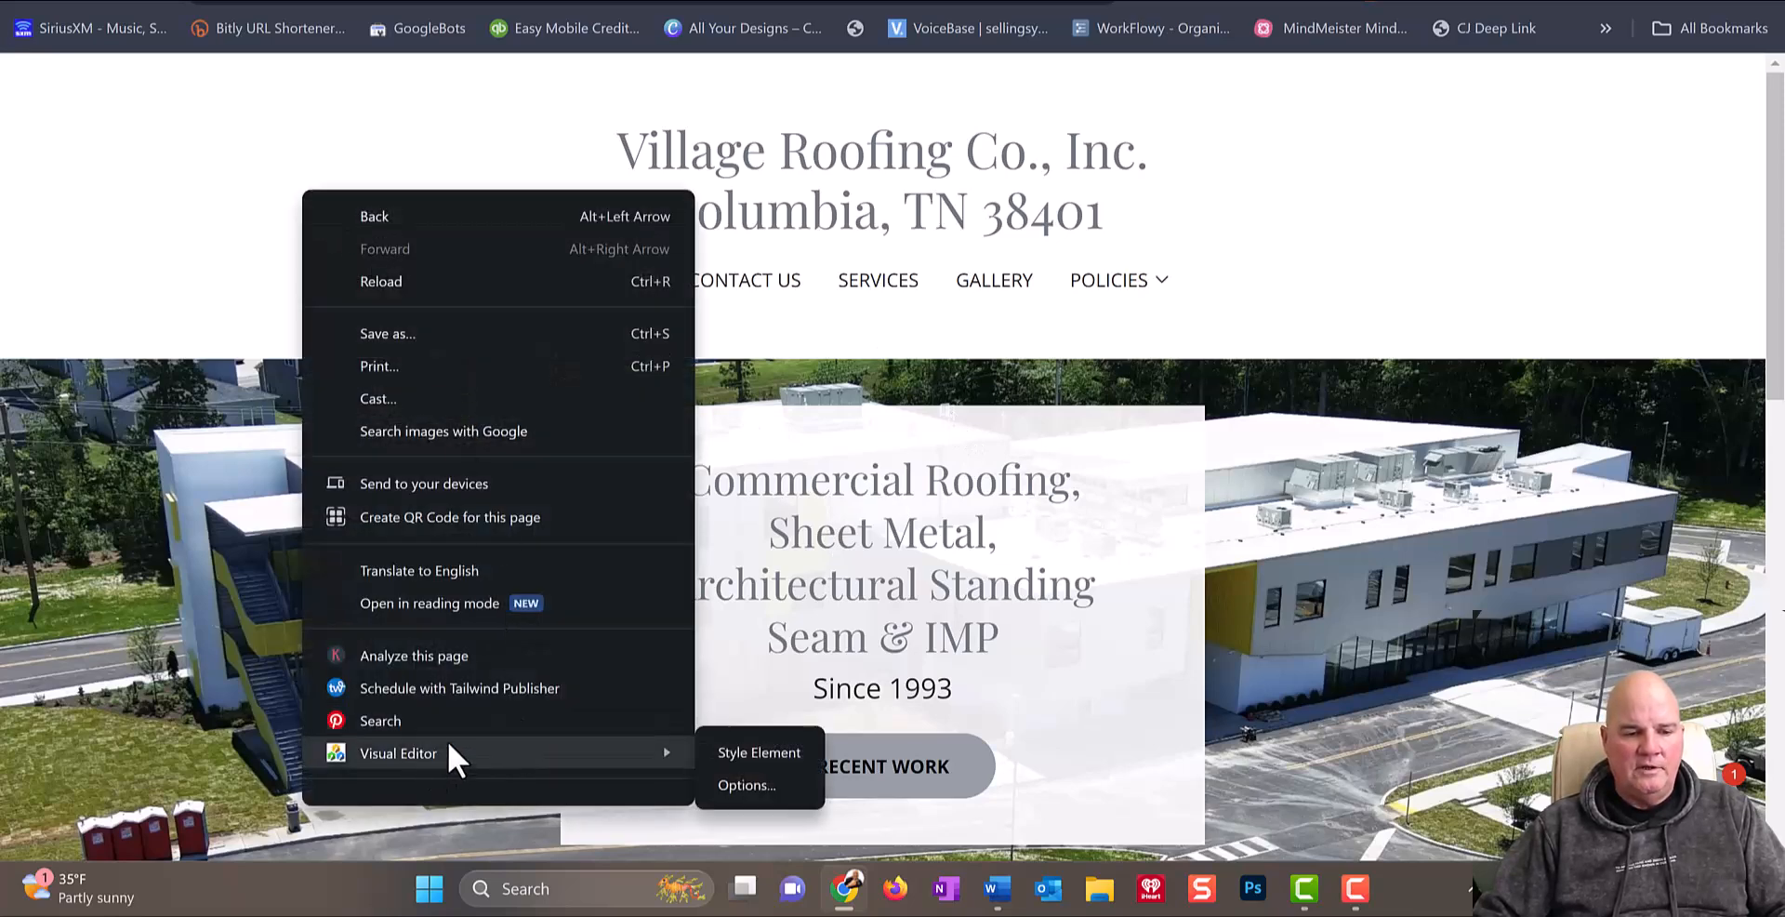
pyautogui.scroll(-1, 447, 744)
pyautogui.click(426, 773)
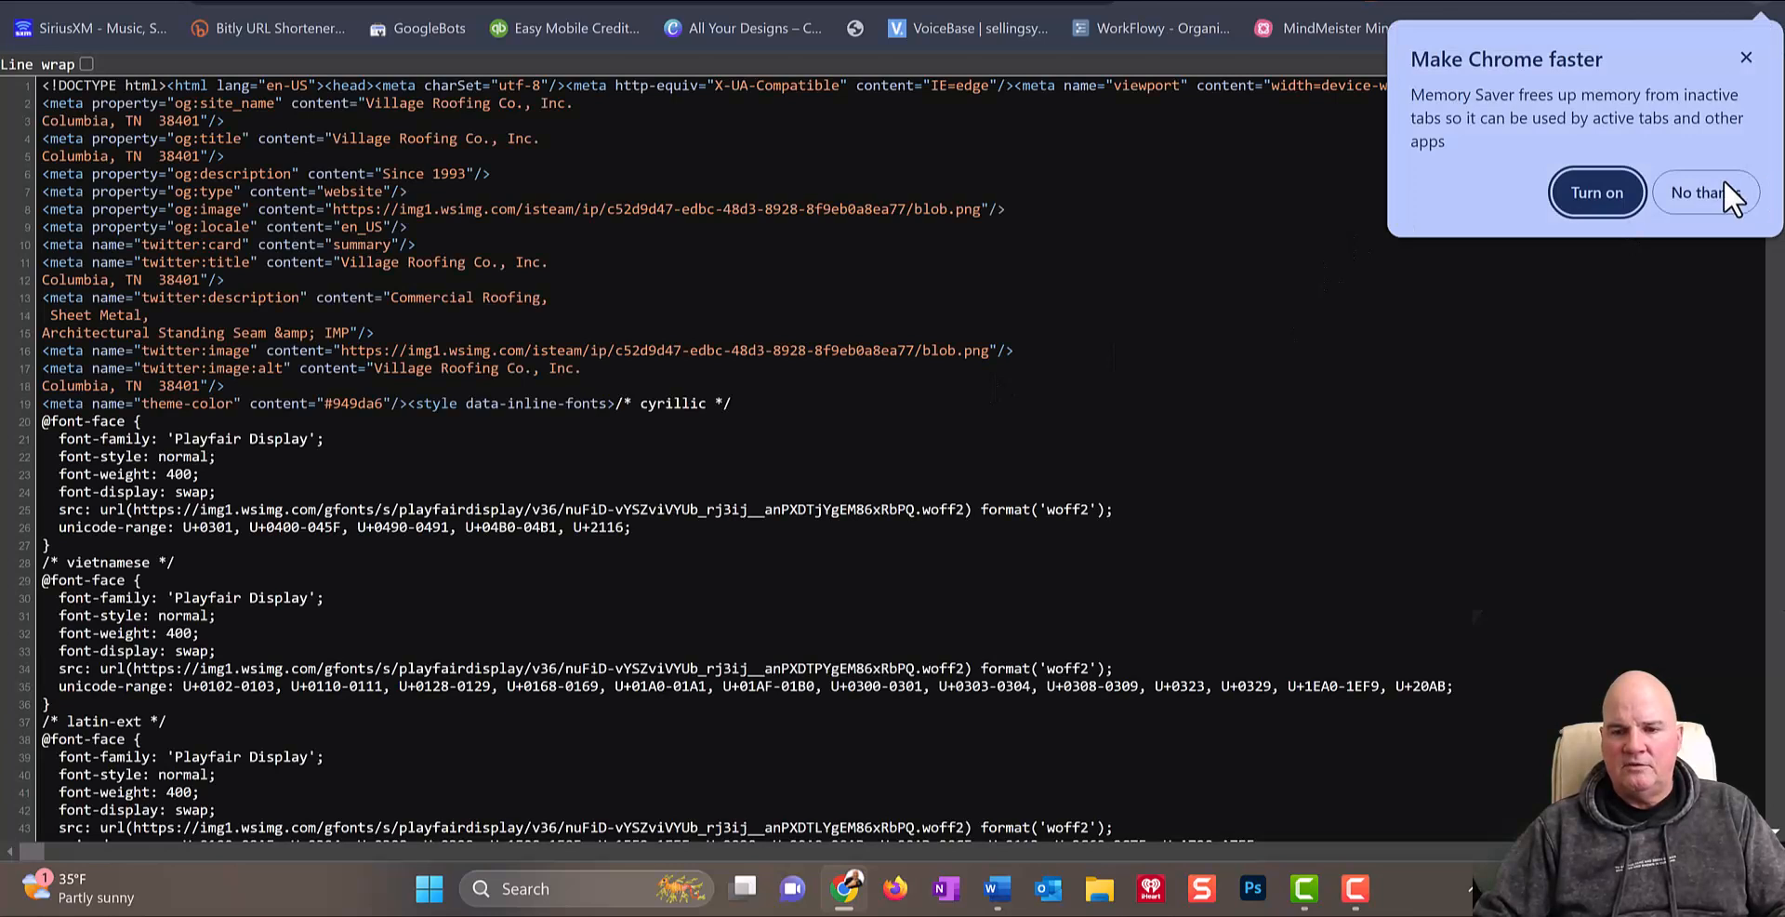
pyautogui.click(1706, 194)
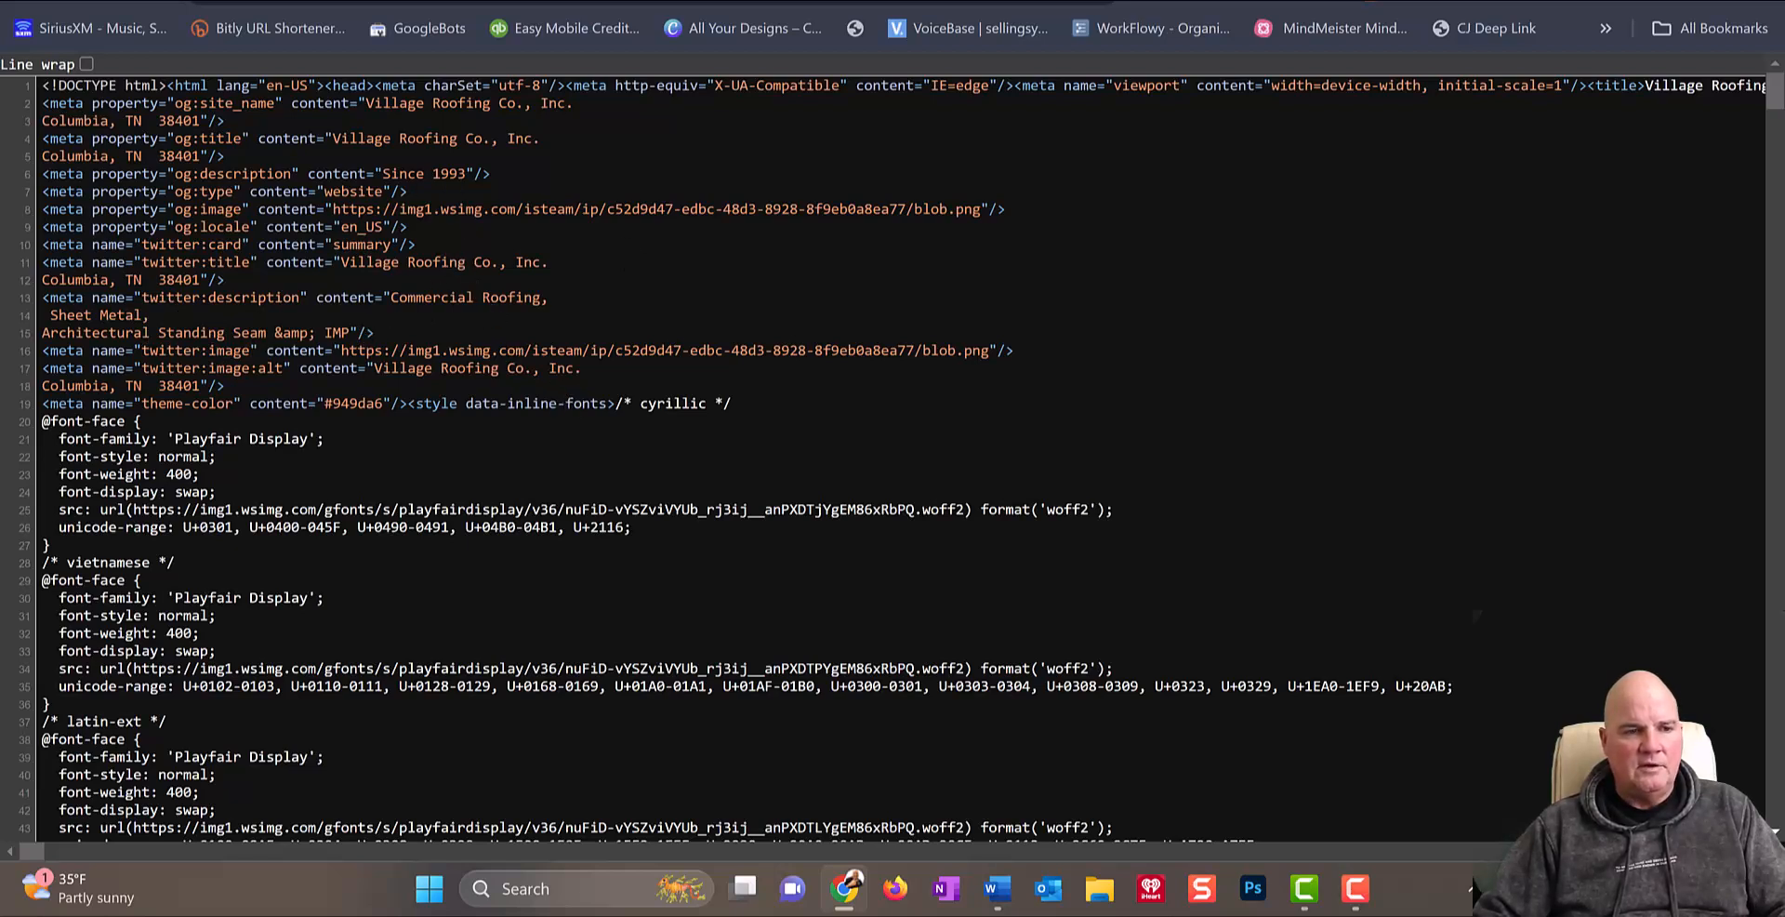
# Step: Return to the Sproutified page editor and save the Home Clone page, including its global section changes
pyautogui.hotkey('ctrl', 'Tab')
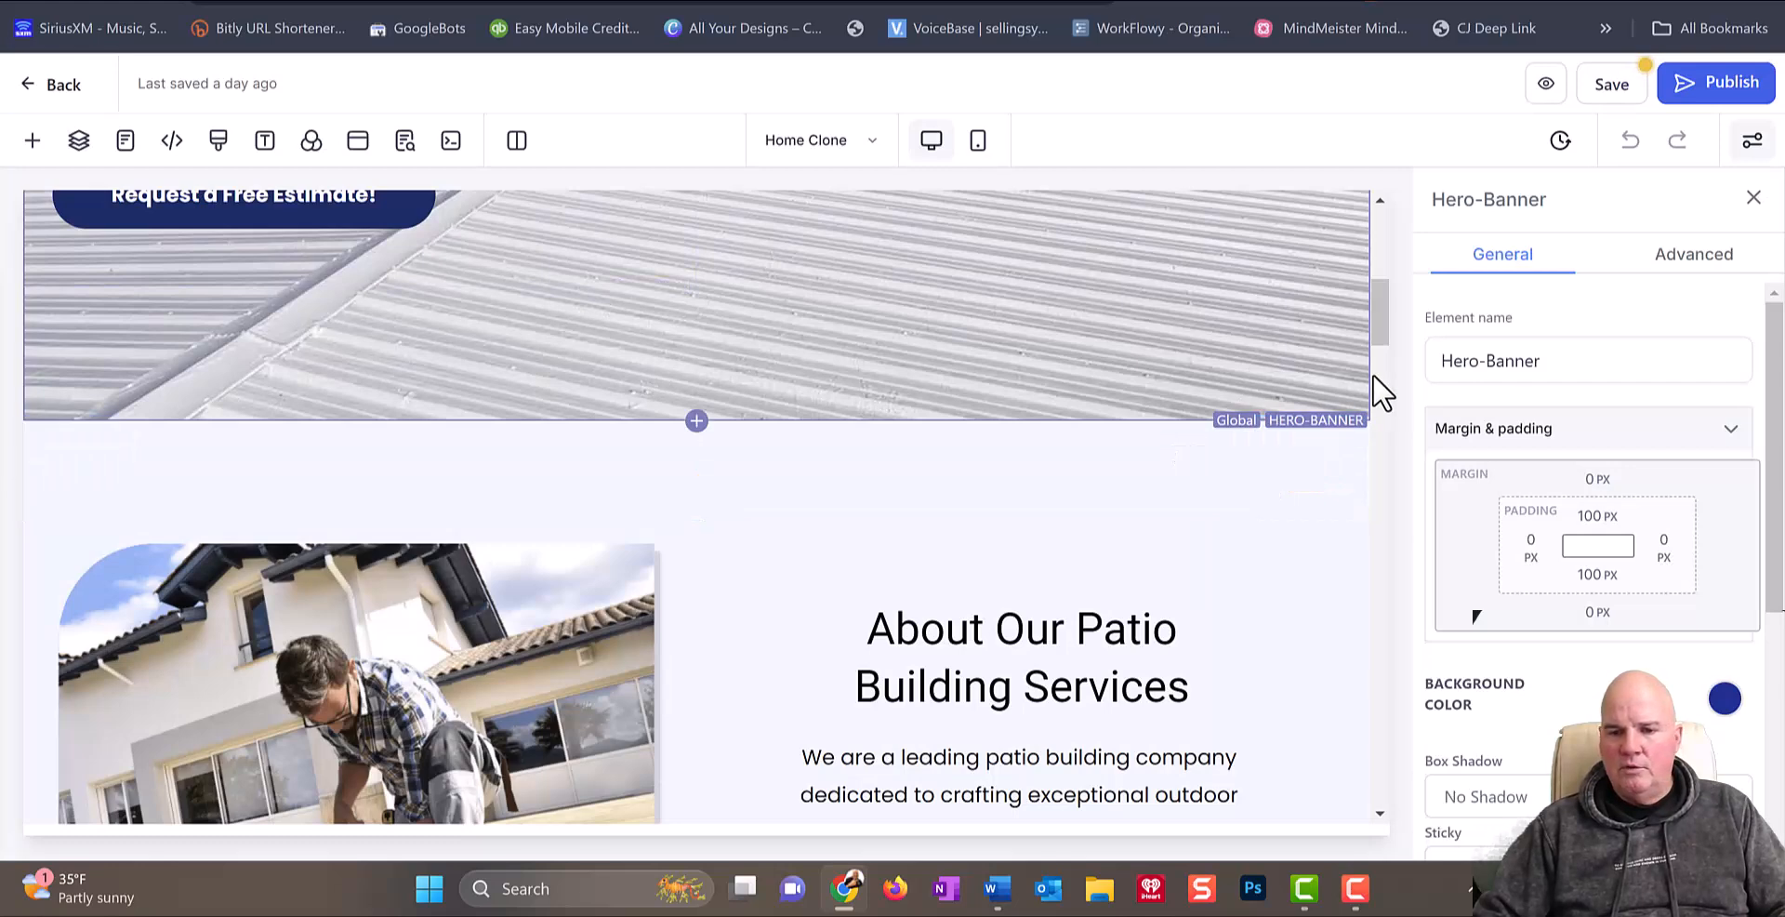
pyautogui.scroll(5, 1376, 387)
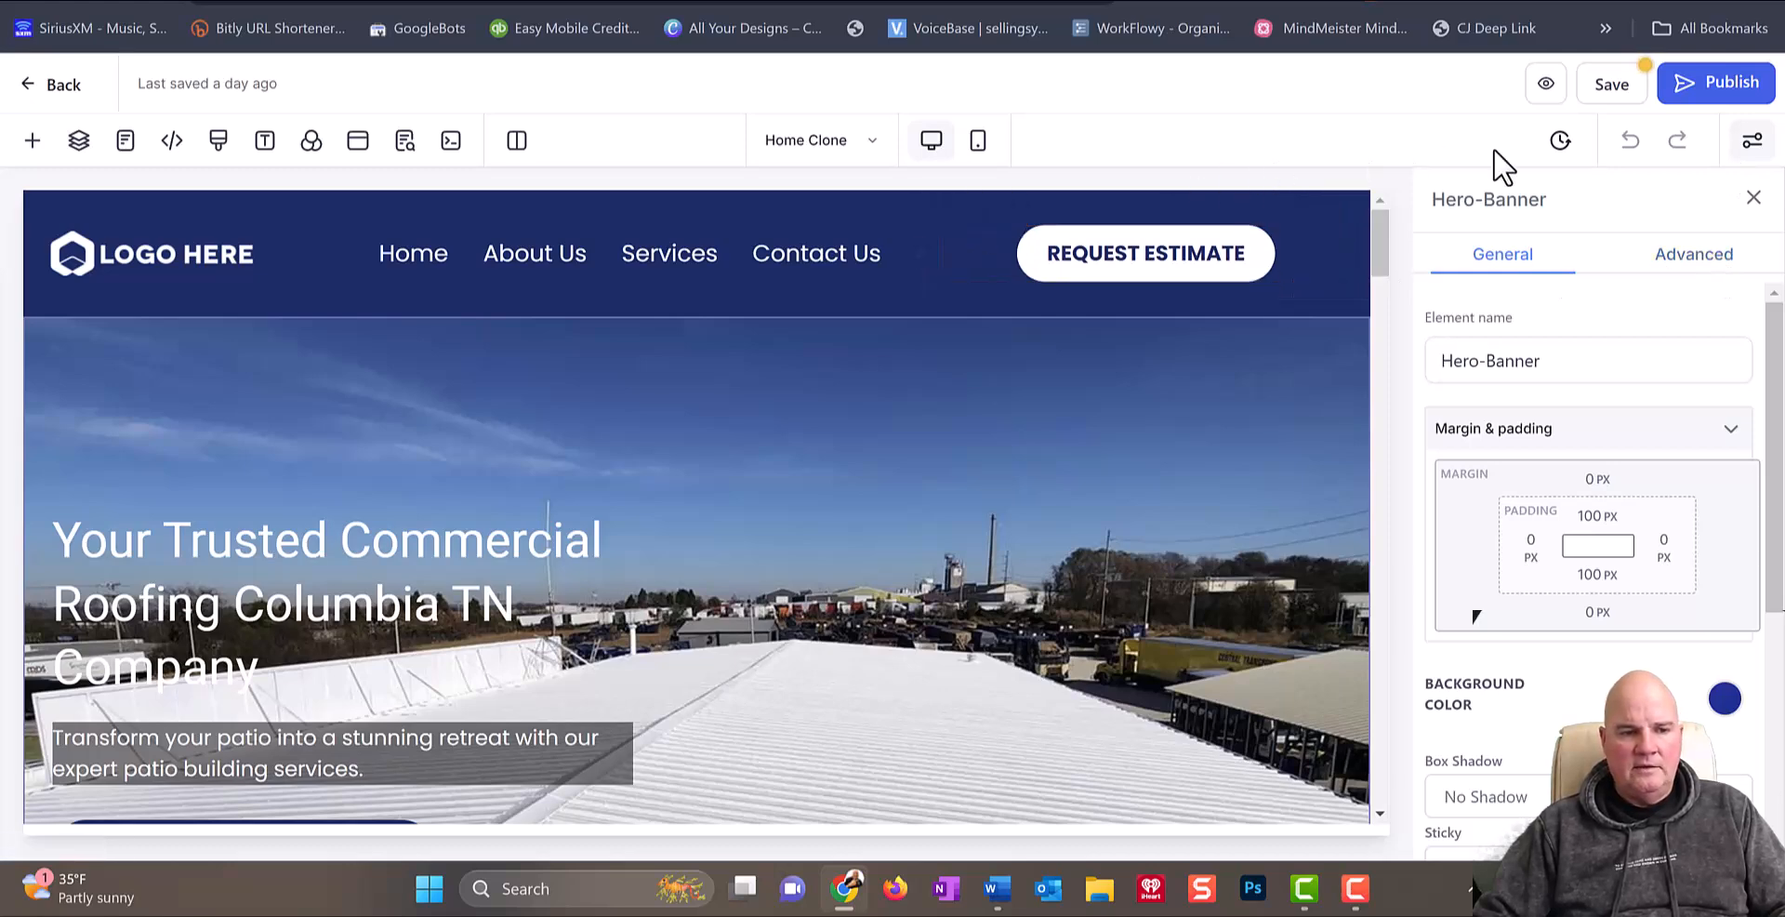
pyautogui.click(1752, 145)
pyautogui.click(1752, 146)
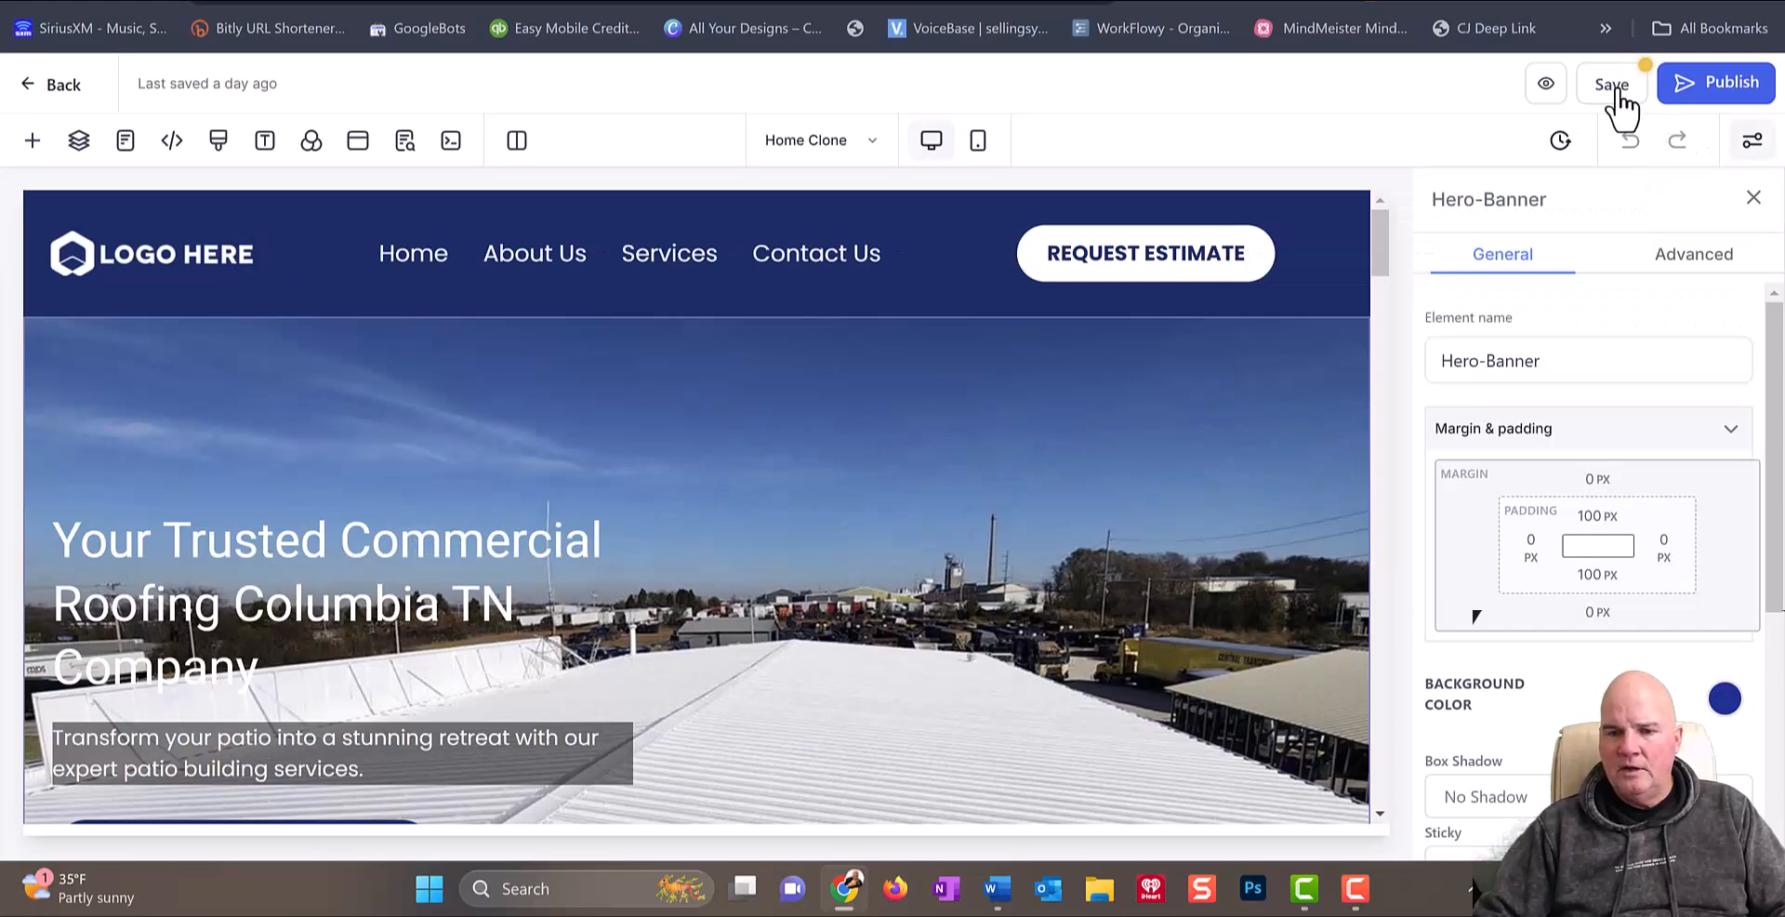
pyautogui.click(1611, 86)
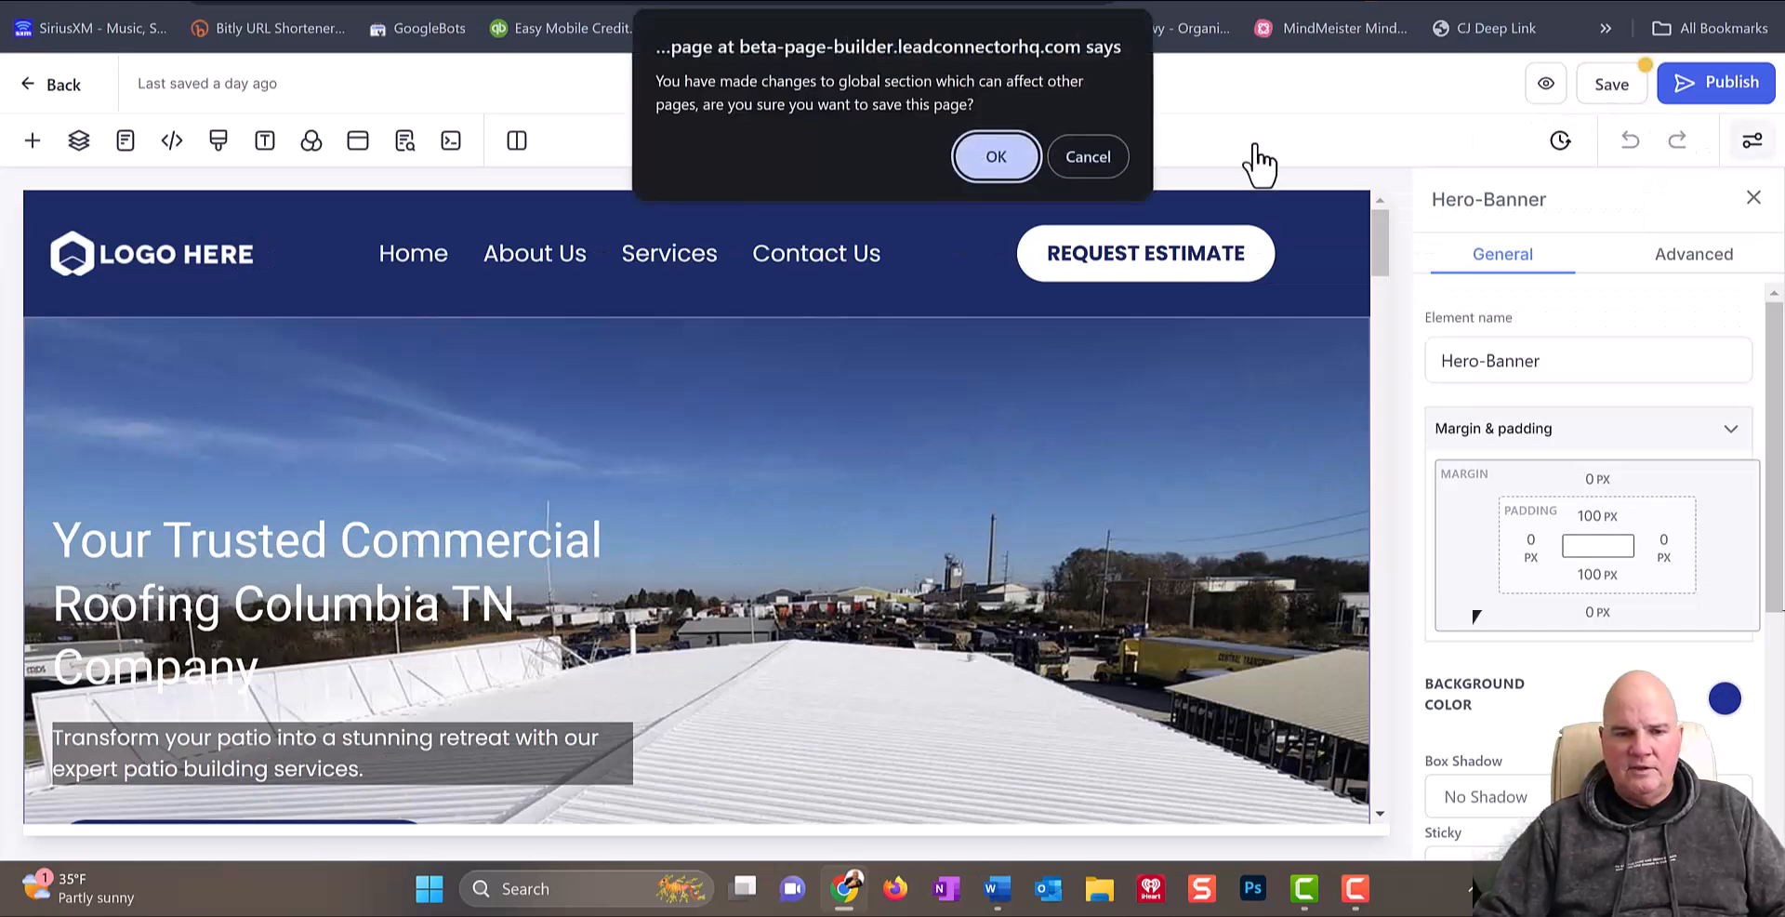
pyautogui.click(993, 155)
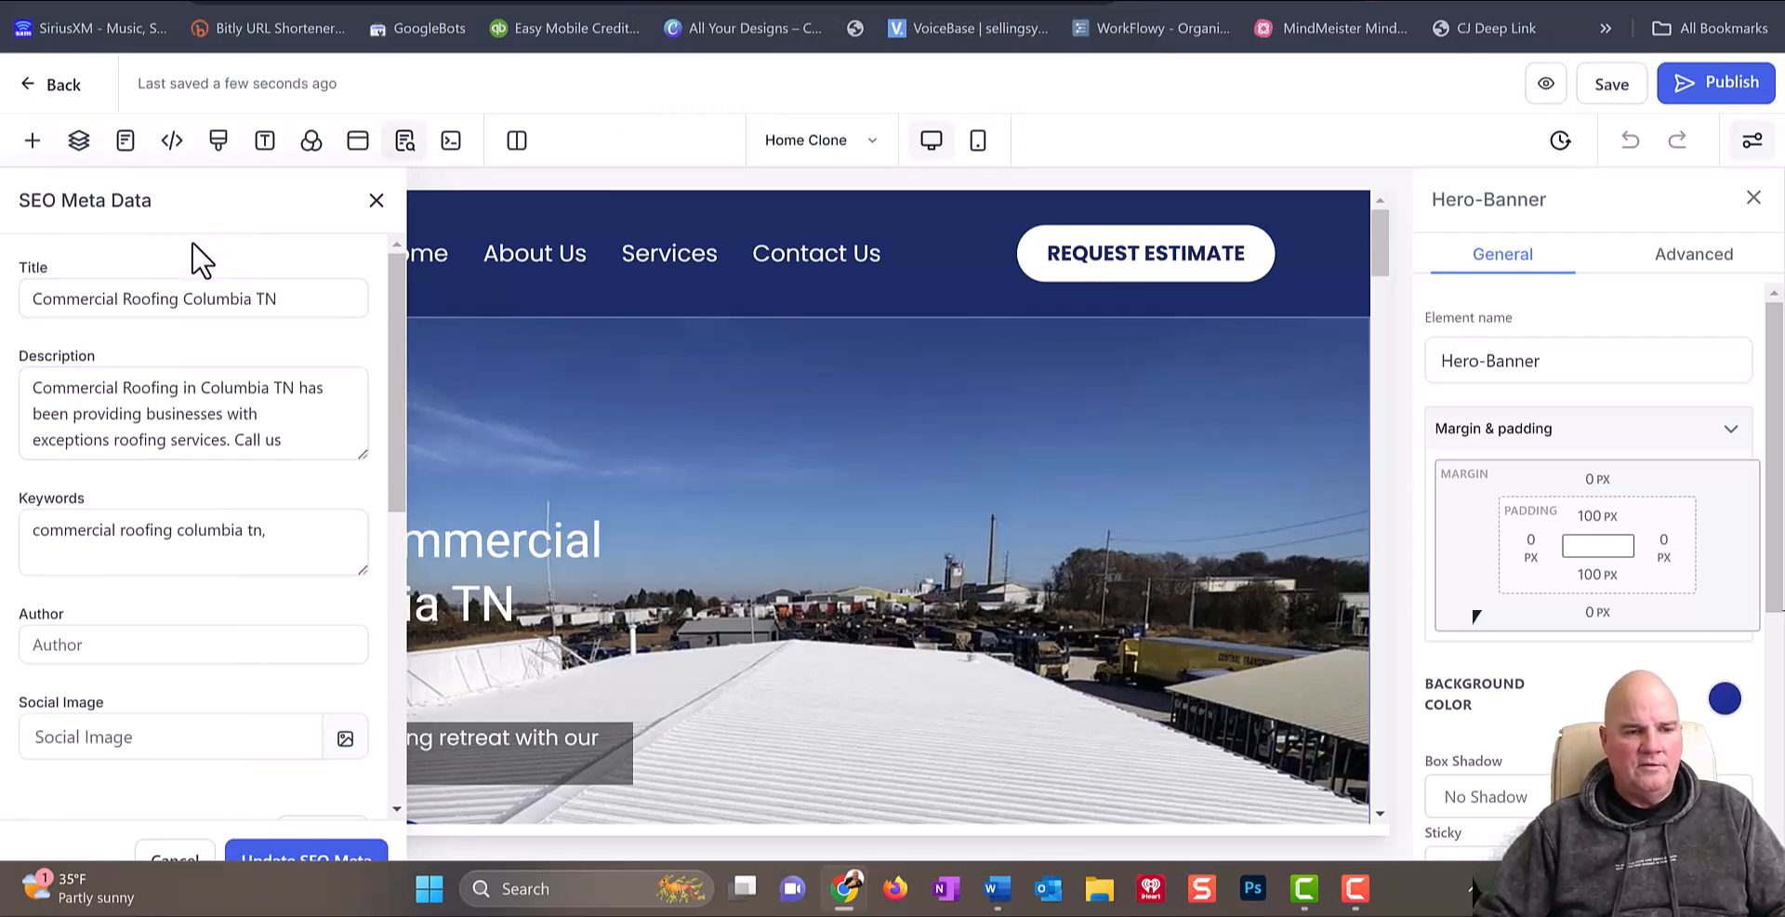
# Step: Examine the title, description and keywords in the page's SEO Meta Data settings
pyautogui.click(296, 283)
pyautogui.moveTo(309, 300); pyautogui.dragTo(26, 313)
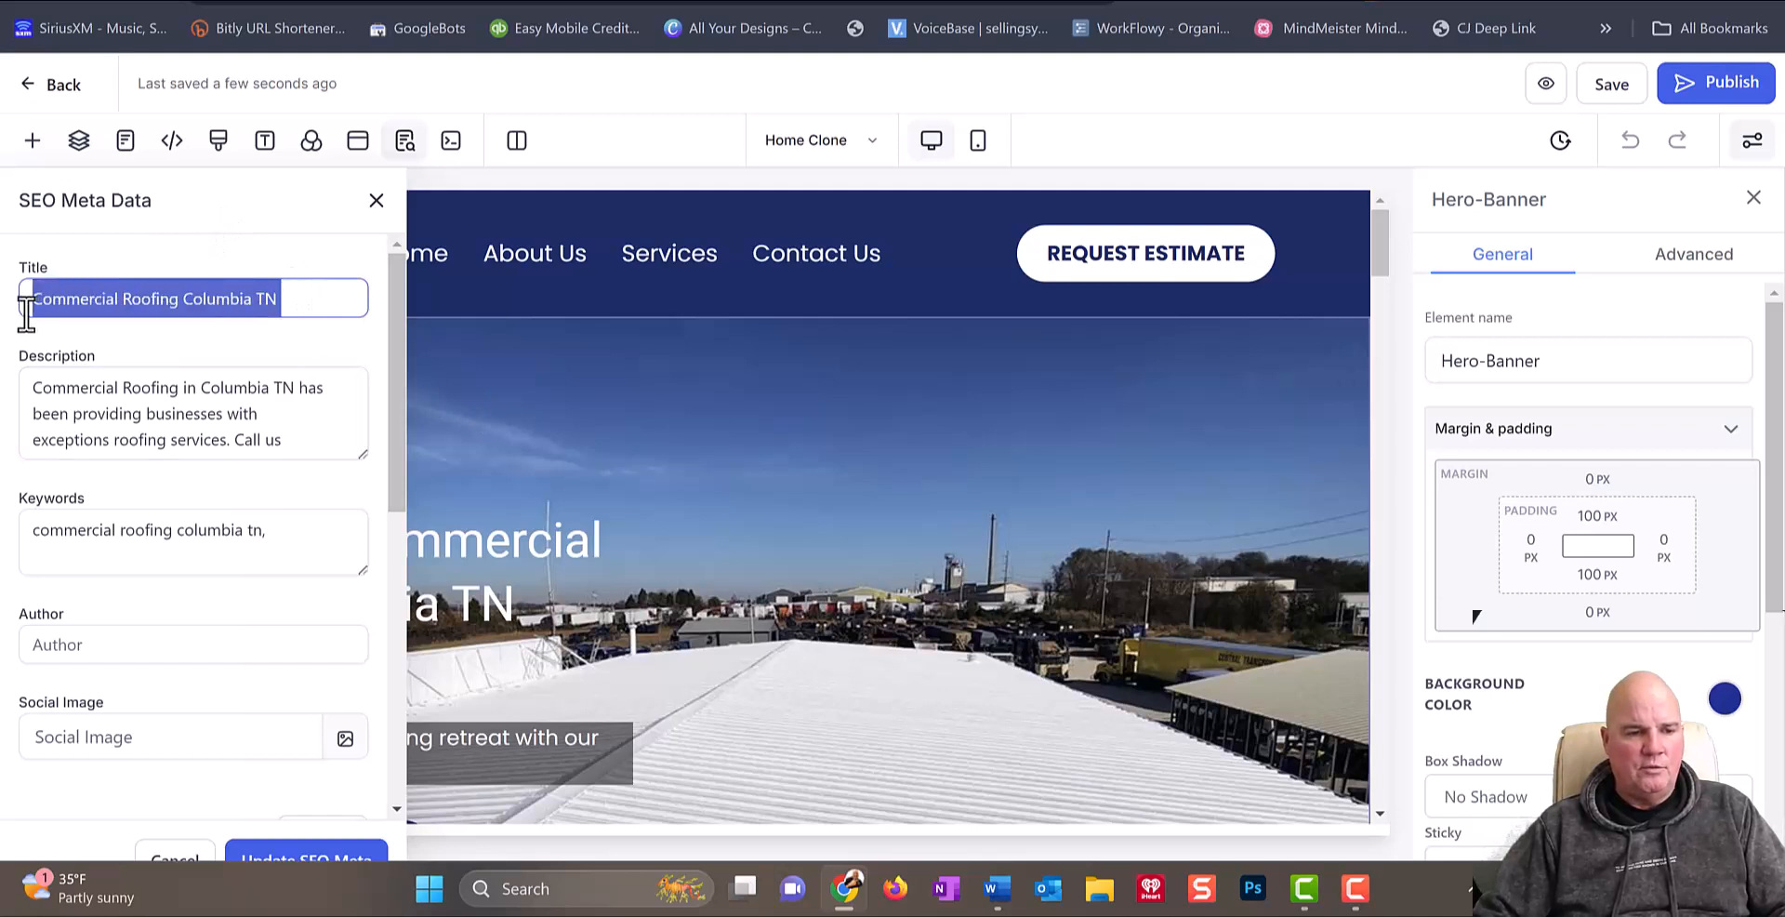
pyautogui.click(185, 300)
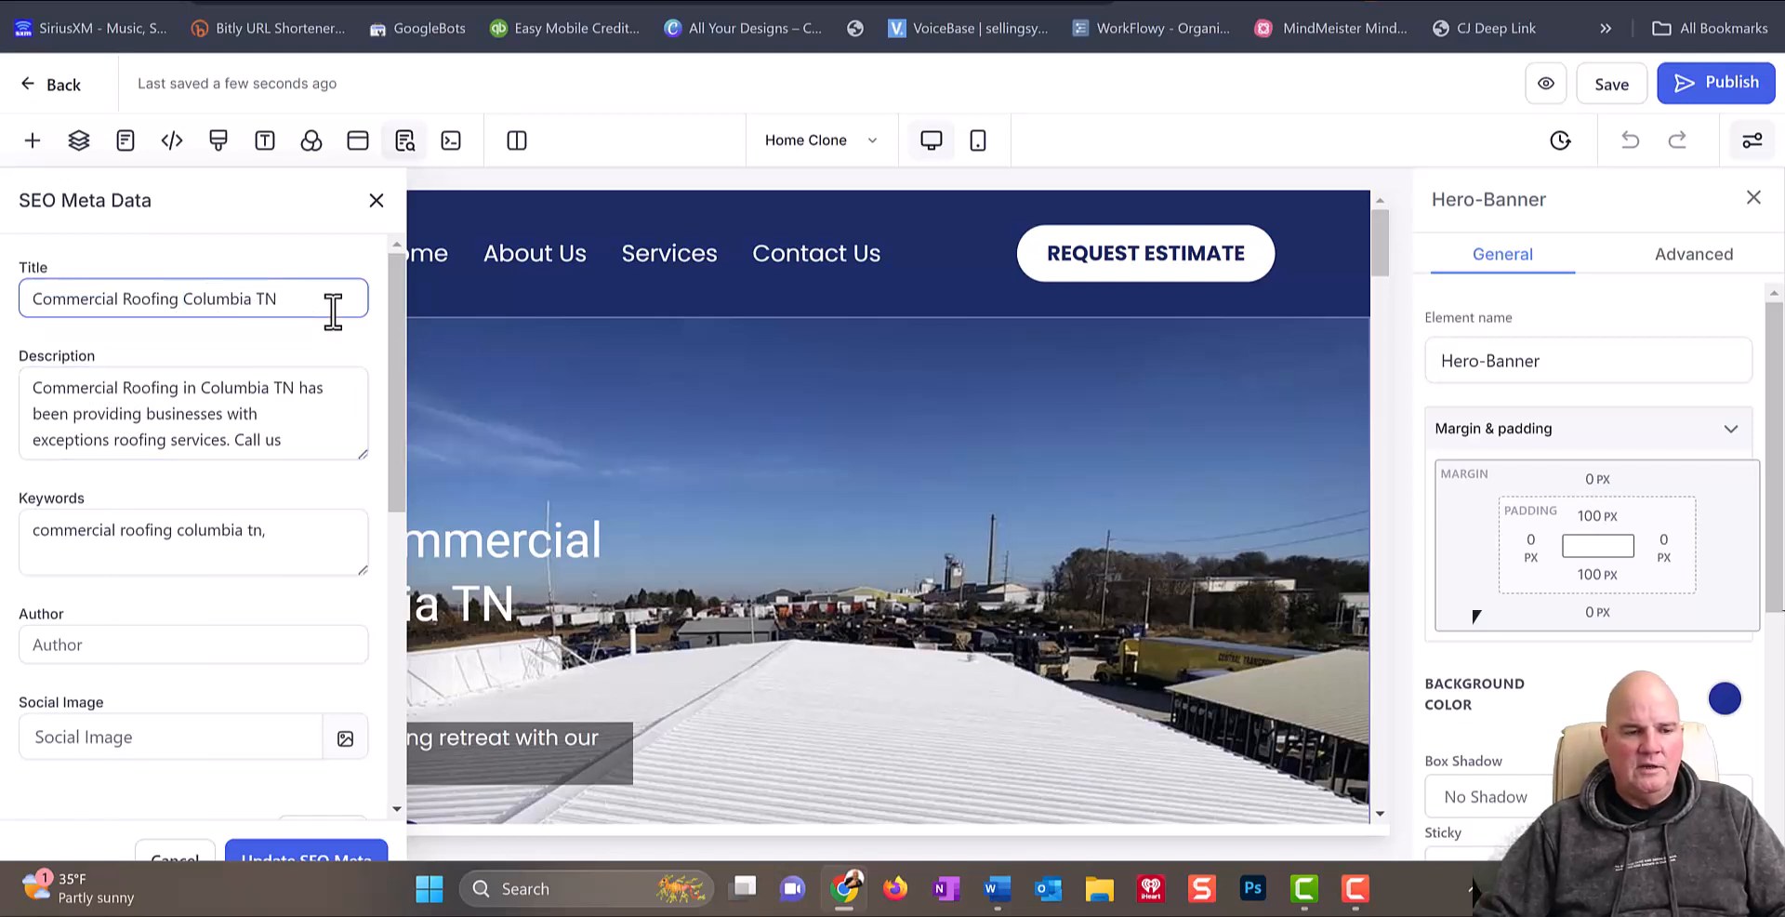
pyautogui.moveTo(392, 359); pyautogui.dragTo(392, 403)
# Step: Switch to ChatGPT and copy the suggested meta title "Top-Quality Commercial Roofing Services in Columbia, TN | Expert Roofers"
pyautogui.click(743, 2)
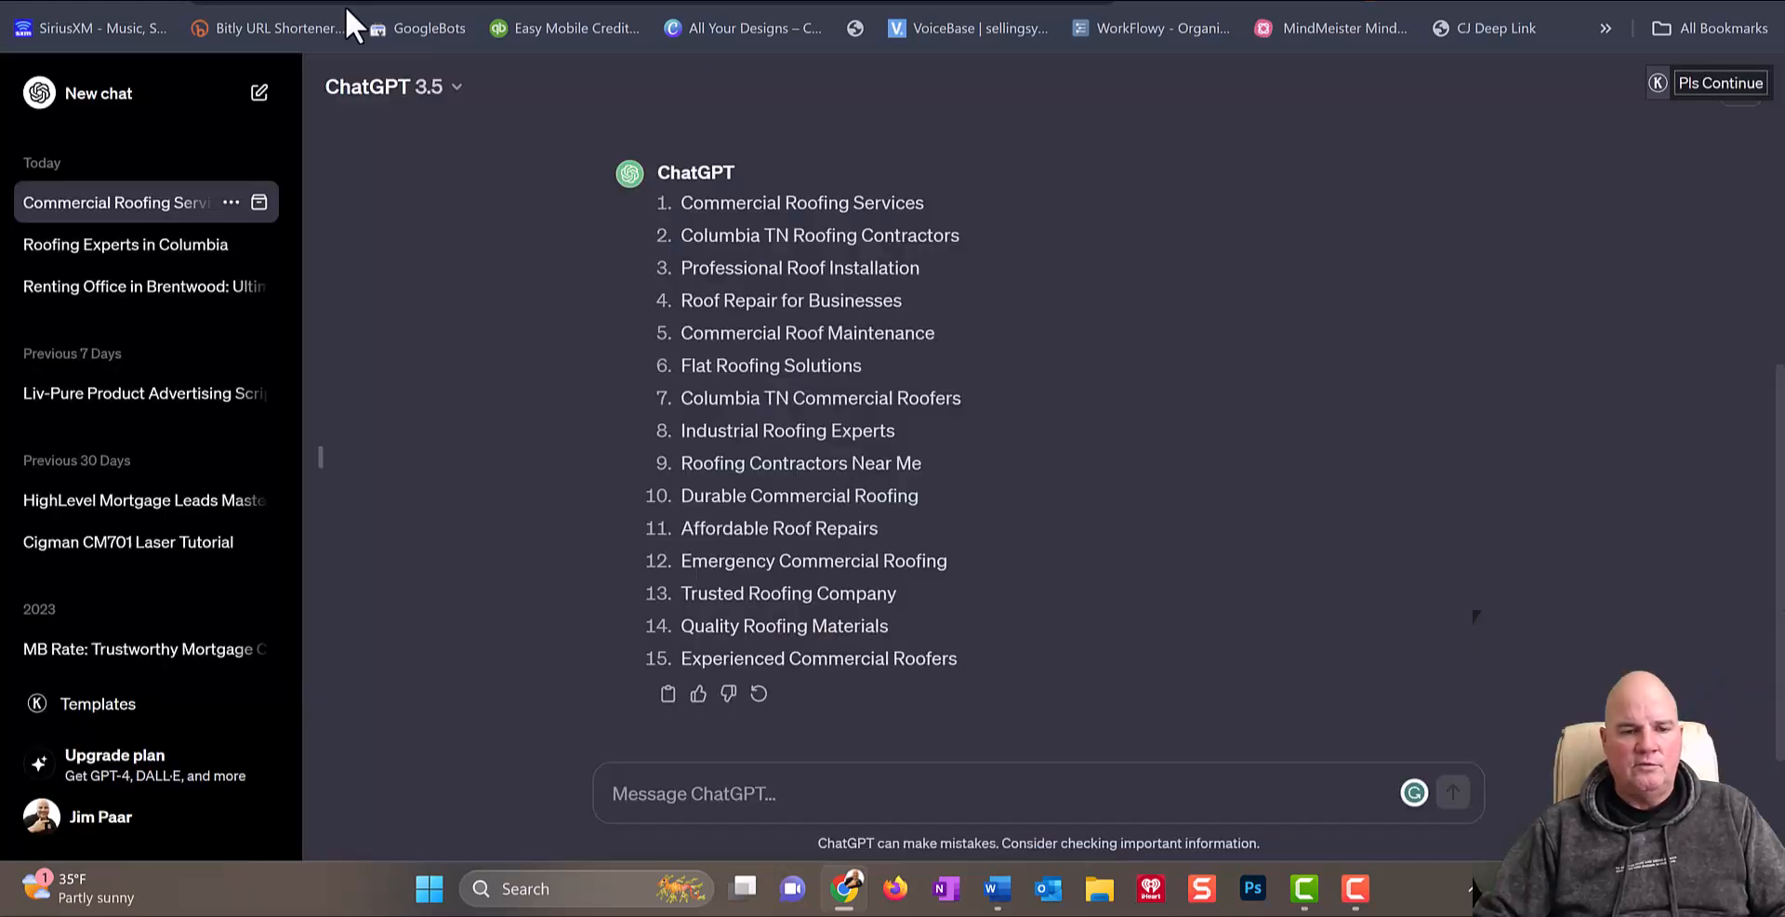
pyautogui.scroll(6, 822, 290)
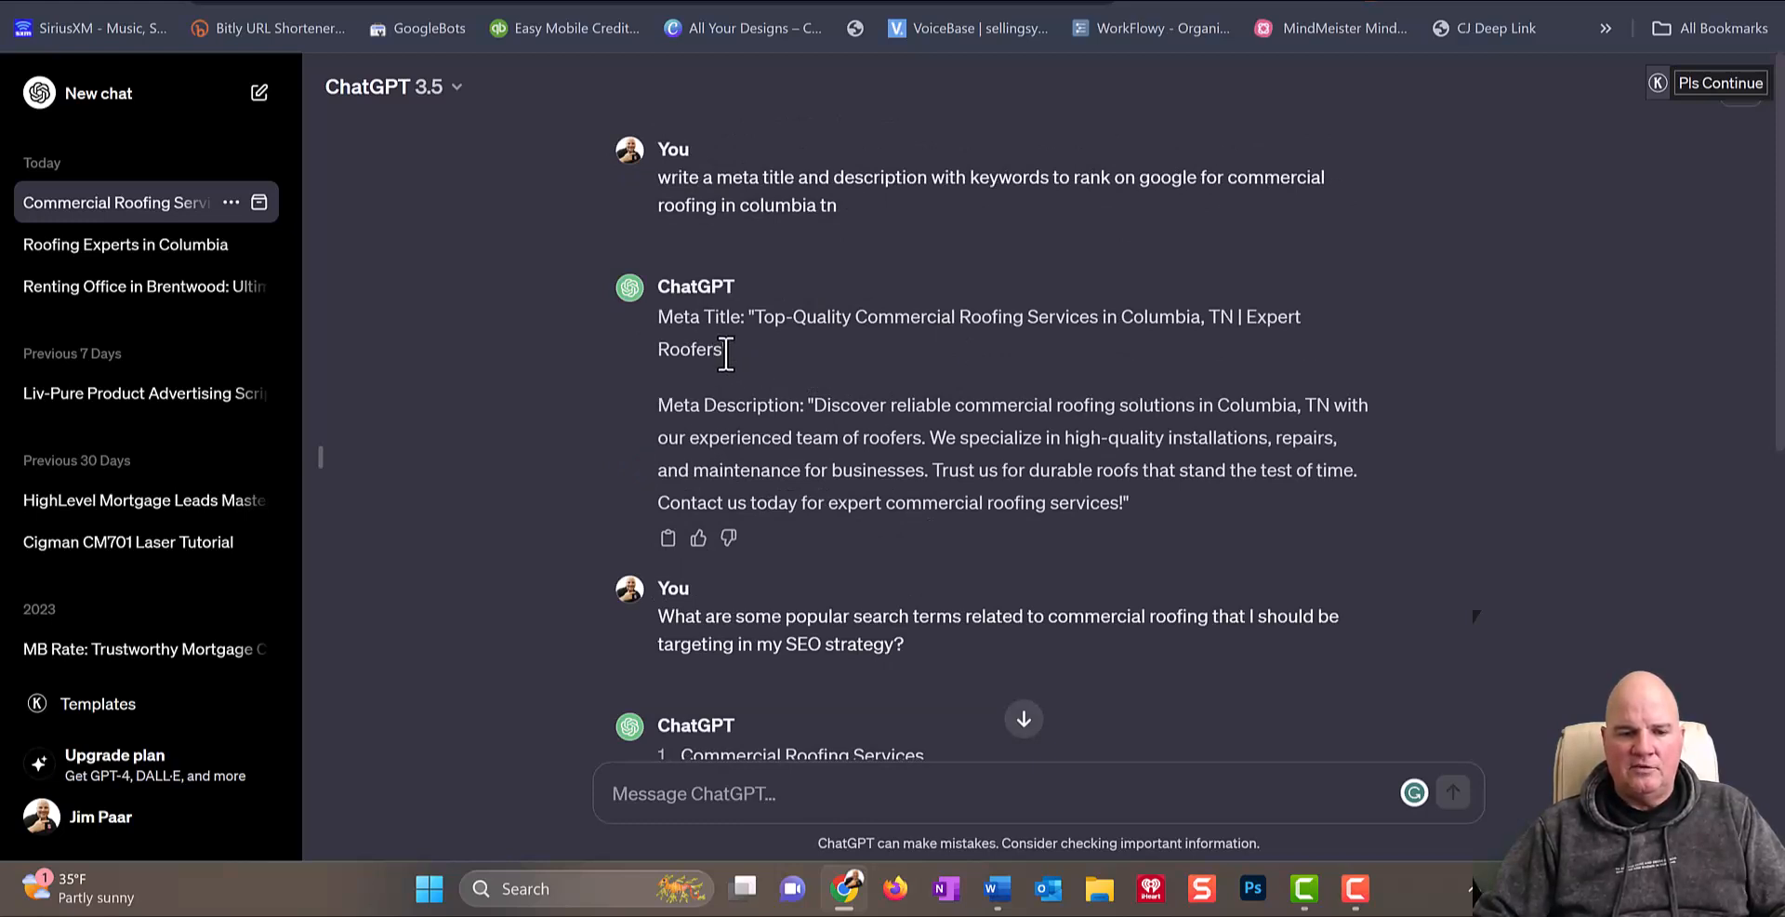
pyautogui.moveTo(721, 351); pyautogui.dragTo(756, 318)
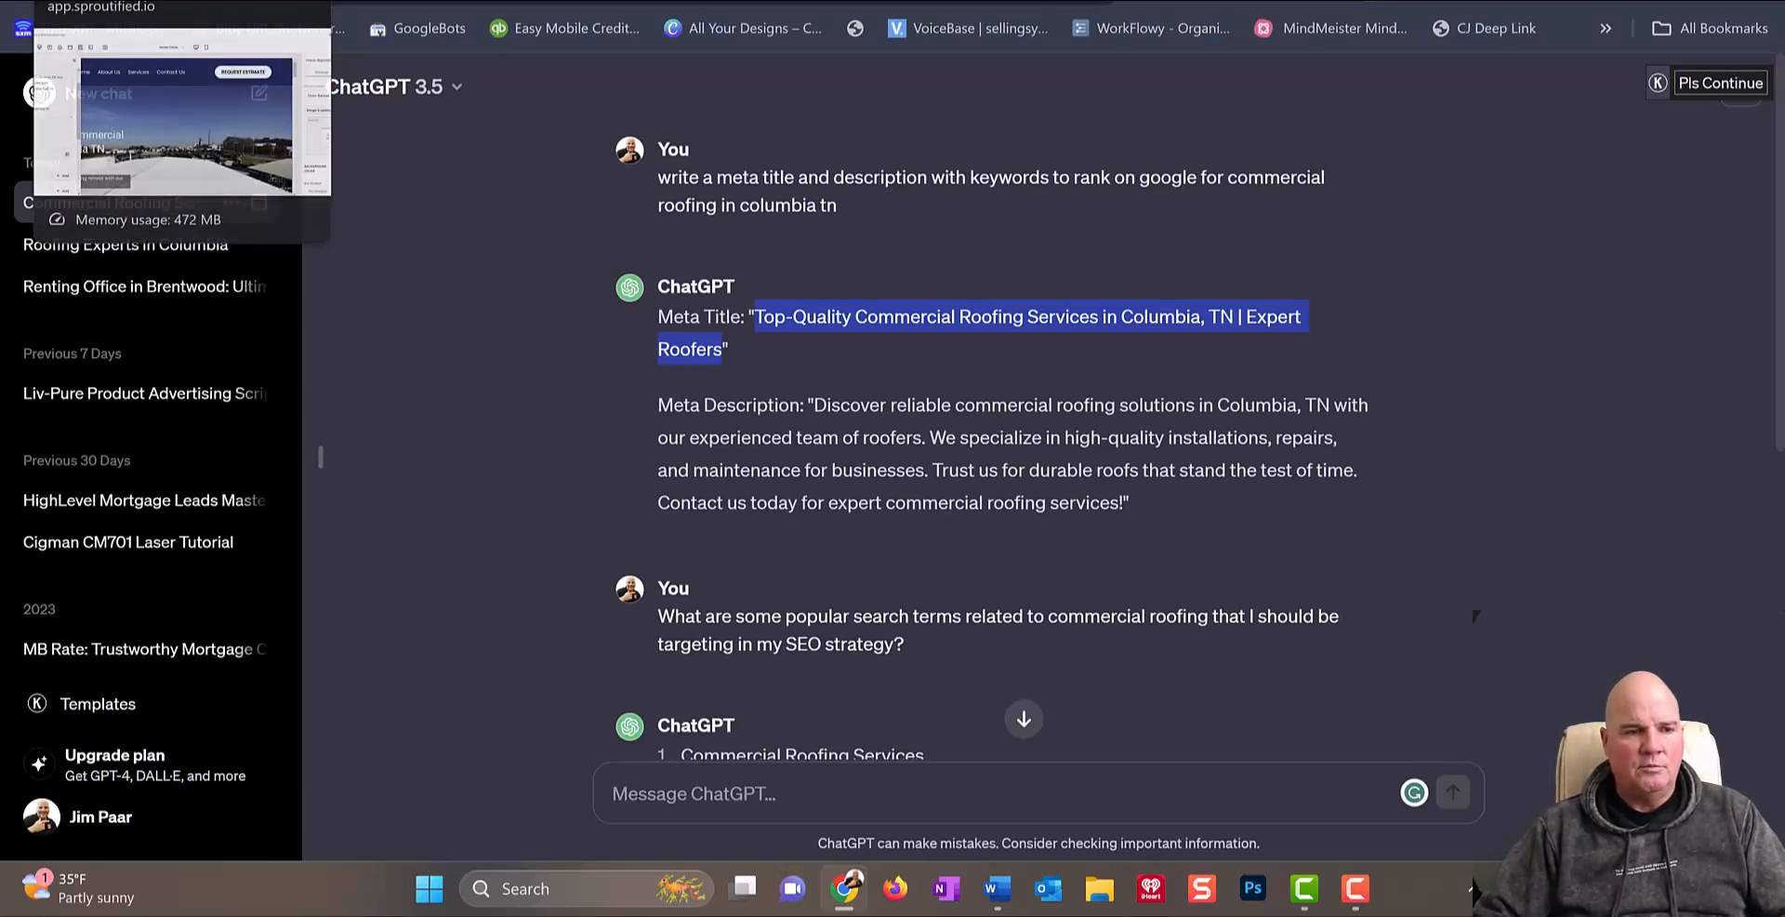
# Step: Return to Sproutified and replace the SEO title with "Top-Quality Commercial Roofing Services in Columbia, TN | Expert Roofers"
pyautogui.click(100, 5)
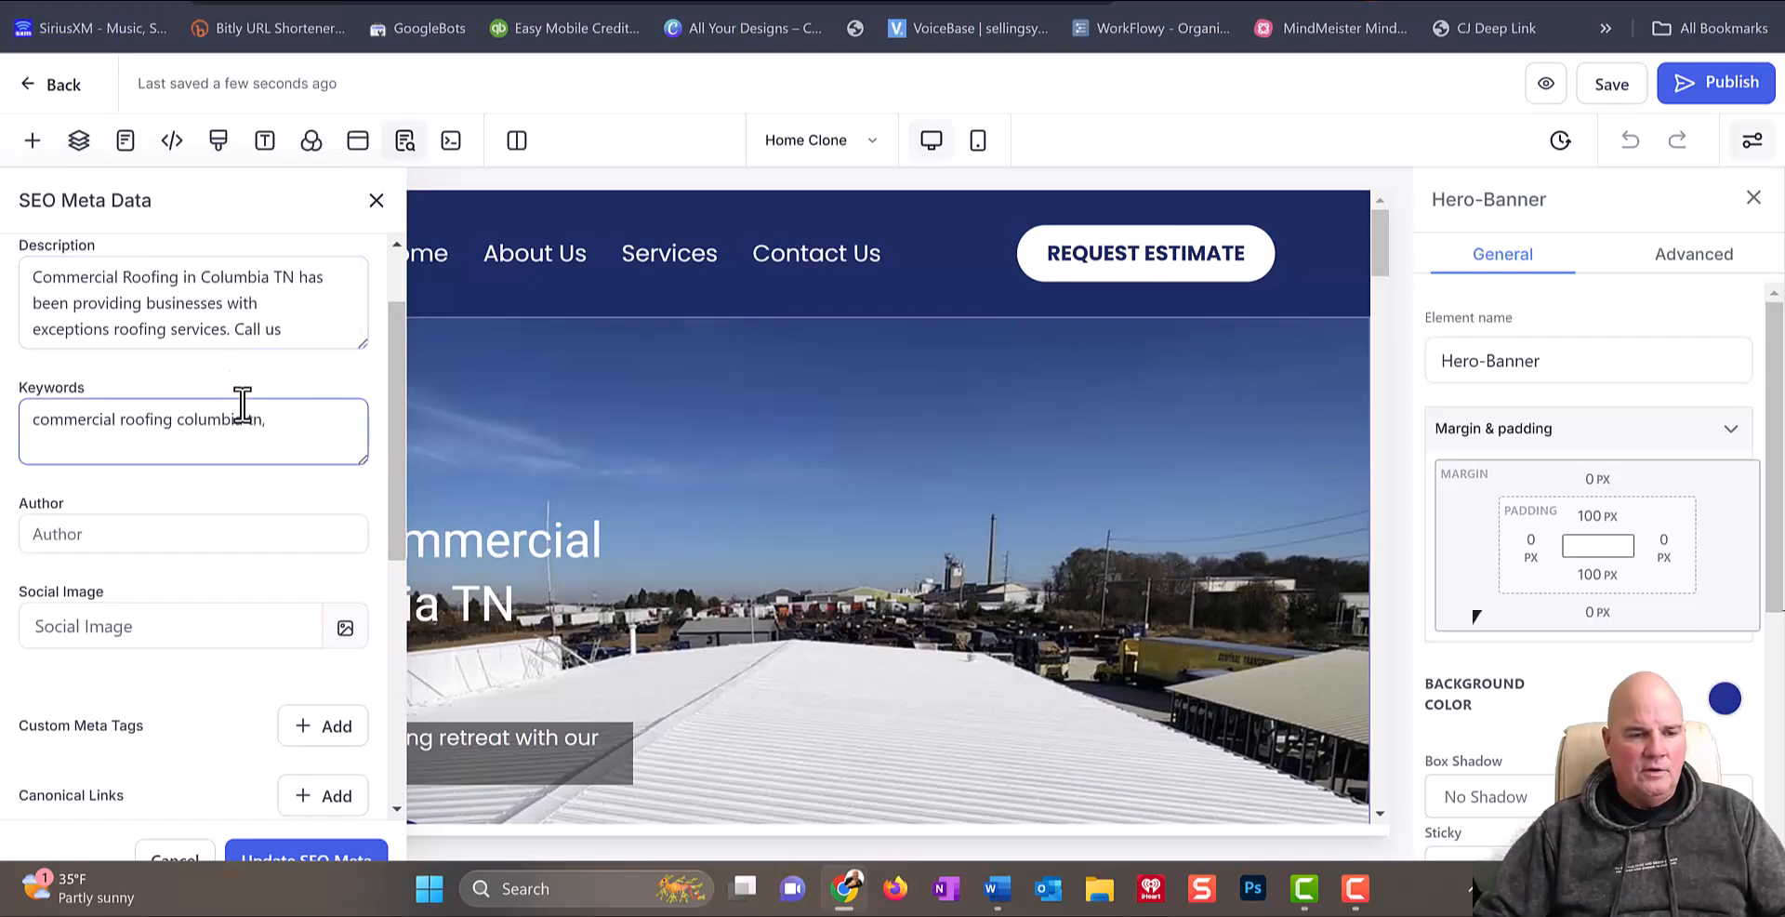
pyautogui.scroll(1, 239, 402)
pyautogui.moveTo(283, 299); pyautogui.dragTo(35, 300)
pyautogui.write('Services in Columbia, TN | Expert Roofers')
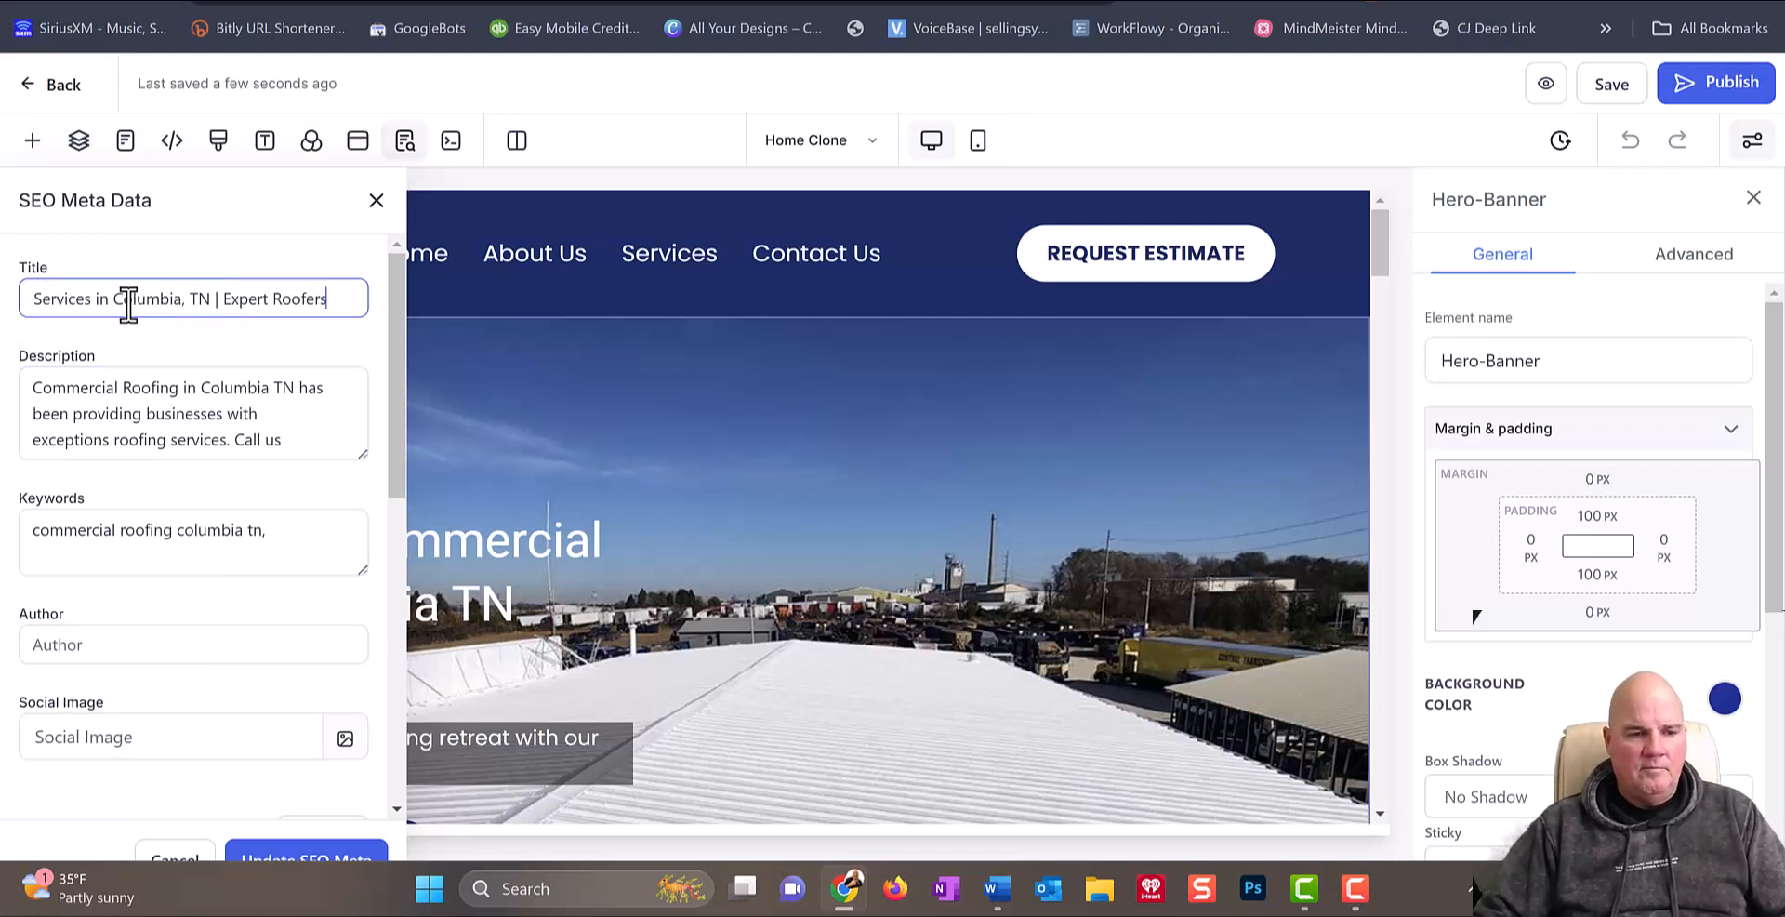
pyautogui.moveTo(114, 301); pyautogui.dragTo(218, 299)
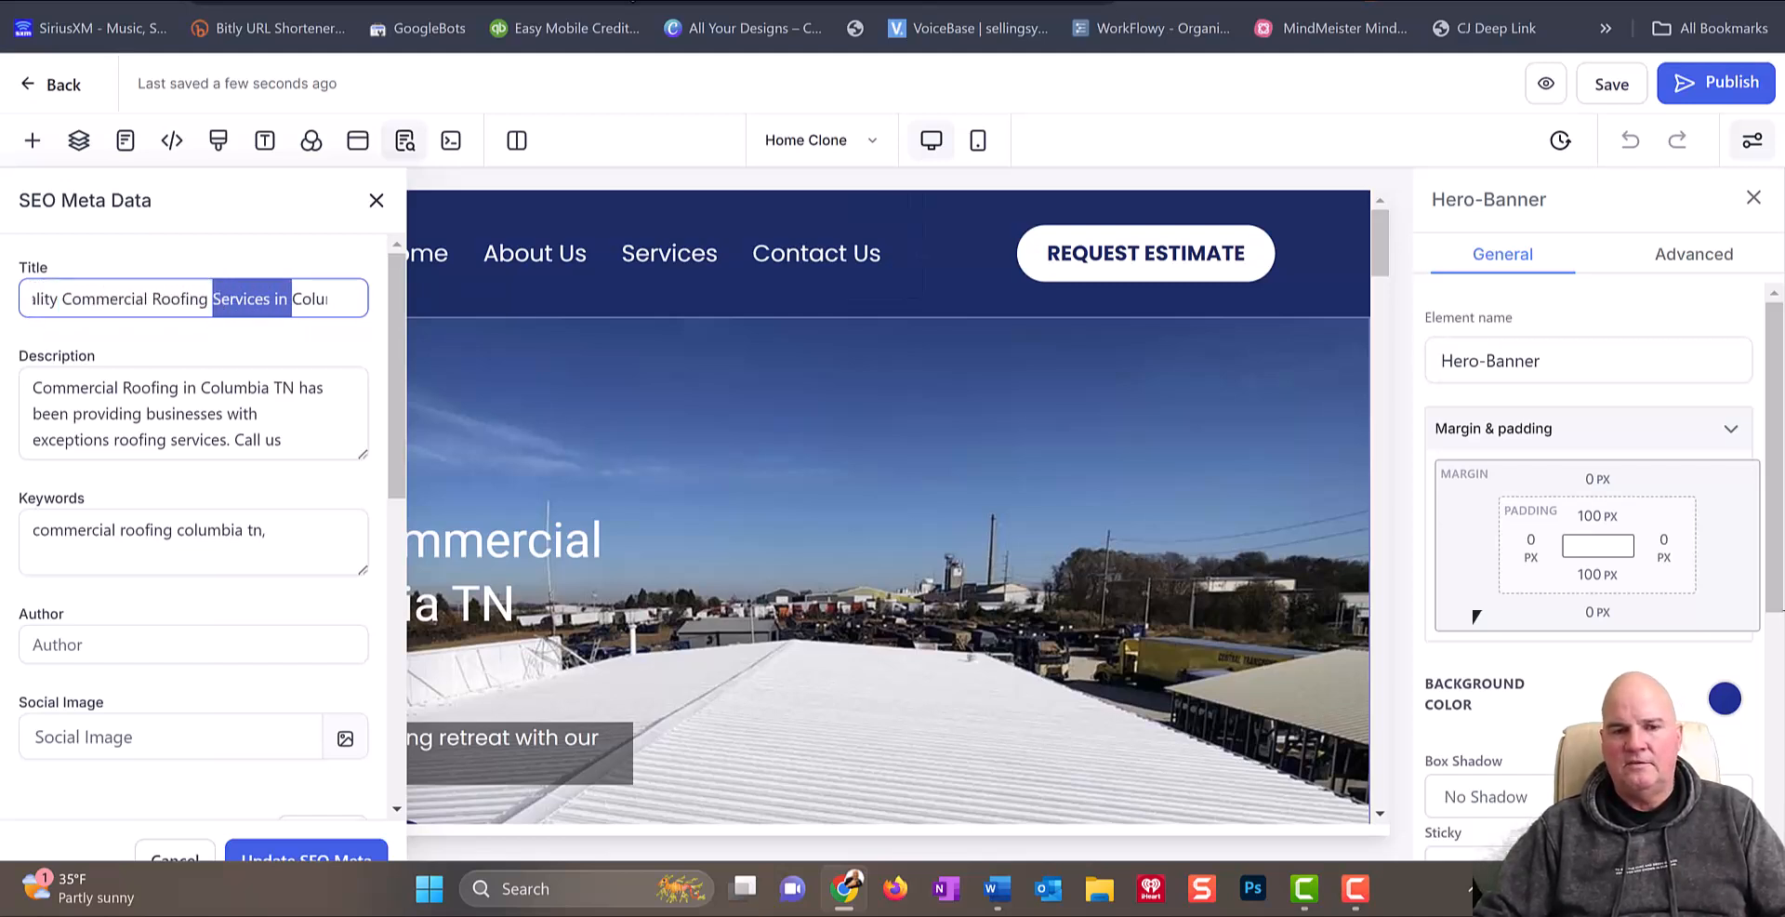
# Step: Switch to Google and check the search suggestions for "commercial roofing" without a location, and for "commercial roofing ser"
pyautogui.click(734, 0)
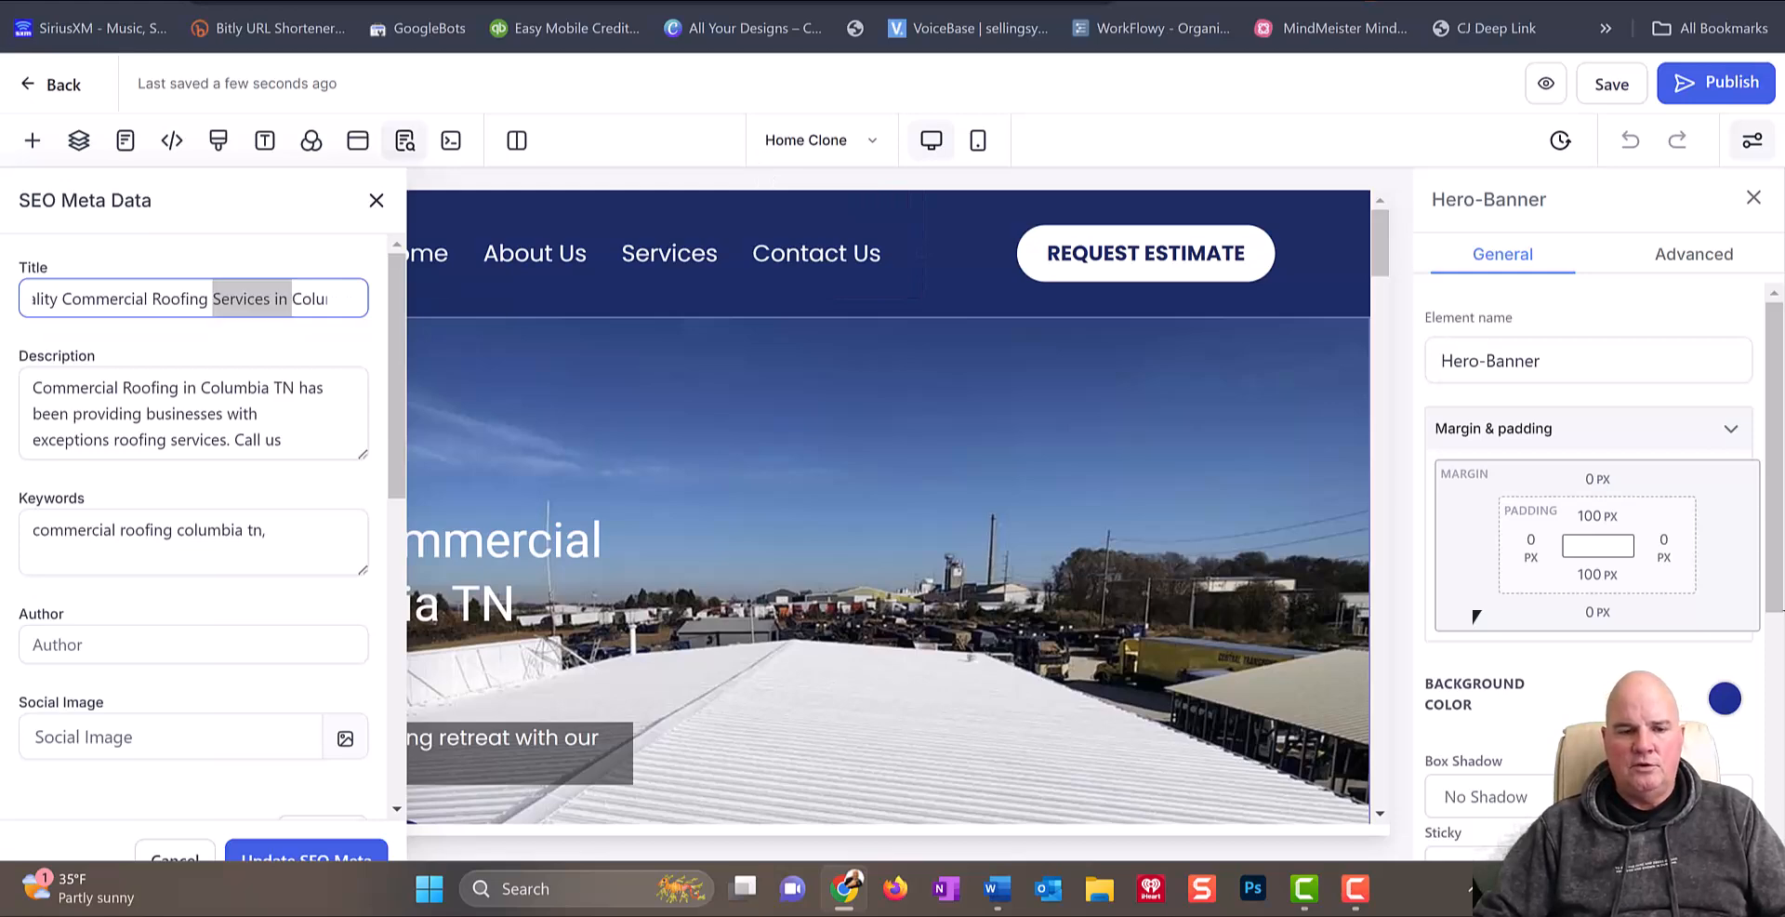
pyautogui.moveTo(458, 93); pyautogui.dragTo(369, 92)
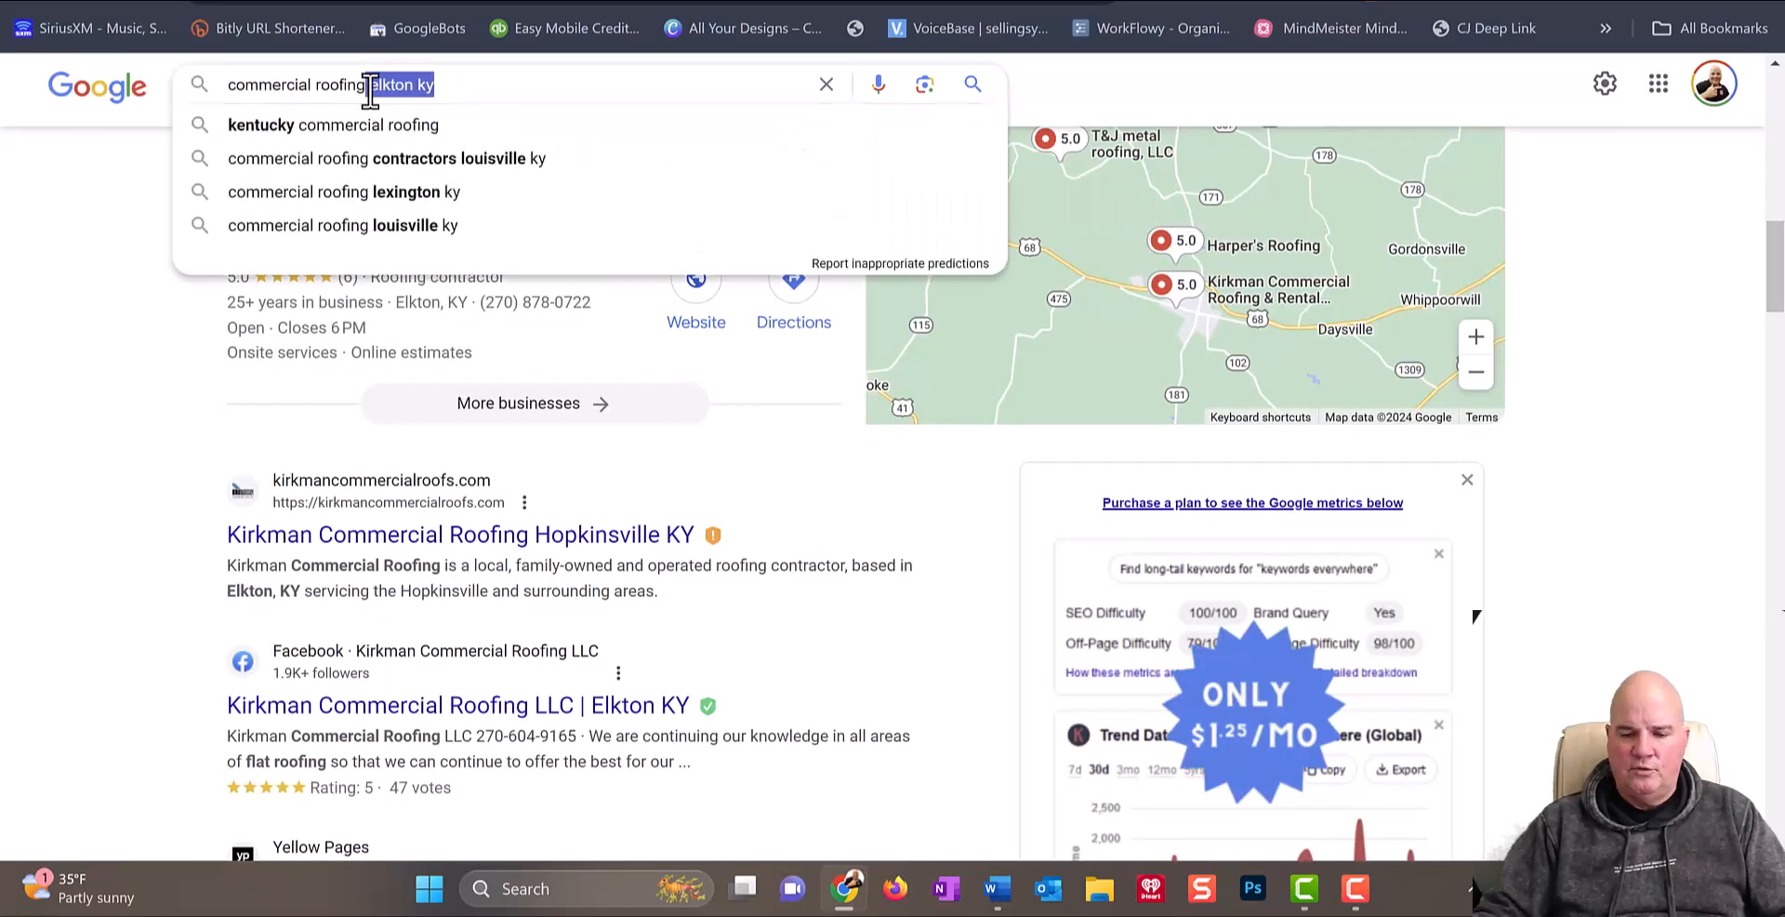
pyautogui.press('BackSpace')
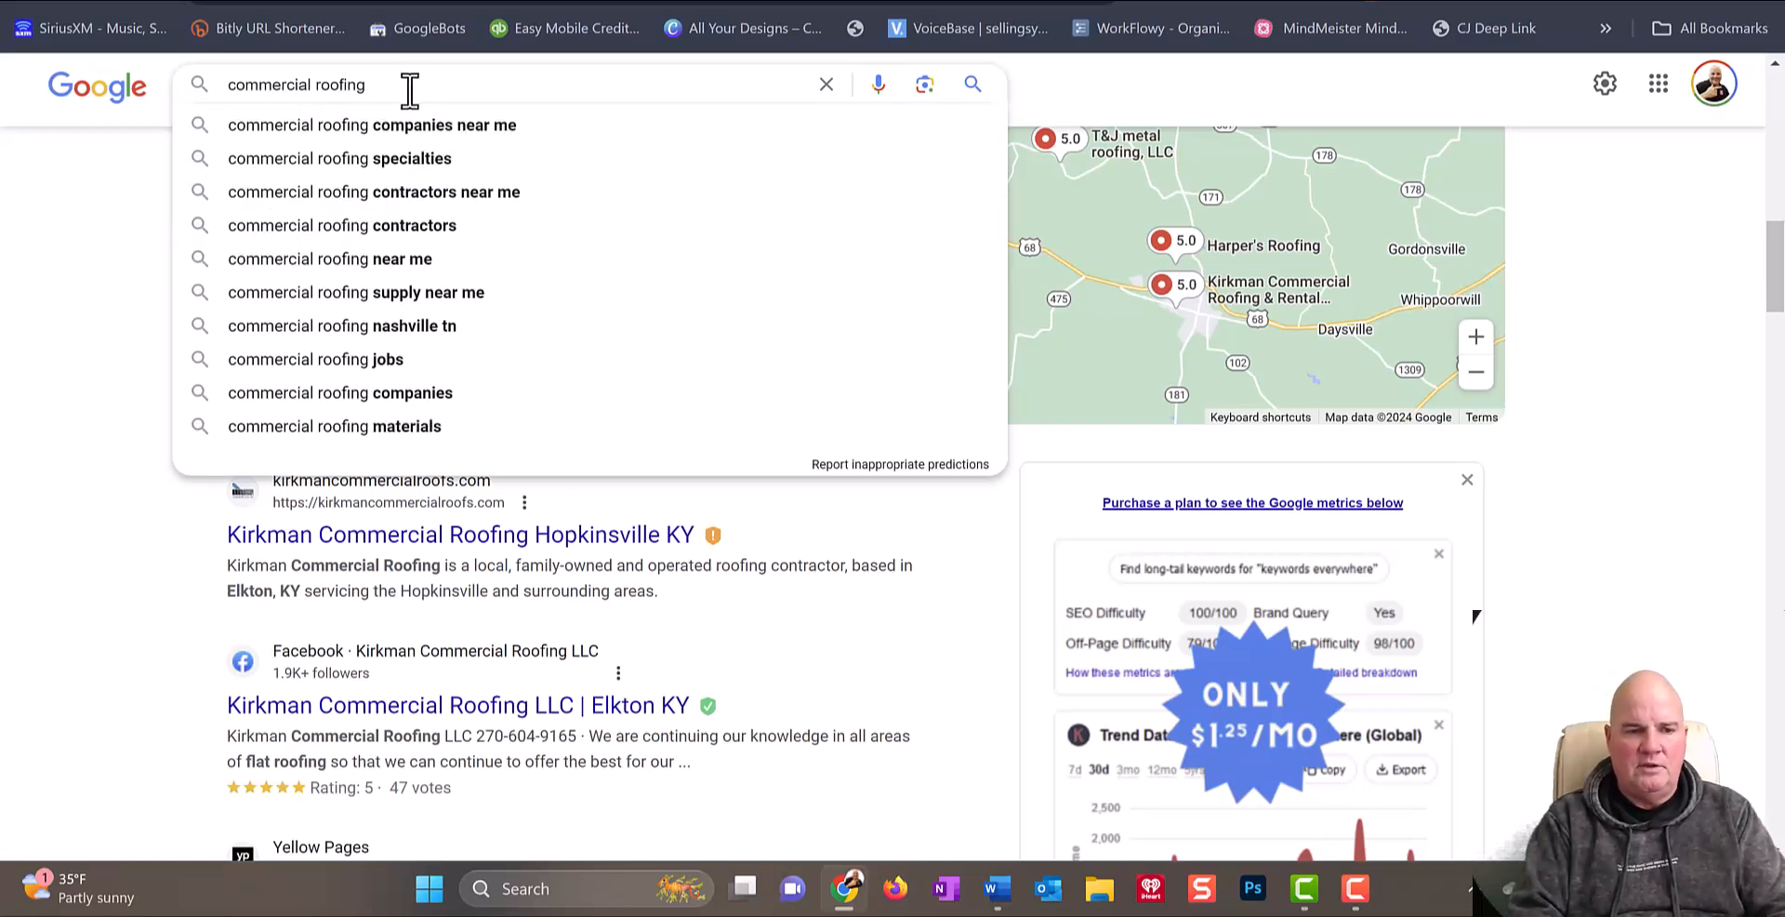
pyautogui.write('i')
pyautogui.press('BackSpace')
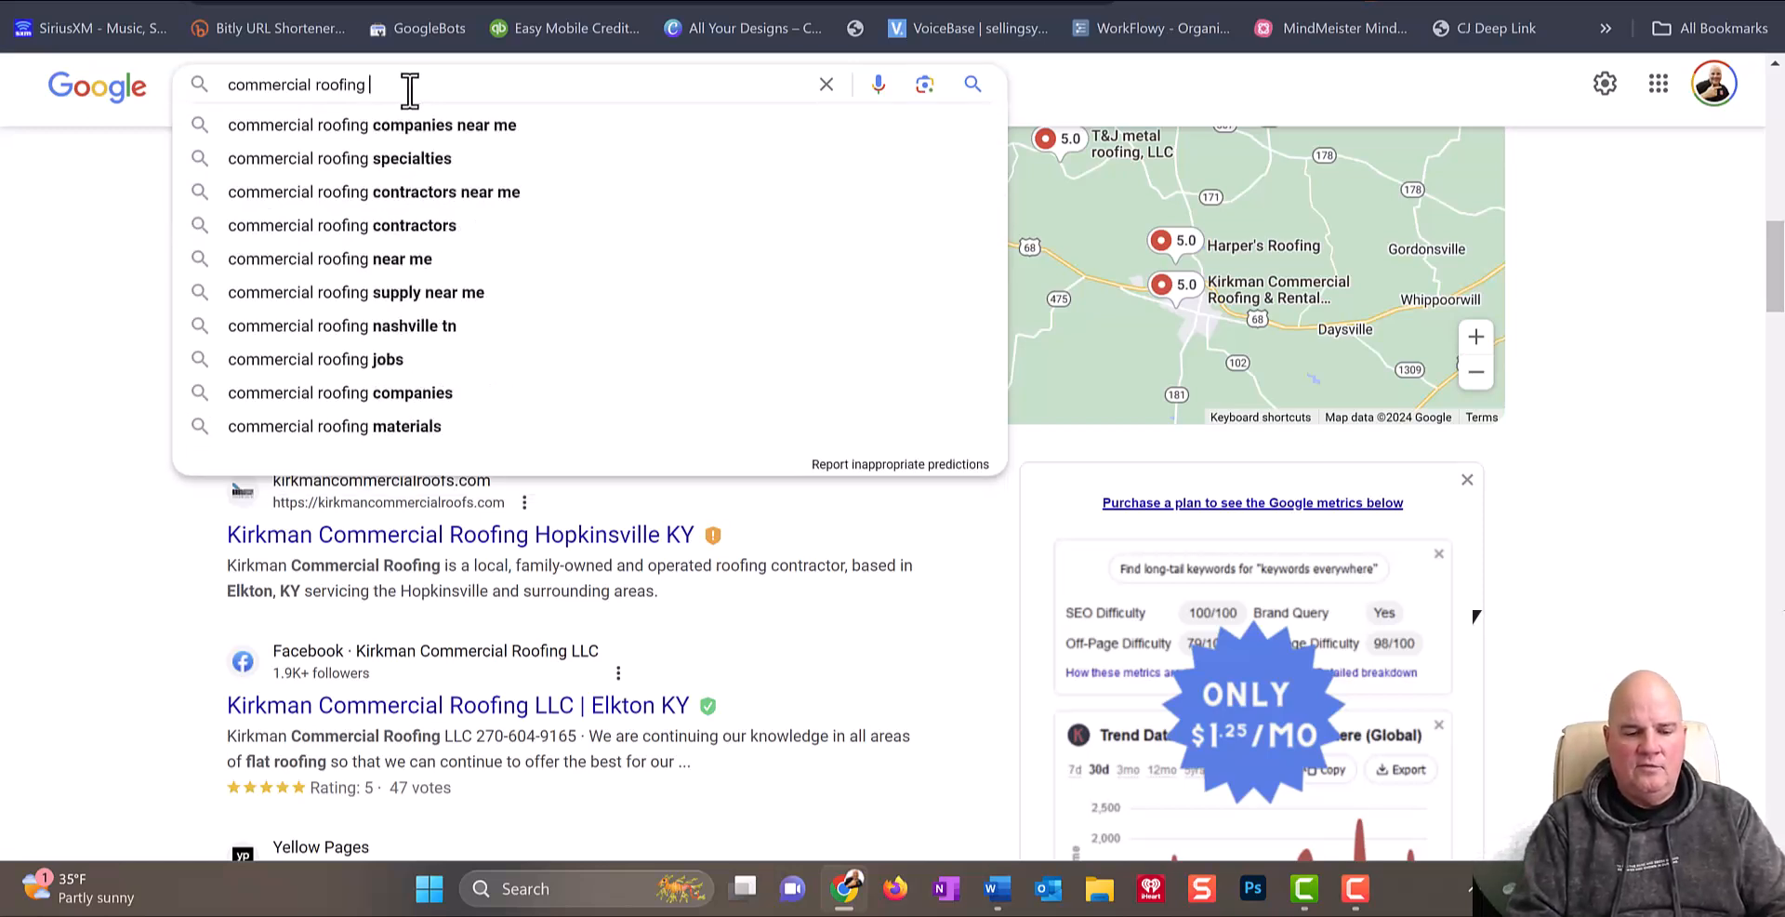
pyautogui.write('ser')
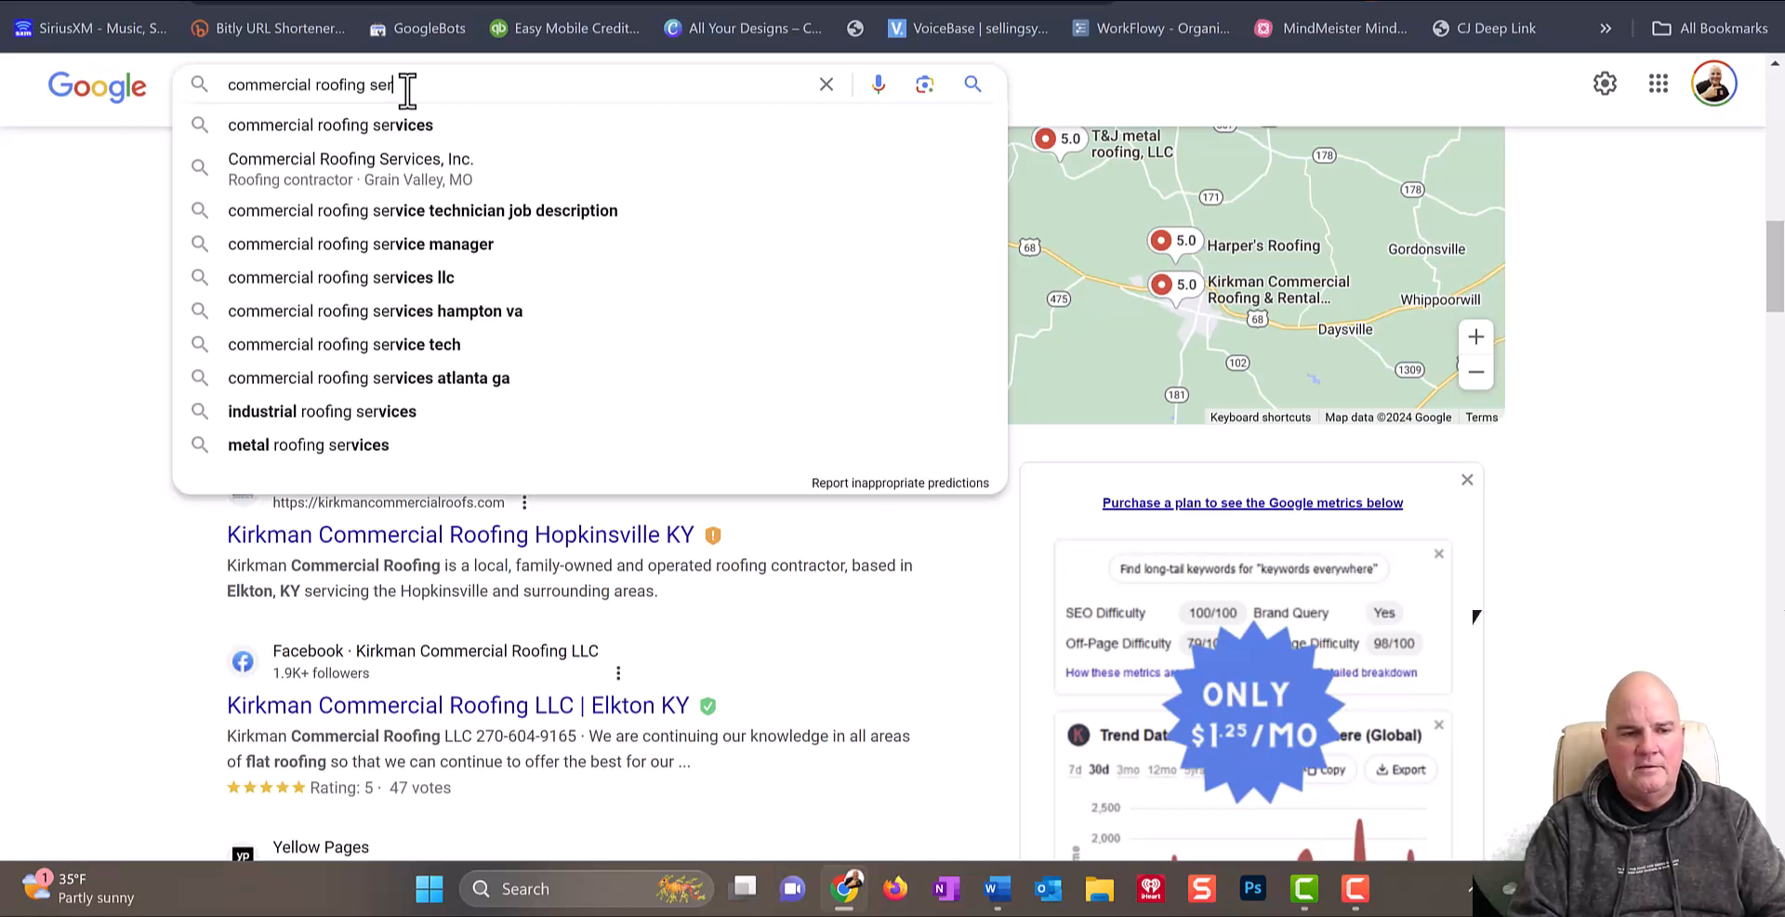
pyautogui.press('BackSpace')
pyautogui.press('BackSpace')
pyautogui.press('BackSpace')
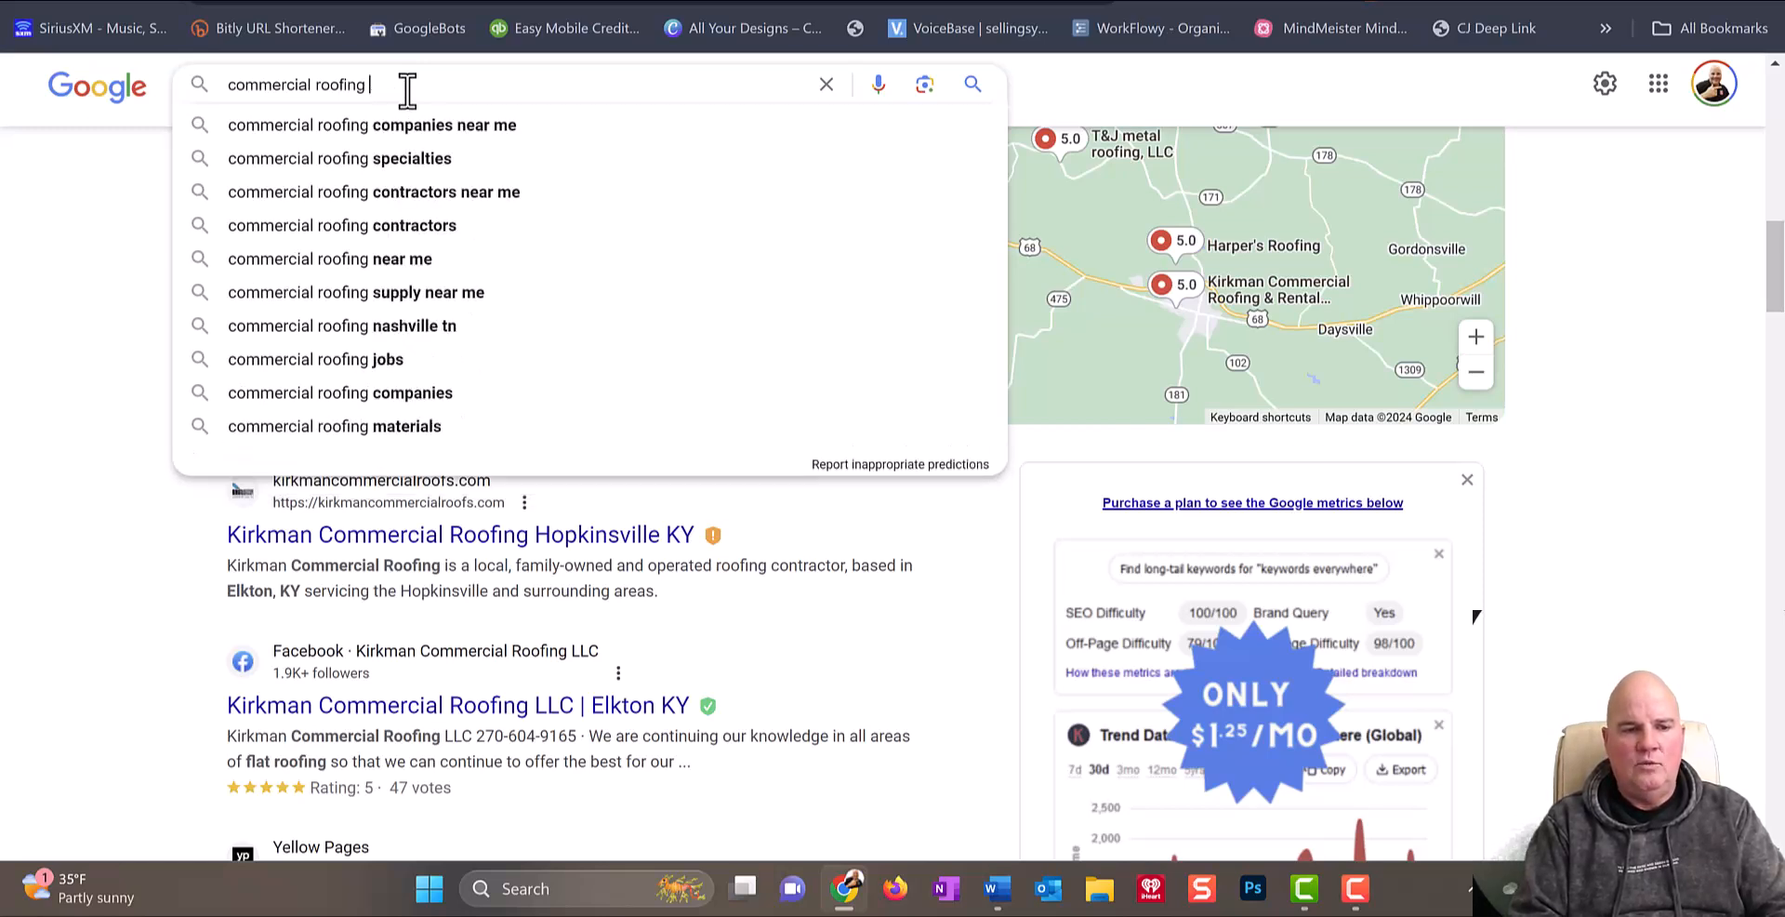
pyautogui.press('BackSpace')
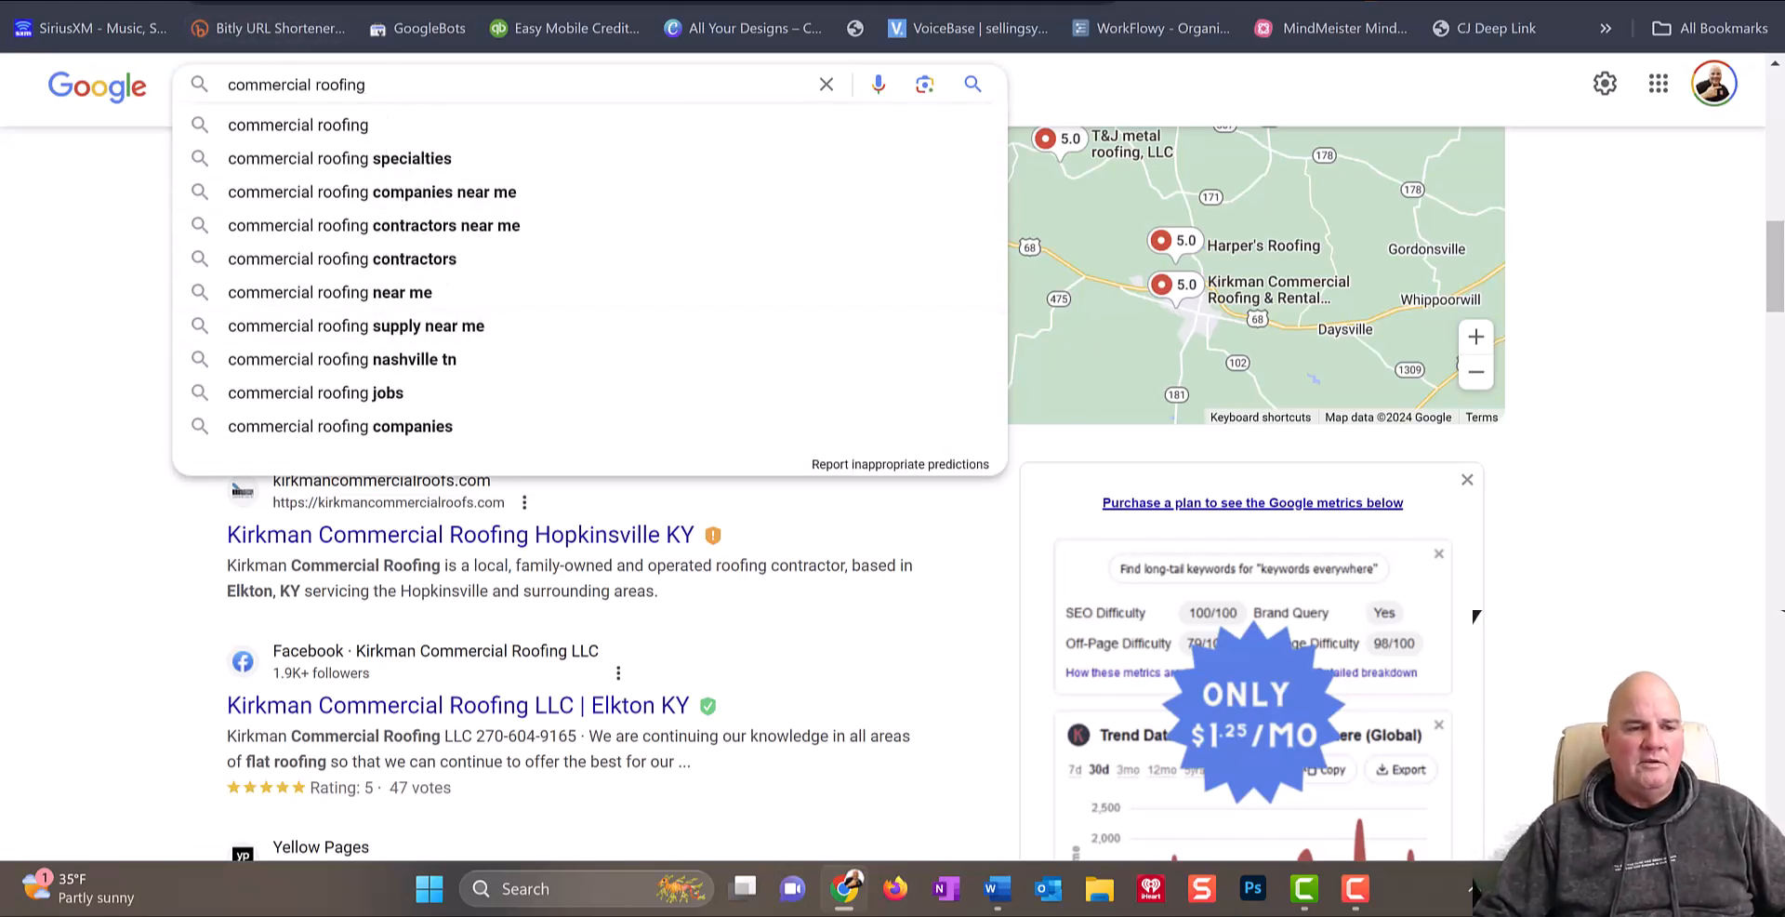
# Step: Return to Sproutified and replace "Services in" with "Contractors" in the SEO title
pyautogui.click(232, 0)
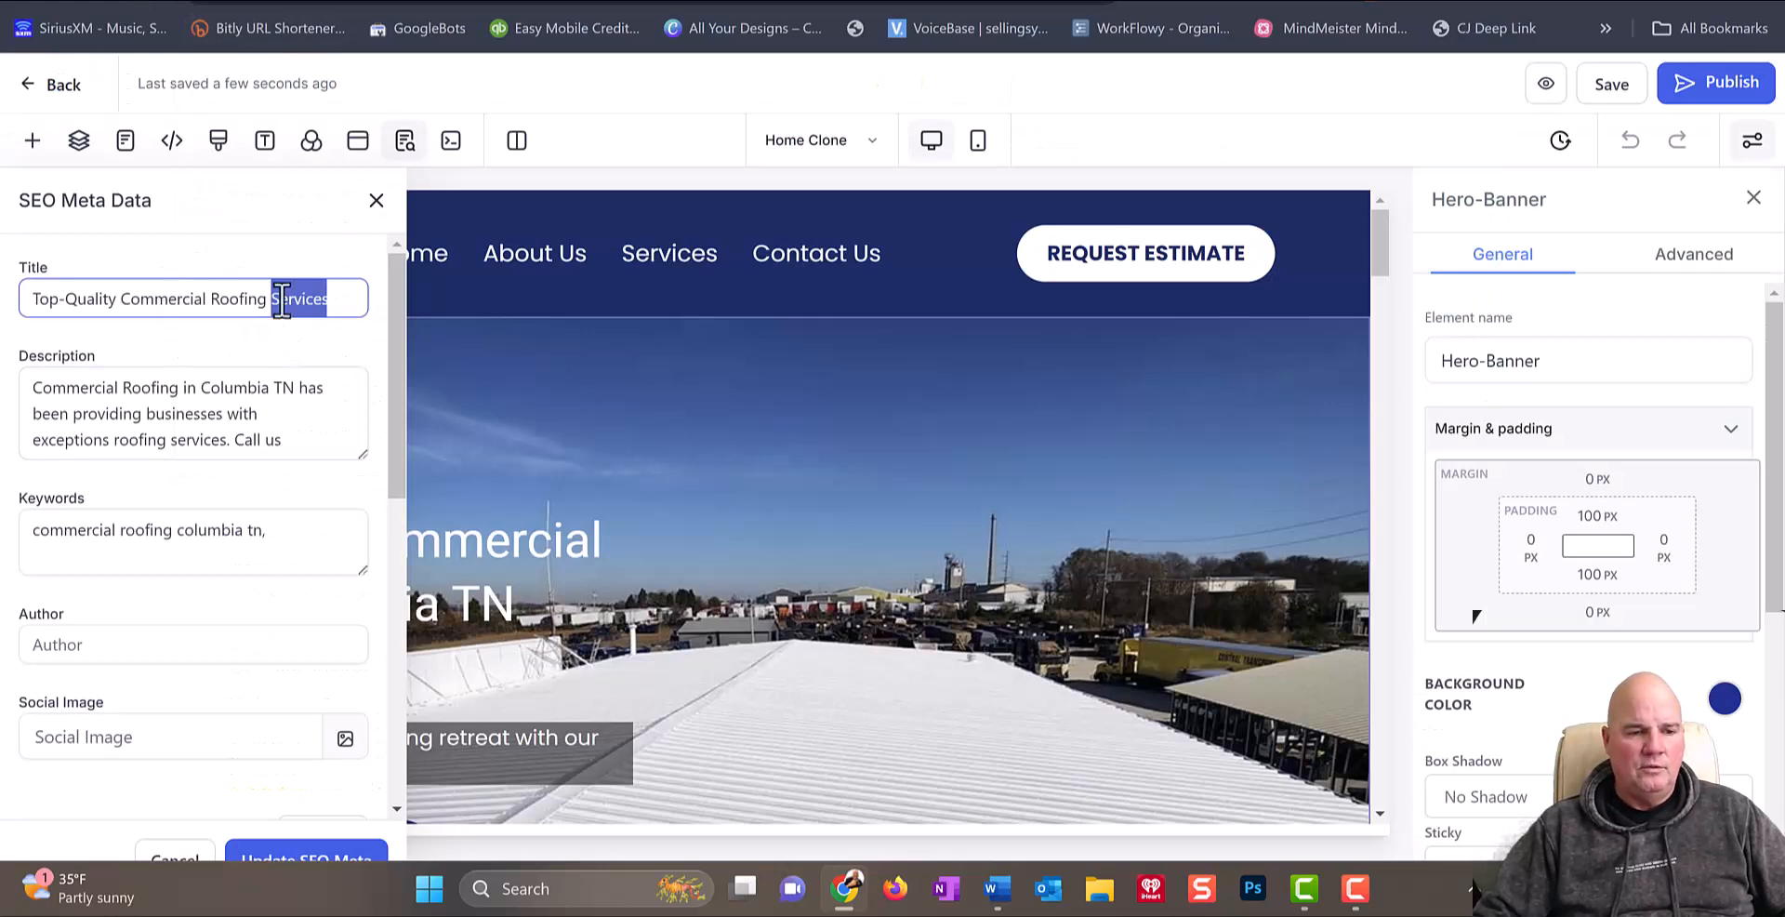
pyautogui.write('Co')
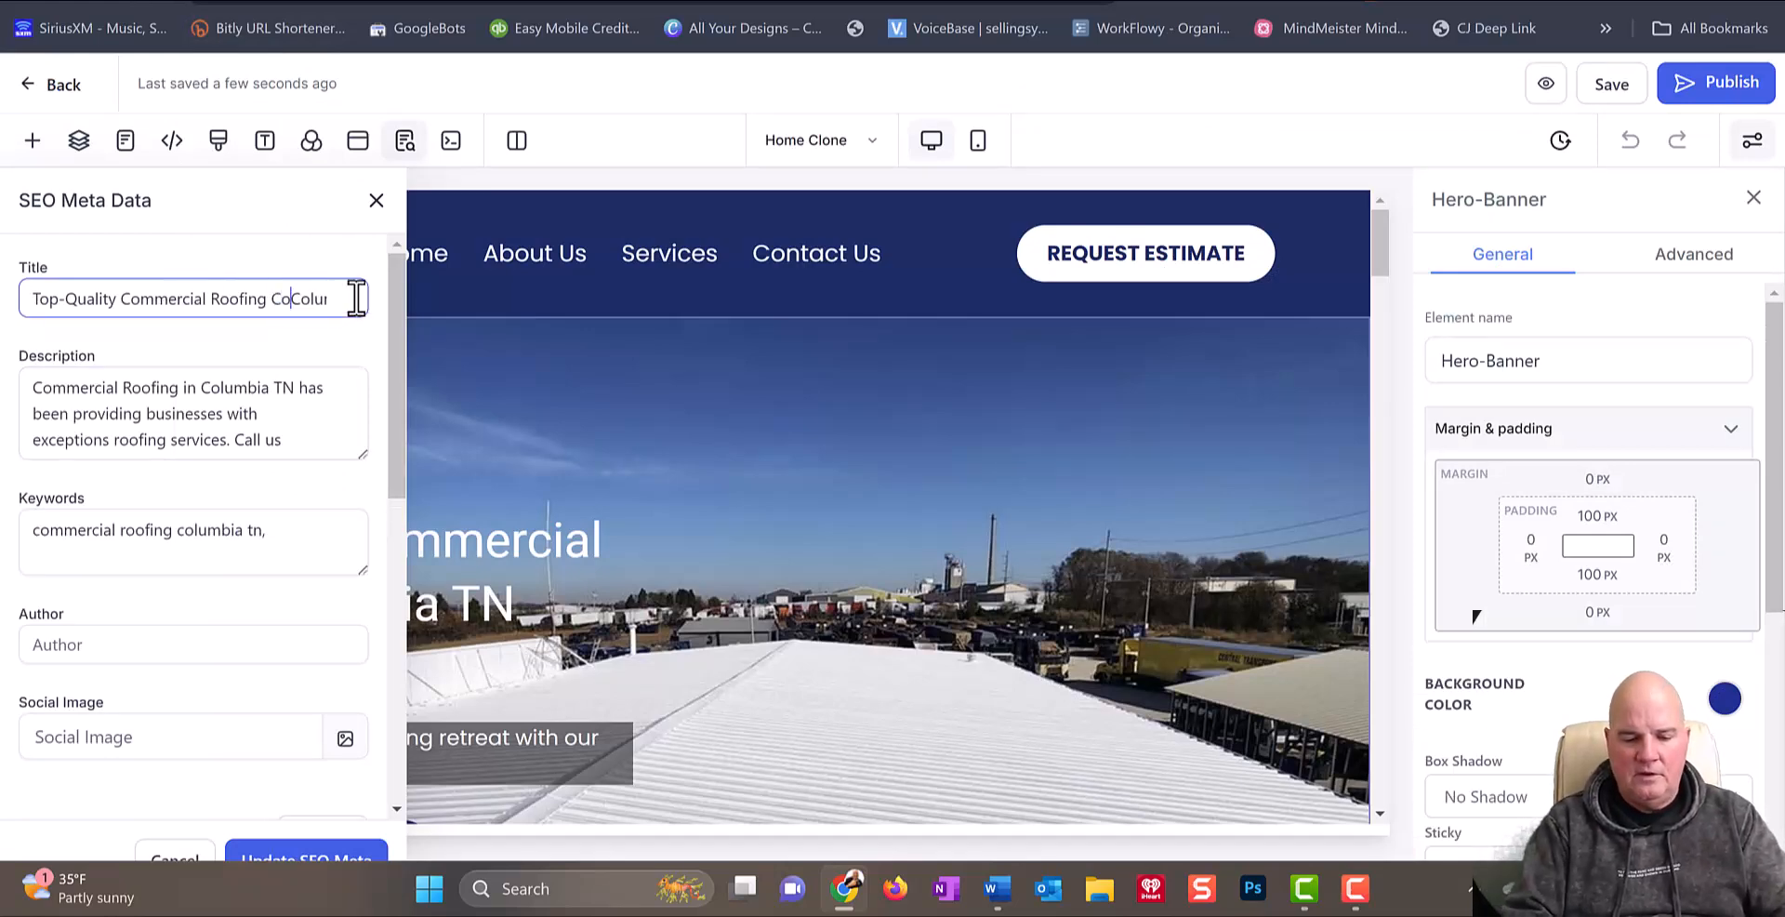
pyautogui.write('ntrctors')
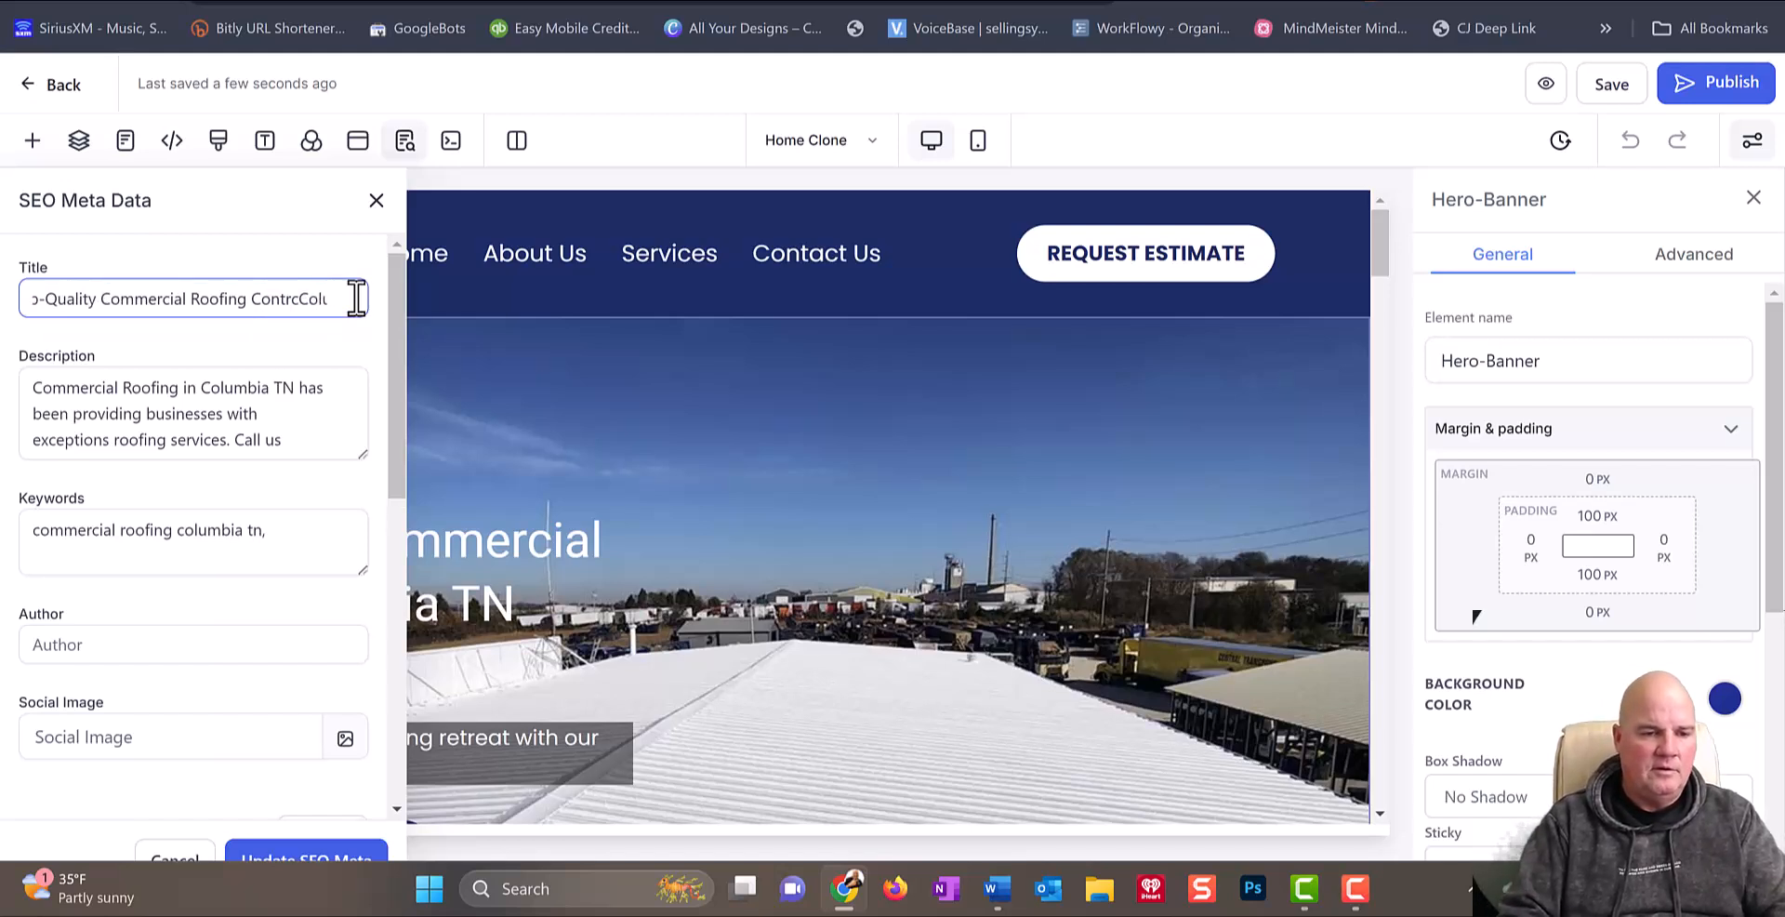
pyautogui.write('actors')
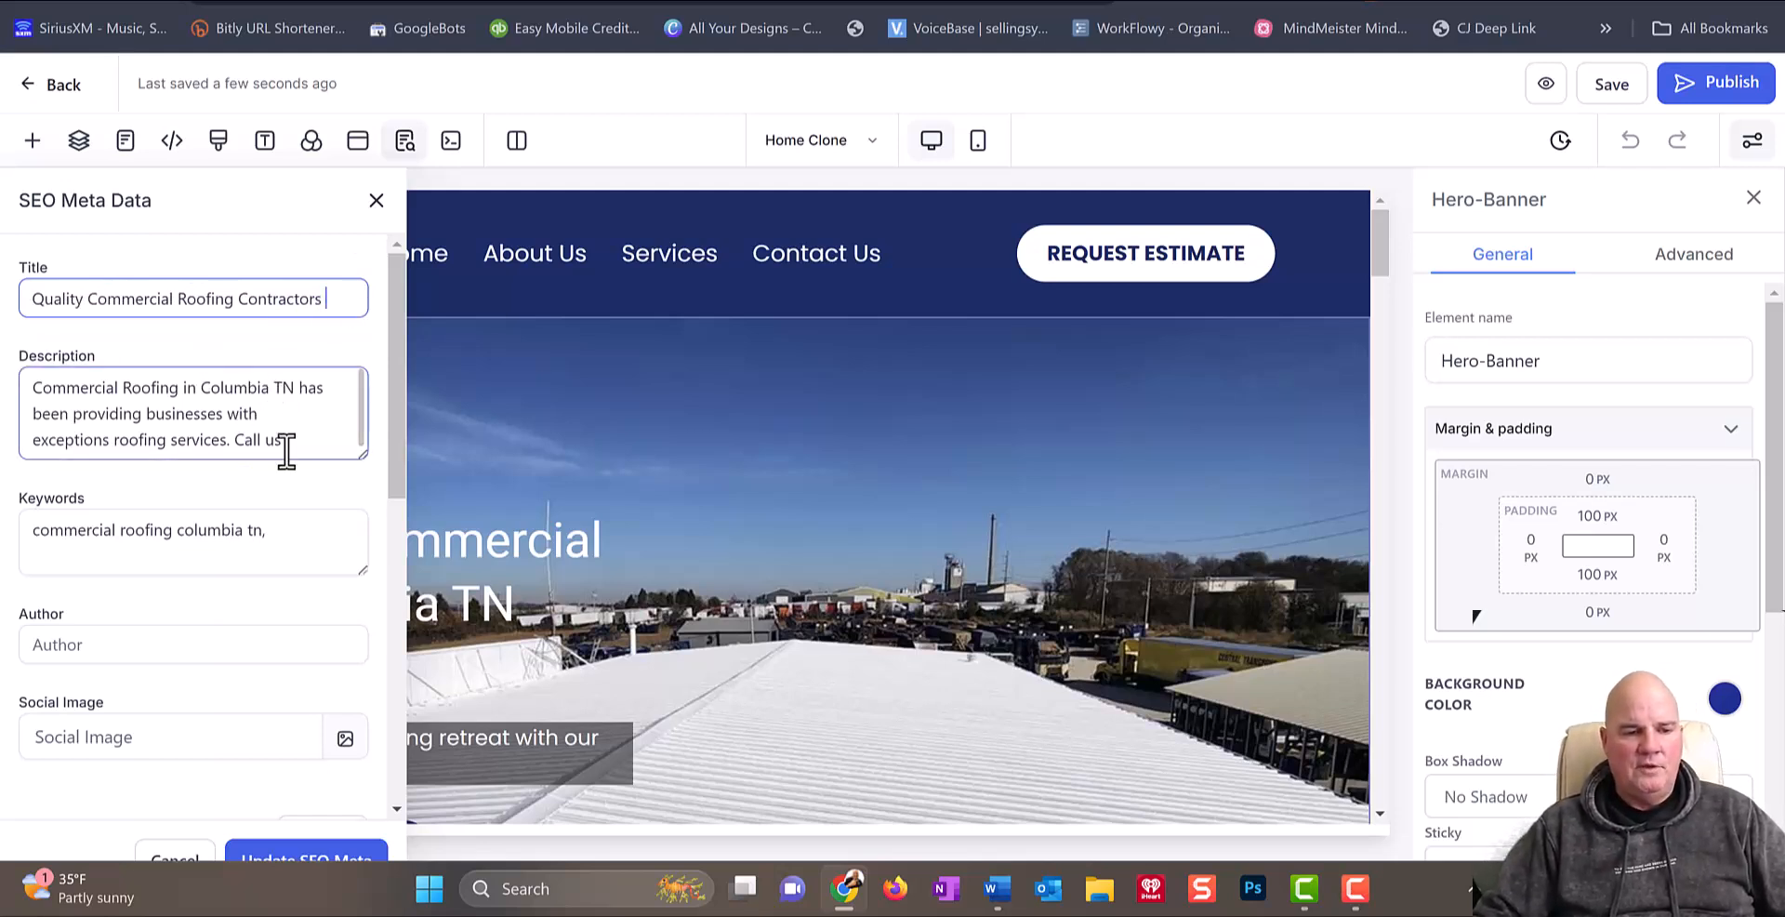
# Step: Insert "Contractors" after "Commercial Roofing" at the start of the SEO description
pyautogui.click(188, 387)
pyautogui.write('Contracto')
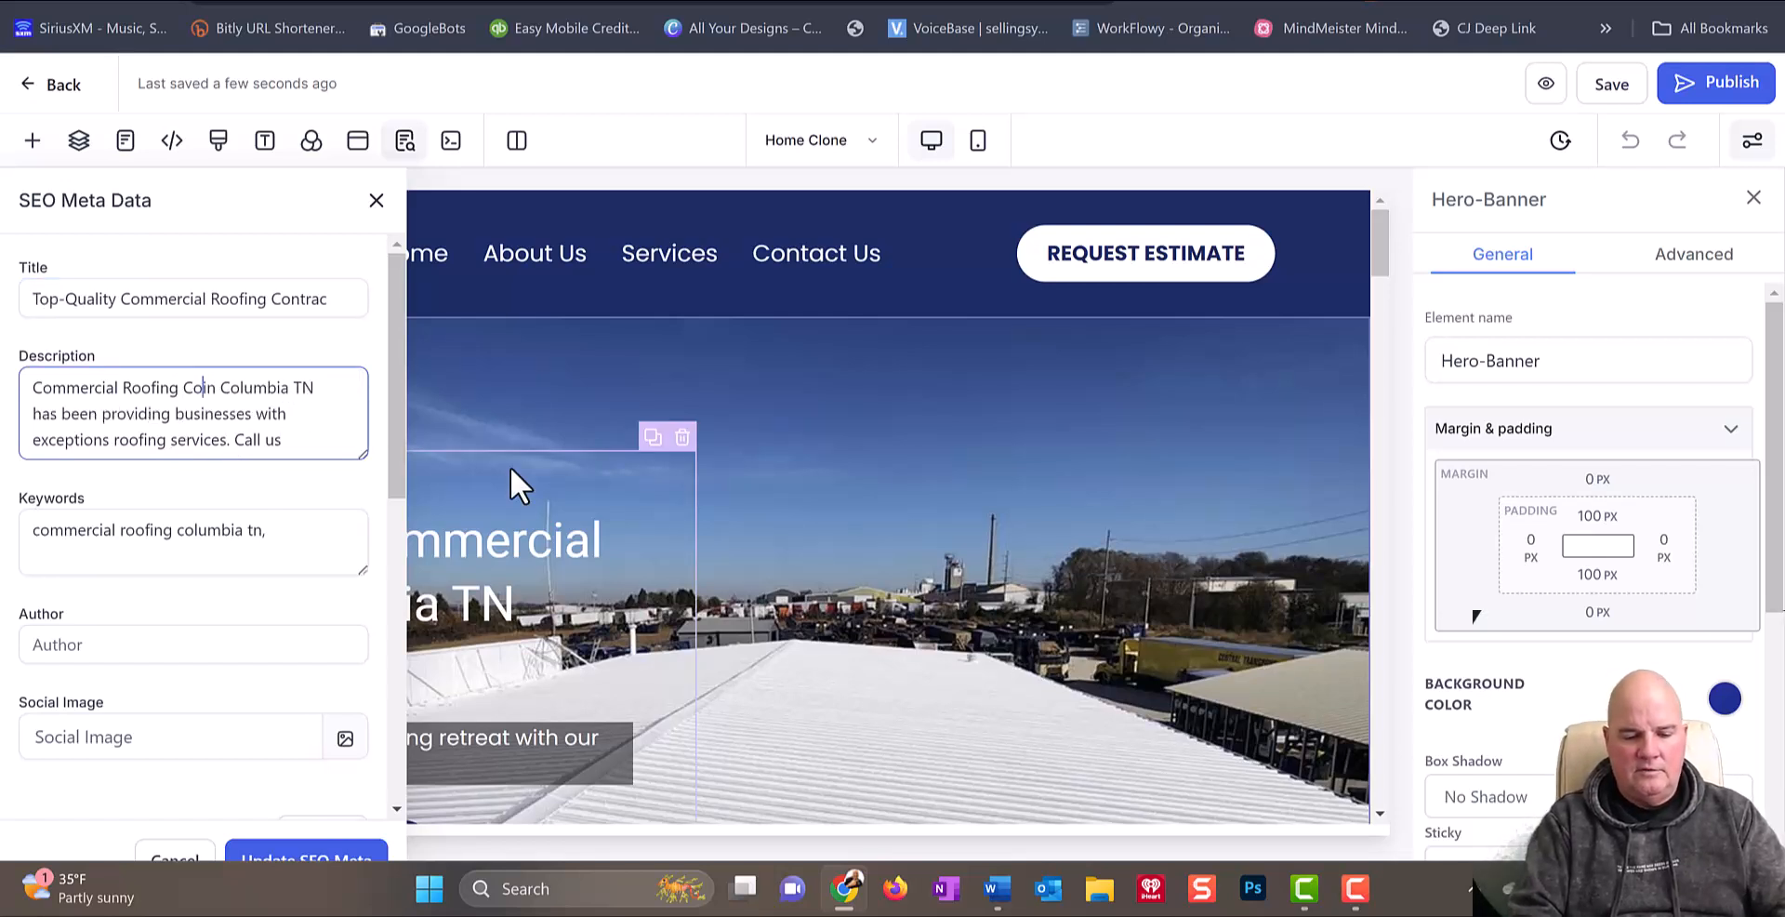
pyautogui.write('rs')
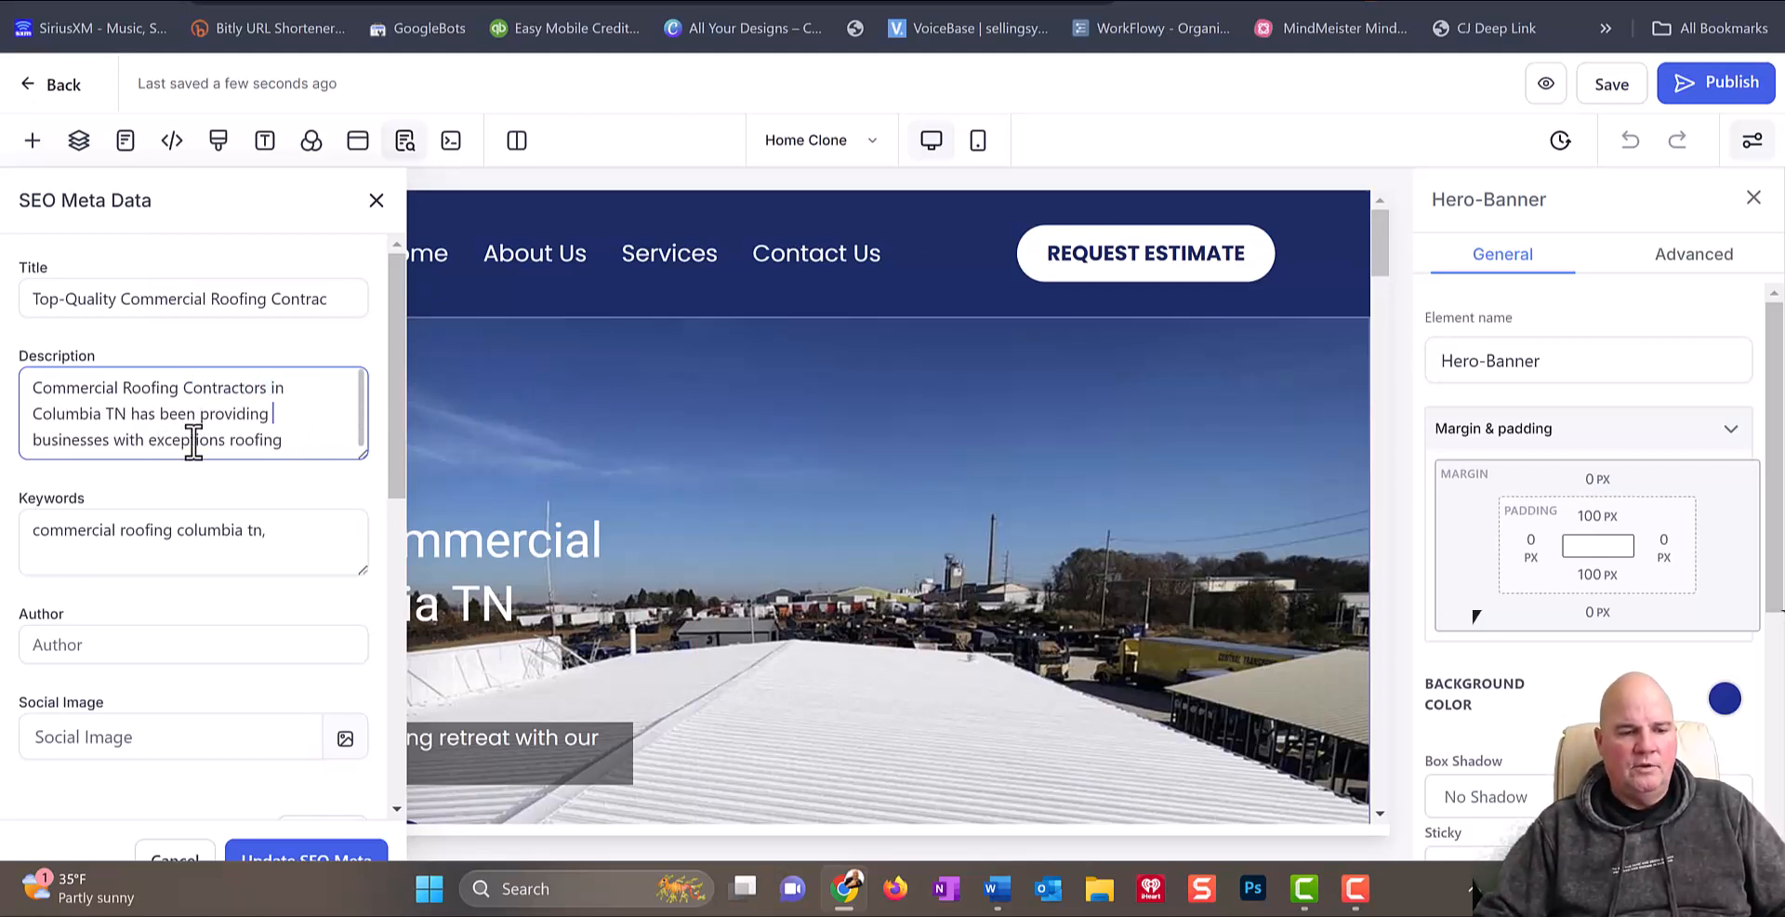
# Step: Replace "exceptions roofing" with "quality commercial roofing" in the SEO description and review the SEO preview
pyautogui.moveTo(282, 441); pyautogui.dragTo(147, 438)
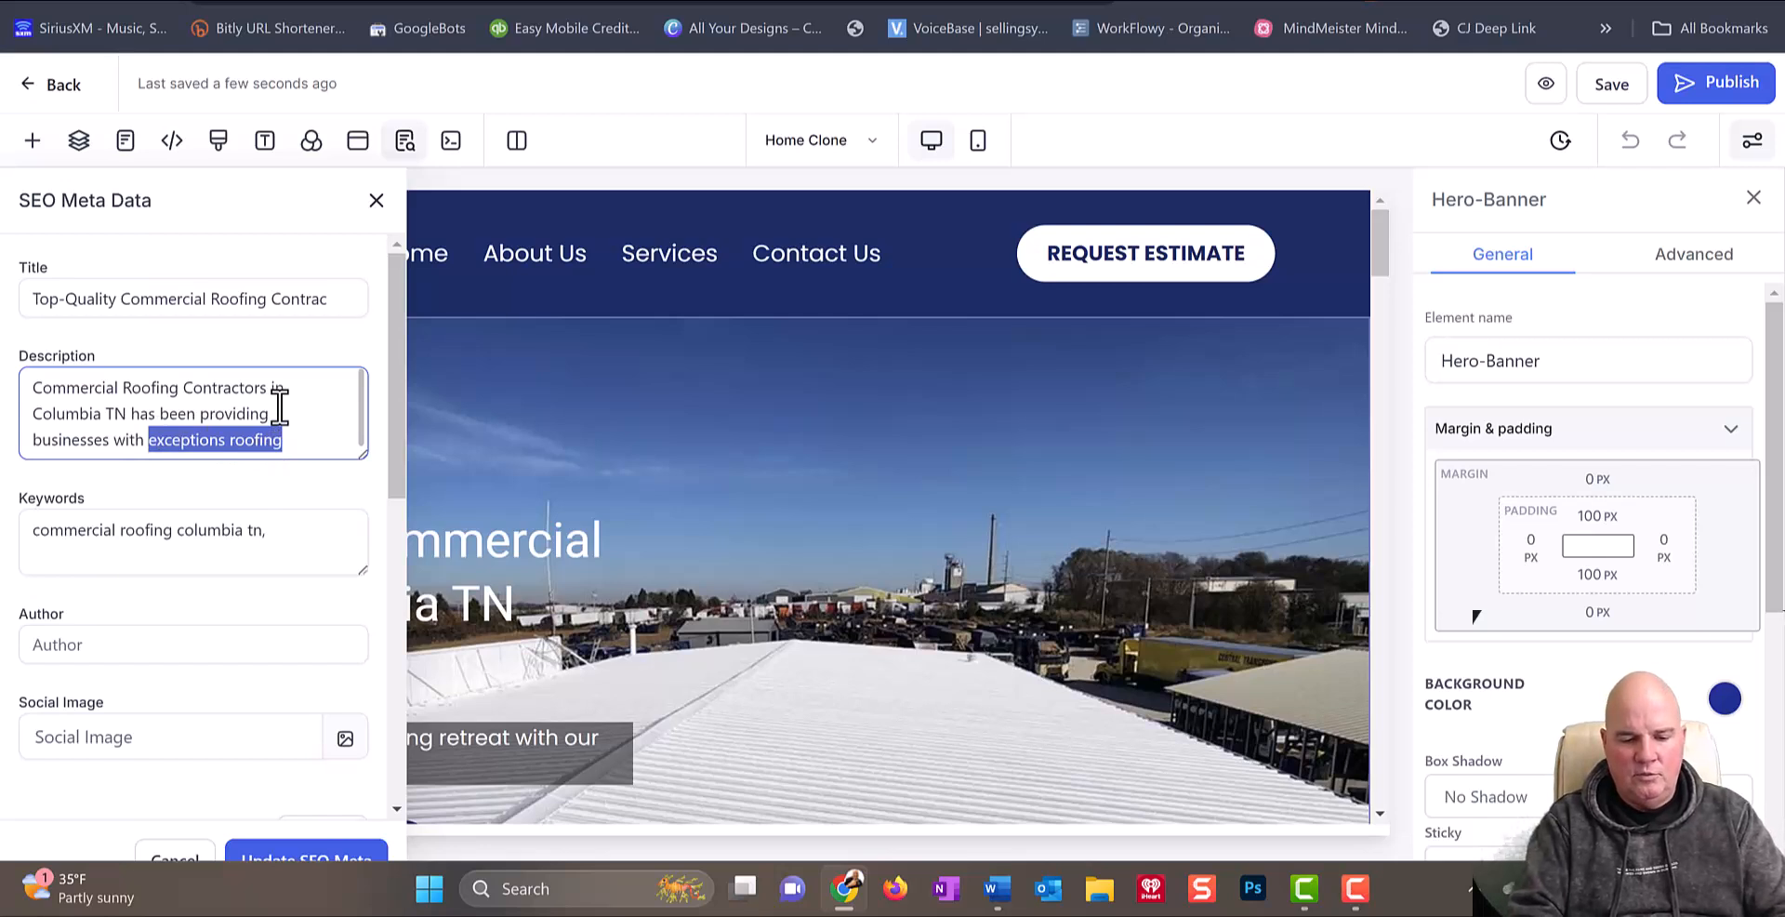
pyautogui.write('quality')
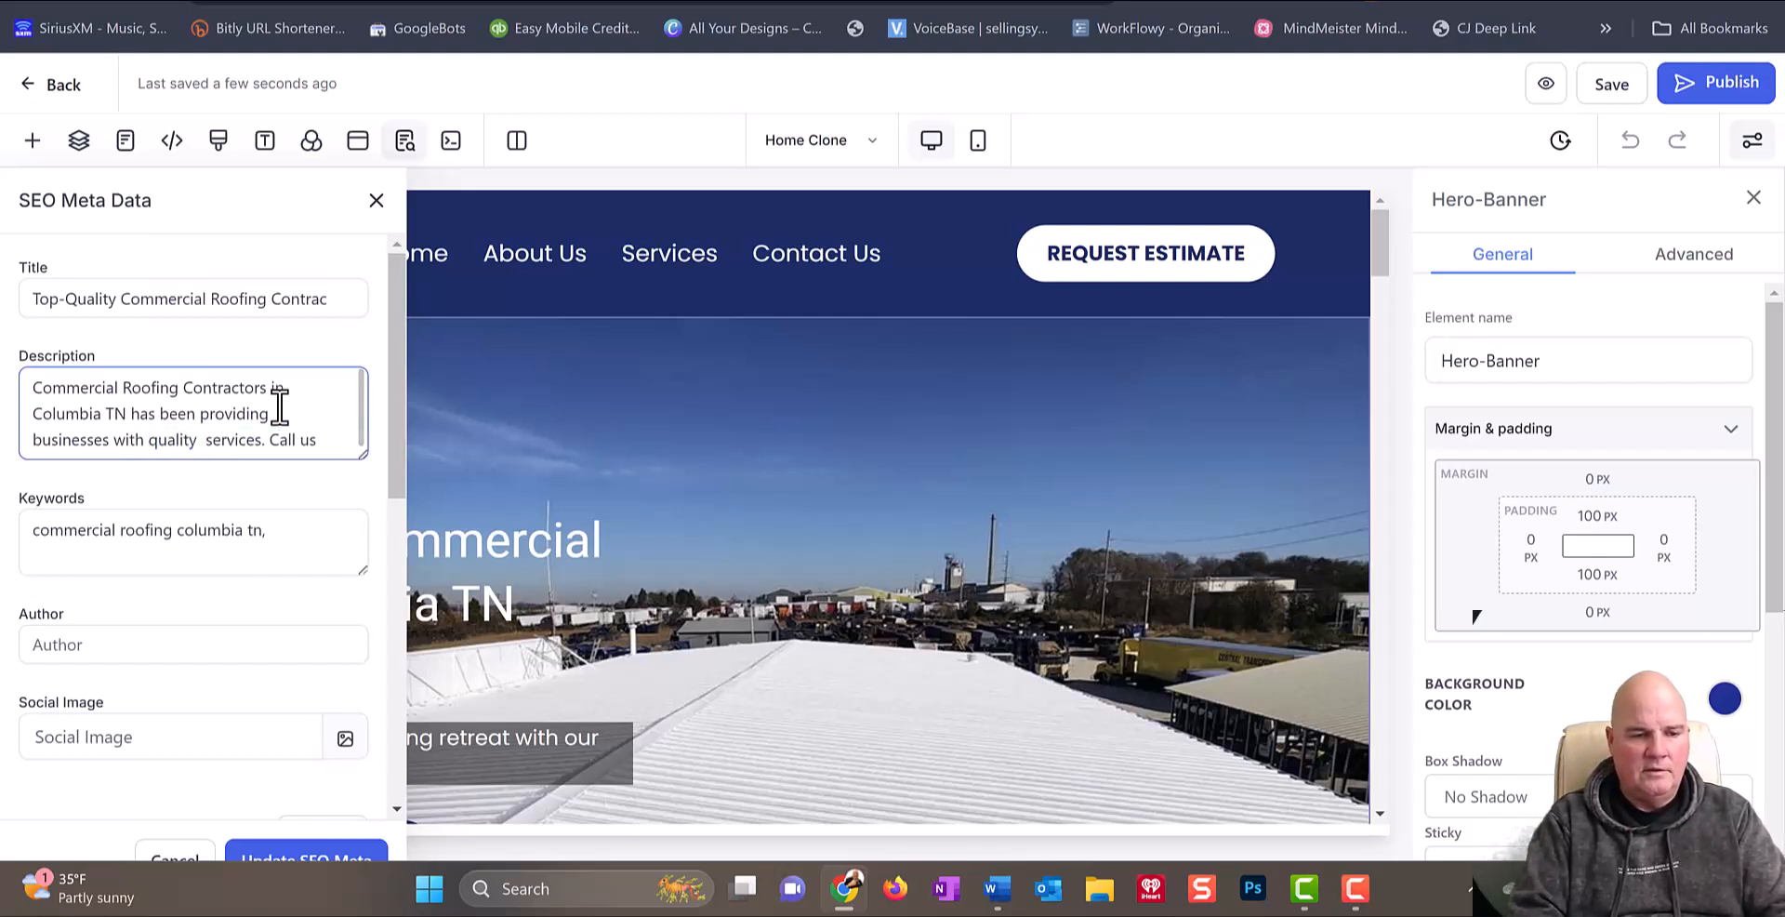
pyautogui.write(' commercial ')
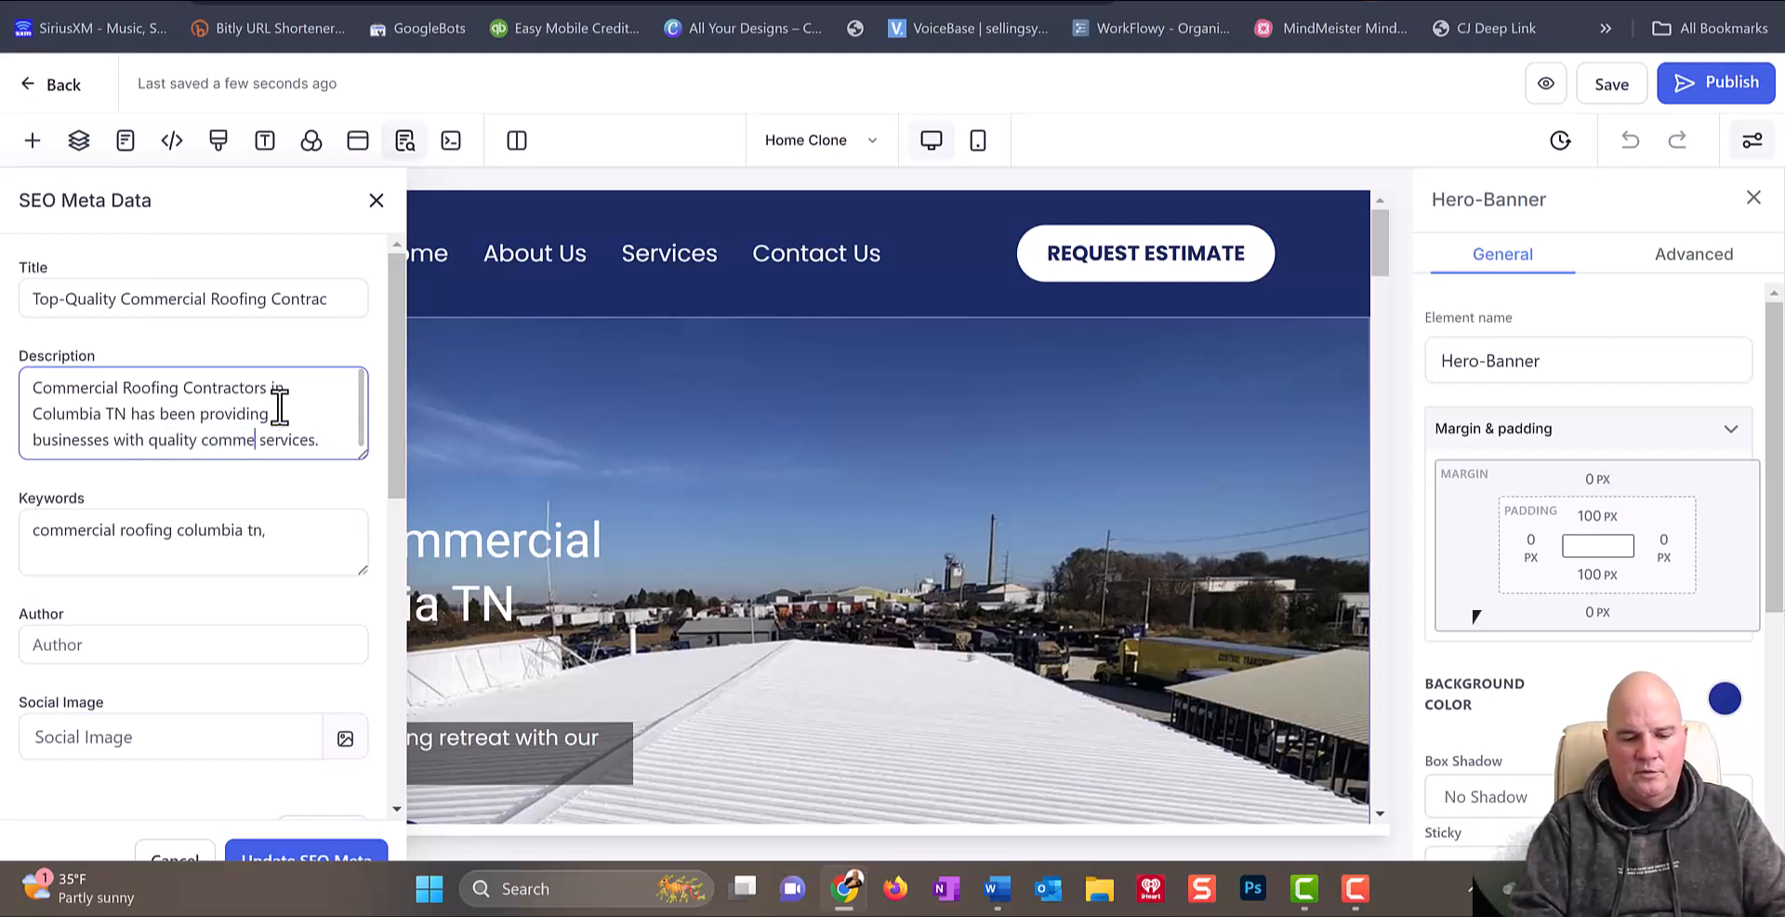
pyautogui.write('roofing')
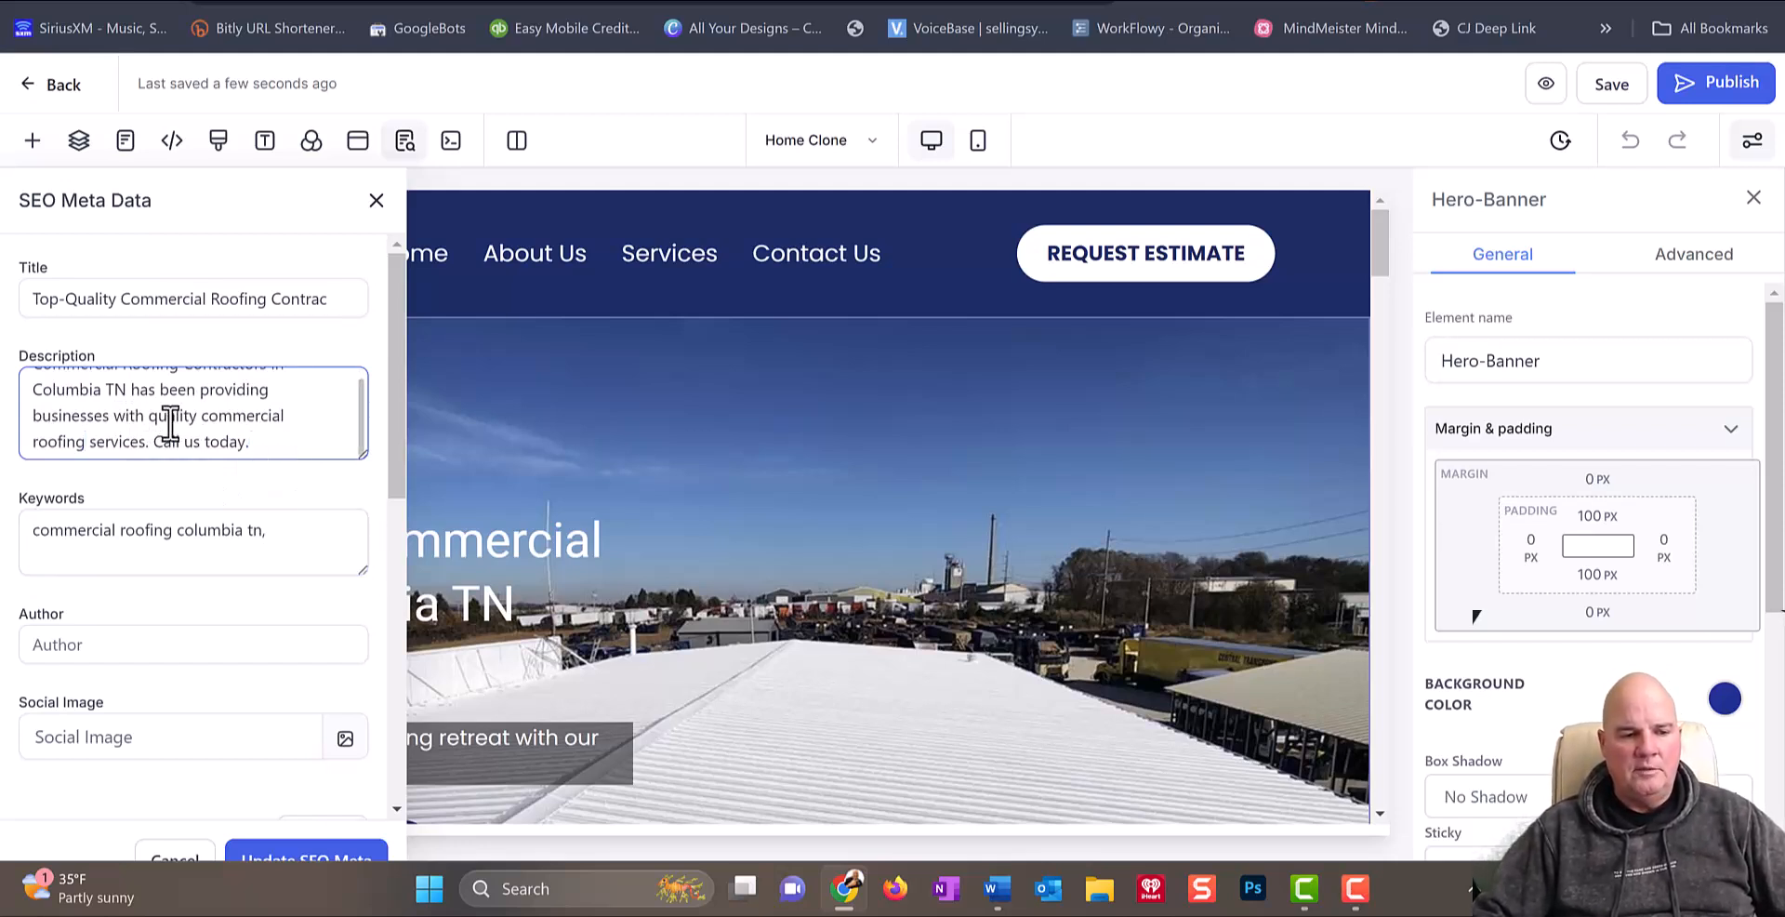
pyautogui.moveTo(399, 387); pyautogui.dragTo(465, 571)
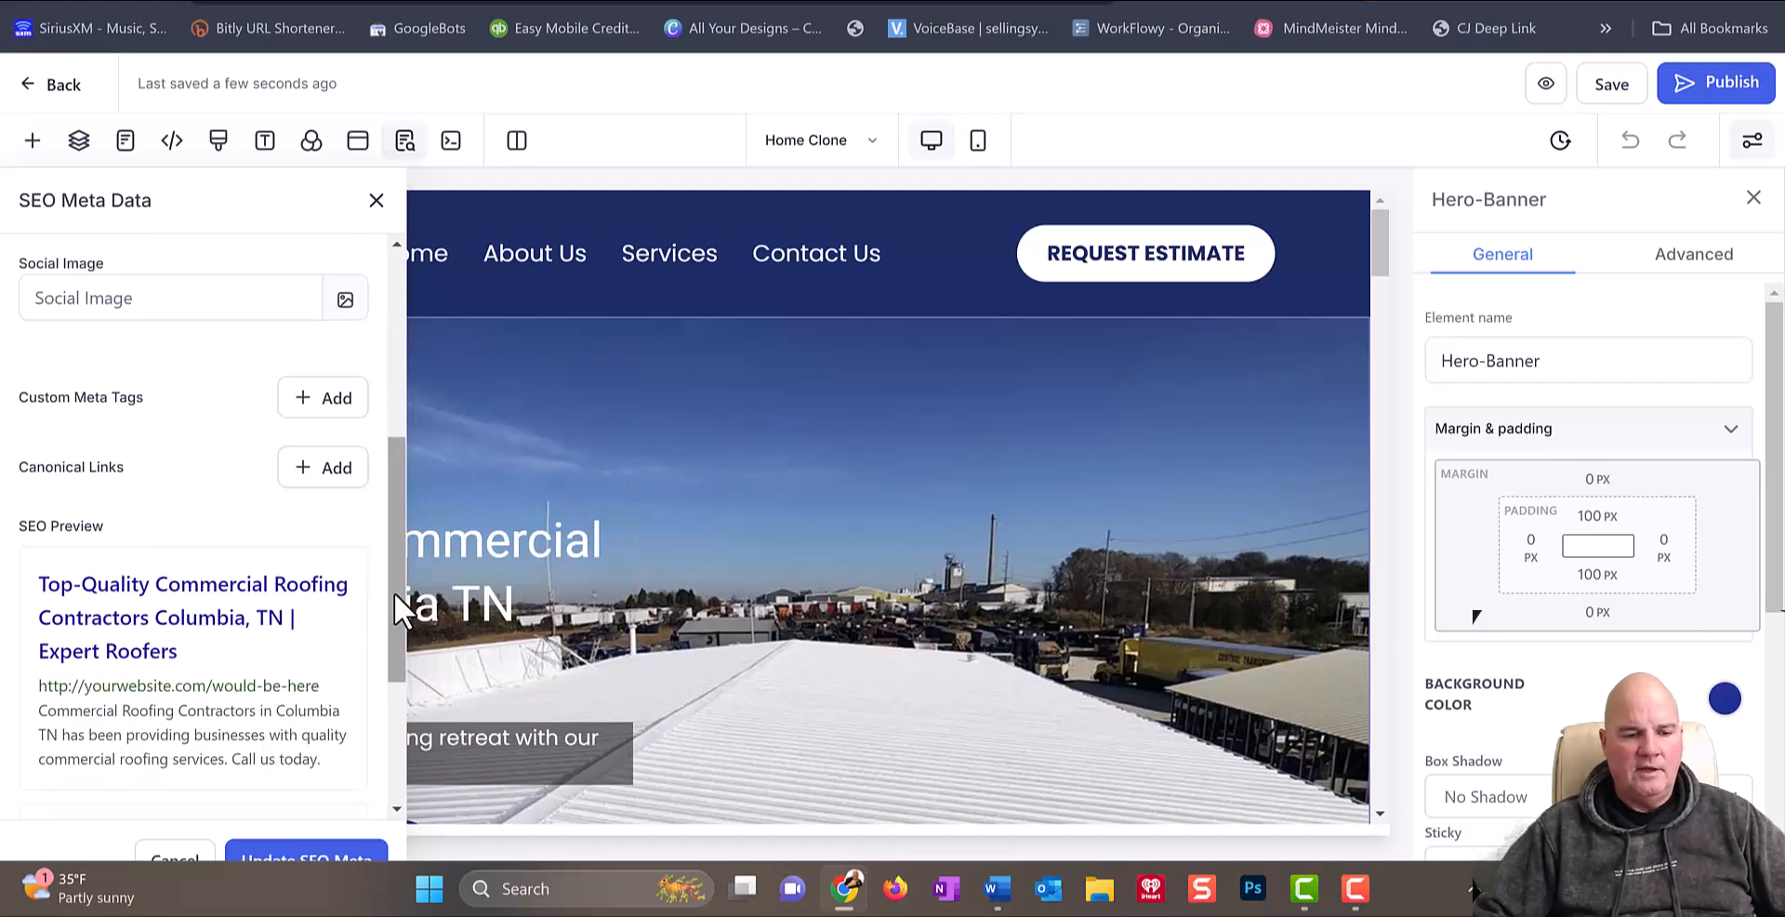
pyautogui.moveTo(394, 593); pyautogui.dragTo(416, 375)
# Step: Copy "Commercial Roofing Services" from ChatGPT's keyword list and add it to the page's SEO keywords in Sproutified
pyautogui.click(312, 513)
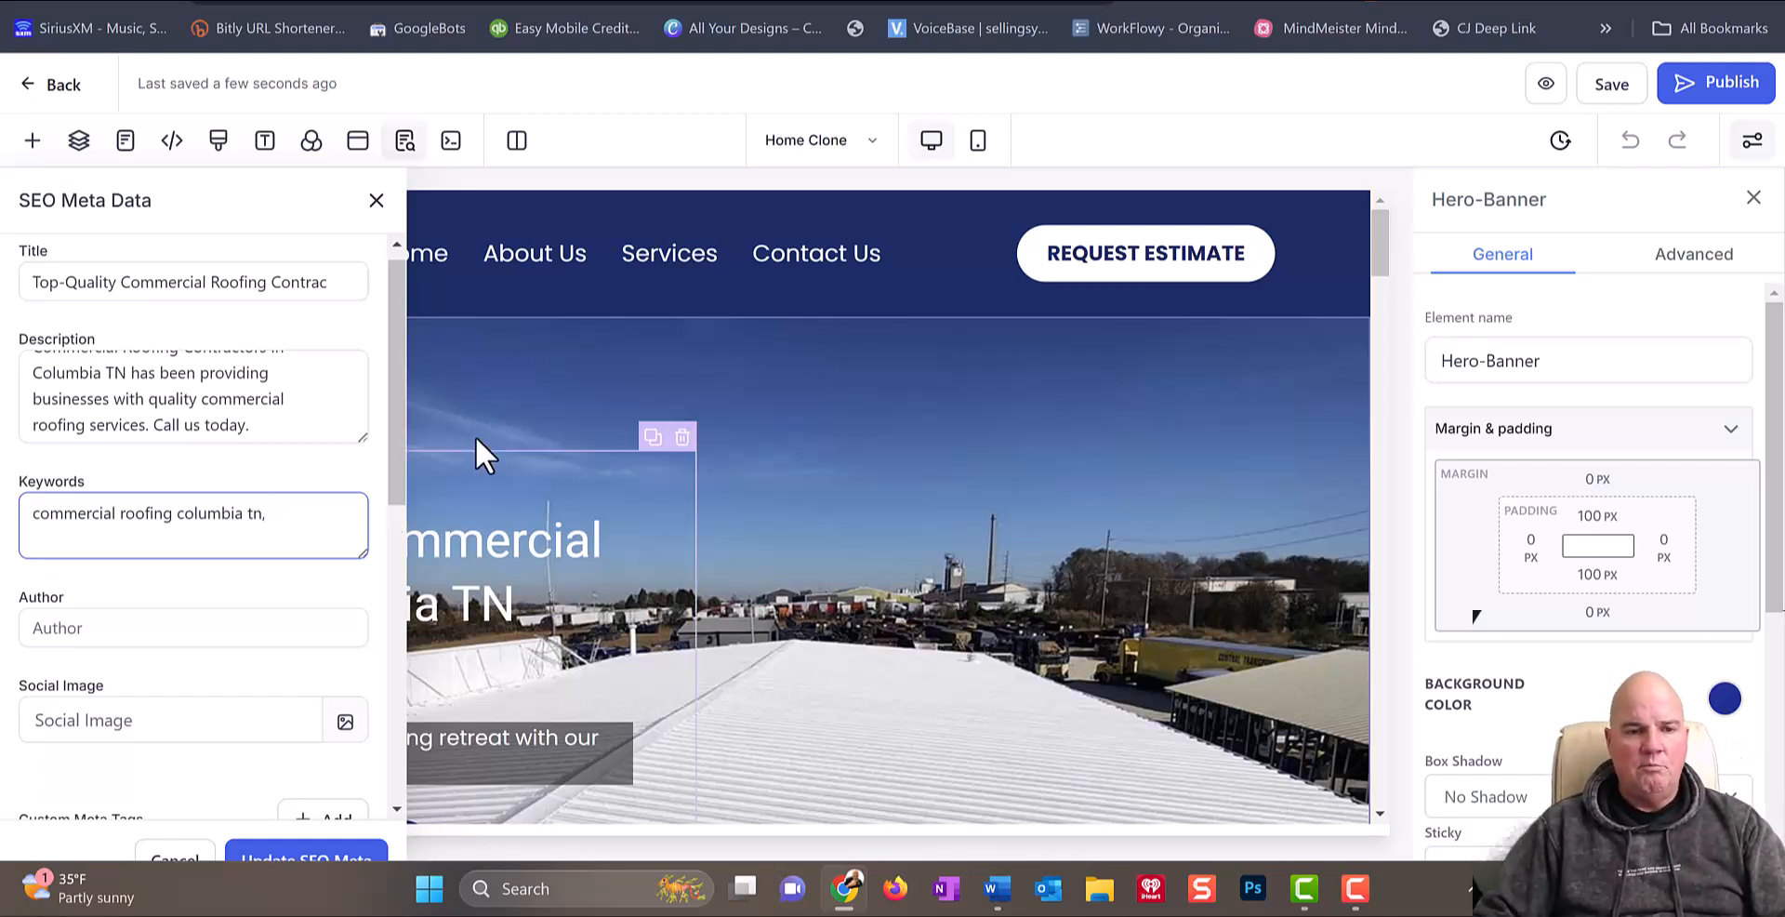
pyautogui.click(799, 2)
pyautogui.scroll(-5, 1102, 558)
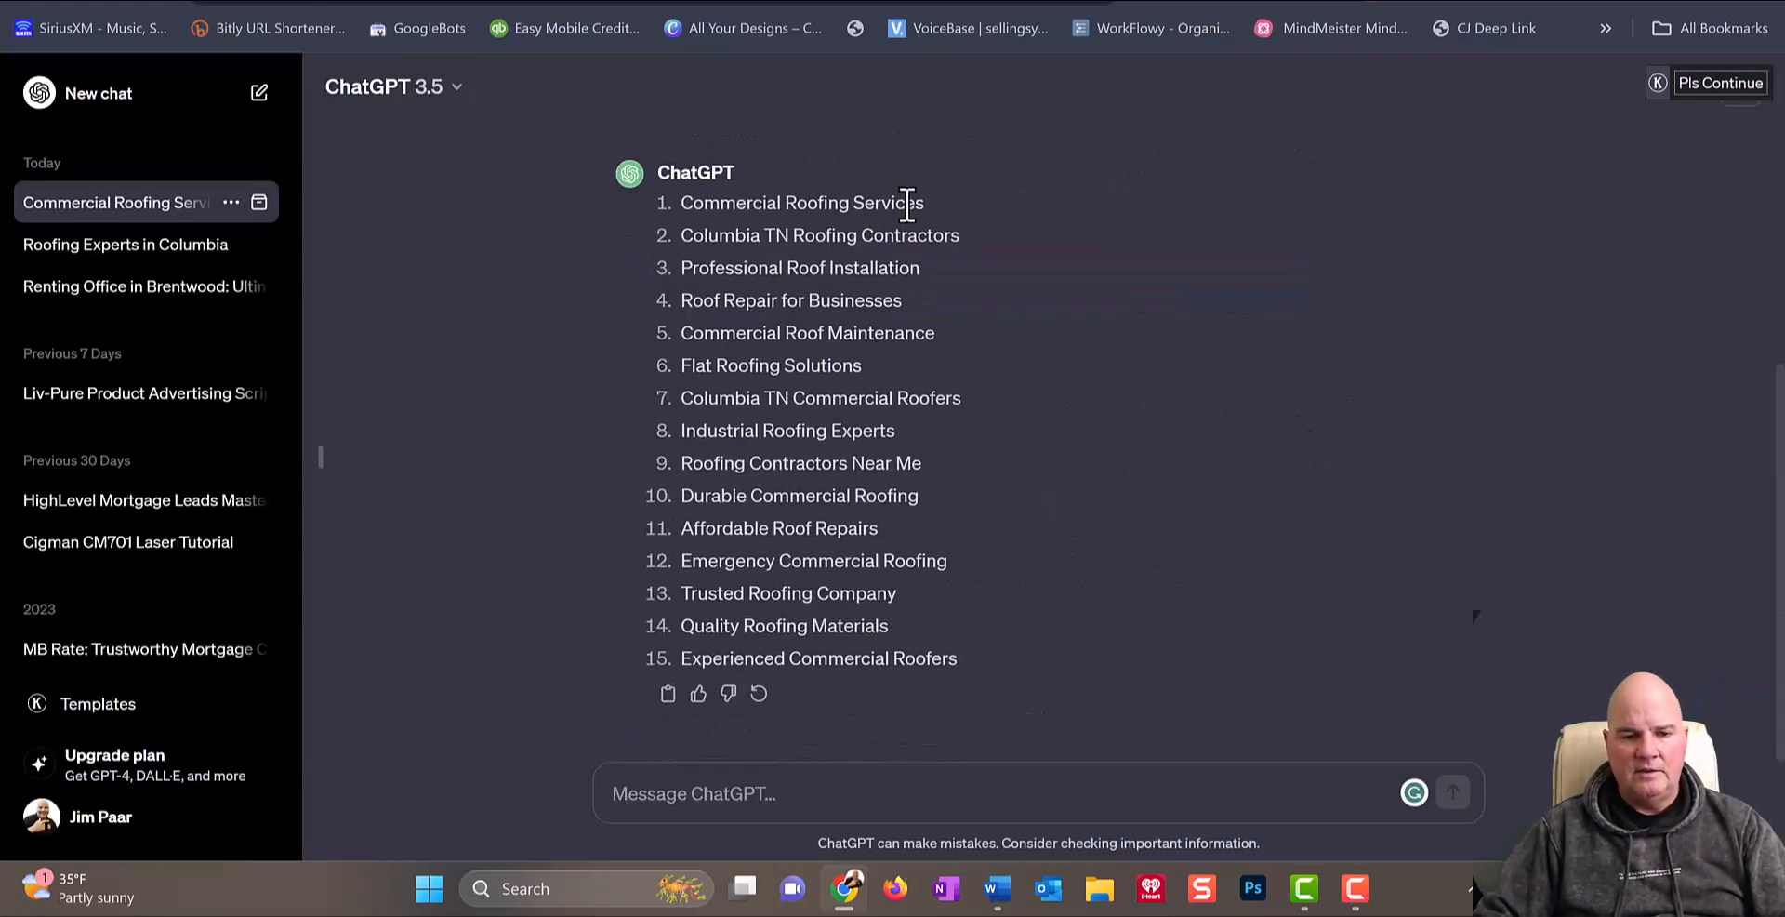
pyautogui.moveTo(926, 202); pyautogui.dragTo(723, 203)
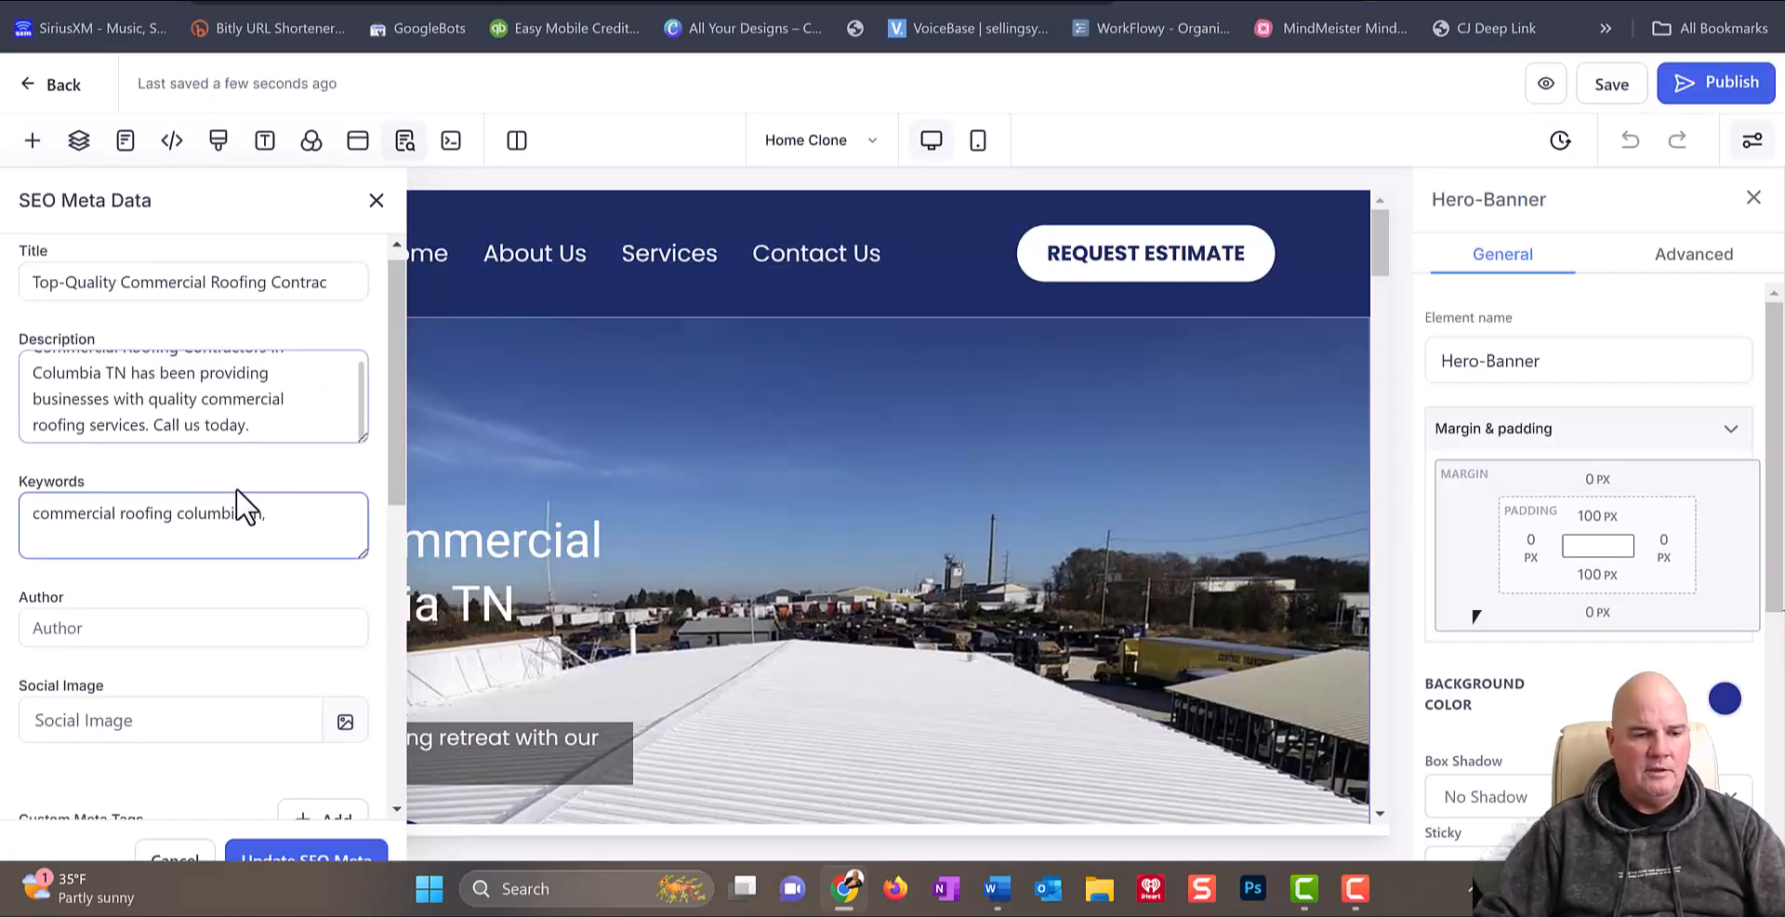
pyautogui.write('Commercial Roofing Services')
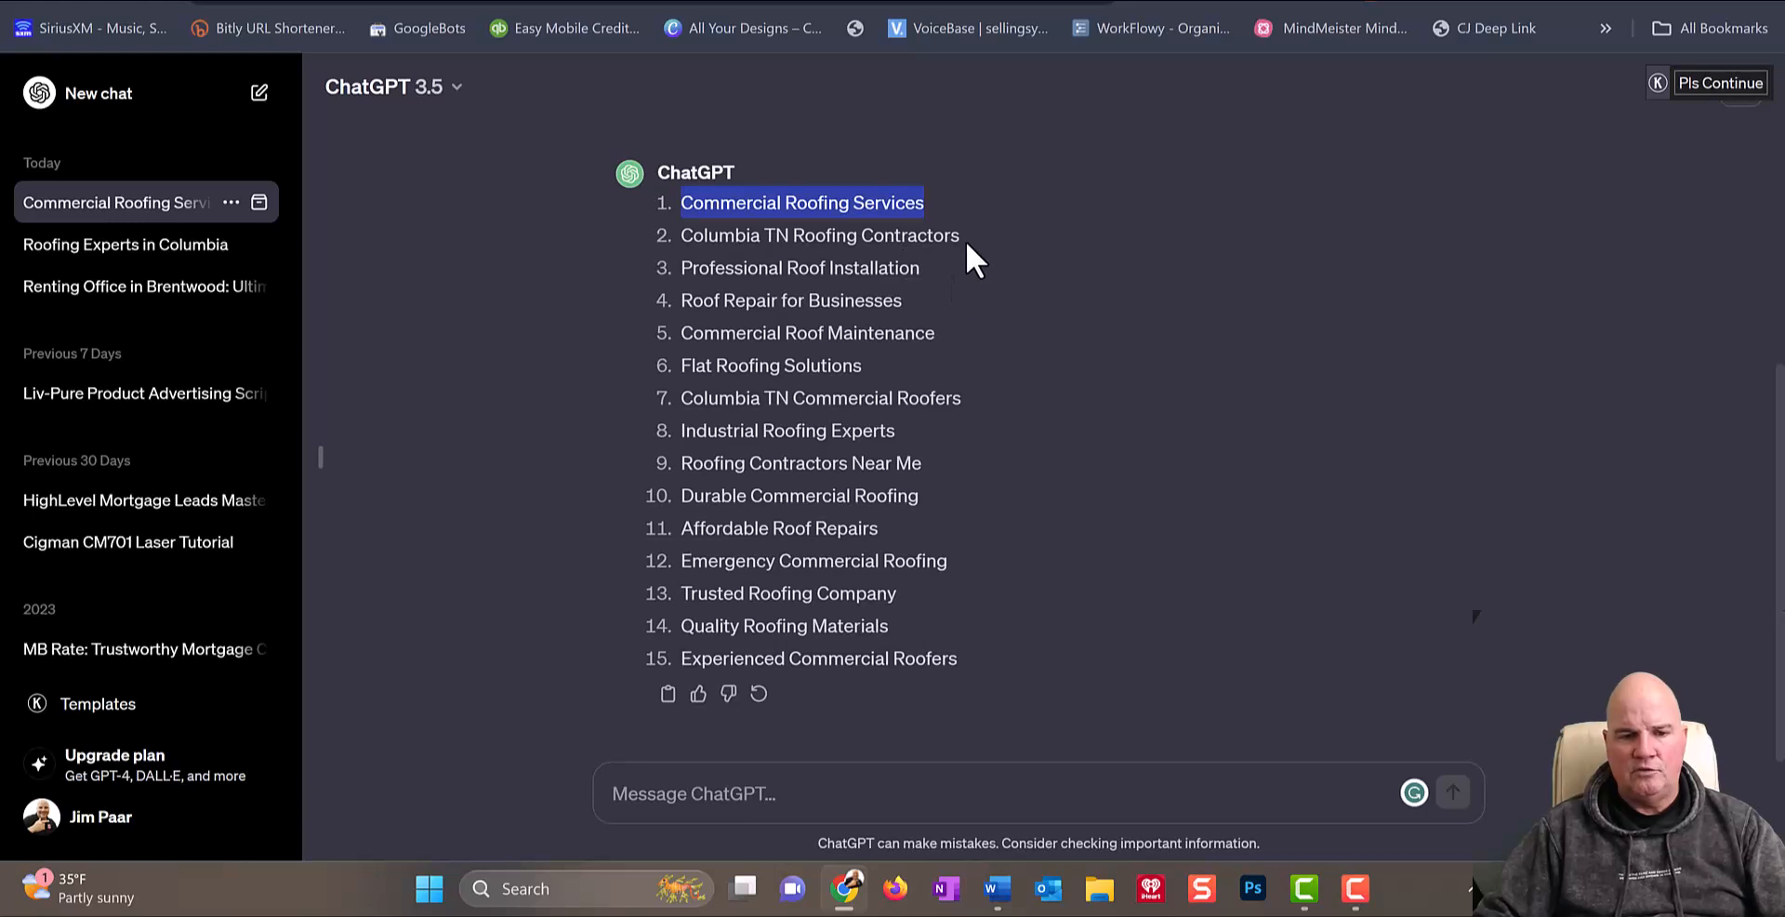
# Step: Copy "Columbia TN Roofing Contractors" from ChatGPT and append it to the SEO keywords, followed by a comma
pyautogui.moveTo(966, 243); pyautogui.dragTo(710, 230)
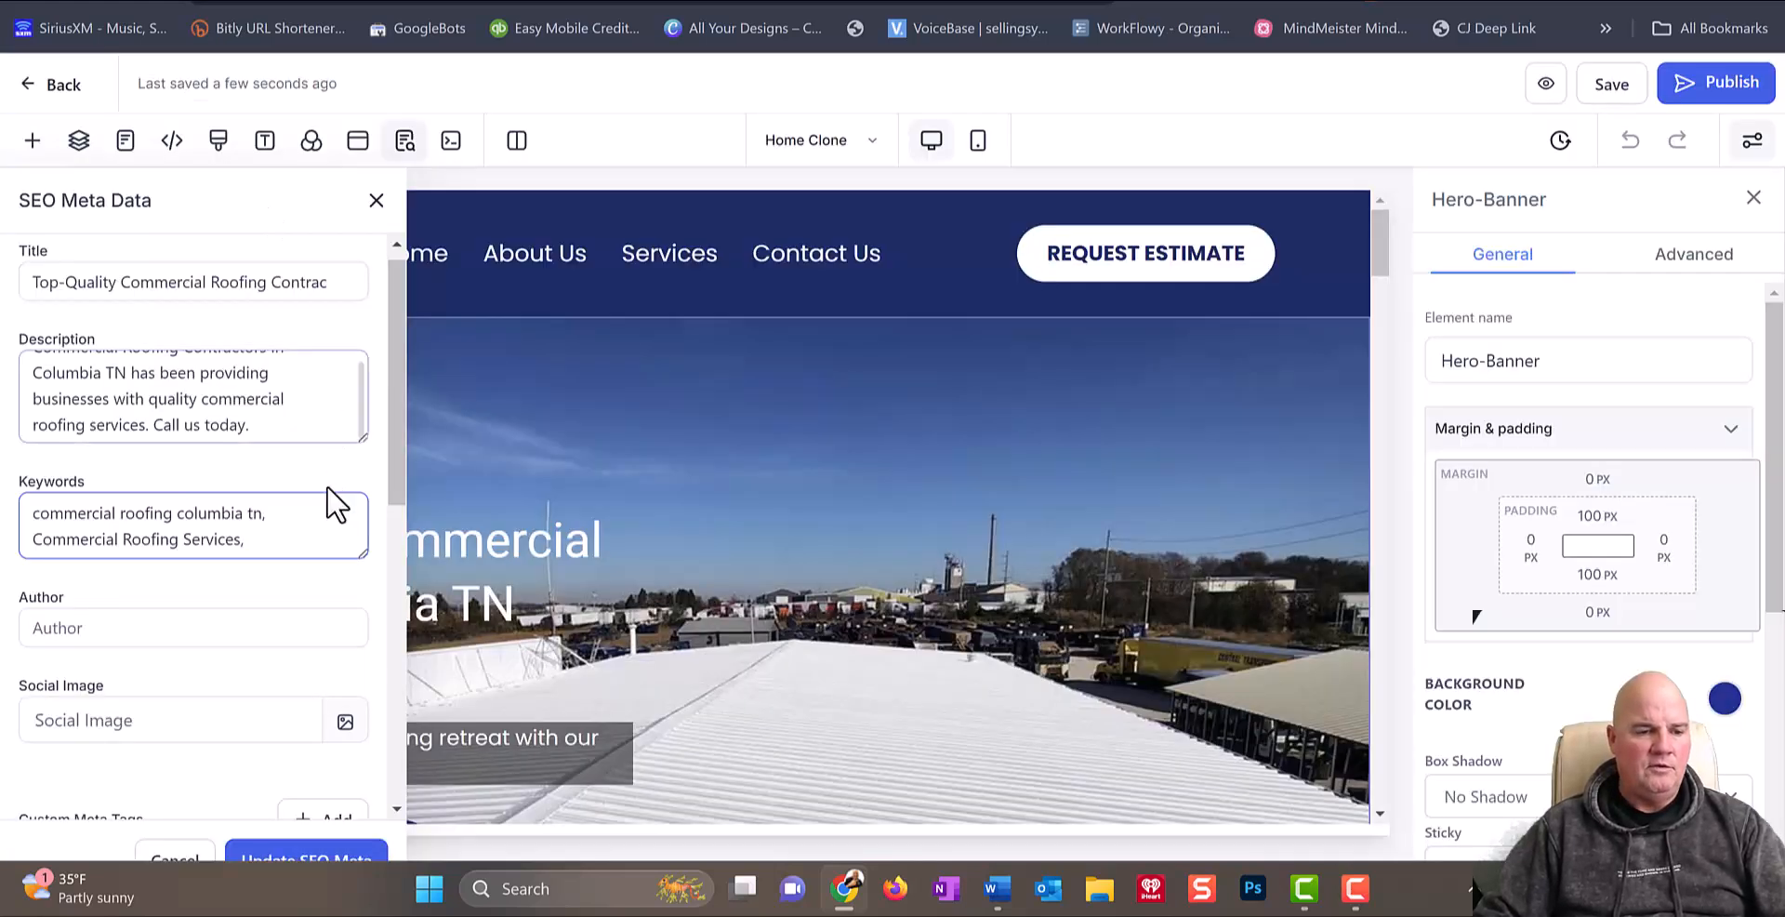
pyautogui.write('Columbia TN Roofing Contractors')
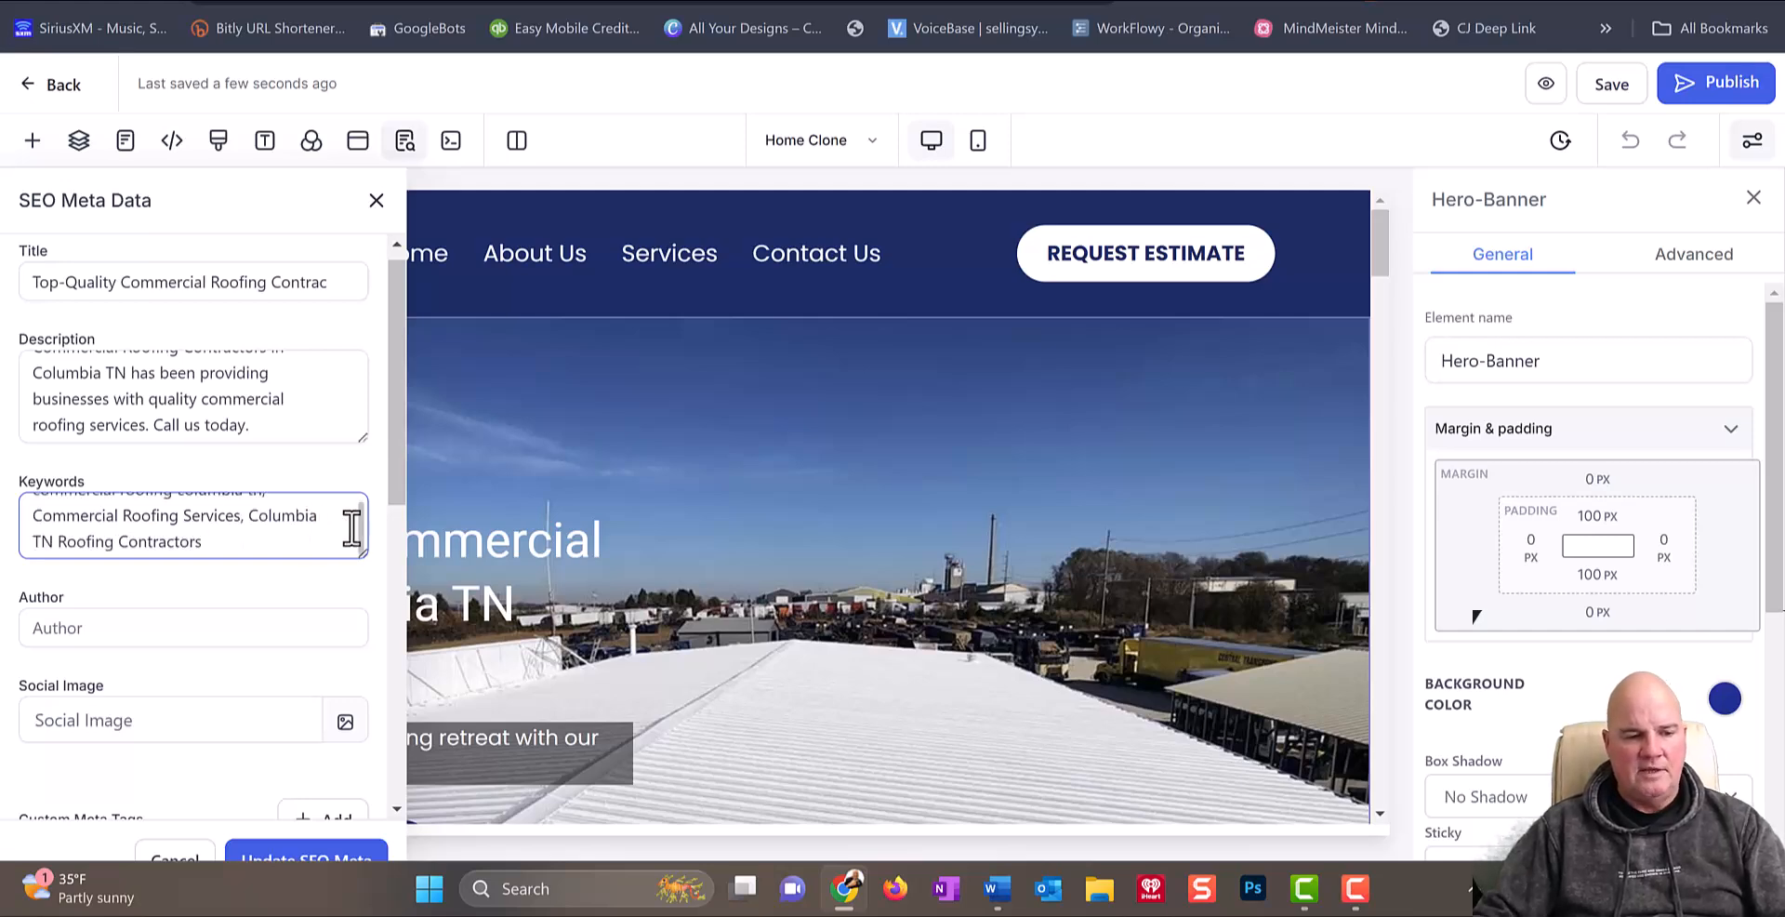
pyautogui.write(',')
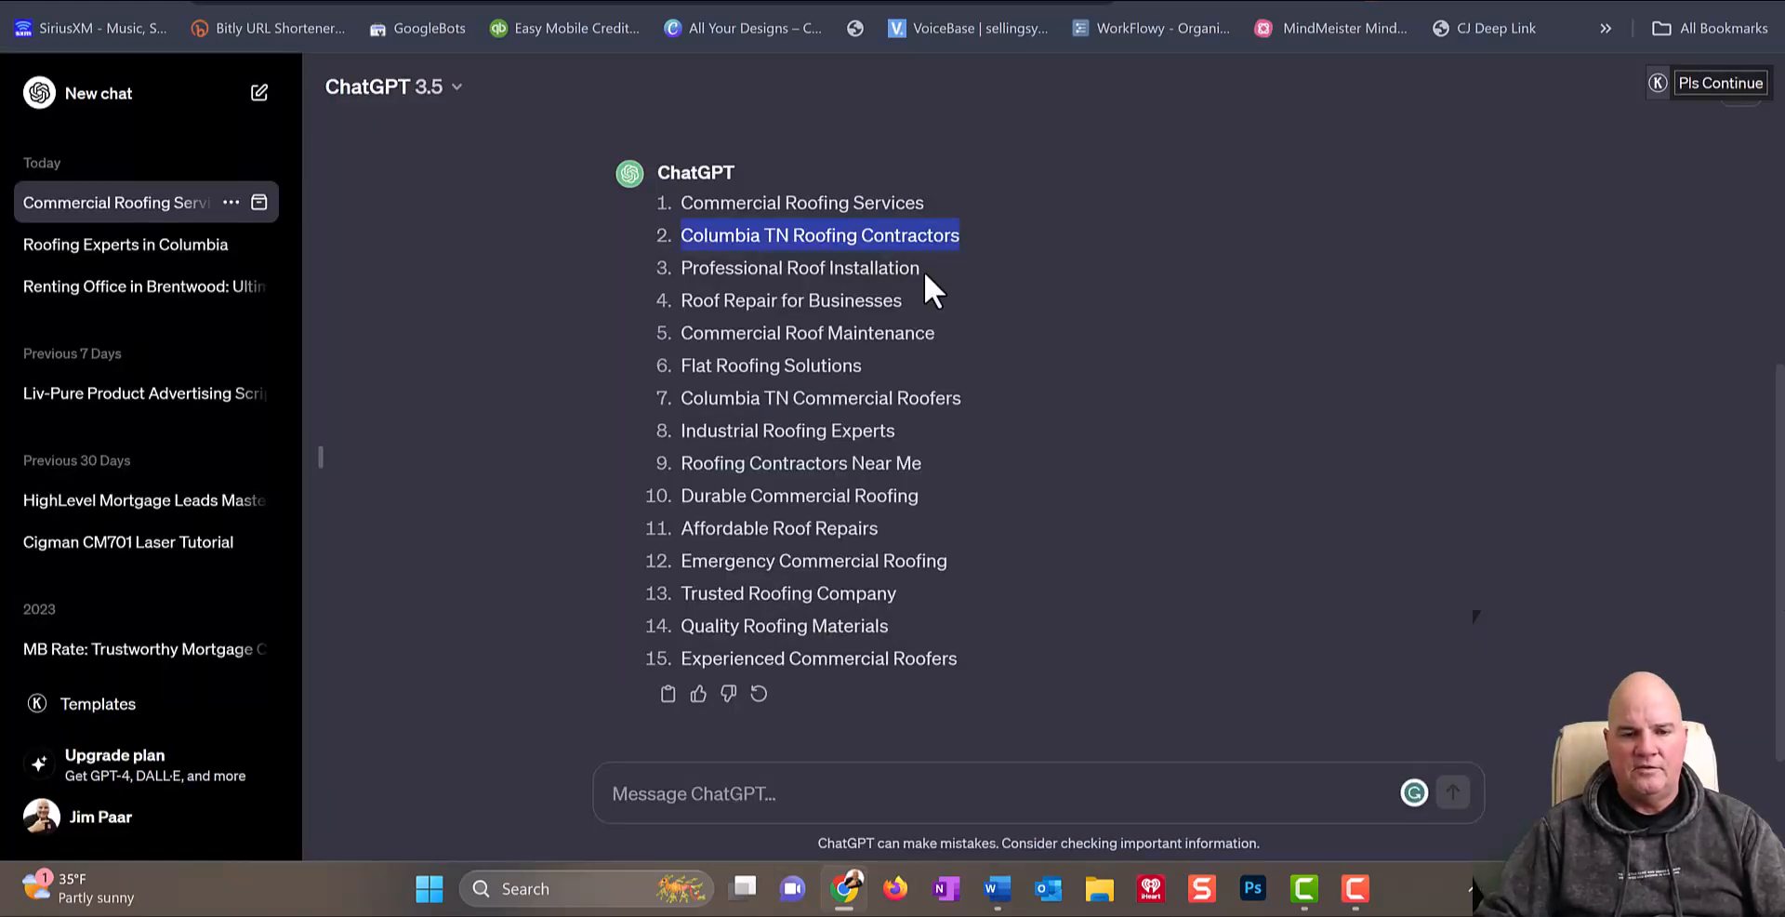
# Step: Copy "Professional Roof Installation" from ChatGPT into the SEO keywords and expand it to "Professional Commercial Roof Installation,"
pyautogui.moveTo(924, 270); pyautogui.dragTo(680, 255)
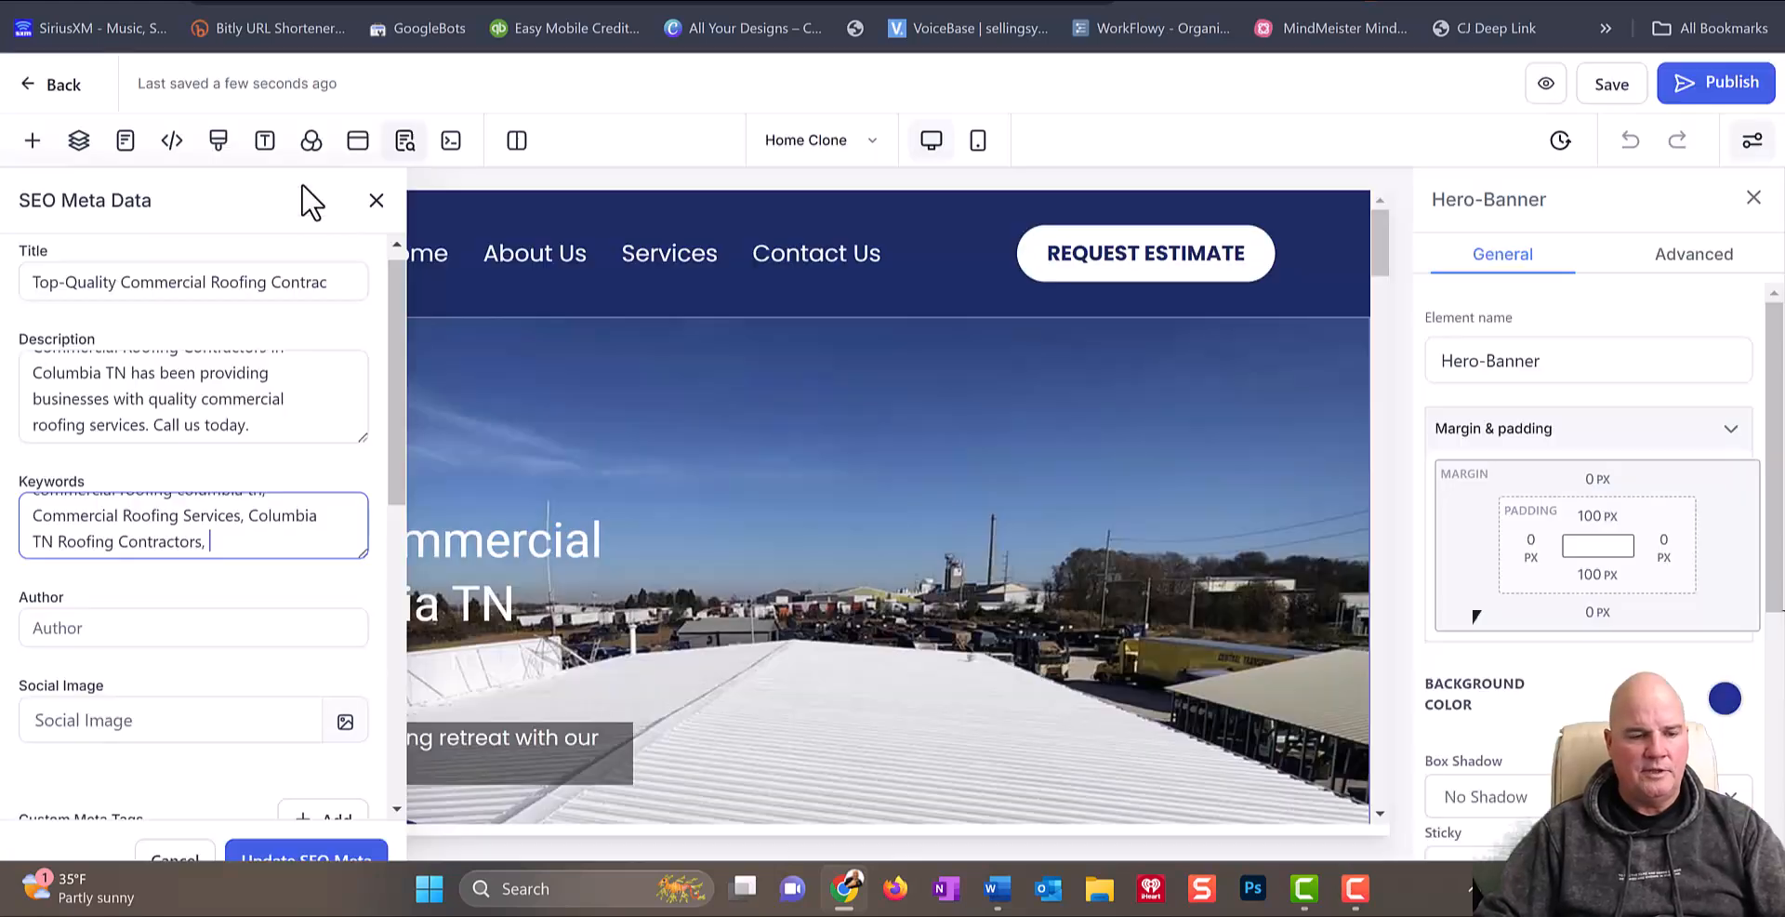
pyautogui.write('Professional Roof Installation')
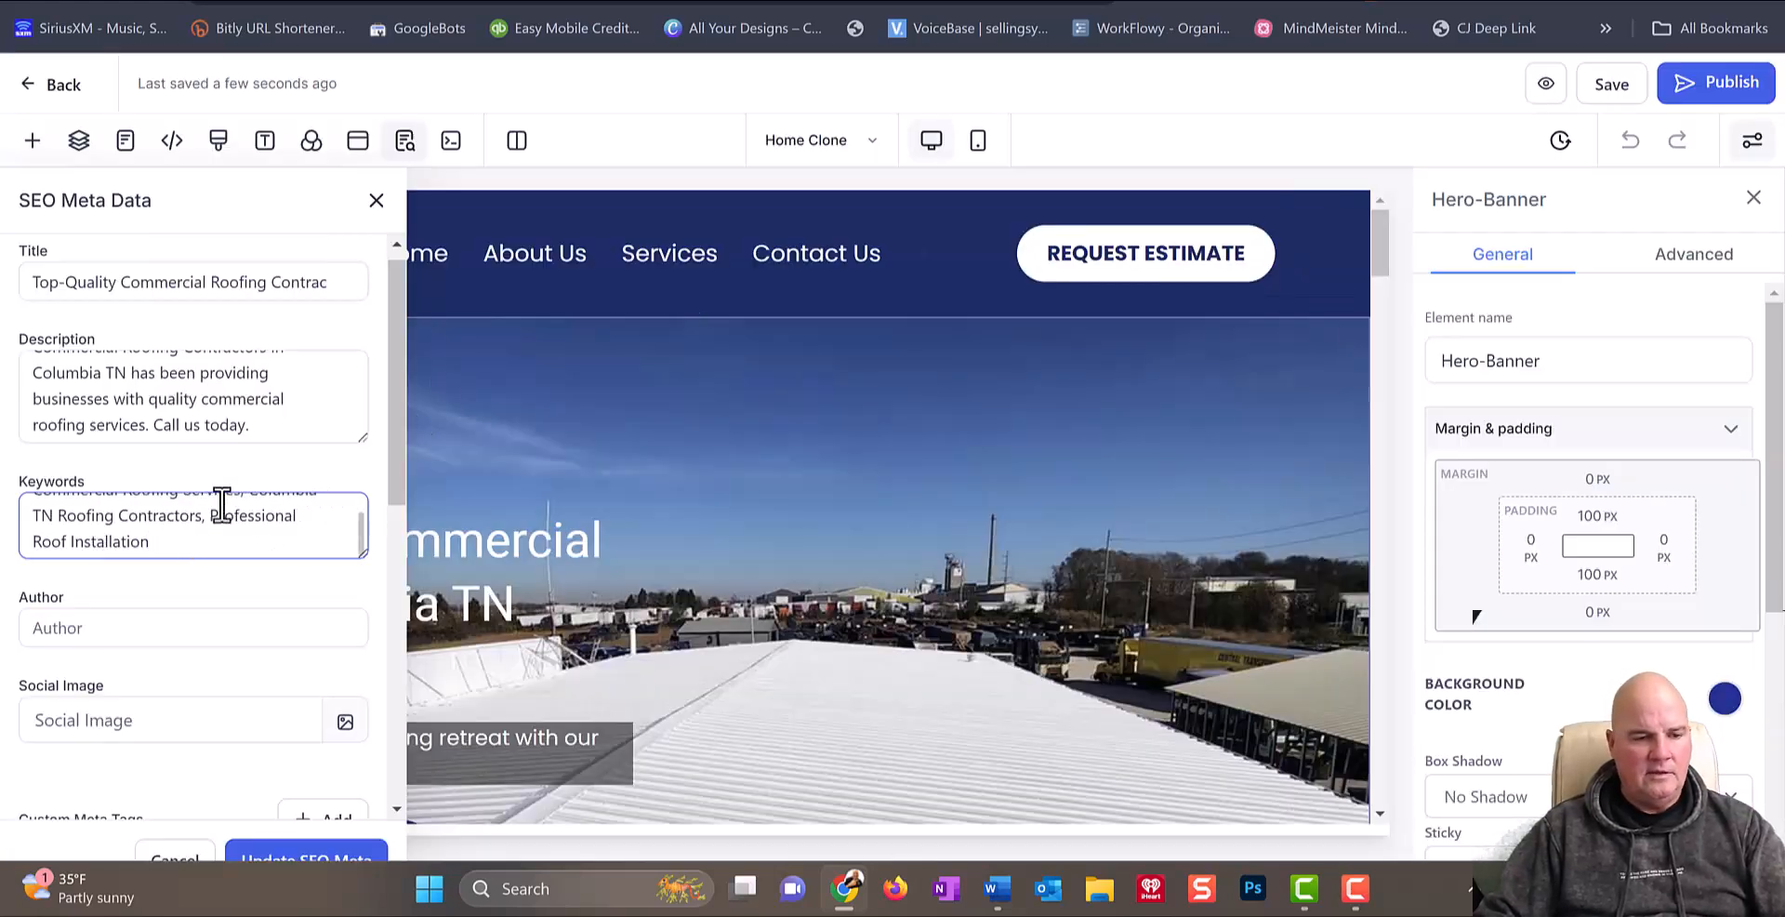
pyautogui.click(32, 542)
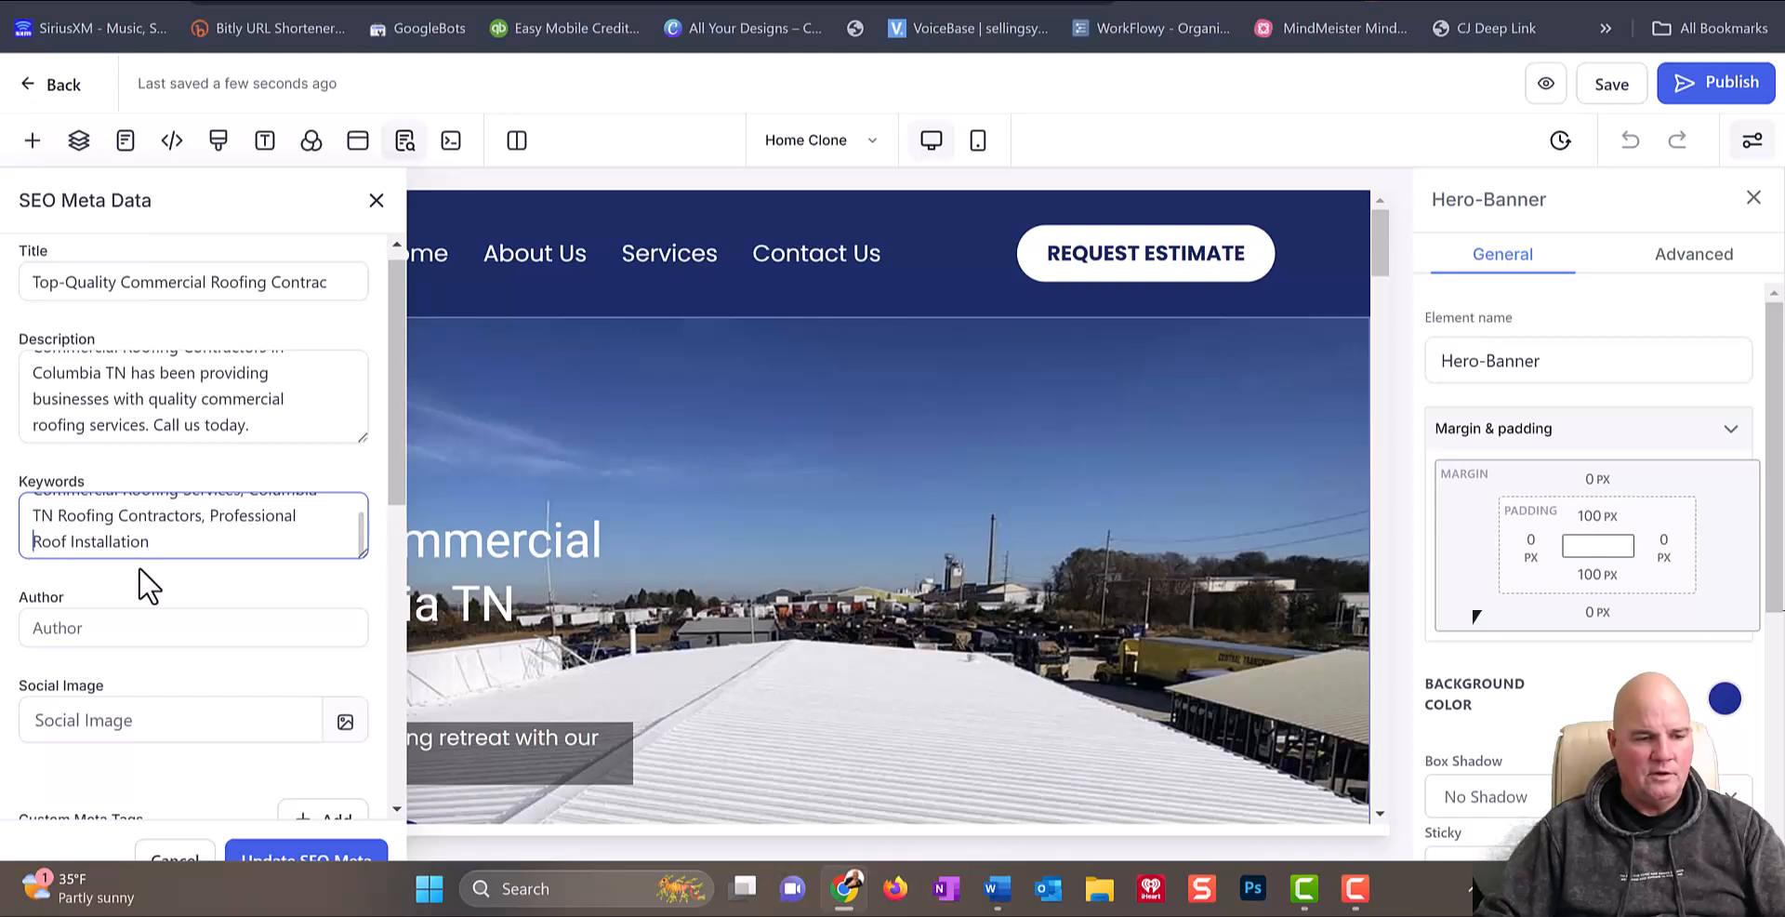
pyautogui.write('Commercial')
pyautogui.click(269, 544)
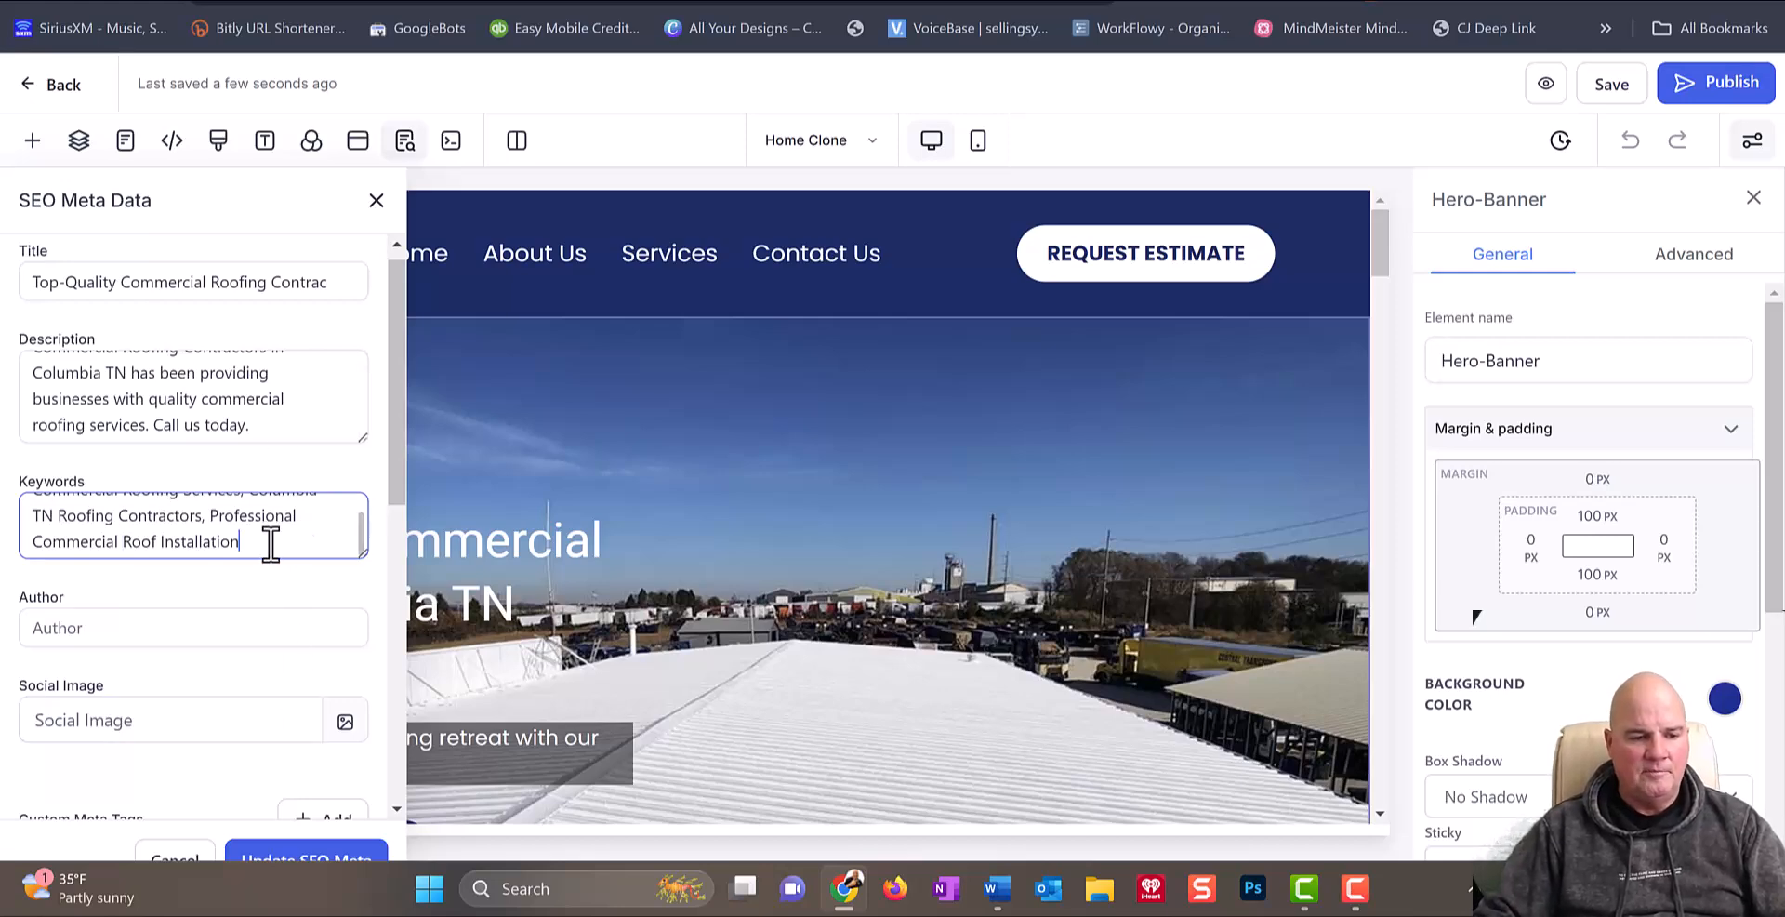
pyautogui.write(',')
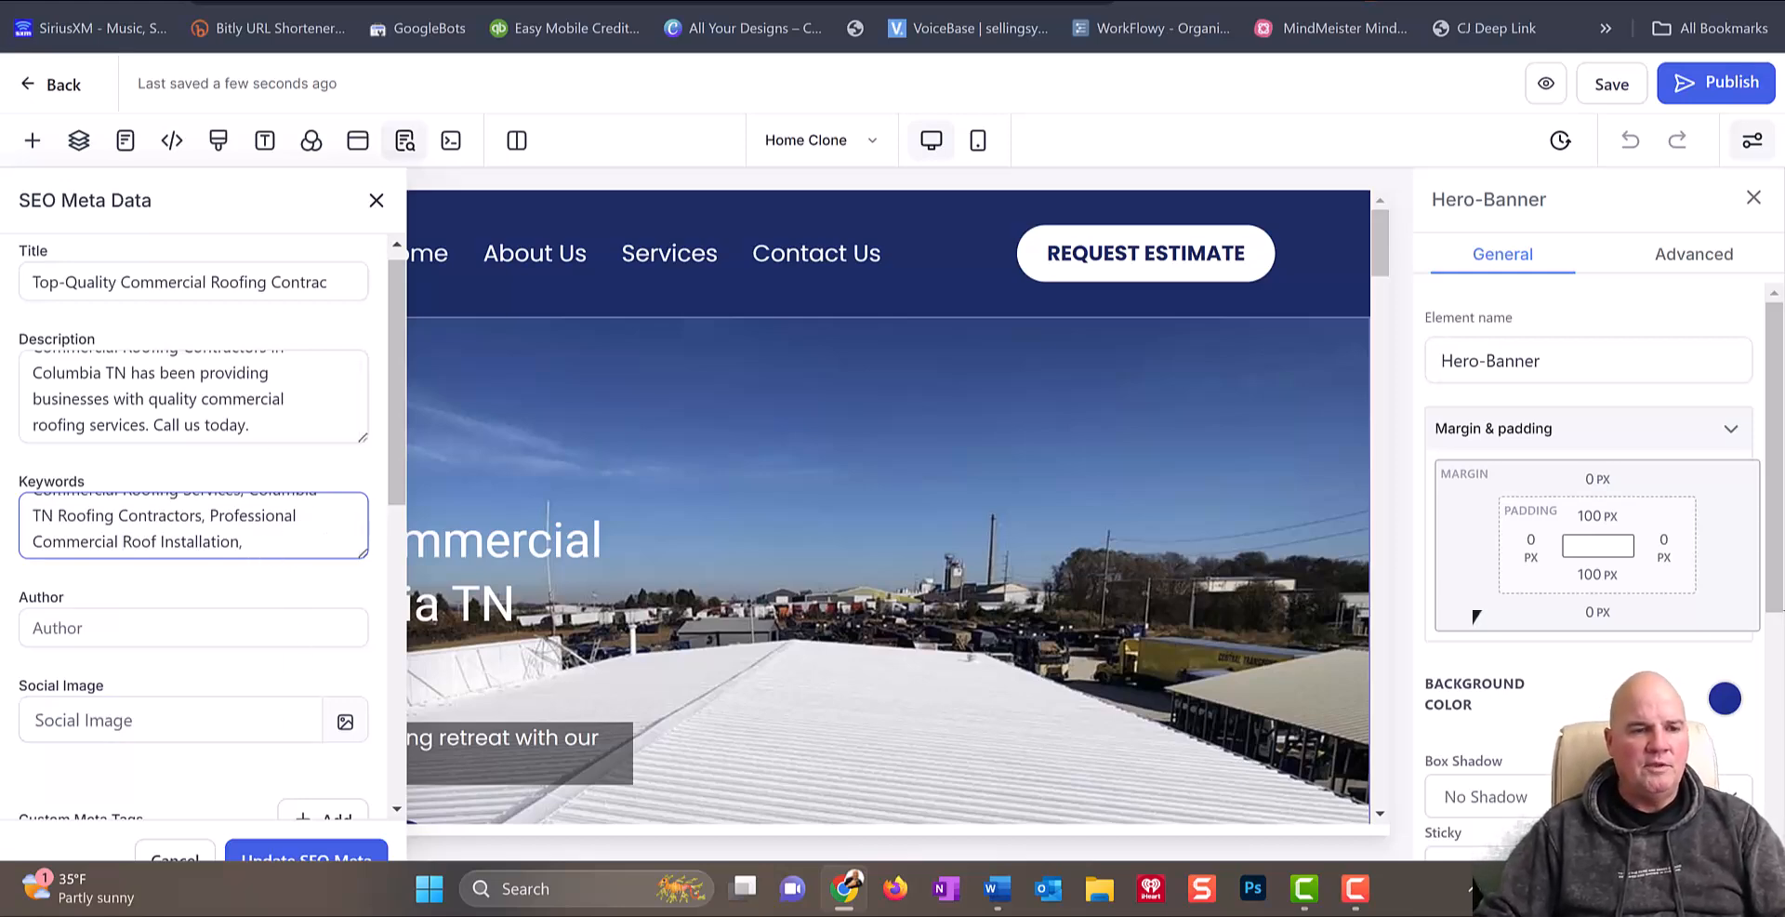
# Step: Copy "Roof Repair for Businesses" from ChatGPT and add it to the SEO keywords as "commercial Roof Repair for Businesses,"
pyautogui.click(302, 0)
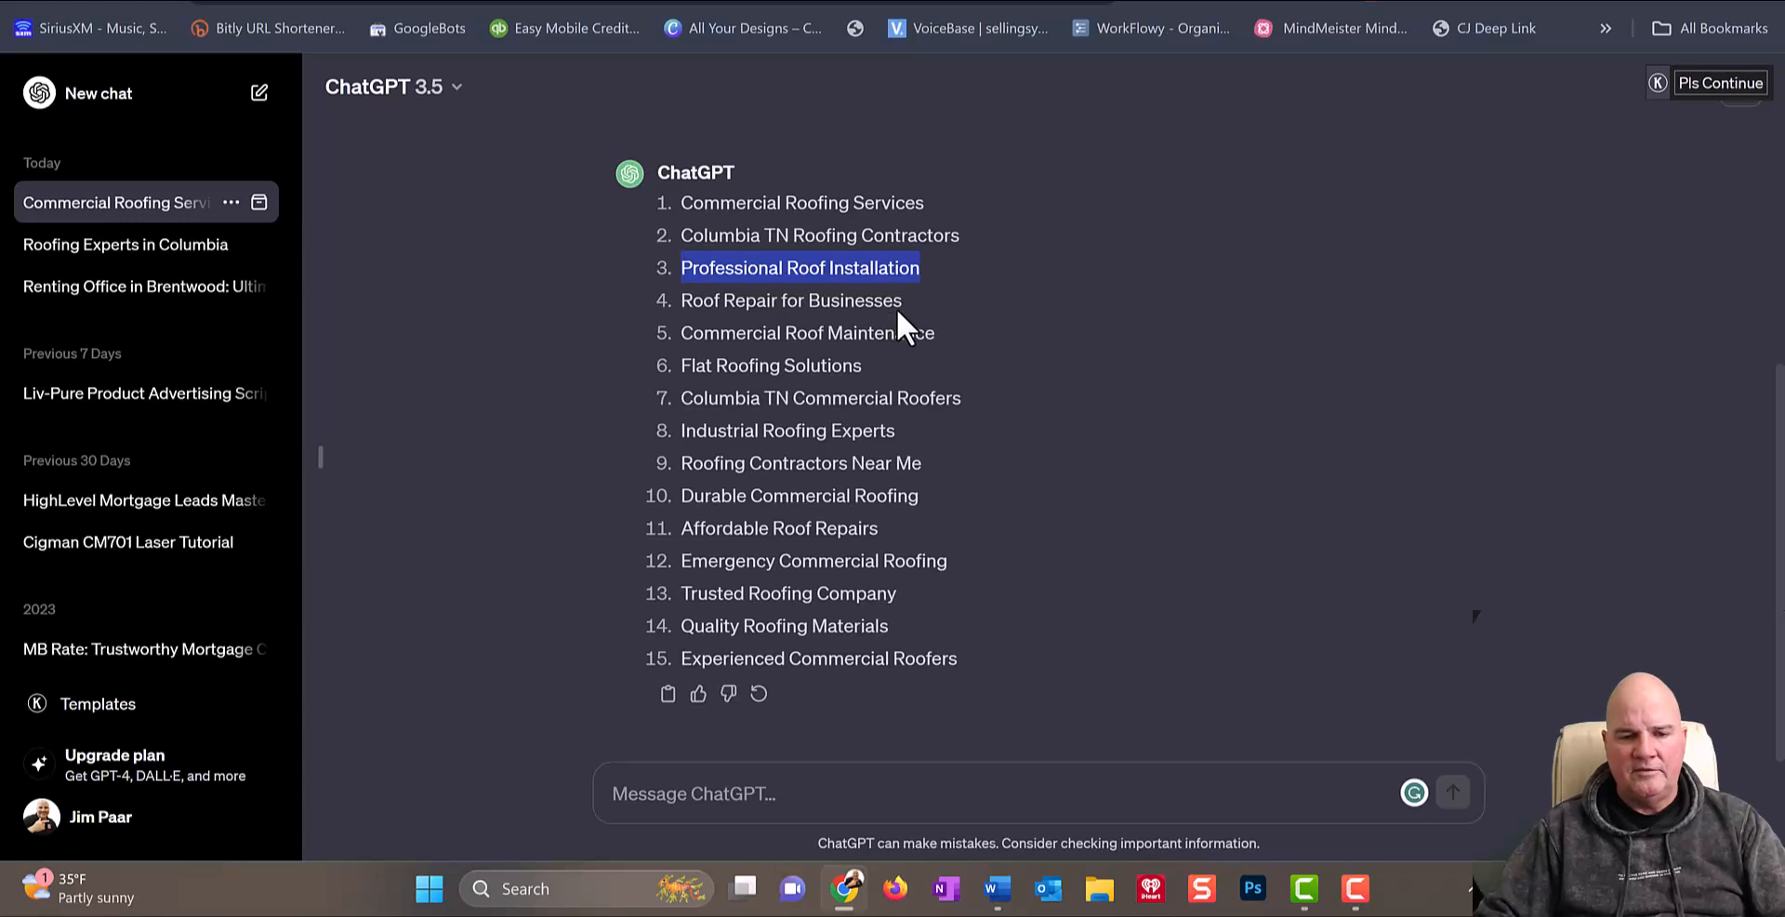
pyautogui.moveTo(904, 304); pyautogui.dragTo(674, 298)
pyautogui.hotkey('ctrl', 'c')
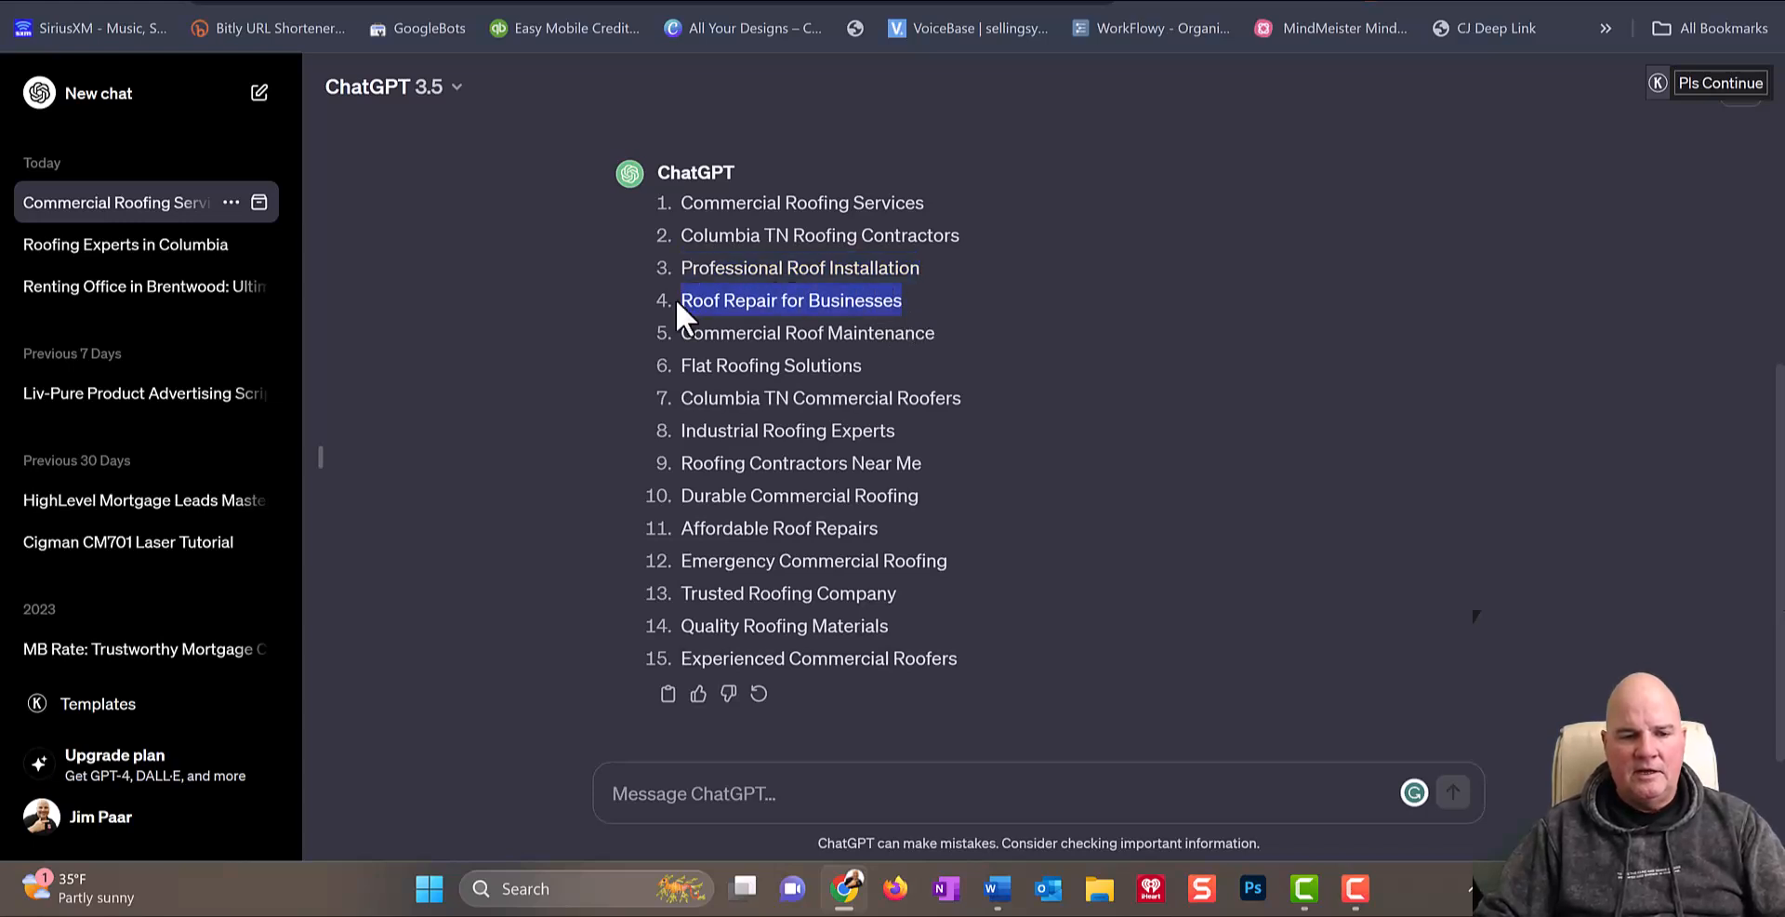
pyautogui.click(141, 2)
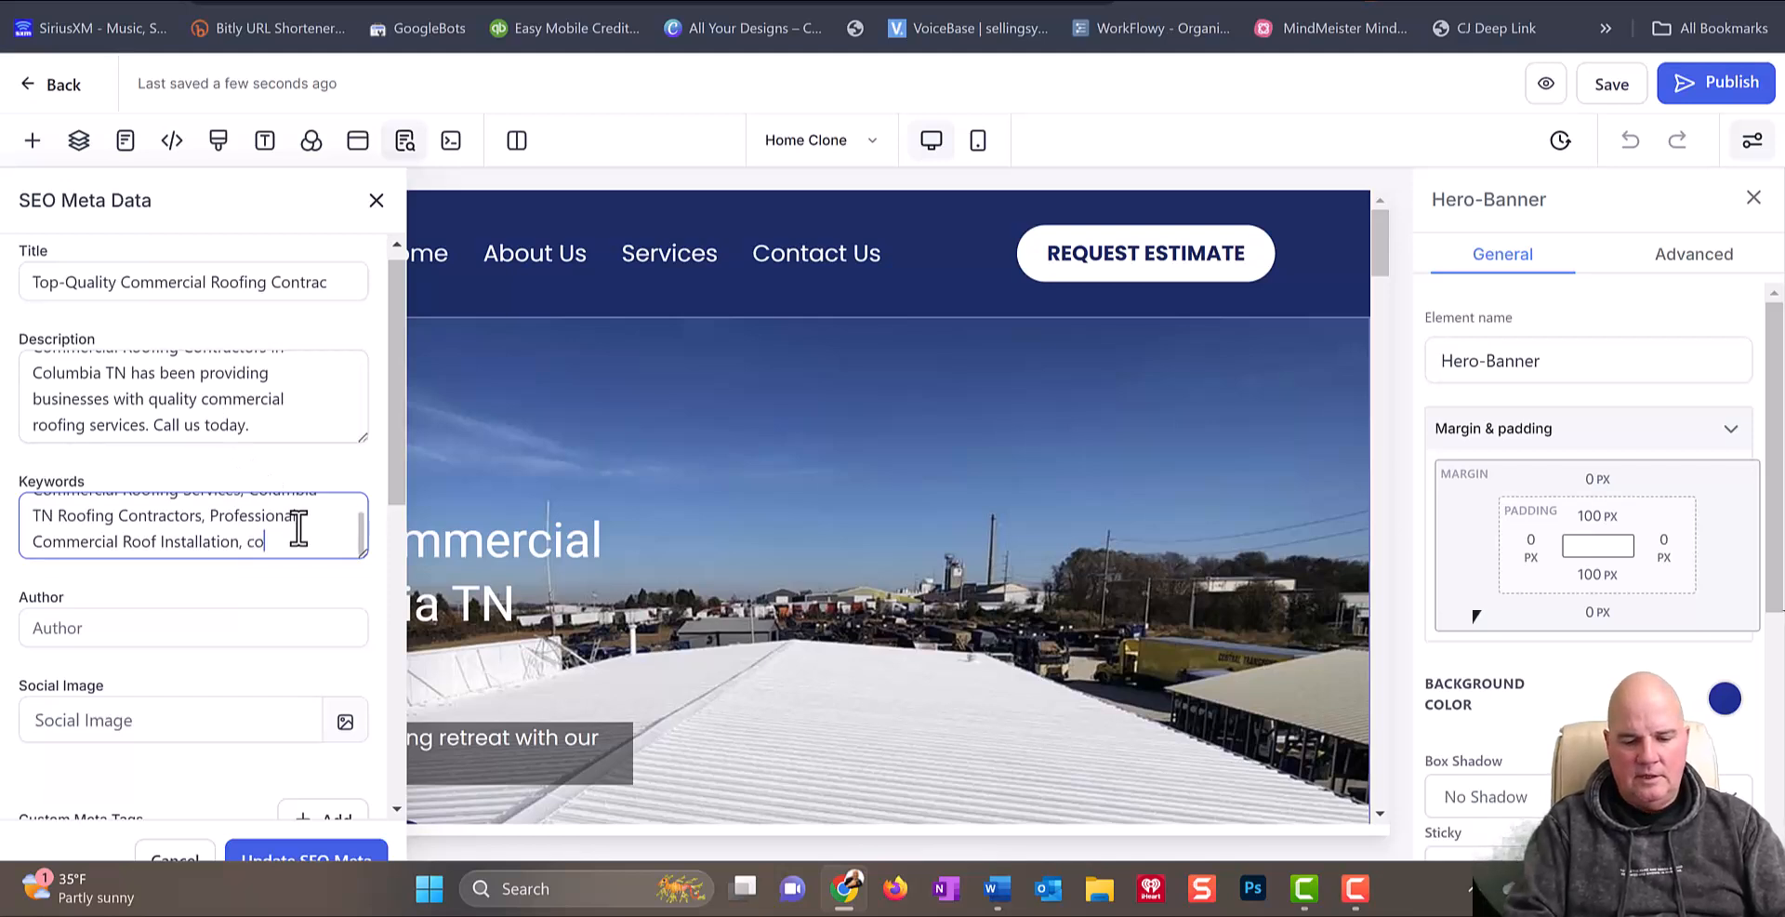
pyautogui.write('al')
pyautogui.hotkey('ctrl', 'v')
pyautogui.write(',')
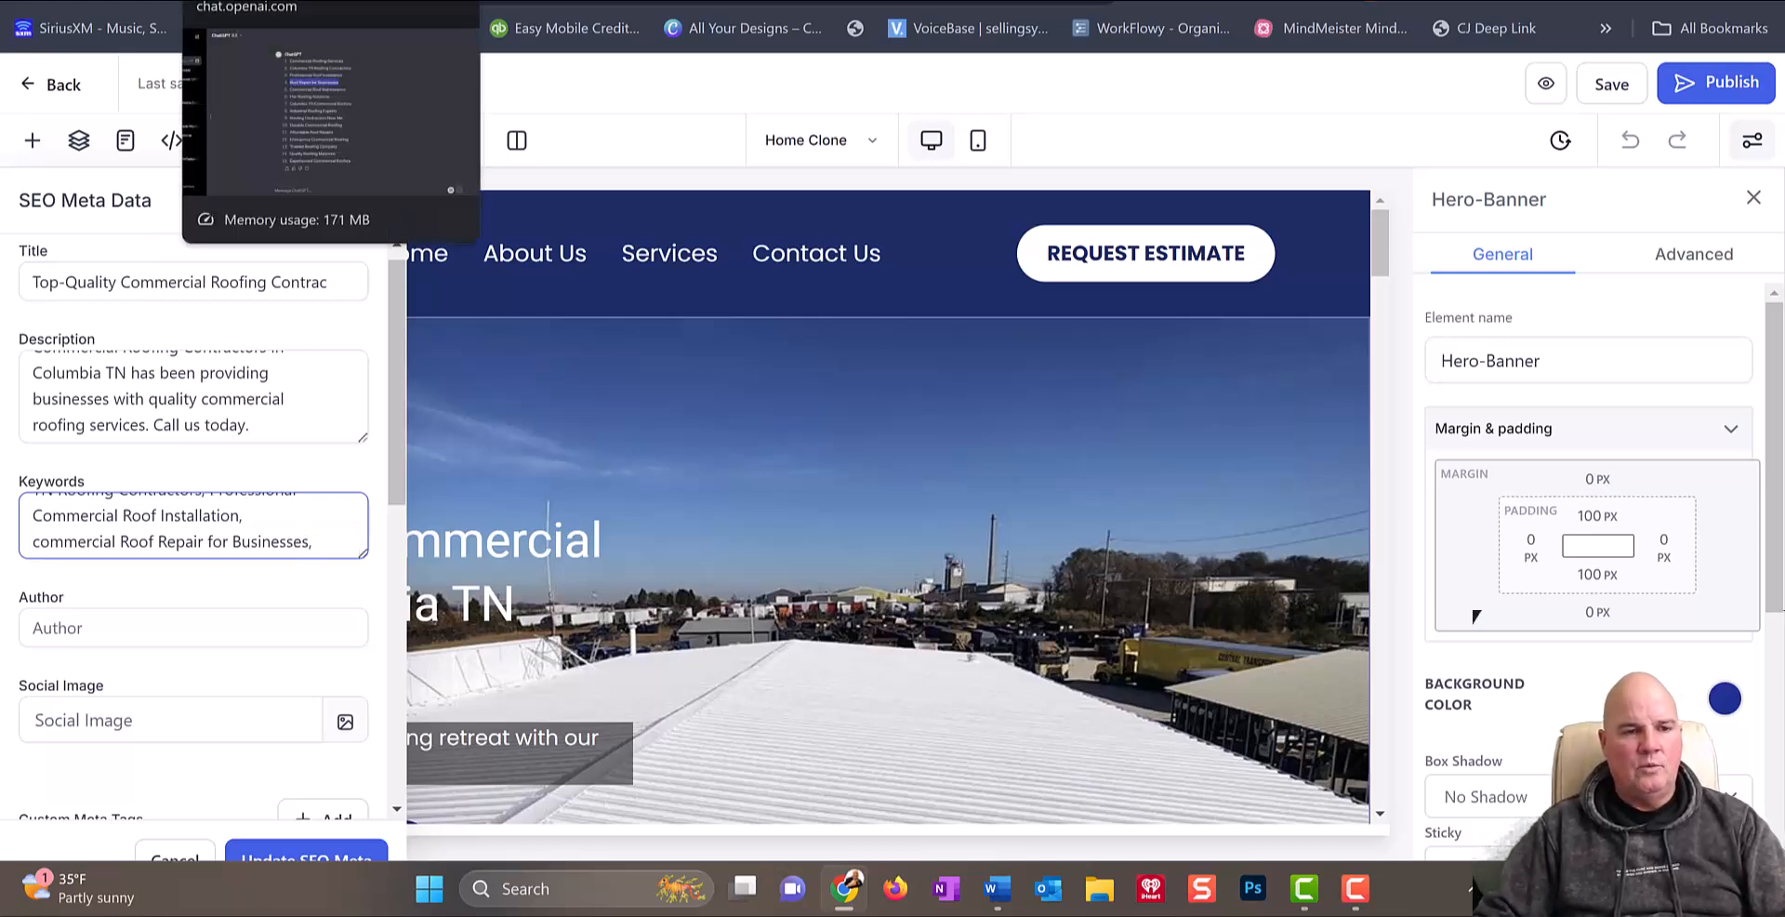
# Step: Copy "Columbia TN Commercial Roofers" from ChatGPT's list and append it to the SEO keywords in Sproutified, followed by a comma
pyautogui.click(260, 1)
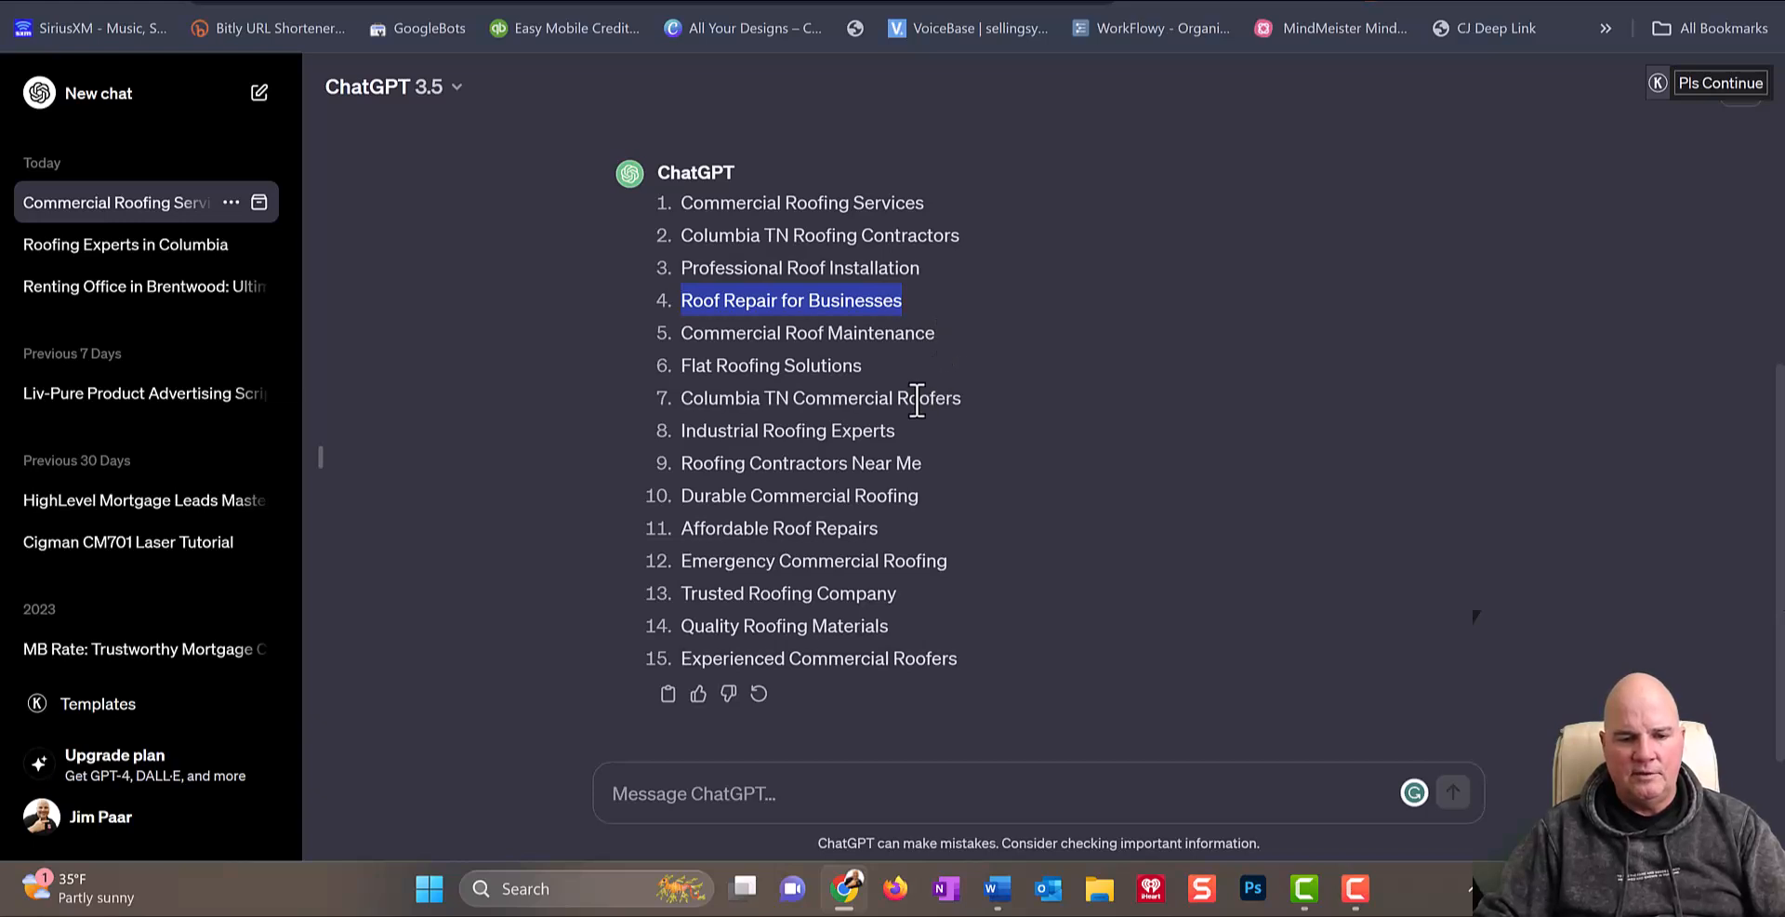
pyautogui.moveTo(961, 398); pyautogui.dragTo(689, 399)
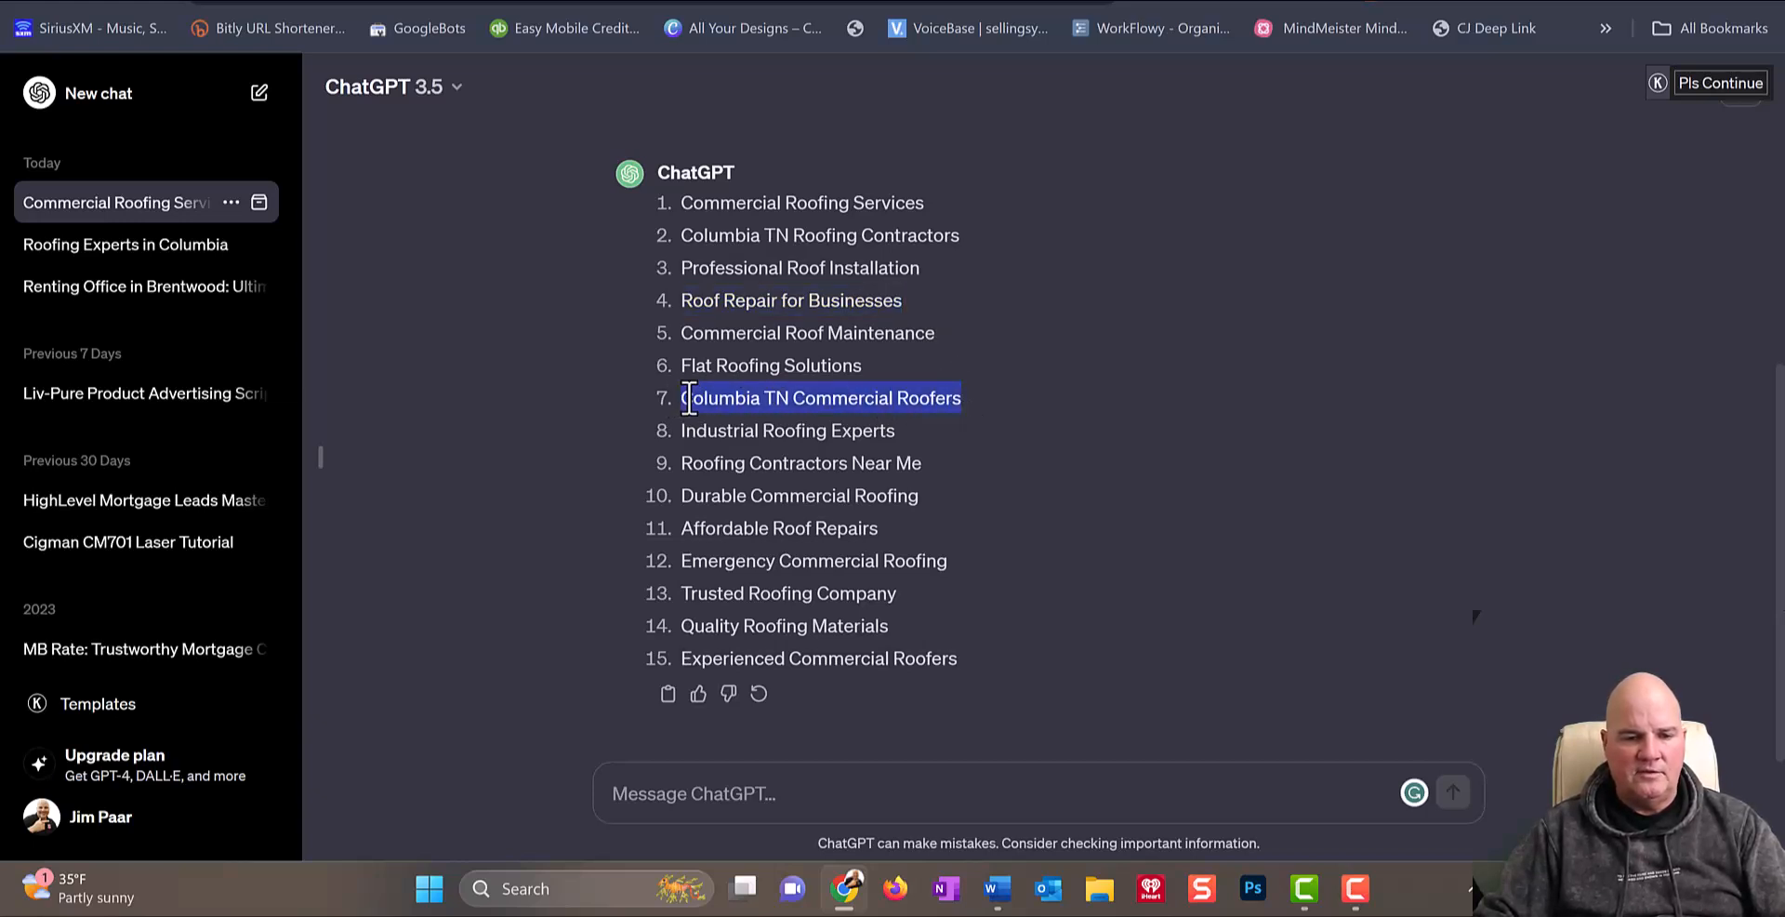
pyautogui.click(685, 404)
pyautogui.moveTo(684, 400); pyautogui.dragTo(961, 407)
pyautogui.hotkey('ctrl', 'c')
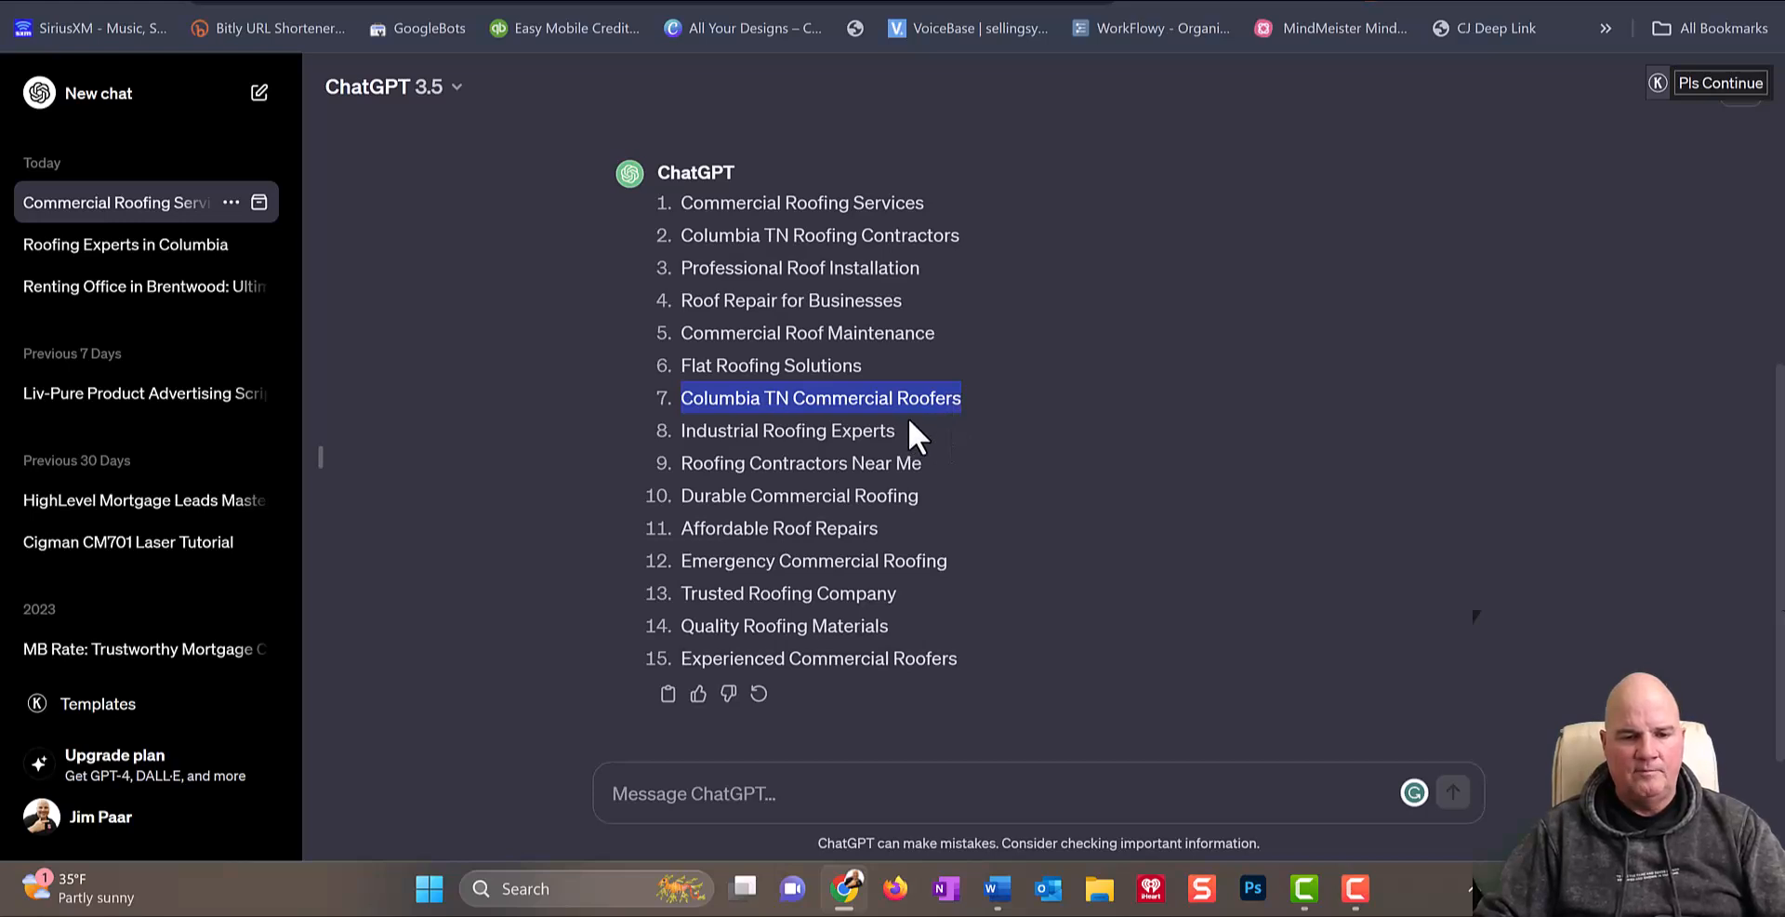
pyautogui.click(140, 2)
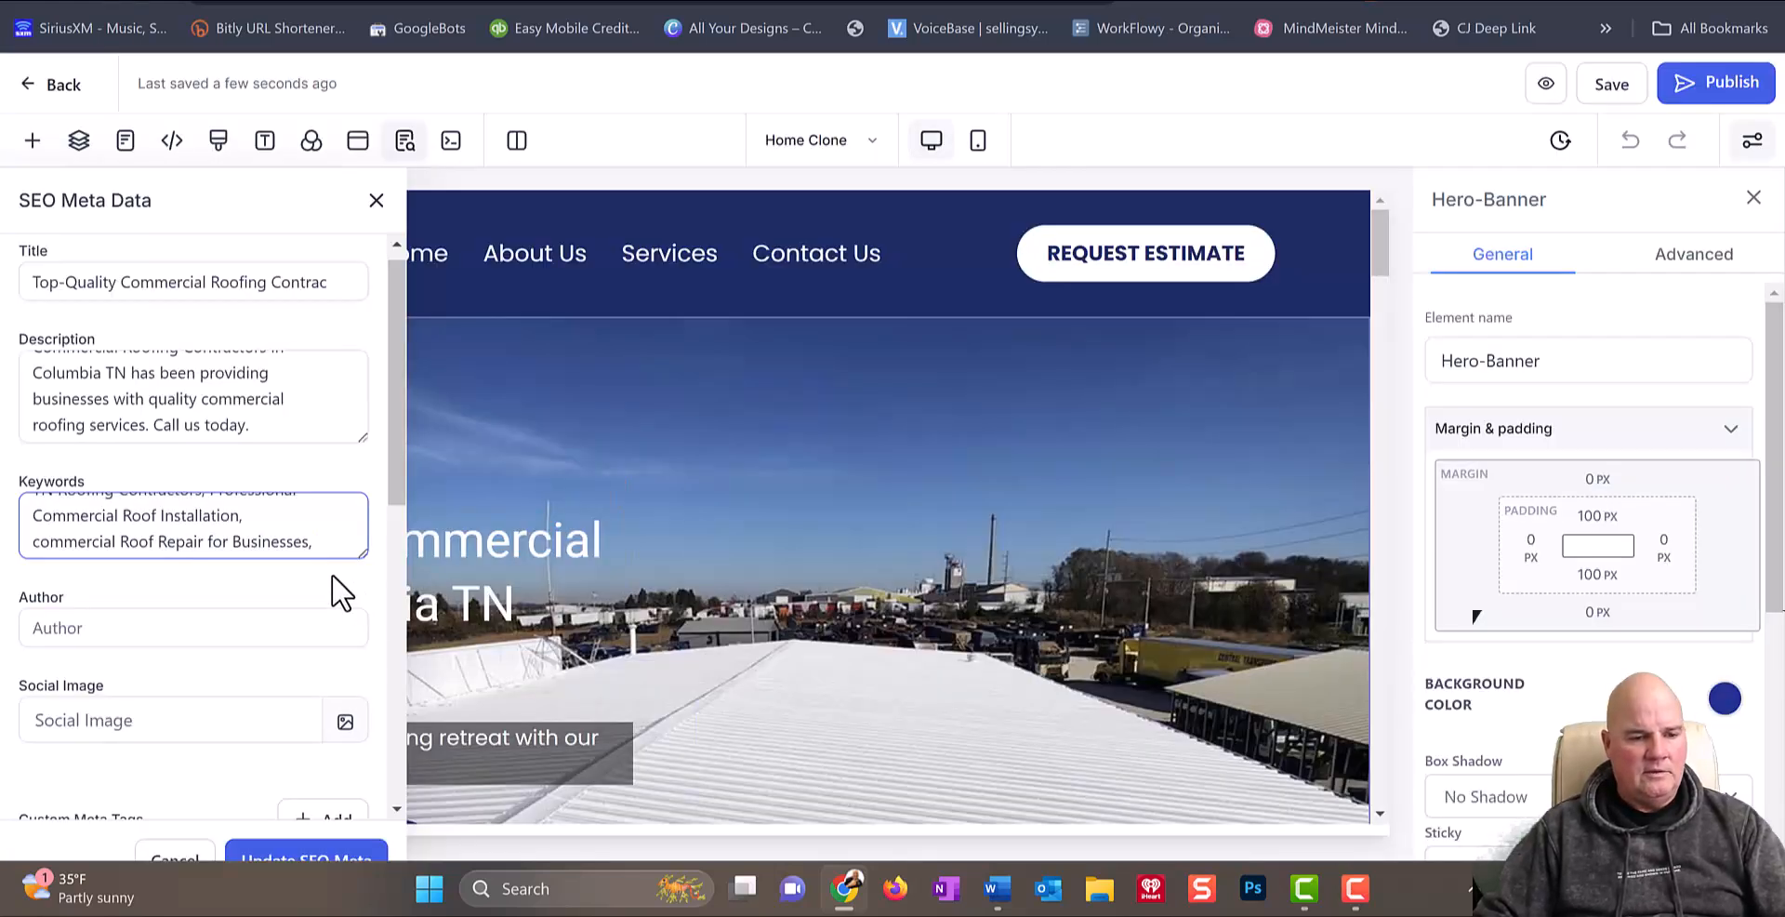
pyautogui.hotkey('ctrl', 'v')
pyautogui.write(',')
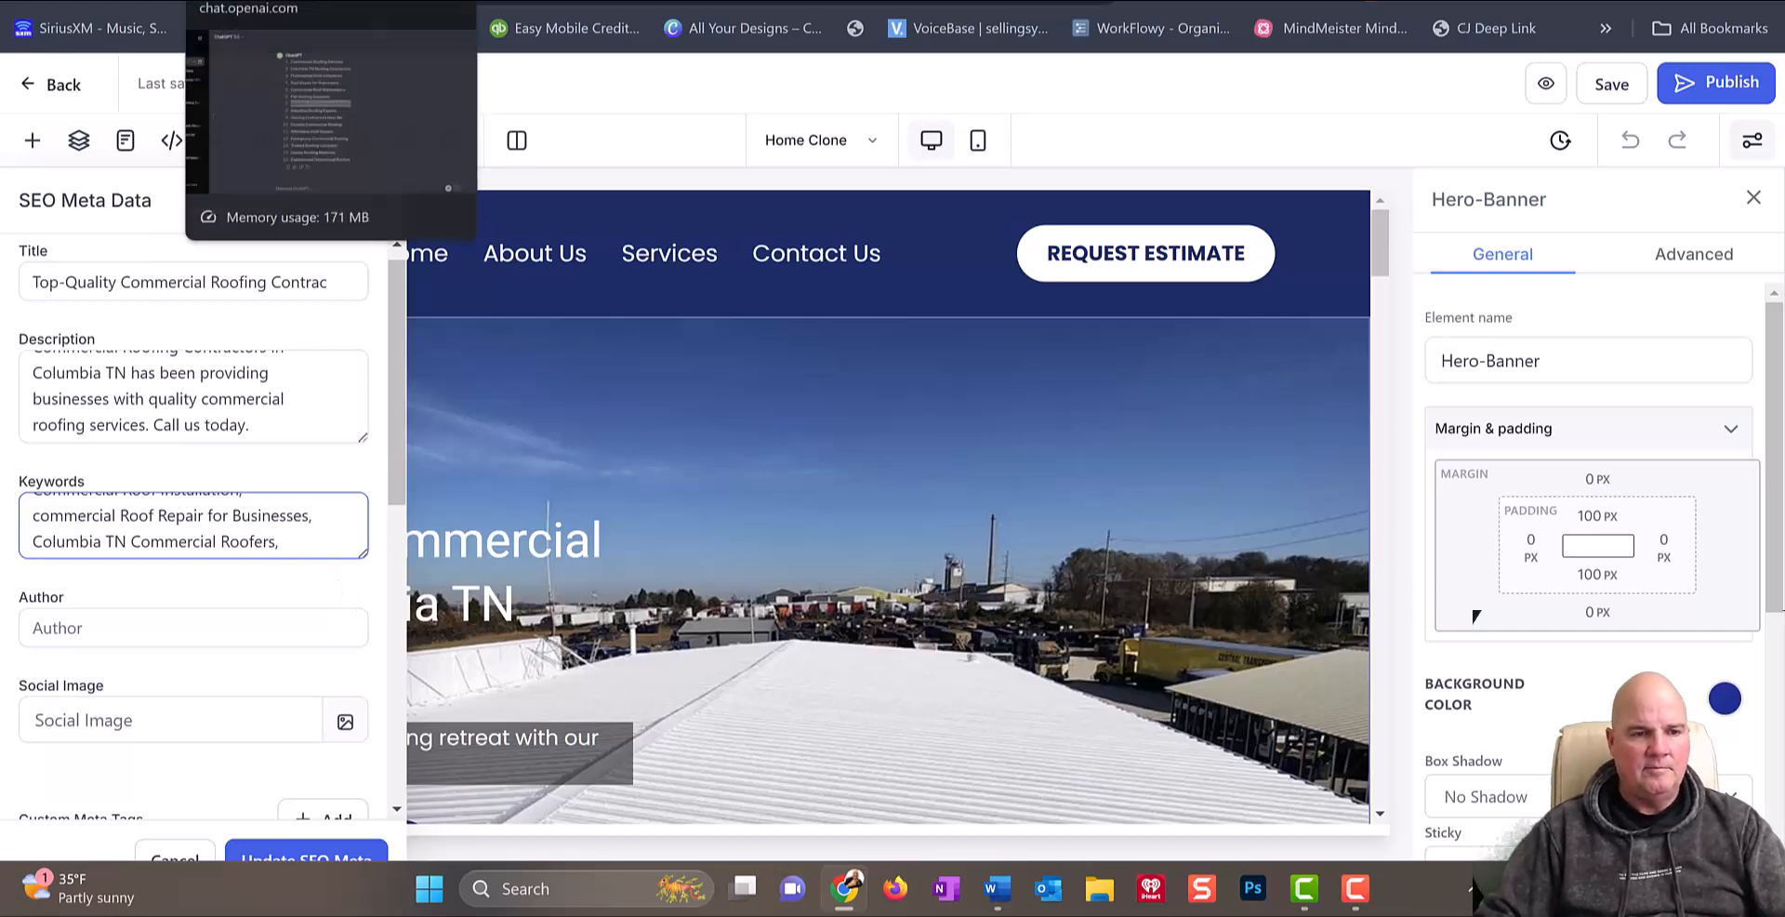
# Step: Copy "Roofing Contractors Near Me" from ChatGPT into the SEO keywords as "Commercial Roofing Contractors Near Me," and make the keywords box taller
pyautogui.click(279, 2)
pyautogui.moveTo(931, 454); pyautogui.dragTo(733, 476)
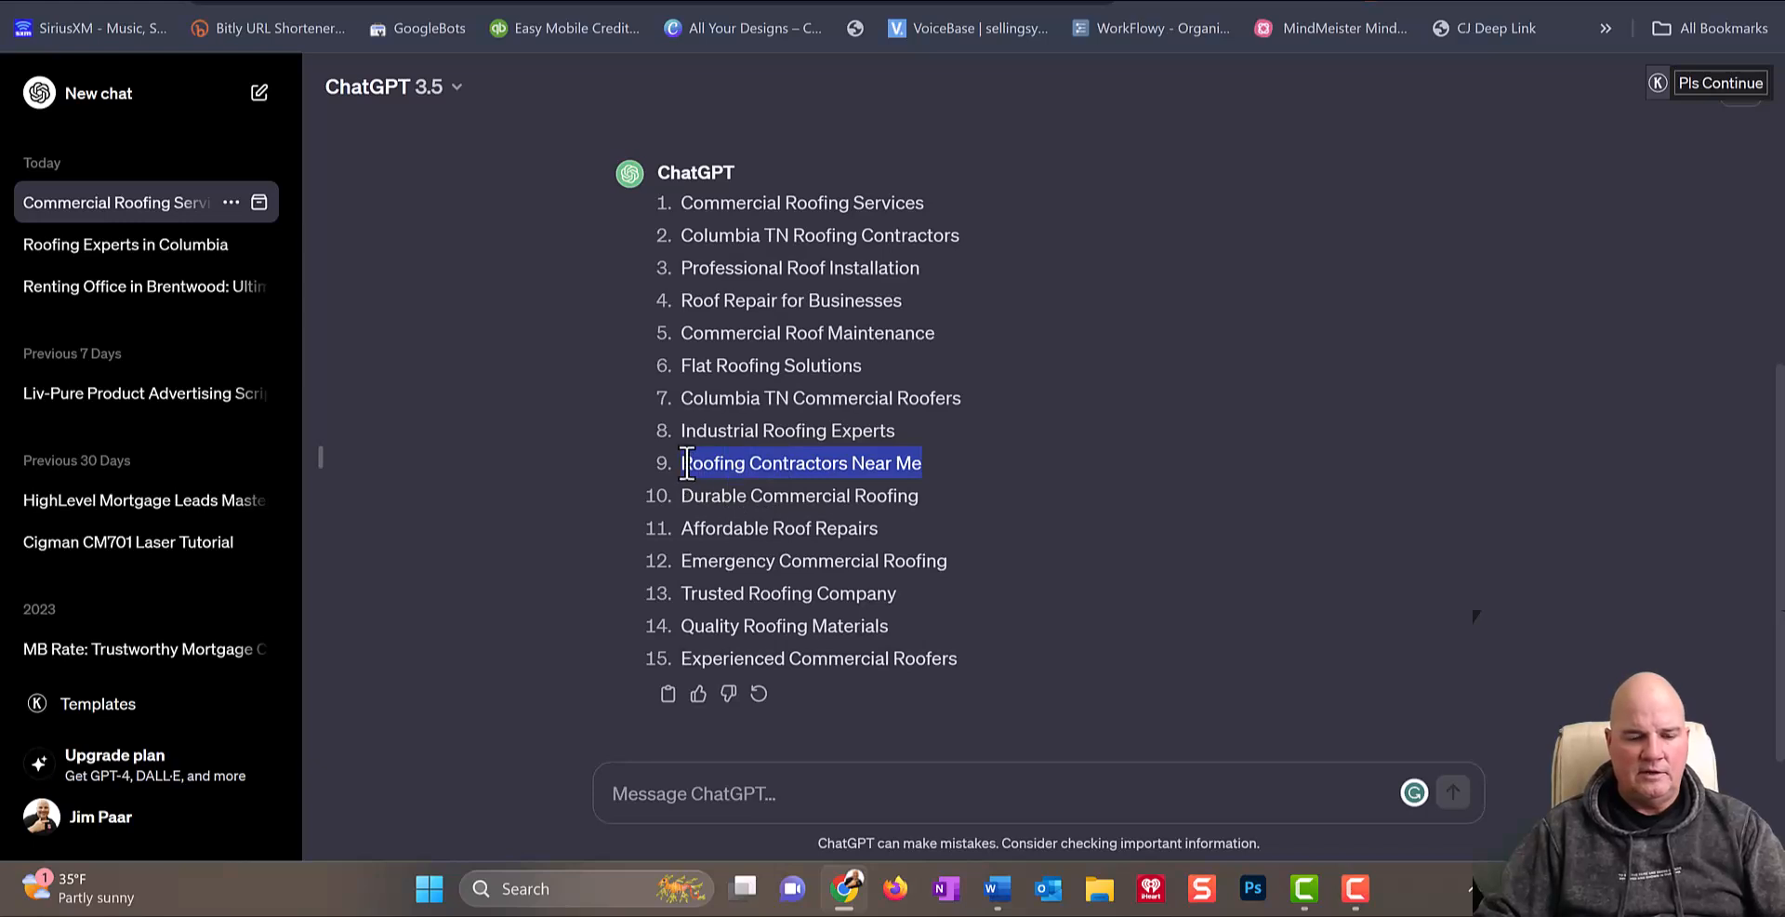
pyautogui.click(465, 1)
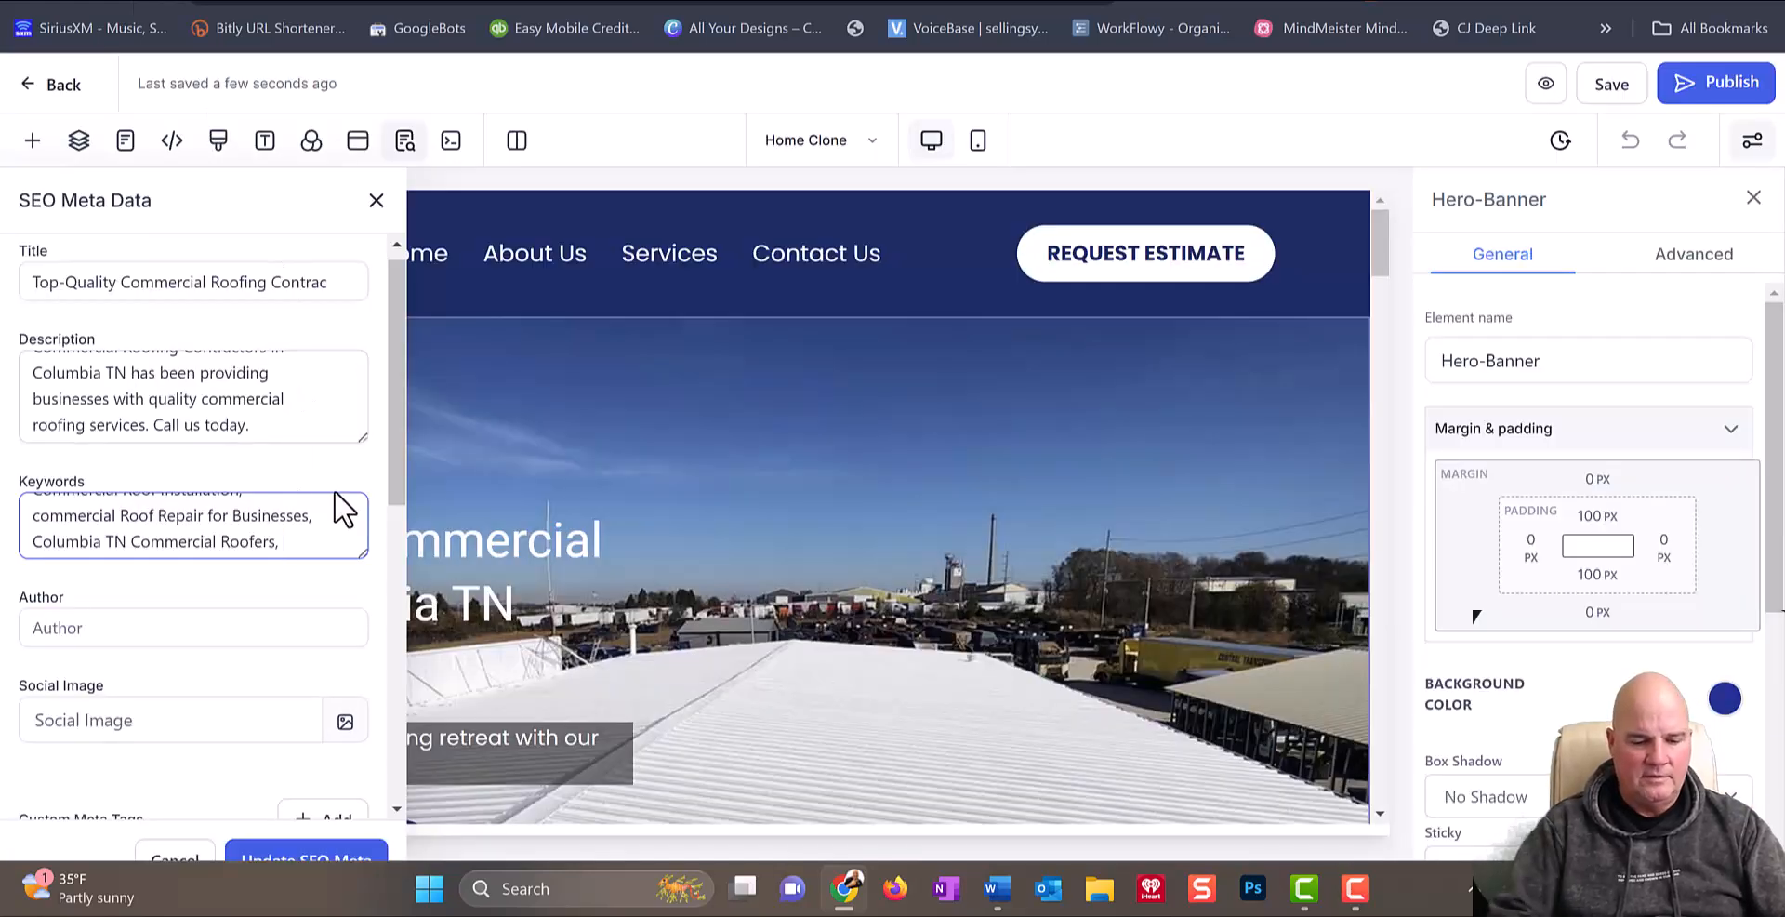
pyautogui.write('Roofing Contractors Near Me')
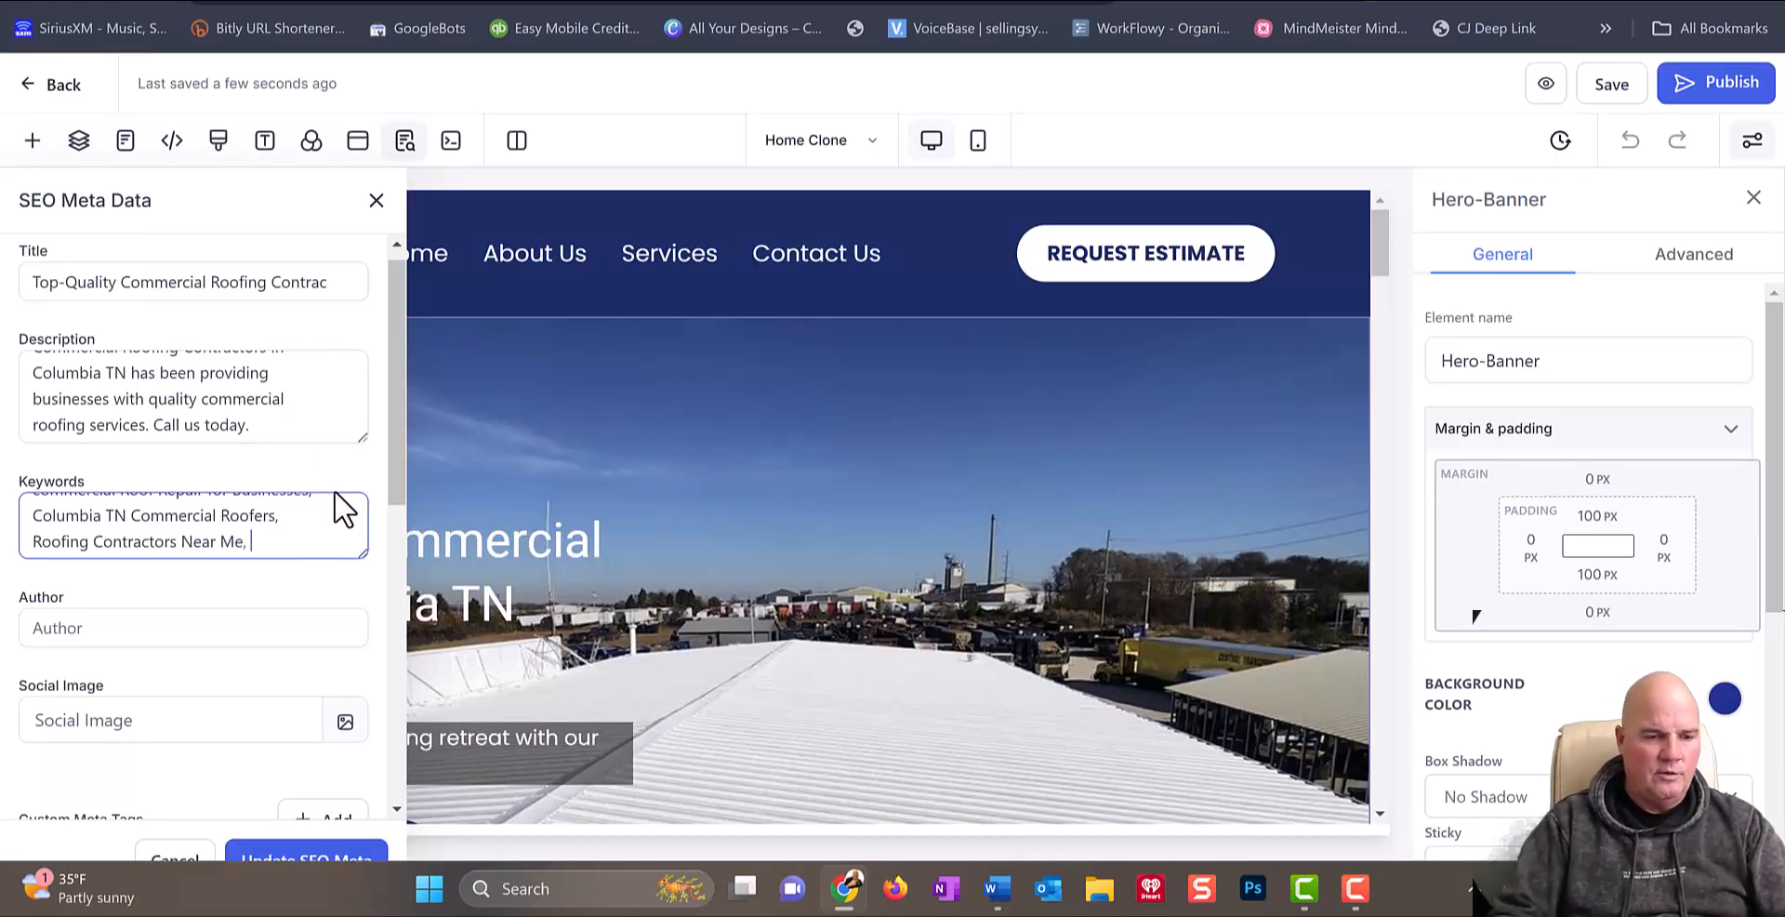
pyautogui.click(32, 542)
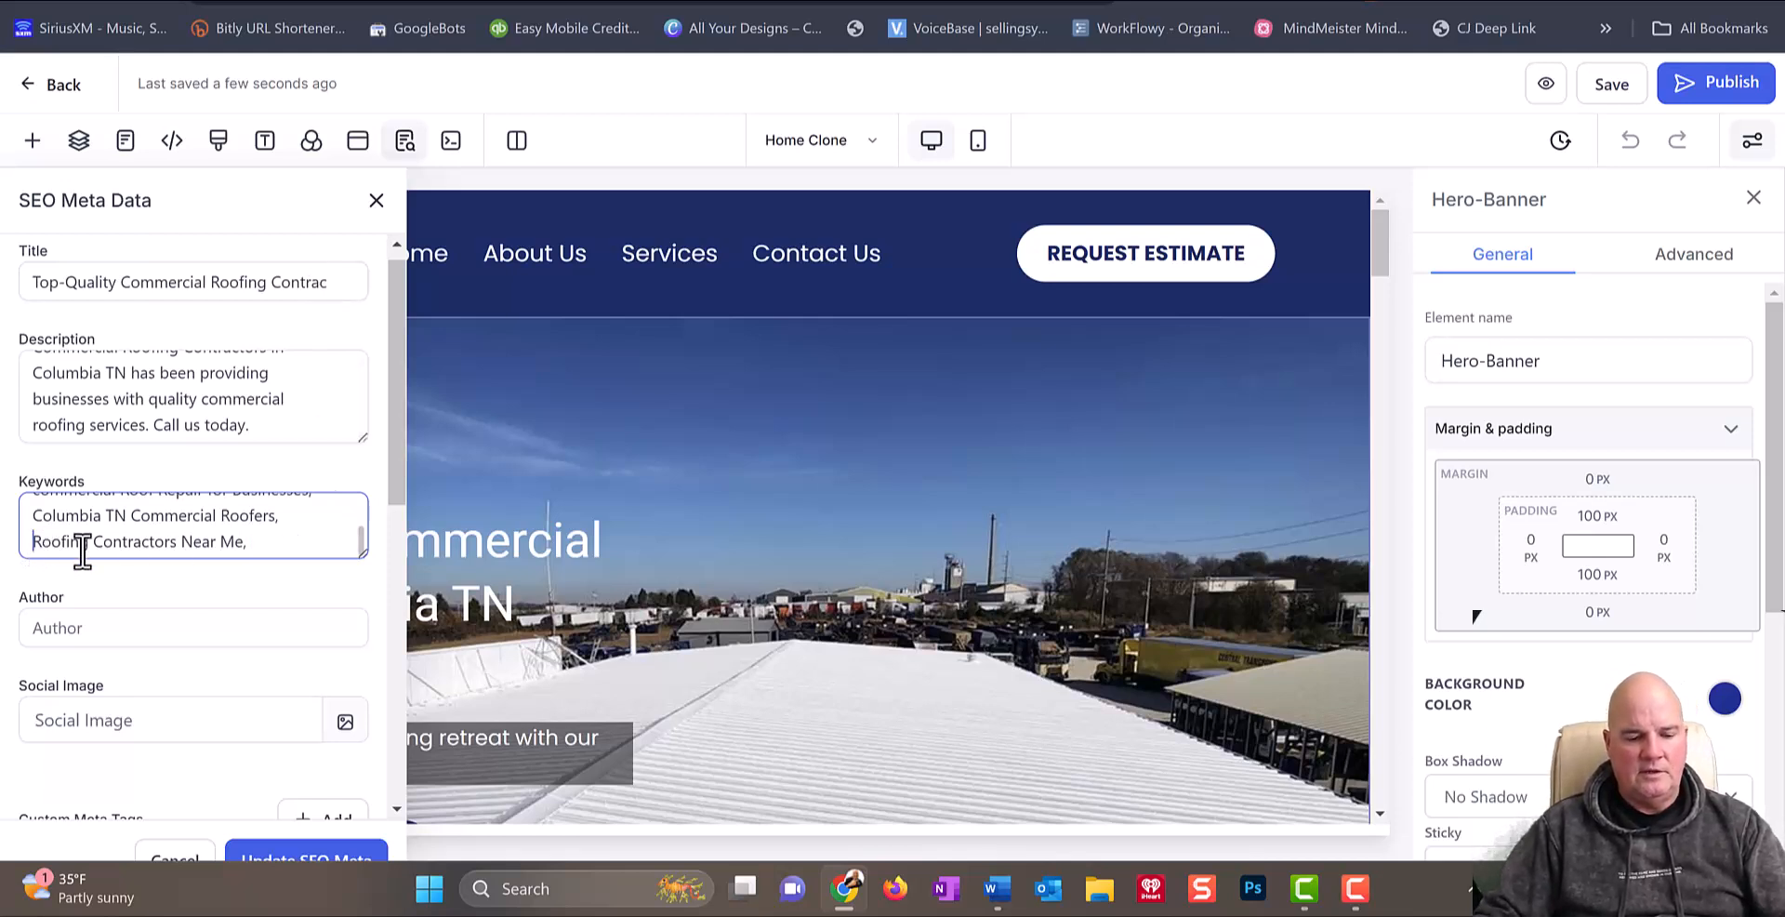
pyautogui.write('Commercial')
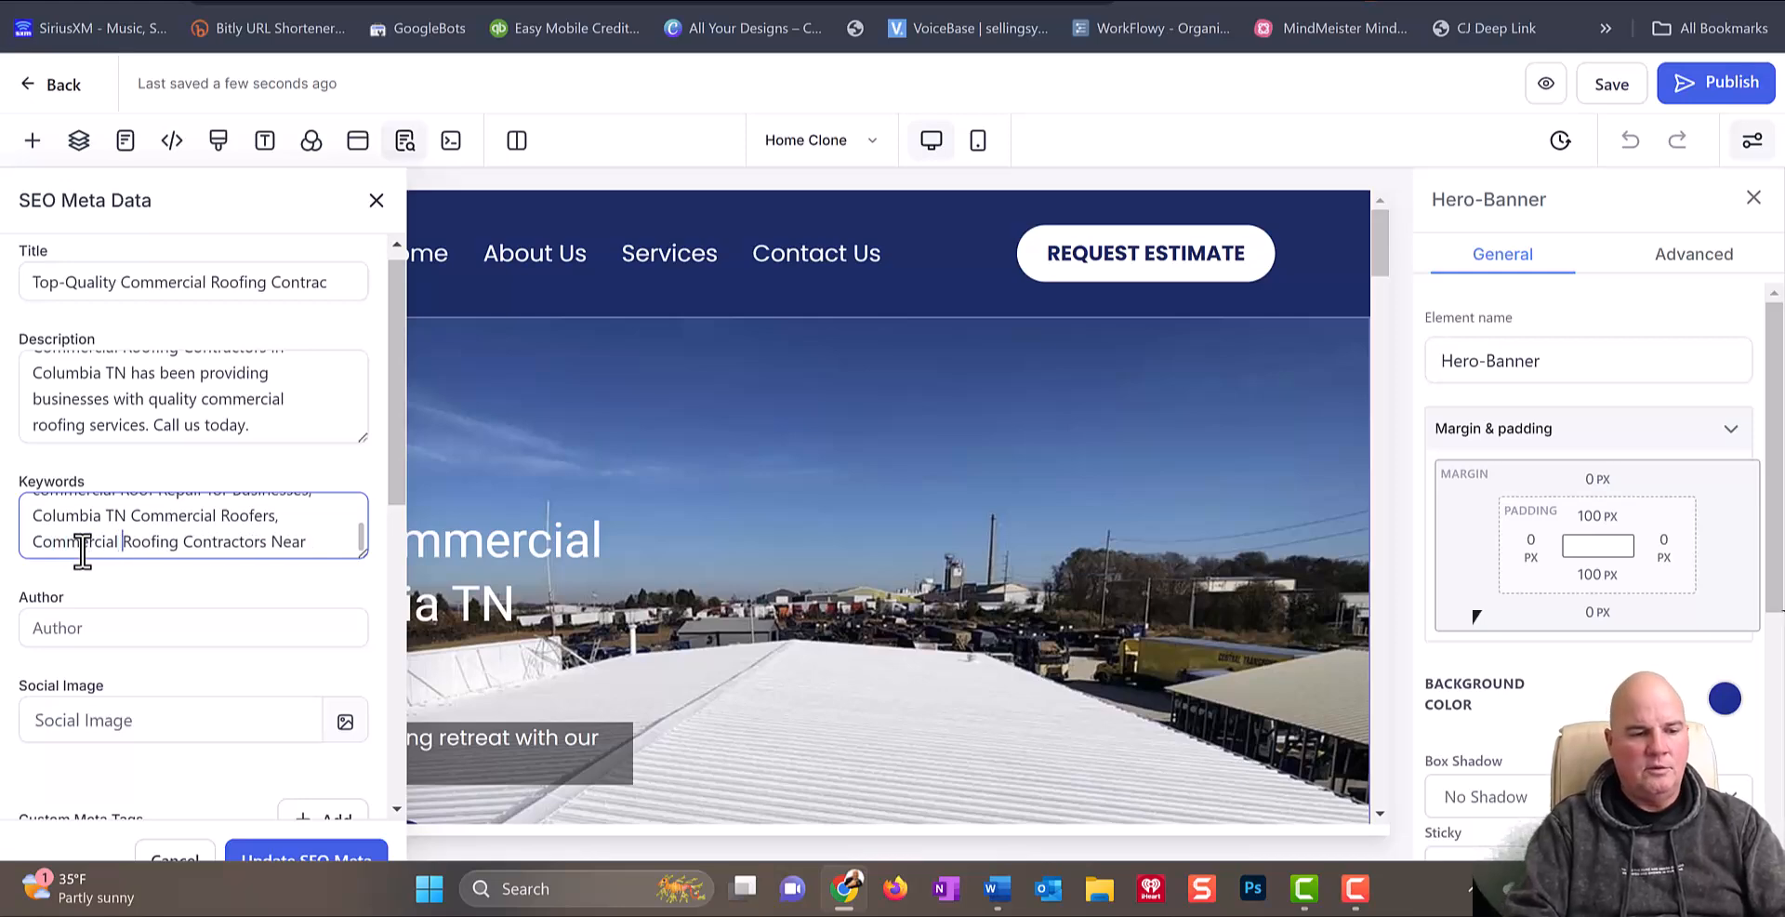
pyautogui.scroll(-6, 336, 529)
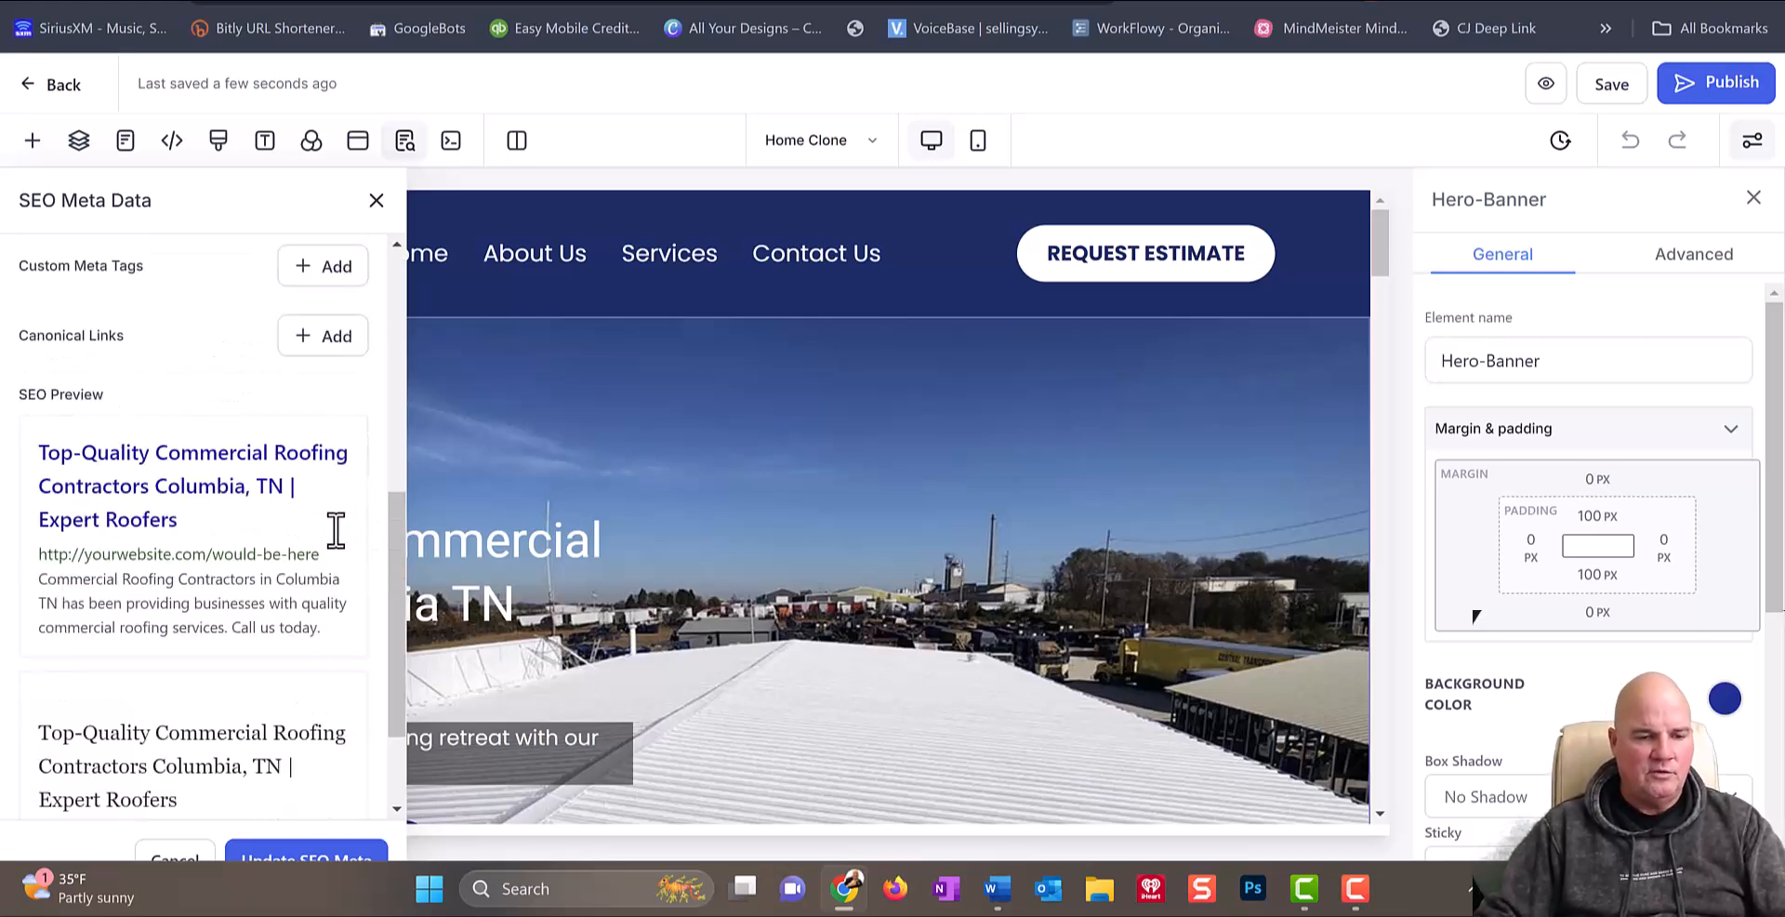
pyautogui.scroll(5, 337, 538)
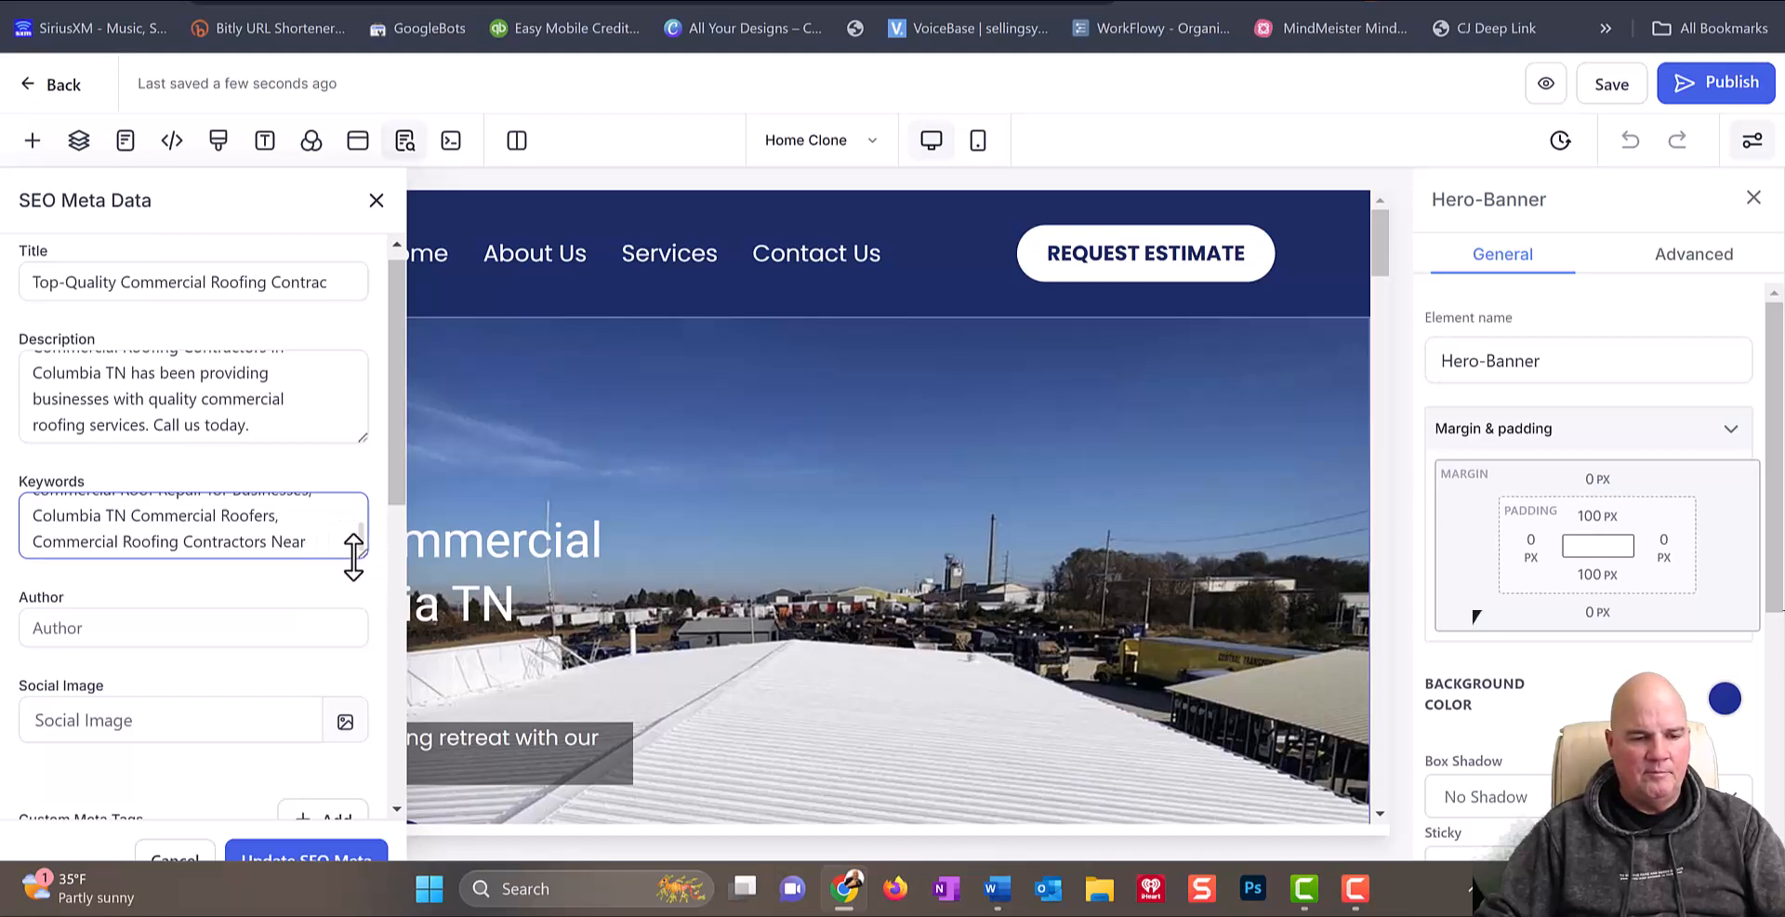
pyautogui.moveTo(360, 551); pyautogui.dragTo(369, 581)
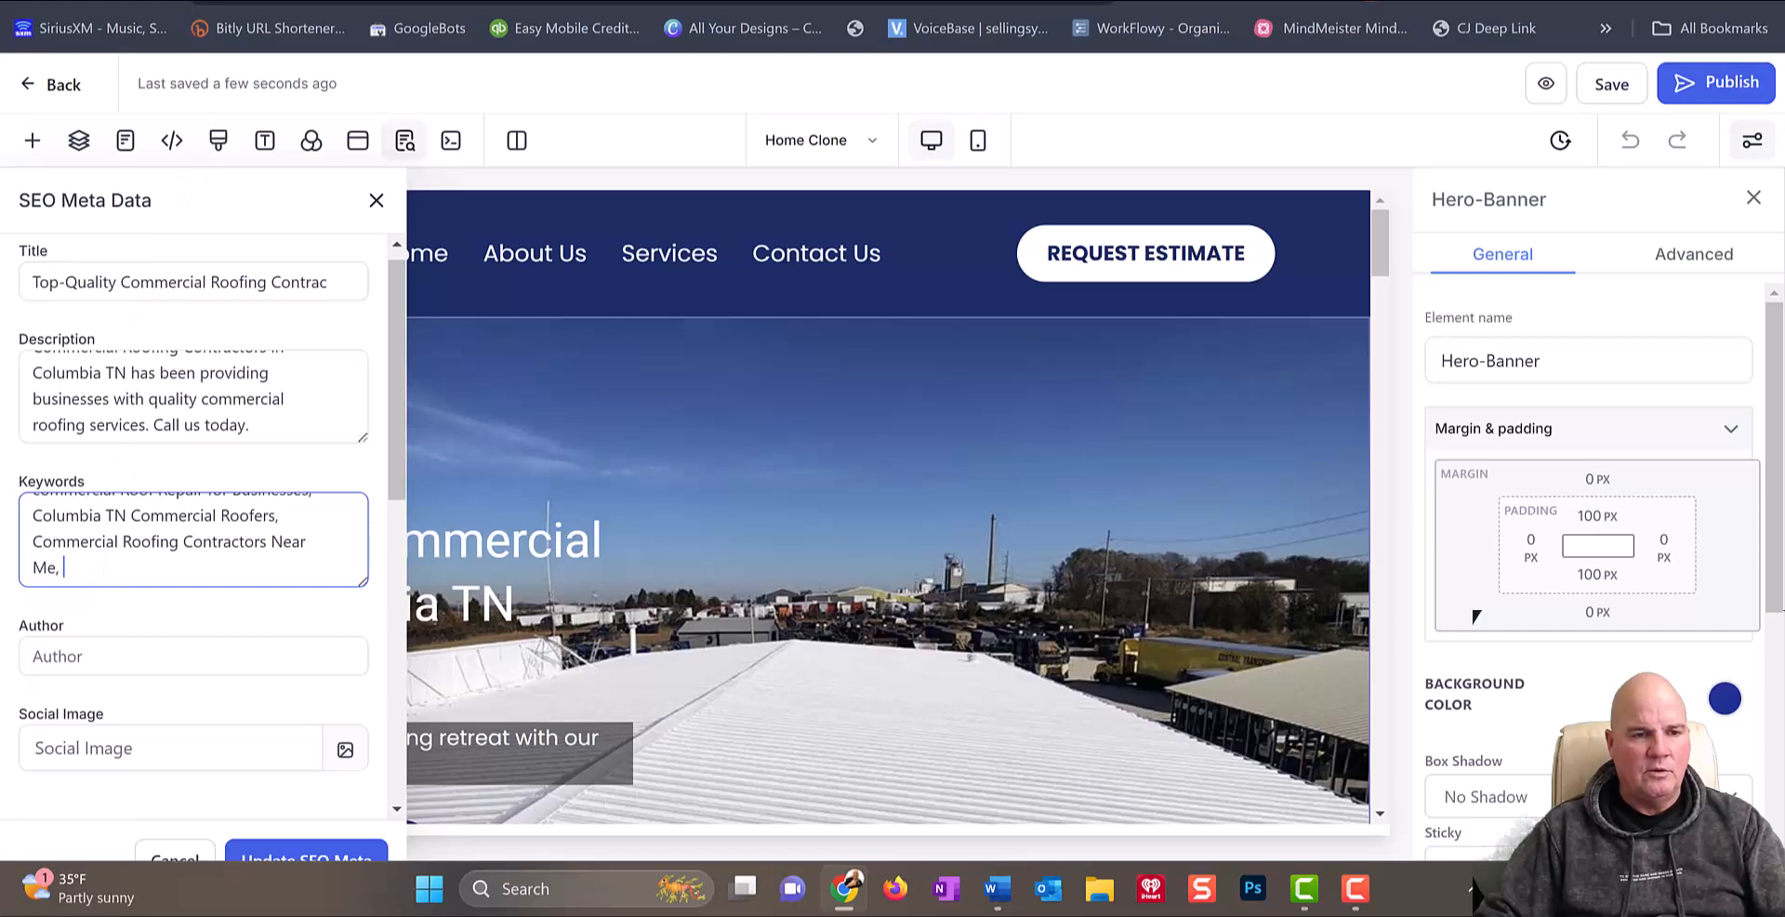
# Step: Copy "Affordable Roof Repairs" from ChatGPT into the SEO keywords and expand it to "Affordable Commercial Roof Repairs"
pyautogui.click(224, 2)
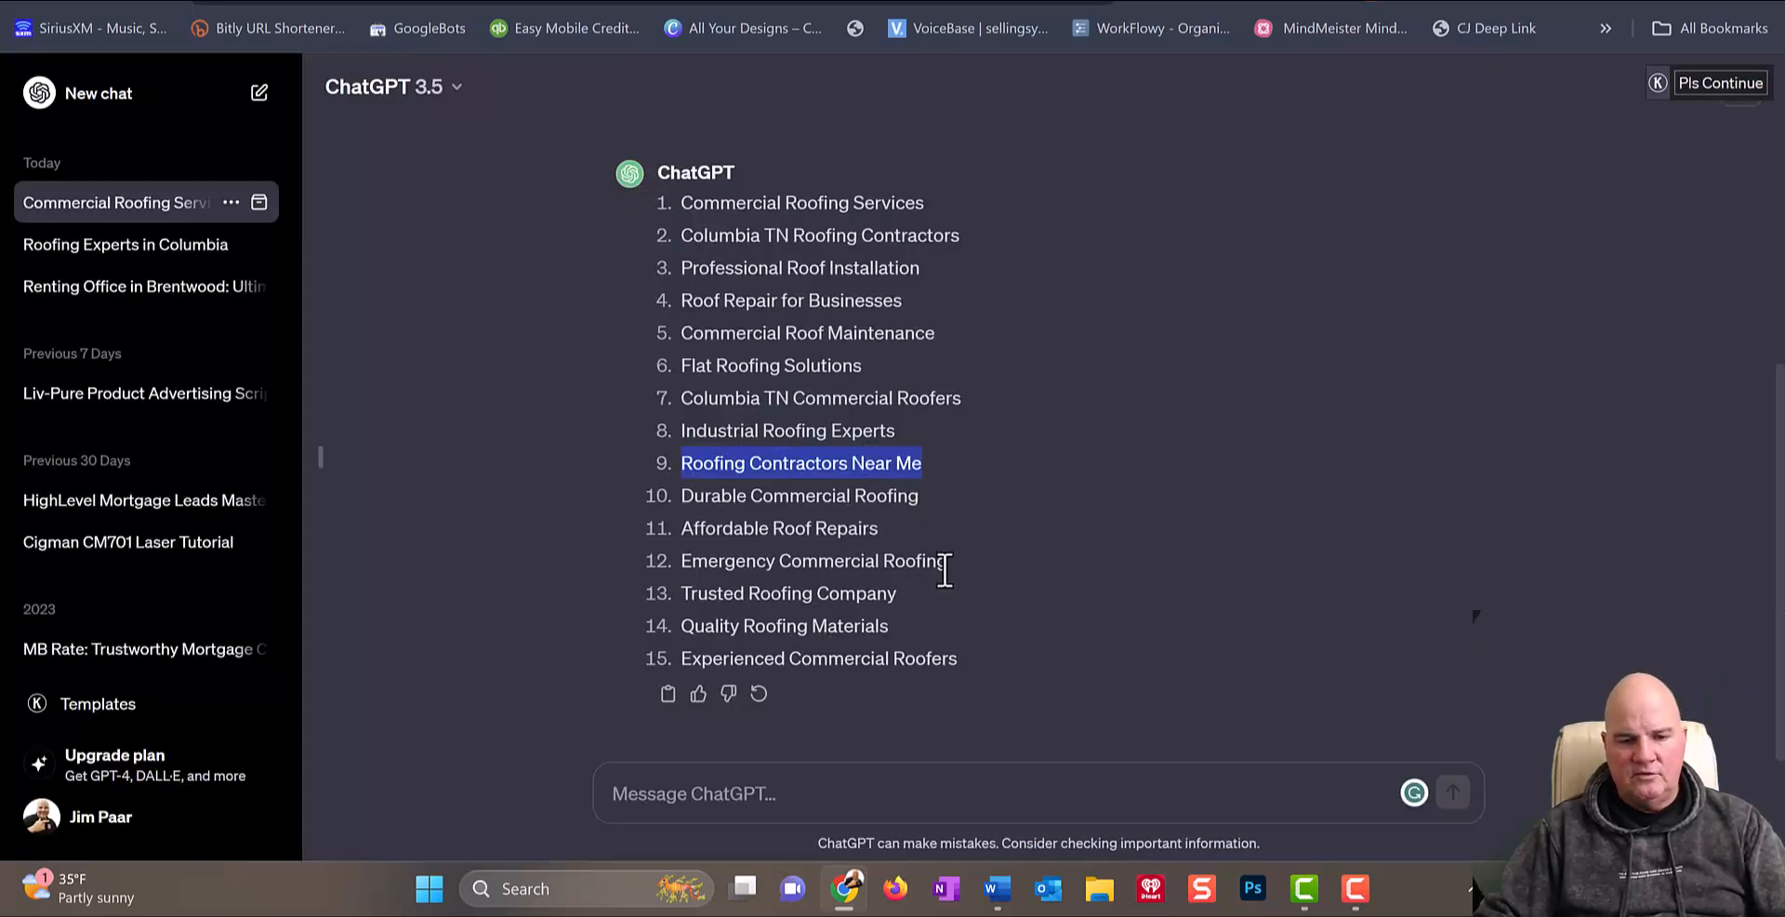
pyautogui.moveTo(970, 663); pyautogui.dragTo(741, 669)
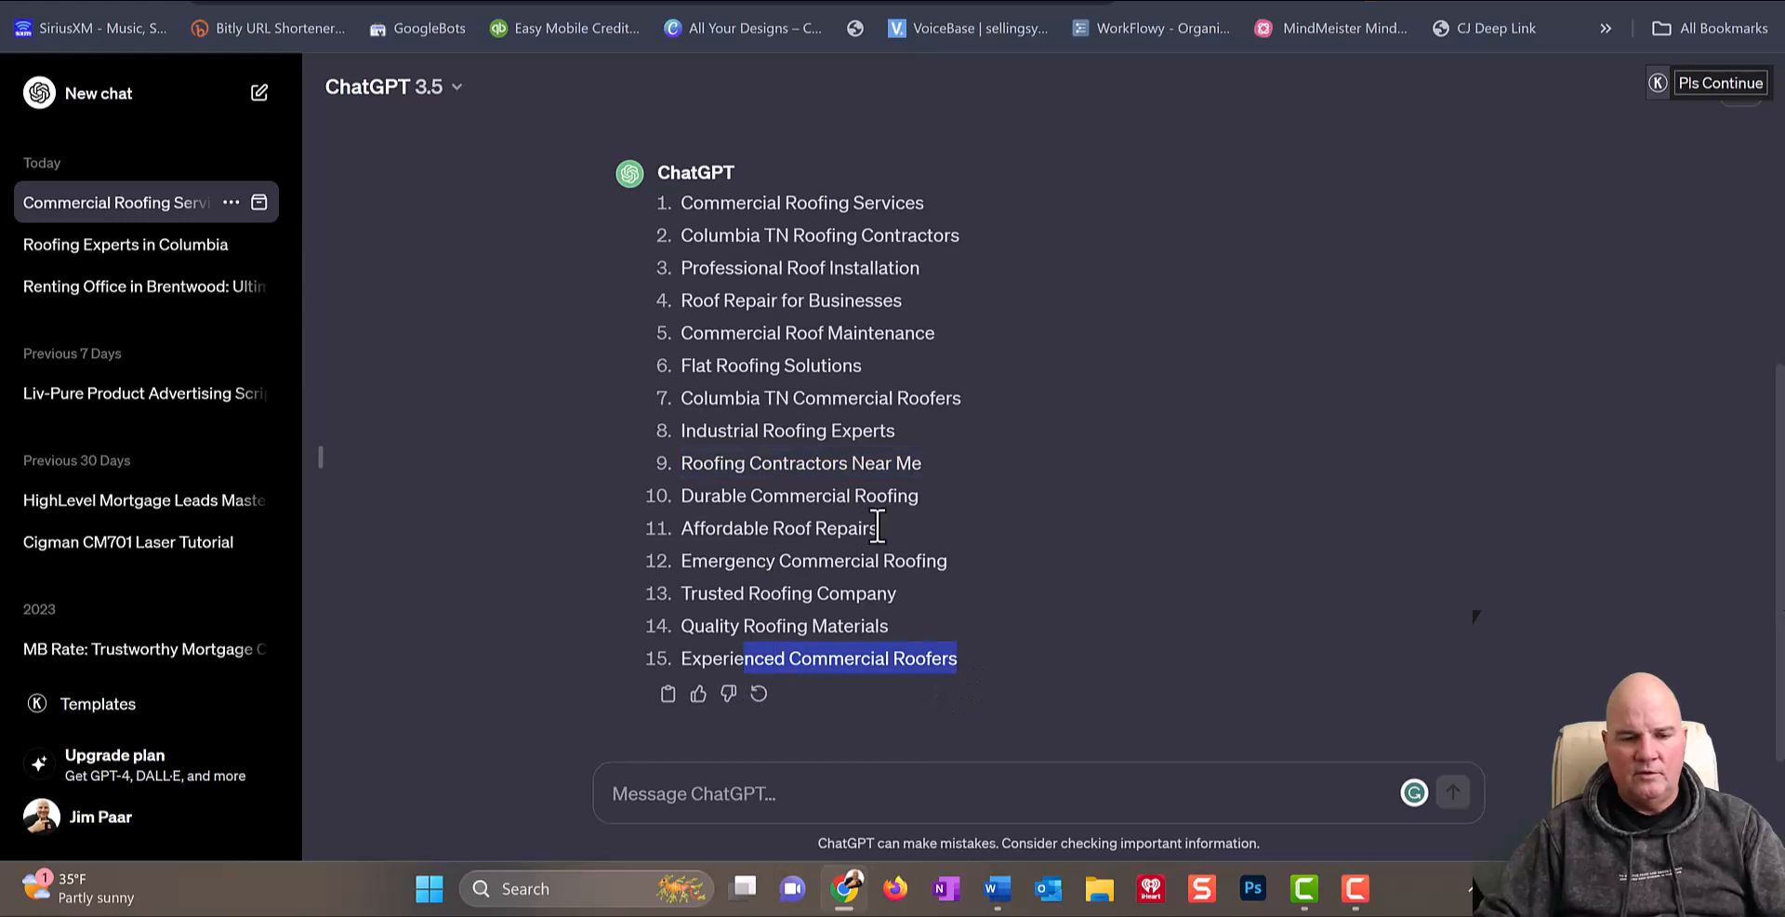
pyautogui.moveTo(879, 528); pyautogui.dragTo(686, 528)
pyautogui.hotkey('ctrl', 'c')
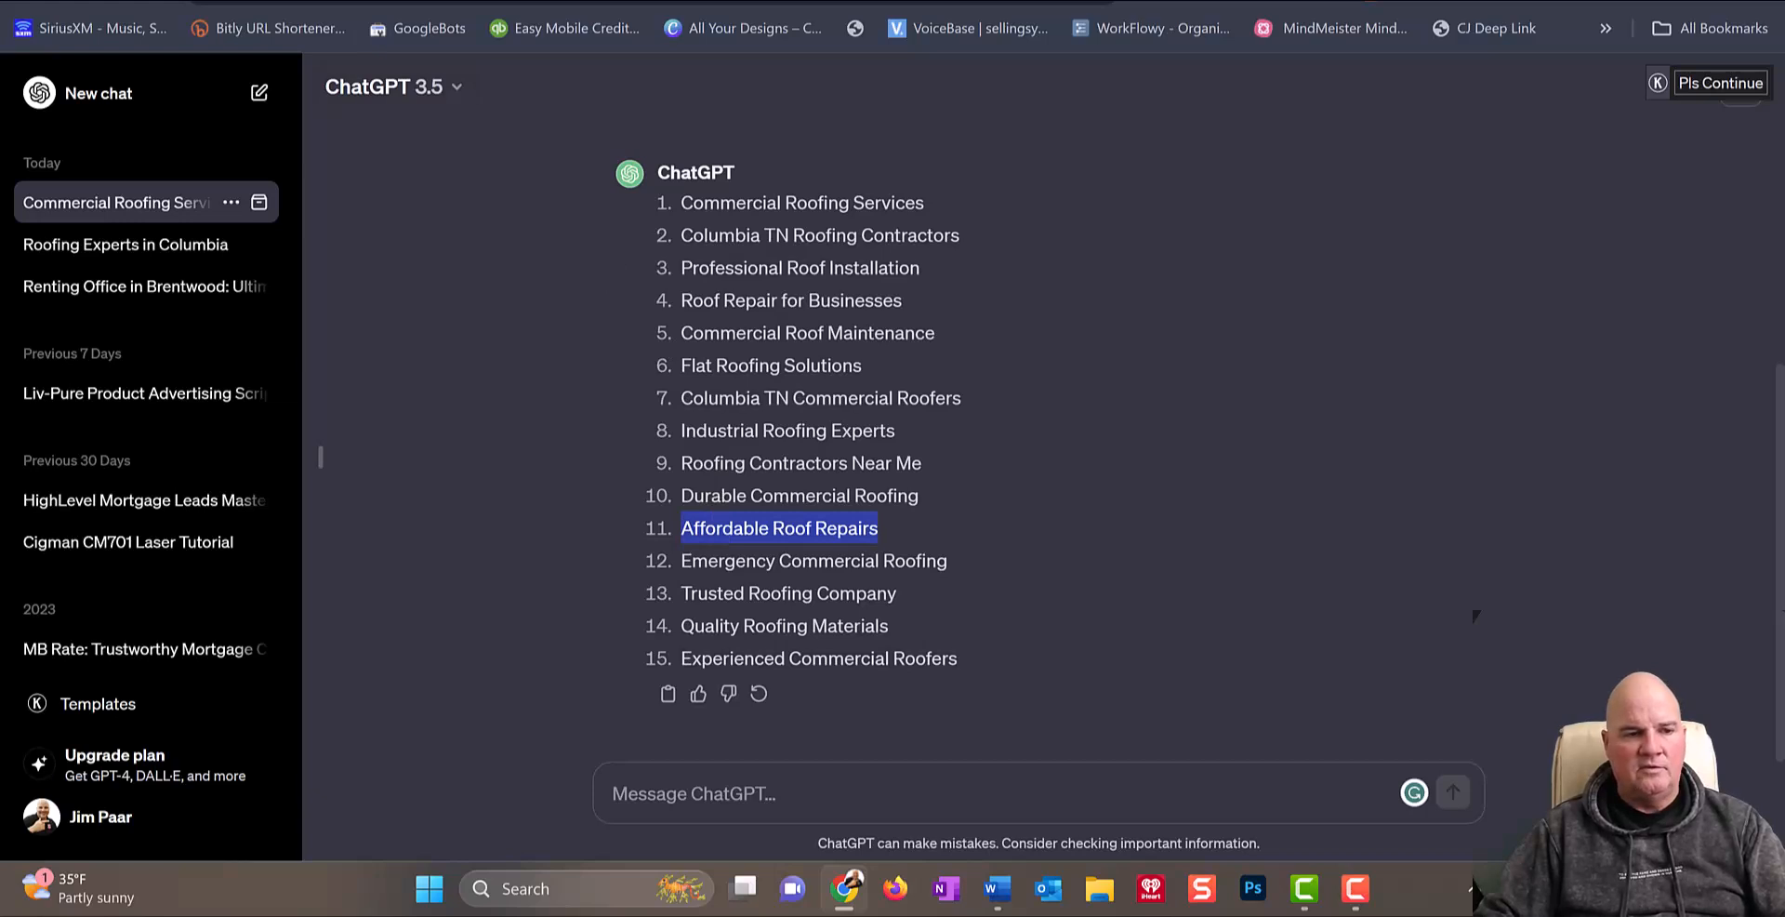
pyautogui.click(176, 2)
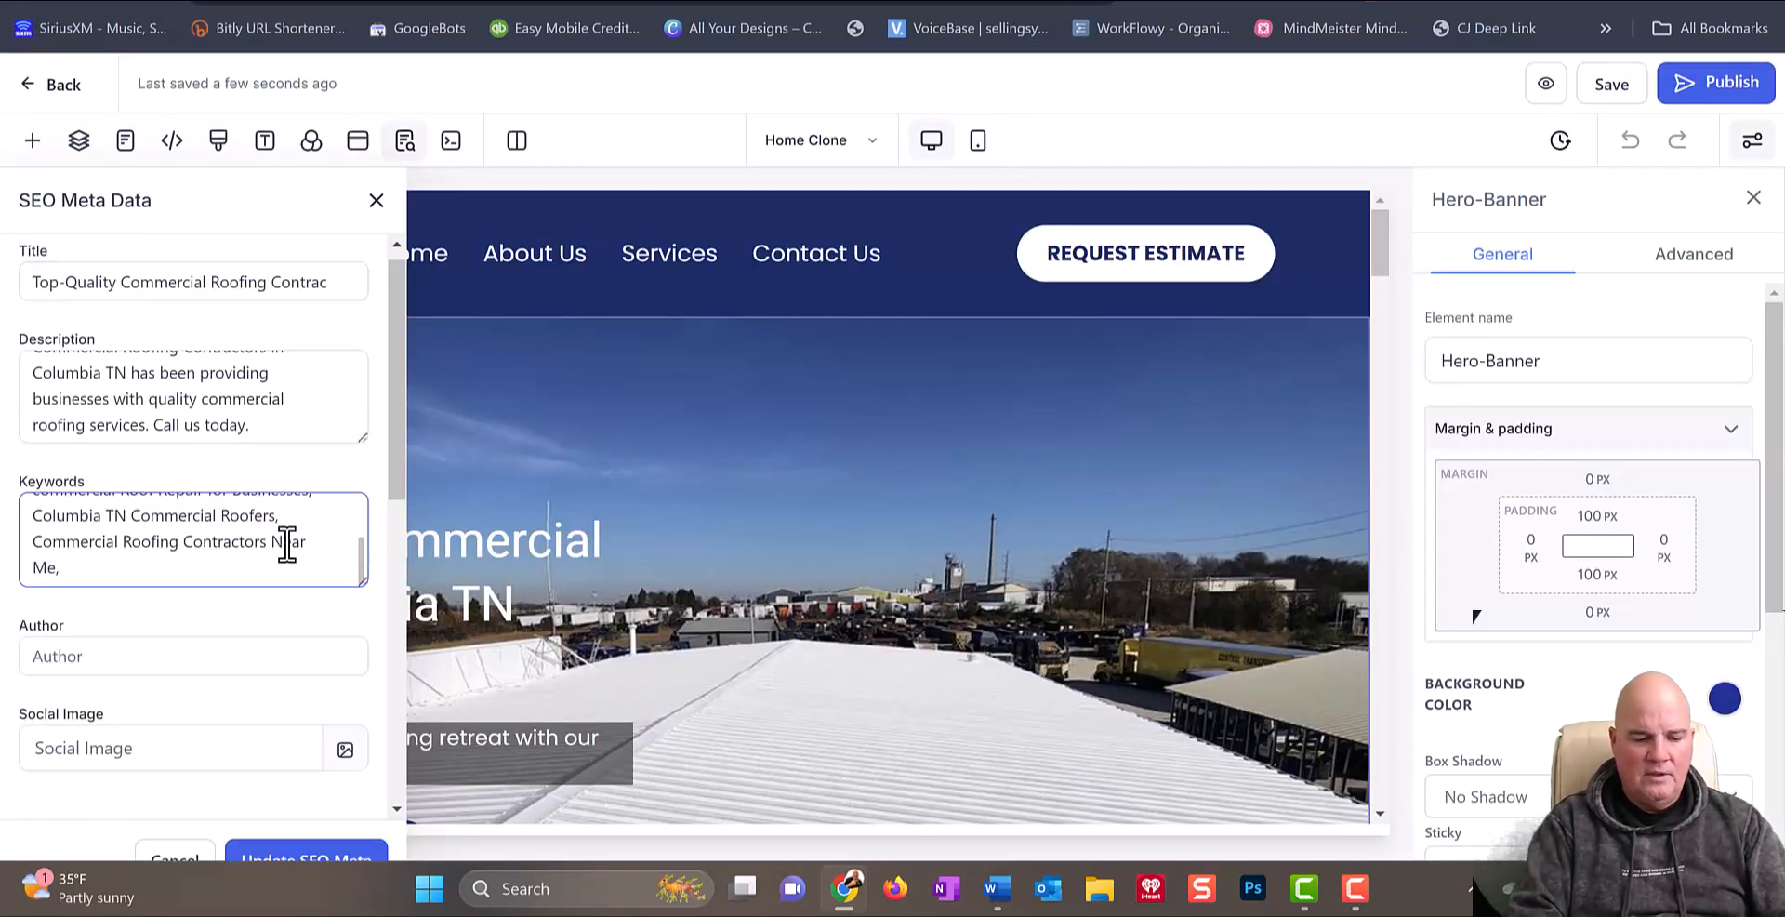
pyautogui.hotkey('ctrl', 'v')
pyautogui.click(143, 567)
pyautogui.write('Commercial')
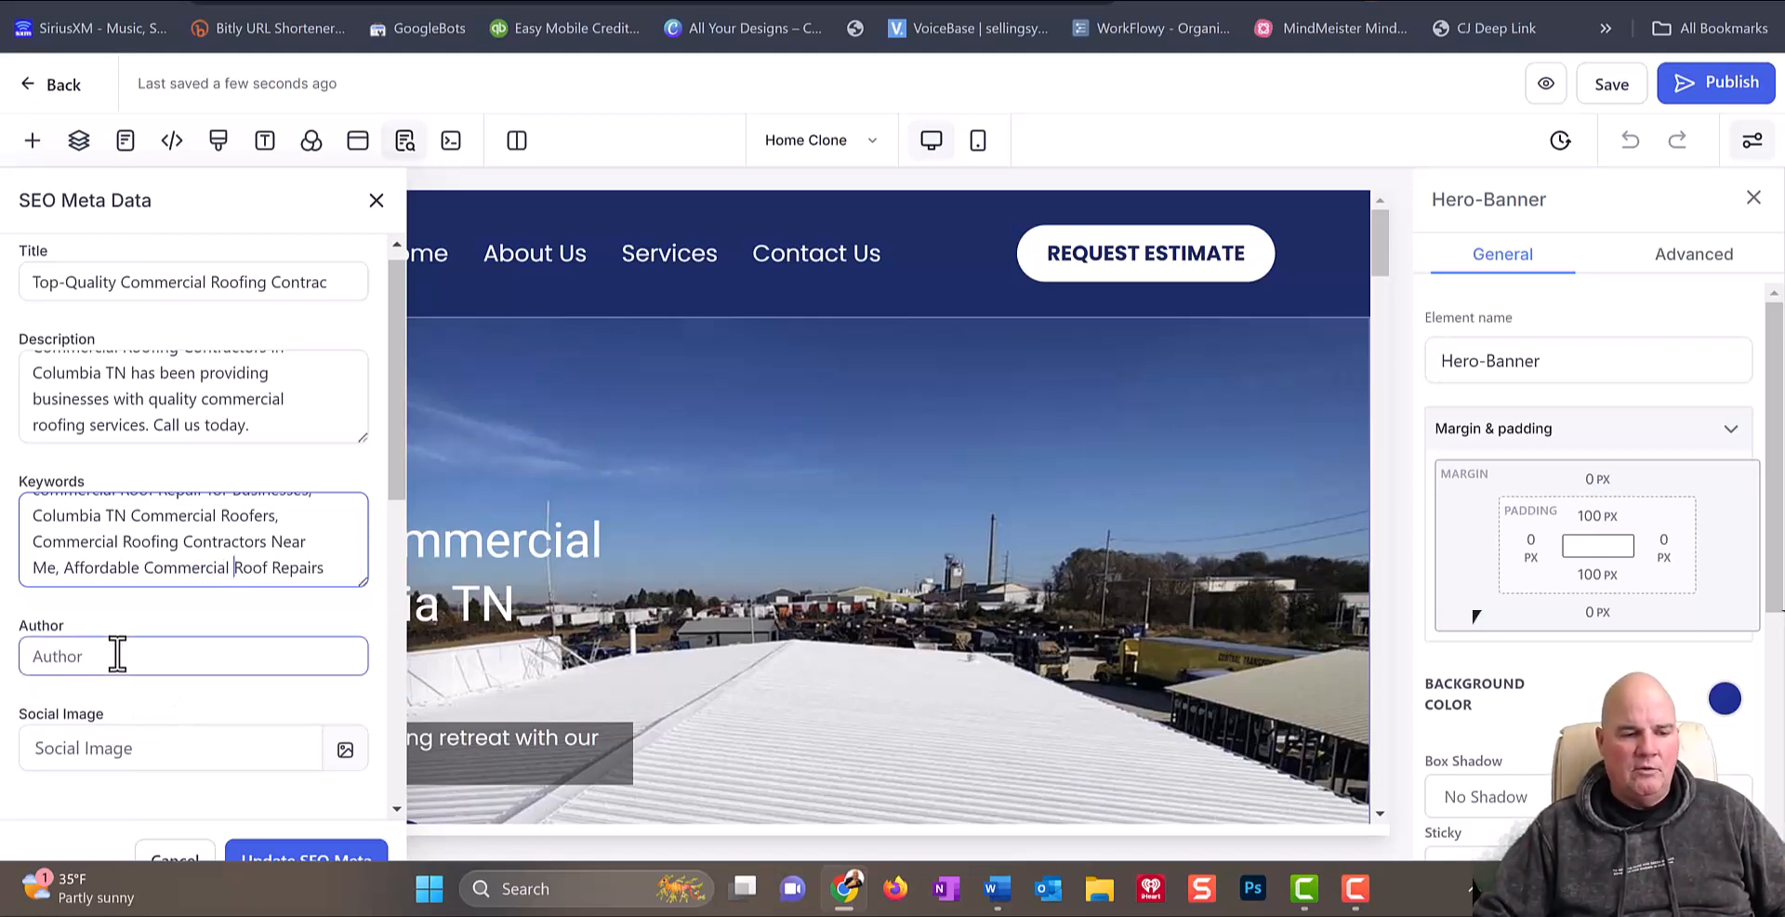
# Step: Start a custom meta tag and name it "Affordable Commercial Roof Repairs", reusing the copied keyword
pyautogui.moveTo(399, 415); pyautogui.dragTo(398, 543)
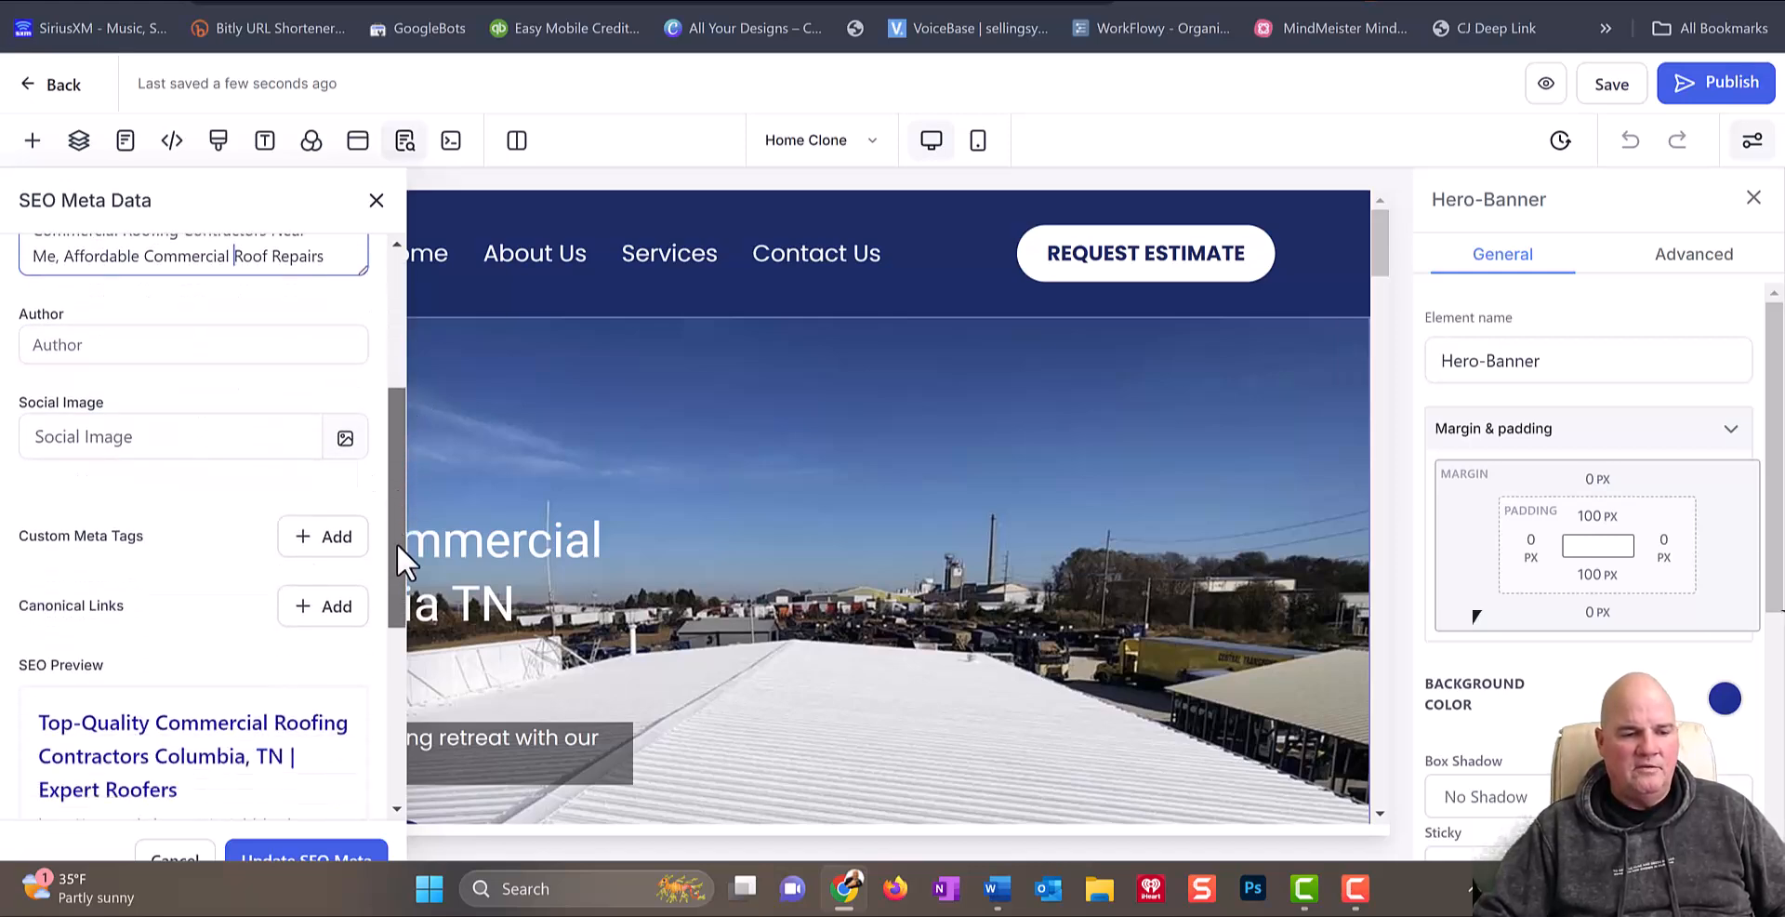
pyautogui.click(325, 540)
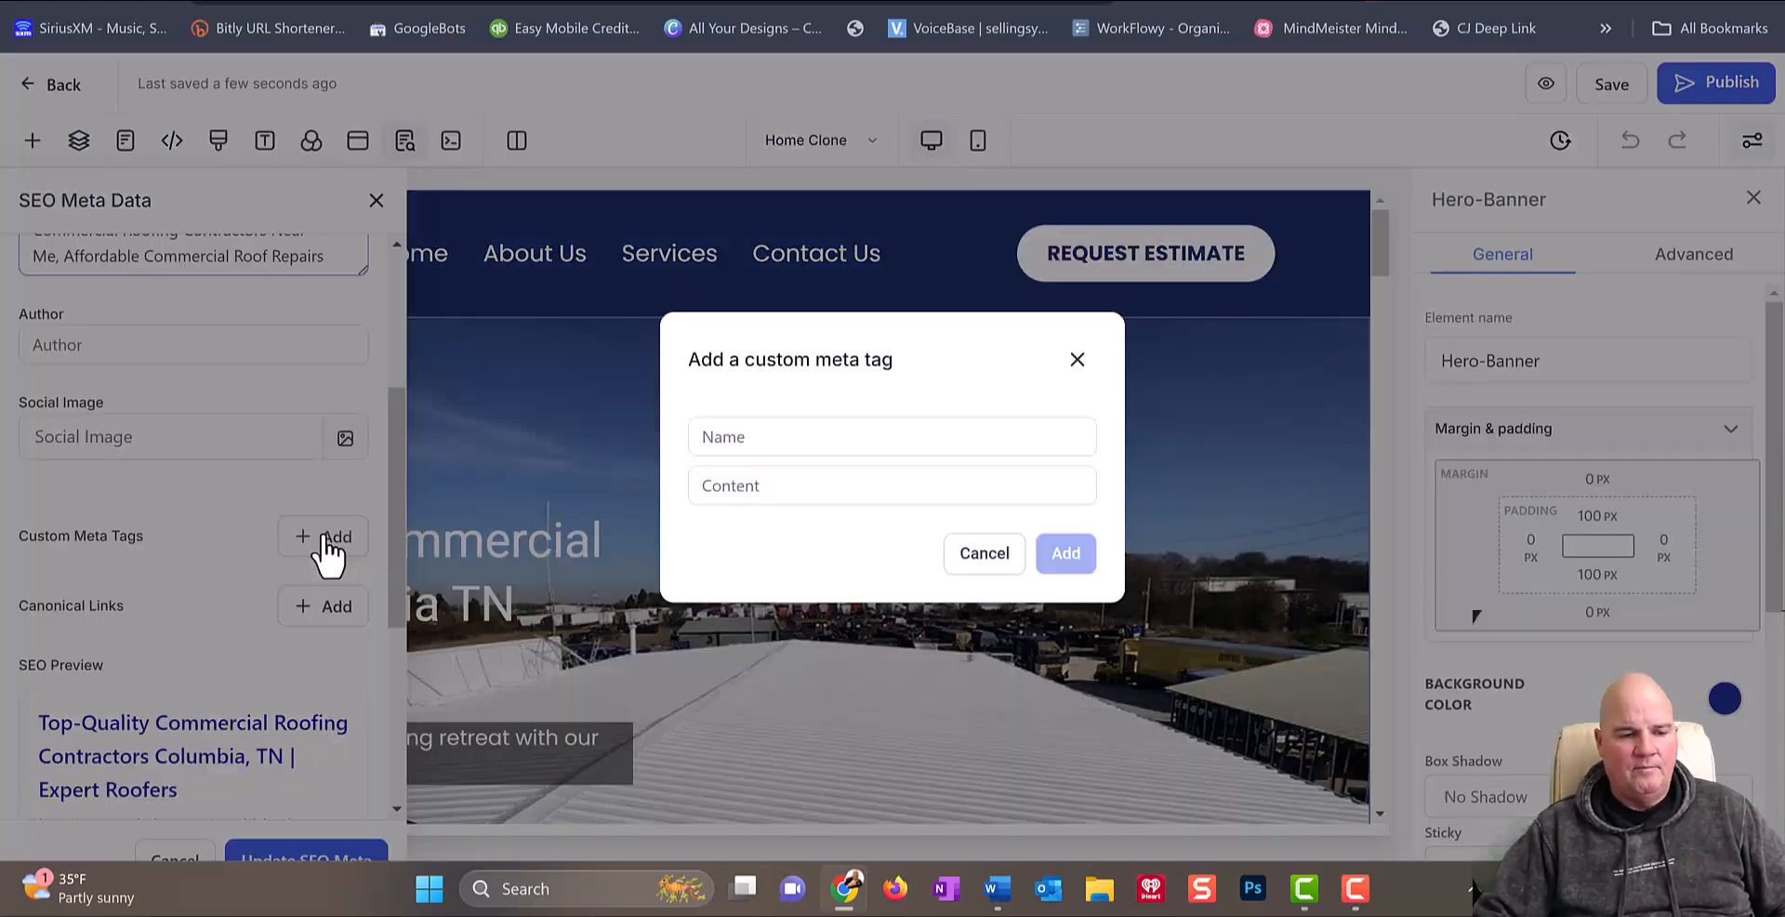
pyautogui.click(763, 443)
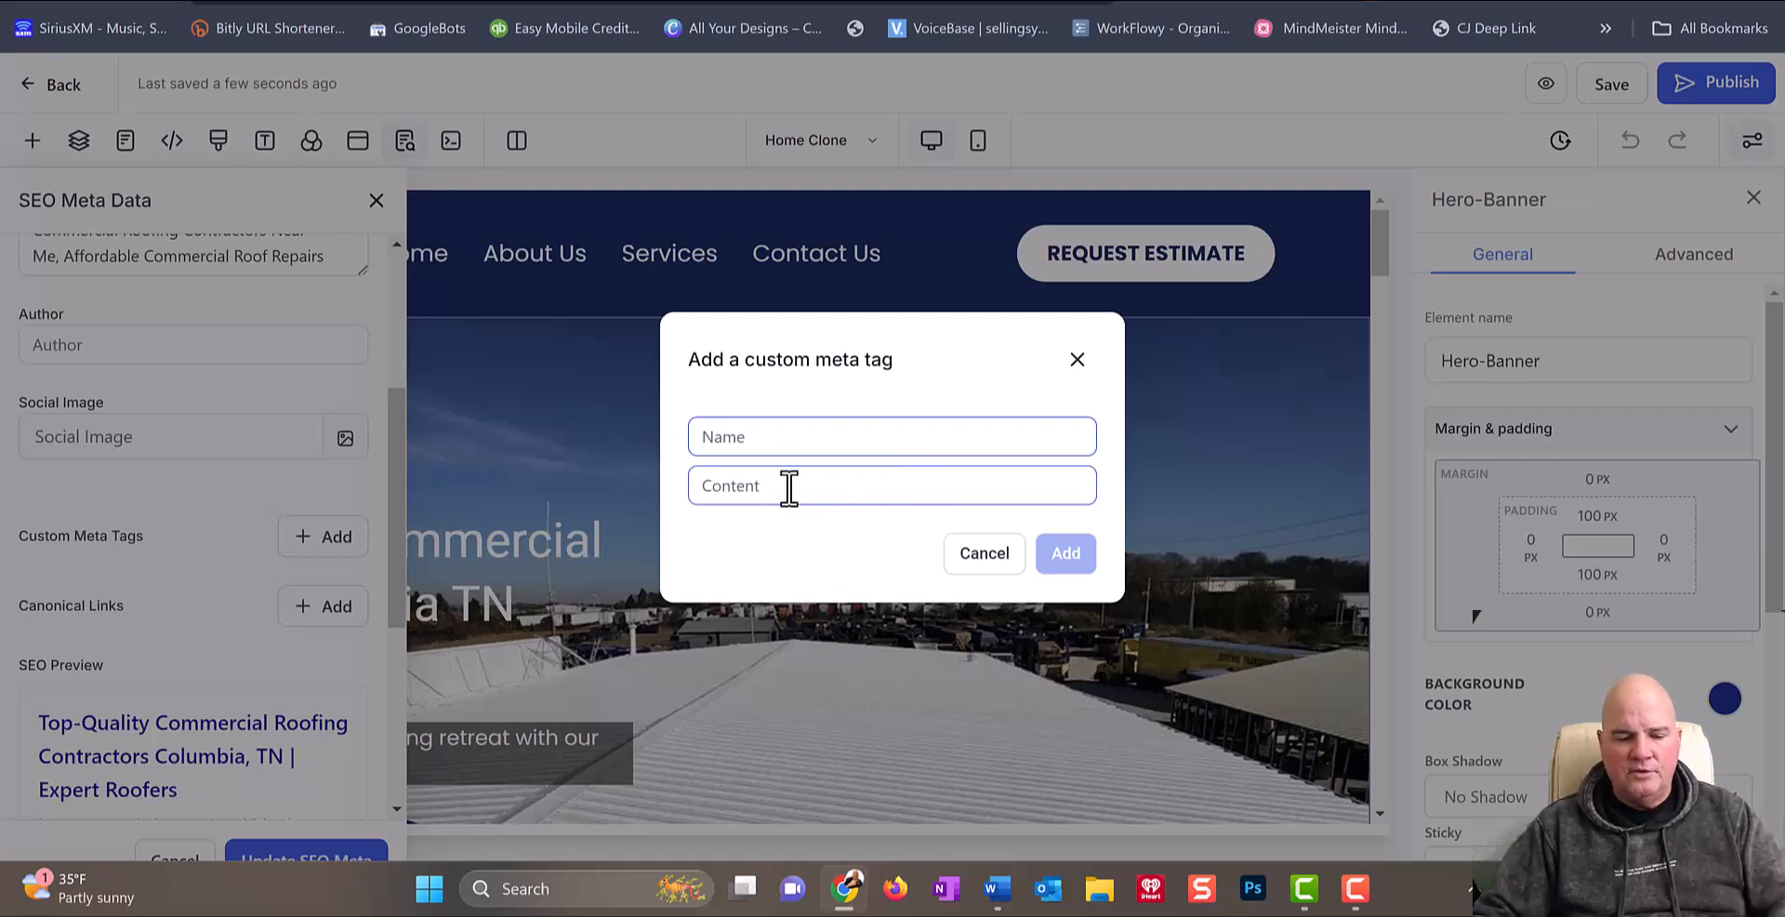
pyautogui.hotkey('ctrl', 'v')
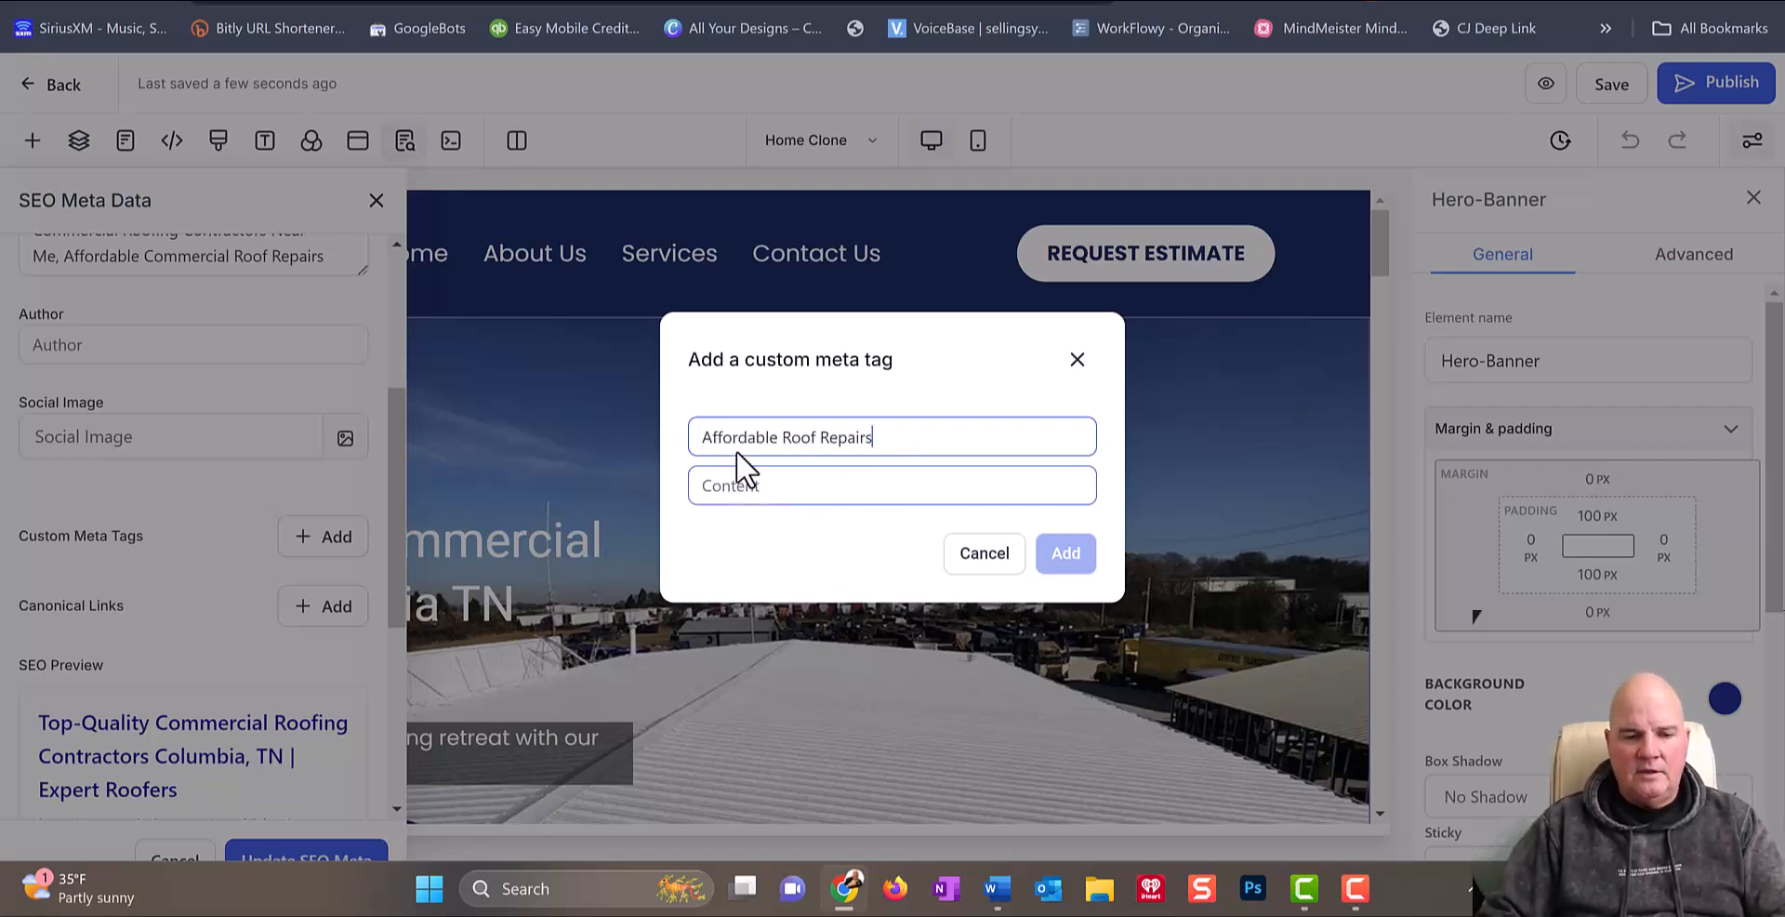
pyautogui.click(784, 443)
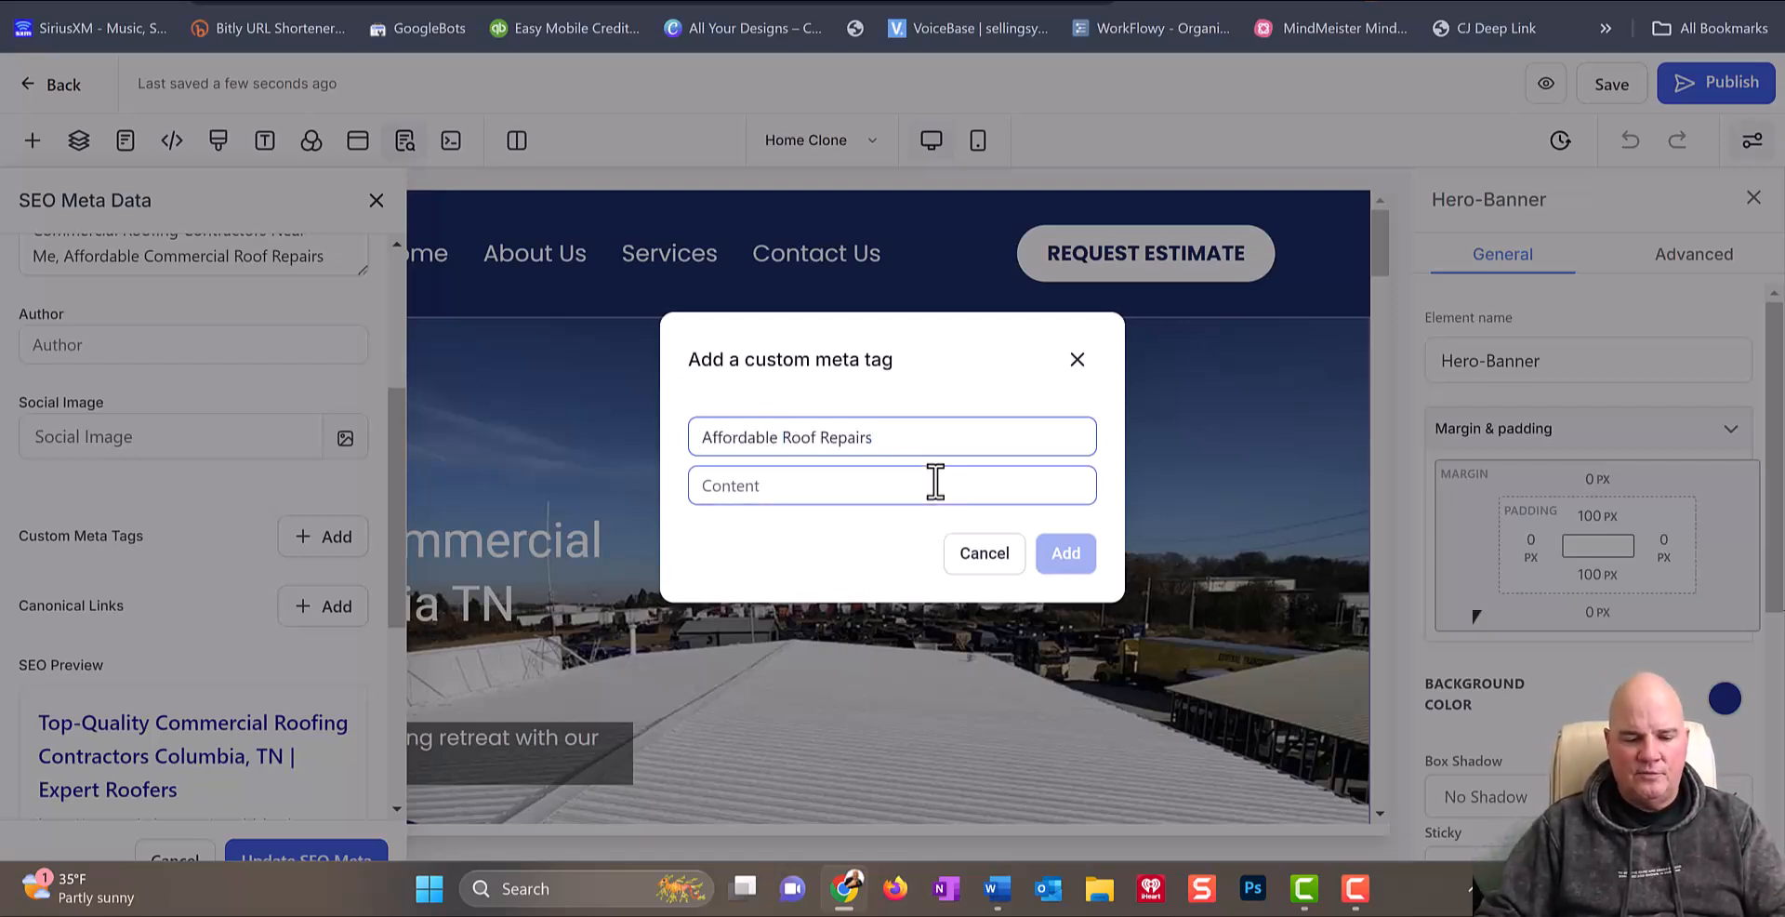
pyautogui.write('Commerfcial')
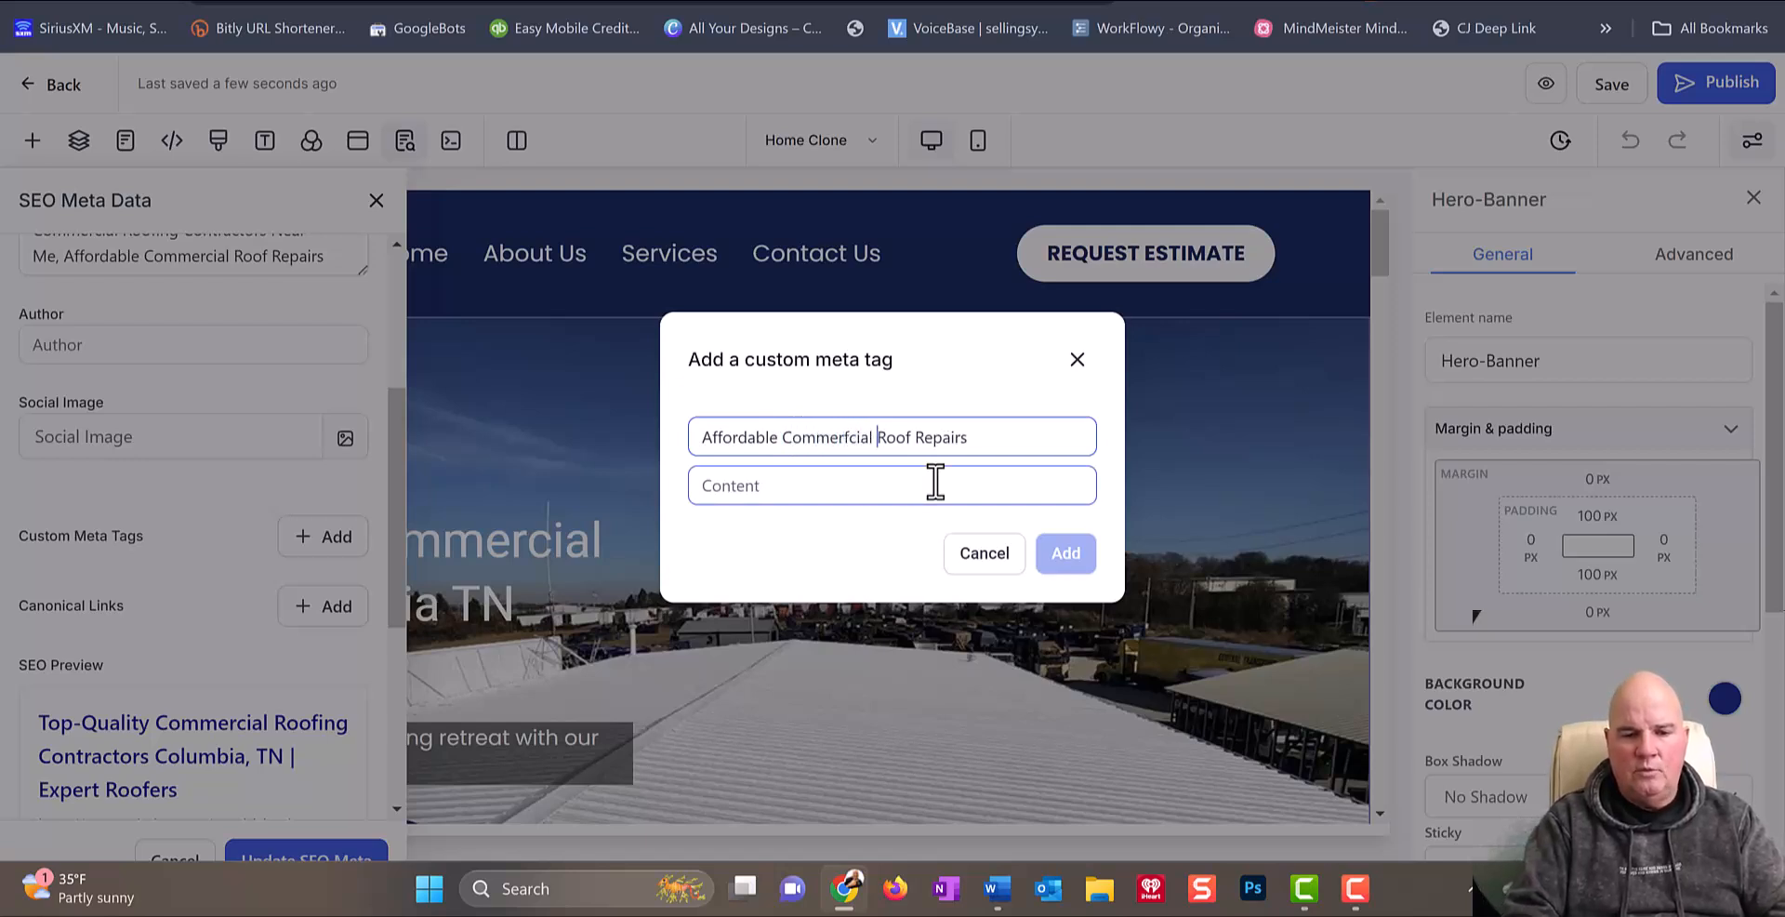
pyautogui.press('BackSpace')
pyautogui.press('BackSpace')
pyautogui.press('BackSpace')
pyautogui.press('BackSpace')
pyautogui.press('BackSpace')
pyautogui.press('BackSpace')
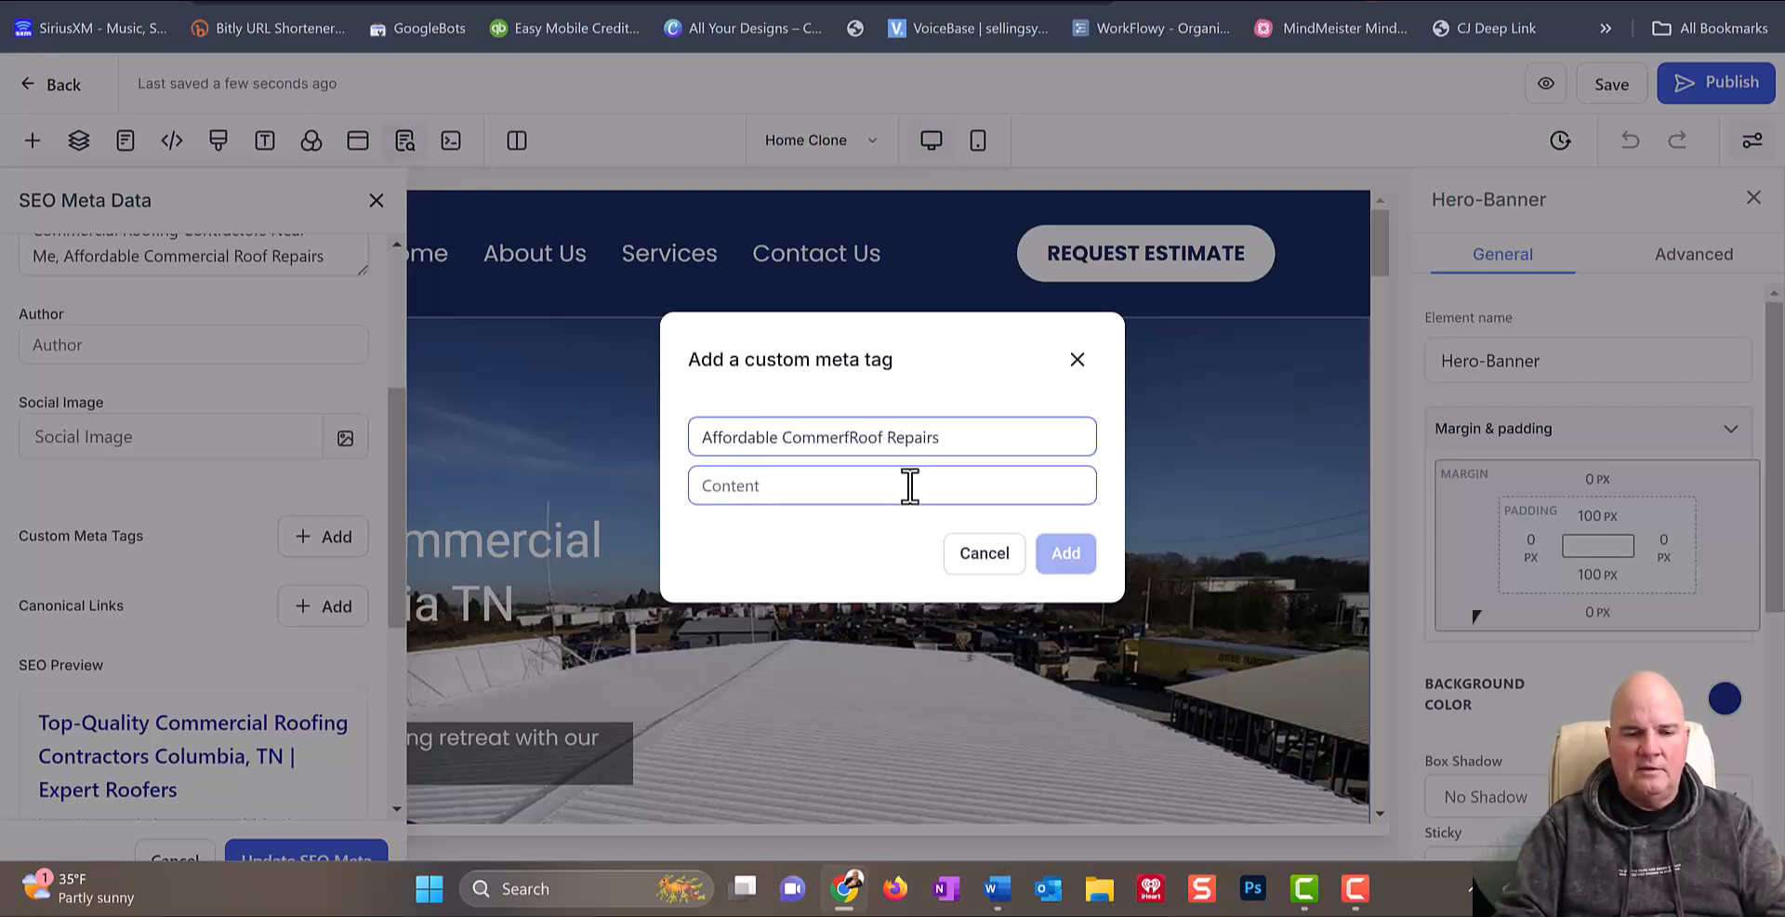
pyautogui.write('cial')
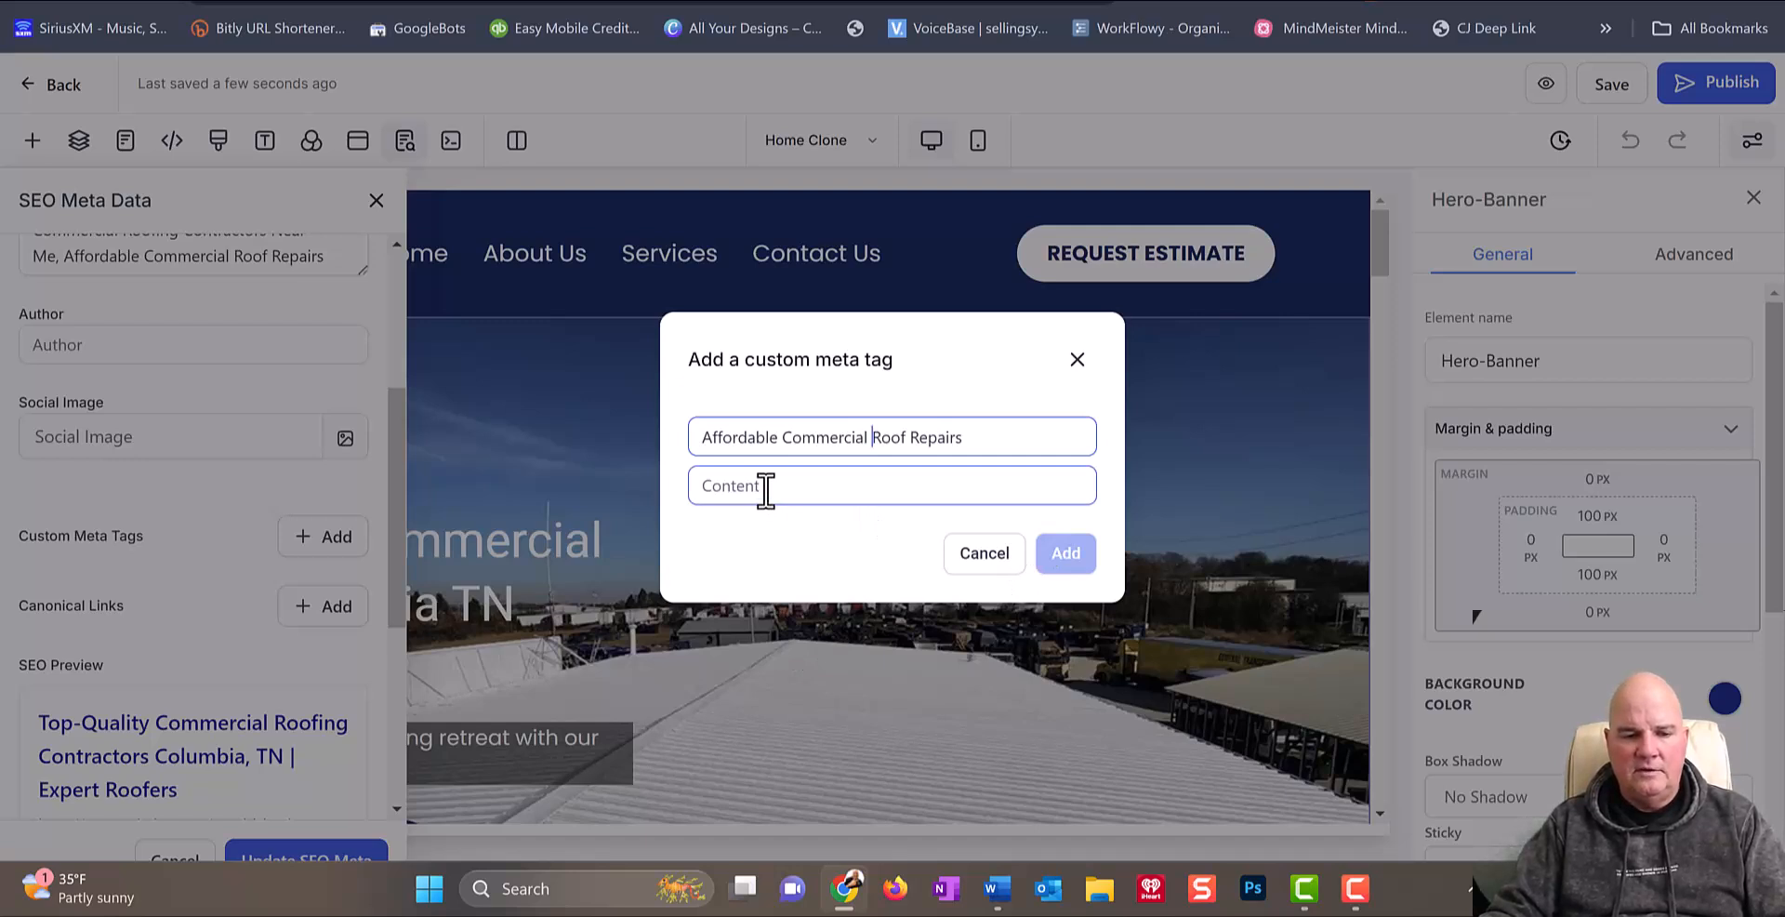
# Step: Copy the meta tag's name "Affordable Commercial Roof Repairs" into its content and add the tag to the page
pyautogui.moveTo(964, 437); pyautogui.dragTo(662, 430)
pyautogui.hotkey('ctrl', 'c')
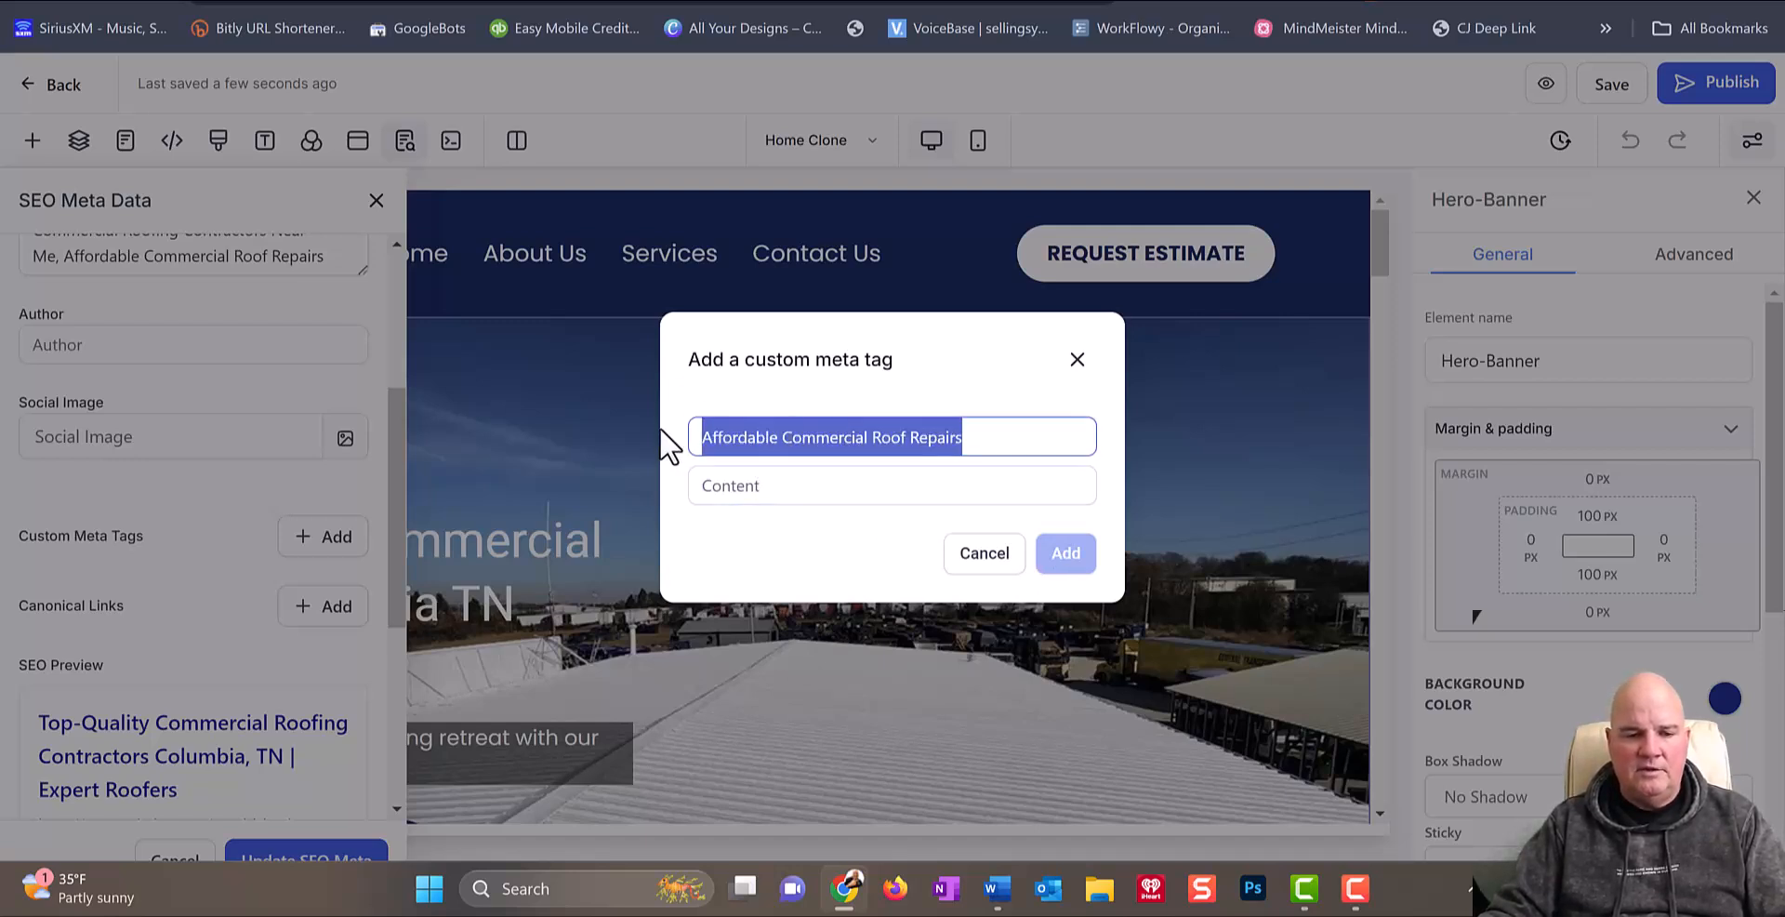
pyautogui.click(760, 484)
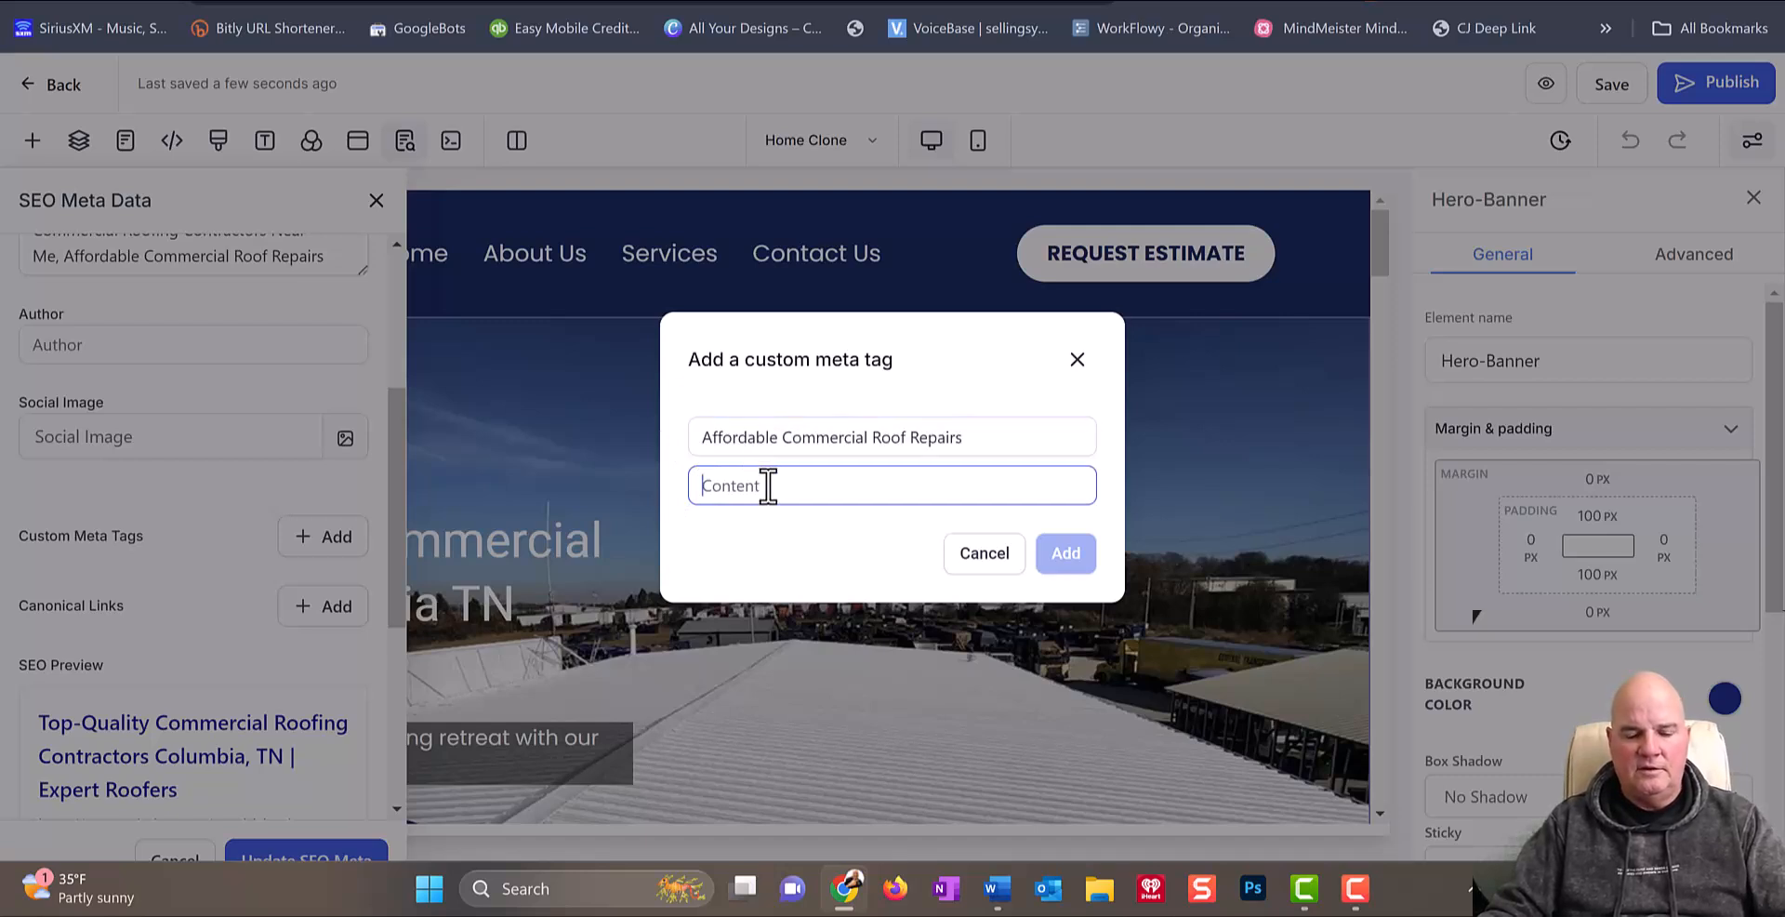
pyautogui.hotkey('ctrl', 'v')
pyautogui.click(1066, 558)
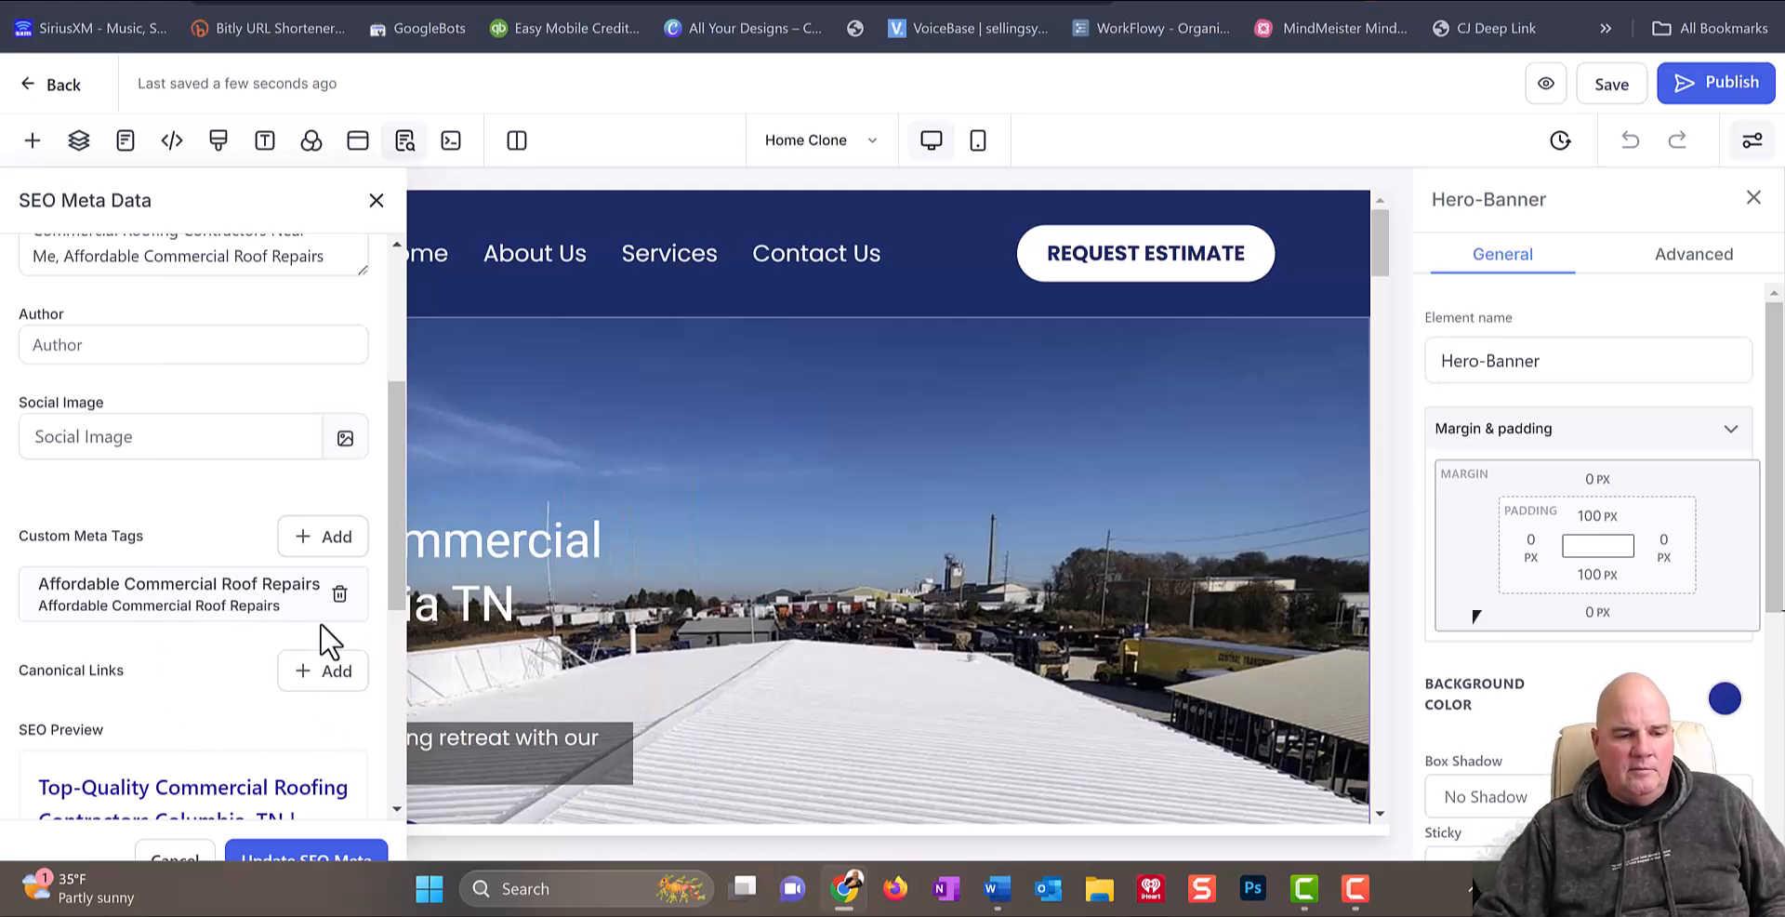
# Step: Start a second custom meta tag with the name "commercial roofing columbia tn"
pyautogui.click(333, 539)
pyautogui.click(901, 437)
pyautogui.write('commercial roofing columbia tn')
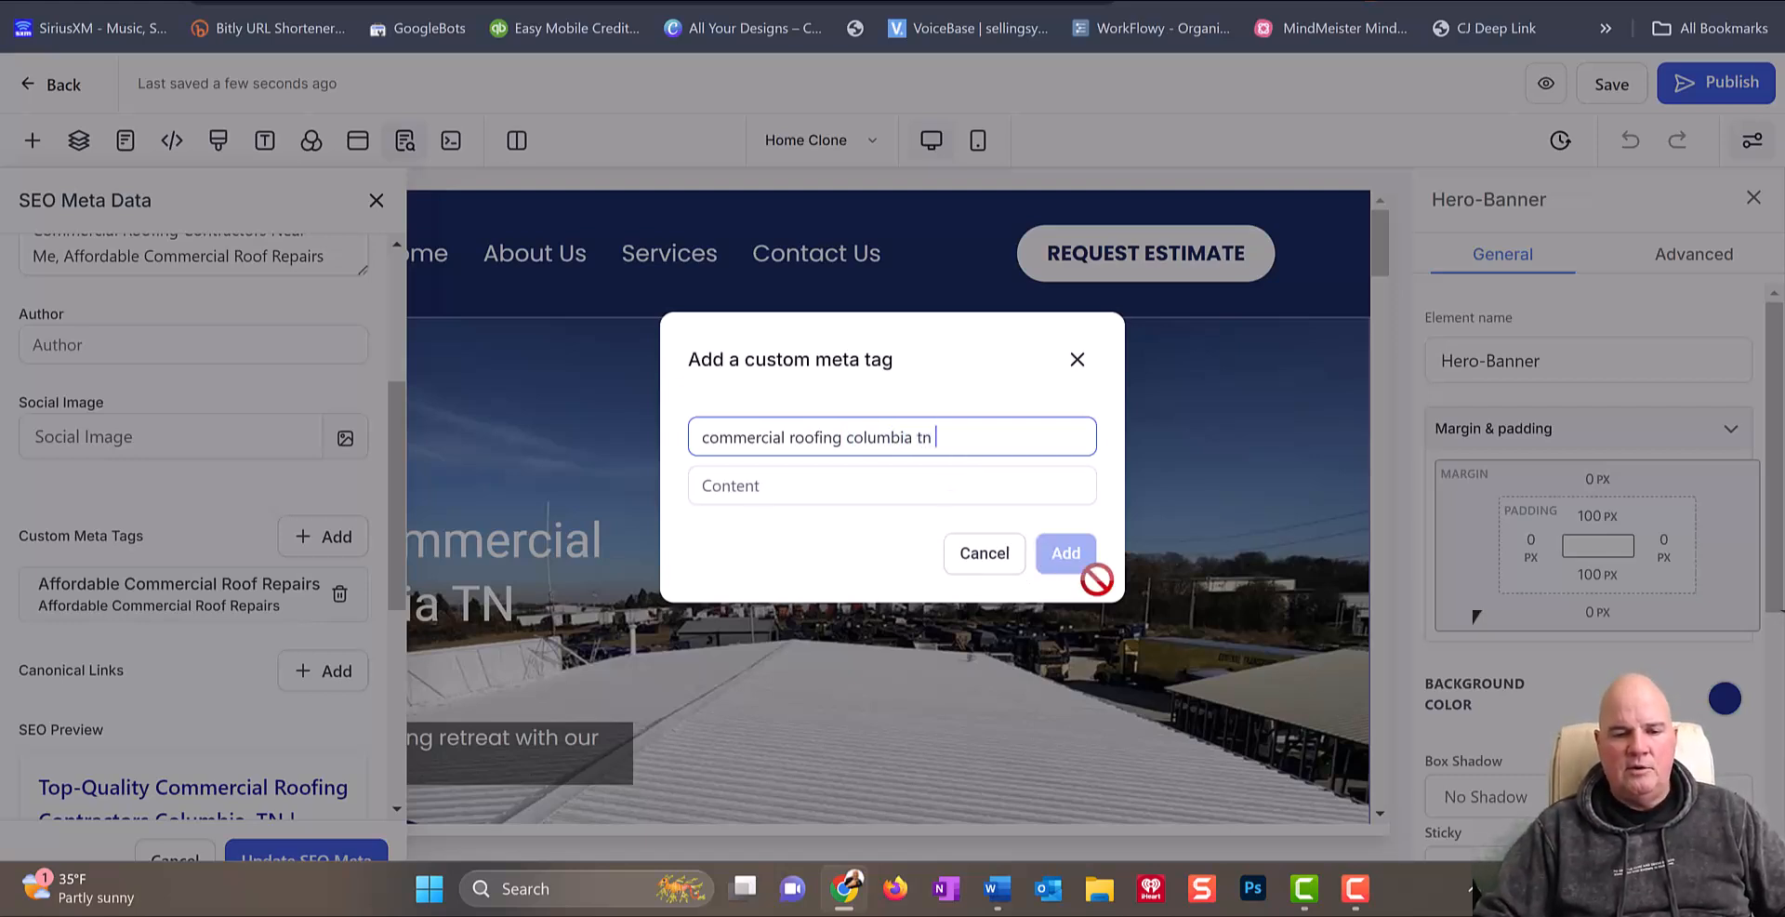
# Step: Use "commercial roofing columbia tn" as the second meta tag's content too and add the tag to the page
pyautogui.click(1068, 487)
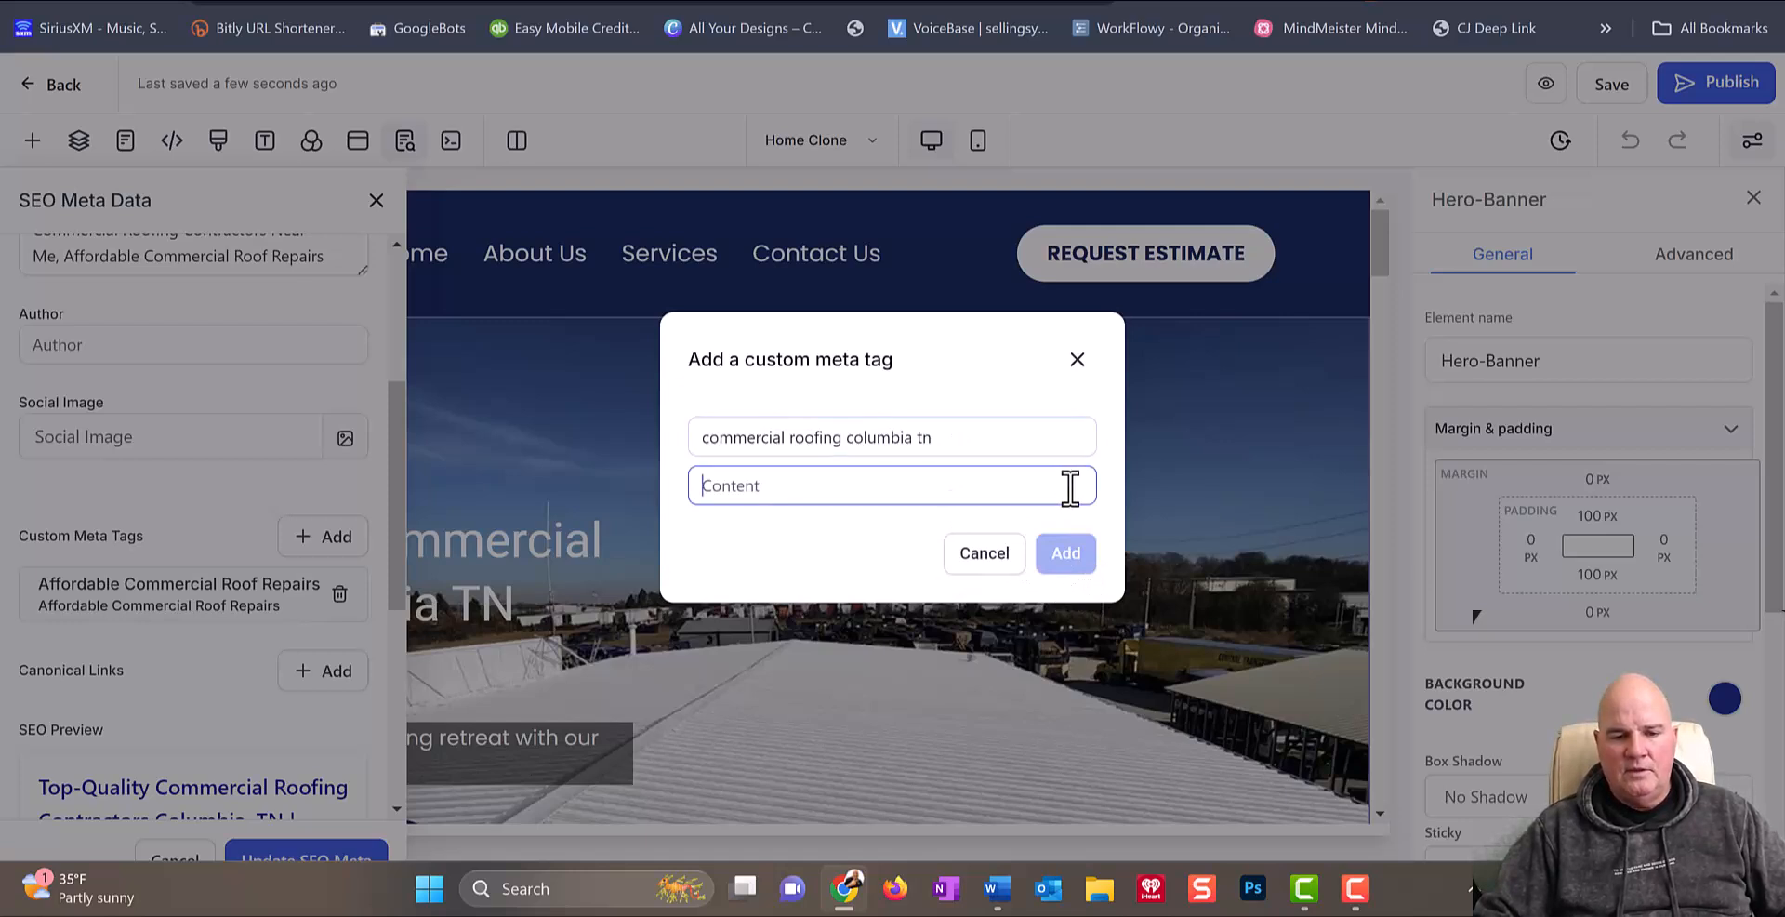
pyautogui.click(924, 434)
pyautogui.moveTo(924, 434); pyautogui.dragTo(681, 450)
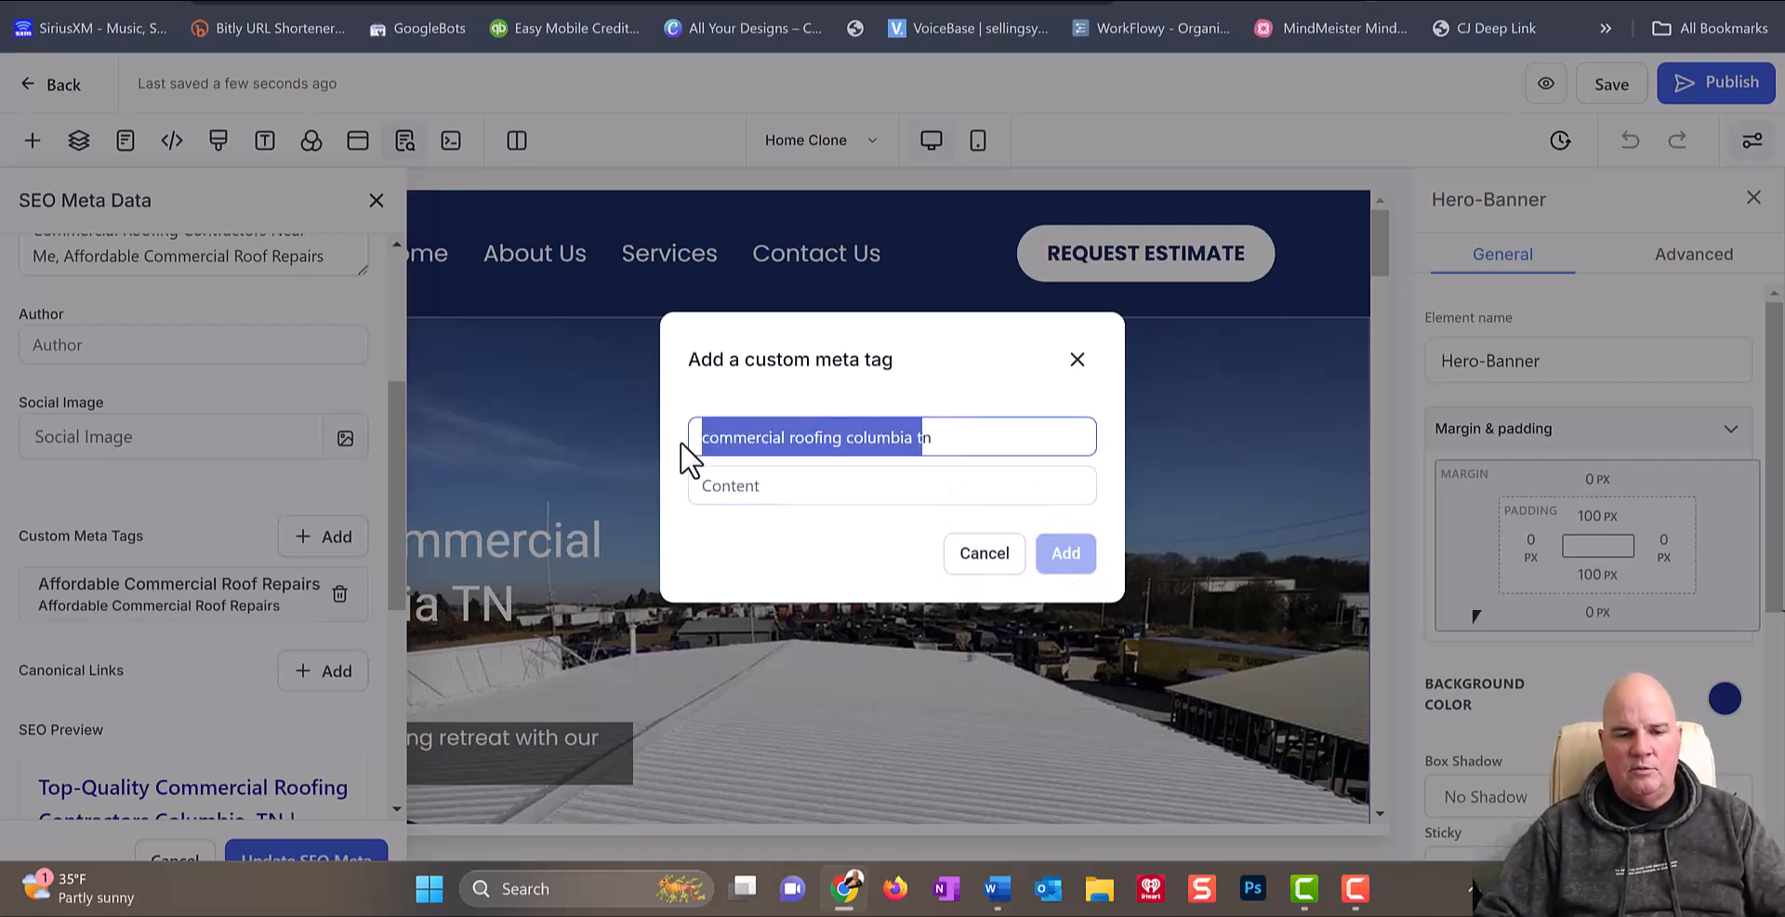
pyautogui.click(948, 453)
pyautogui.moveTo(948, 453); pyautogui.dragTo(689, 438)
pyautogui.hotkey('ctrl', 'c')
pyautogui.click(825, 479)
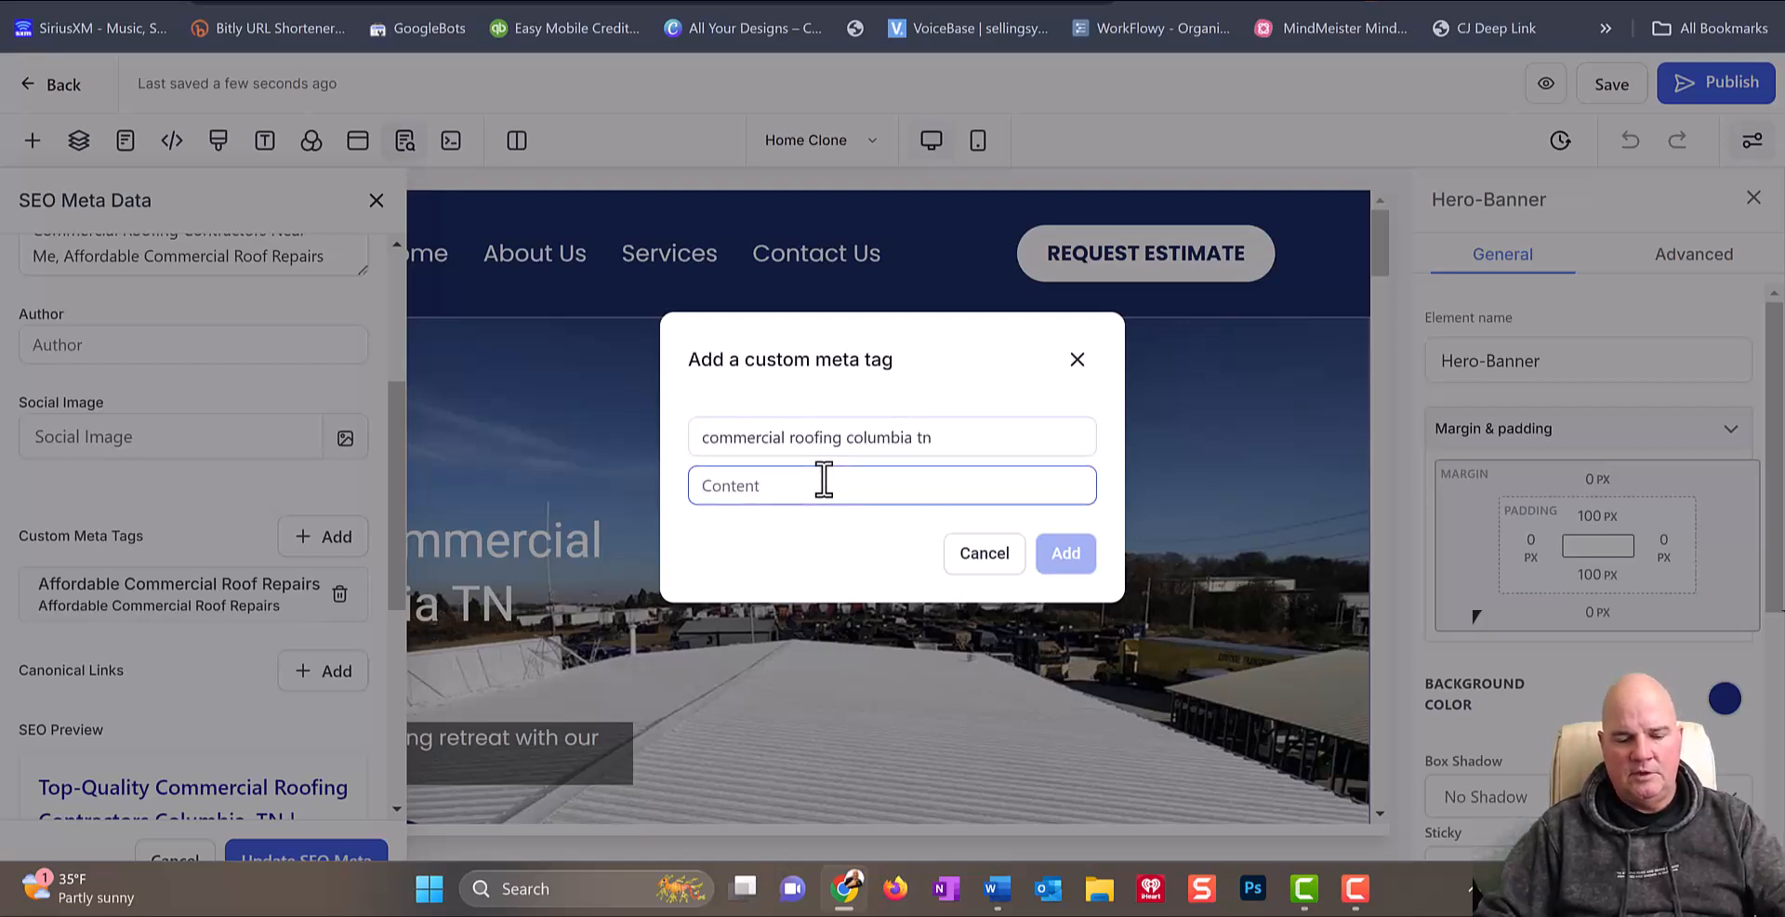
pyautogui.hotkey('ctrl', 'v')
pyautogui.click(1060, 555)
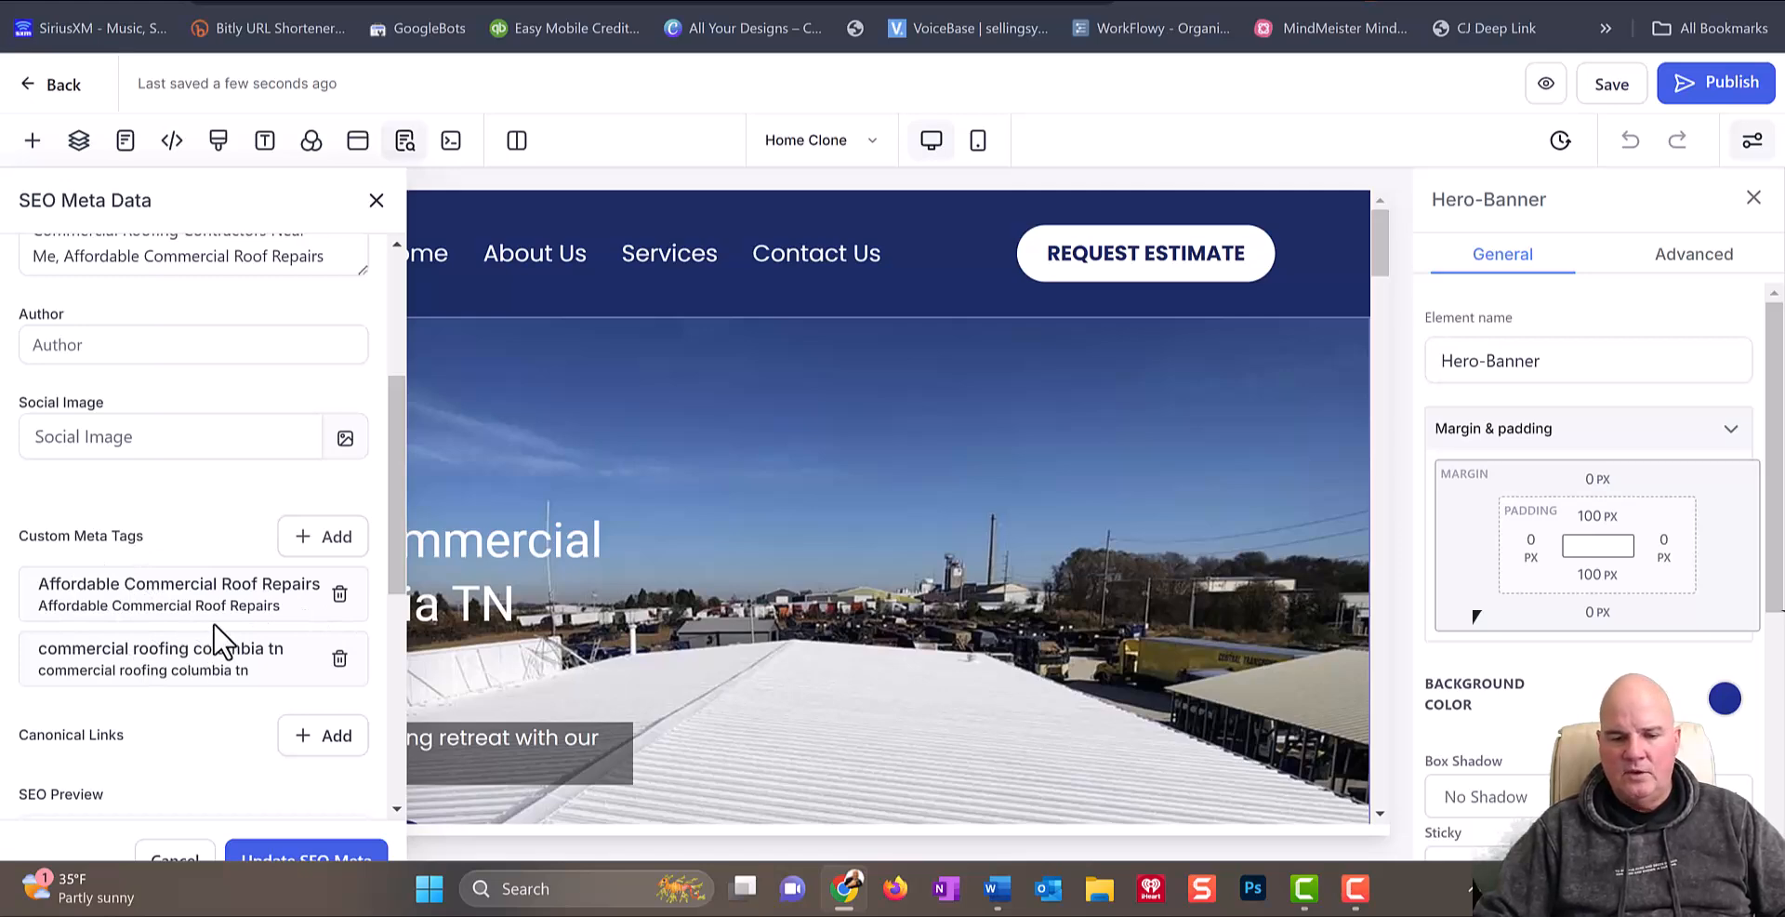
pyautogui.scroll(-6, 218, 641)
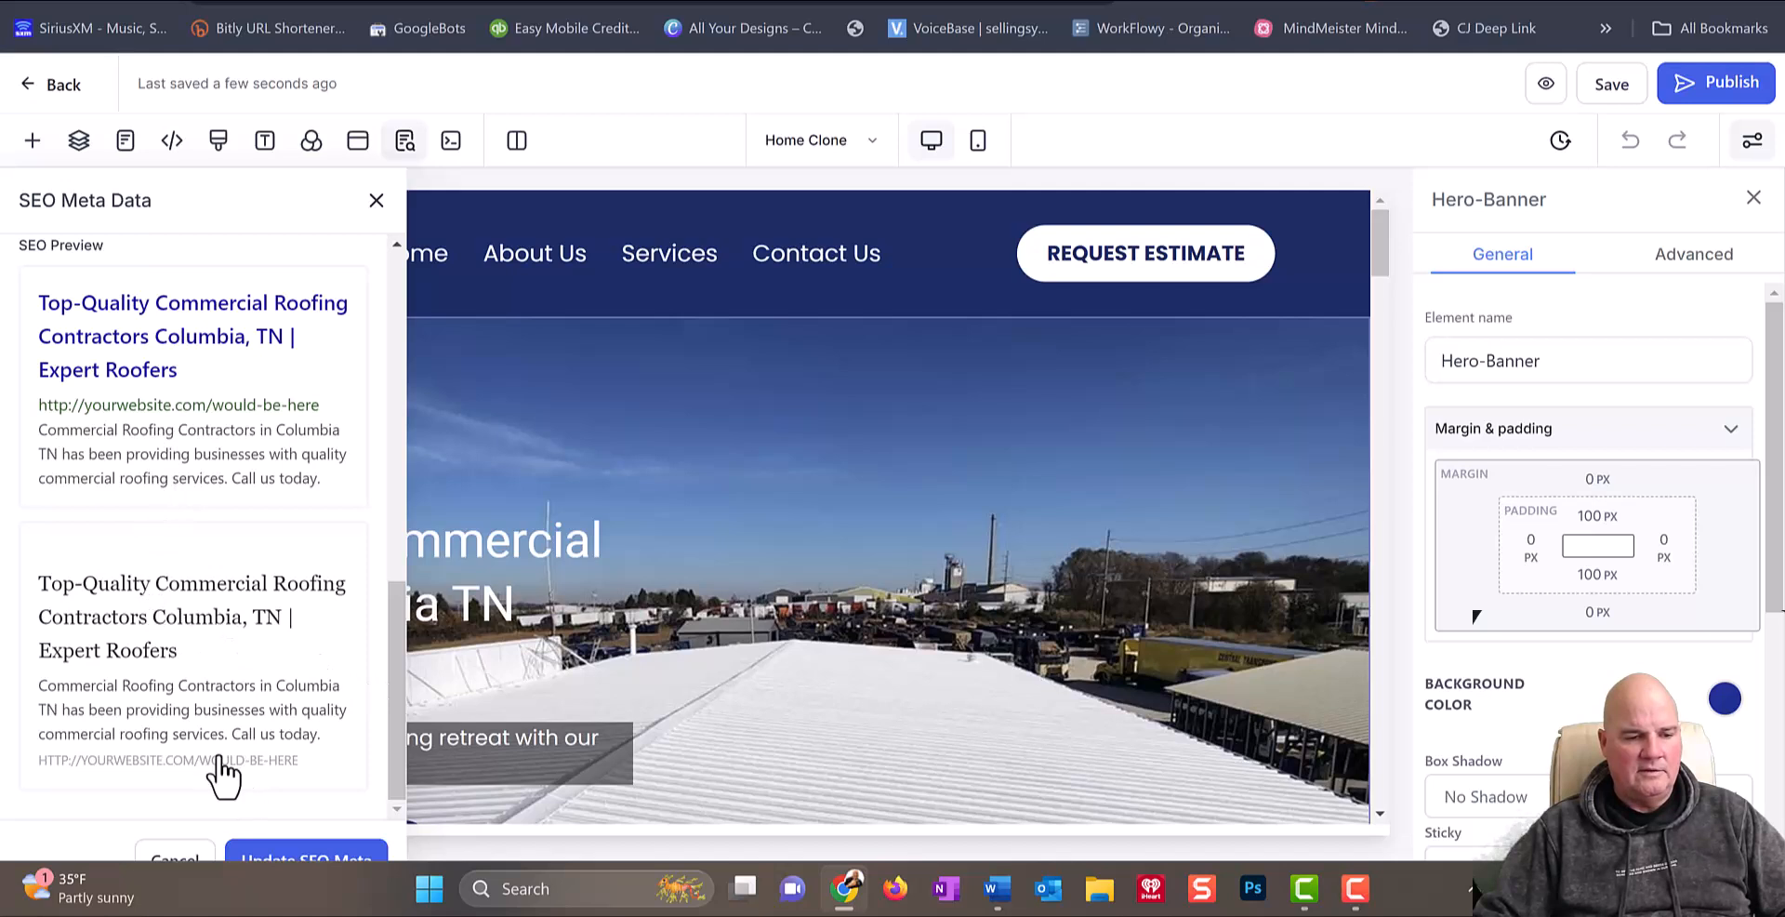
# Step: Apply the updated SEO metadata to the Home Clone page and save the page
pyautogui.moveTo(402, 664); pyautogui.dragTo(398, 720)
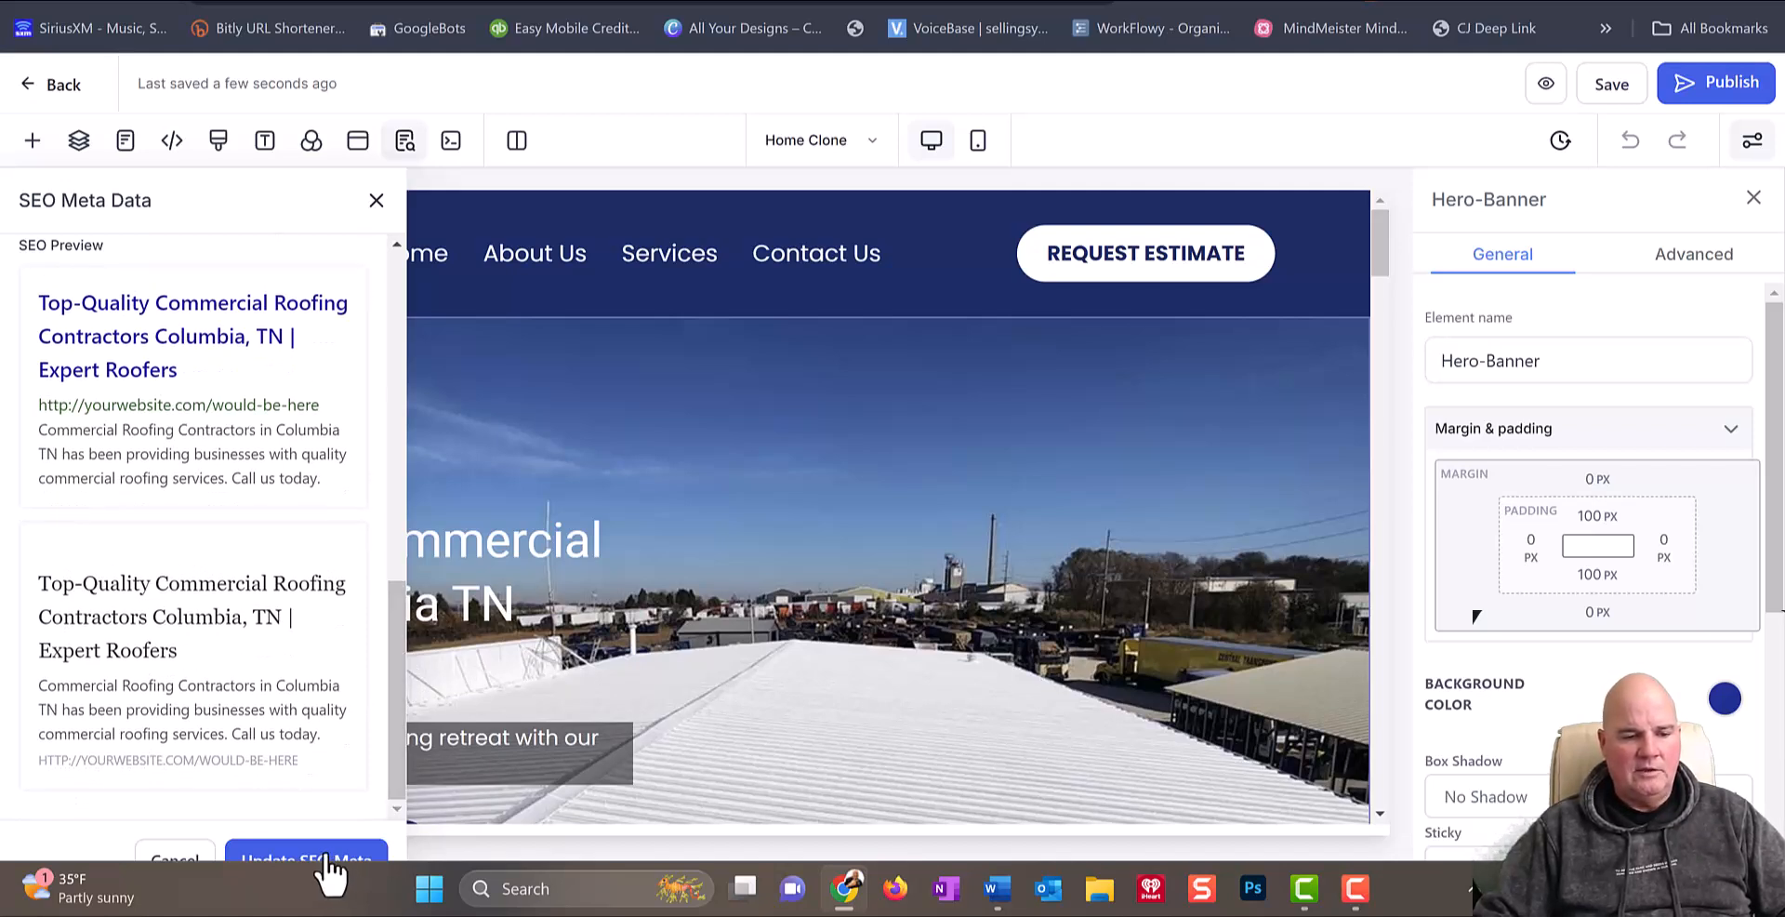
pyautogui.hotkey('ctrl', '-')
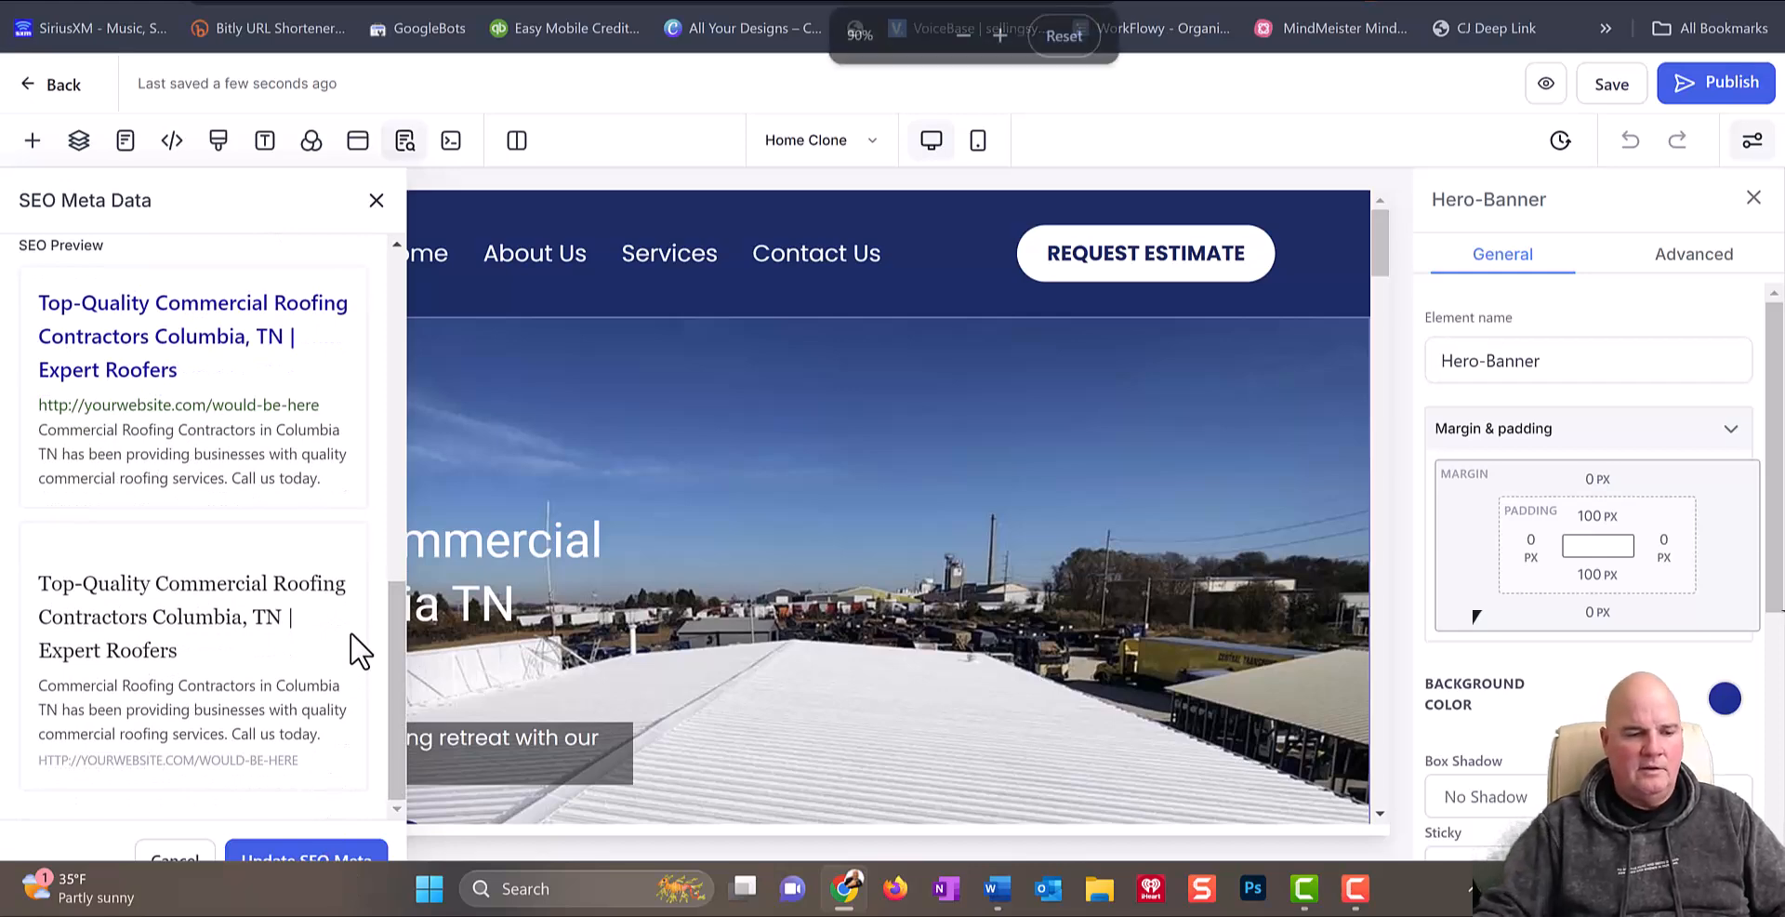
pyautogui.click(299, 850)
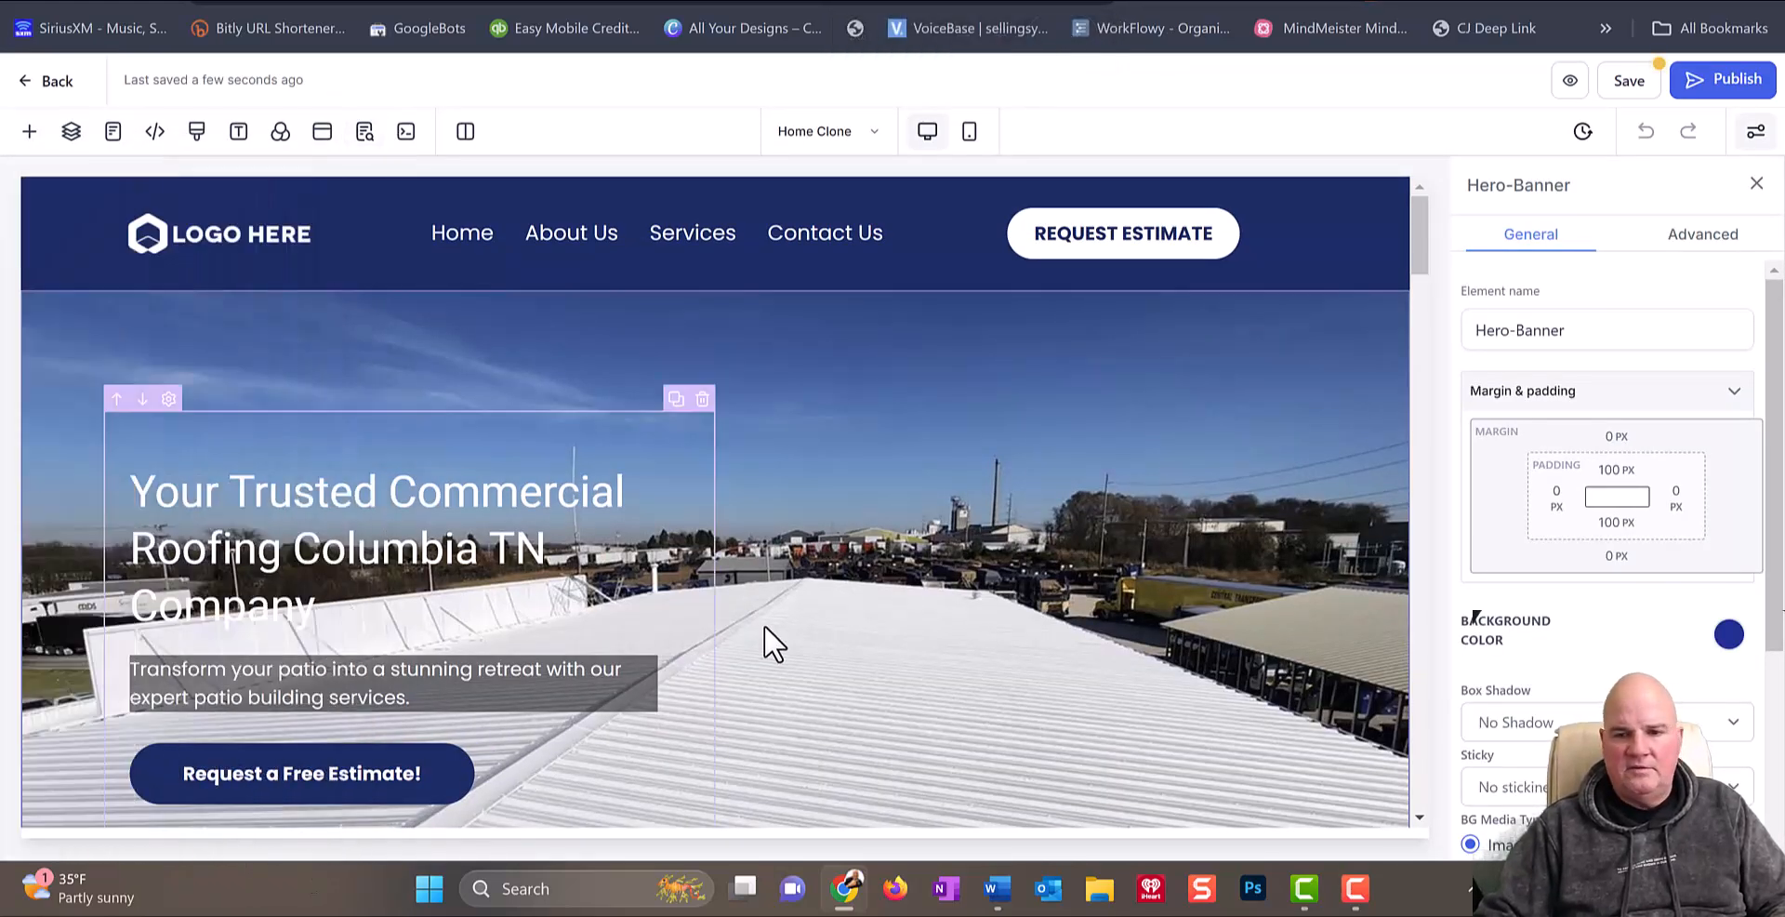
pyautogui.click(1631, 84)
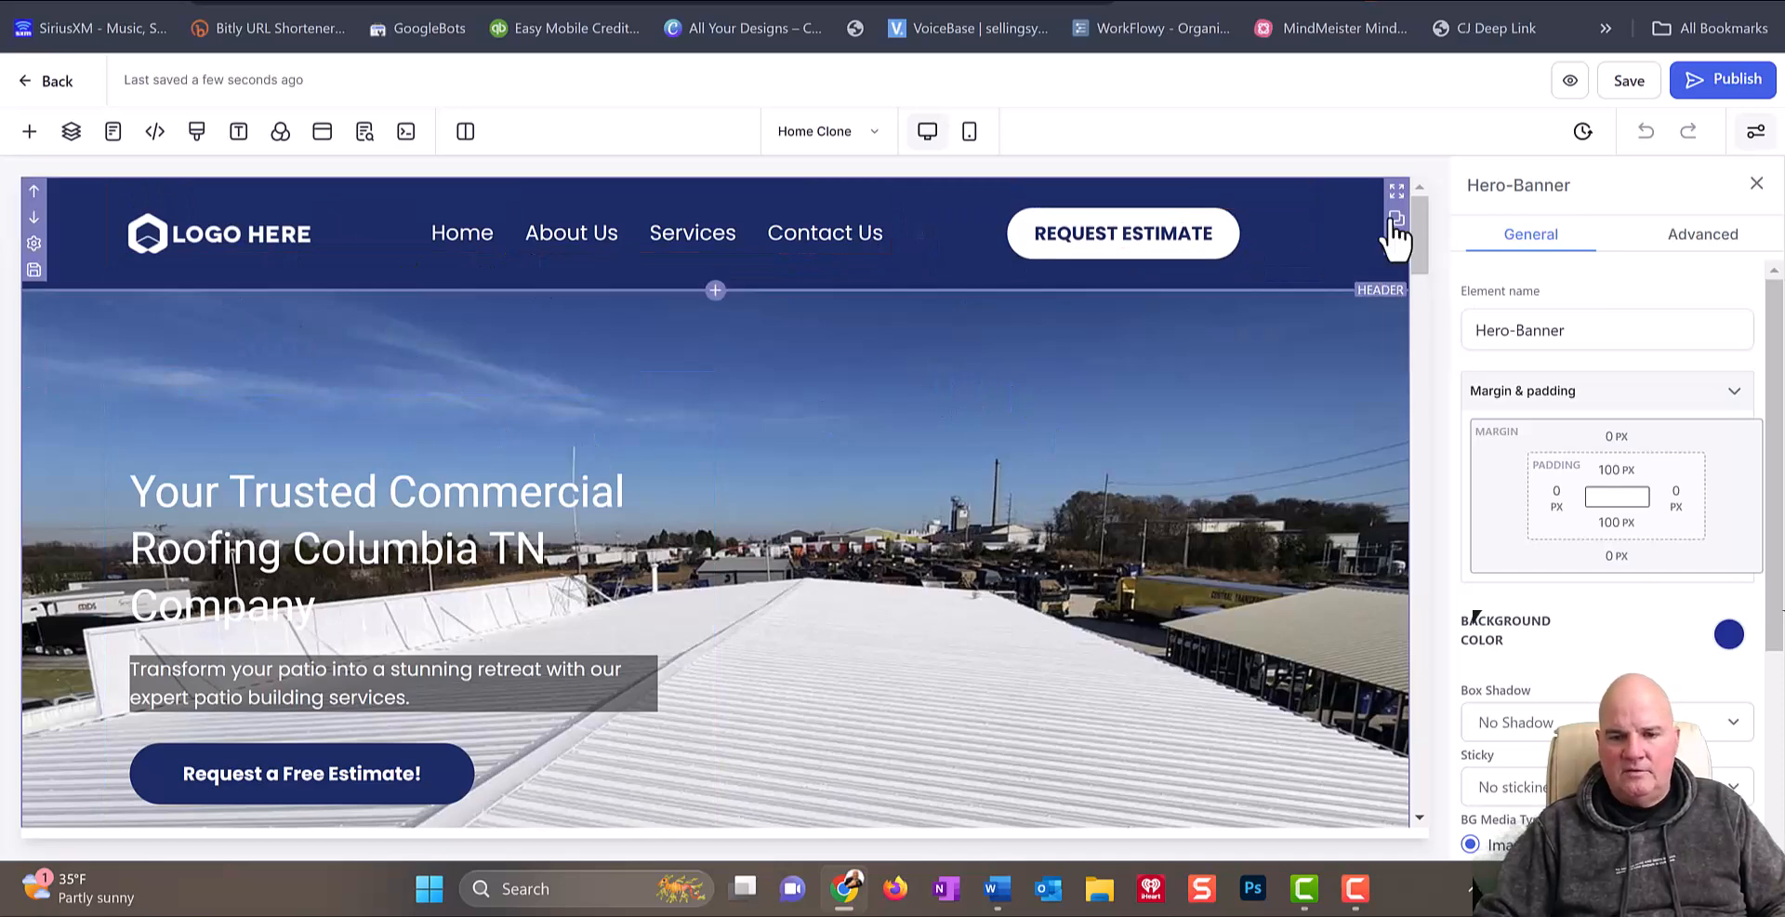
# Step: Change the about section's headline to "About Our Commercial Roofing Services"
pyautogui.moveTo(1421, 227); pyautogui.dragTo(1423, 324)
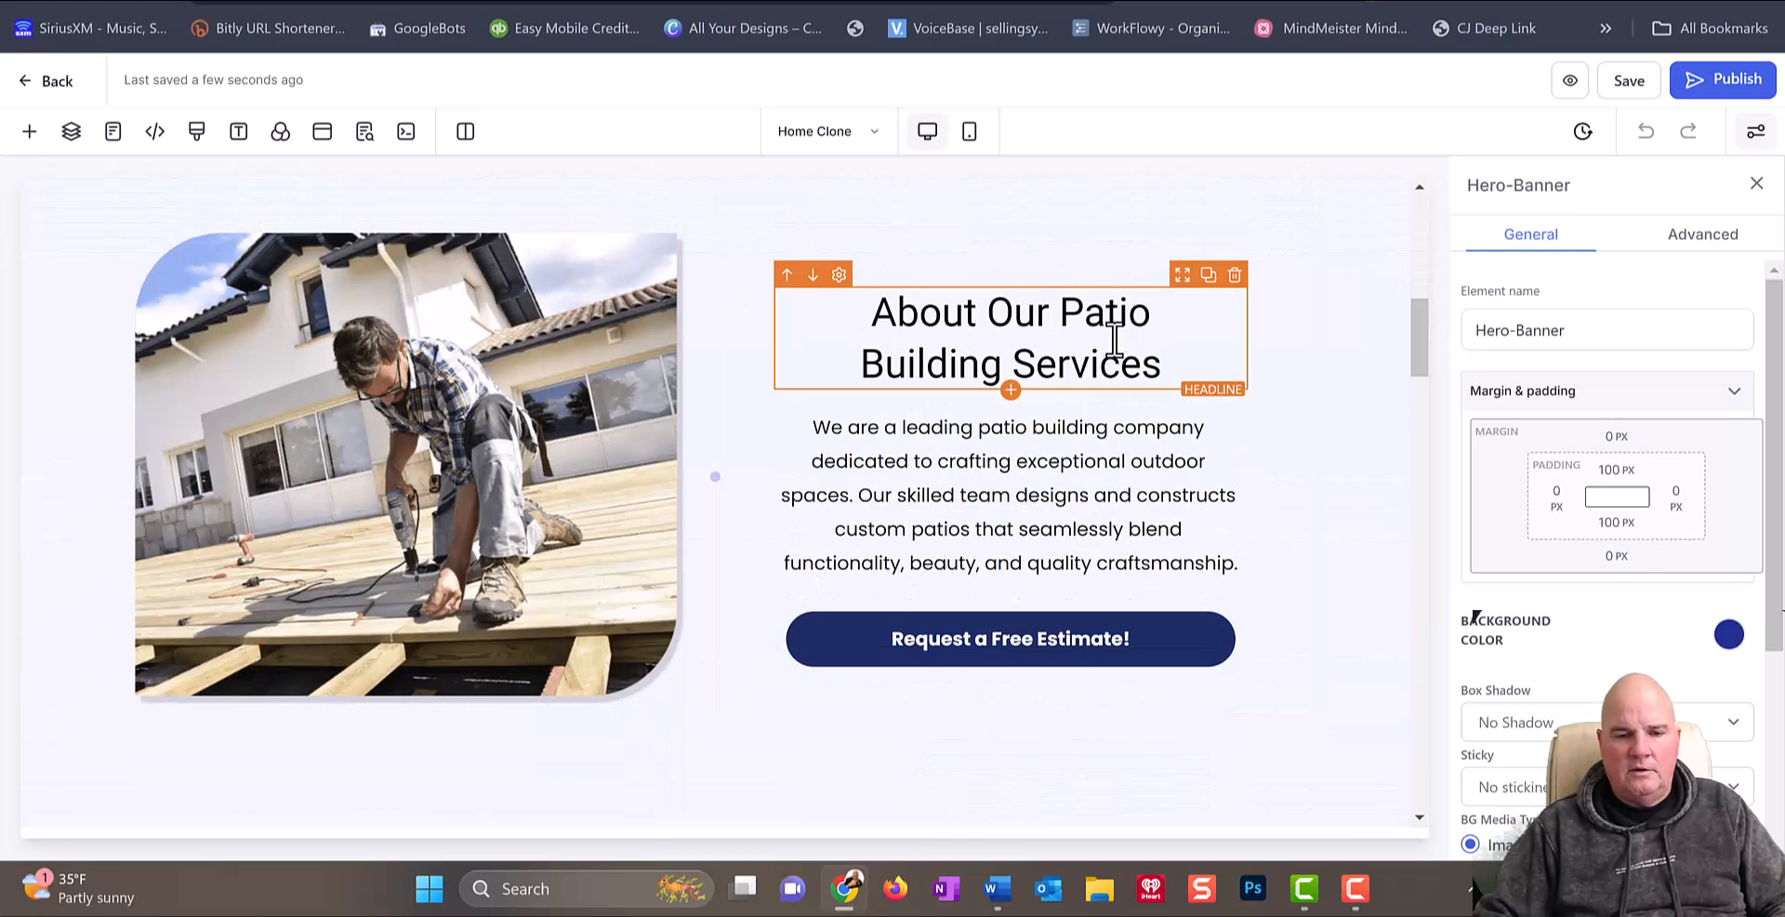
pyautogui.moveTo(1004, 367); pyautogui.dragTo(1065, 302)
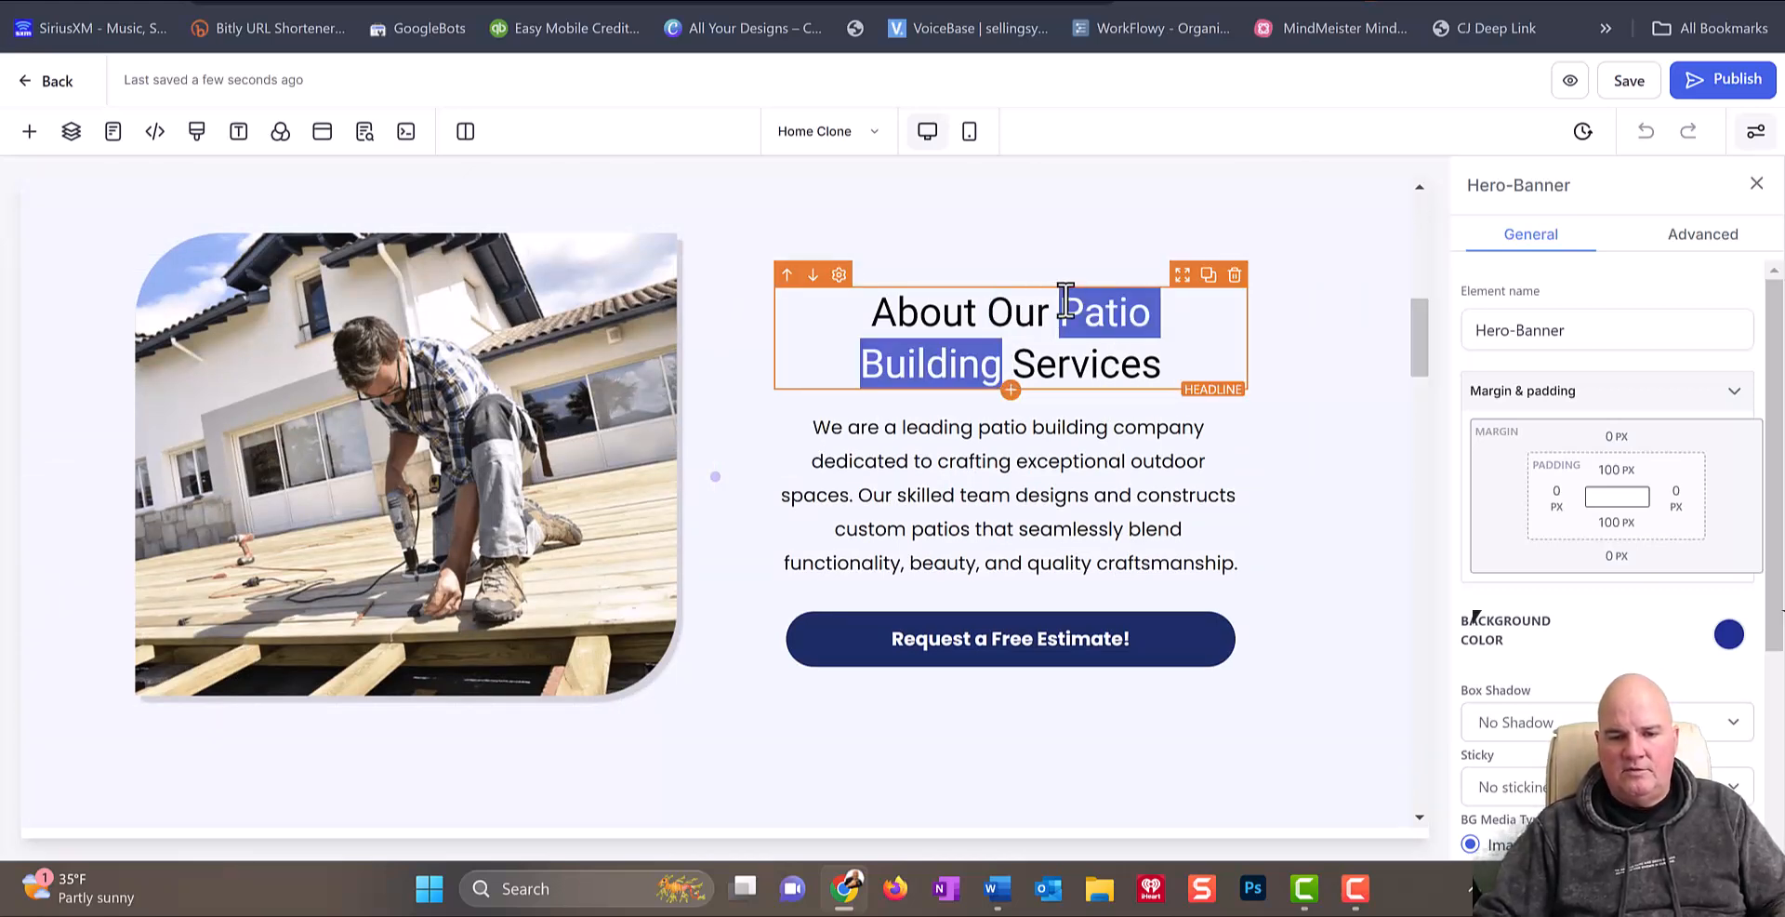
pyautogui.write('Commercial')
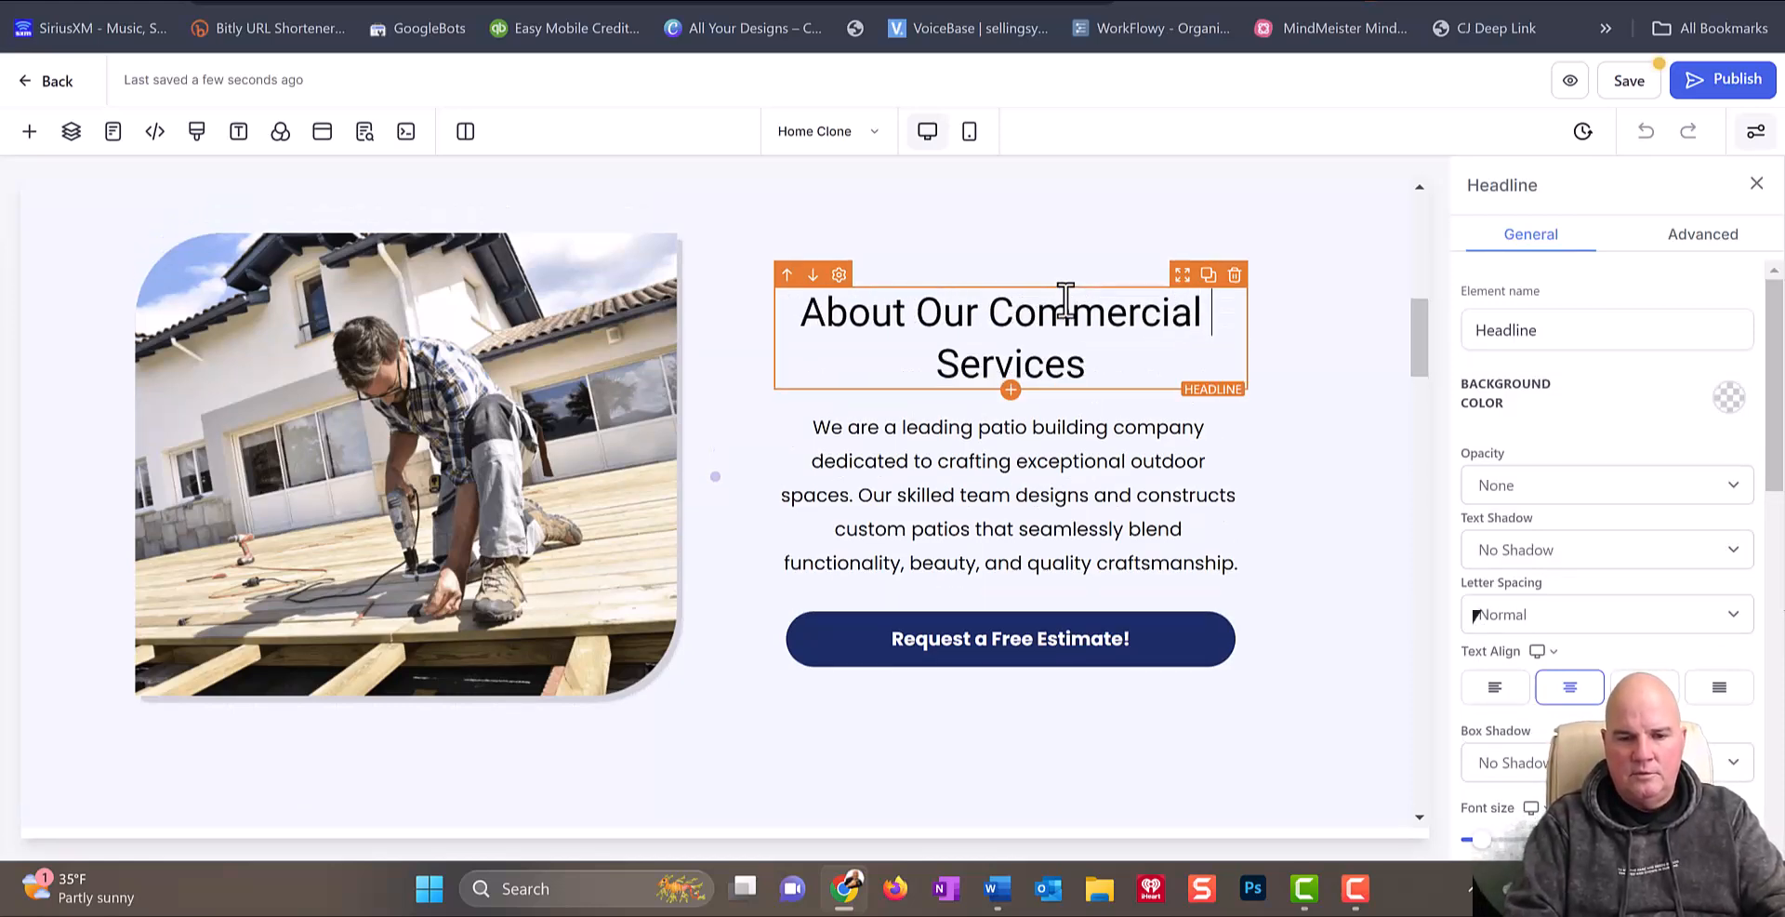
pyautogui.write(' Roofing')
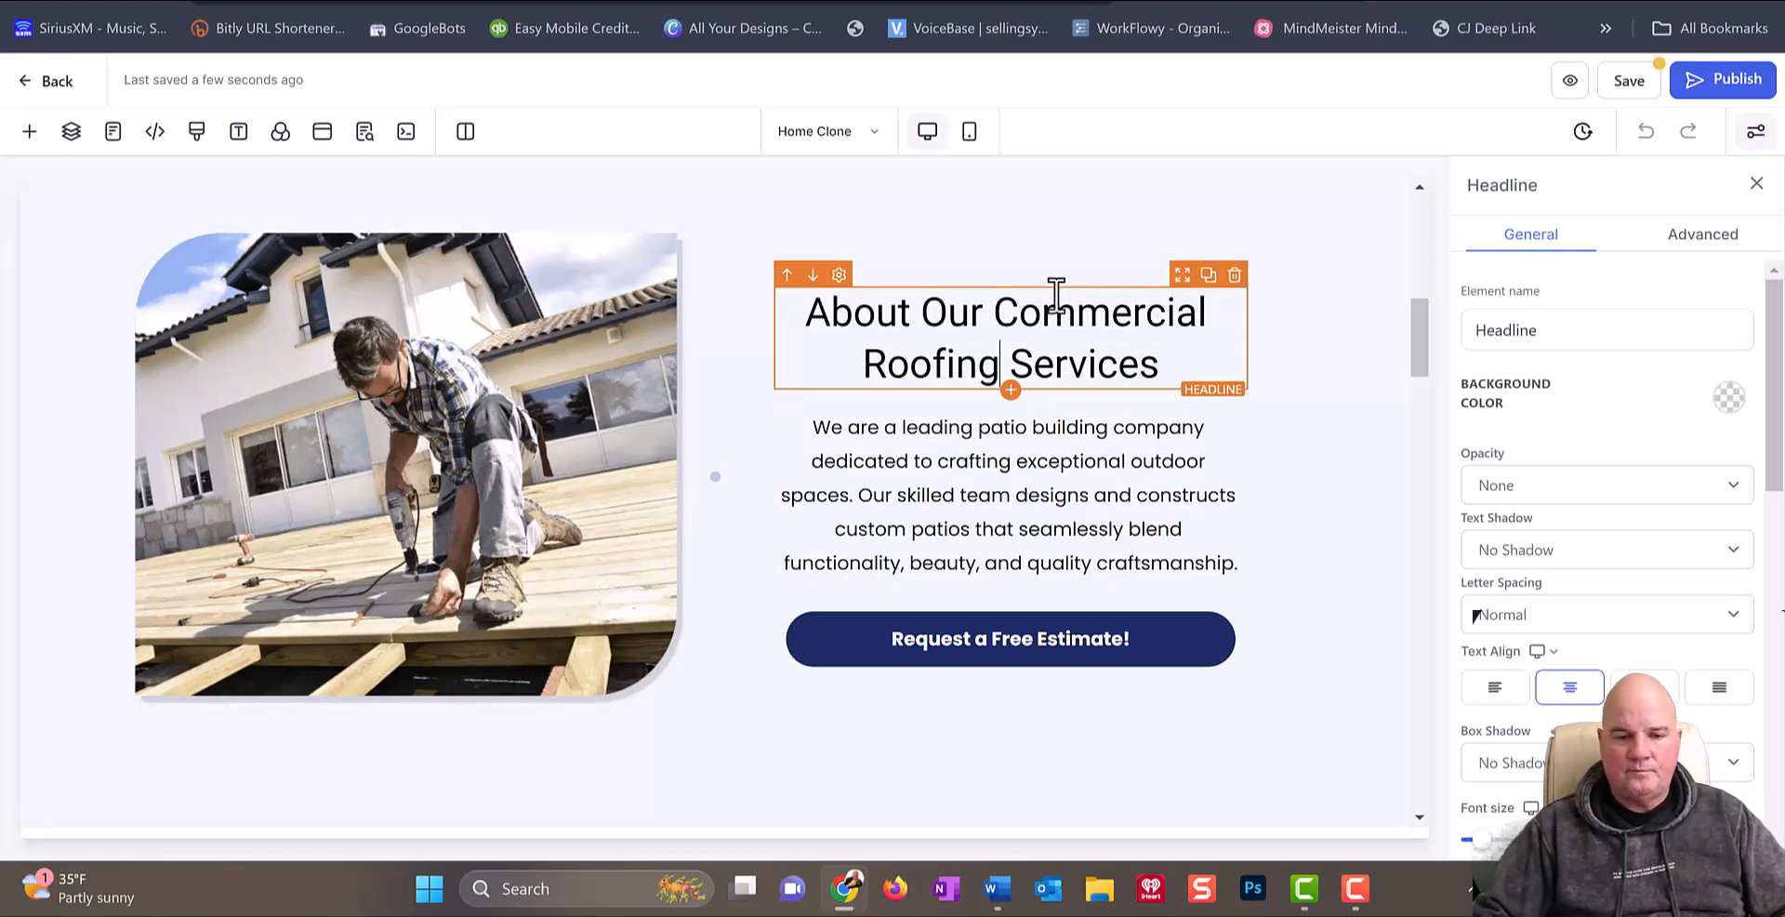
# Step: Select the paragraph below the about headline, switch to the ChatGPT roofing keyword conversation and start a new message
pyautogui.click(1181, 499)
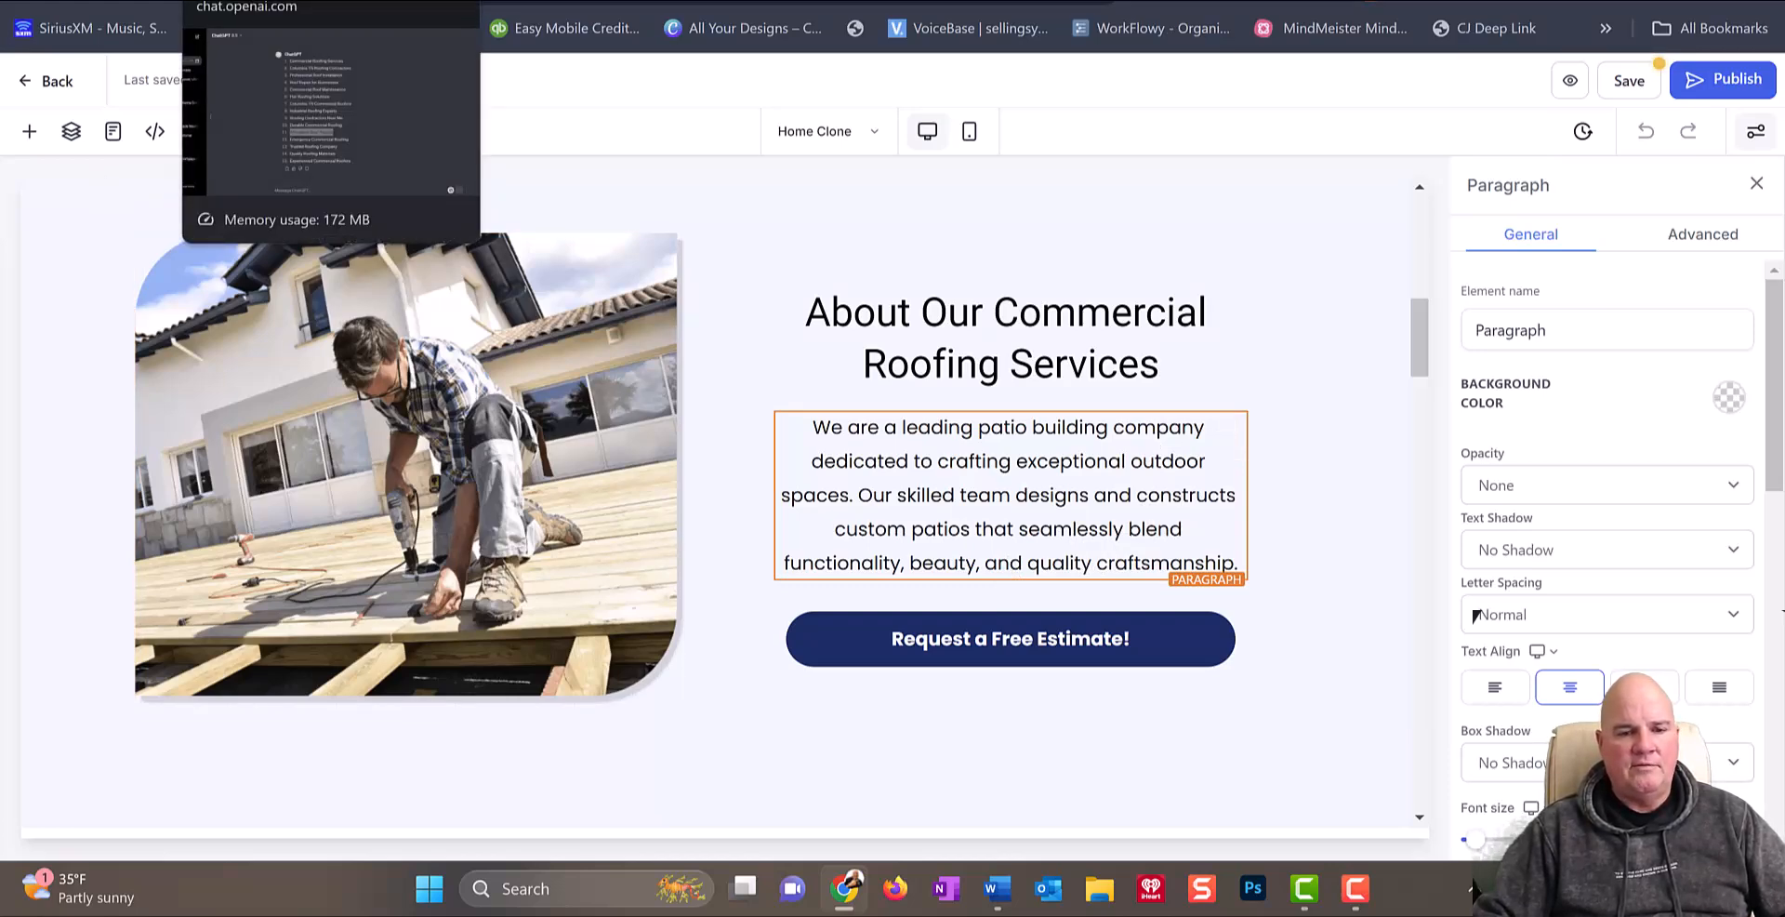
pyautogui.click(247, 3)
pyautogui.click(740, 800)
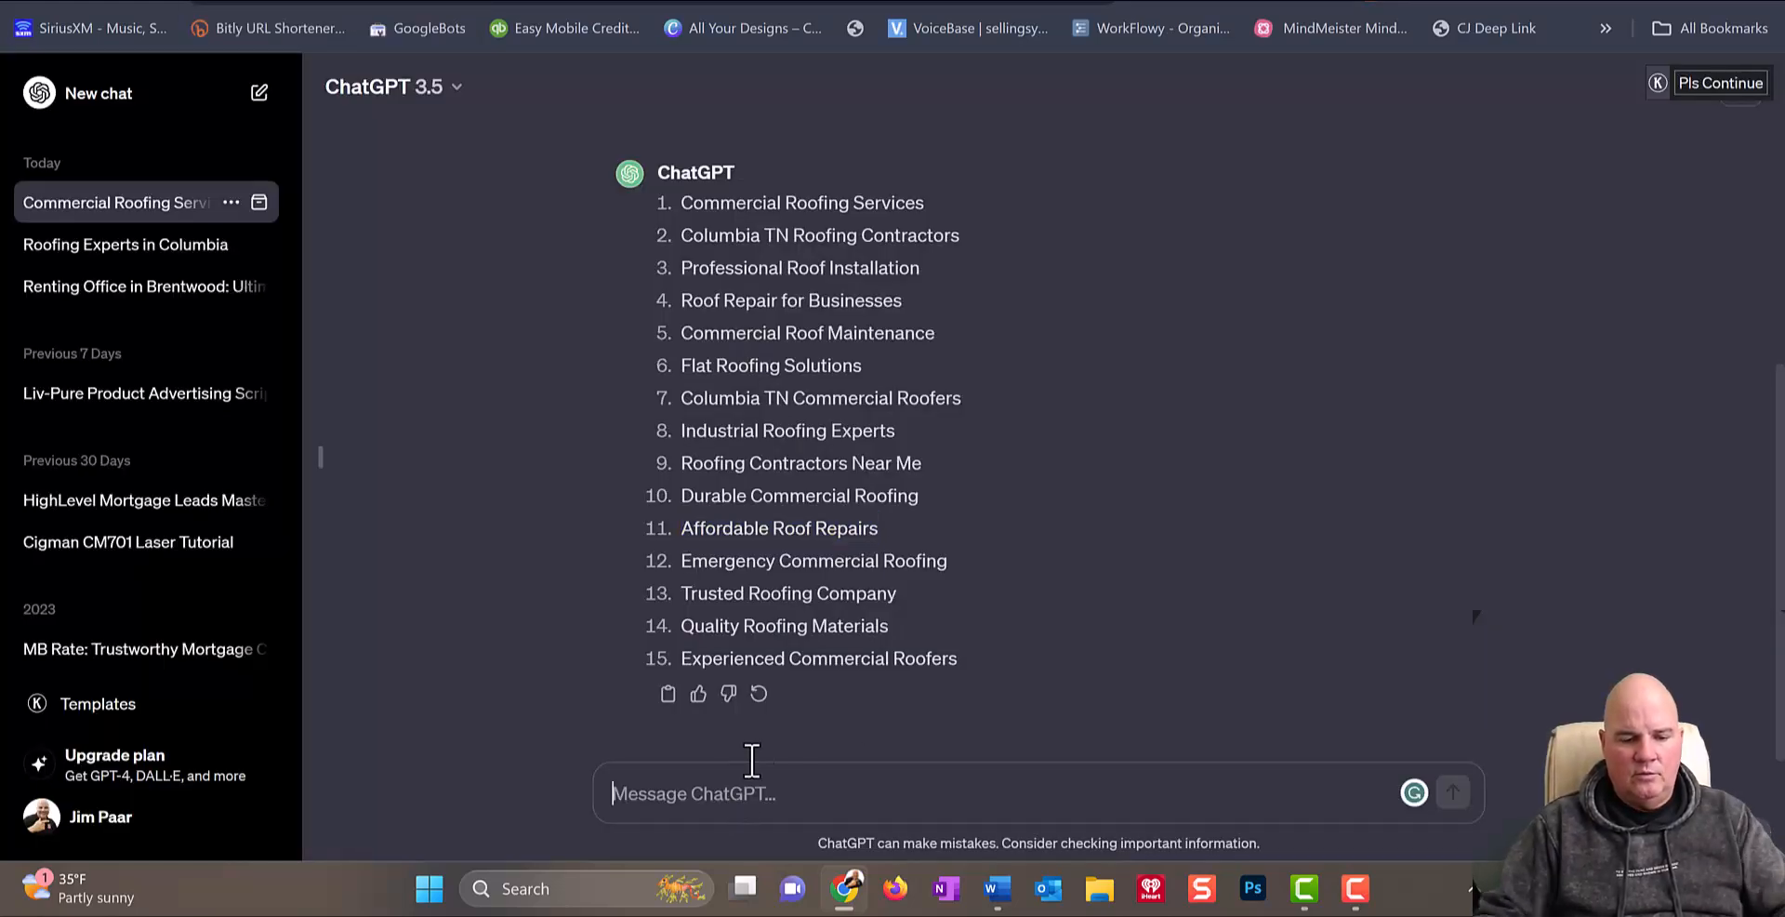
# Step: Ask ChatGPT to "write one short paragraph on commercial roofing for google ranking"
pyautogui.write('W')
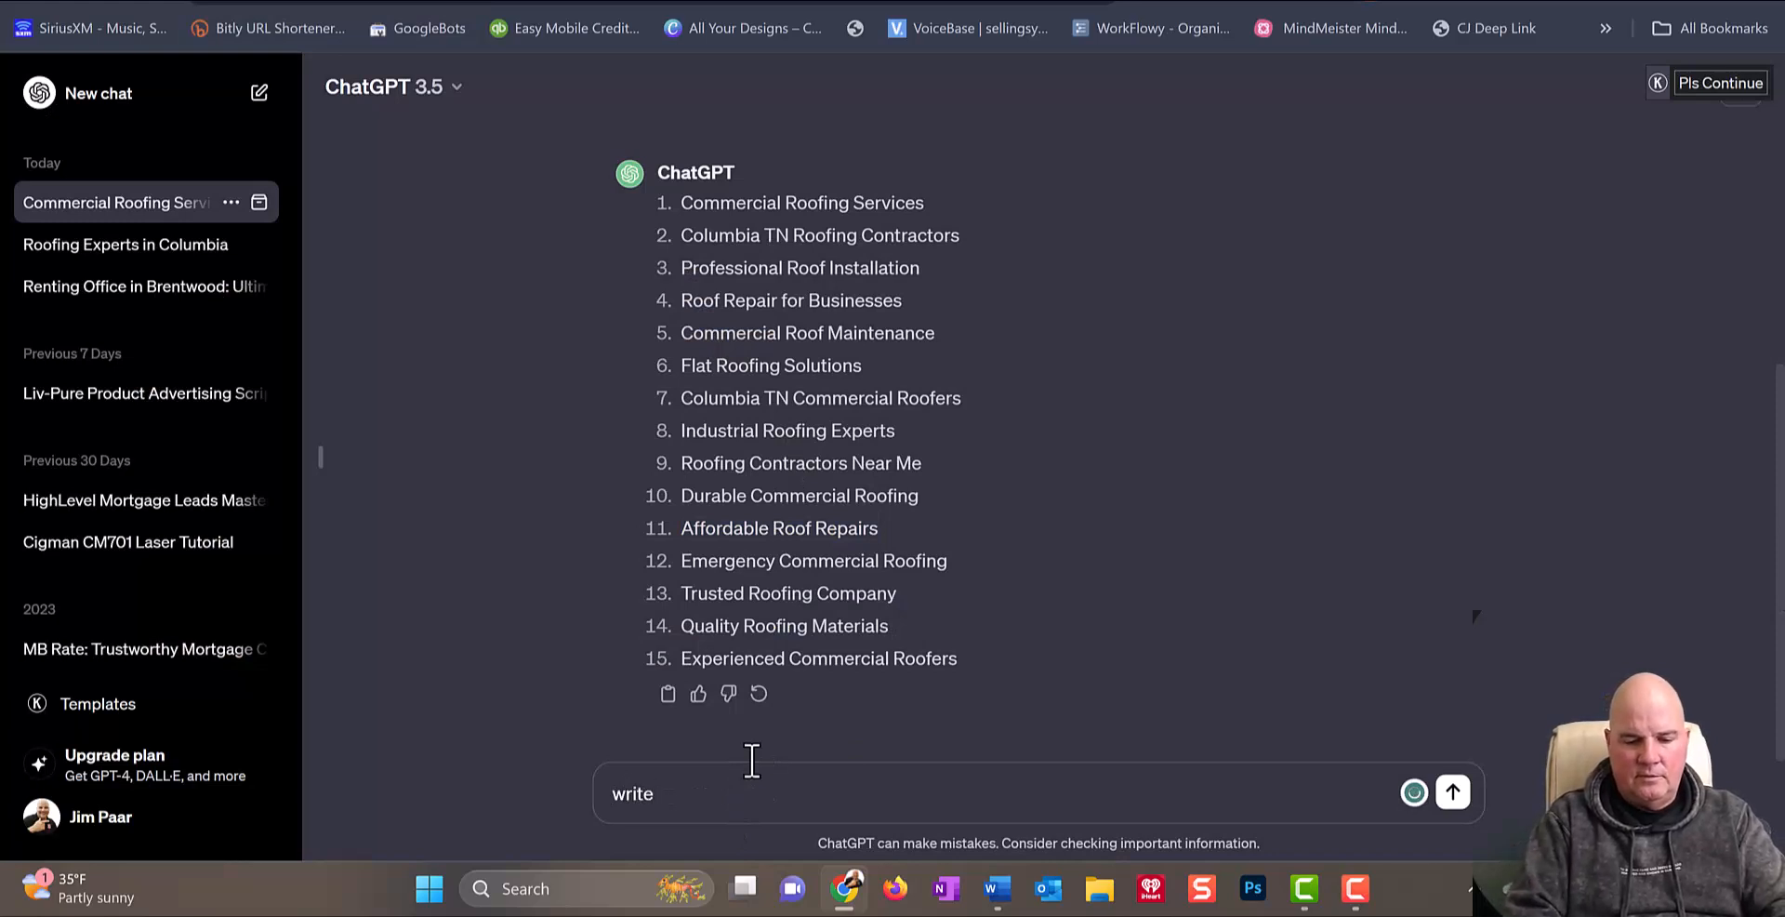
pyautogui.write('rite one short')
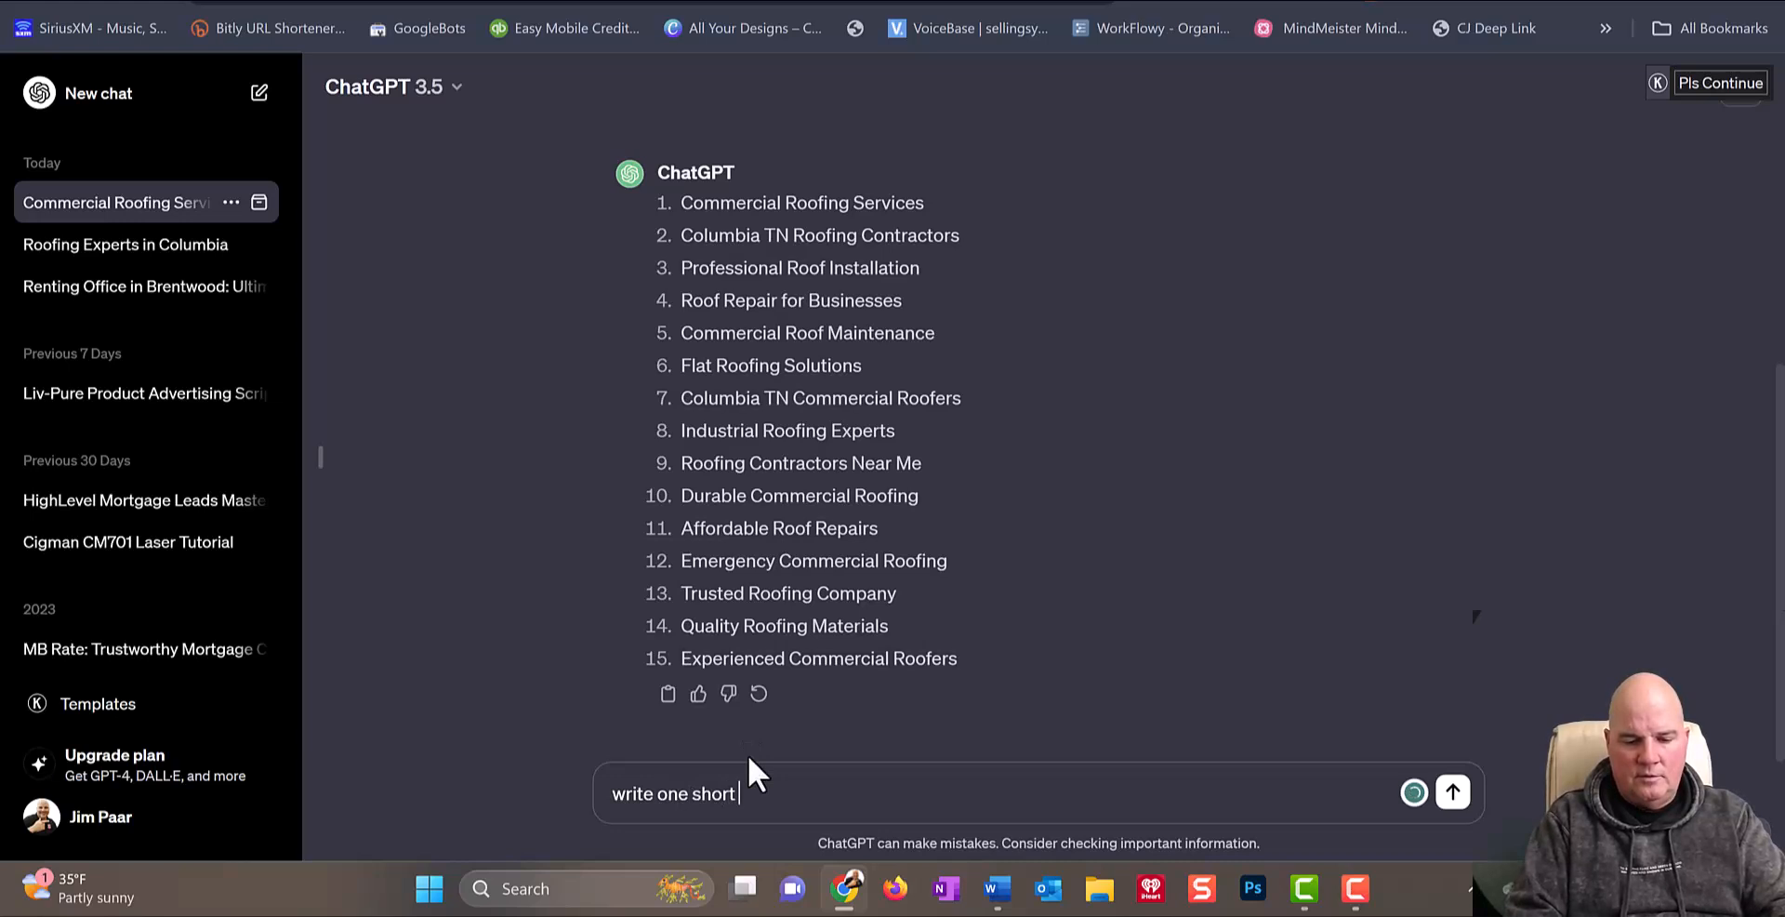
pyautogui.write(' paragrapgh')
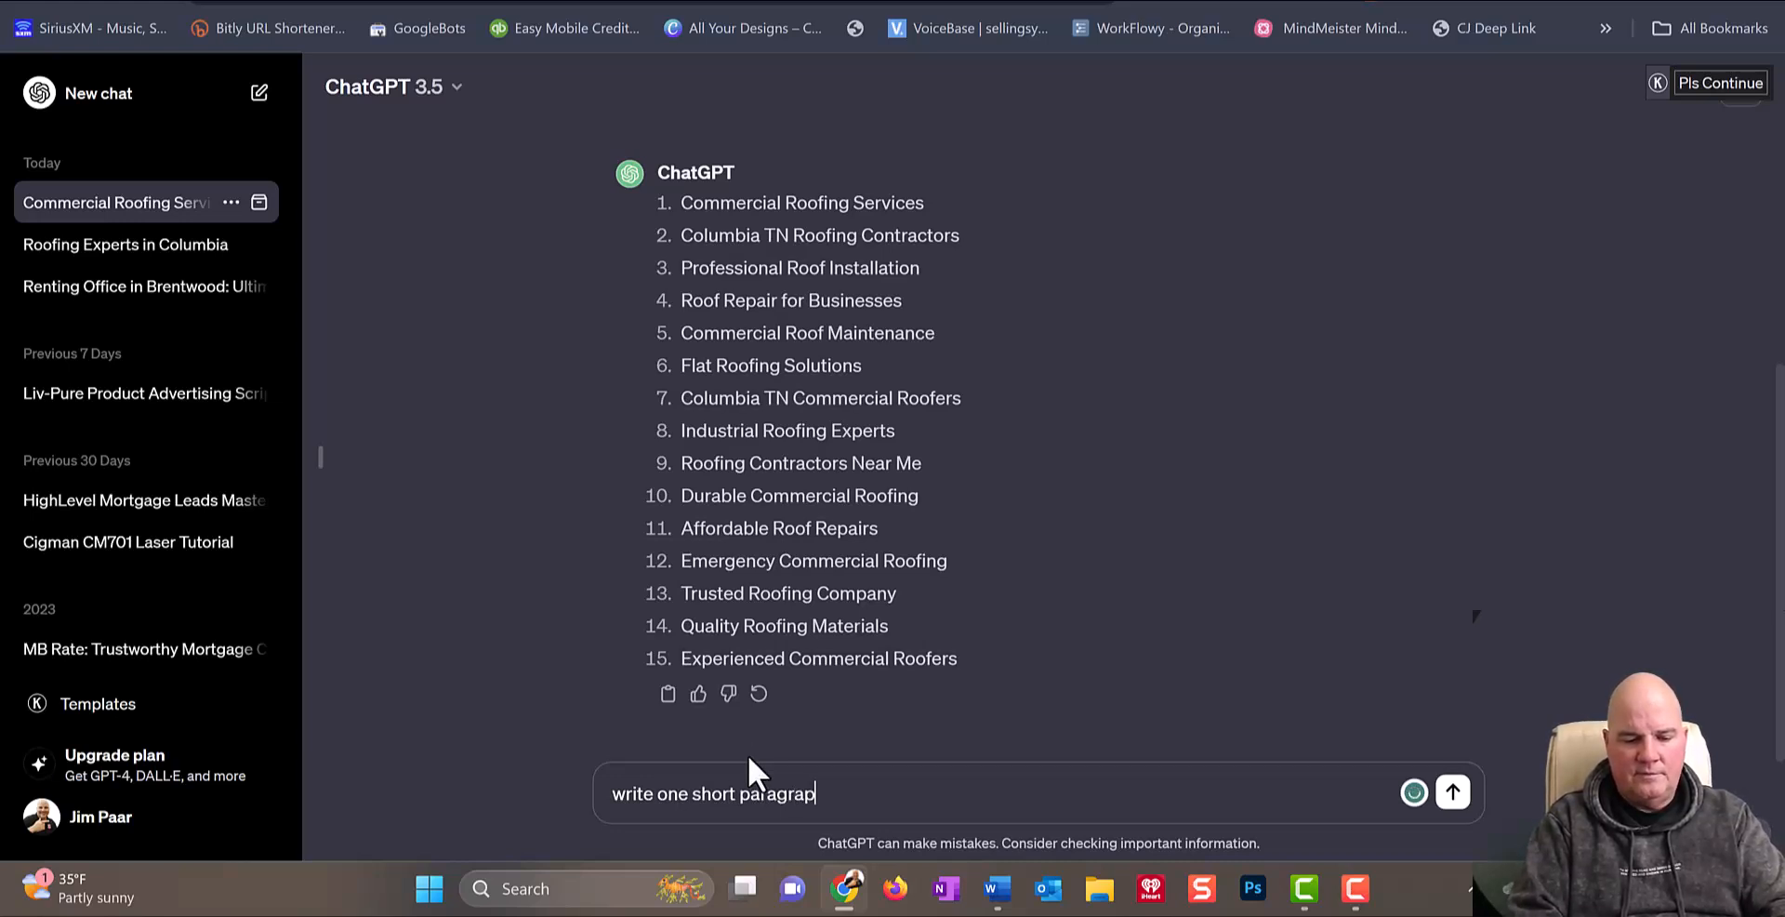
pyautogui.press('BackSpace')
pyautogui.press('BackSpace')
pyautogui.press('BackSpace')
pyautogui.write('h')
pyautogui.write(' on ')
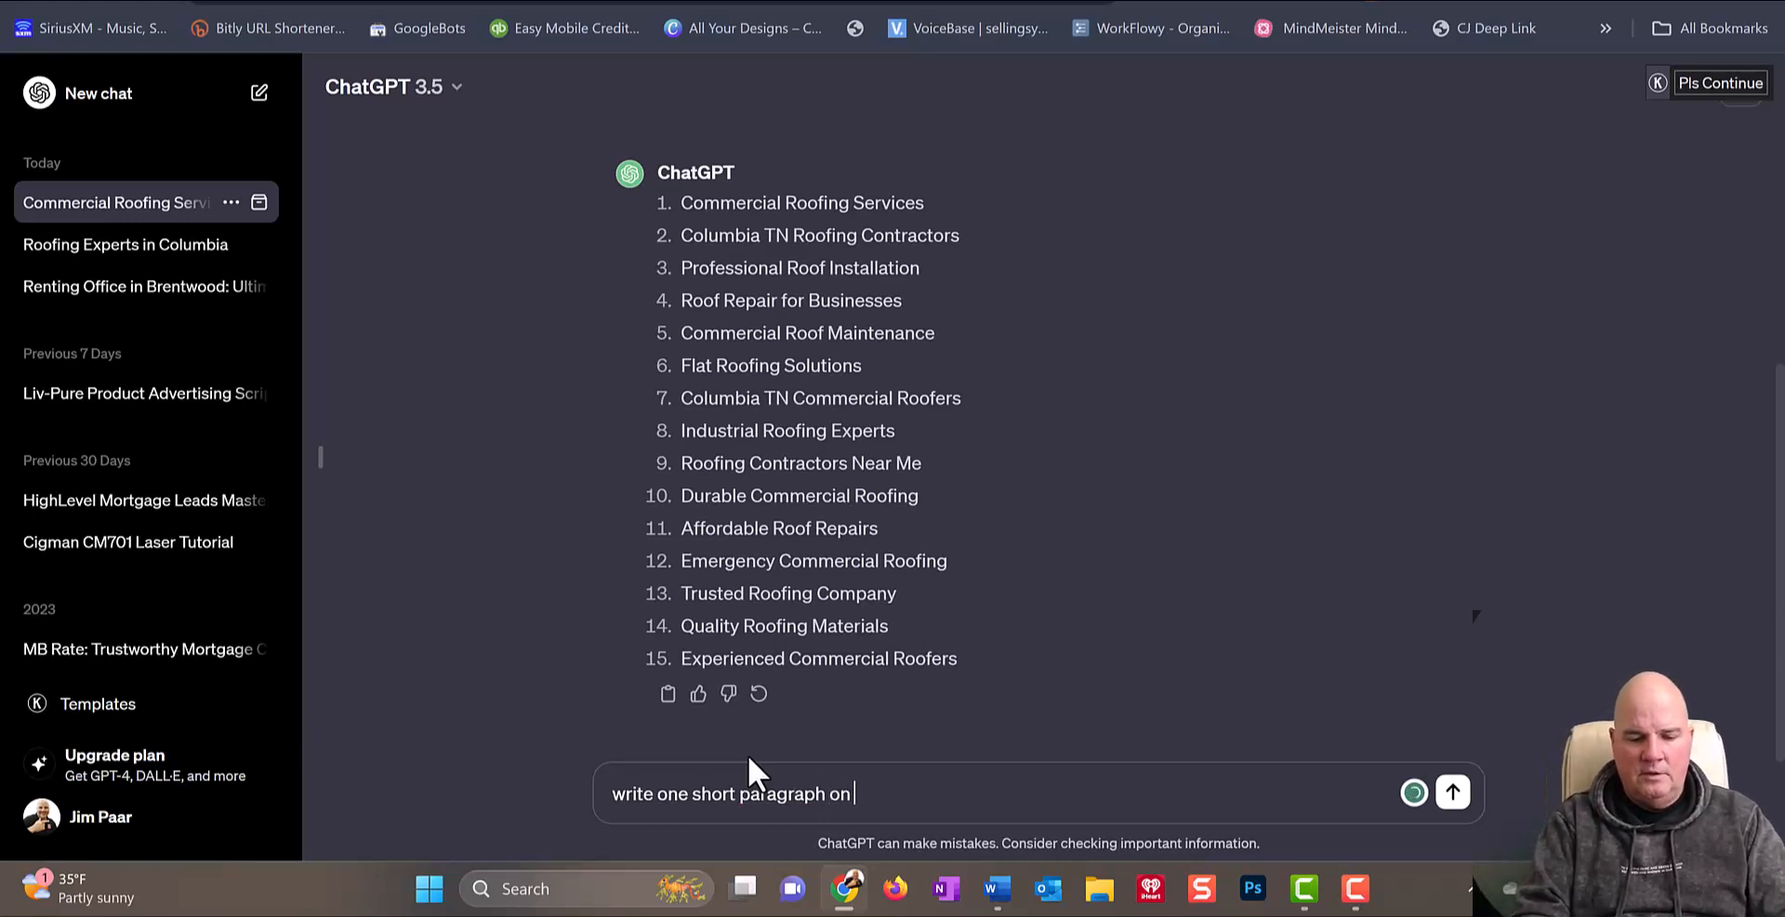
pyautogui.write('commercial')
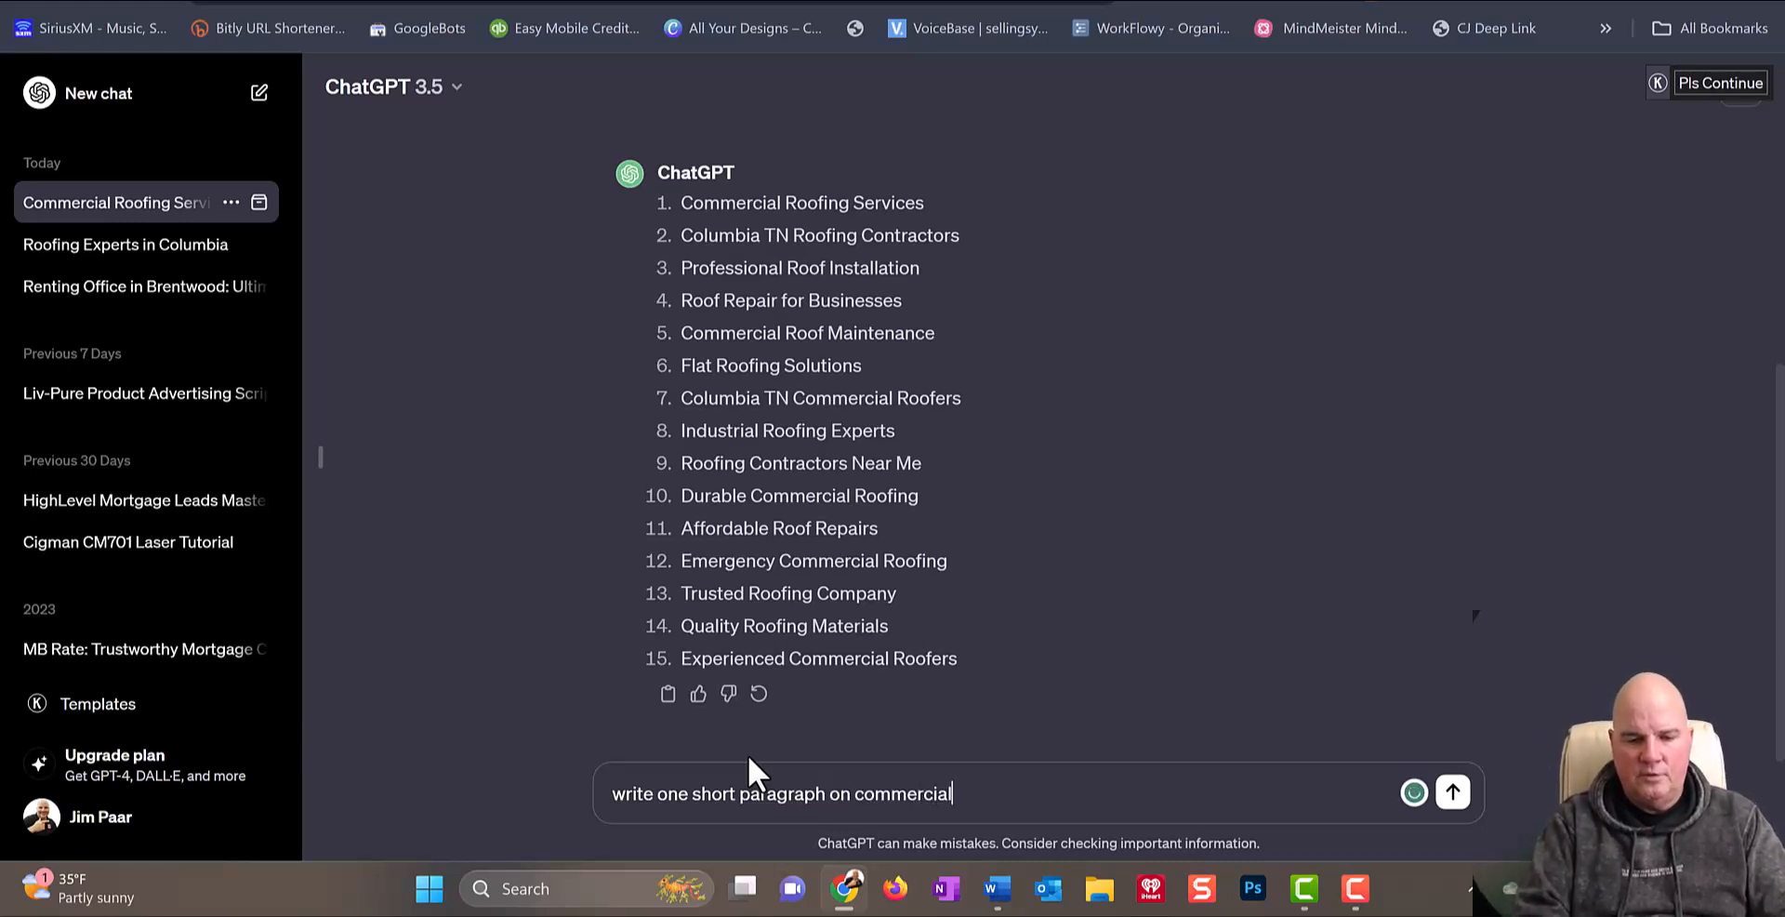
pyautogui.write(' roofing')
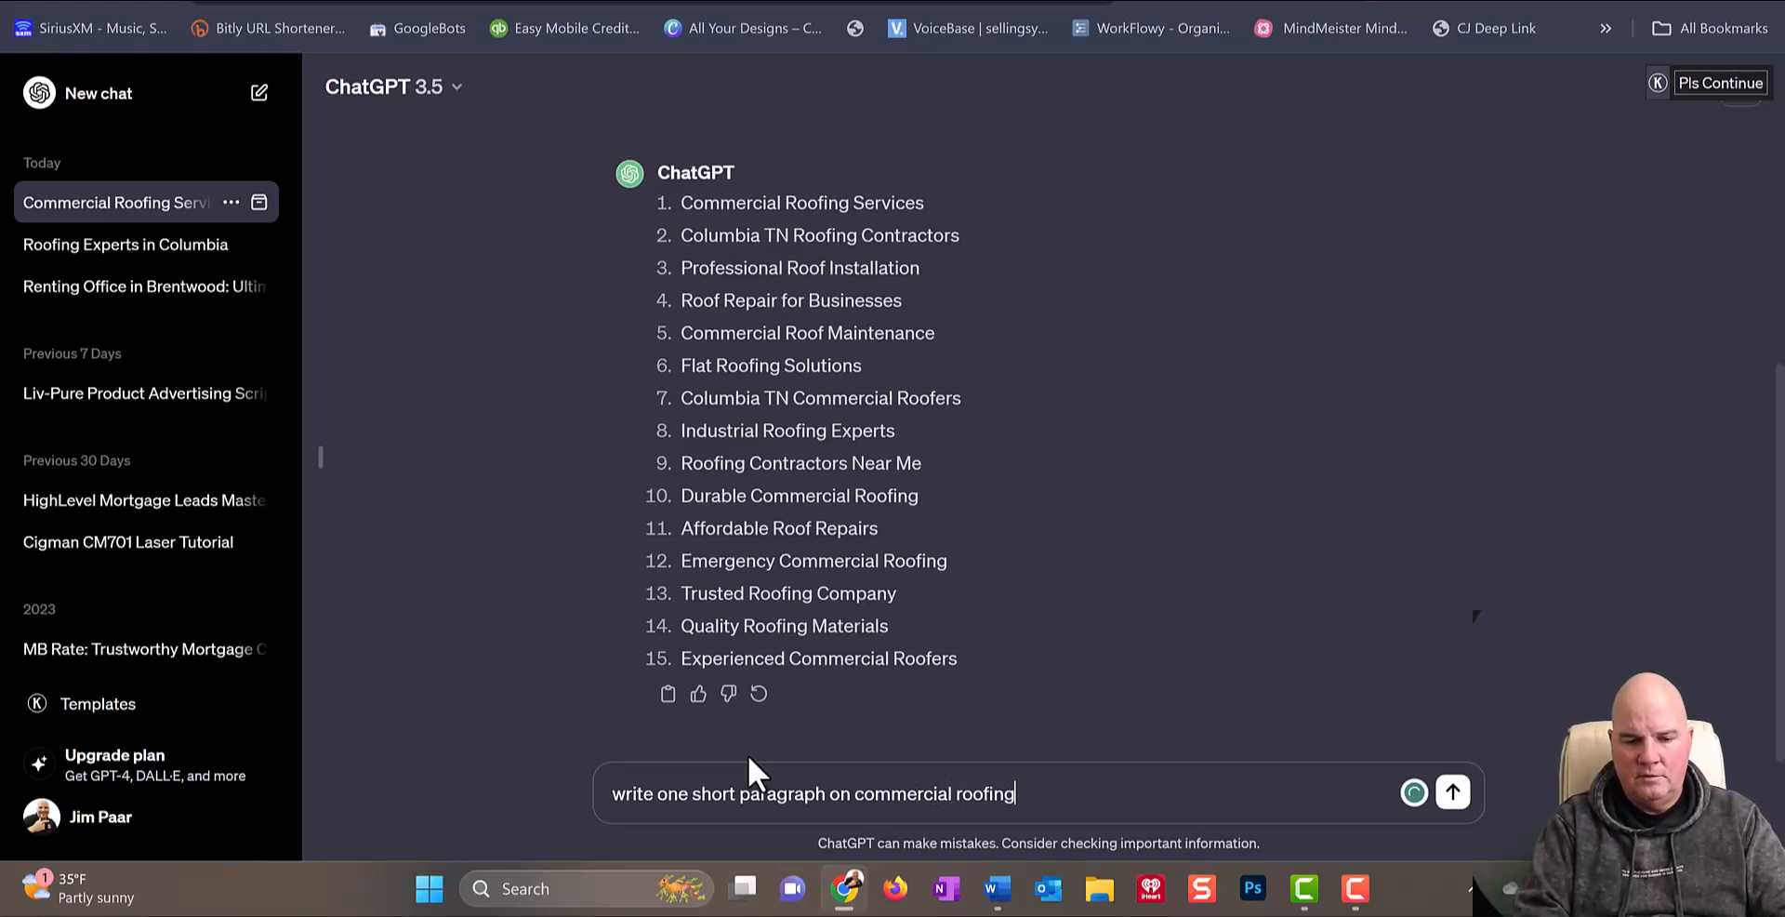
pyautogui.write(' for google ranking')
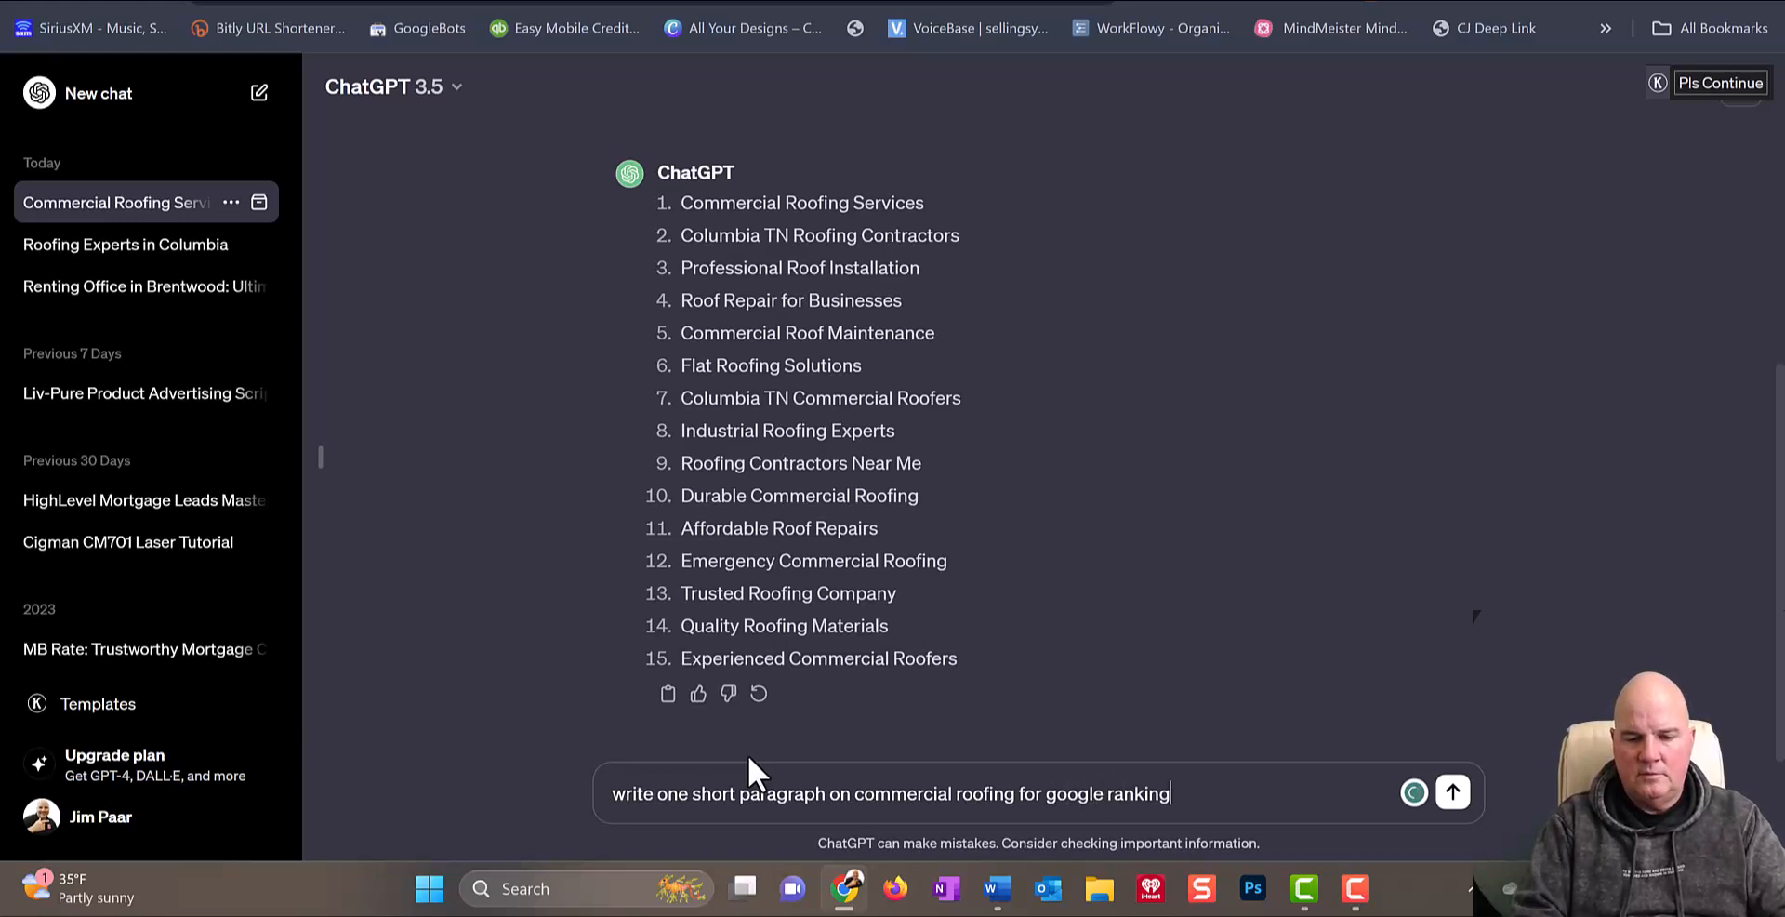
pyautogui.press('Return')
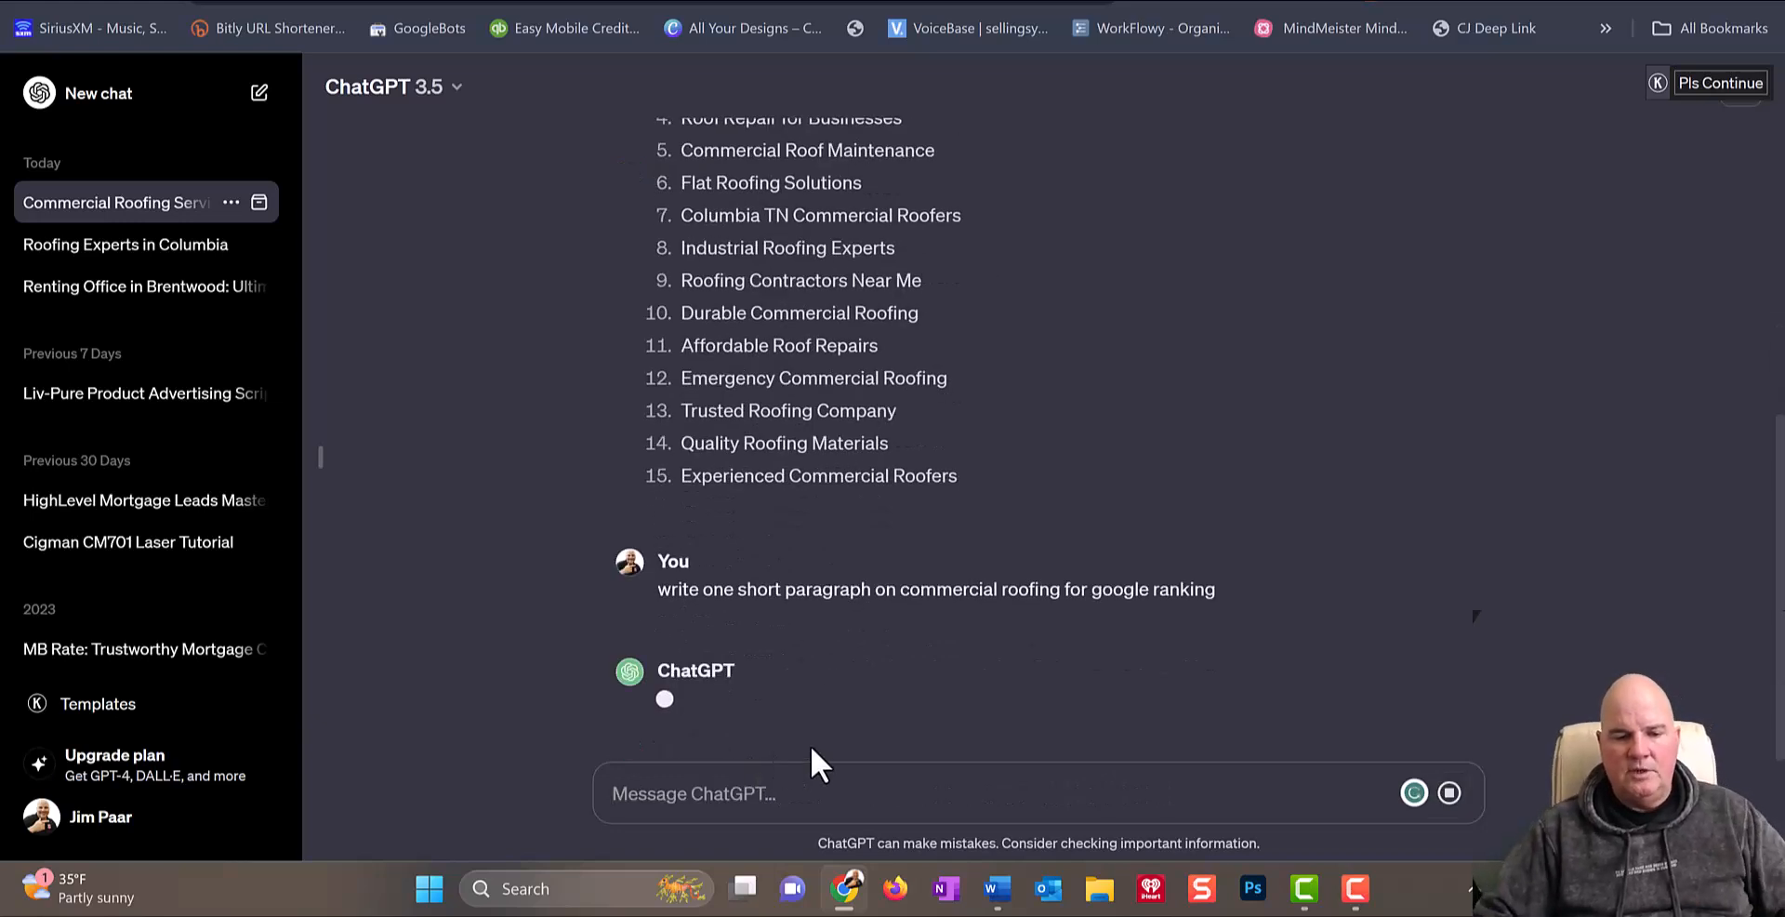
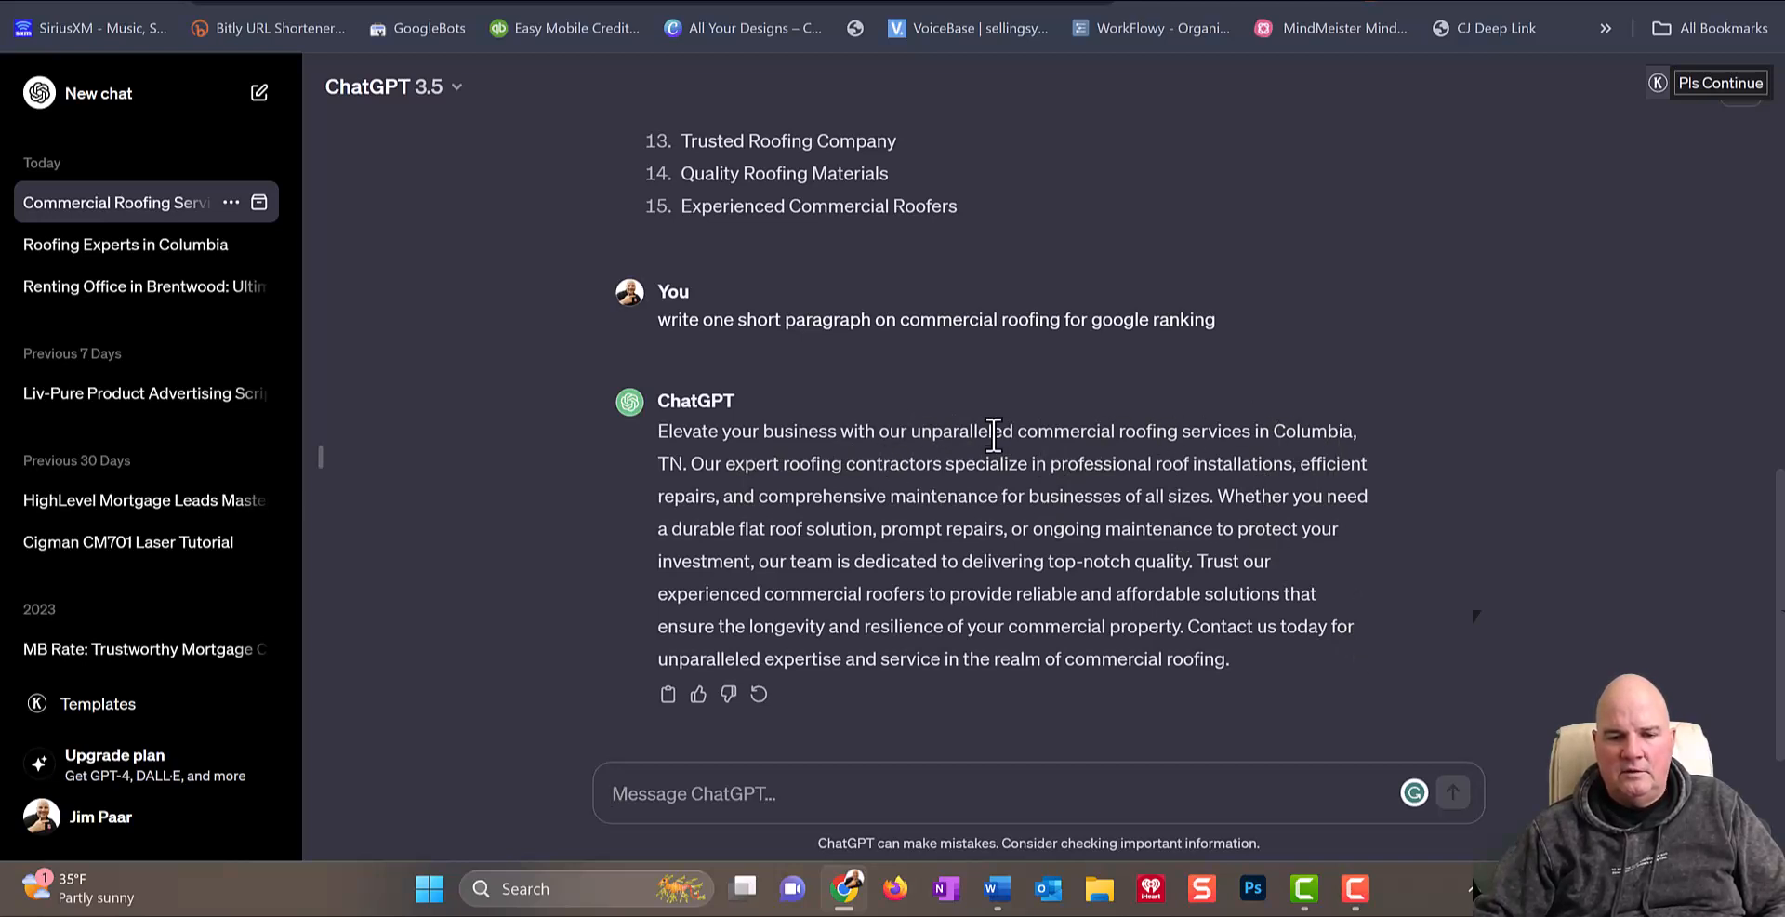
# Step: Copy the generated paragraph, switch to the website builder, replace the text under About Our Commercial Roofing Services with it, and remove its leading empty line
pyautogui.scroll(7, 920, 460)
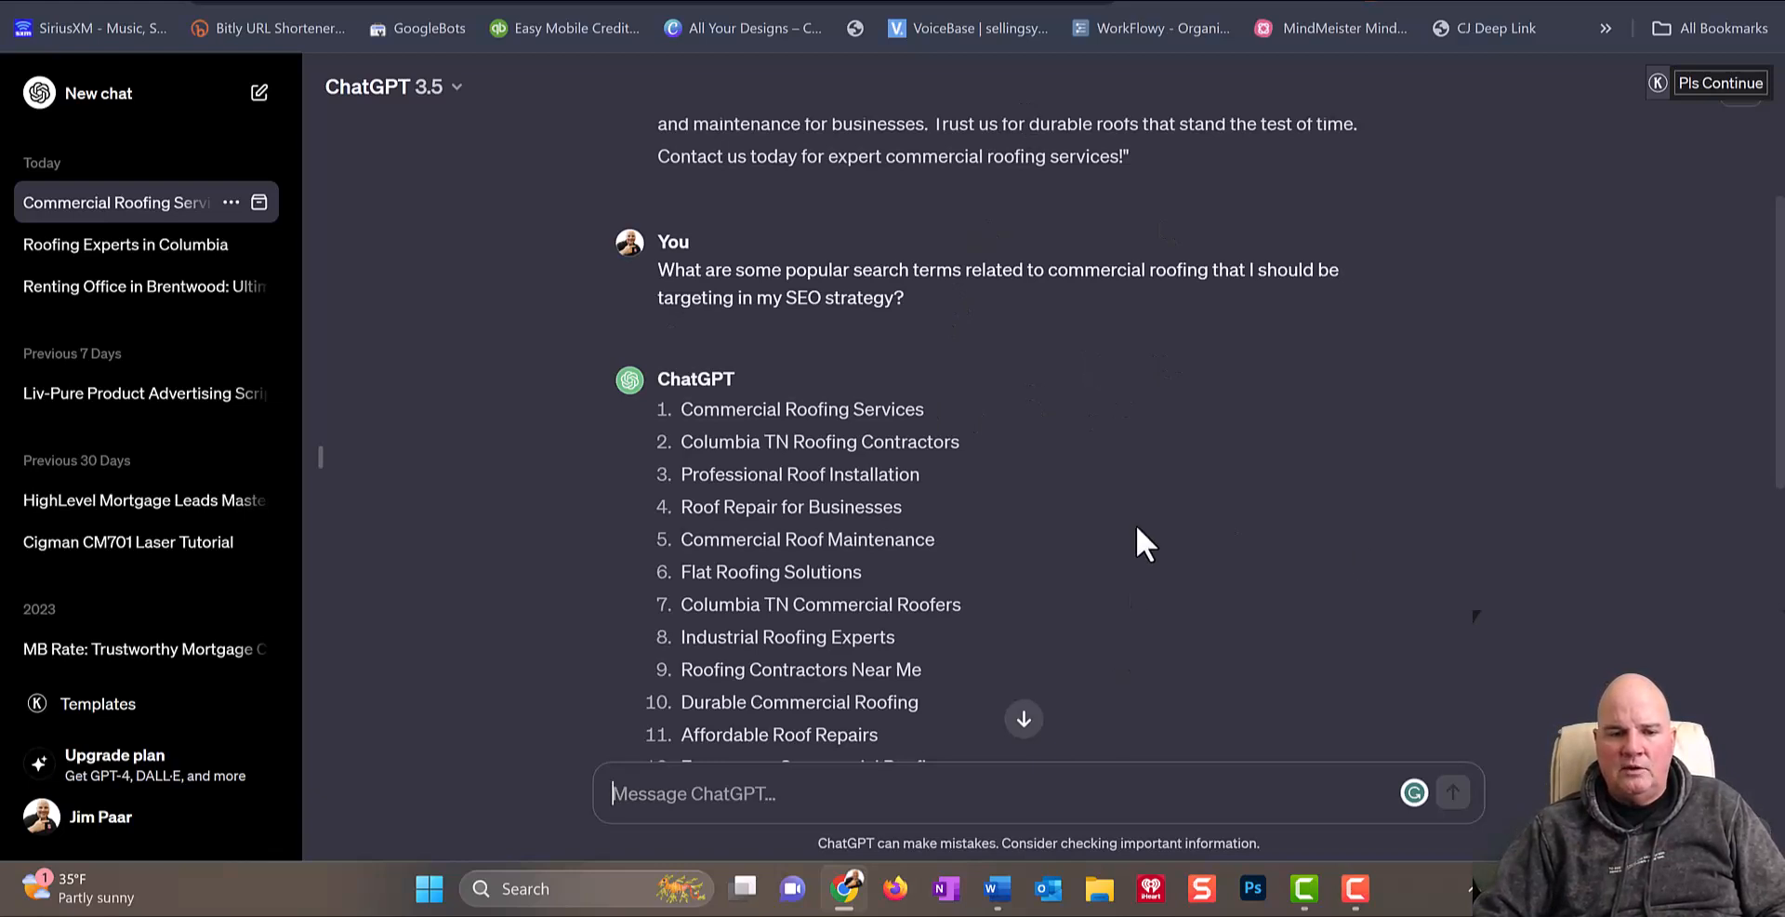
pyautogui.scroll(-7, 1137, 522)
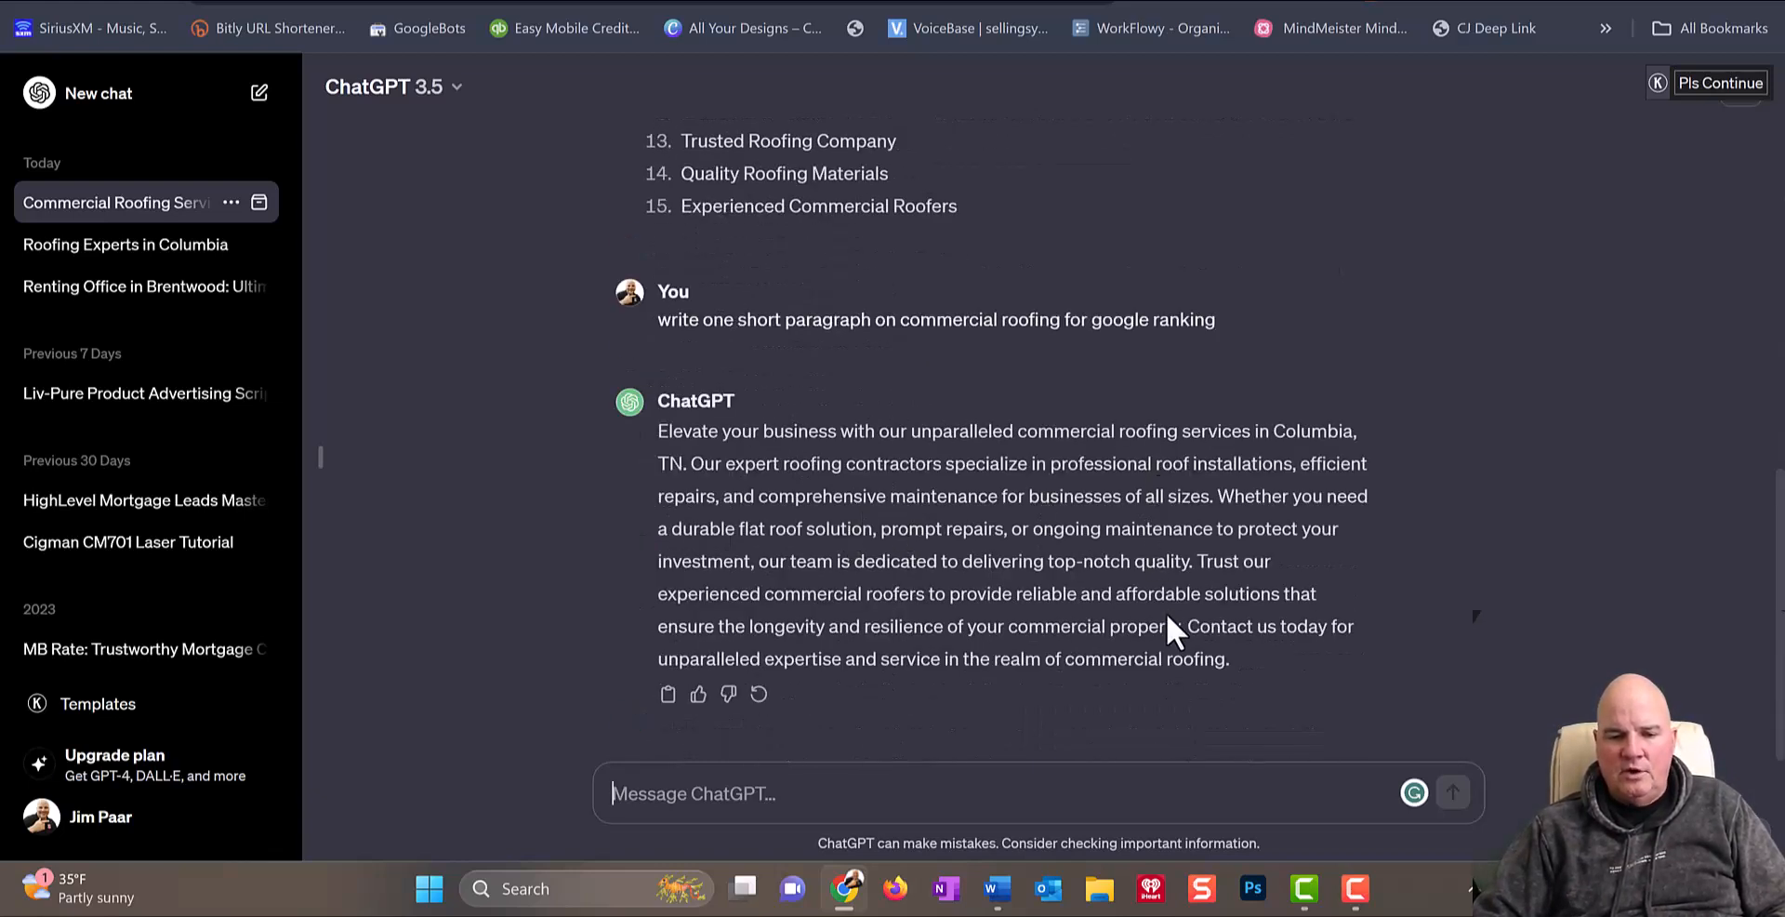
pyautogui.moveTo(1236, 659); pyautogui.dragTo(653, 433)
pyautogui.hotkey('ctrl', 'c')
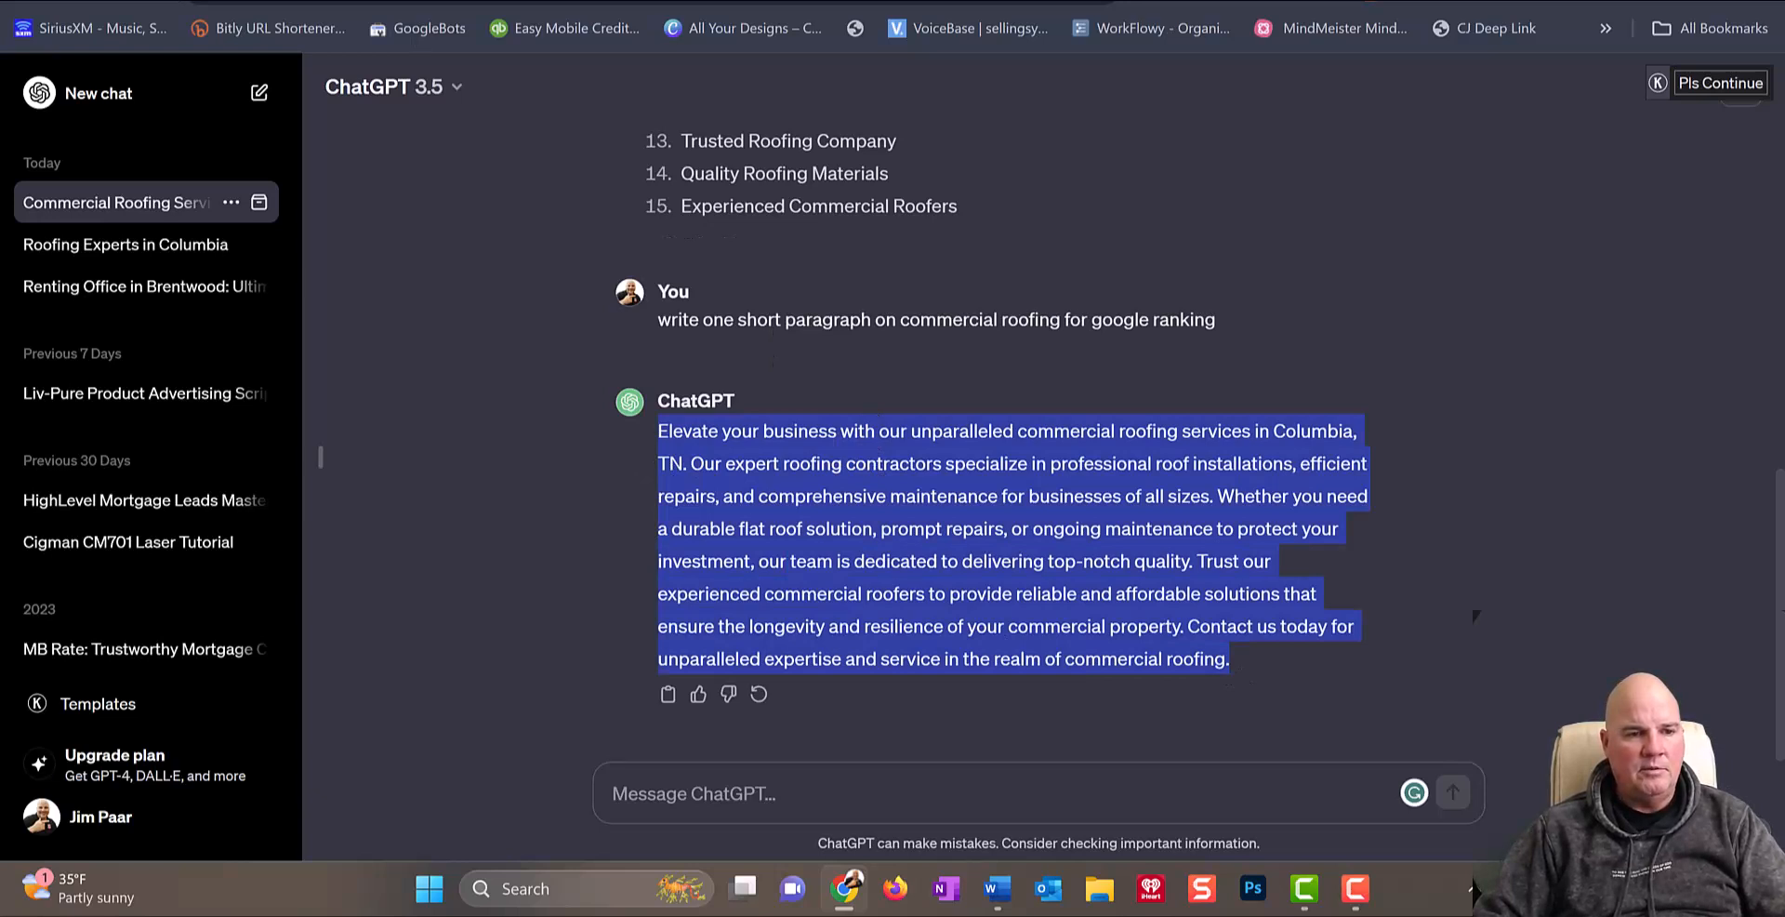
pyautogui.hotkey('ctrl', 'Tab')
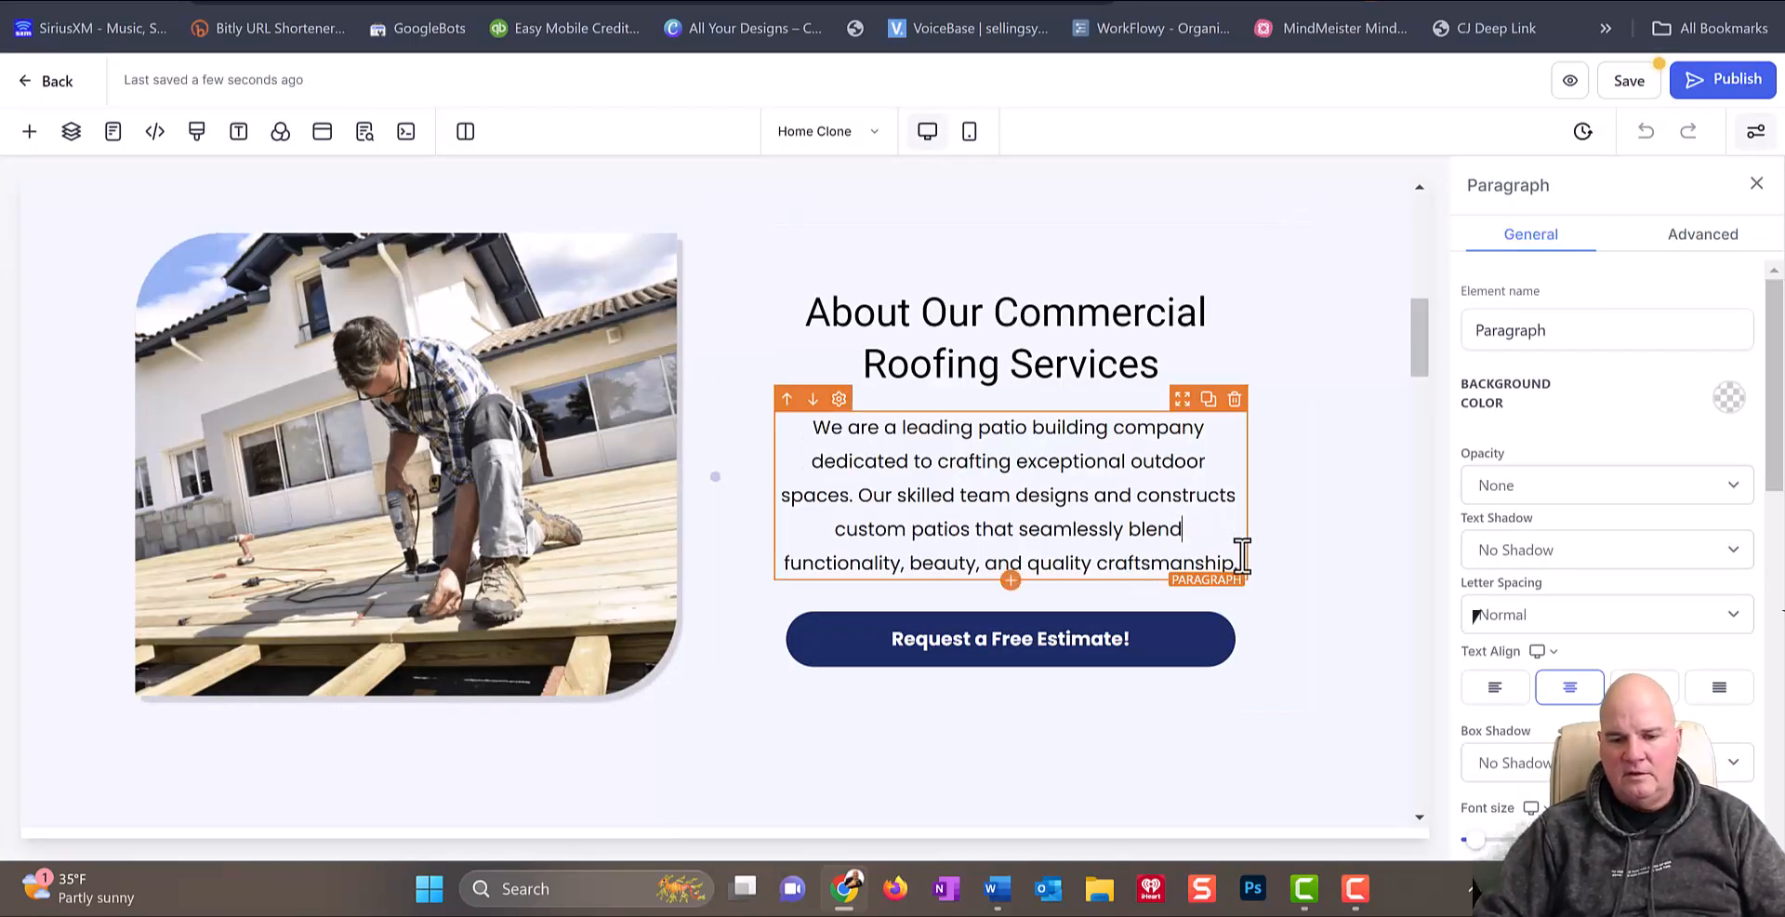
pyautogui.moveTo(1242, 567); pyautogui.dragTo(805, 432)
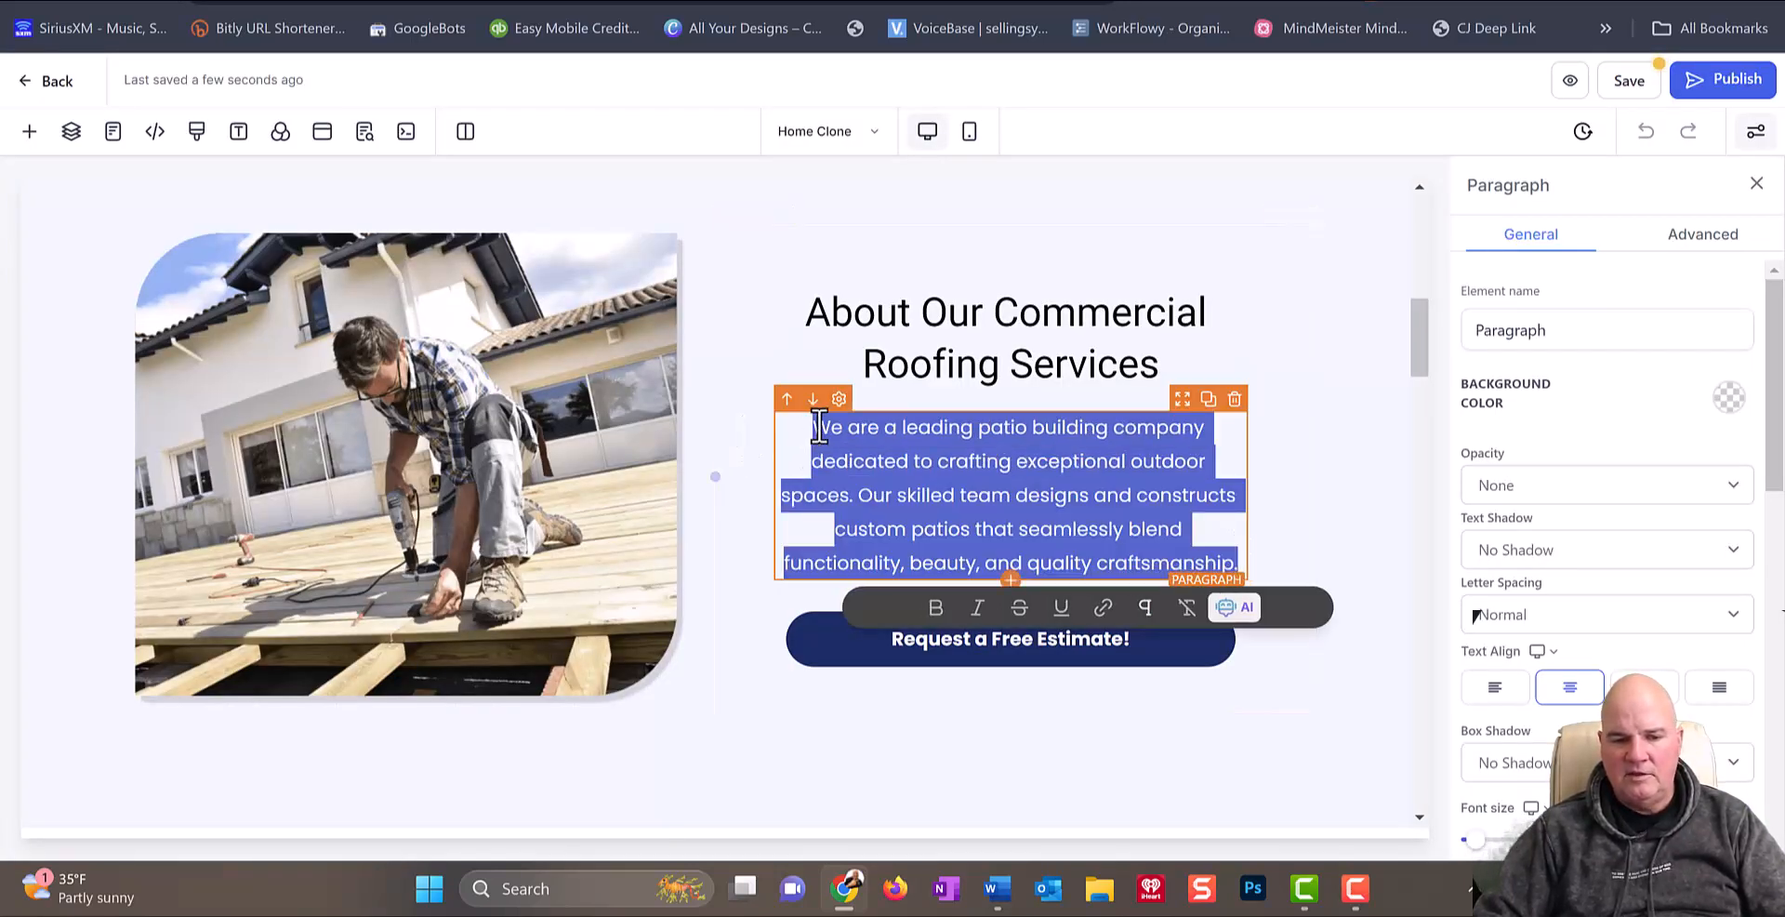
pyautogui.hotkey('ctrl', 'v')
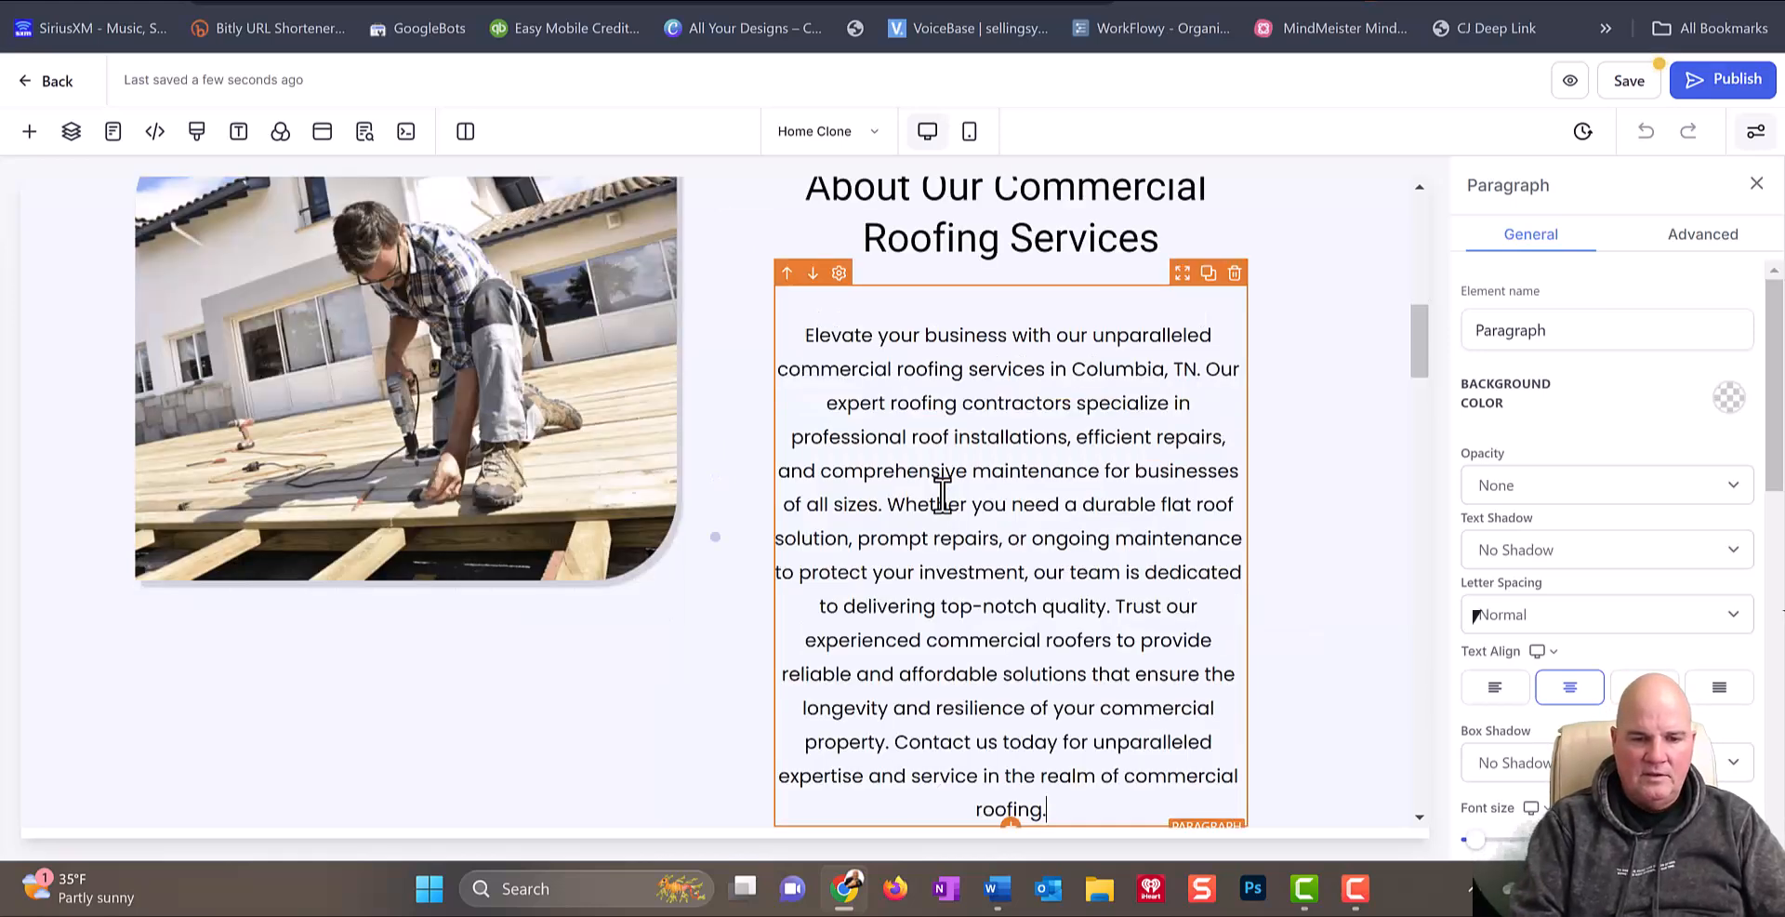
pyautogui.click(809, 333)
pyautogui.press('BackSpace')
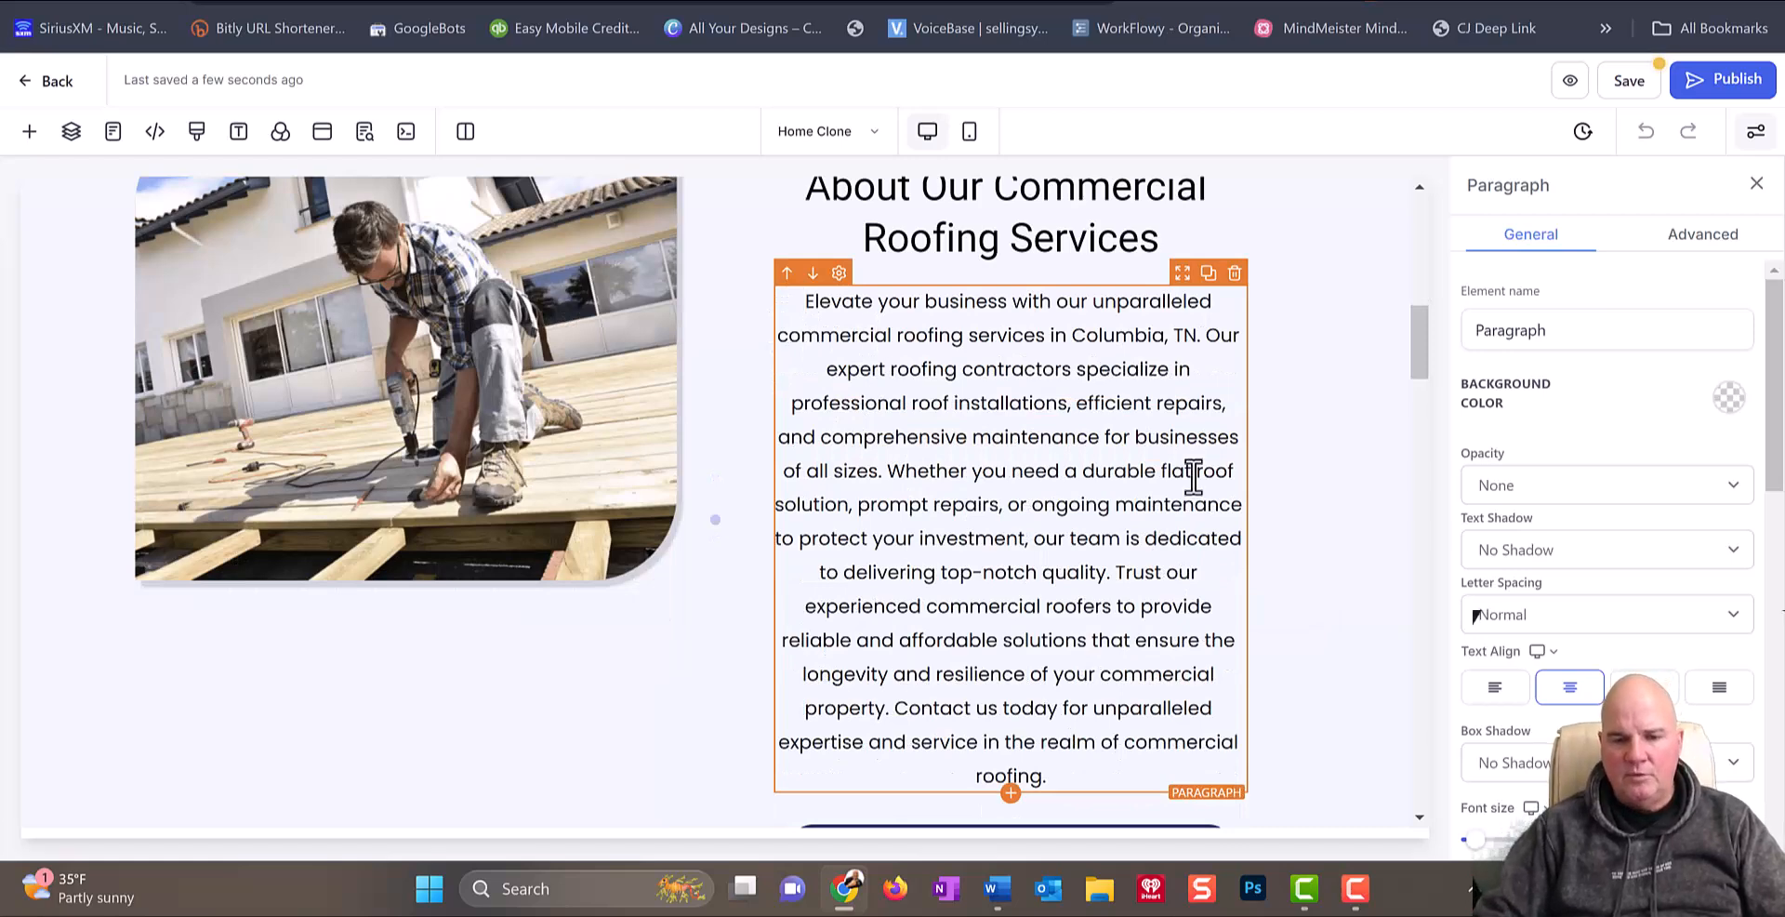
pyautogui.click(1367, 448)
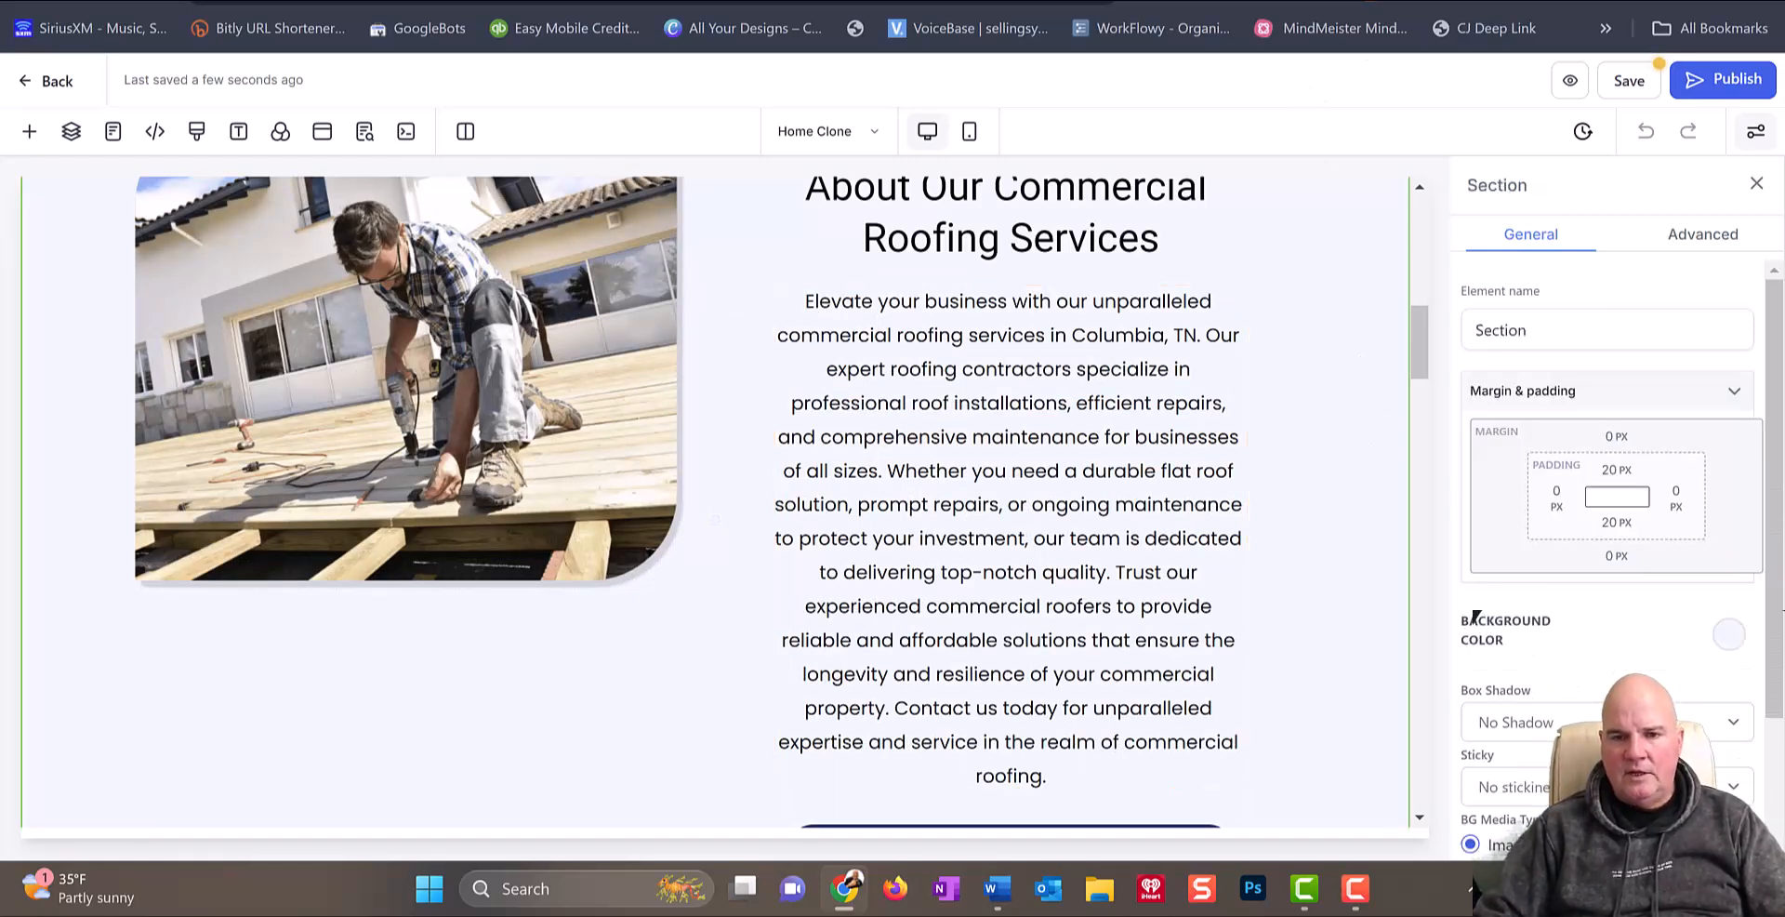
pyautogui.hotkey('ctrl', 't')
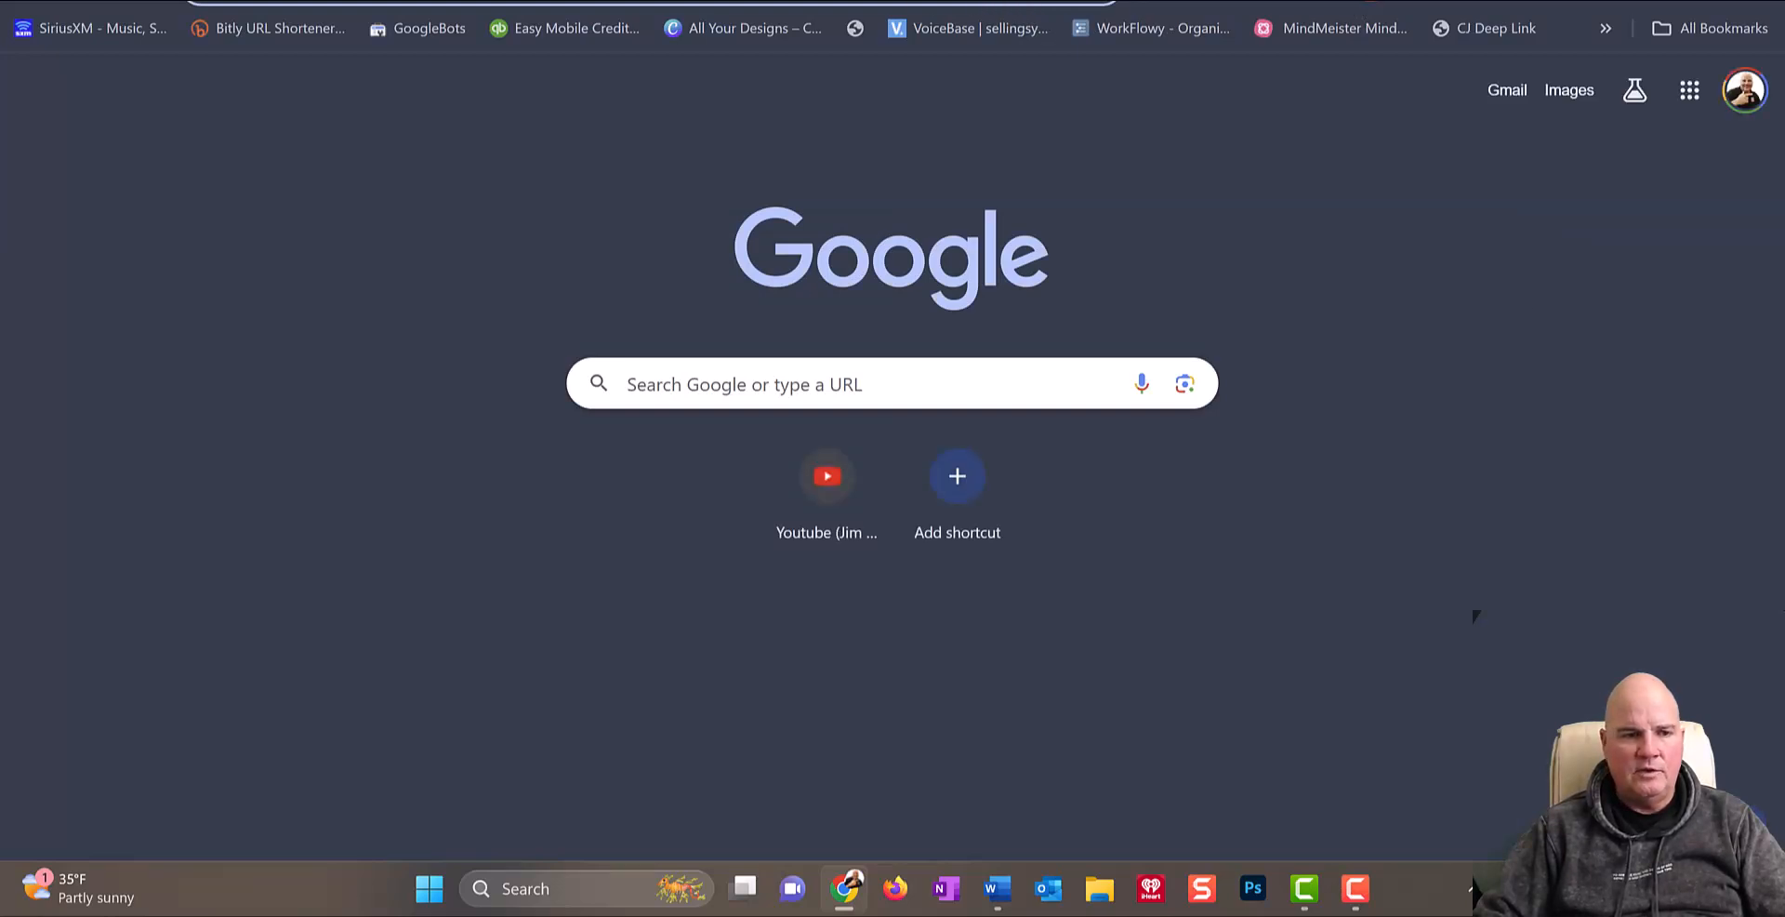
pyautogui.hotkey('ctrl', 'w')
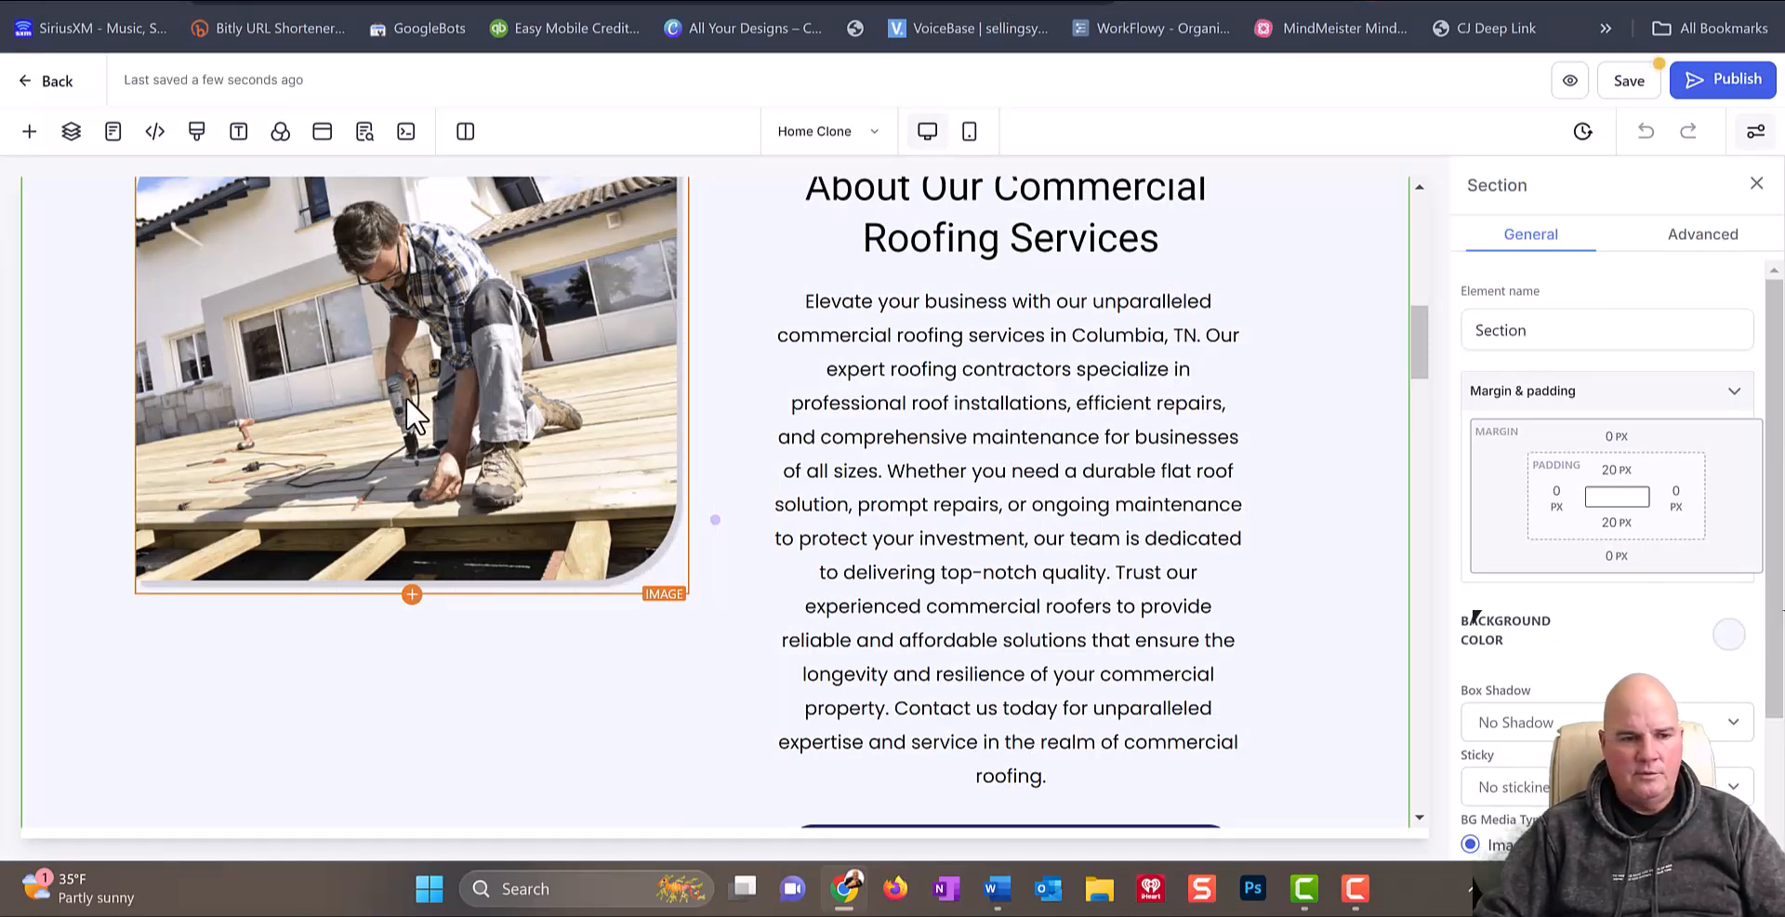
pyautogui.scroll(5, 405, 396)
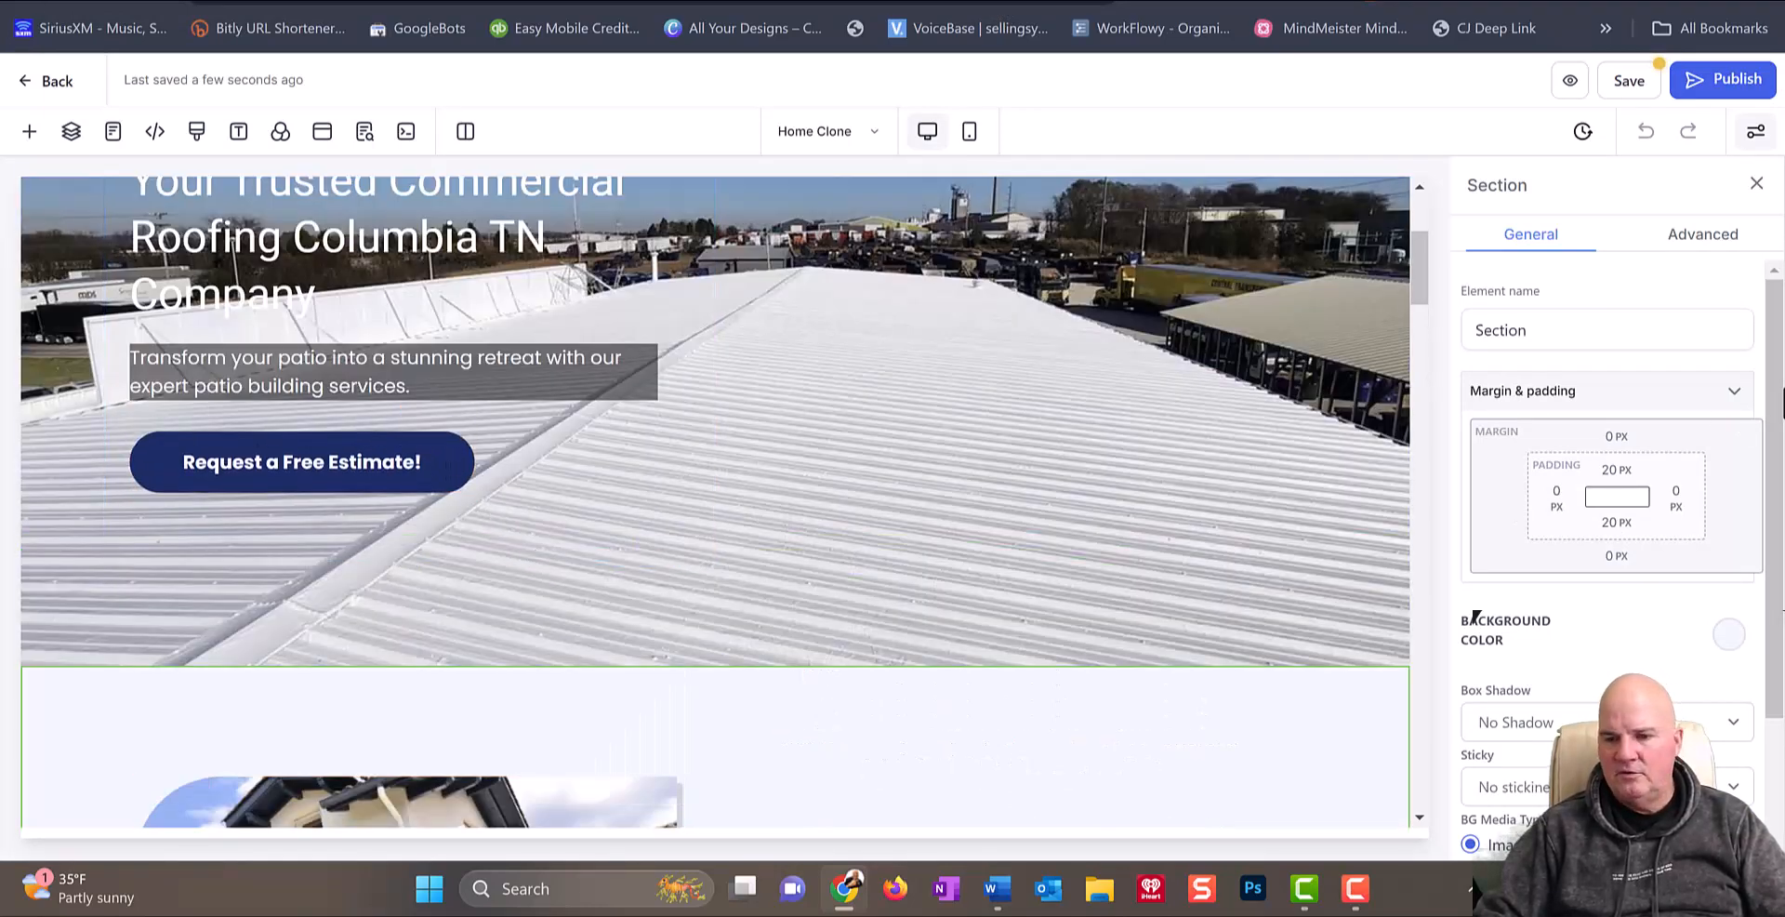
pyautogui.scroll(-1, 1773, 446)
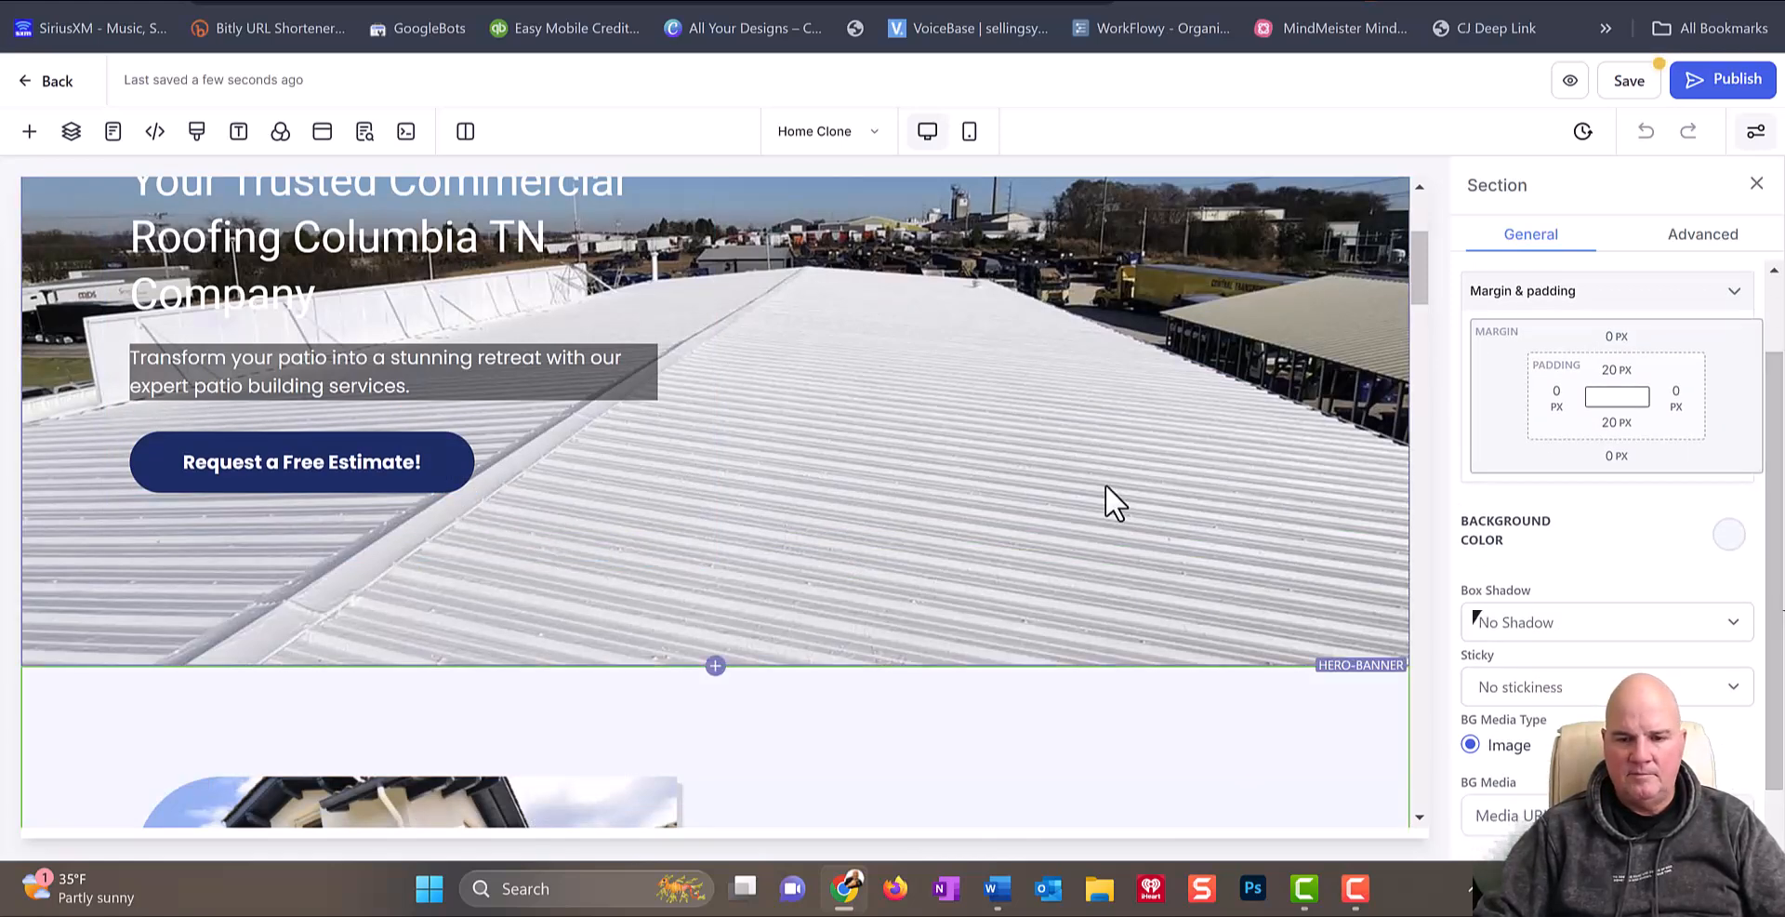
pyautogui.moveTo(1424, 265); pyautogui.dragTo(1442, 347)
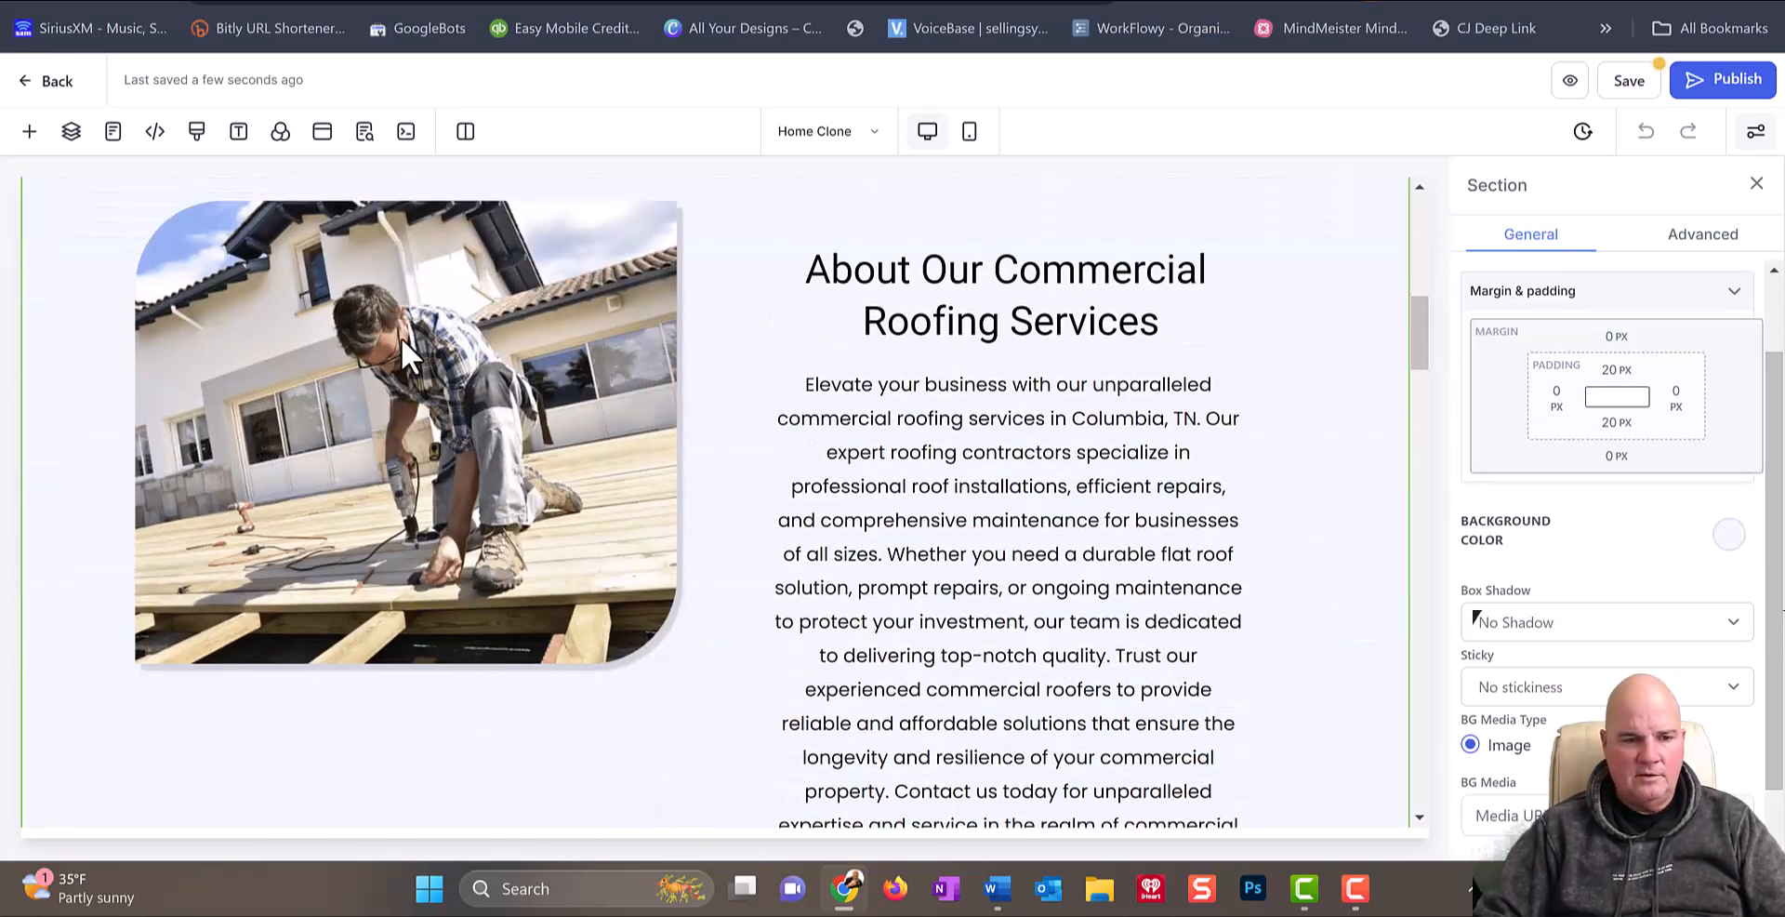
# Step: Open the media library to replace the worker photo beside the About Our Commercial Roofing Services text
pyautogui.click(633, 359)
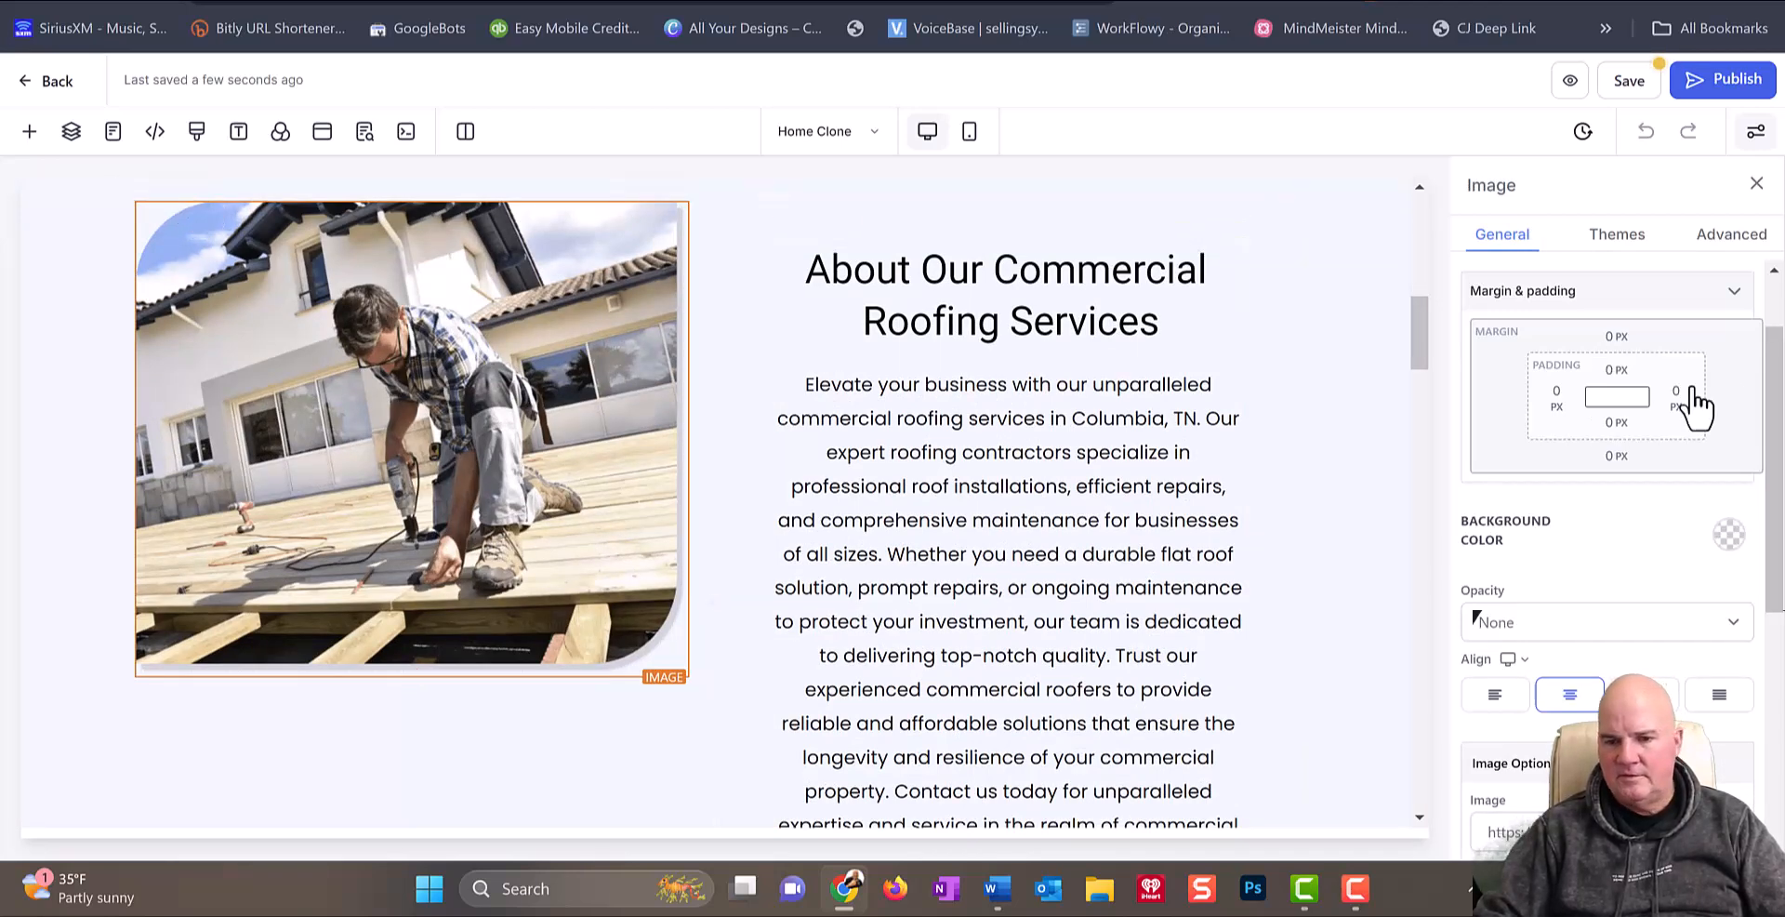
pyautogui.scroll(-5, 1731, 474)
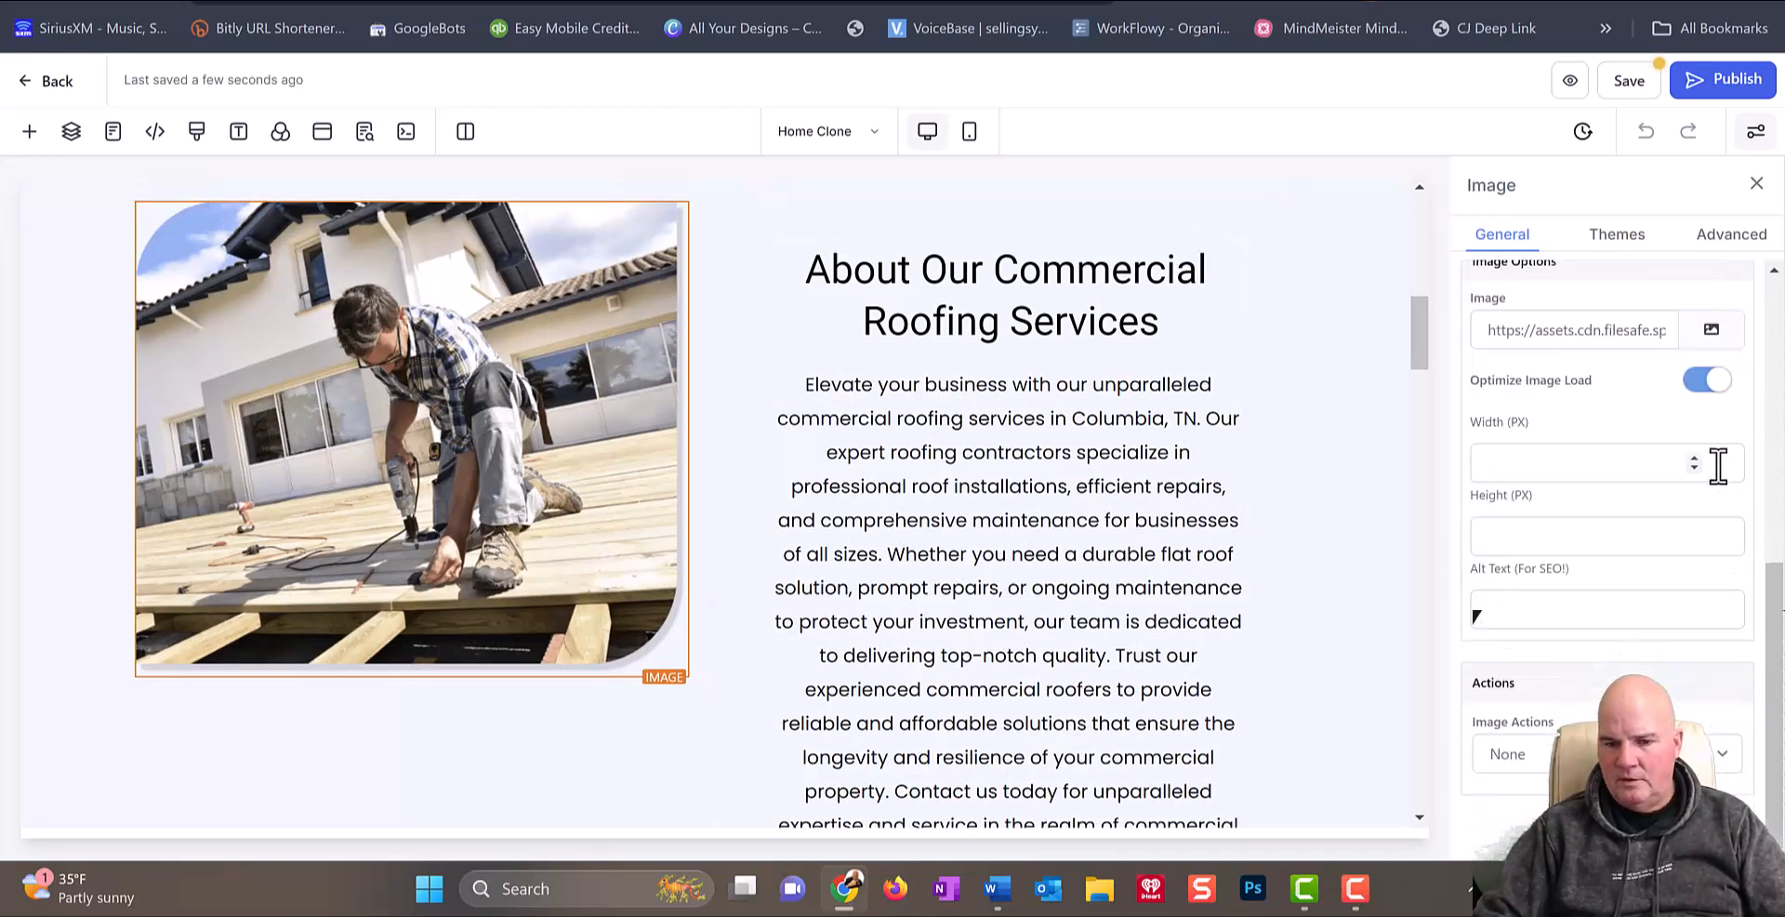
pyautogui.click(1715, 335)
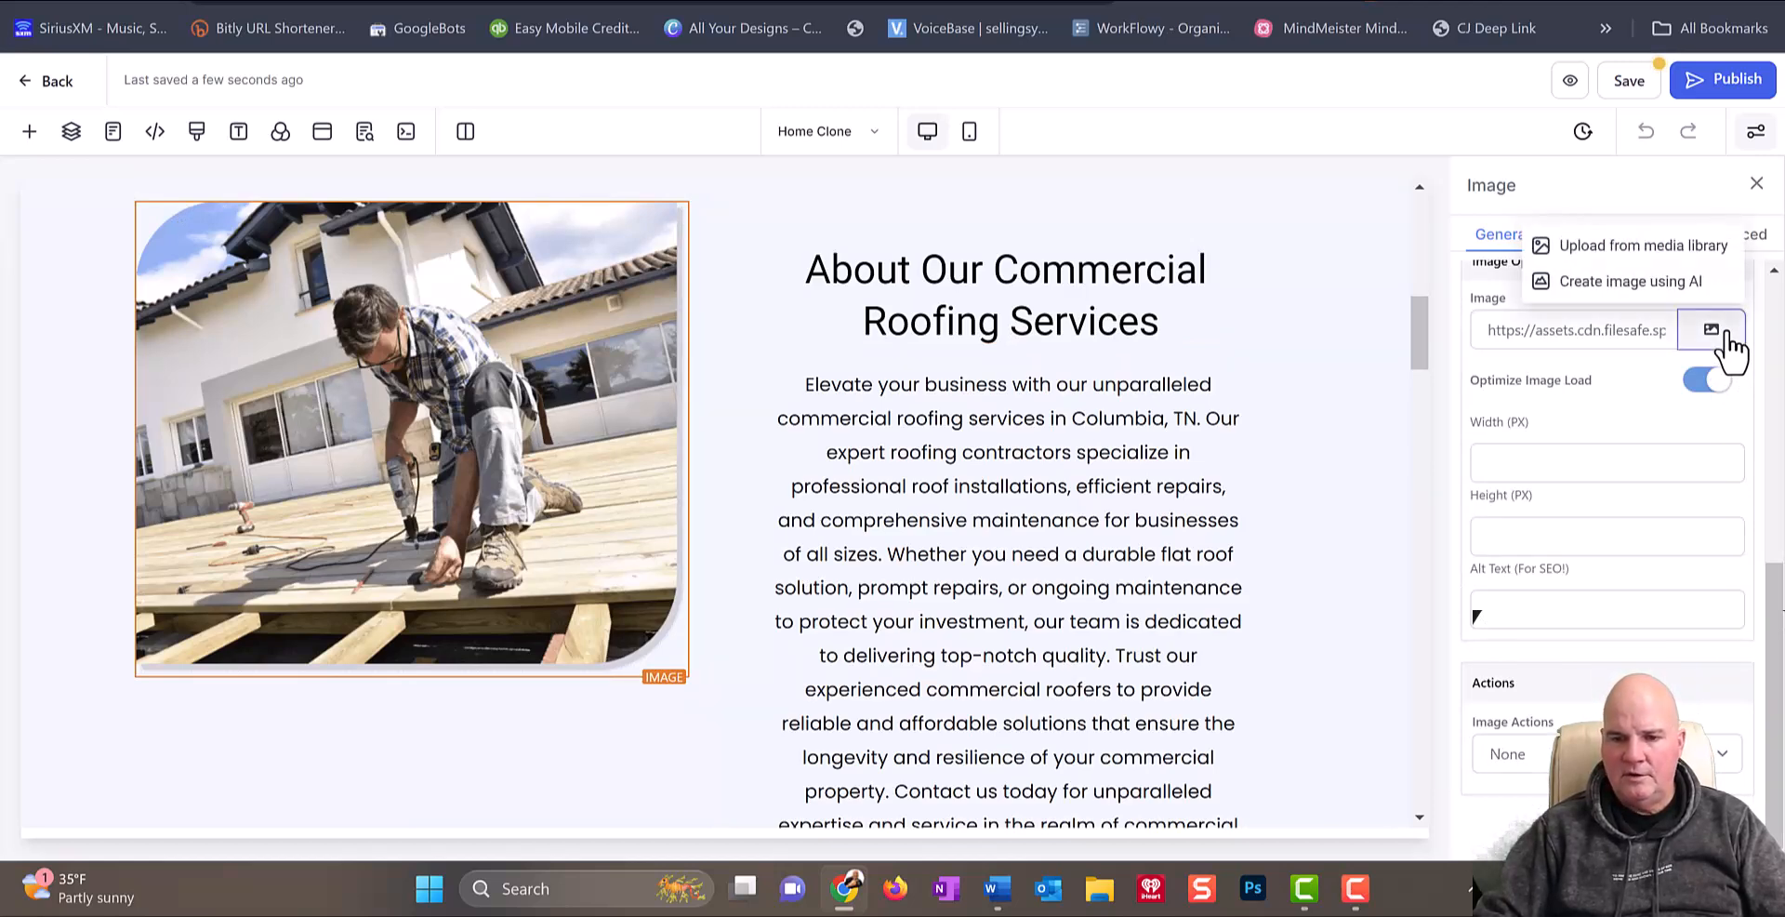
pyautogui.click(1673, 251)
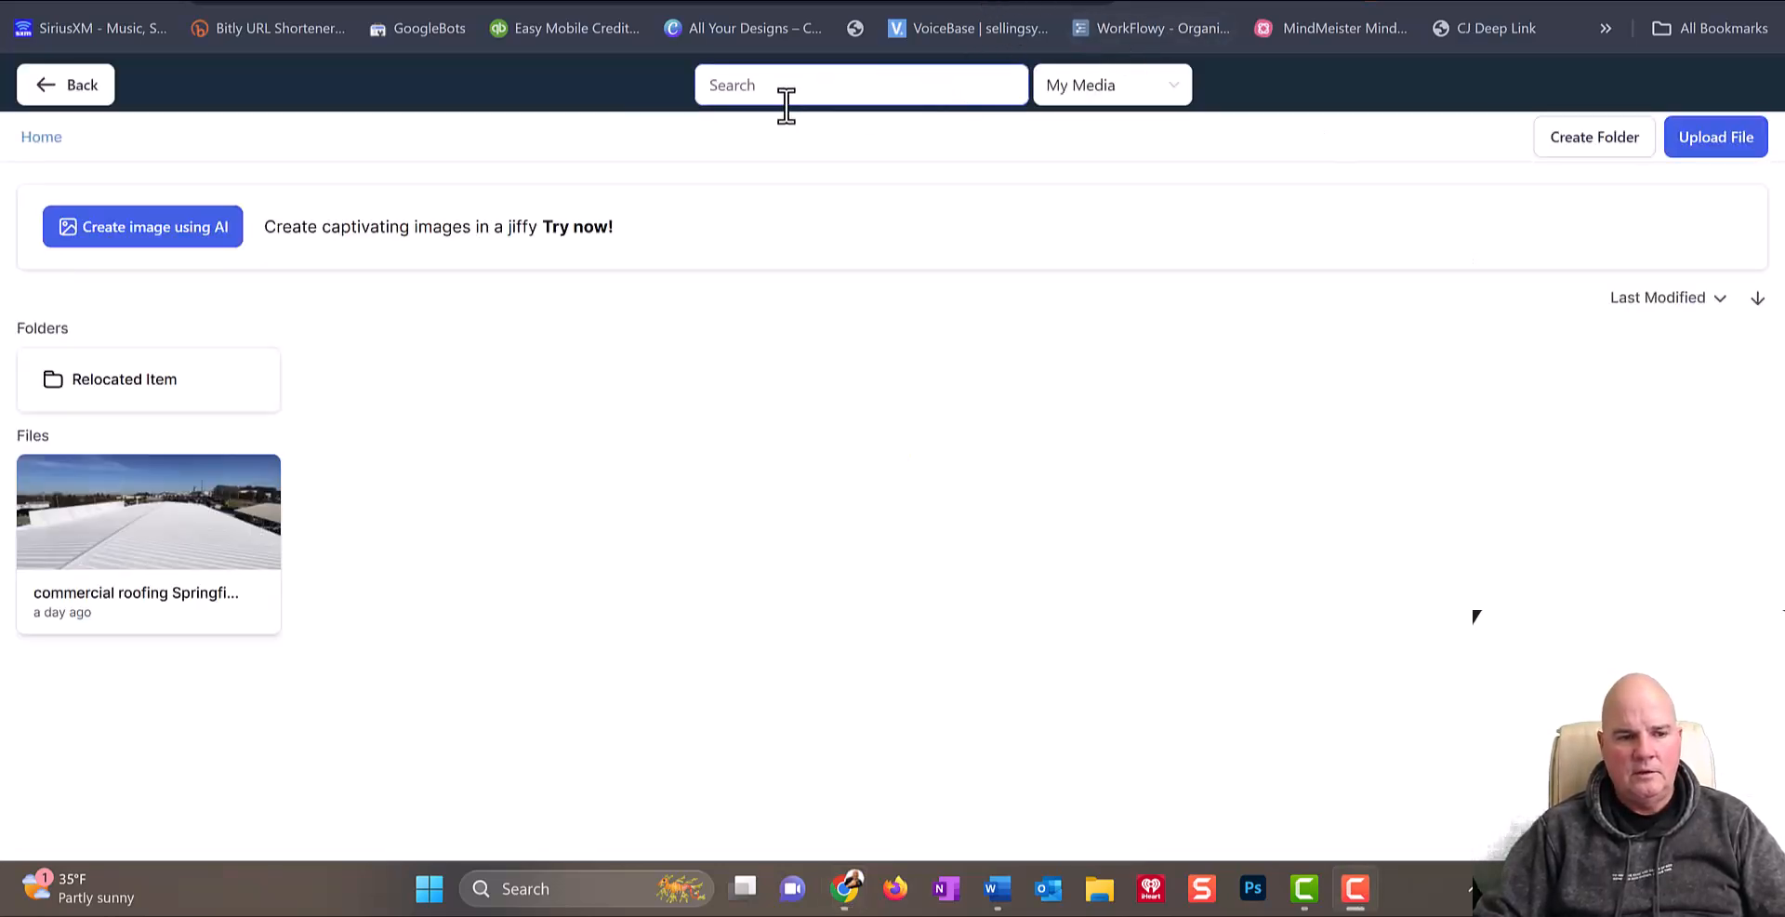
# Step: Search Pixabay for "roofing" and look through the images for a suitable photo
pyautogui.click(1143, 105)
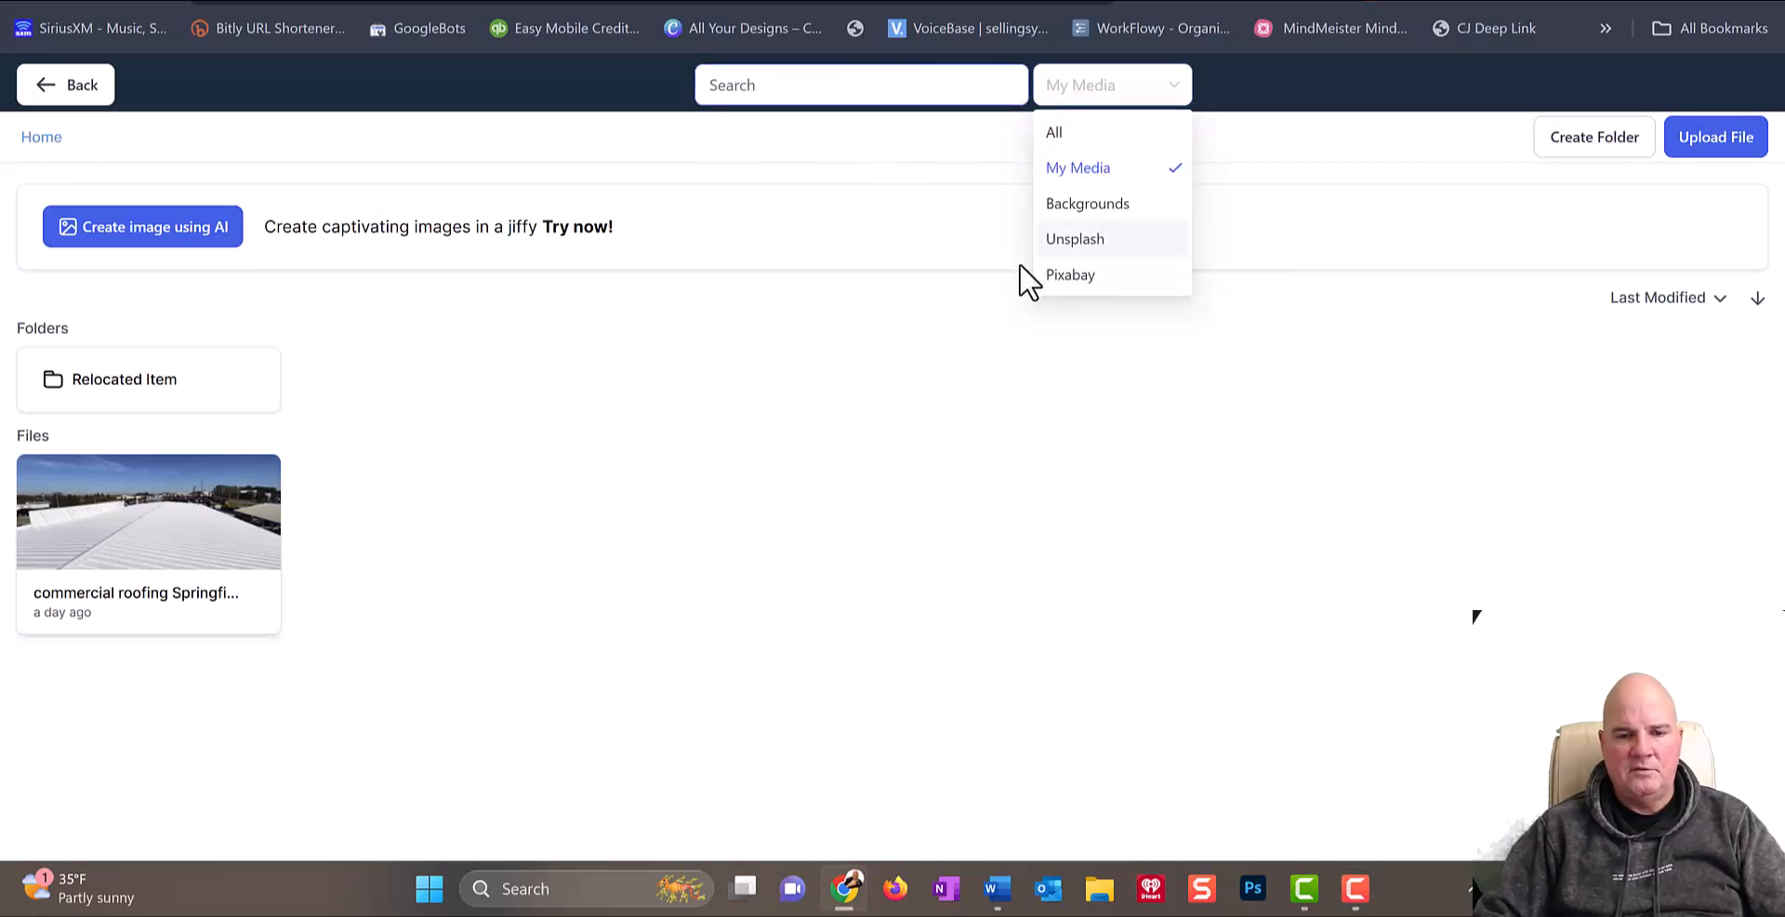
pyautogui.click(1072, 276)
pyautogui.click(947, 92)
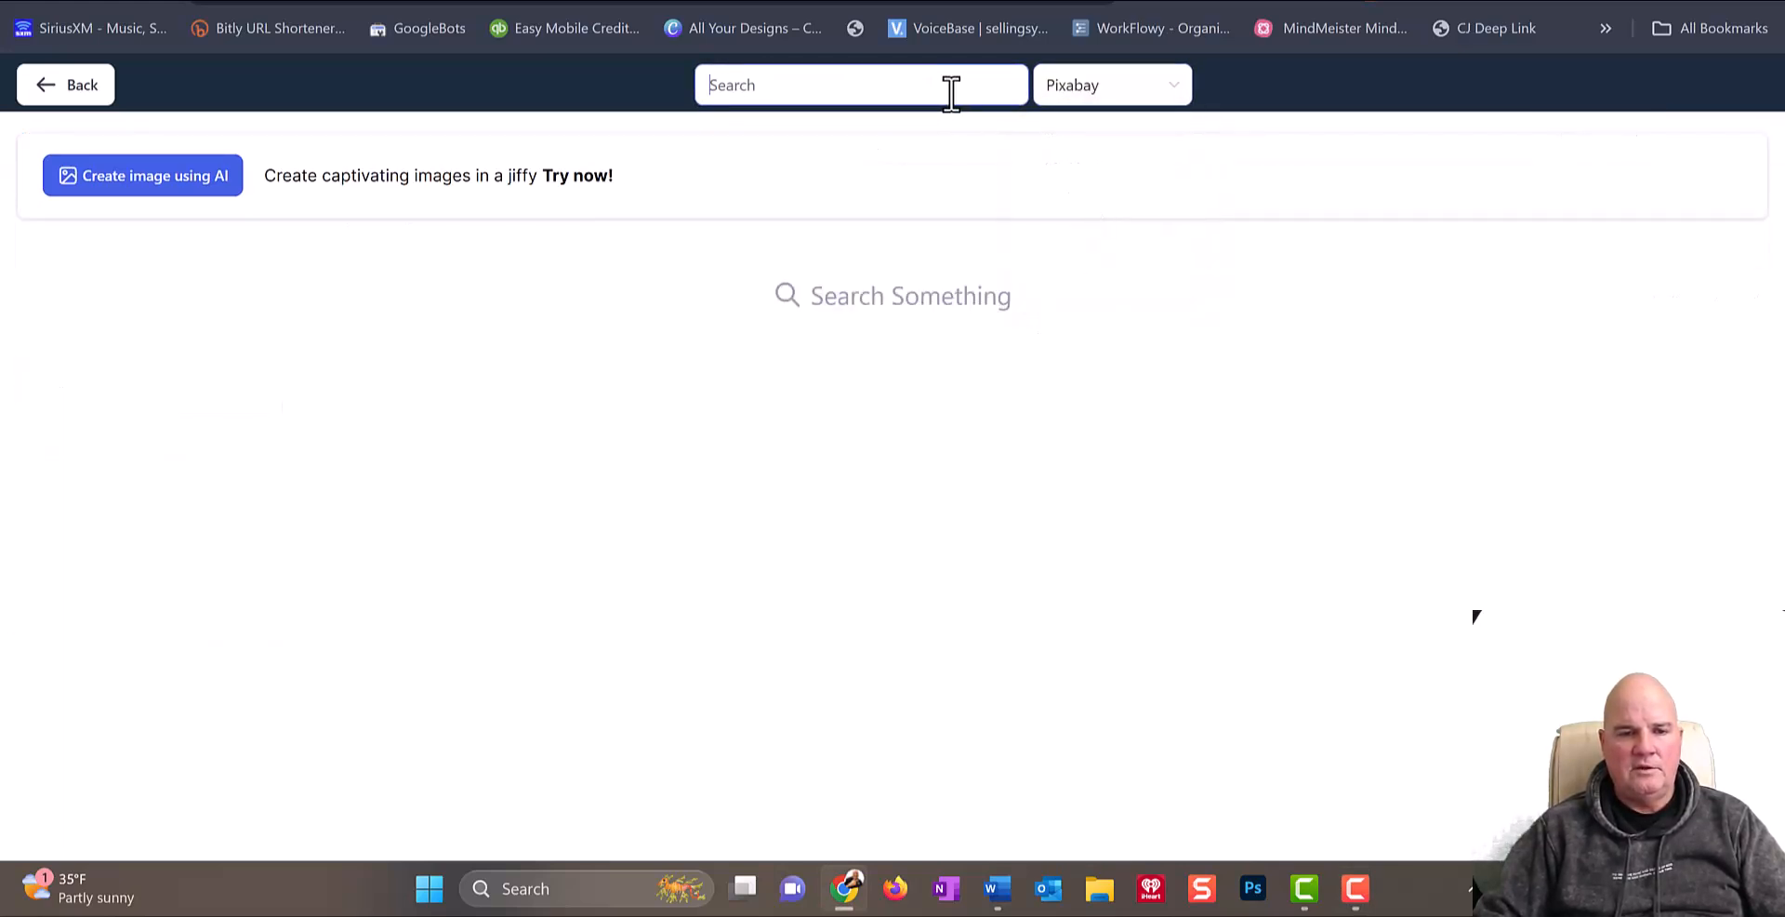
pyautogui.write('roofing')
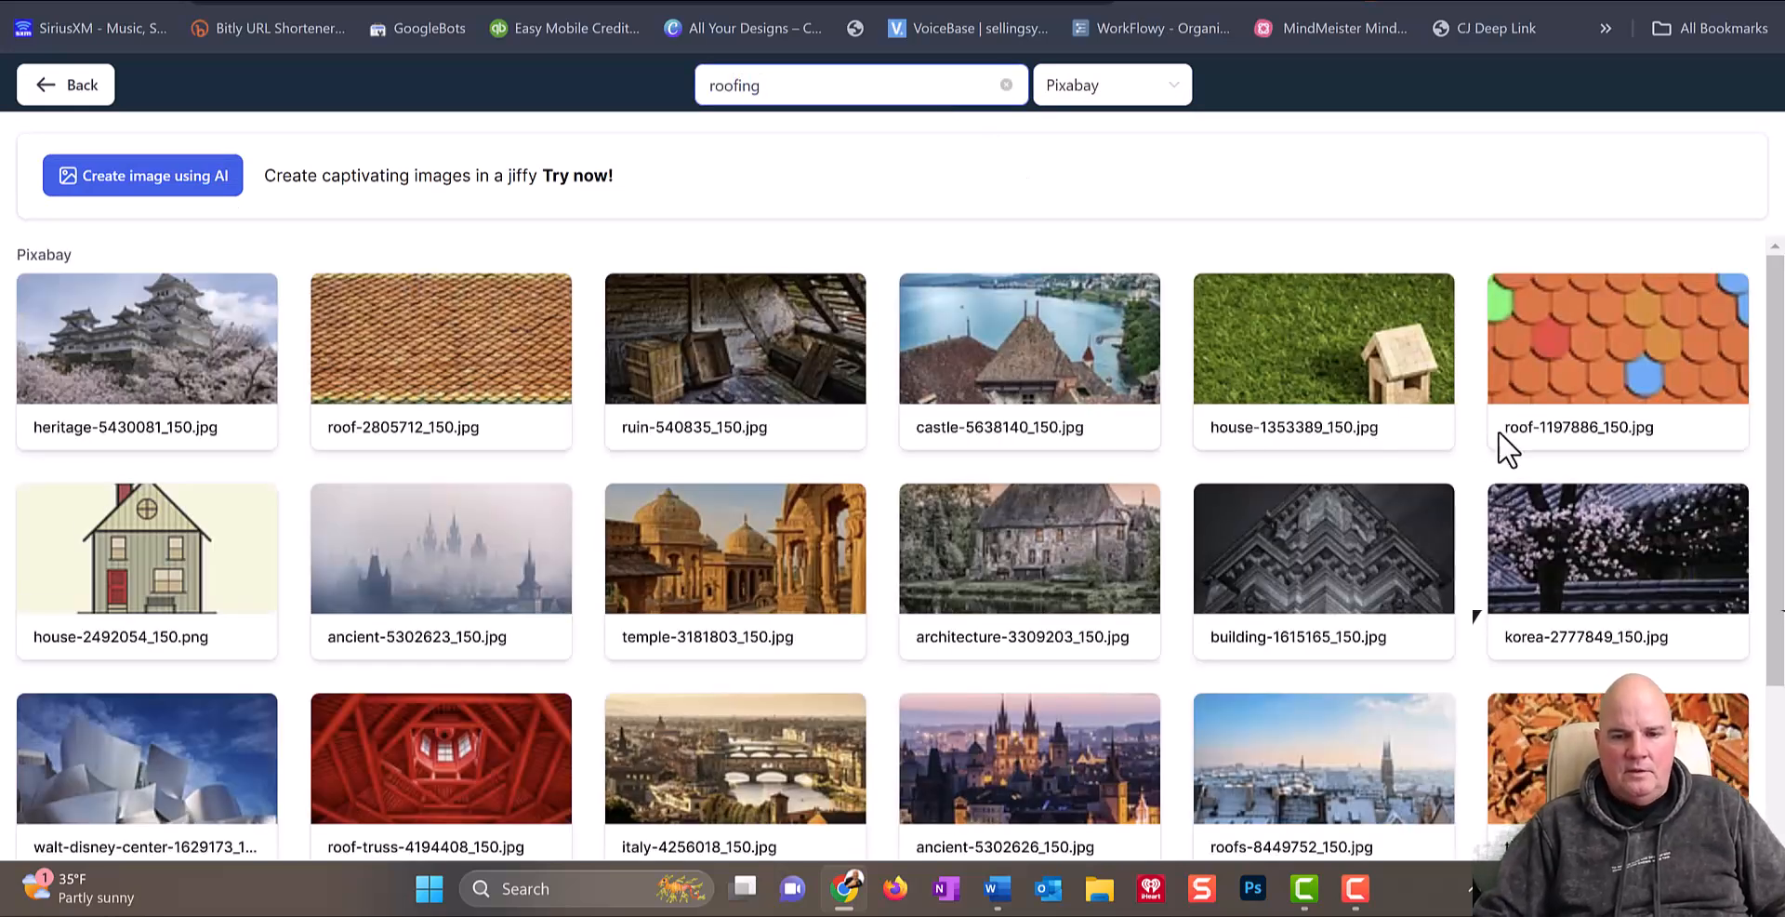
pyautogui.scroll(-5, 1506, 556)
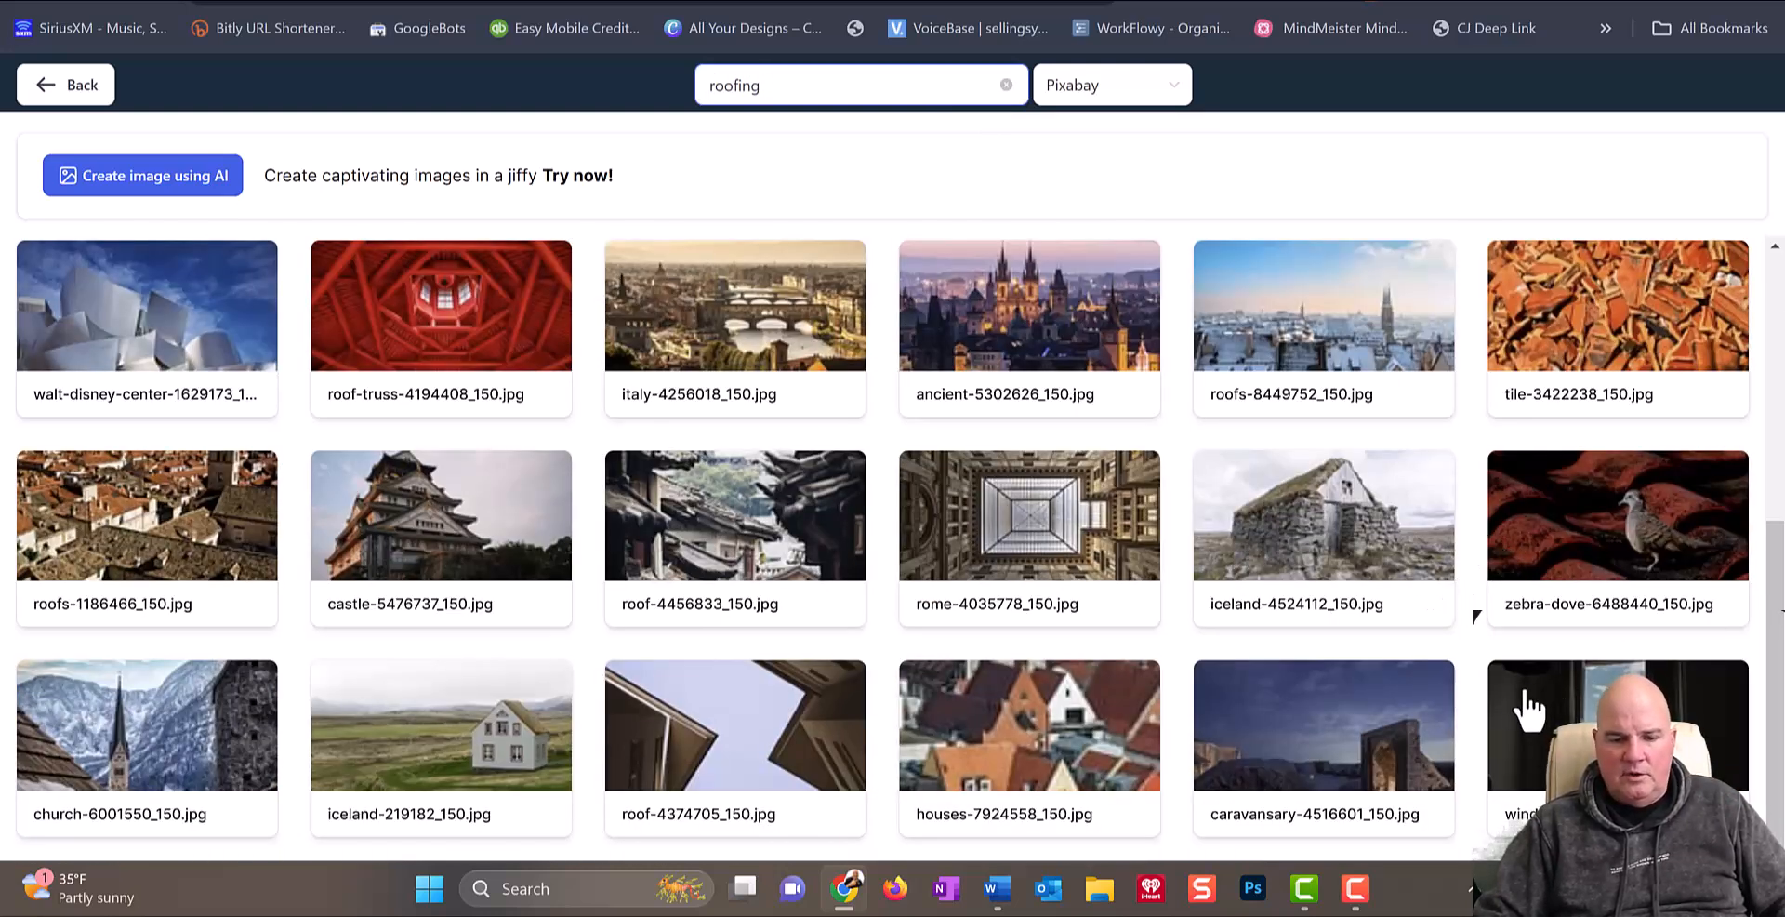
pyautogui.hotkey('ctrl', '-')
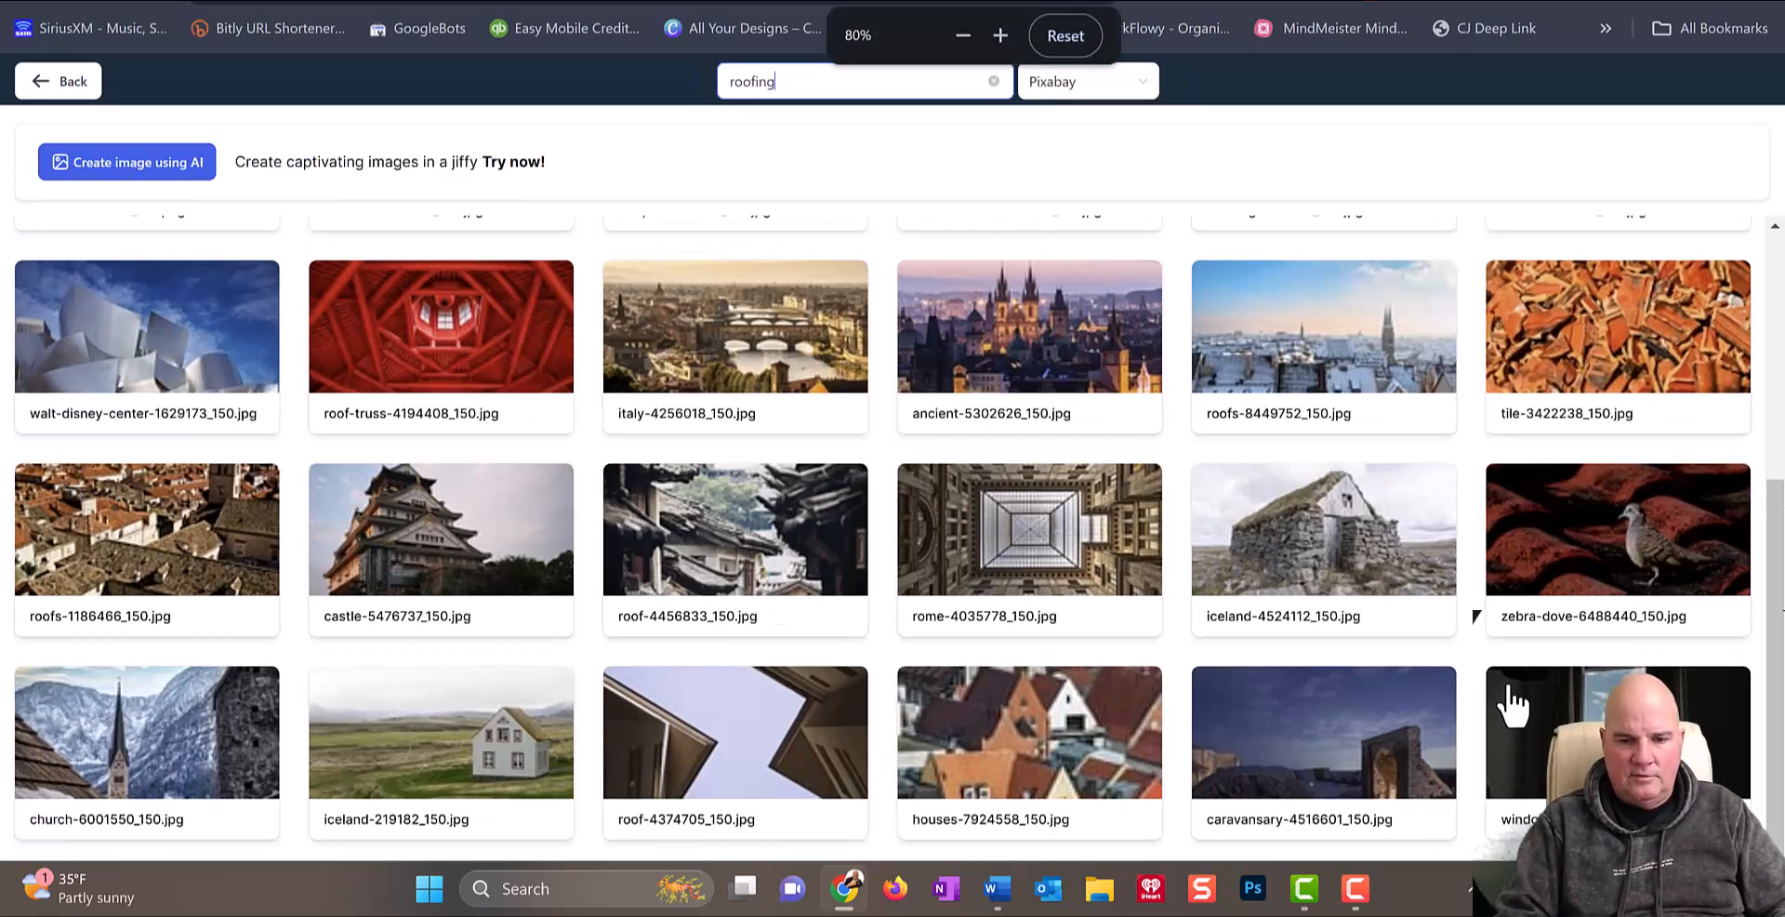
pyautogui.hotkey('ctrl', '-')
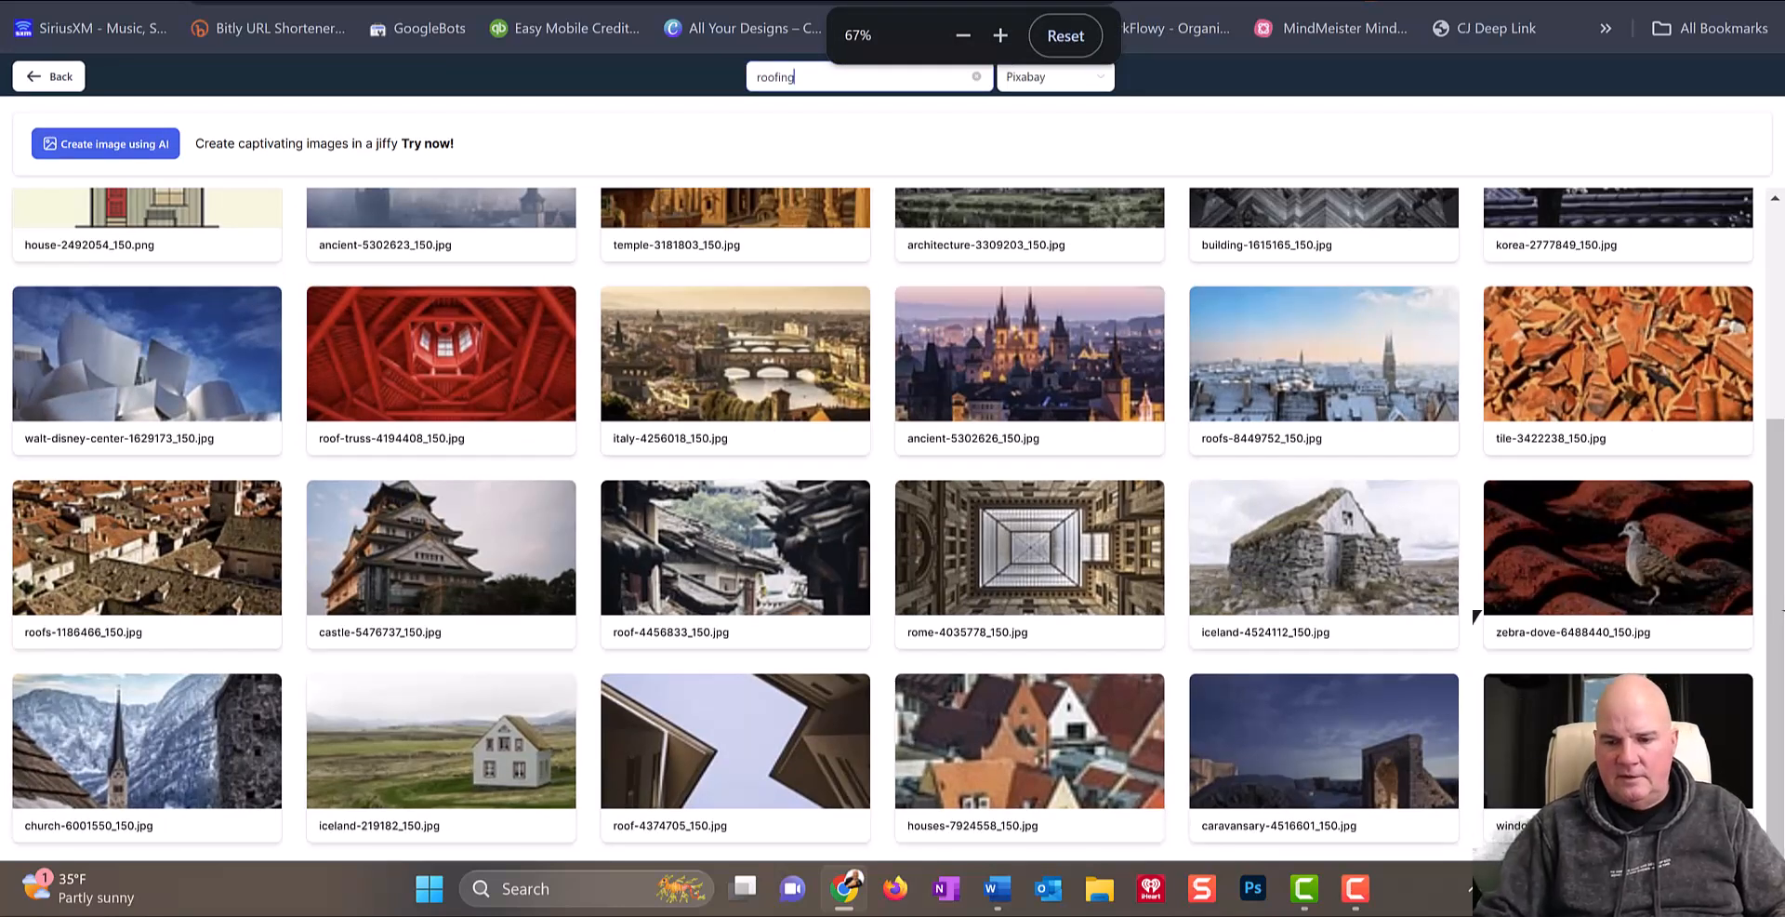
pyautogui.scroll(5, 717, 239)
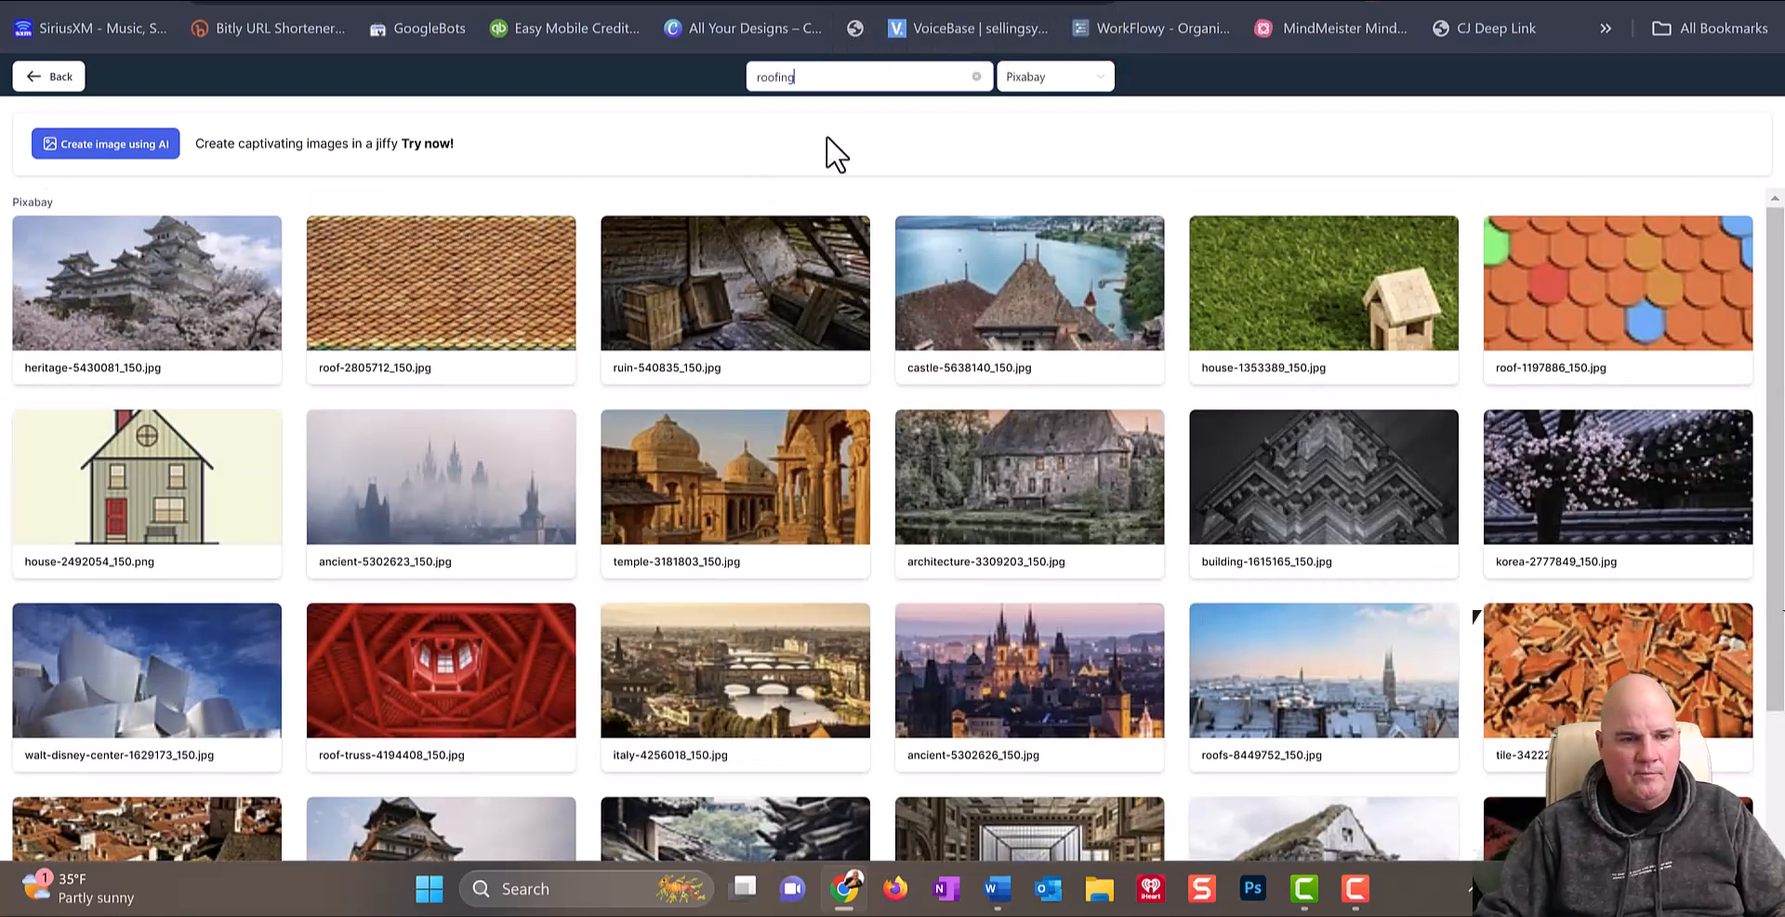
# Step: Switch the image source to Unsplash for the same "roofing" search
pyautogui.click(1102, 80)
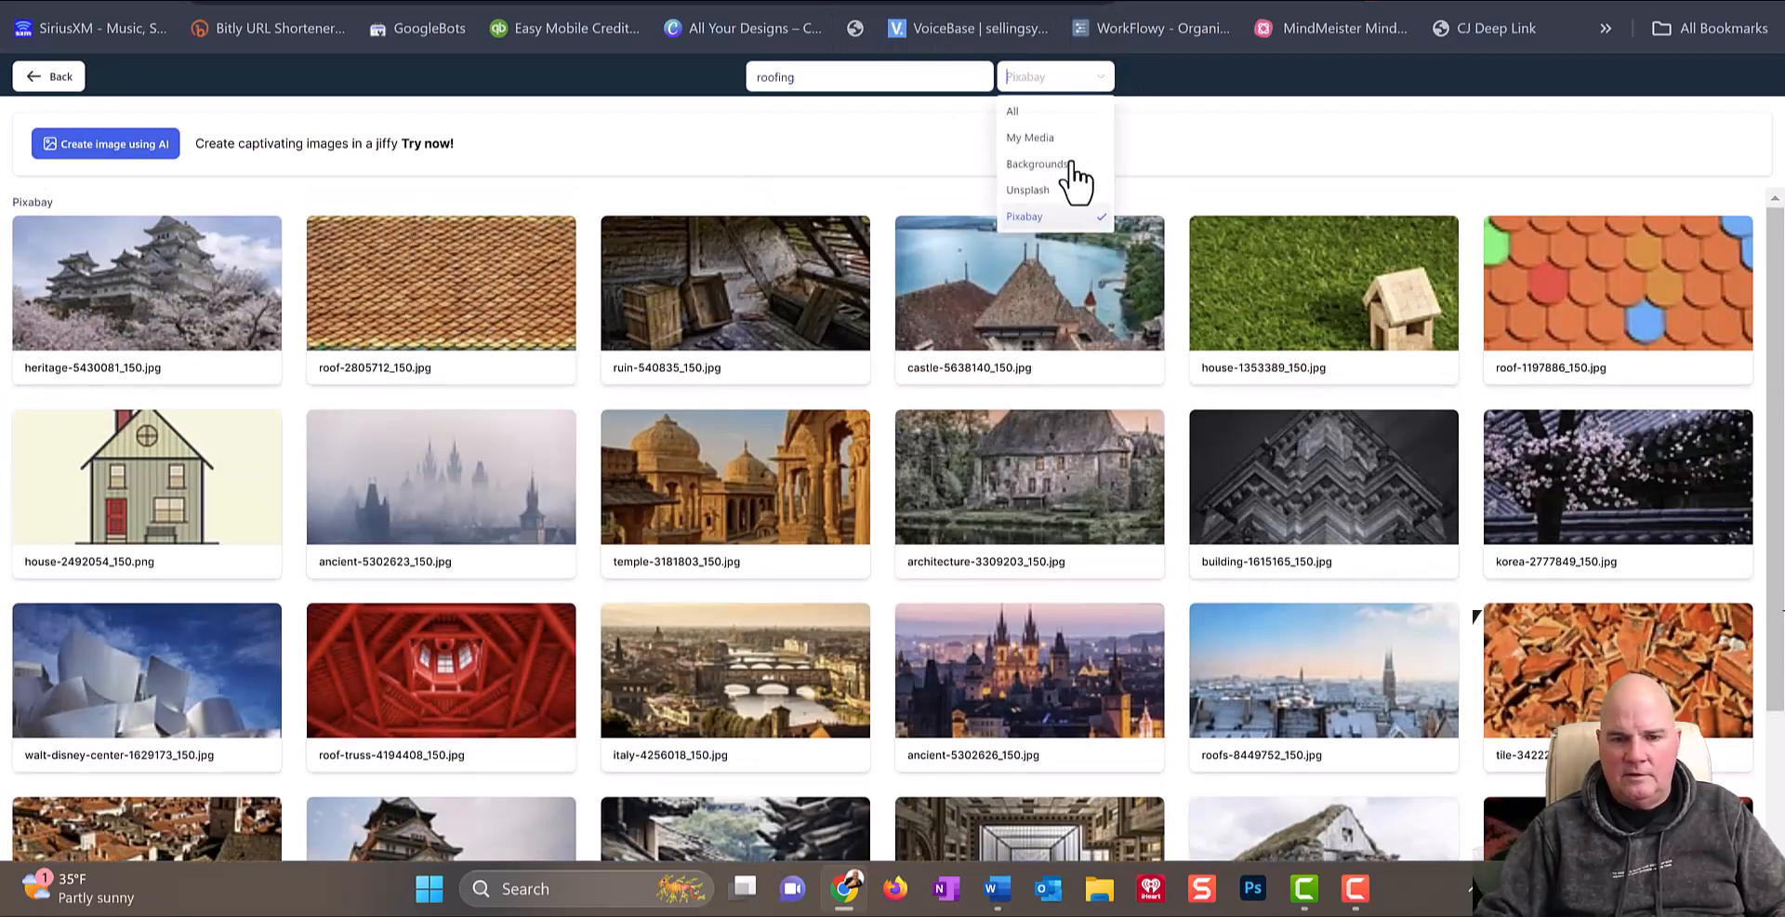
pyautogui.click(1057, 192)
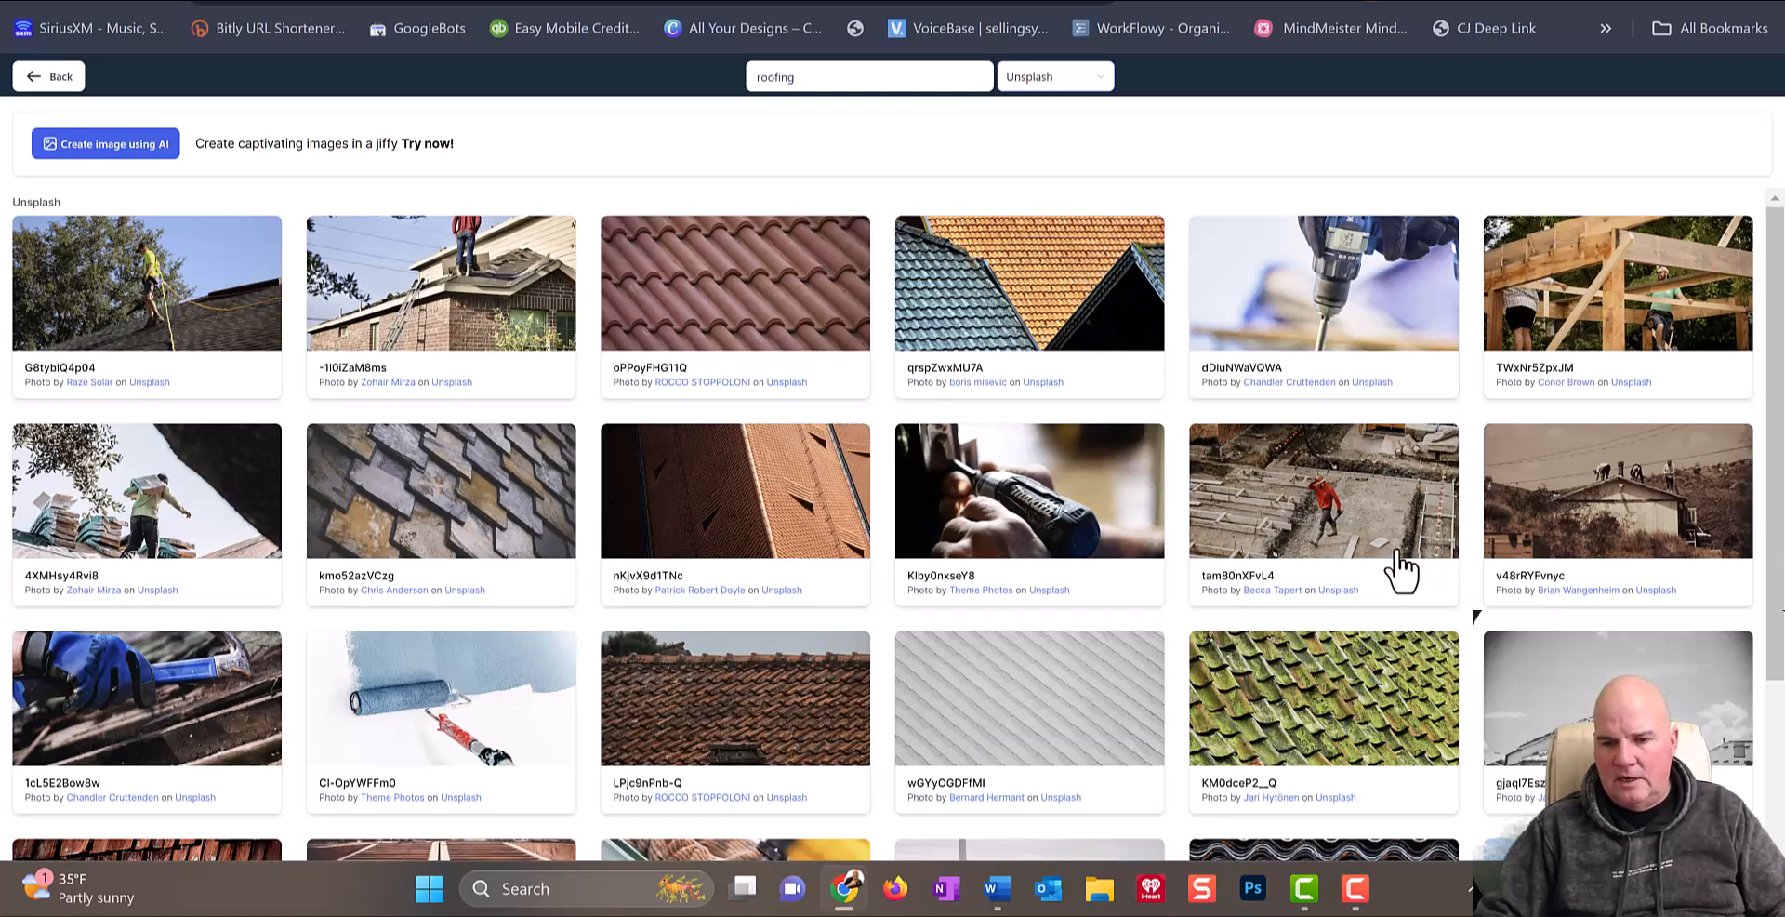
# Step: Replace the photo beside About Our Commercial Roofing Services with the Unsplash image of a gloved hand using a power drill
pyautogui.click(1350, 290)
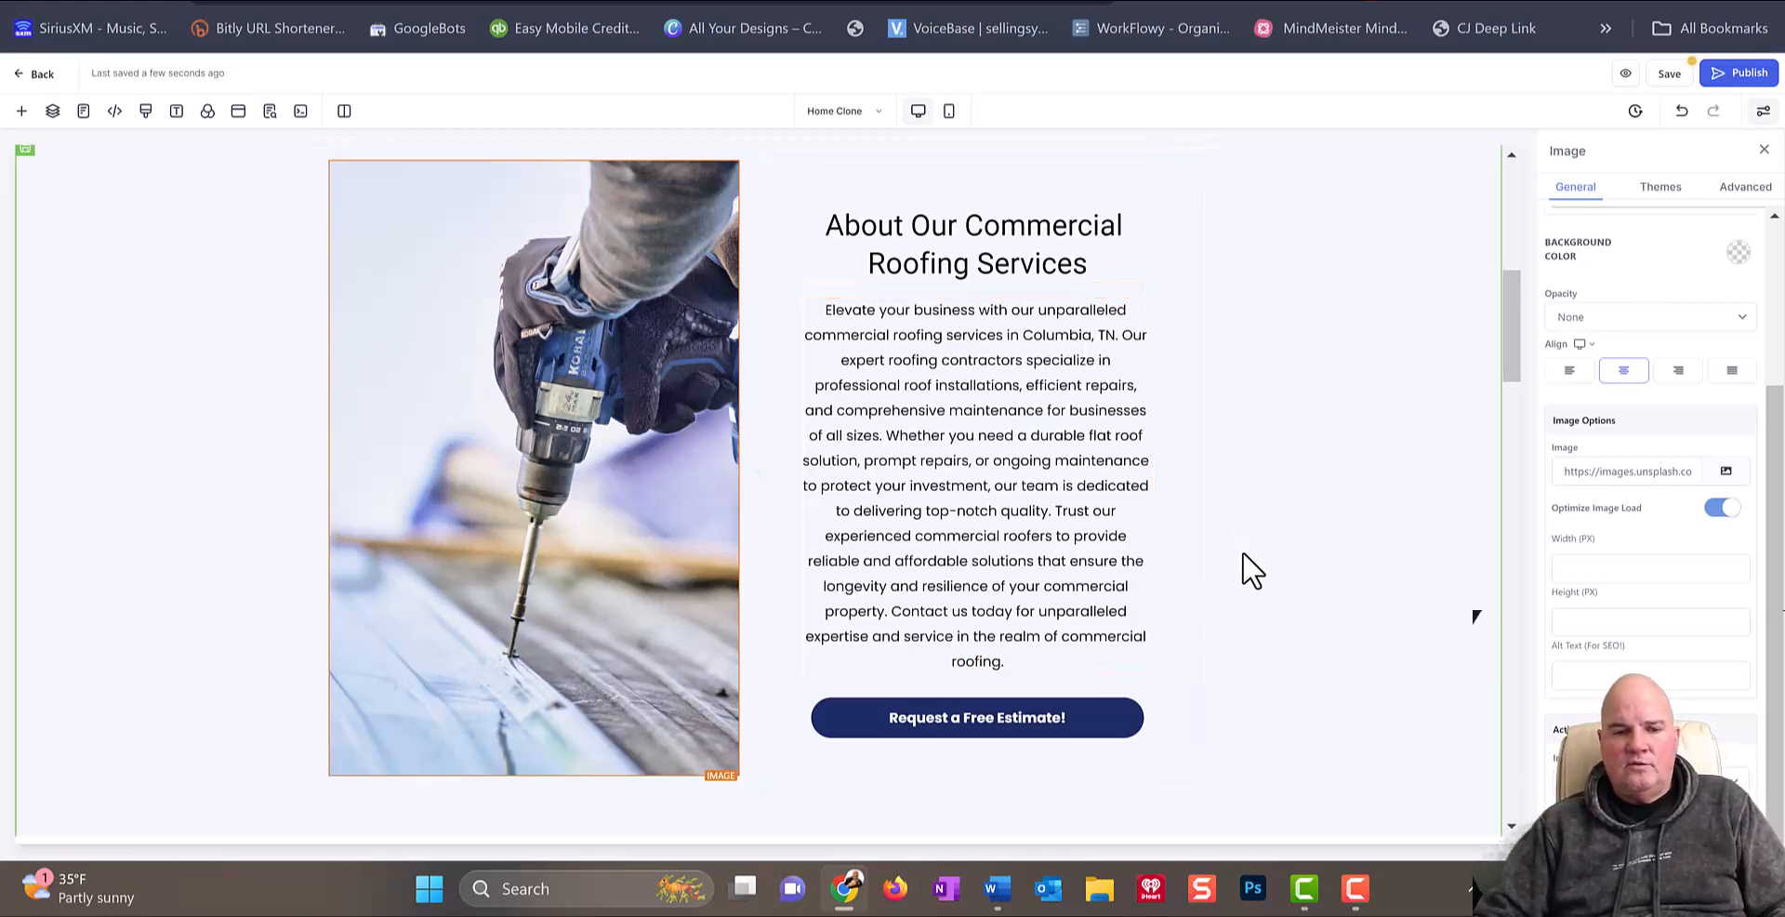
pyautogui.scroll(7, 1250, 569)
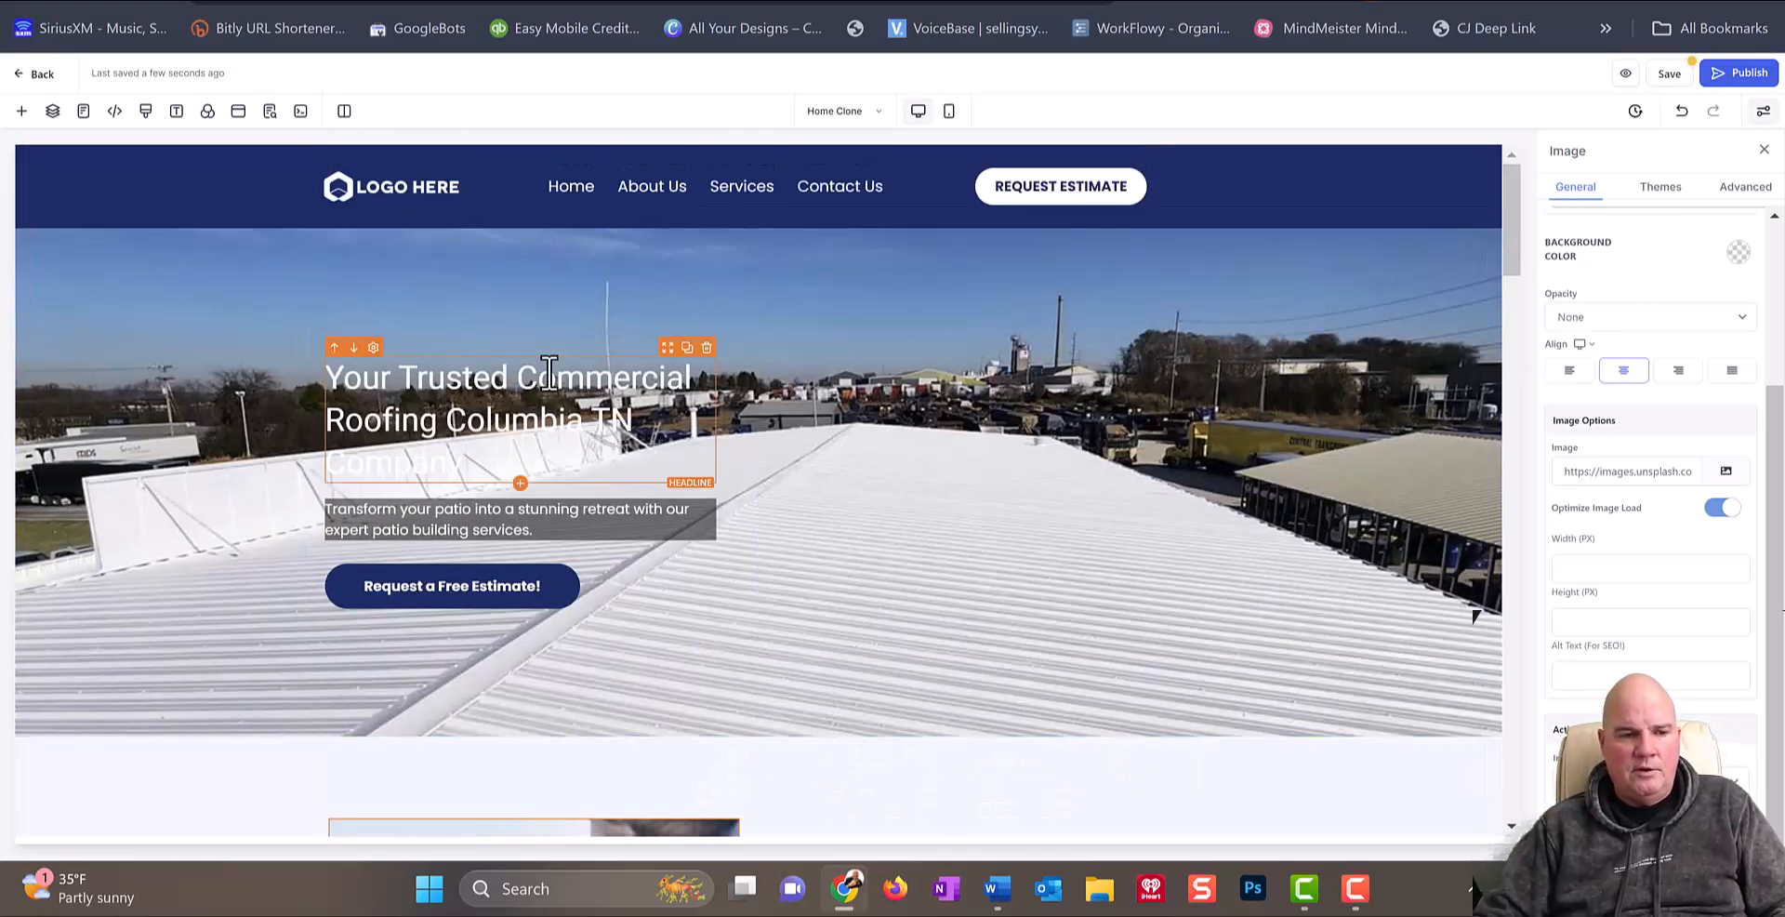
pyautogui.scroll(-7, 1196, 502)
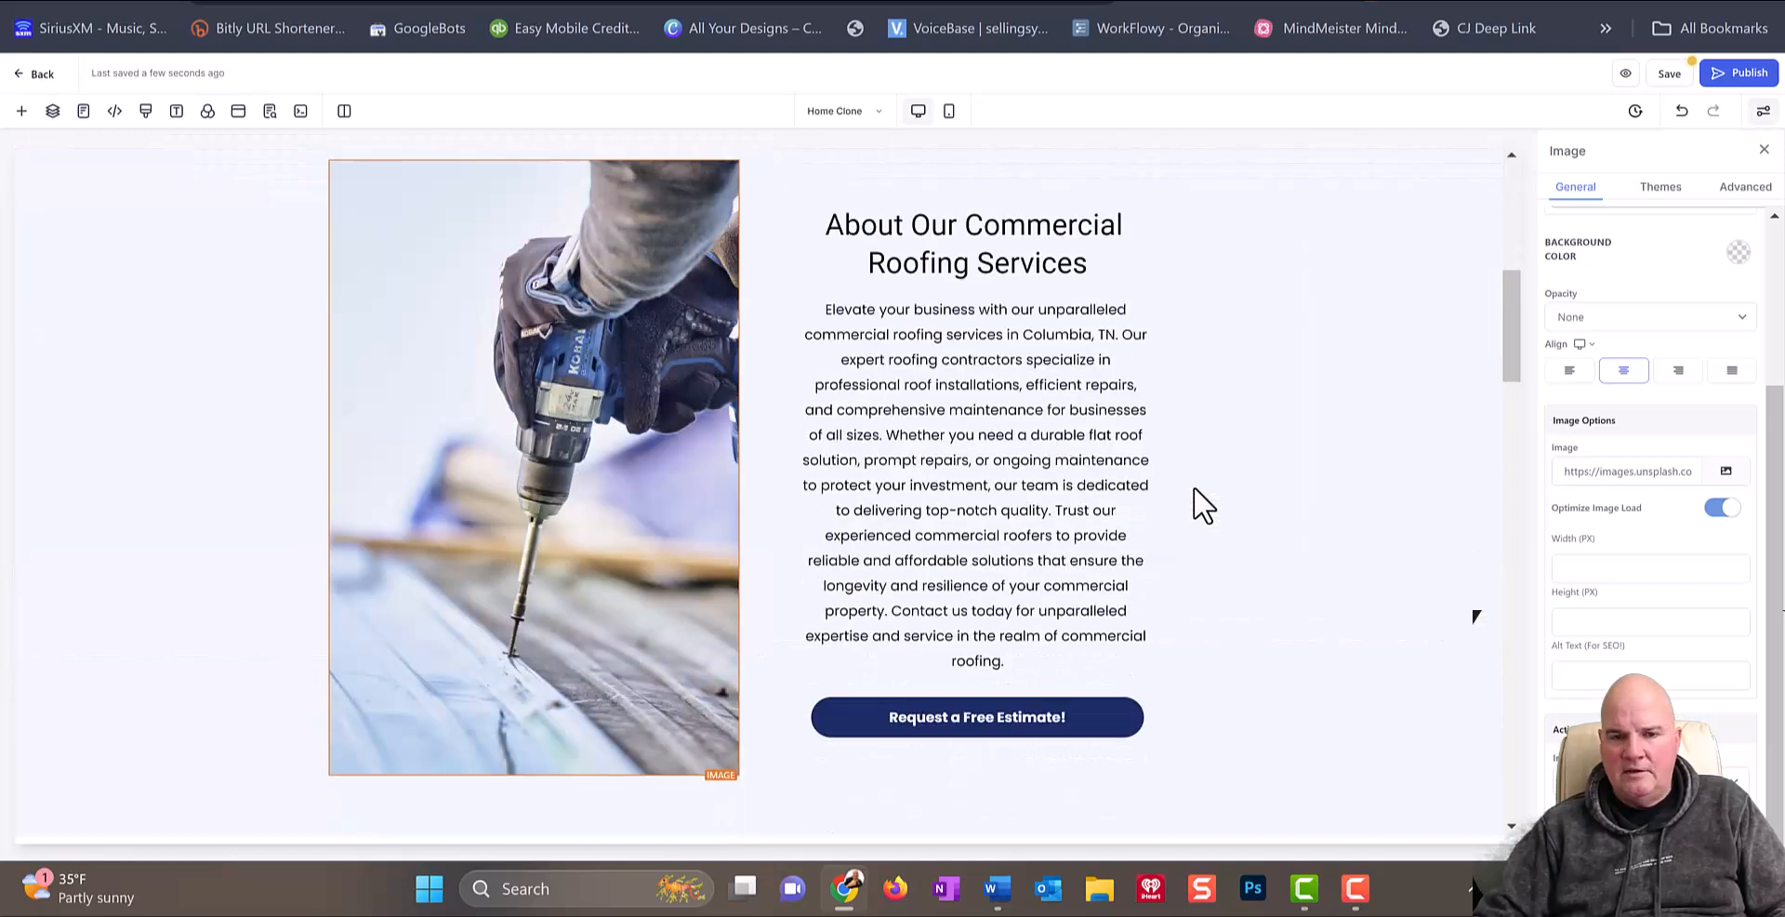
pyautogui.scroll(-5, 1214, 502)
pyautogui.scroll(5, 1214, 502)
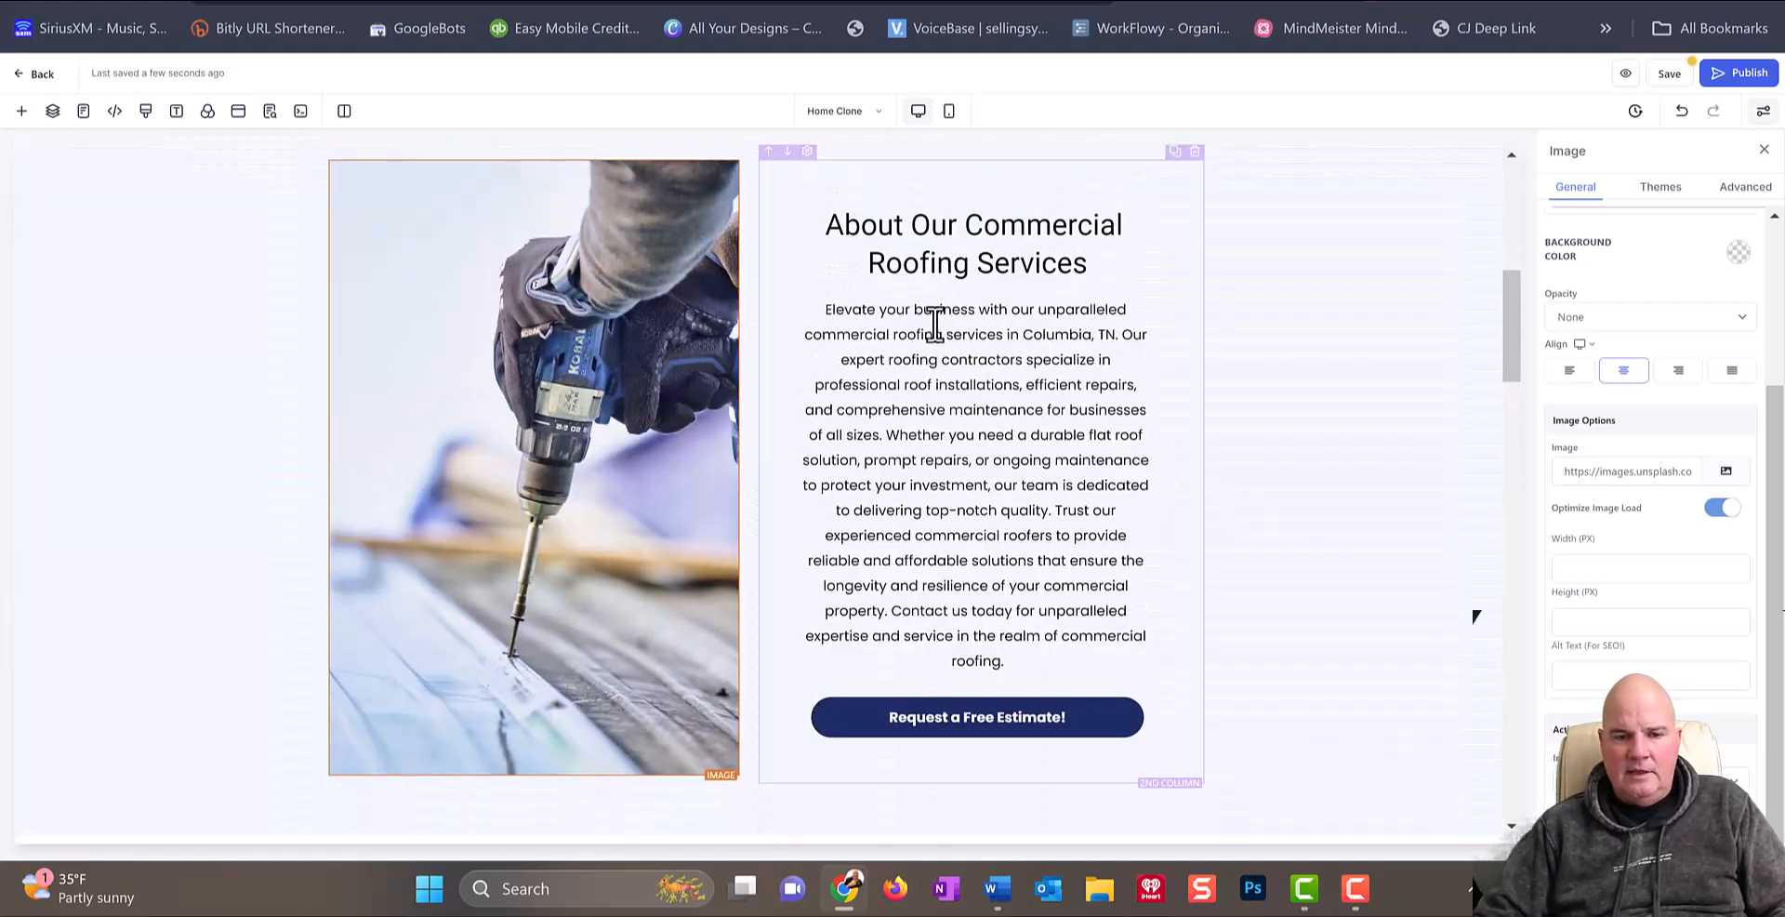
# Step: Review the Columbia, TN wording in the about paragraph and the patio service sections below it, with the page enlarged to 80%
pyautogui.moveTo(1115, 335); pyautogui.dragTo(944, 337)
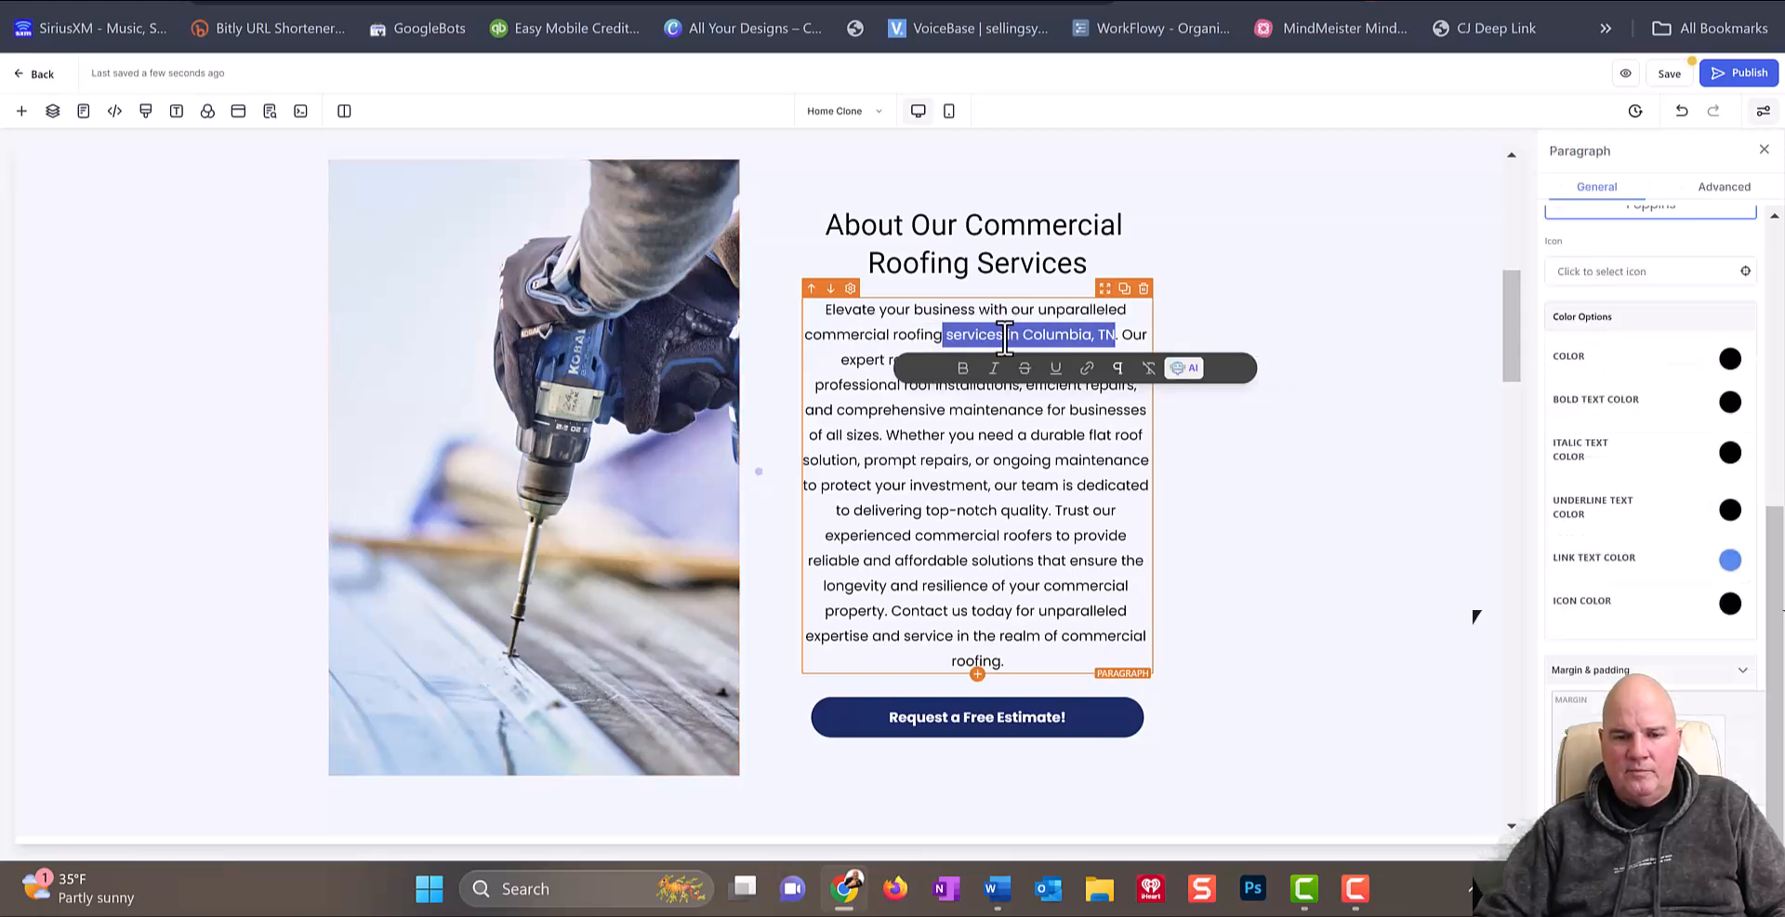
pyautogui.click(1012, 334)
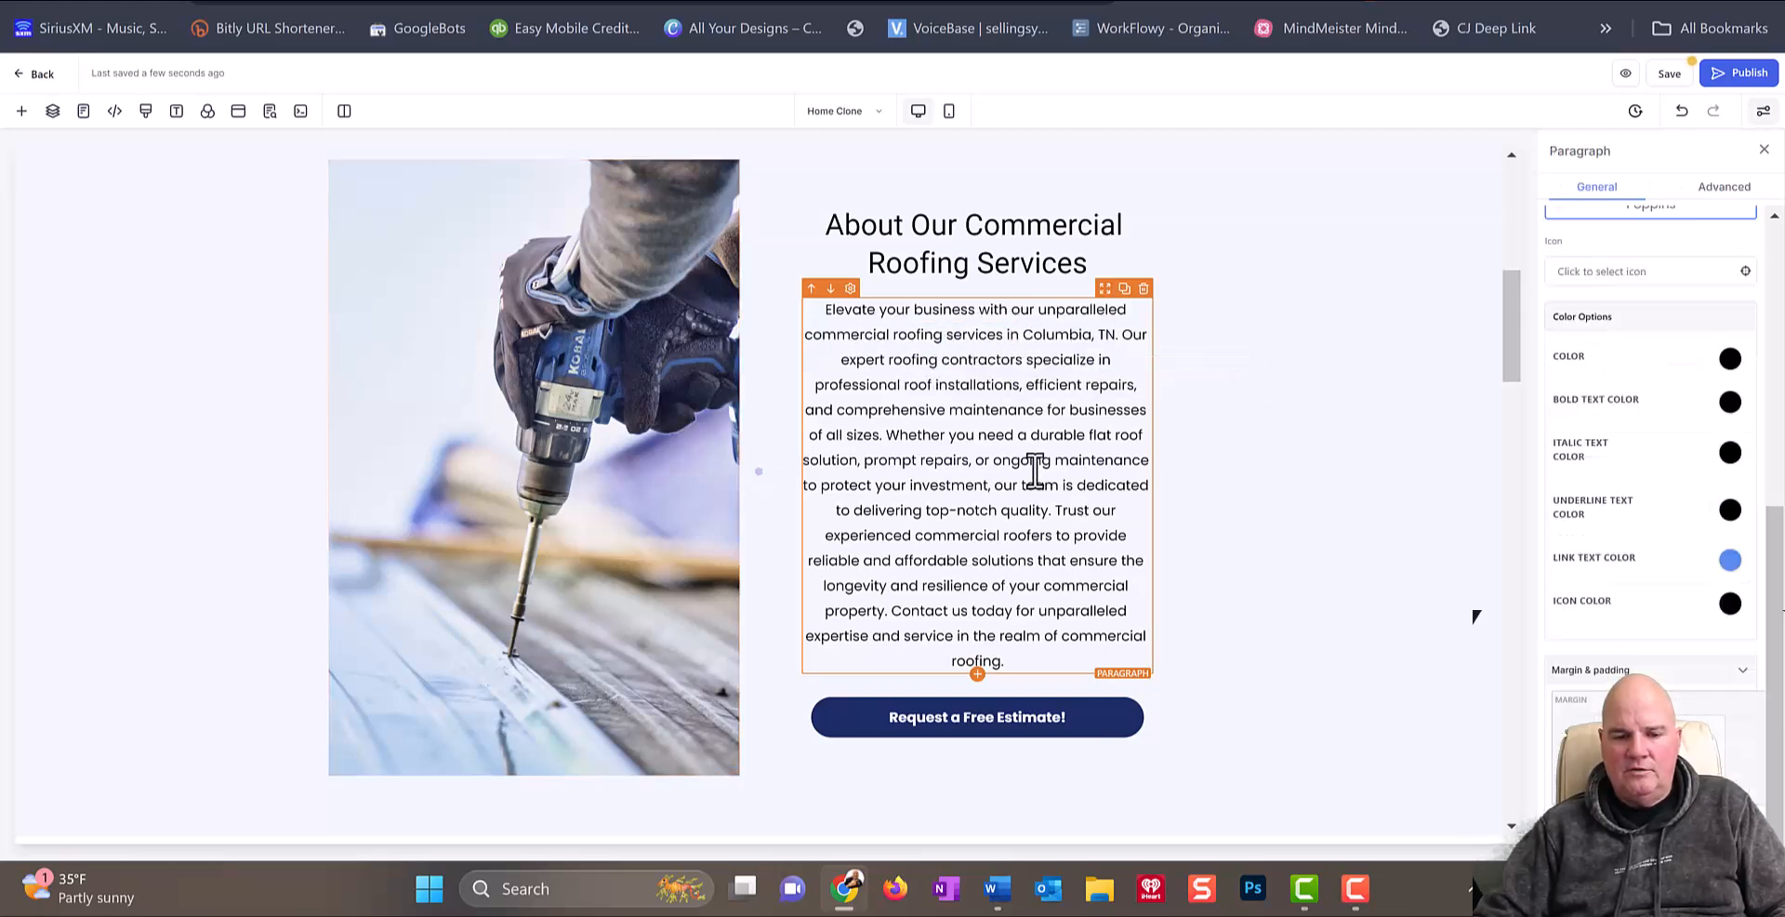
pyautogui.scroll(-7, 1263, 556)
pyautogui.scroll(7, 1268, 555)
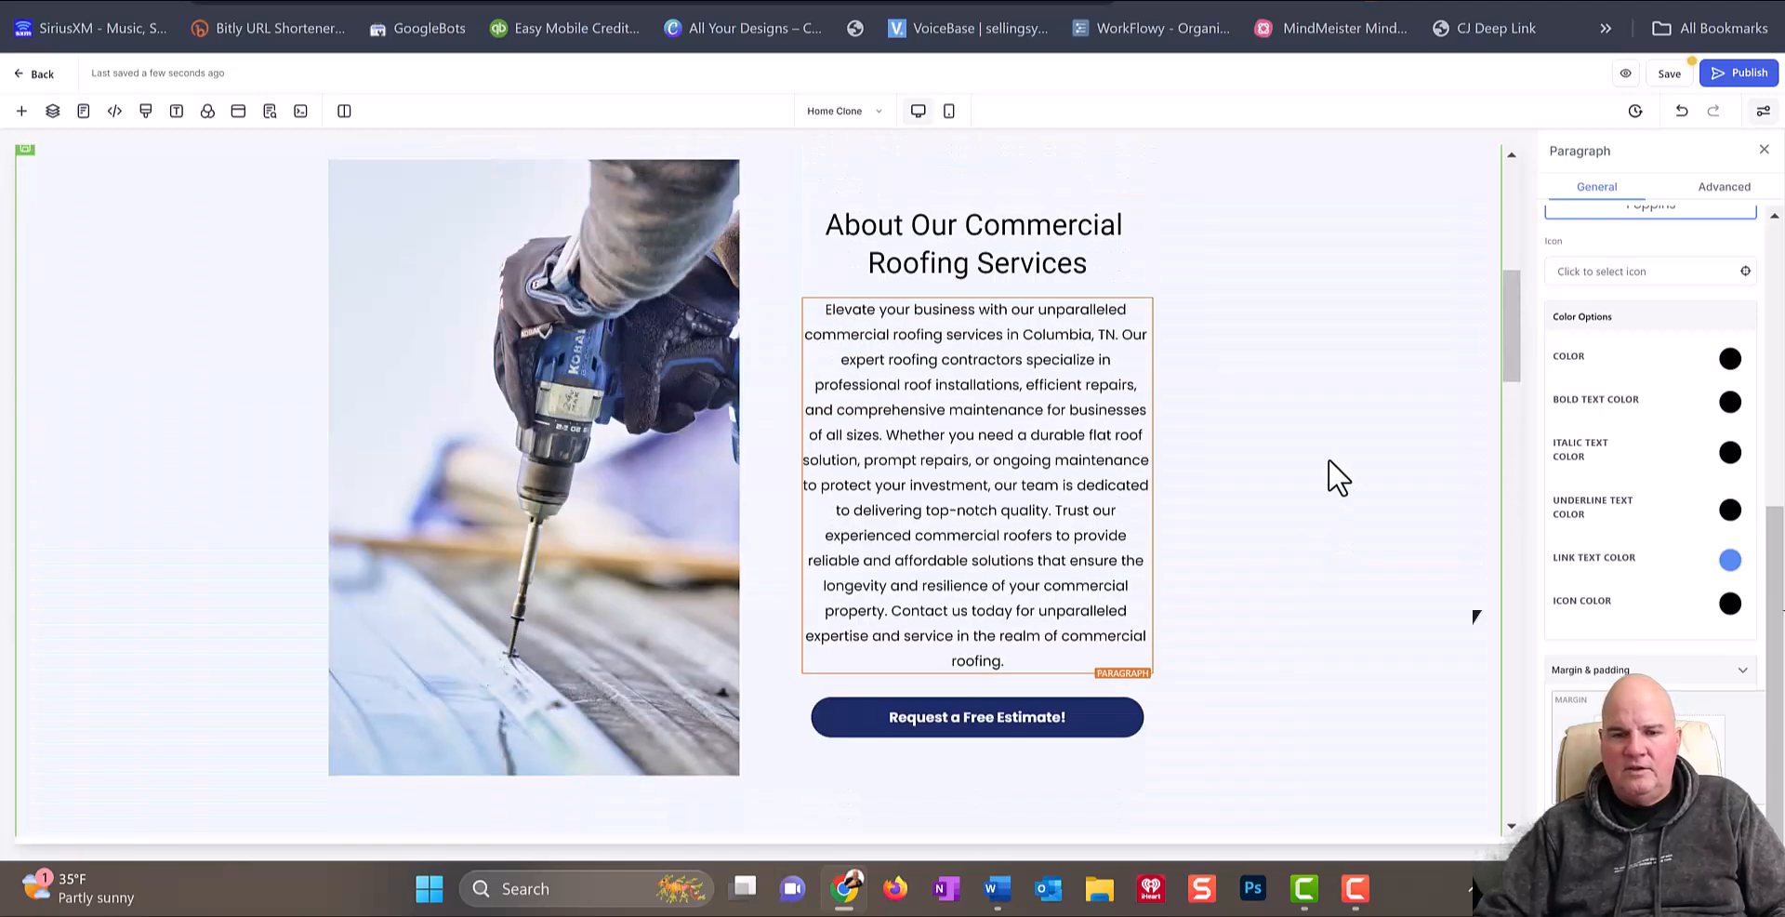
pyautogui.hotkey('ctrl', '+')
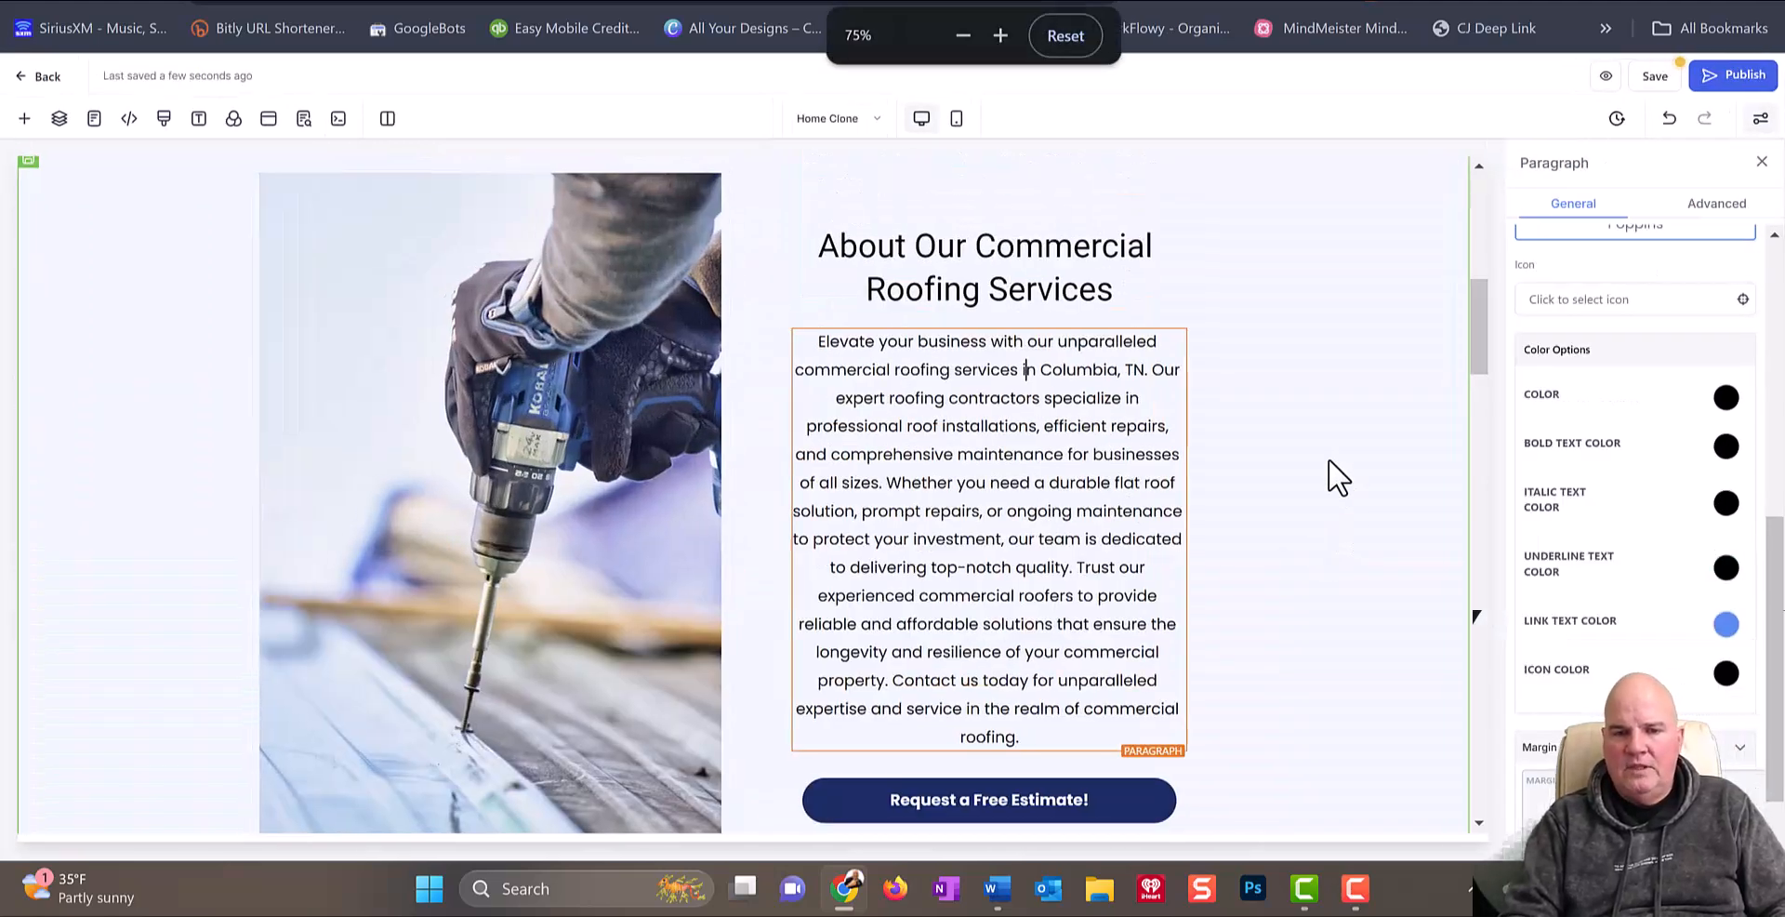
pyautogui.hotkey('ctrl', '+')
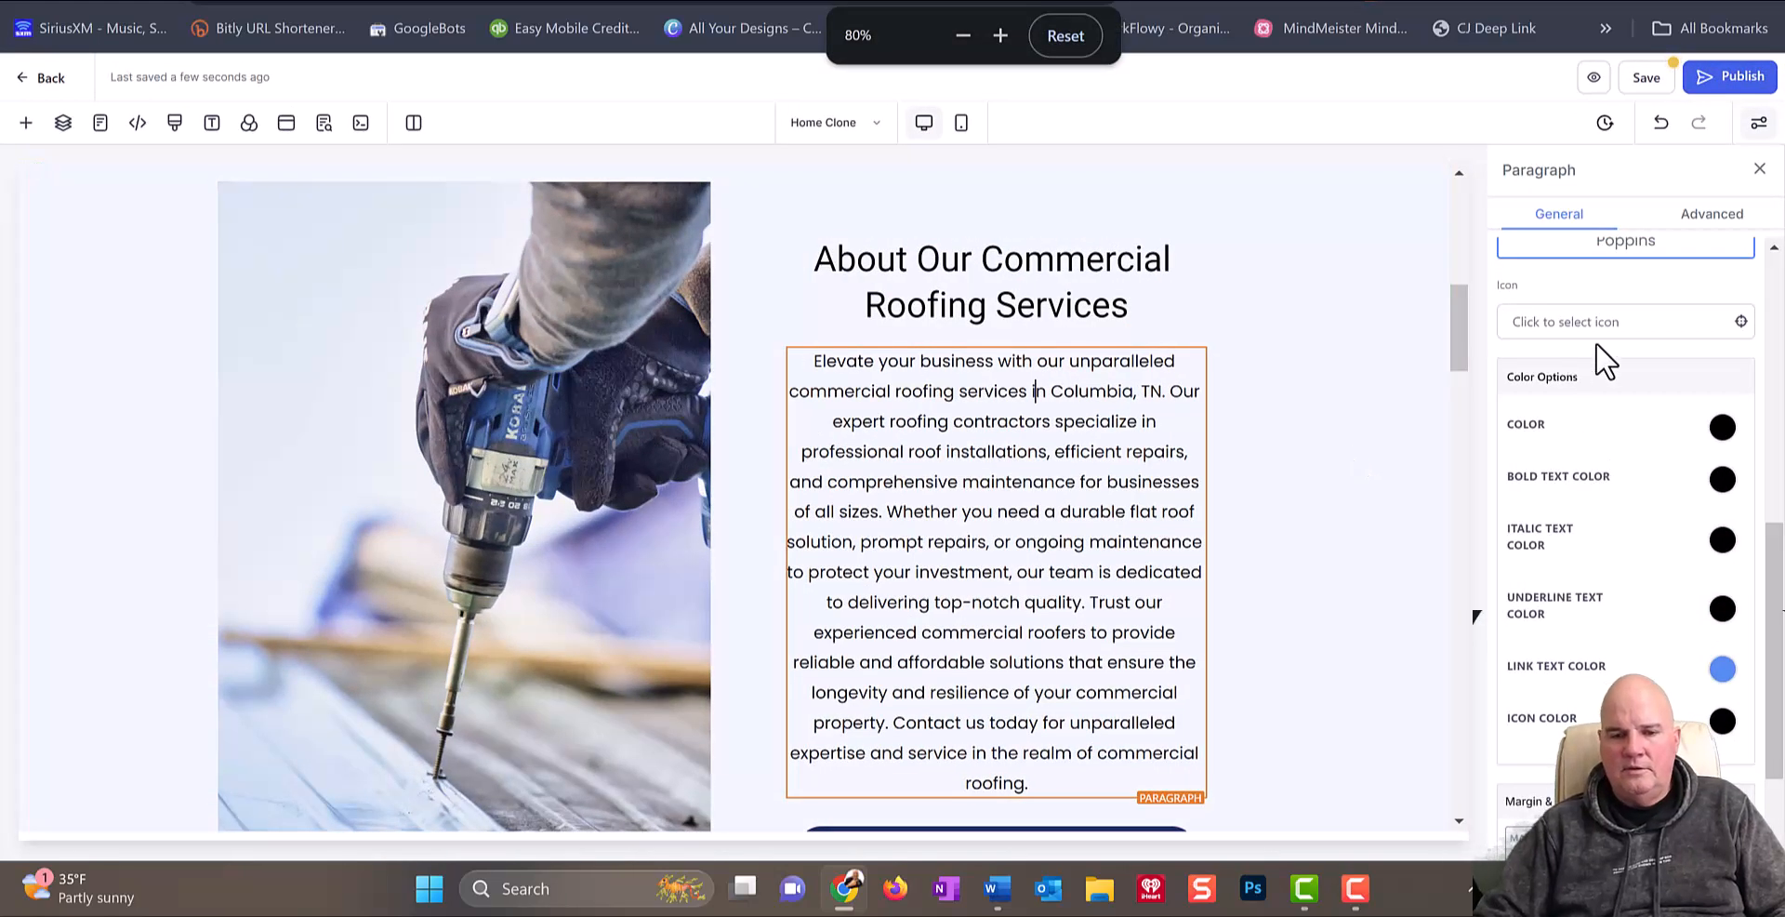
pyautogui.scroll(-5, 1459, 482)
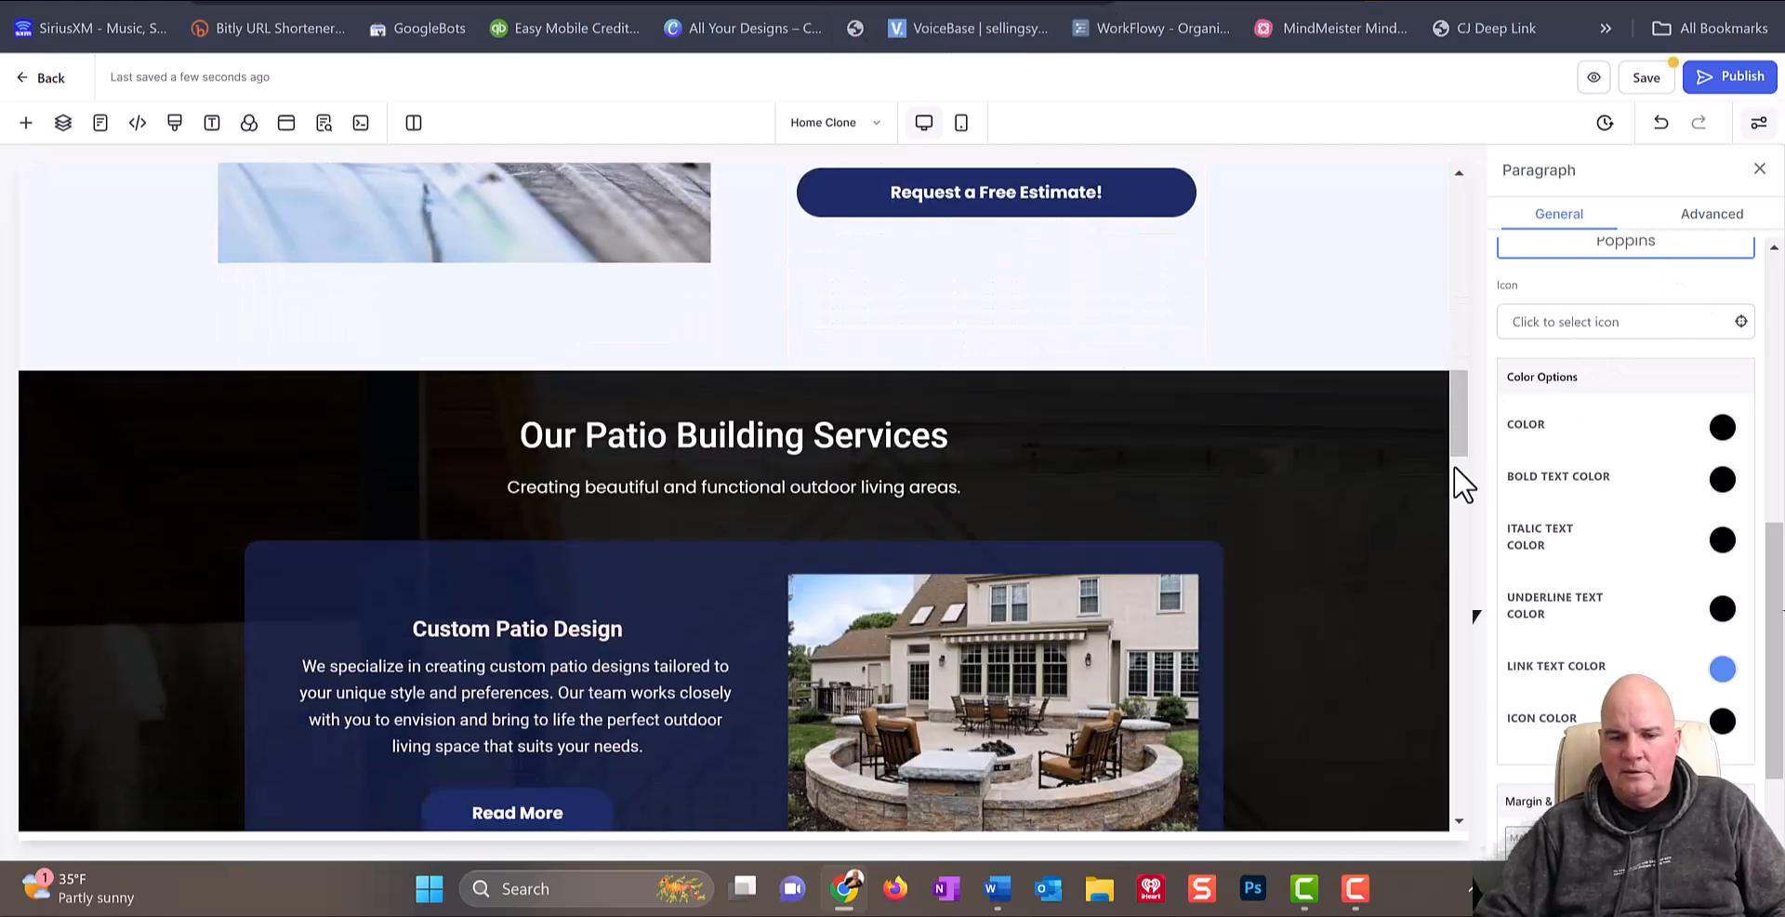
pyautogui.scroll(-10, 1432, 614)
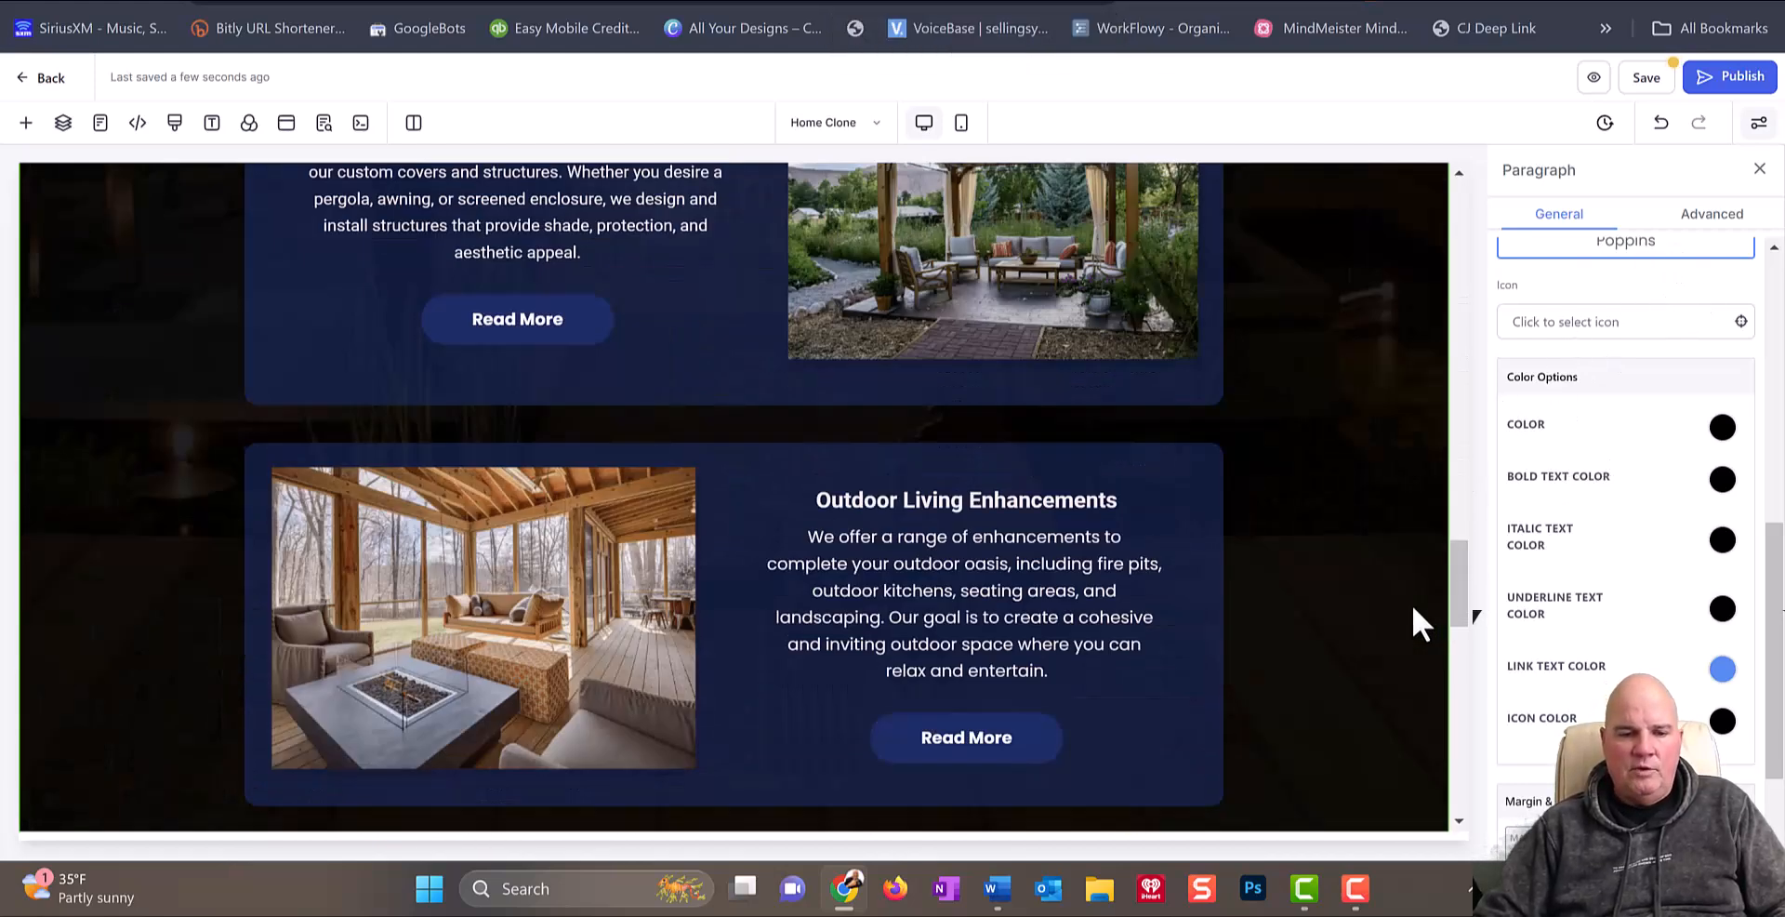
pyautogui.scroll(5, 1415, 618)
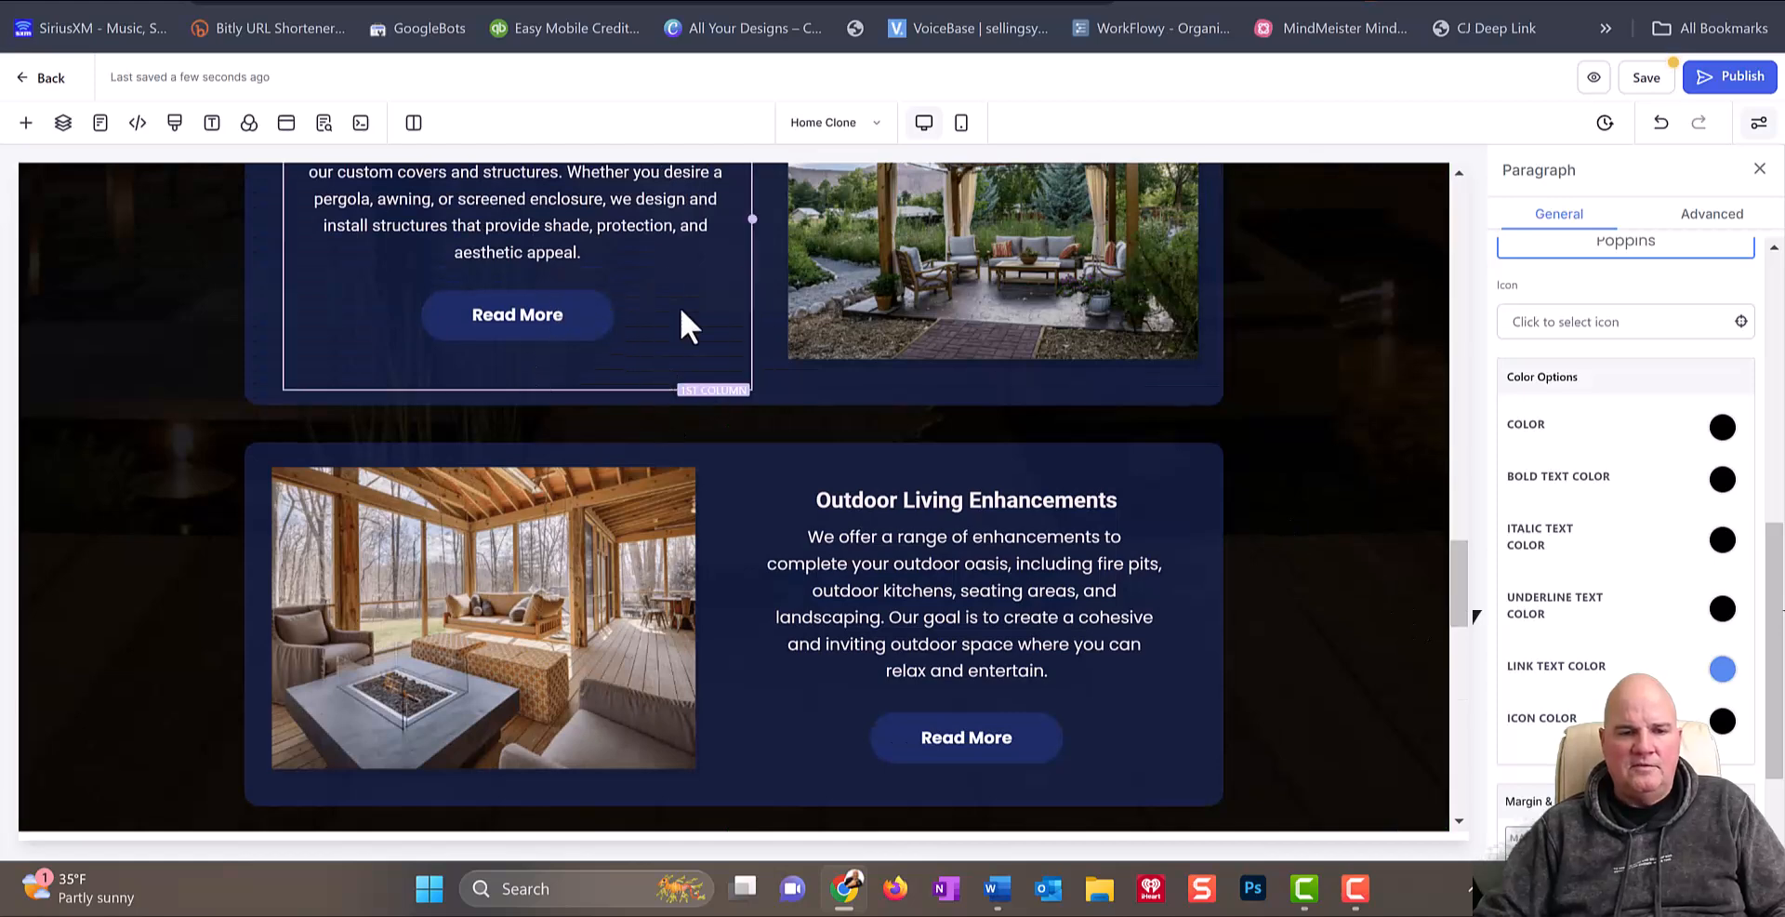
pyautogui.scroll(7, 1268, 409)
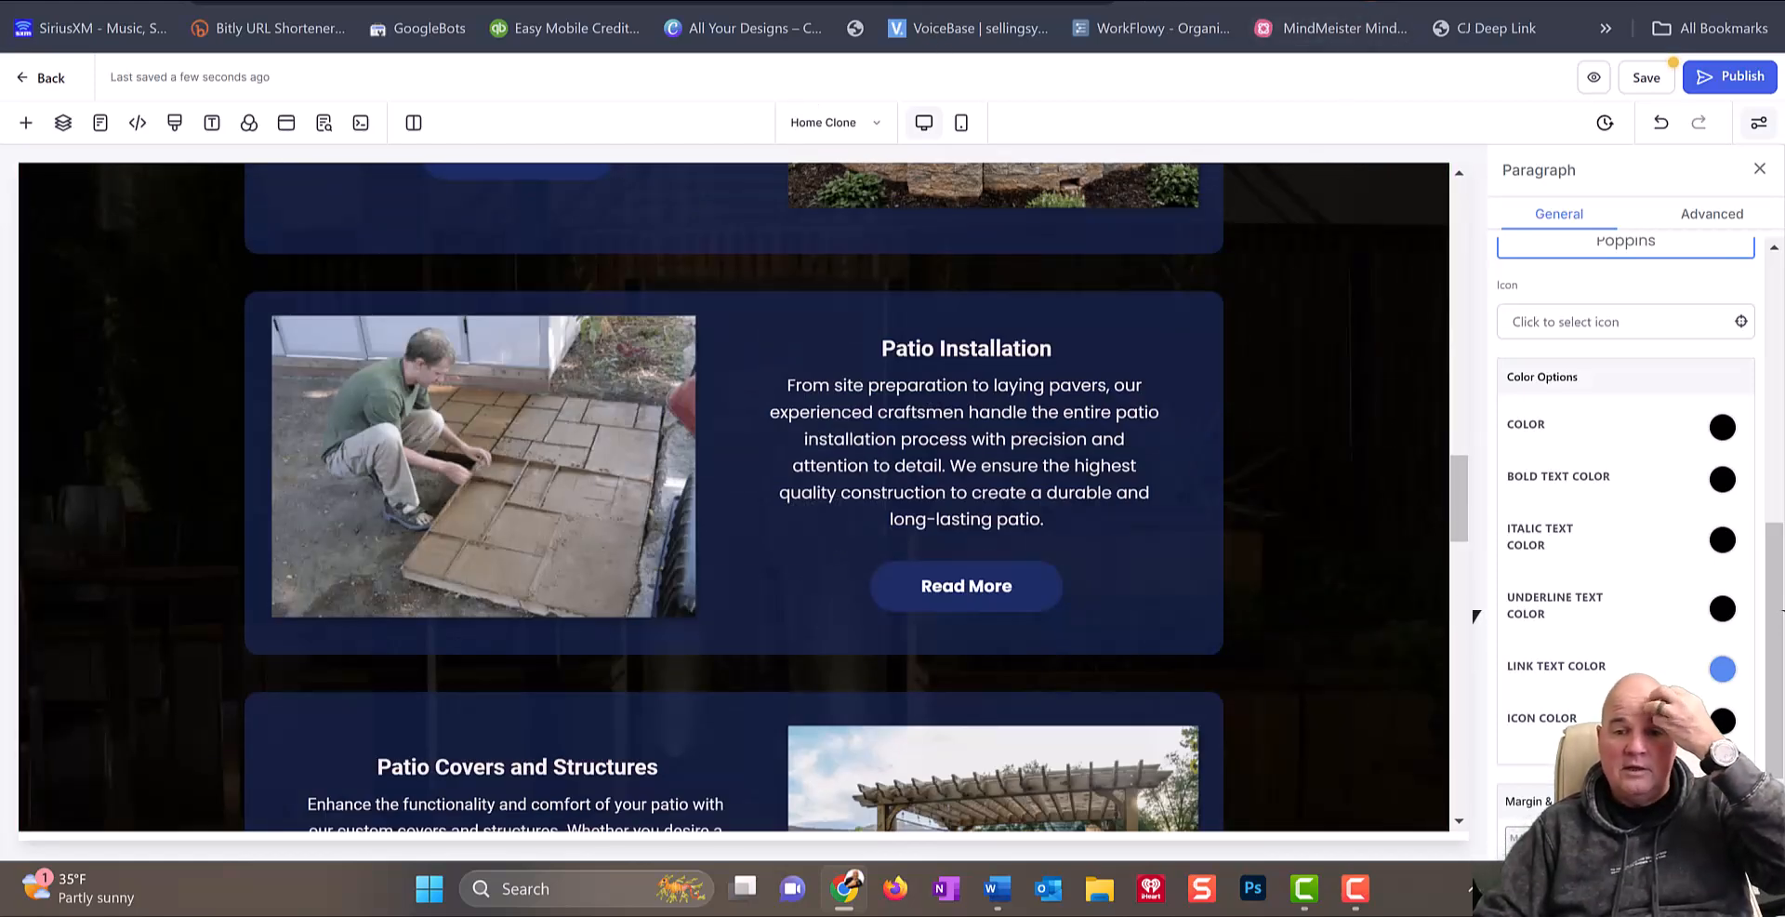
# Step: Open a new browser tab and search Google for "kirkman roofing"
pyautogui.click(1441, 1)
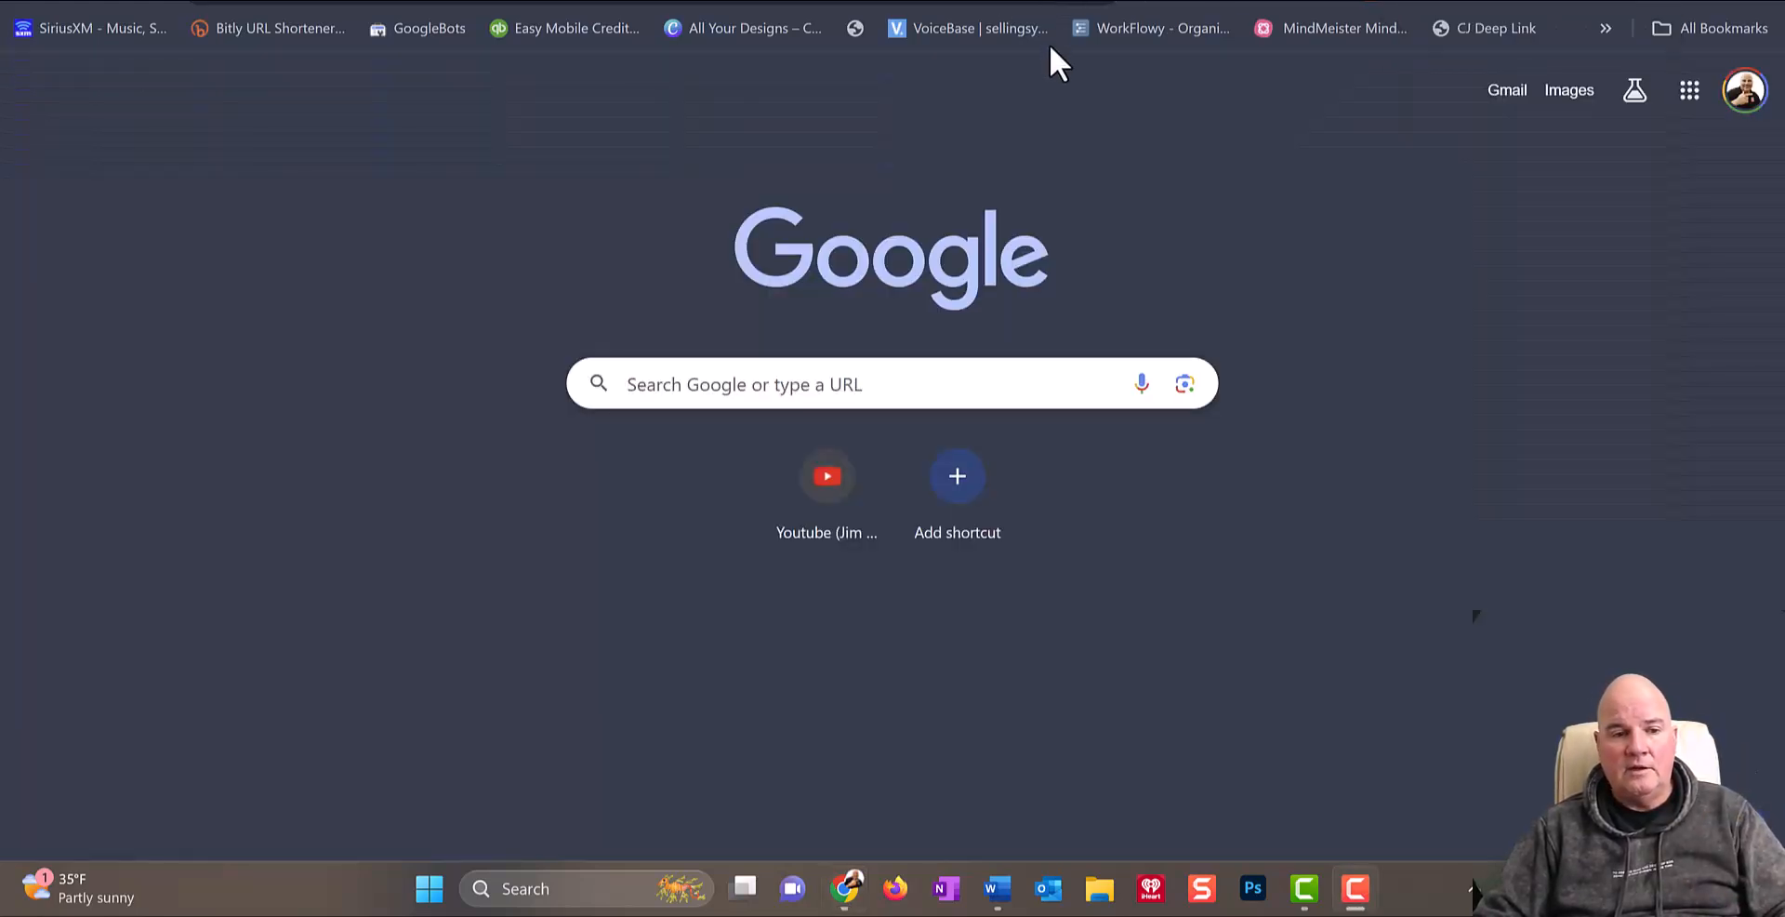
pyautogui.click(970, 3)
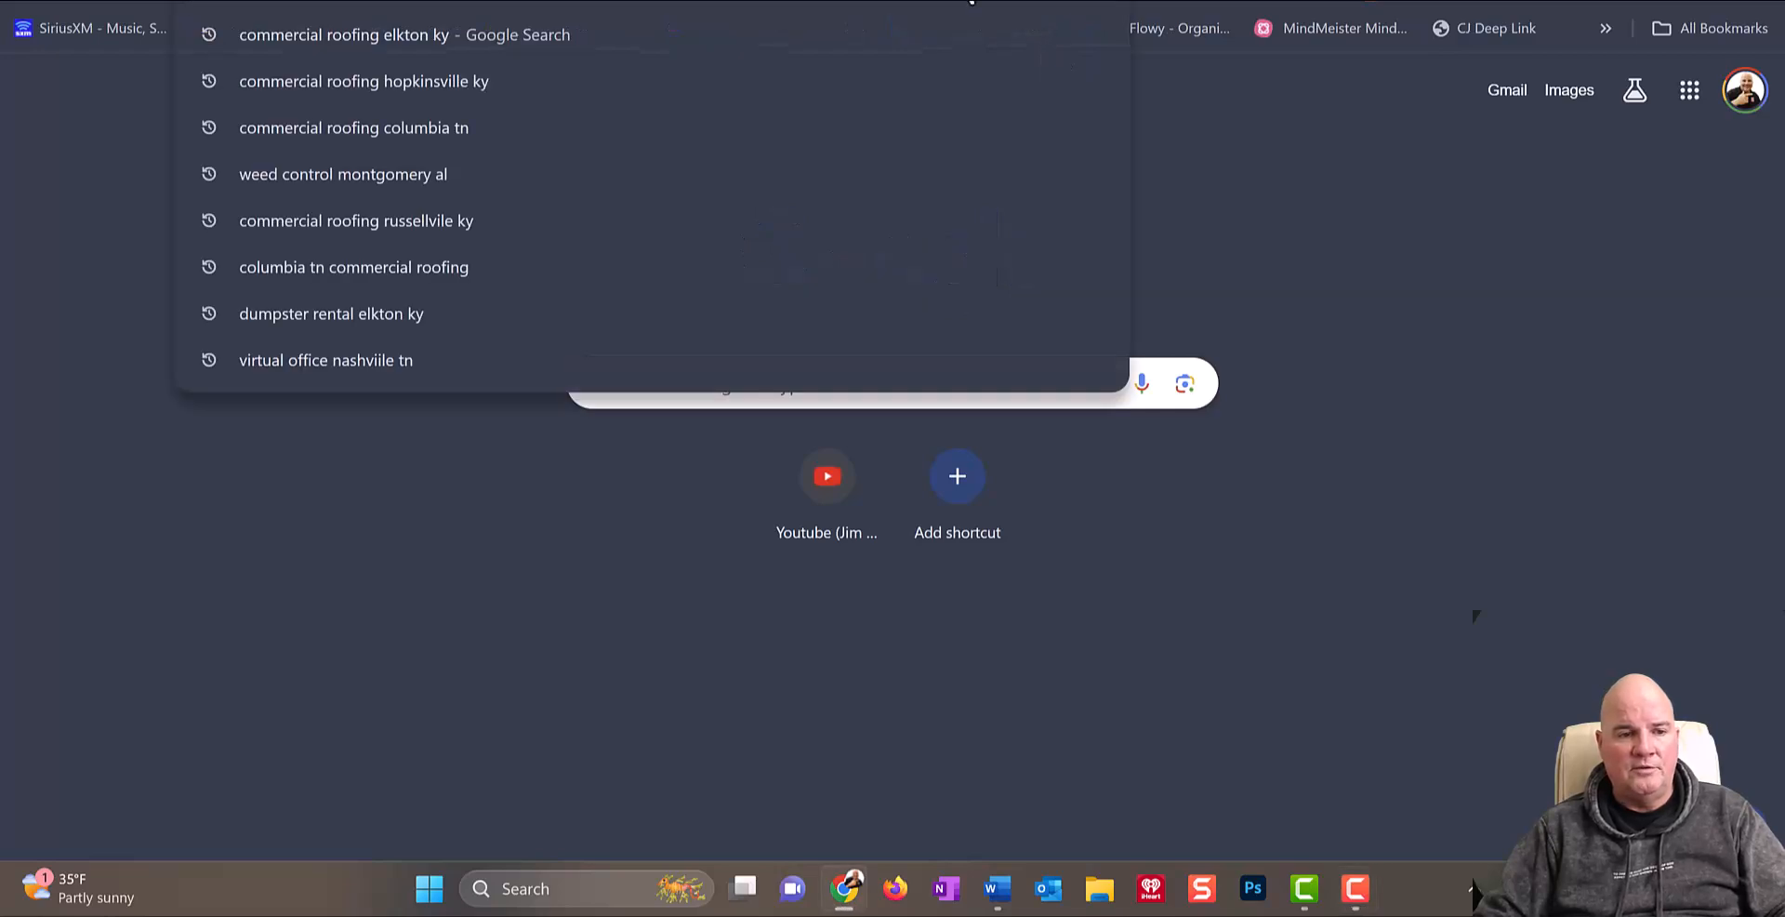
pyautogui.write('kirkm')
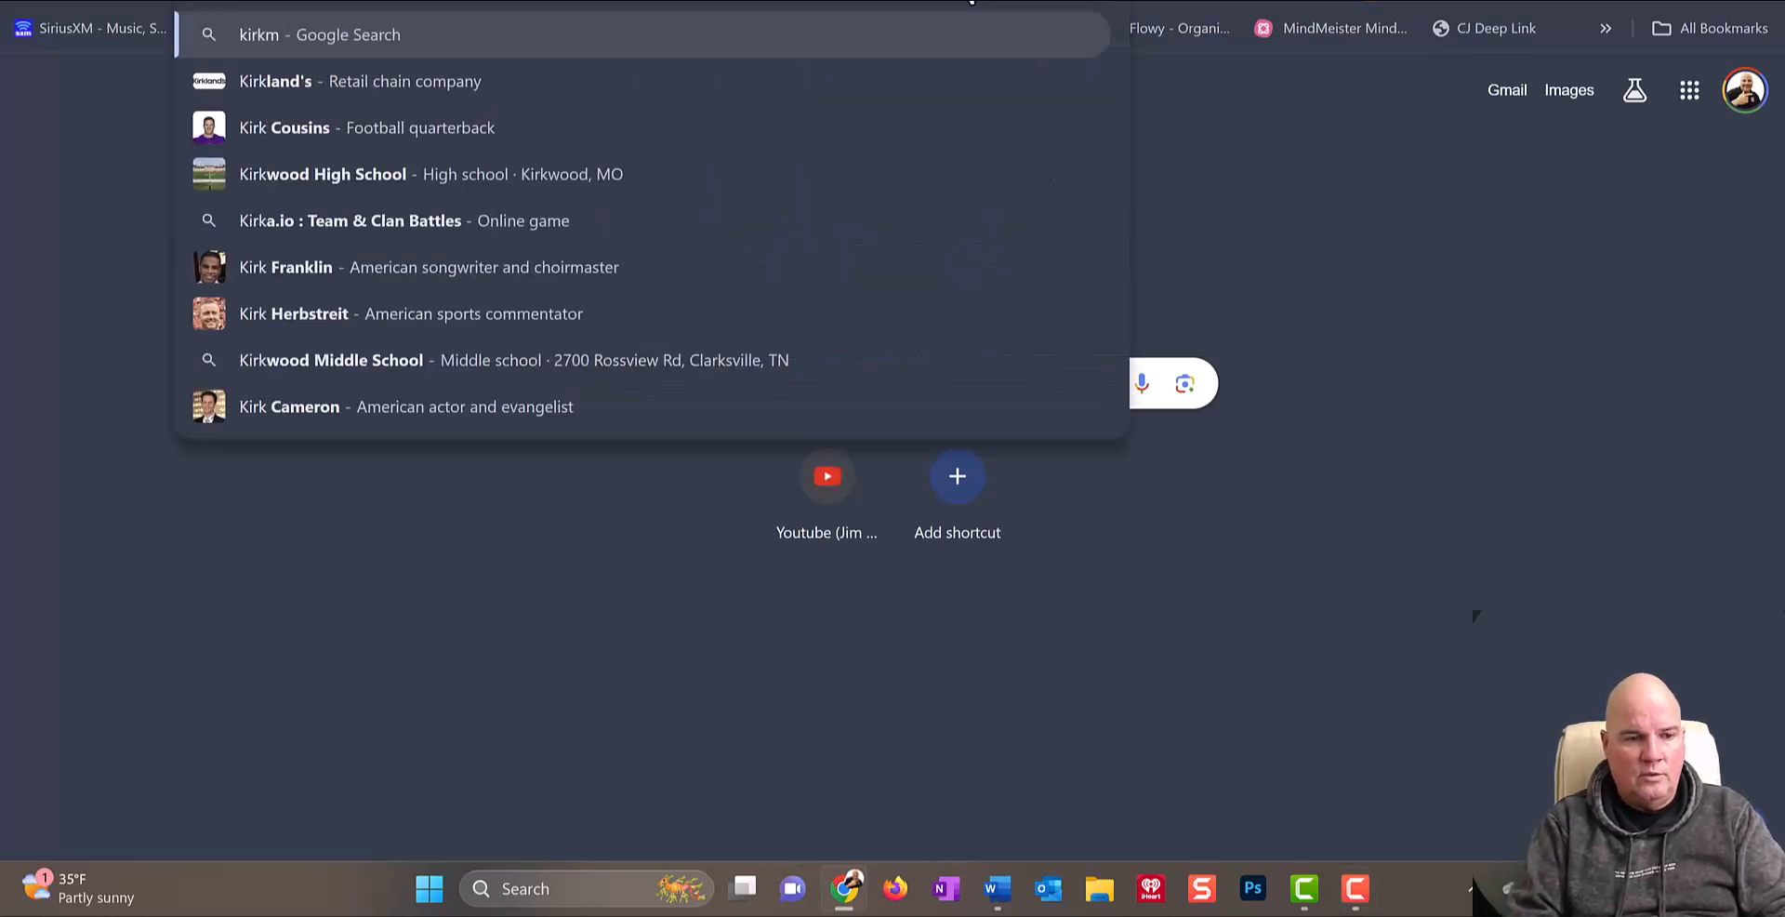
pyautogui.write('an')
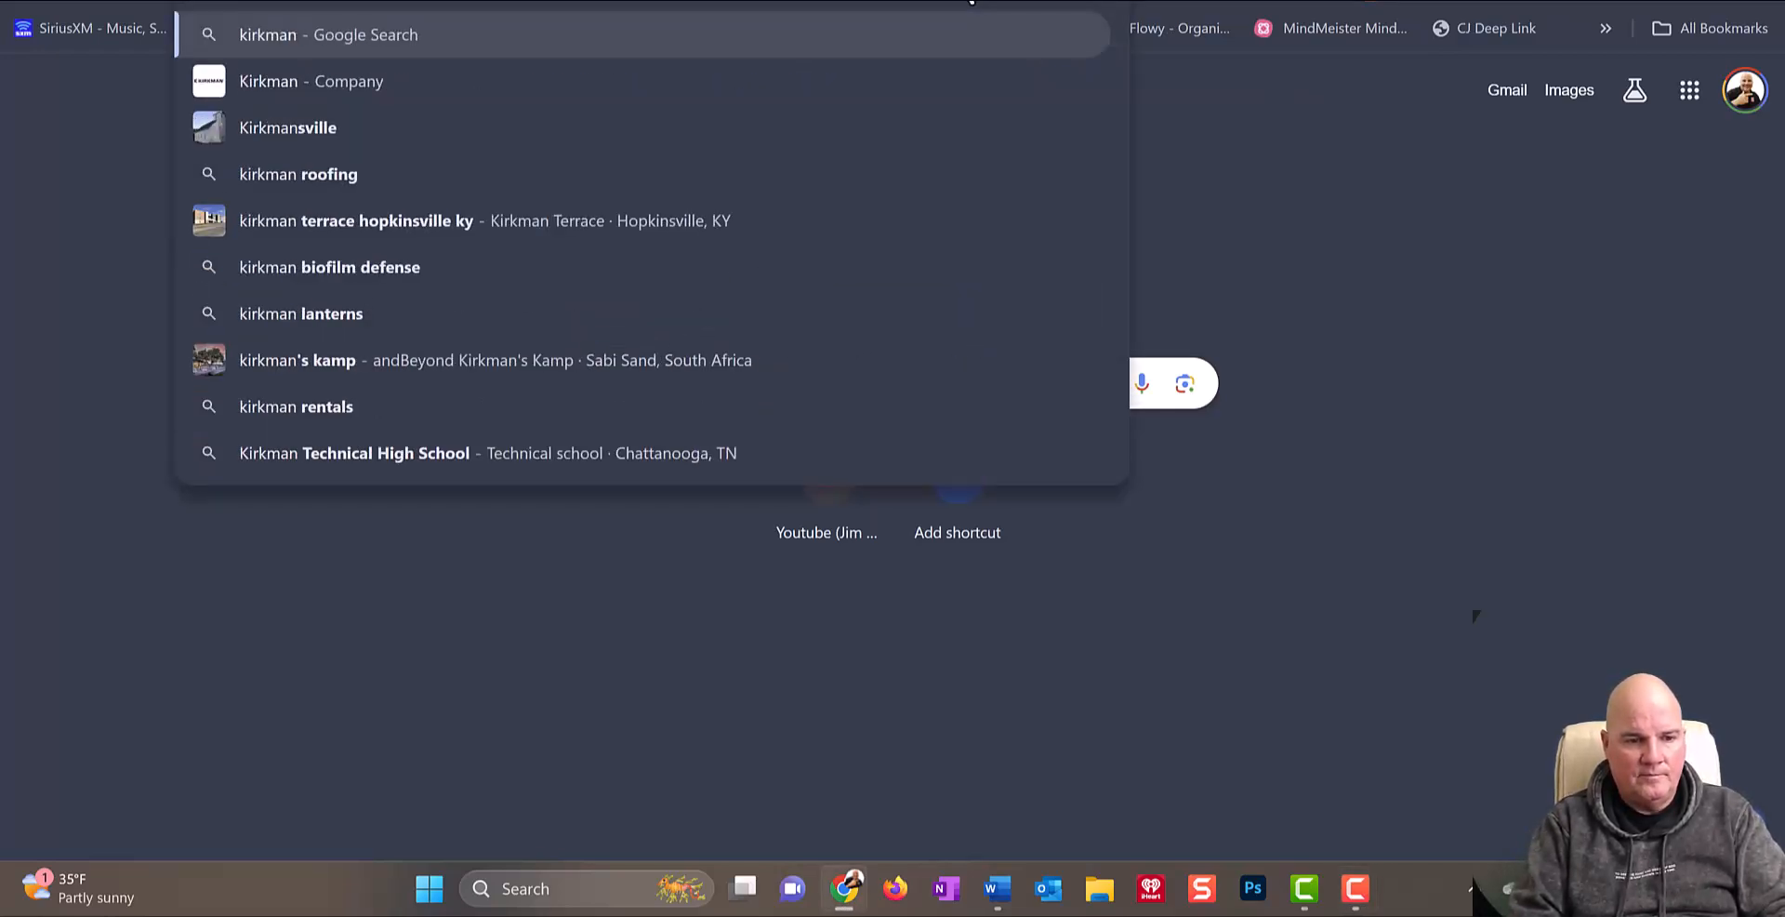
pyautogui.write(' roo')
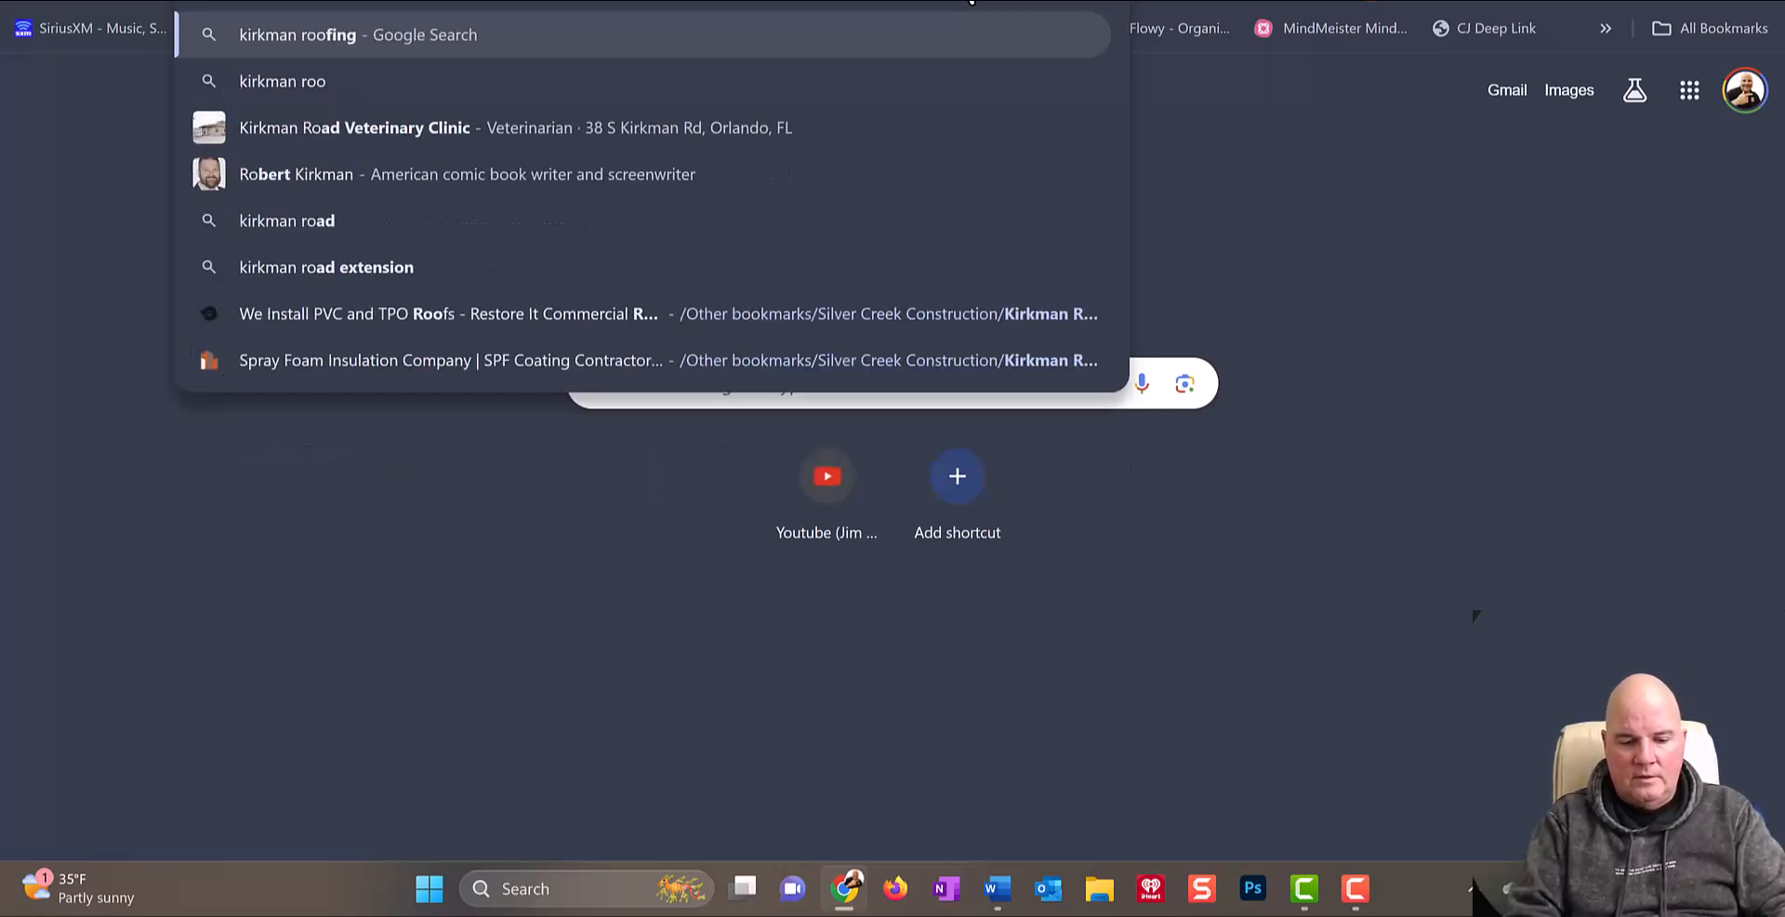
pyautogui.write('fing')
pyautogui.press('Return')
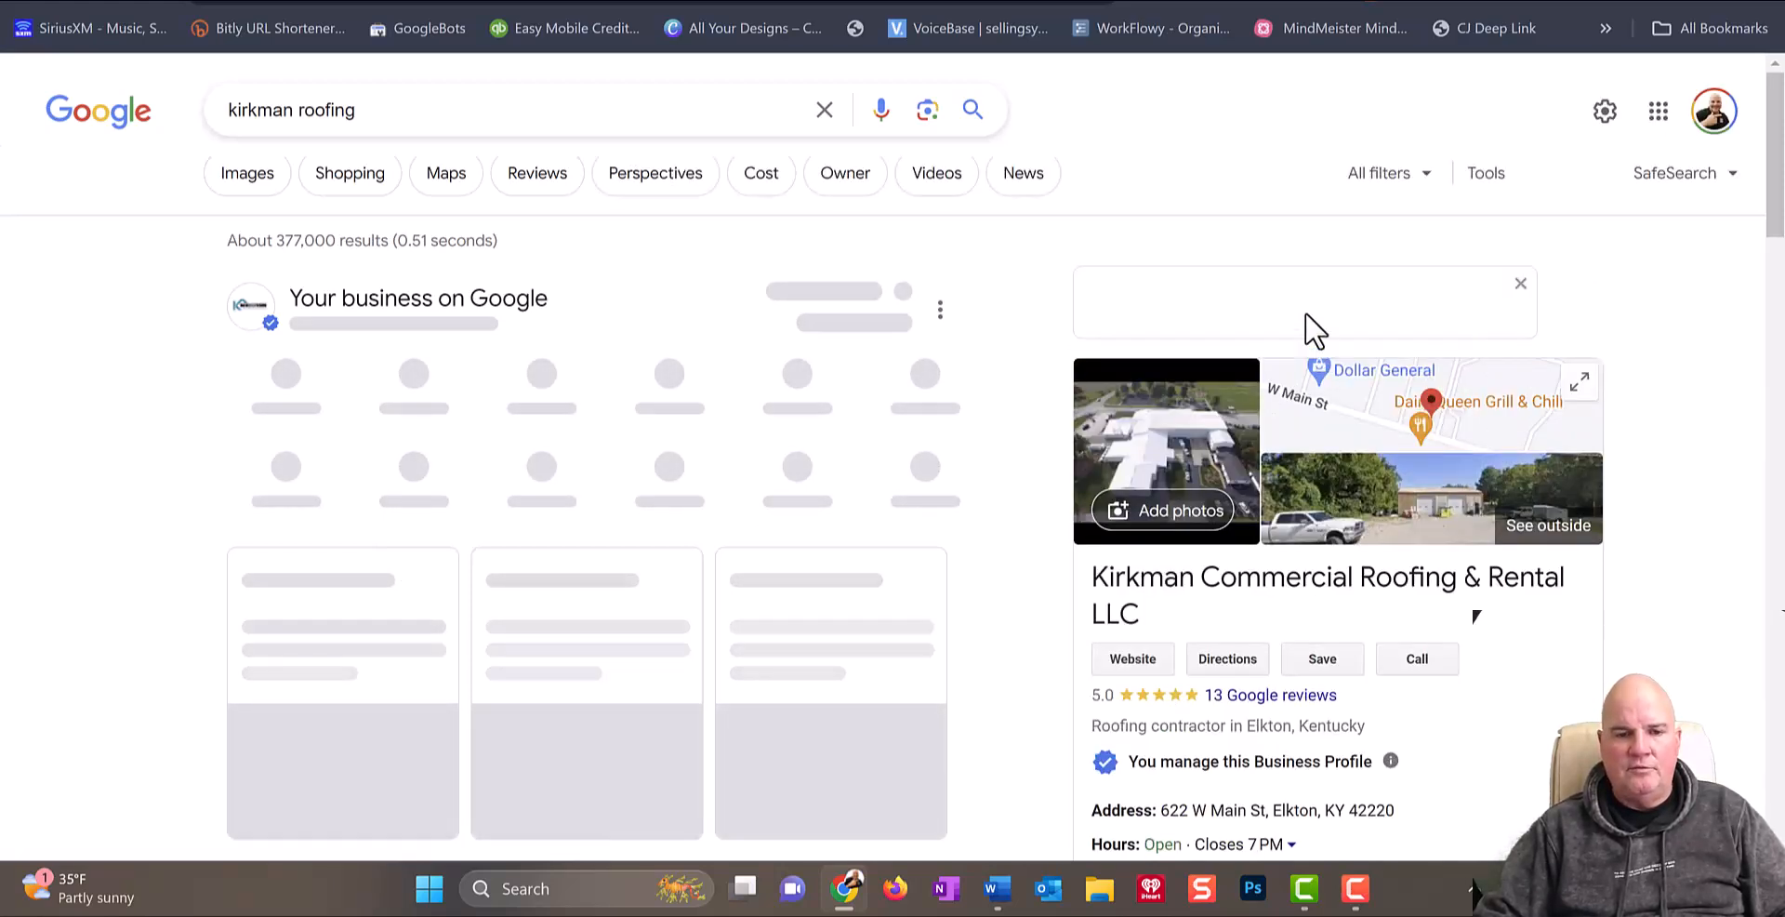
# Step: Open the Kirkman Commercial Roofing website and examine how its home page presents the company and its roofing systems
pyautogui.click(980, 315)
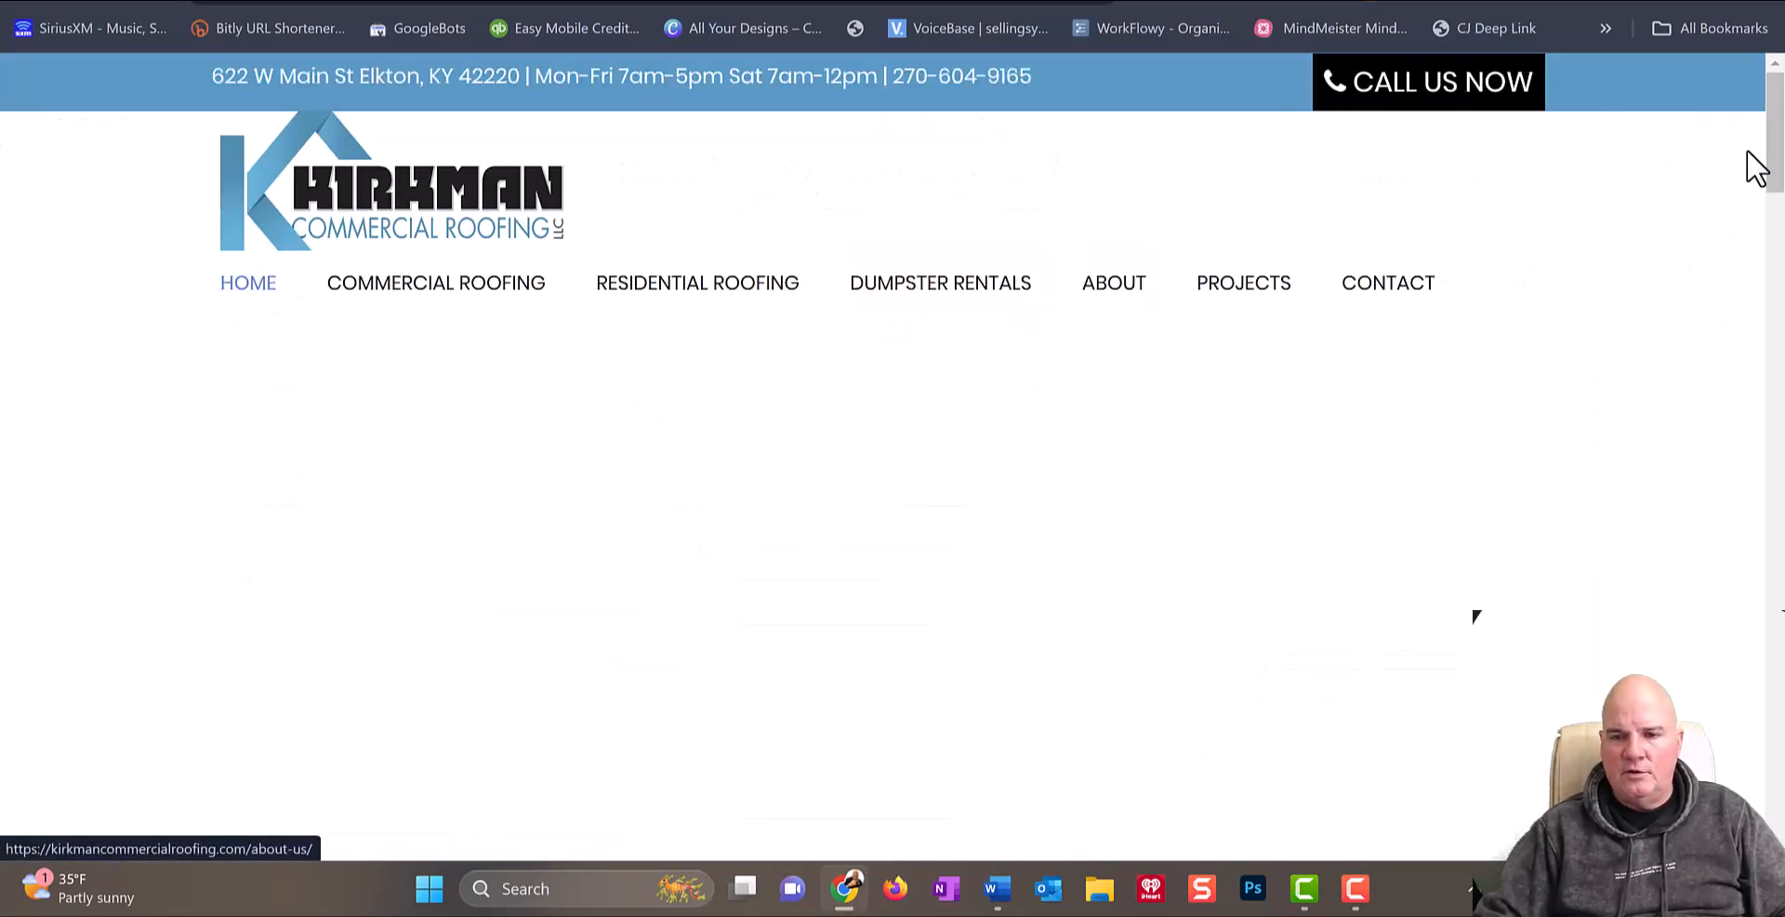
pyautogui.moveTo(1775, 158); pyautogui.dragTo(1780, 416)
pyautogui.scroll(10, 1734, 272)
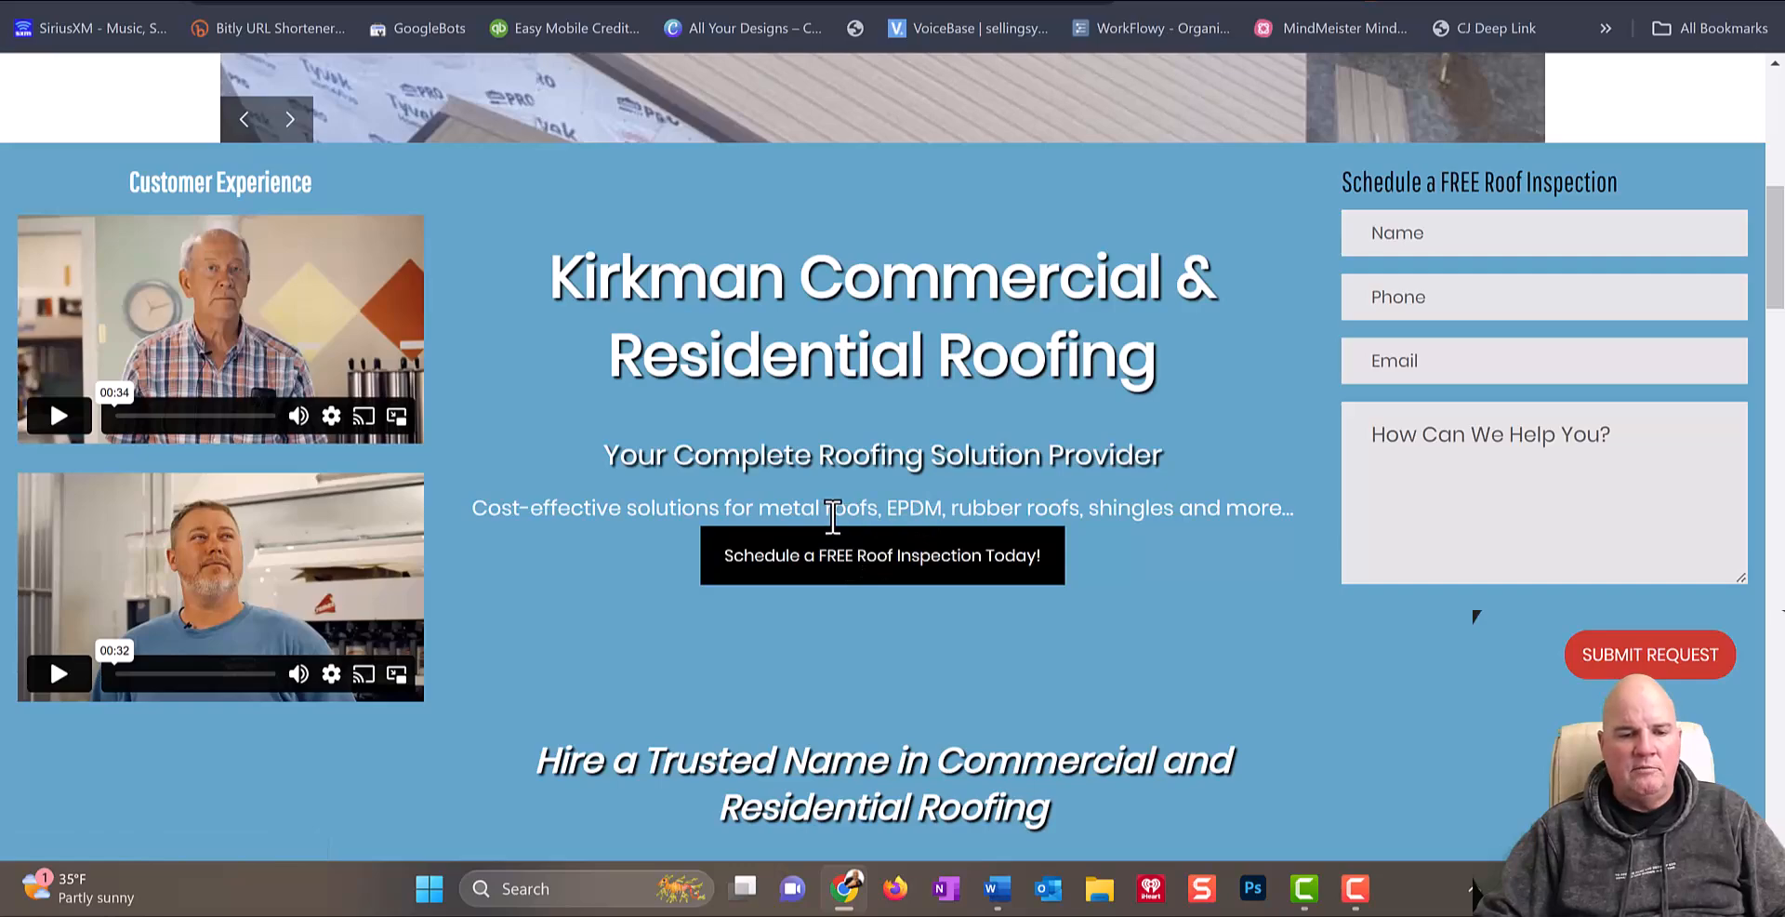
pyautogui.scroll(-7, 1141, 575)
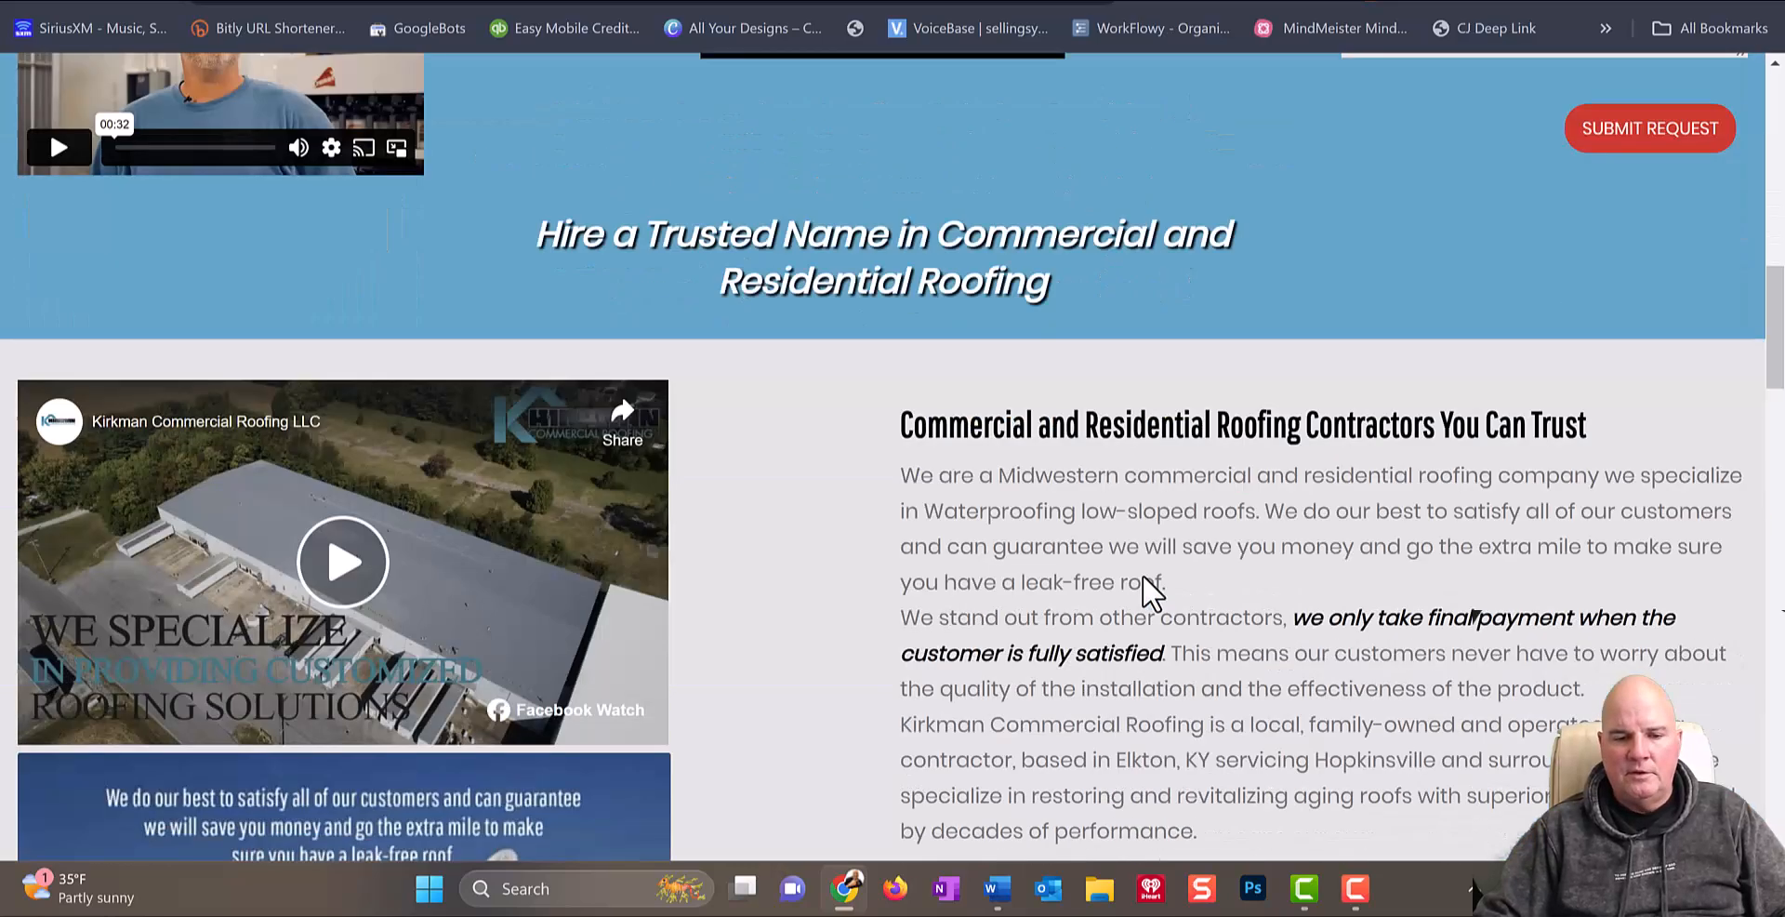
pyautogui.scroll(-15, 1144, 586)
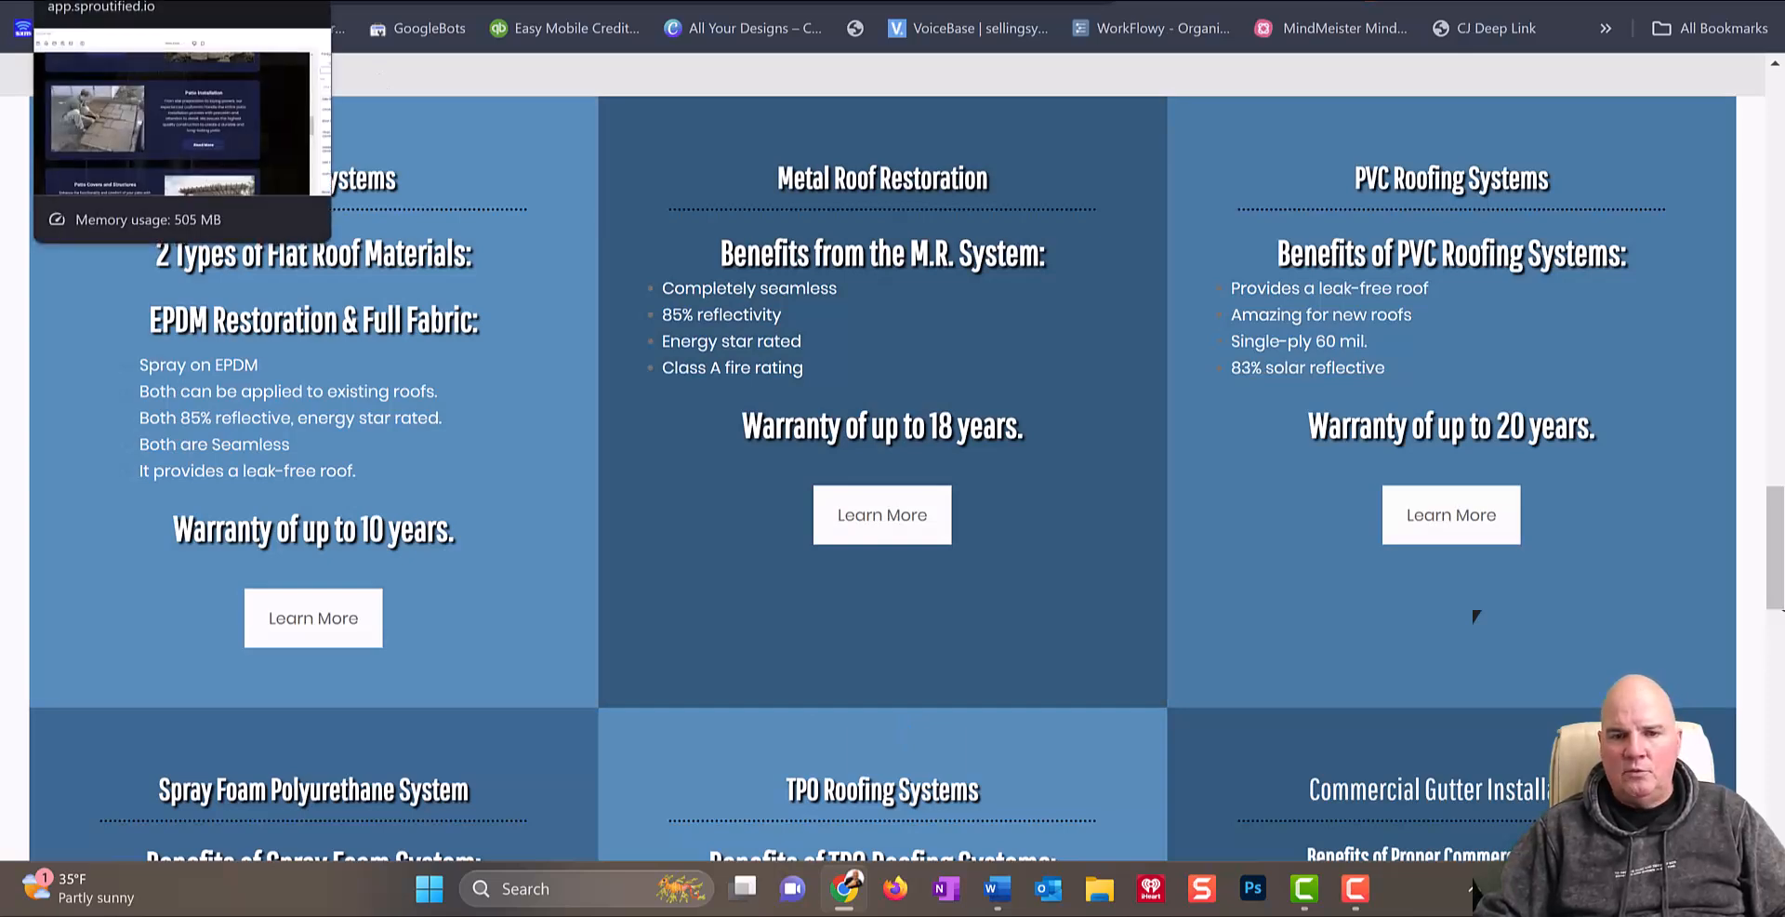
# Step: Switch back to the website builder and examine the customer review and Frequently Asked Questions sections of the template
pyautogui.click(93, 0)
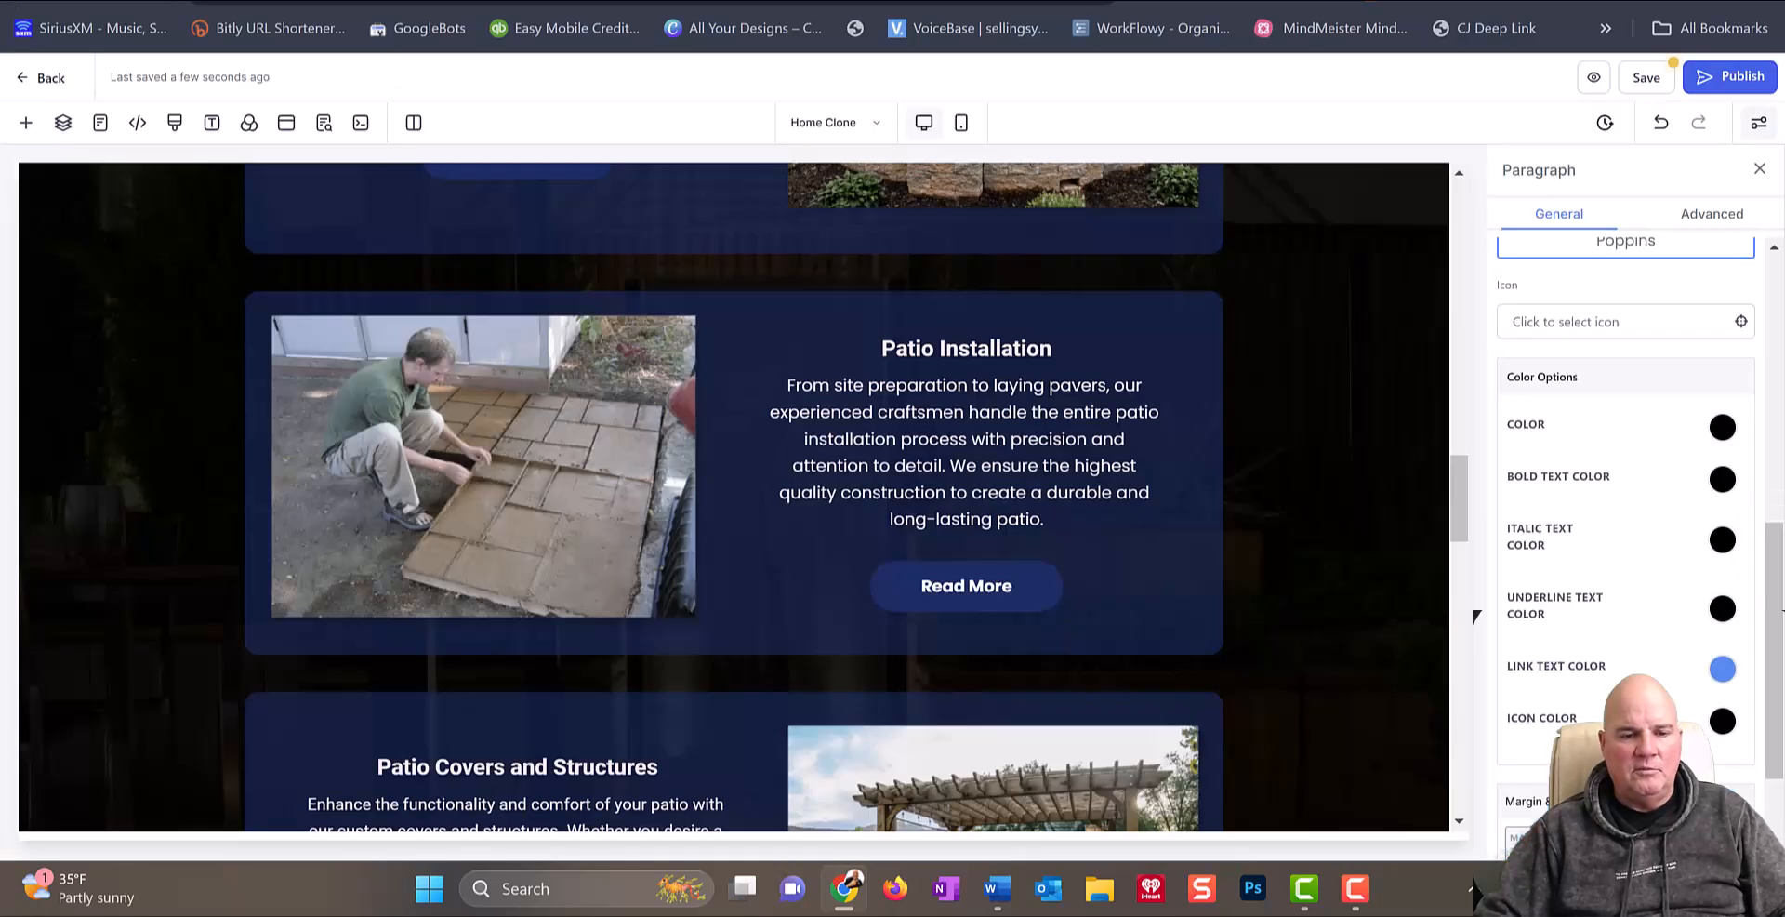
pyautogui.scroll(-5, 839, 610)
pyautogui.scroll(-1, 853, 628)
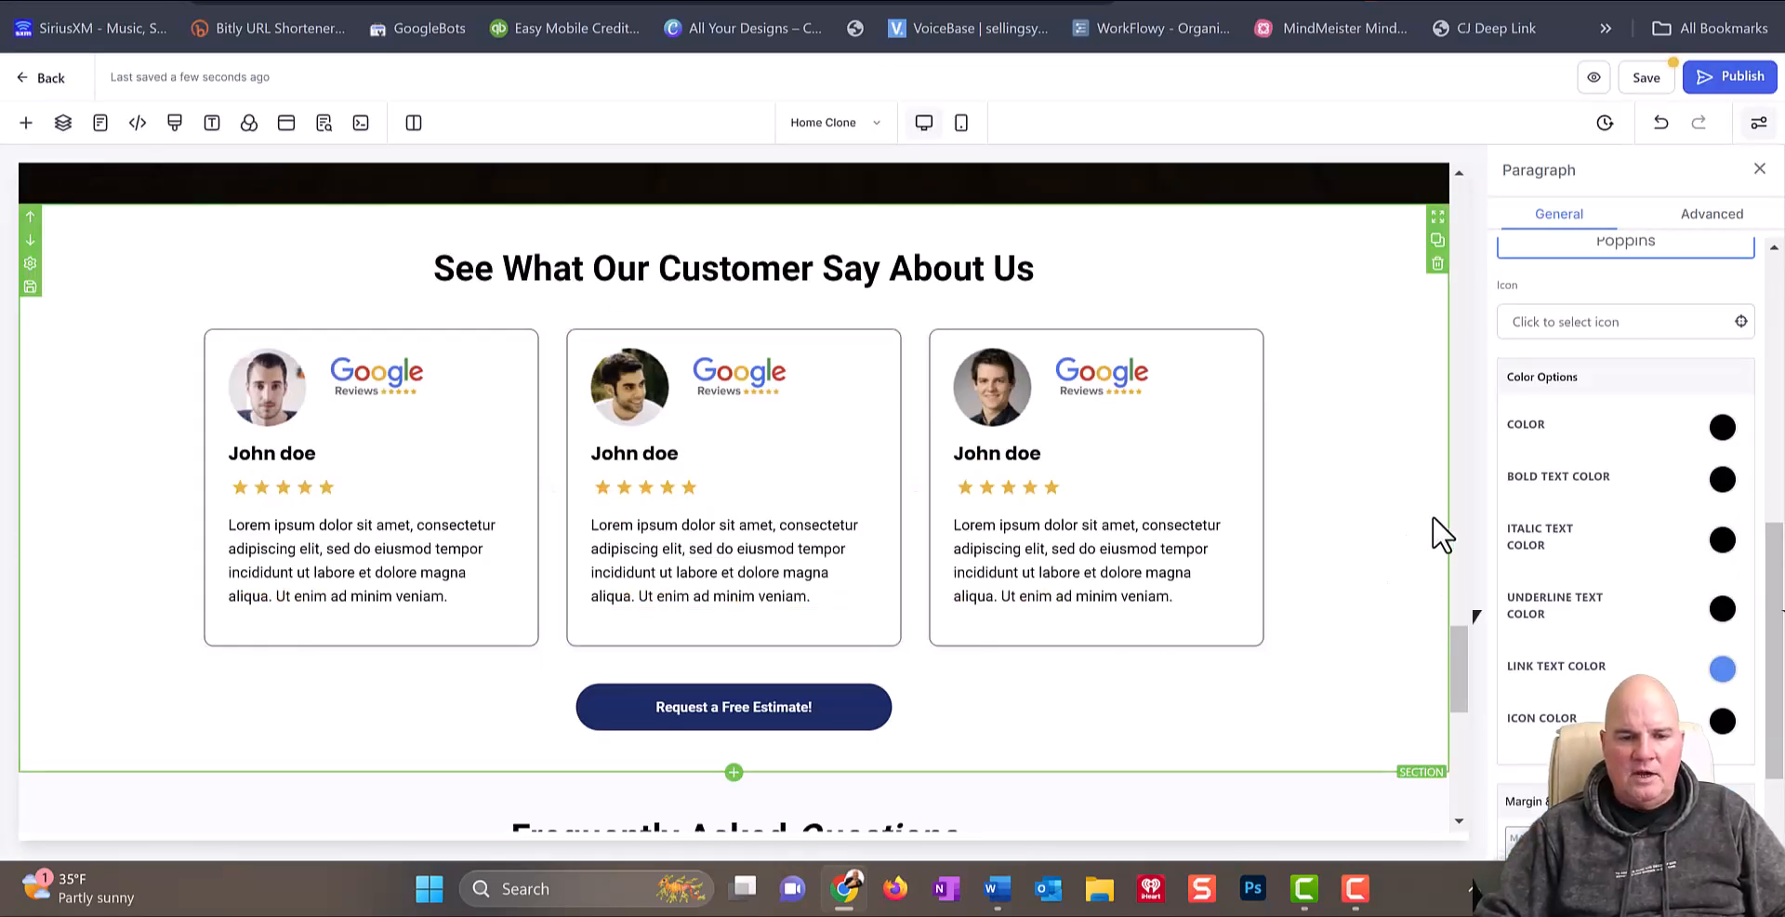
pyautogui.scroll(-6, 1438, 534)
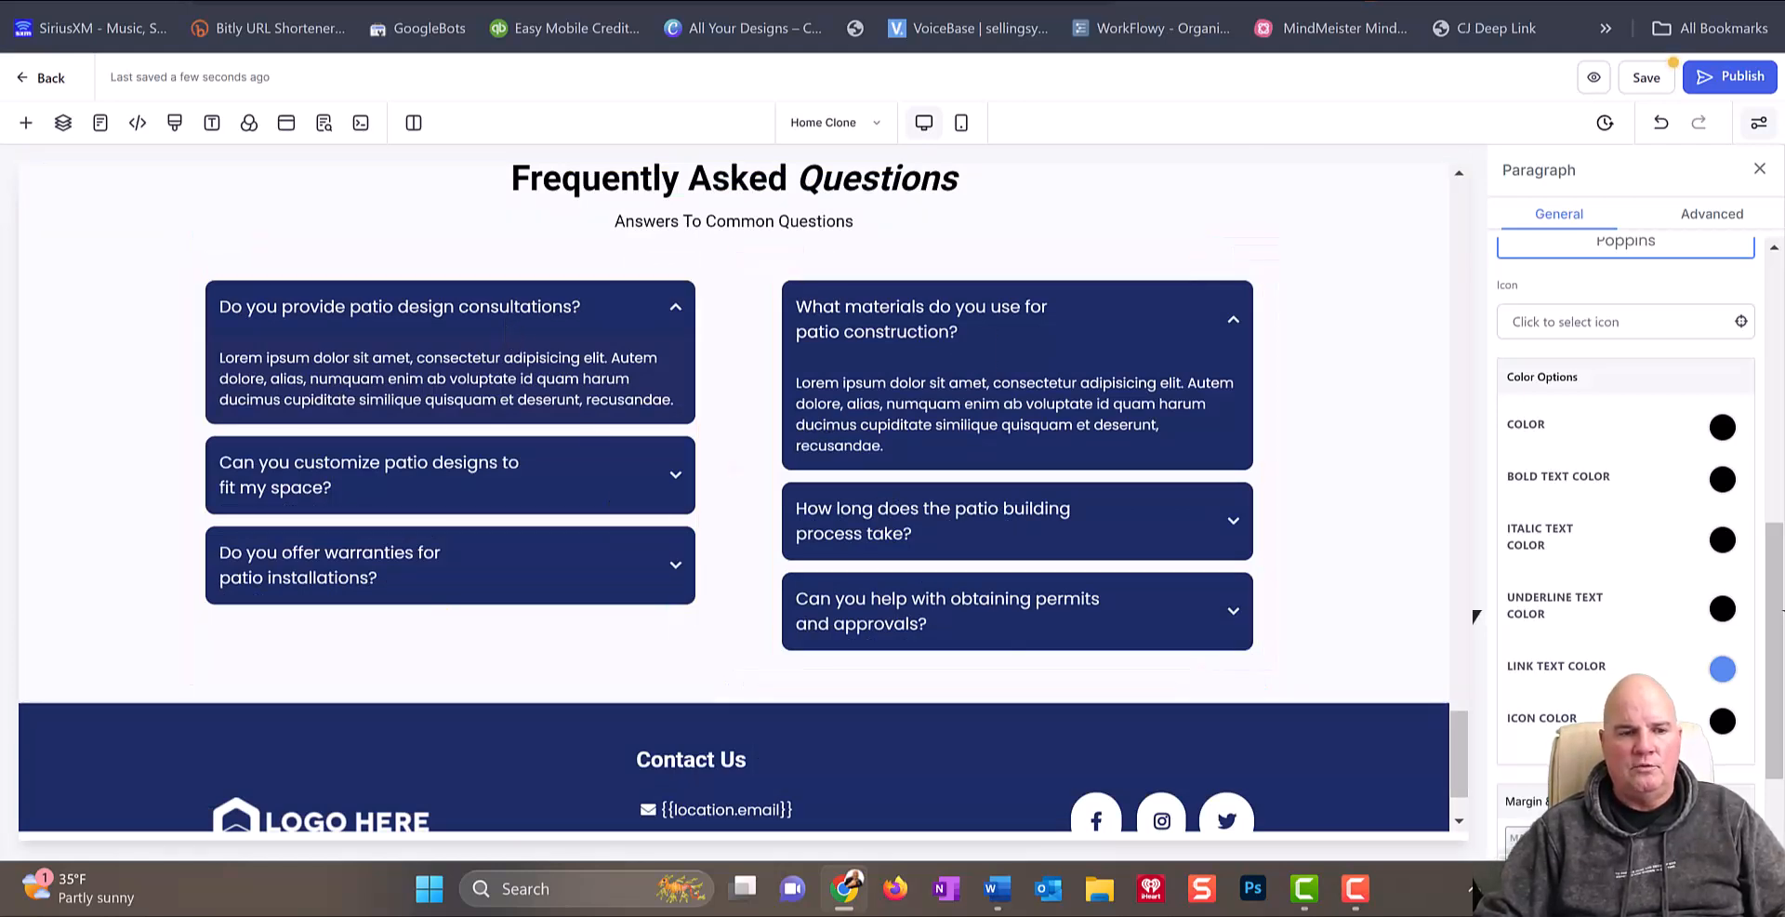
# Step: Switch to ChatGPT and submit the prompt "write me some faq's for commercial roofing customers" in the commercial roofing chat
pyautogui.click(418, 1)
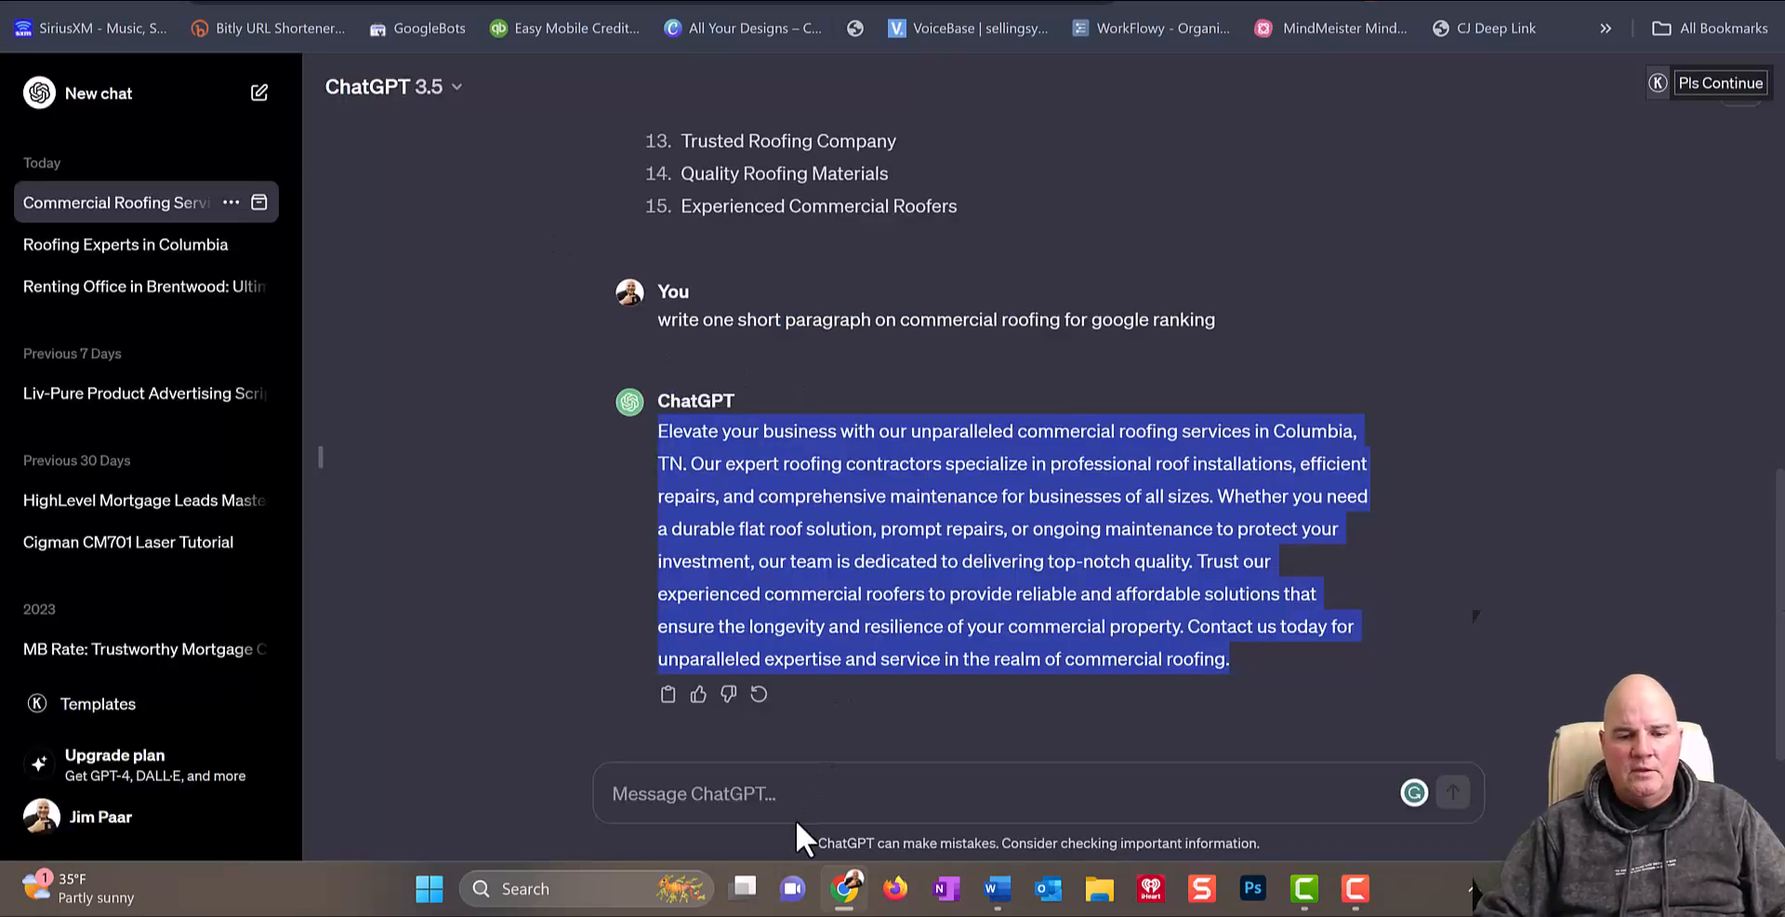
pyautogui.click(777, 794)
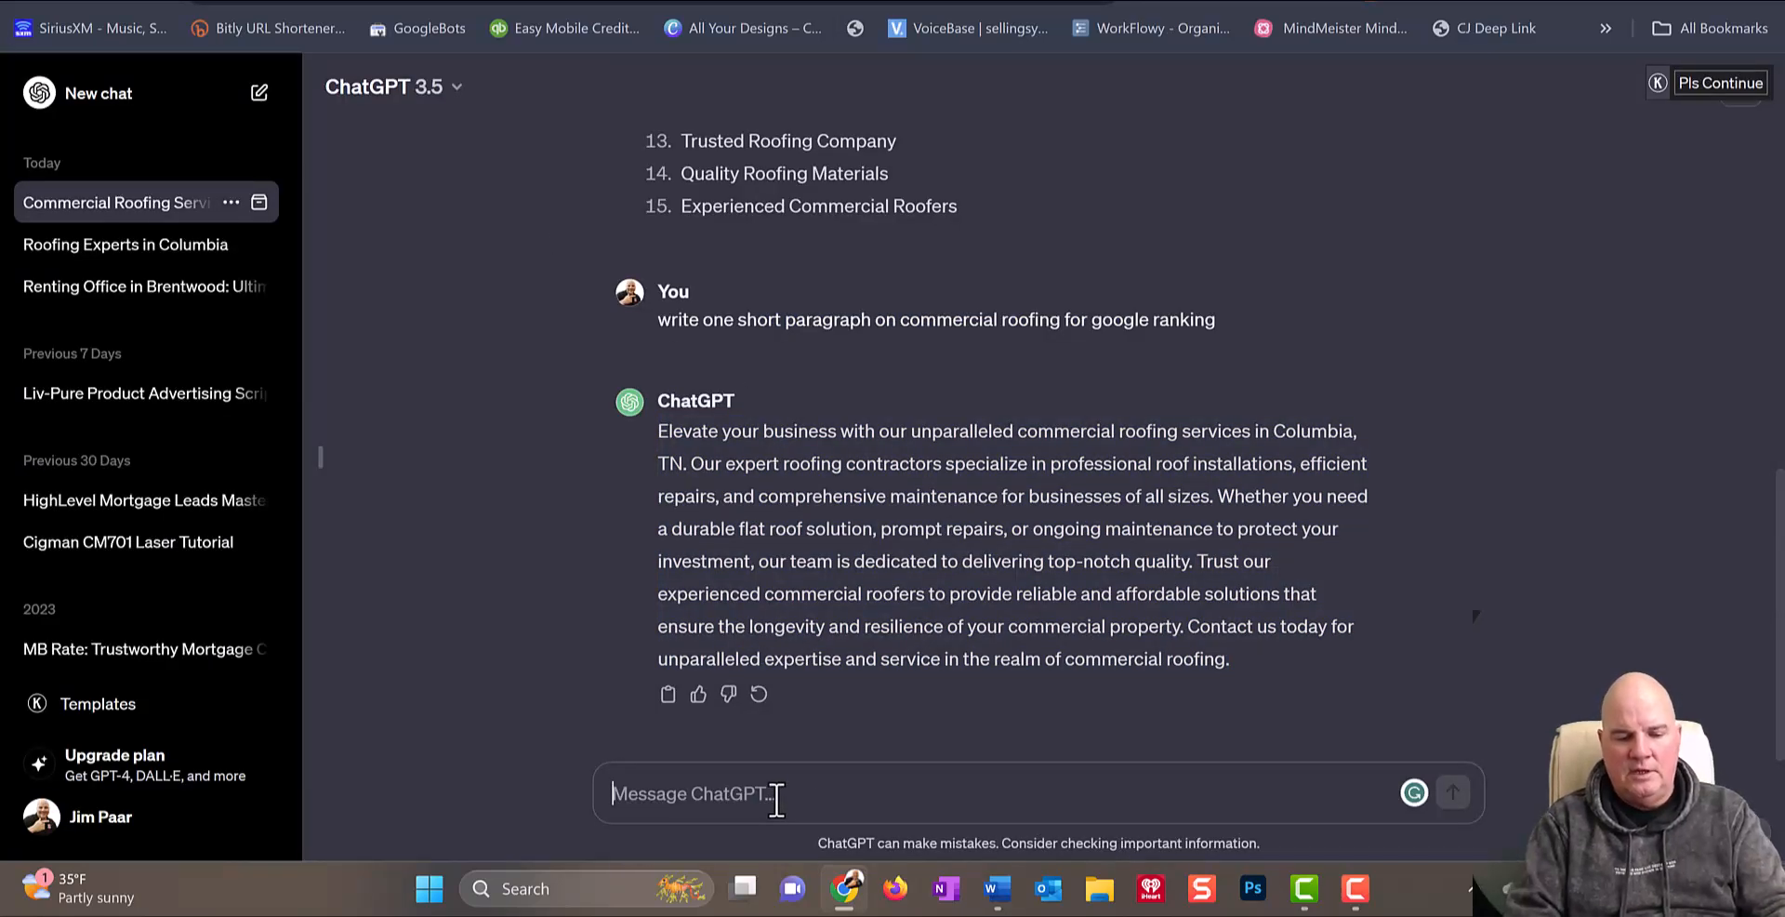
pyautogui.write('wi')
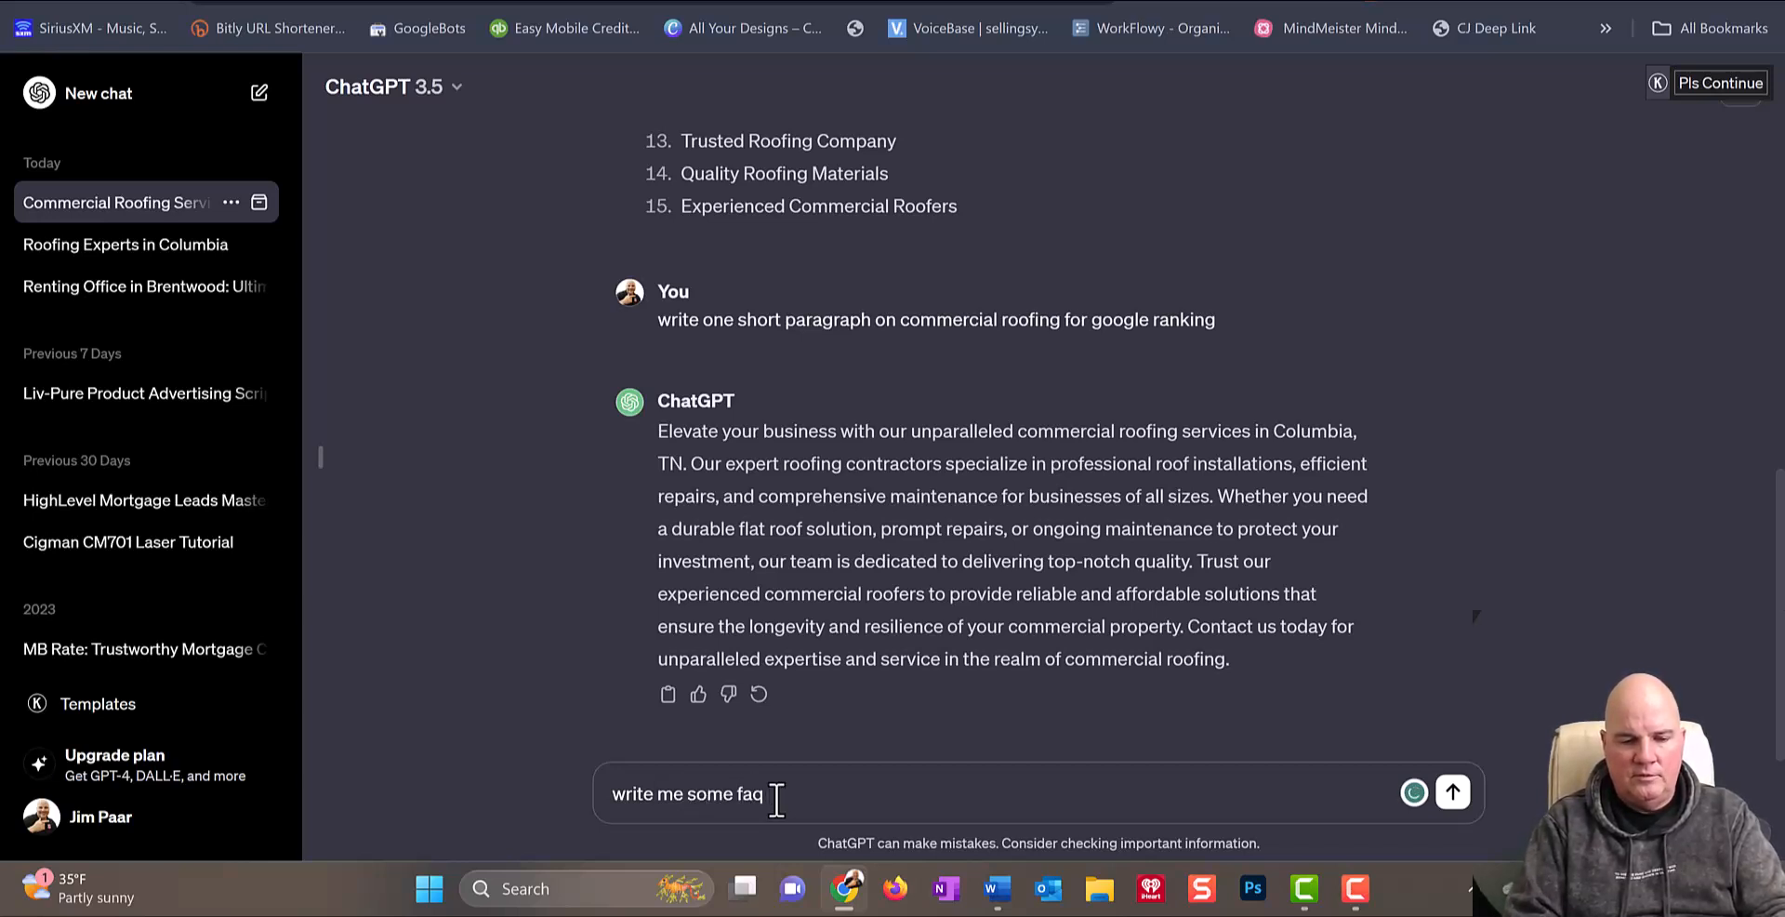
pyautogui.write("'s for ")
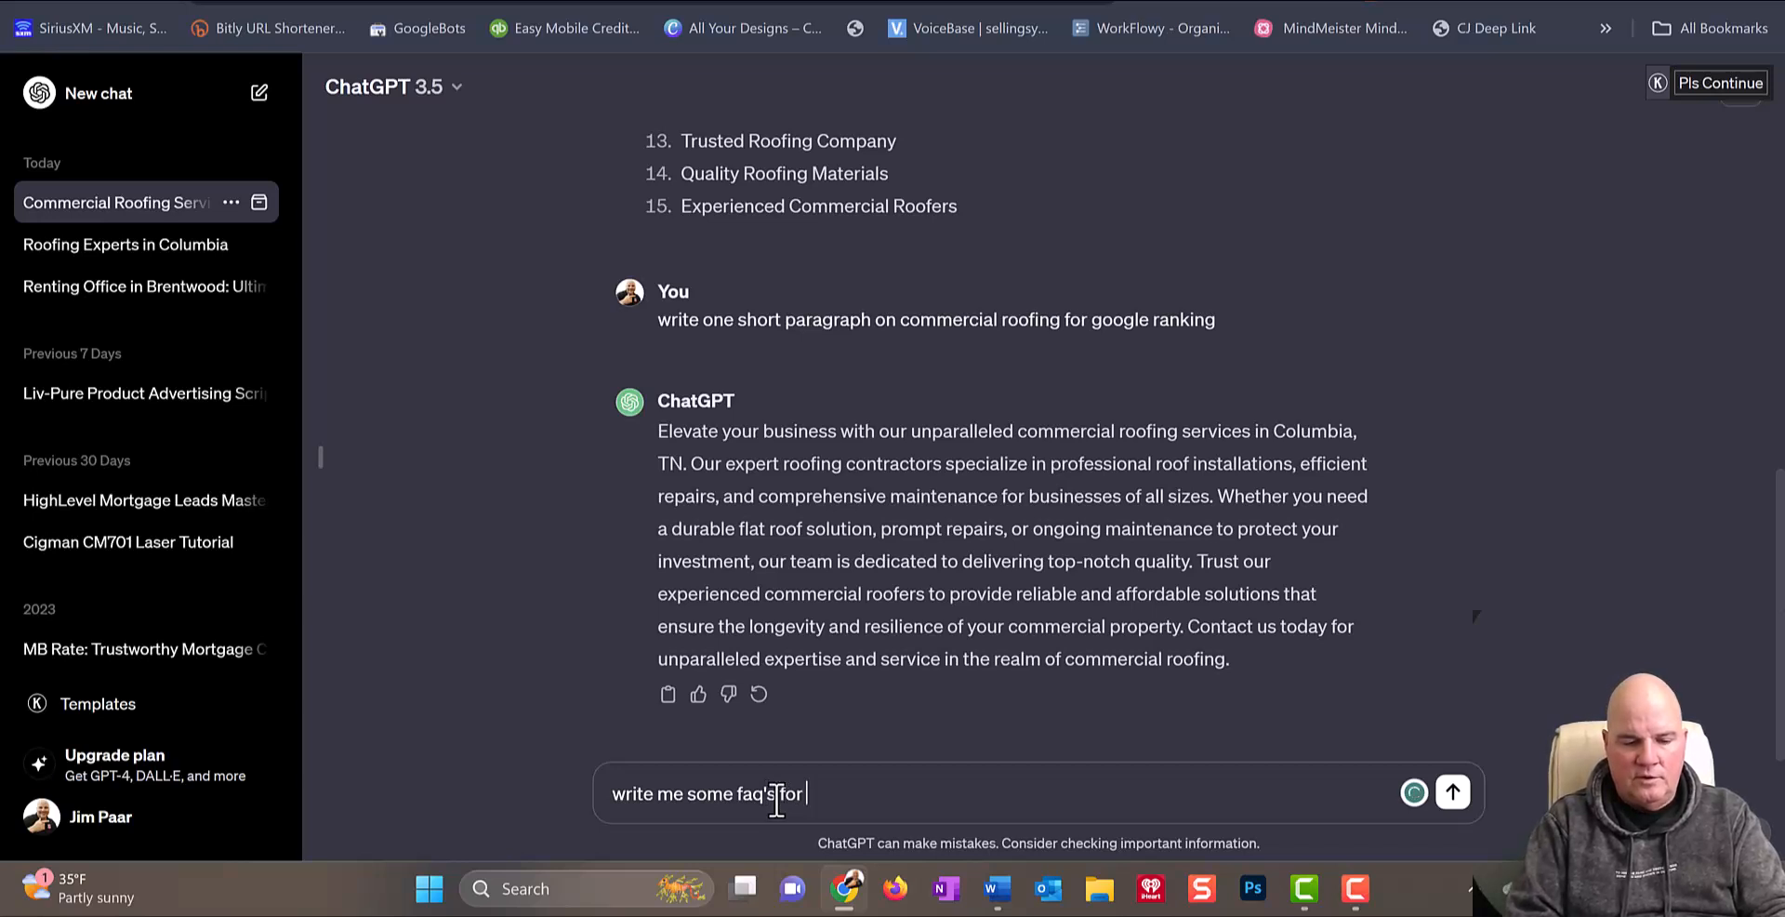
pyautogui.write('commercial ')
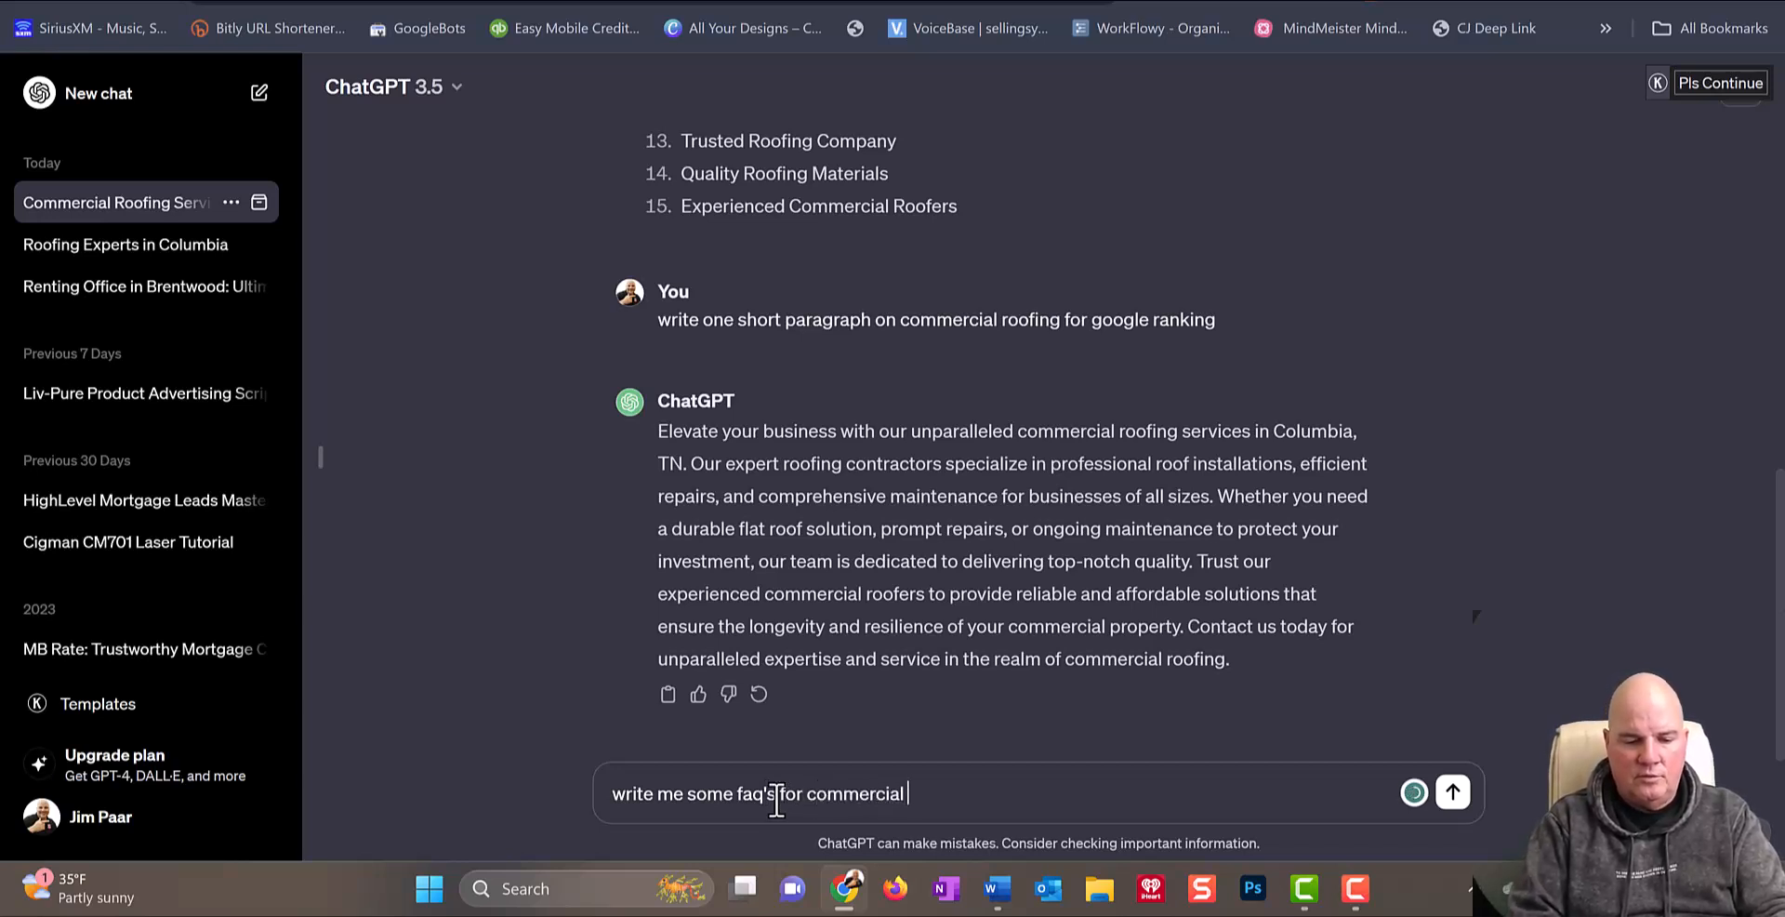
pyautogui.write('roofing ')
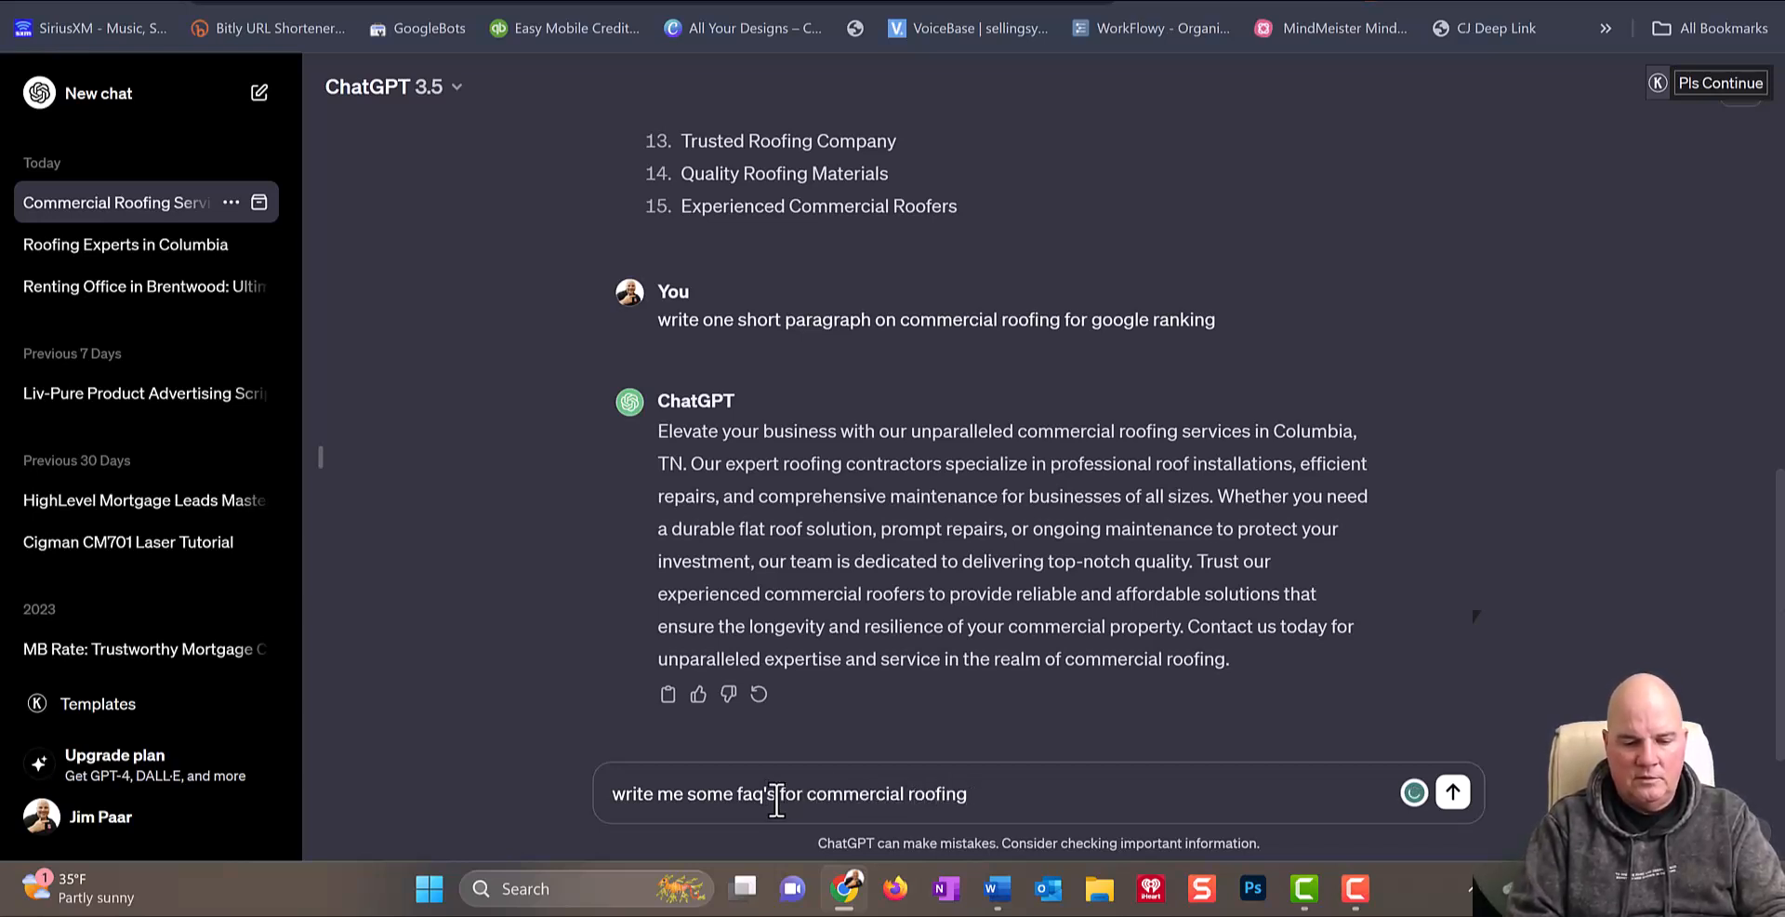
pyautogui.write('customers')
pyautogui.press('Return')
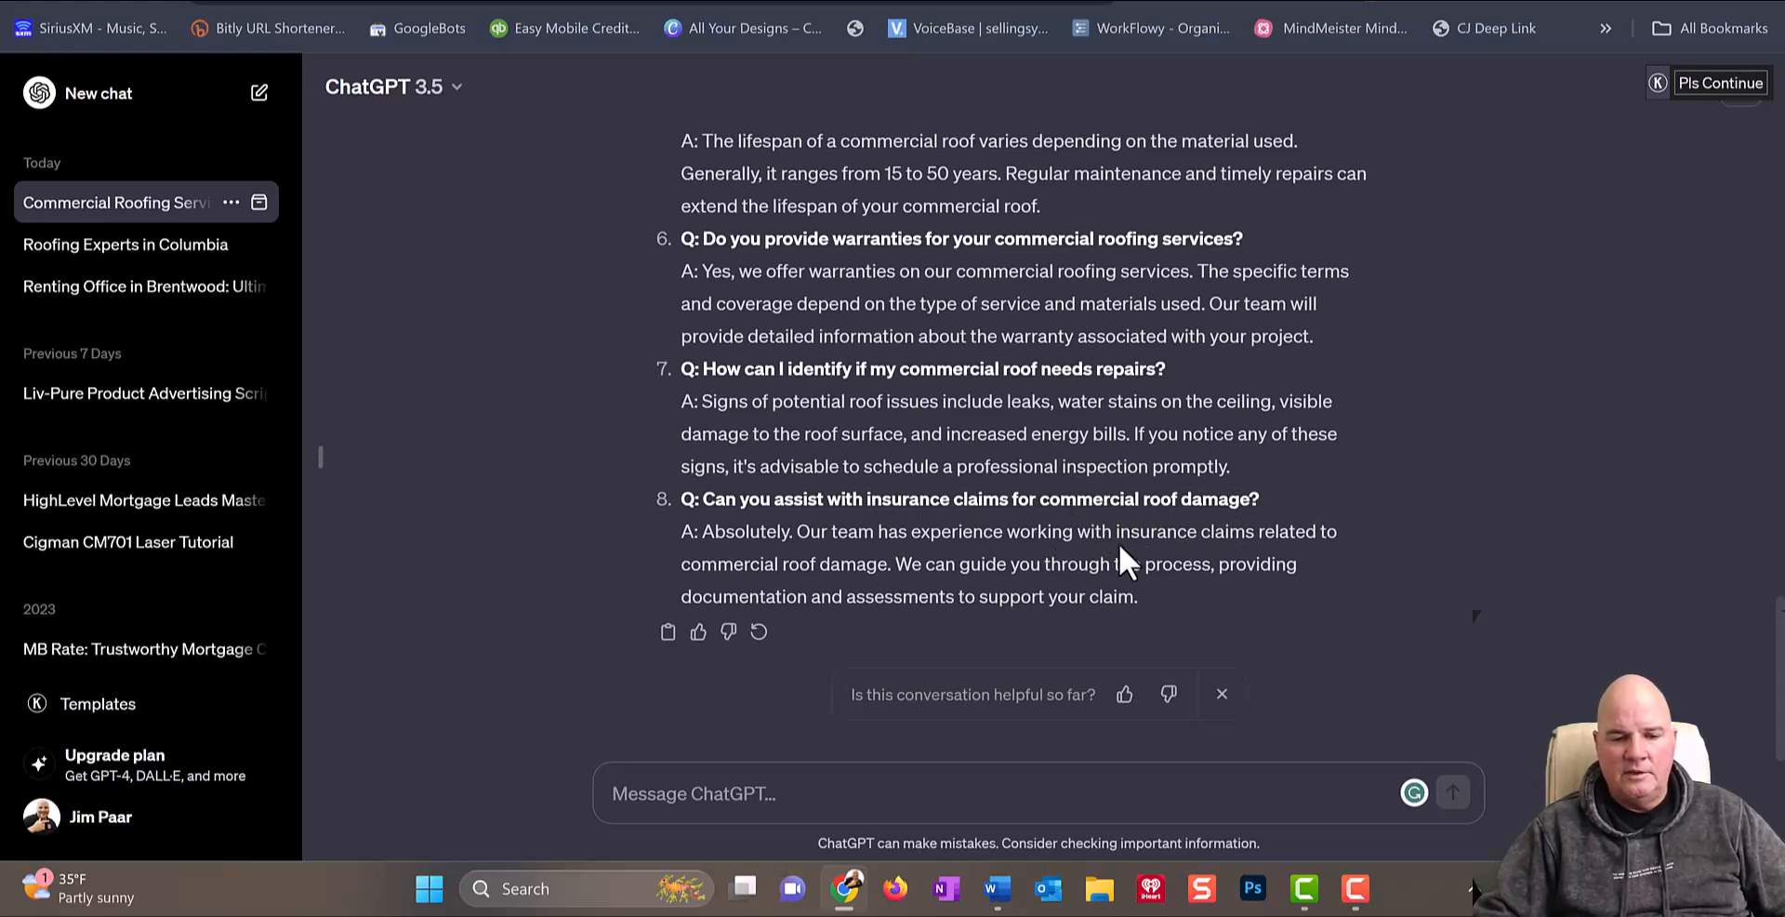
# Step: Copy the first generated question and answer, about how often to schedule roof inspections for a commercial property
pyautogui.scroll(7, 1296, 545)
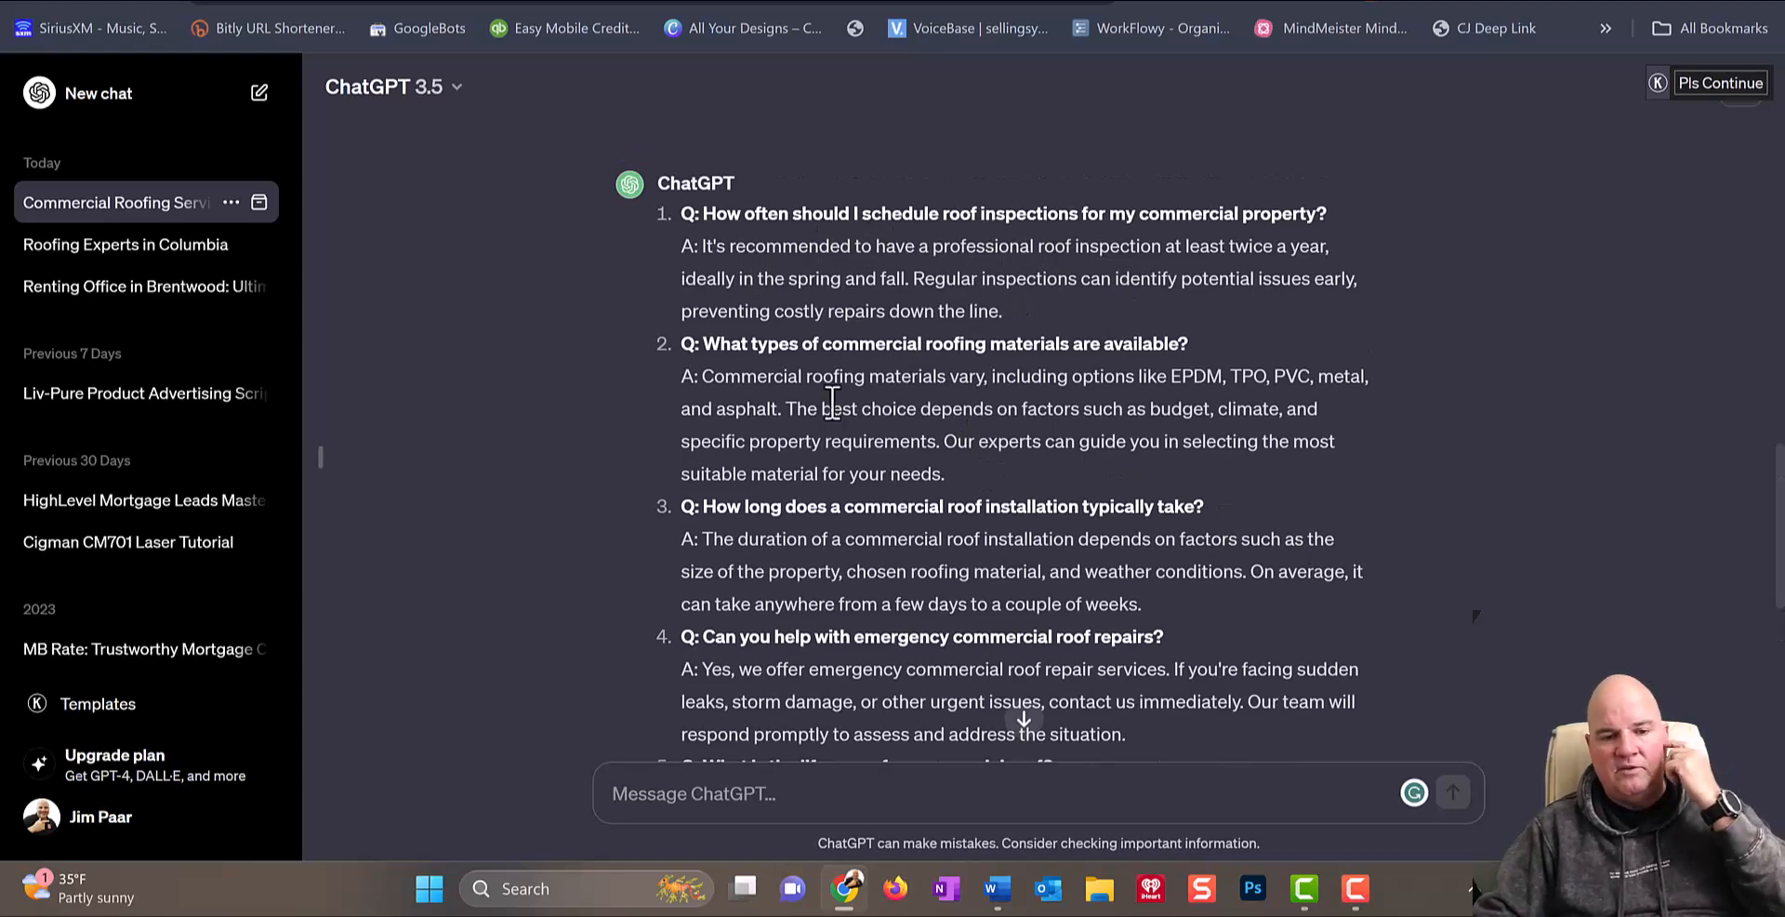
pyautogui.moveTo(1007, 311); pyautogui.dragTo(685, 212)
pyautogui.hotkey('ctrl', 'c')
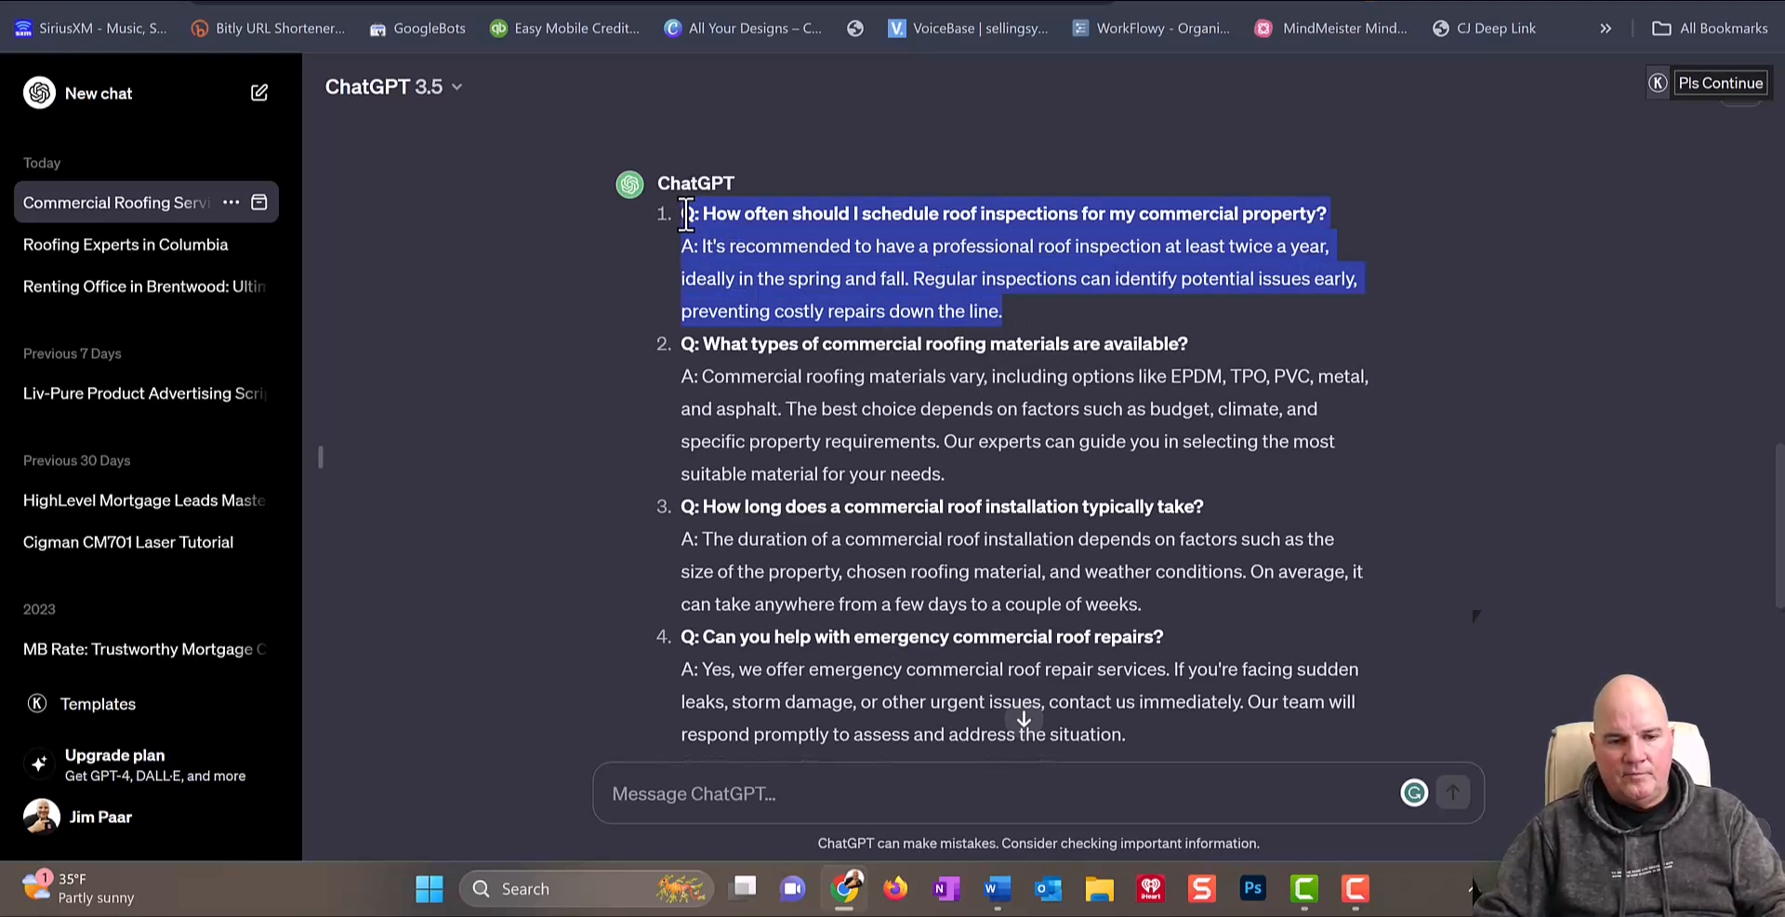
# Step: Switch back to the website builder, clear the first FAQ's placeholder answer, and replace its patio question with the copied ChatGPT text
pyautogui.click(103, 2)
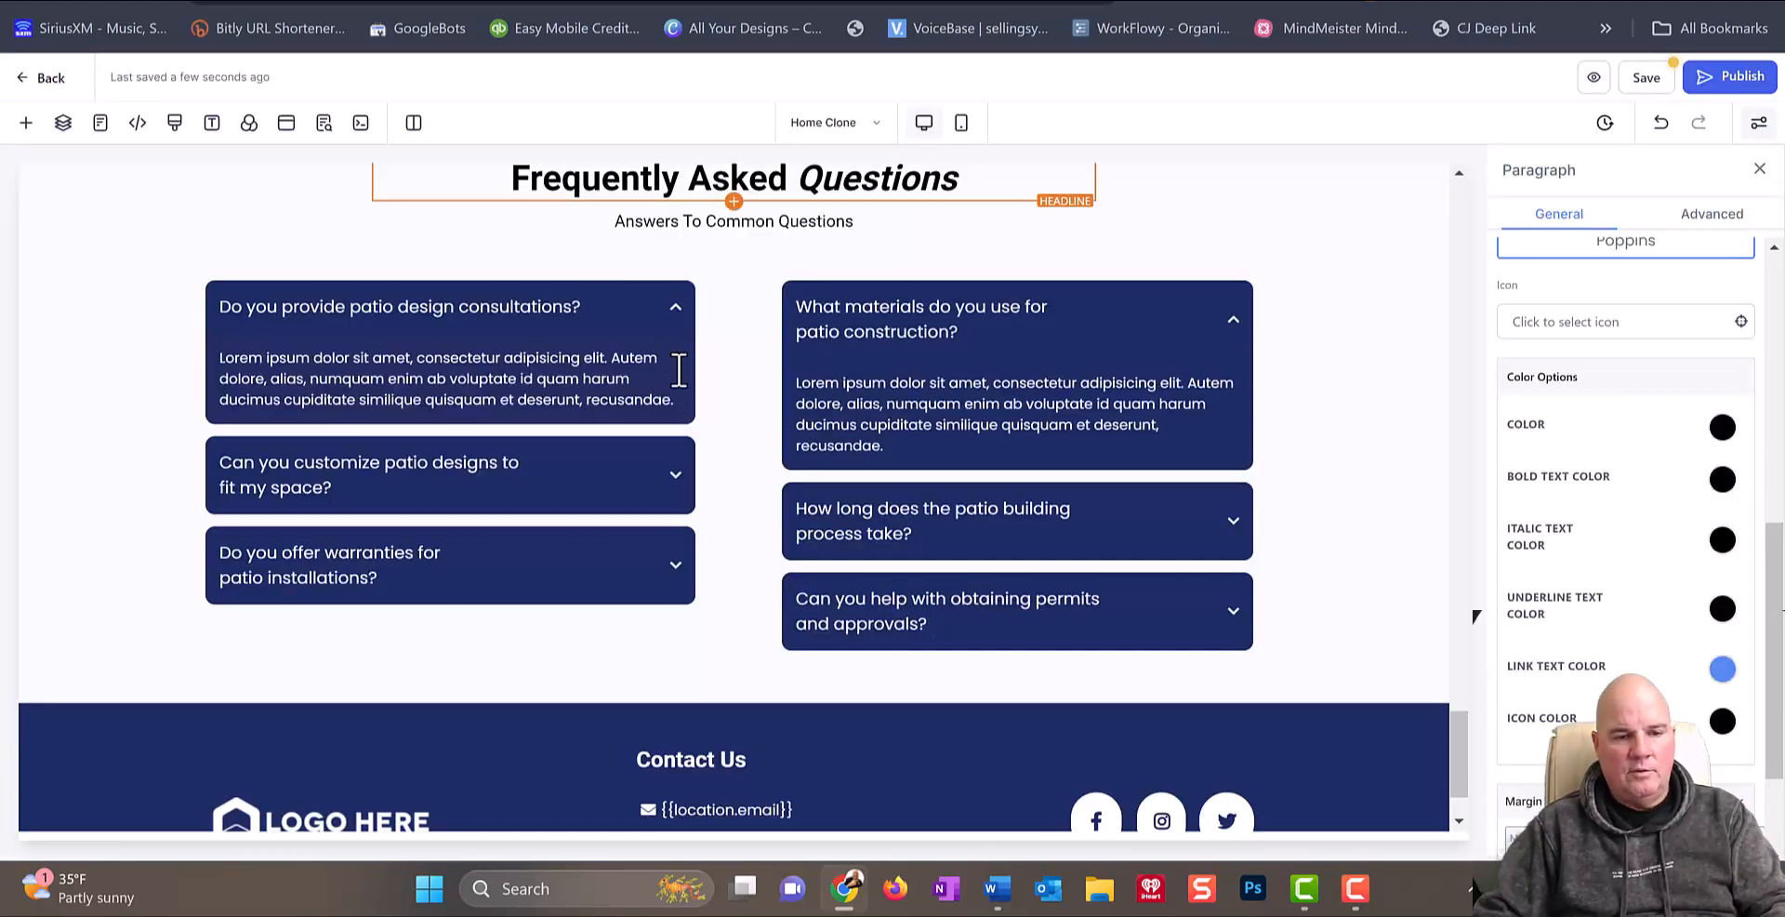
pyautogui.click(490, 377)
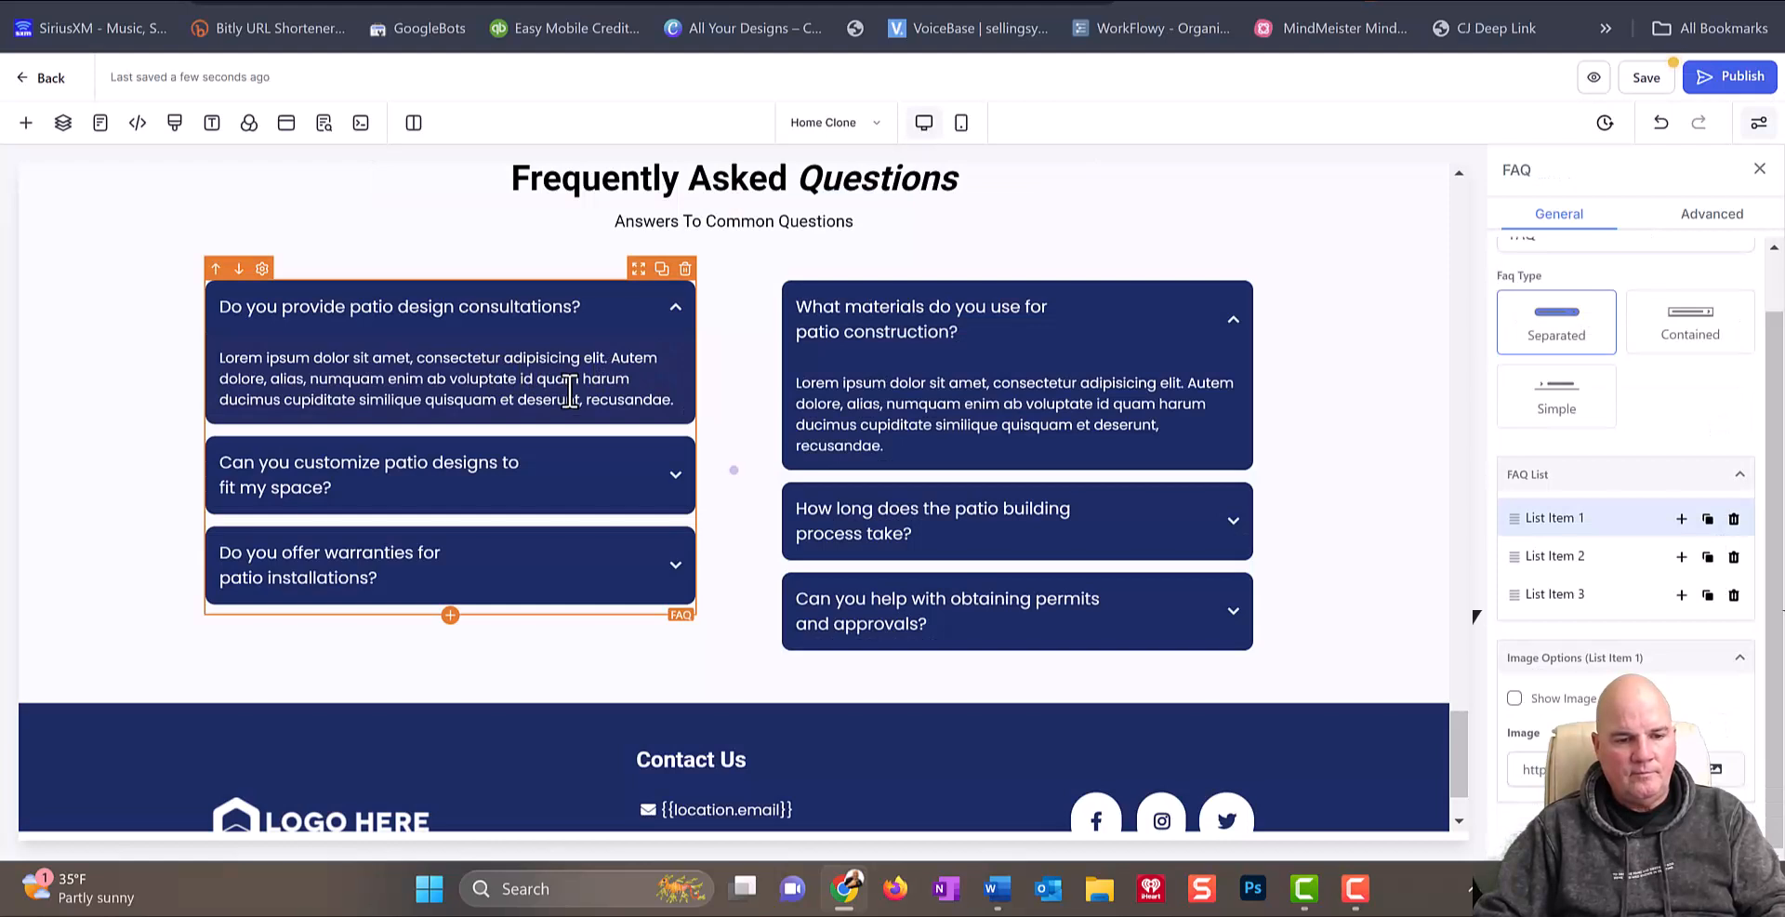
pyautogui.moveTo(673, 400); pyautogui.dragTo(228, 298)
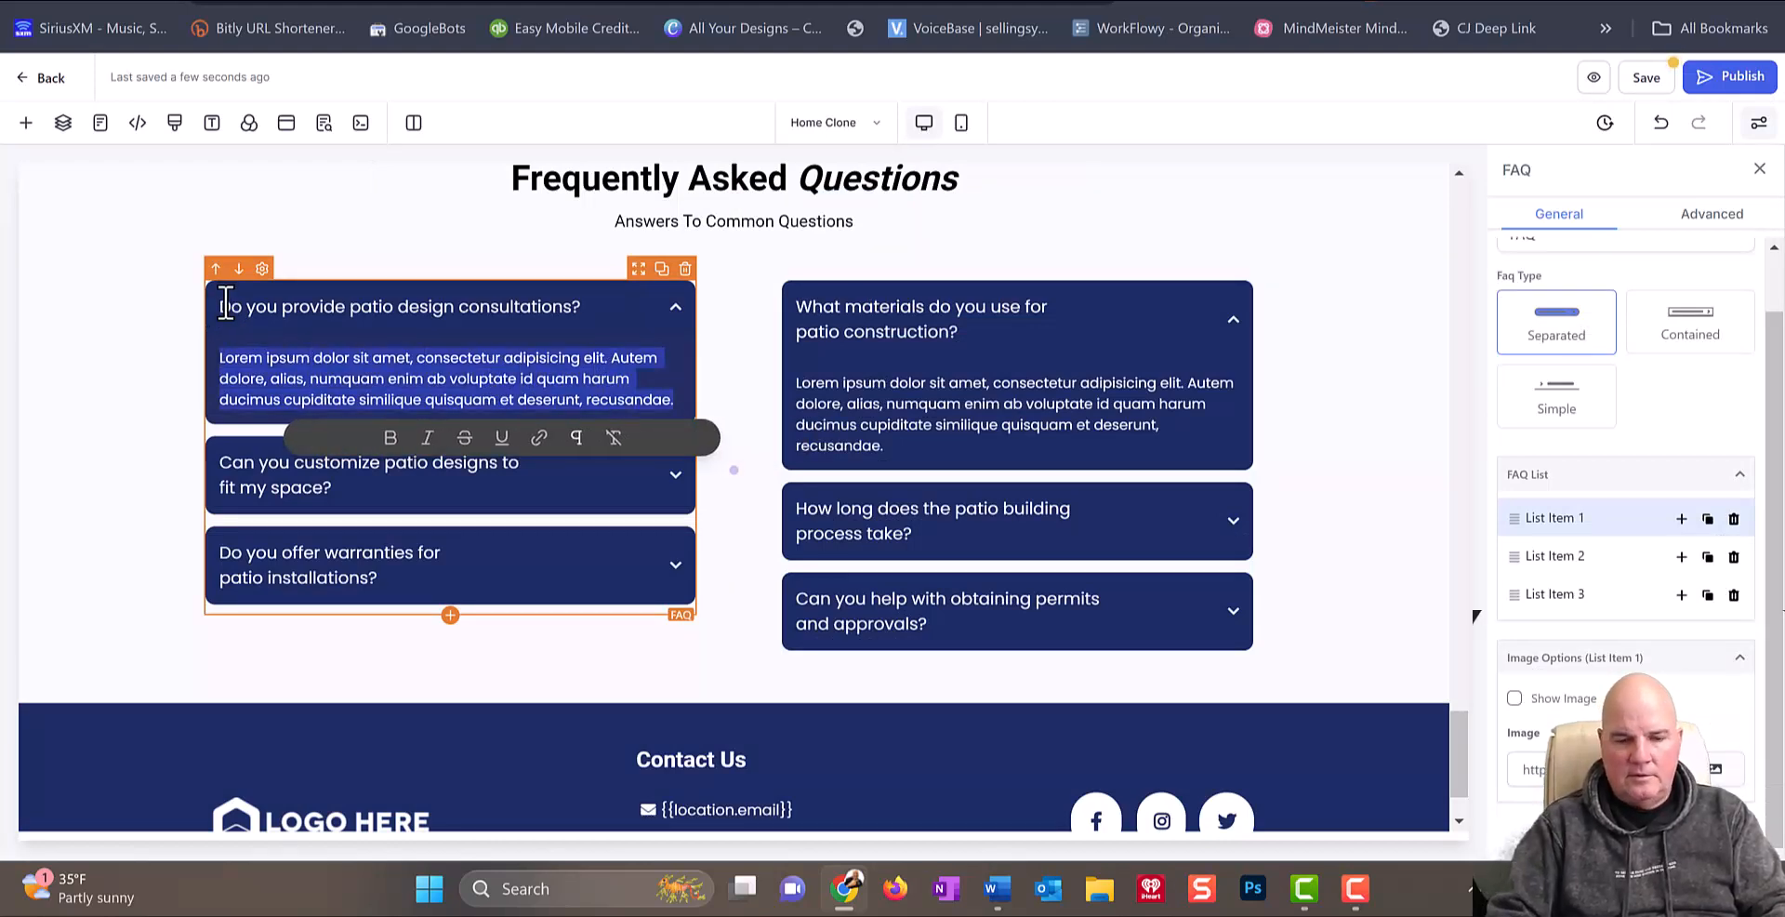
pyautogui.press('BackSpace')
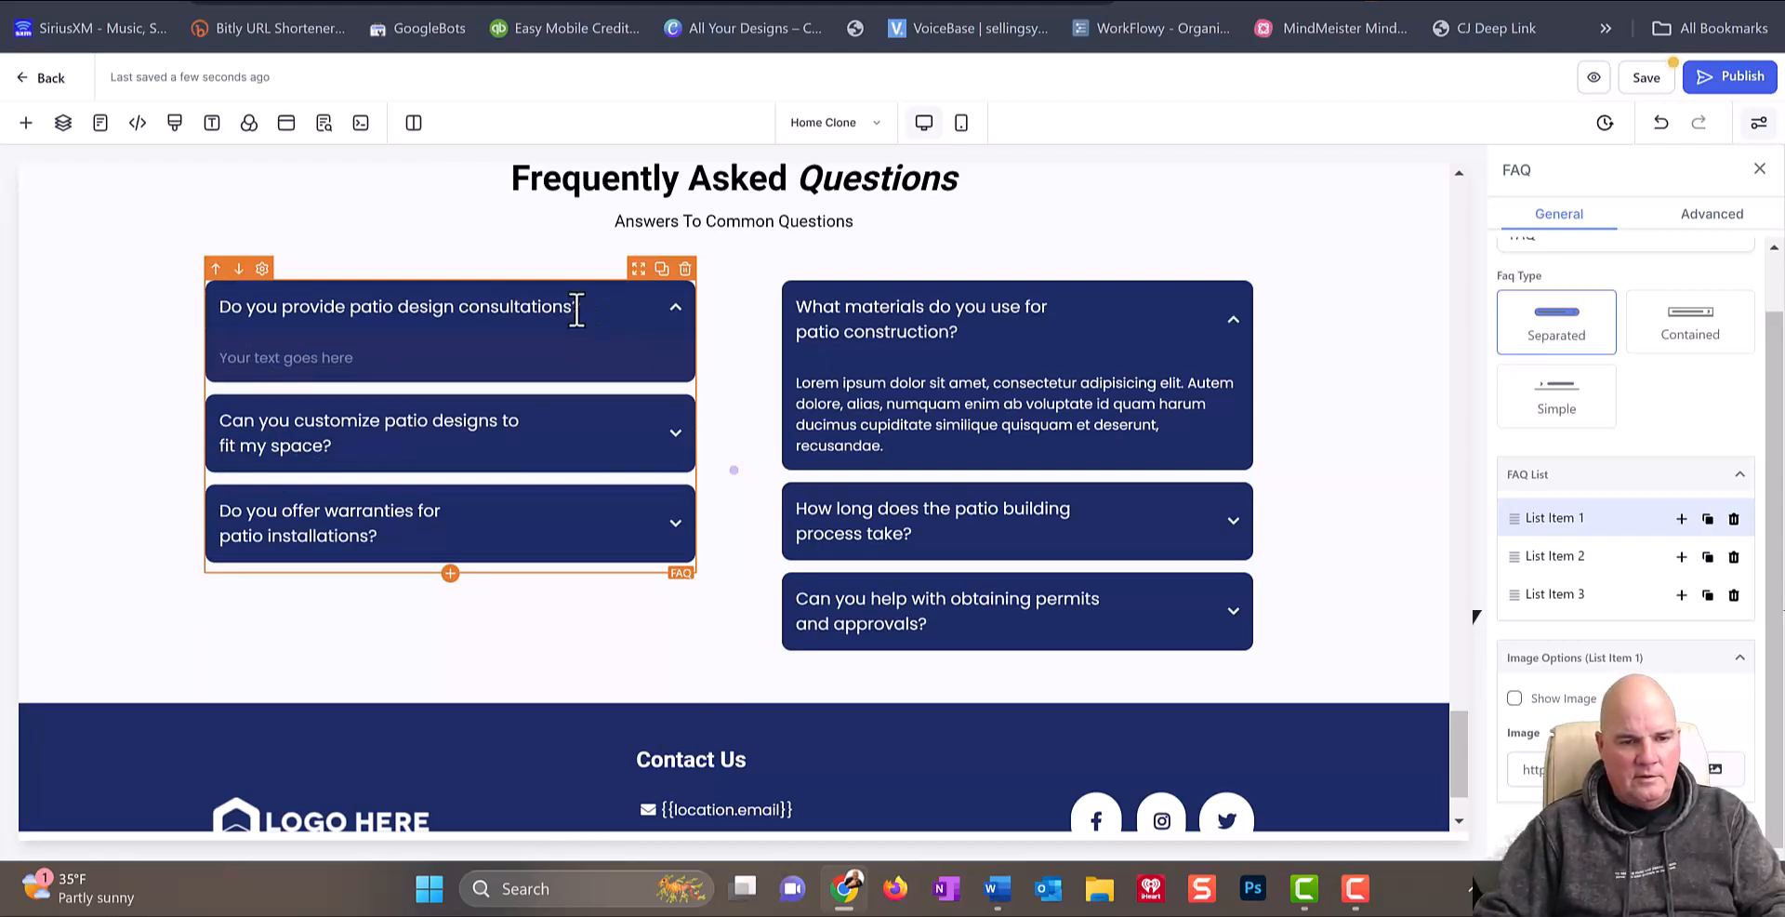
pyautogui.moveTo(578, 307); pyautogui.dragTo(216, 306)
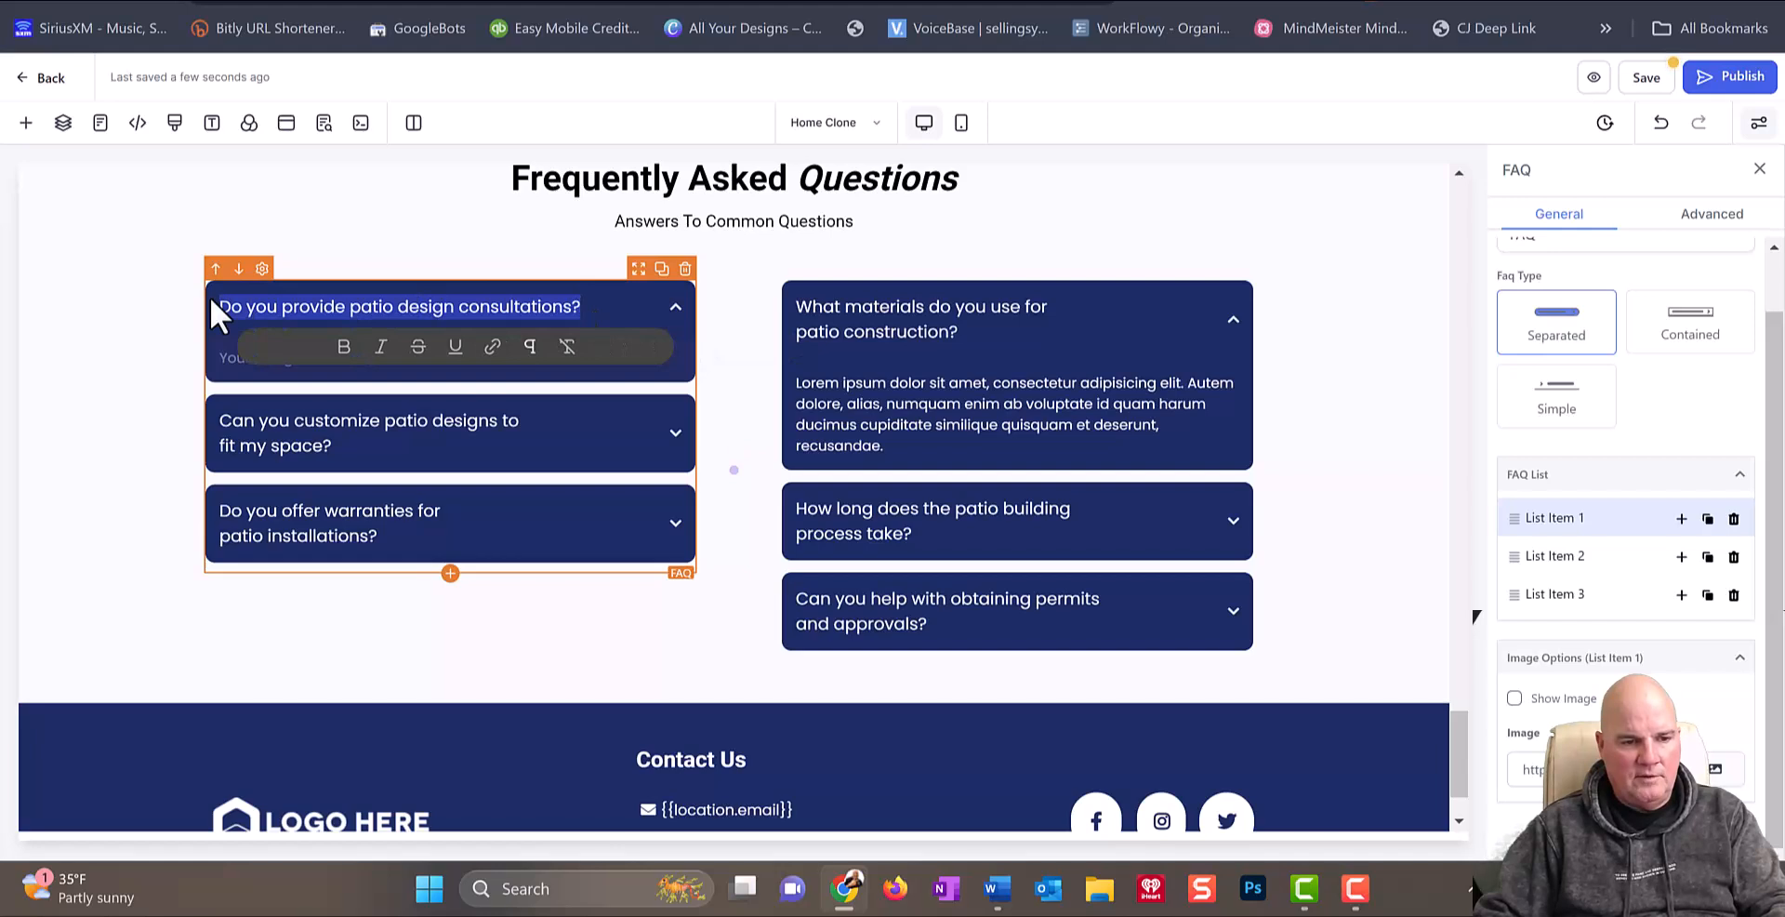
pyautogui.hotkey('ctrl', 'v')
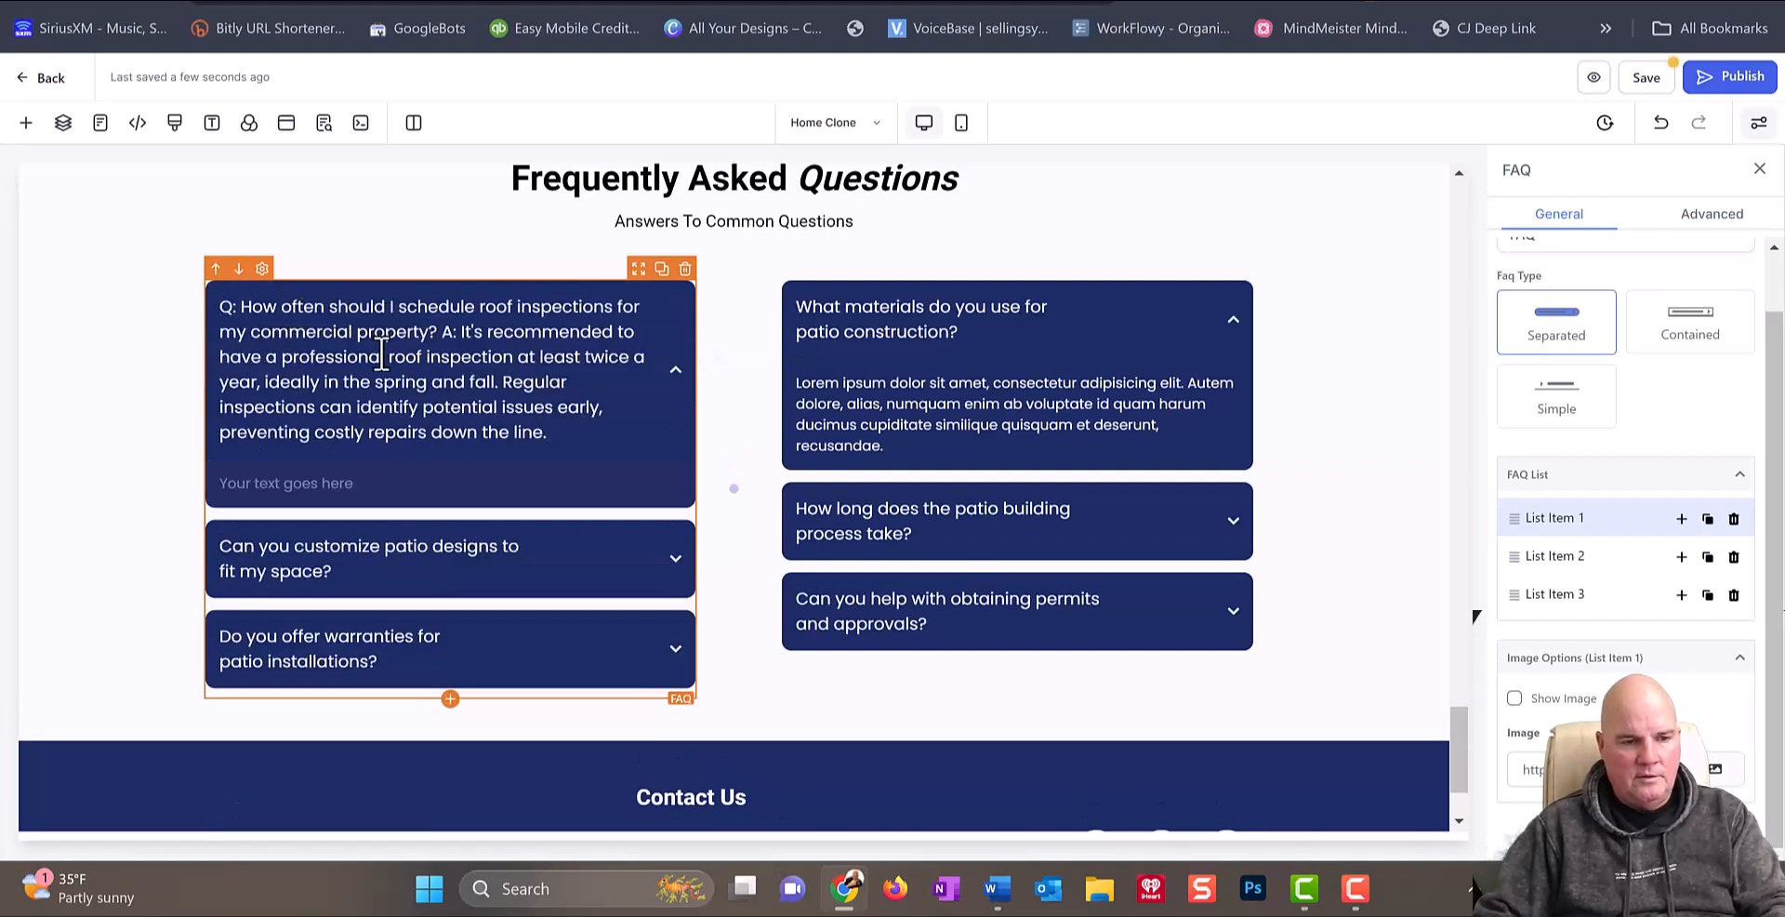
# Step: Move the answer about twice-yearly professional roof inspections out of the first FAQ's question and into its answer area
pyautogui.moveTo(553, 434); pyautogui.dragTo(443, 337)
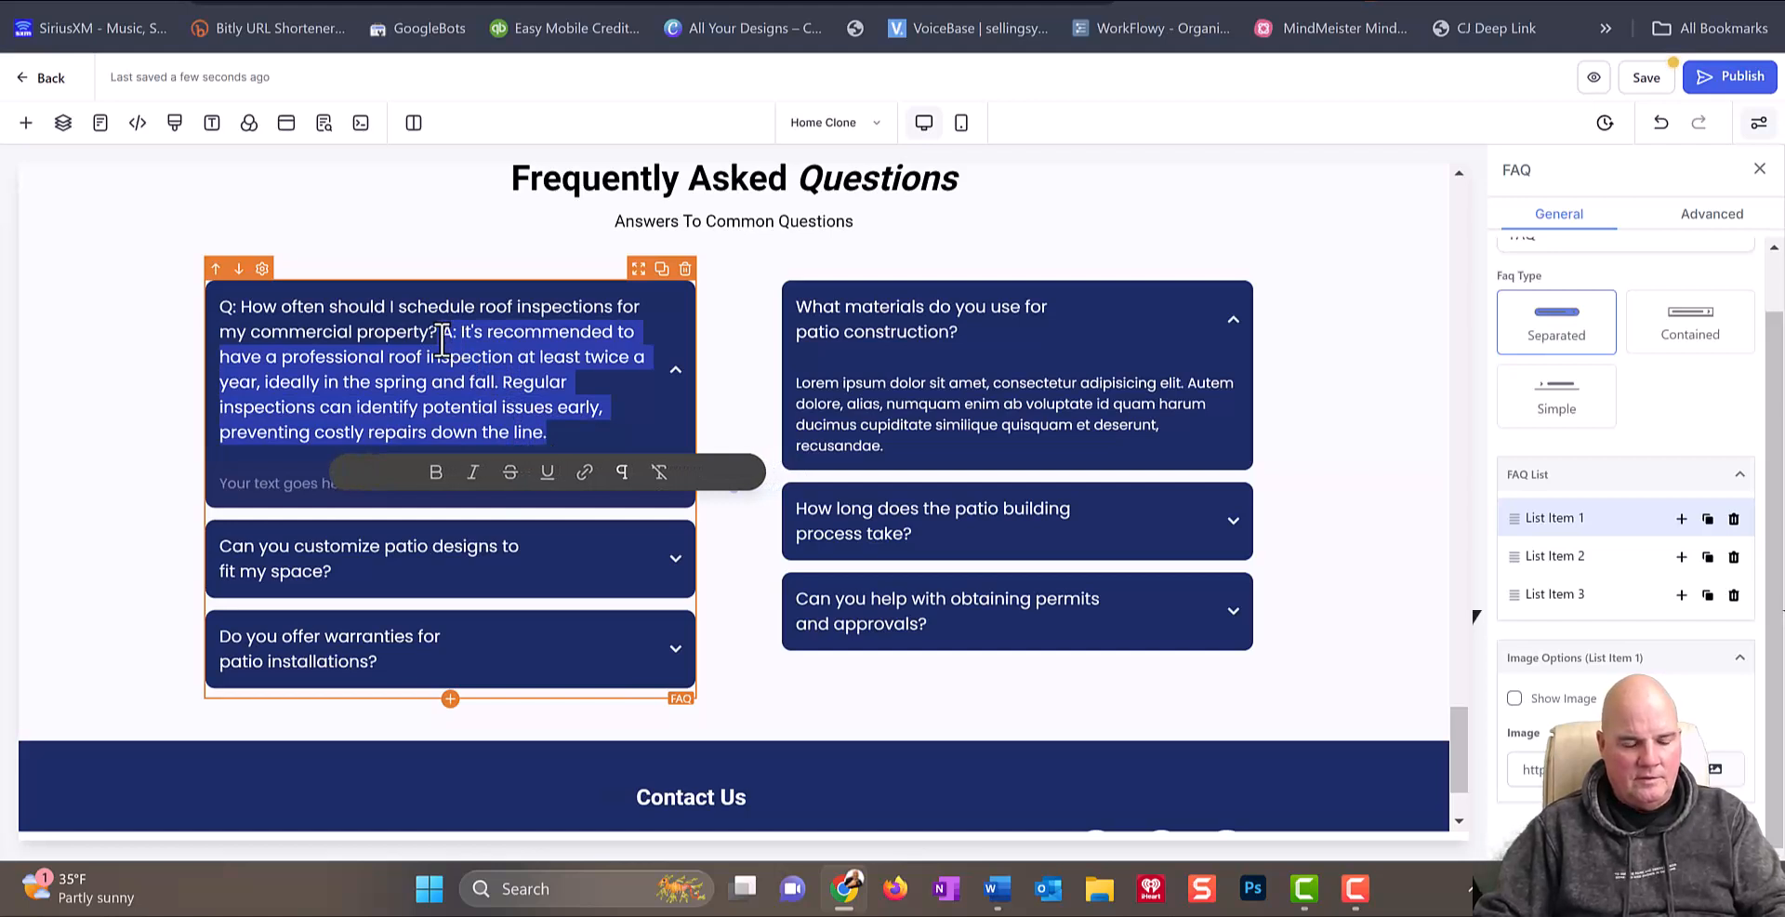
pyautogui.hotkey('ctrl', 'x')
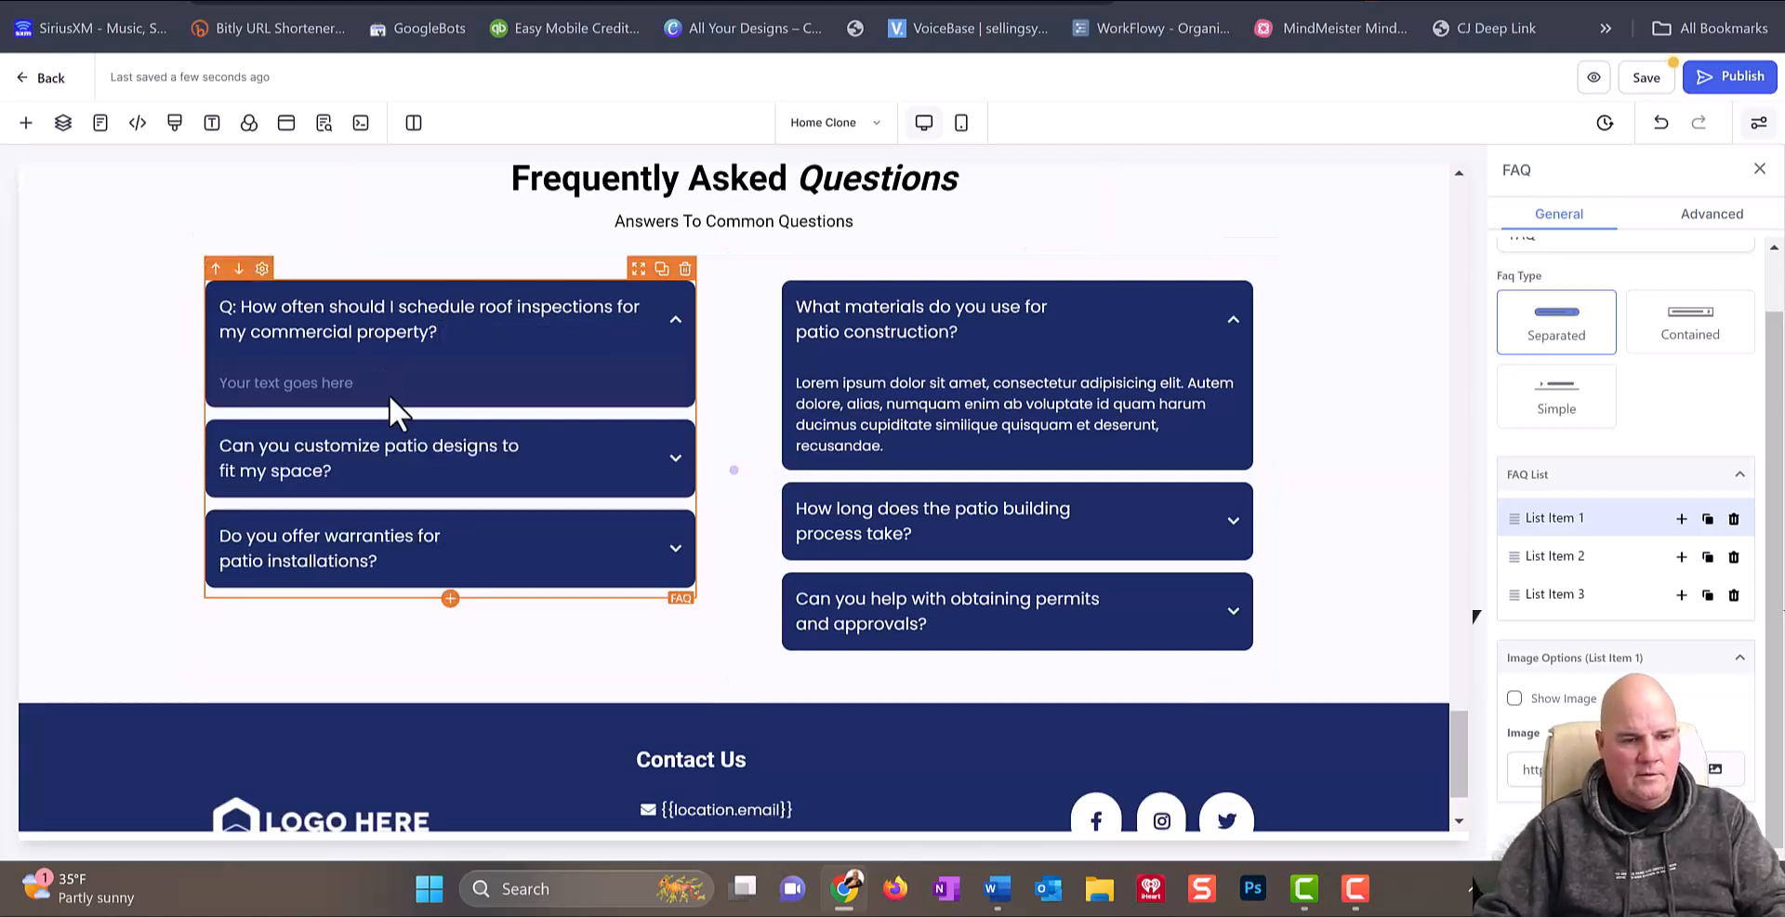
pyautogui.hotkey('ctrl', 'v')
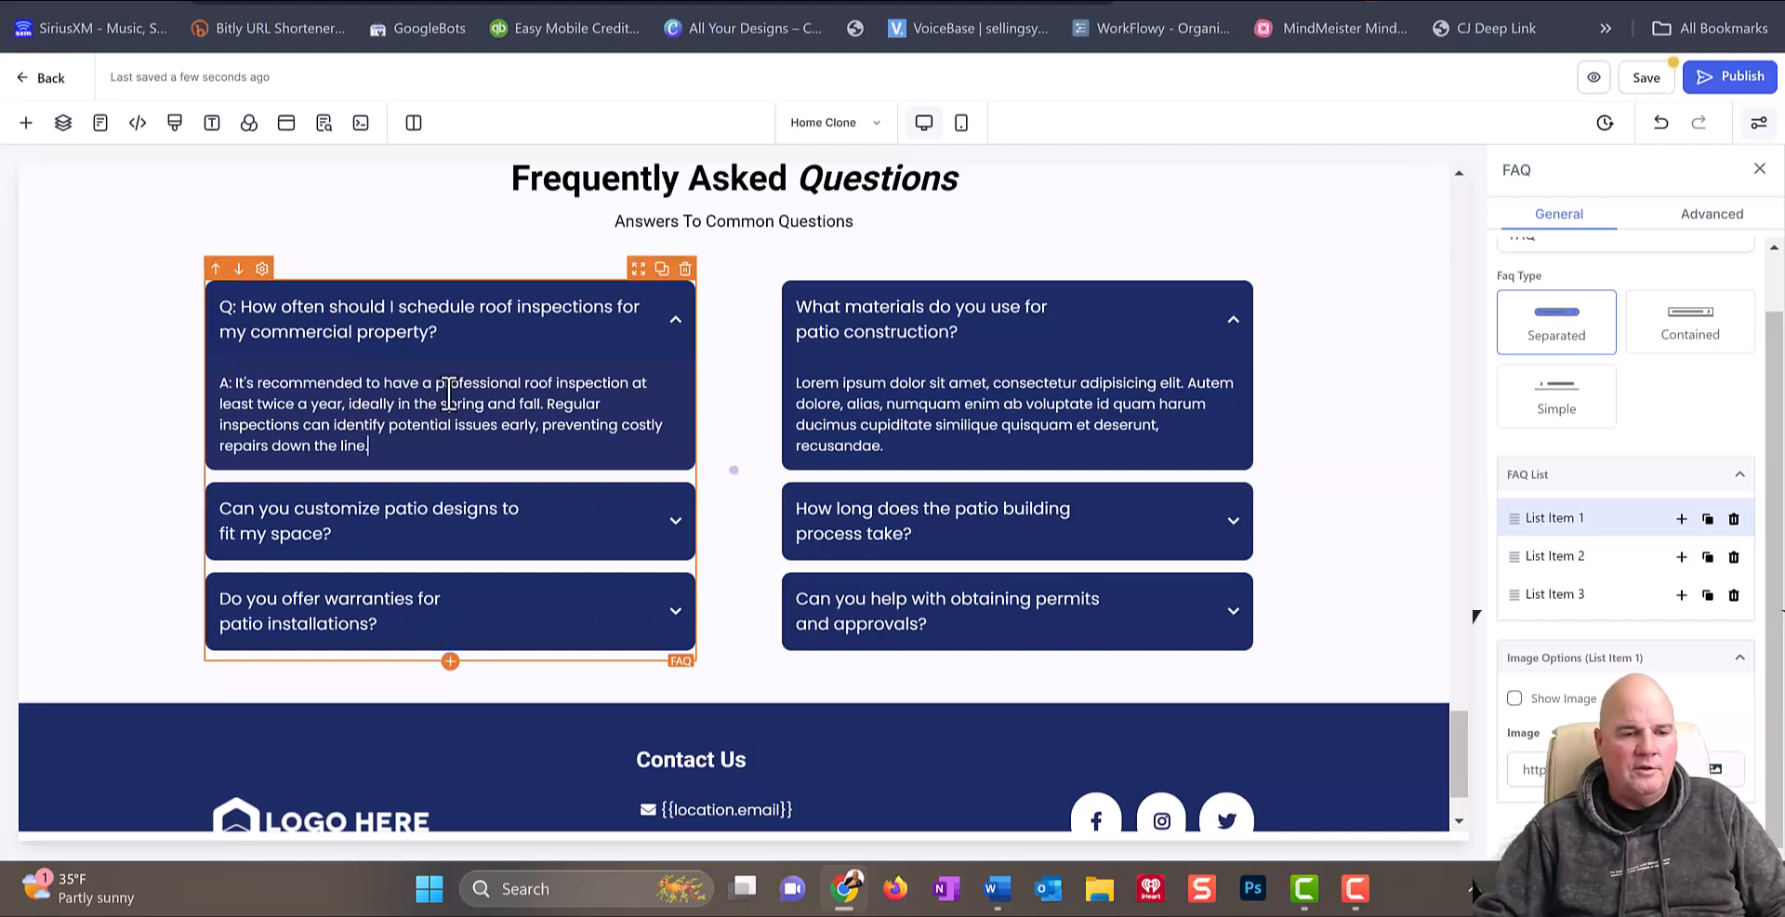
# Step: Check the logo placeholder in the website's header, and open Canva in a new browser tab
pyautogui.scroll(-1, 842, 565)
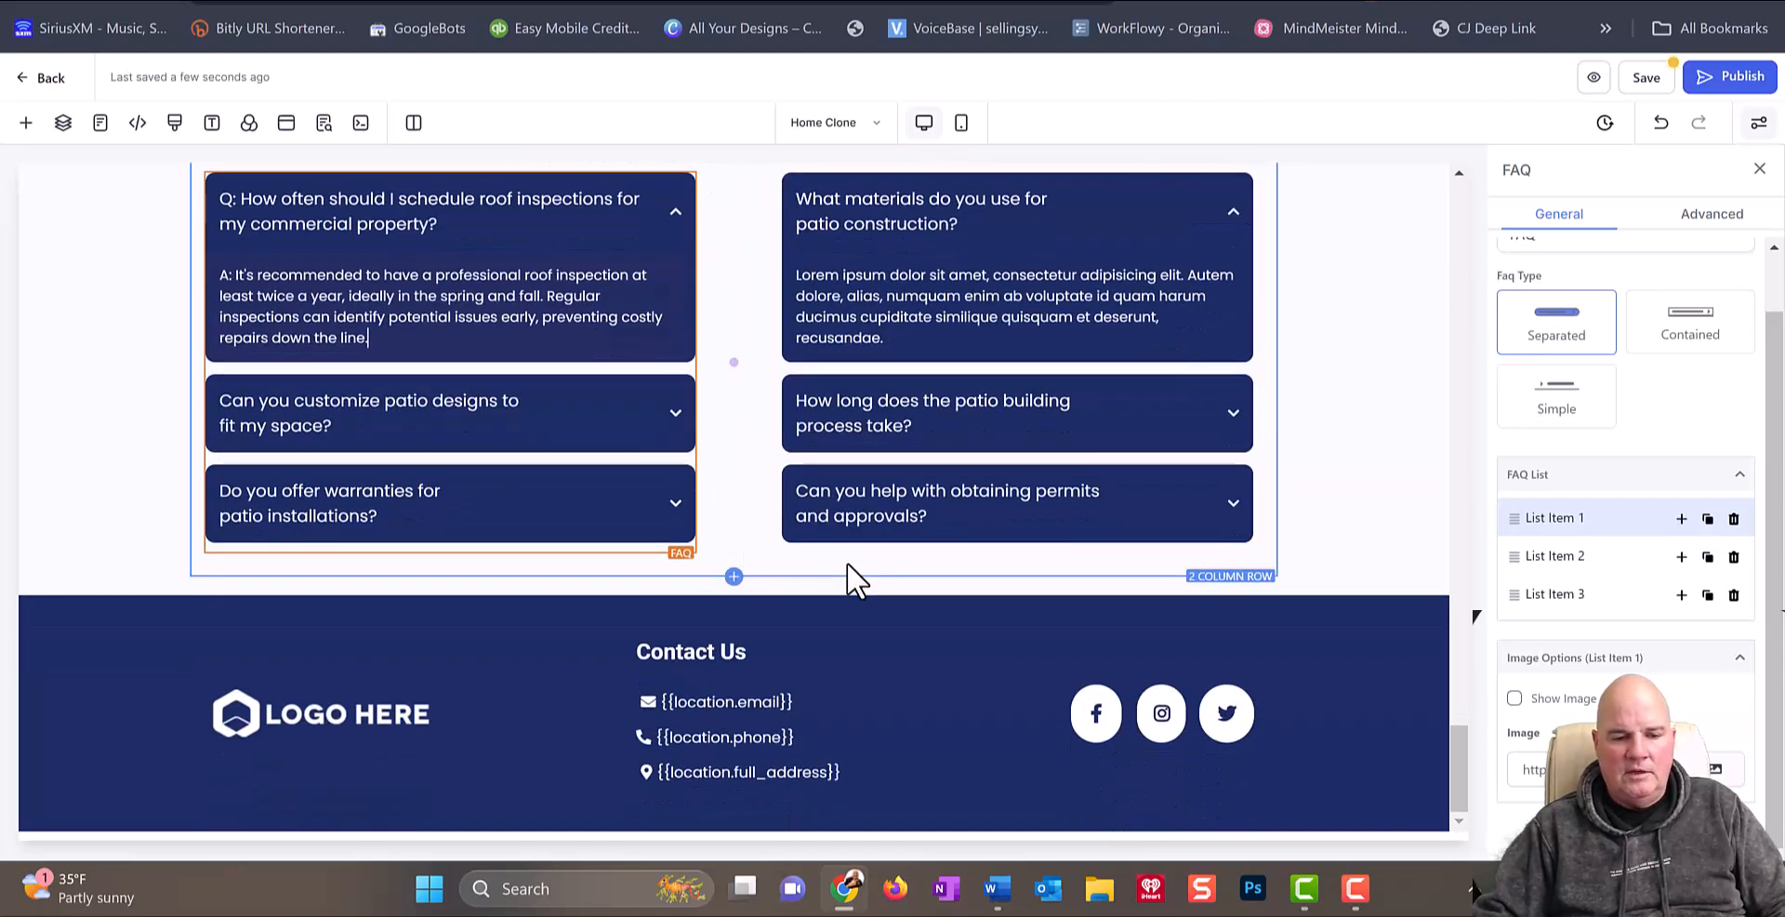
pyautogui.scroll(6, 859, 565)
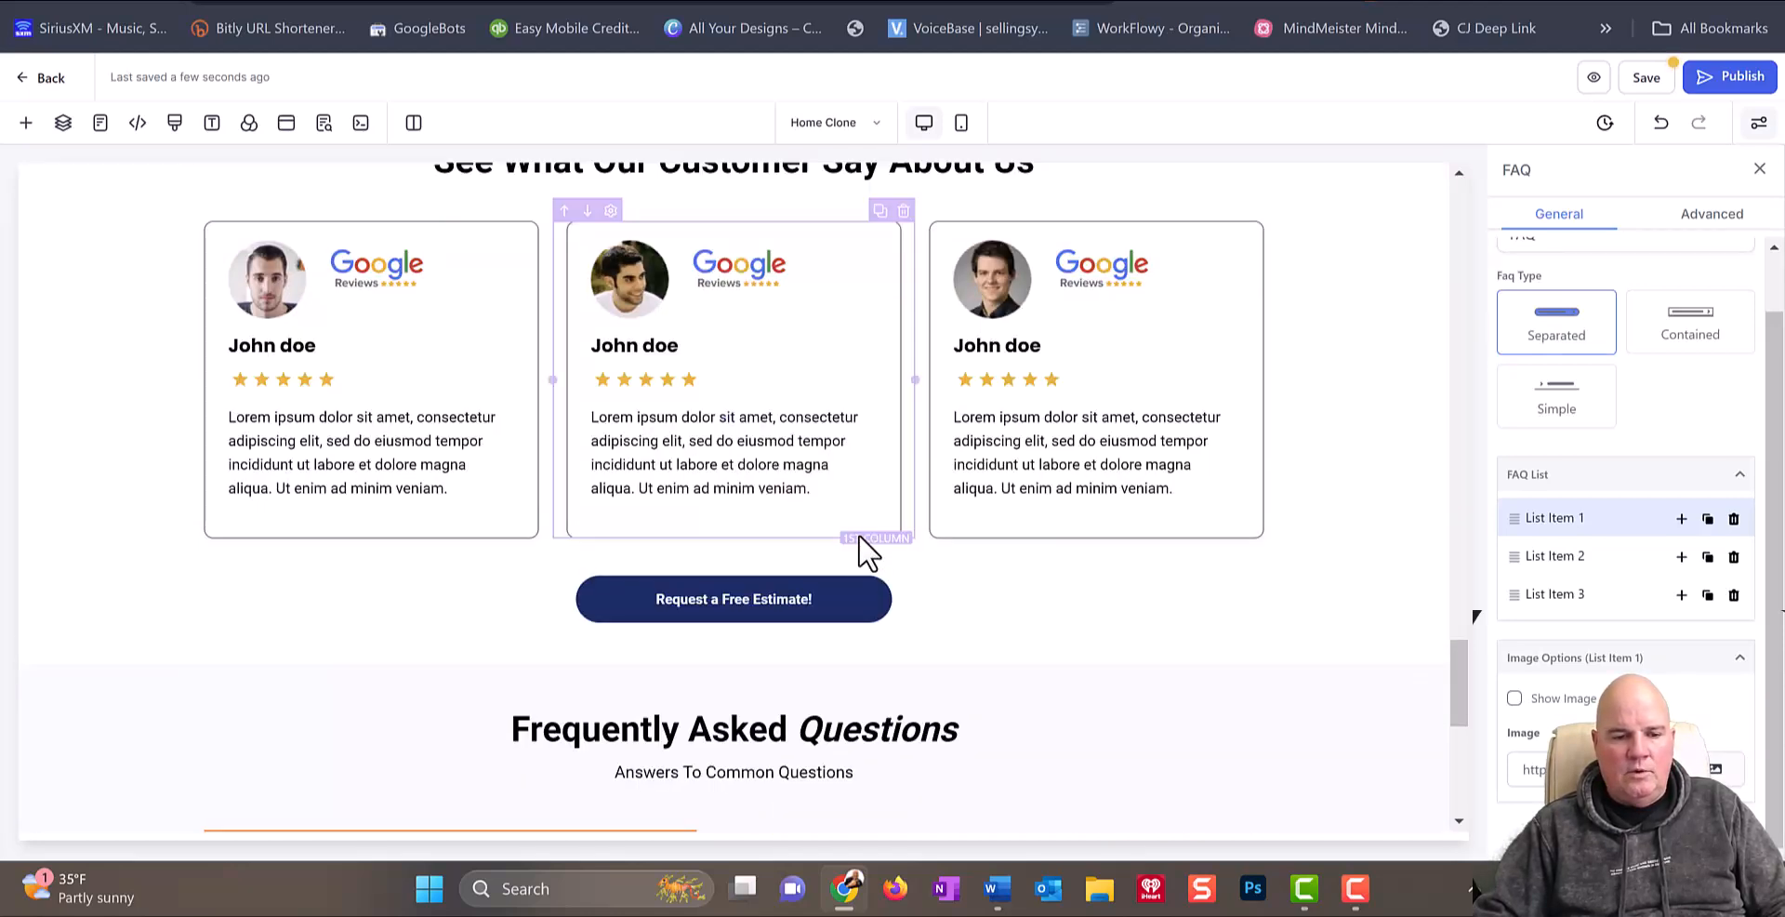
pyautogui.scroll(-3, 1028, 594)
pyautogui.scroll(20, 1030, 586)
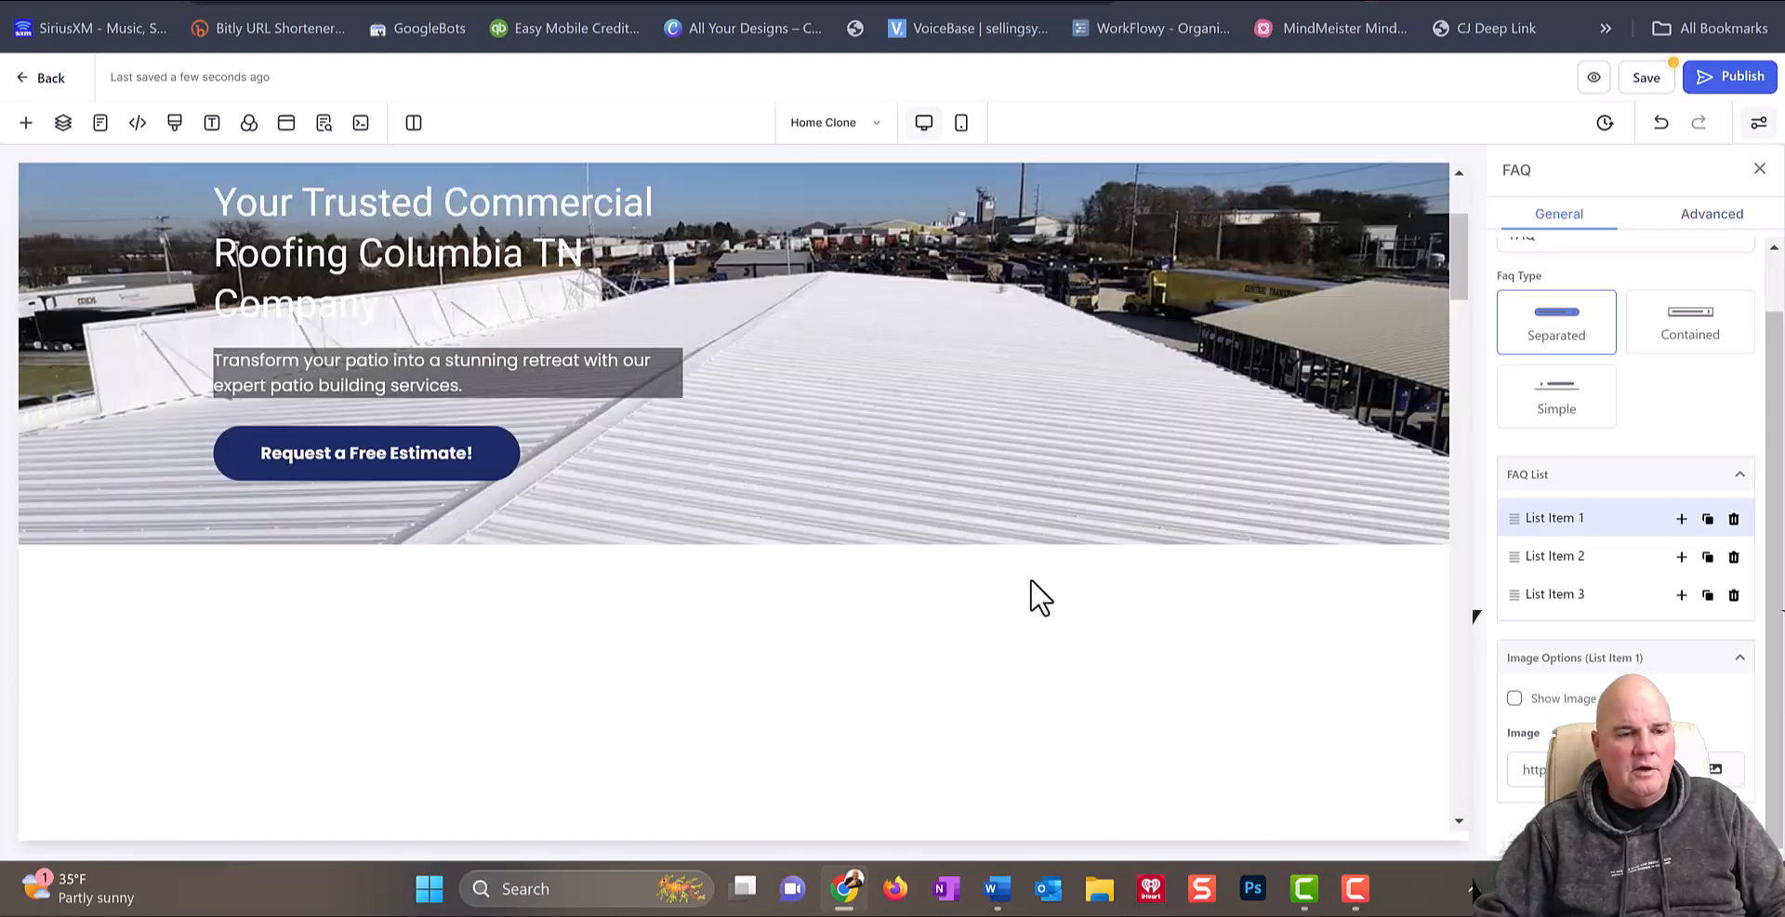
pyautogui.scroll(3, 1039, 595)
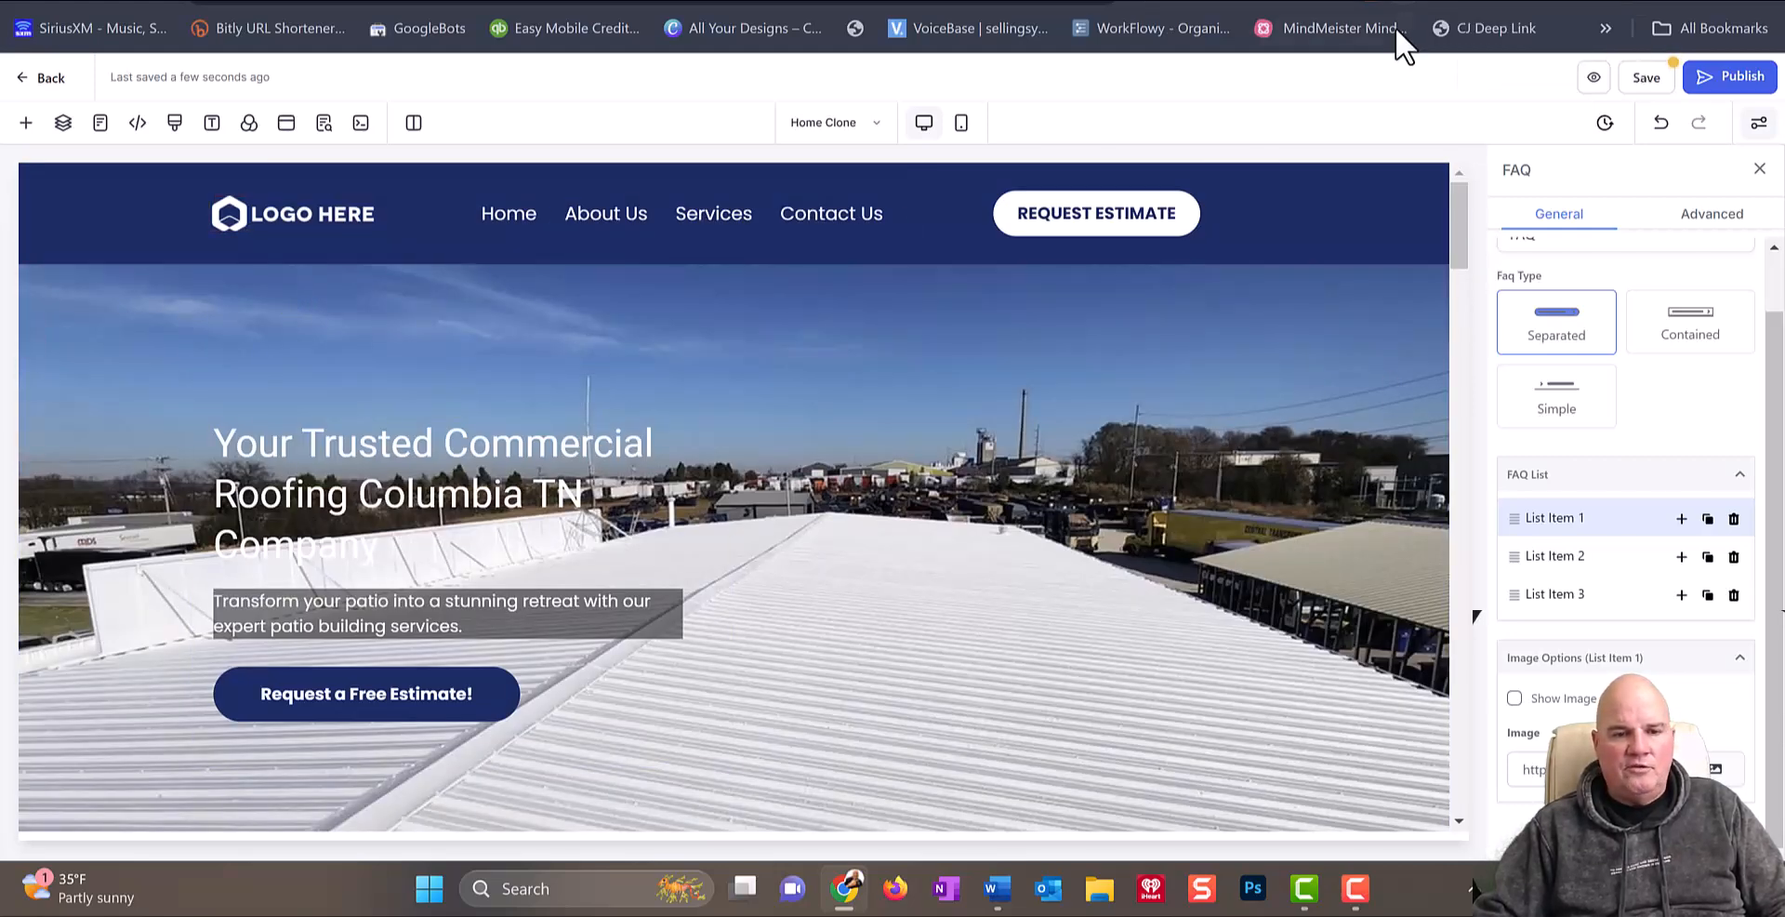
pyautogui.click(1258, 0)
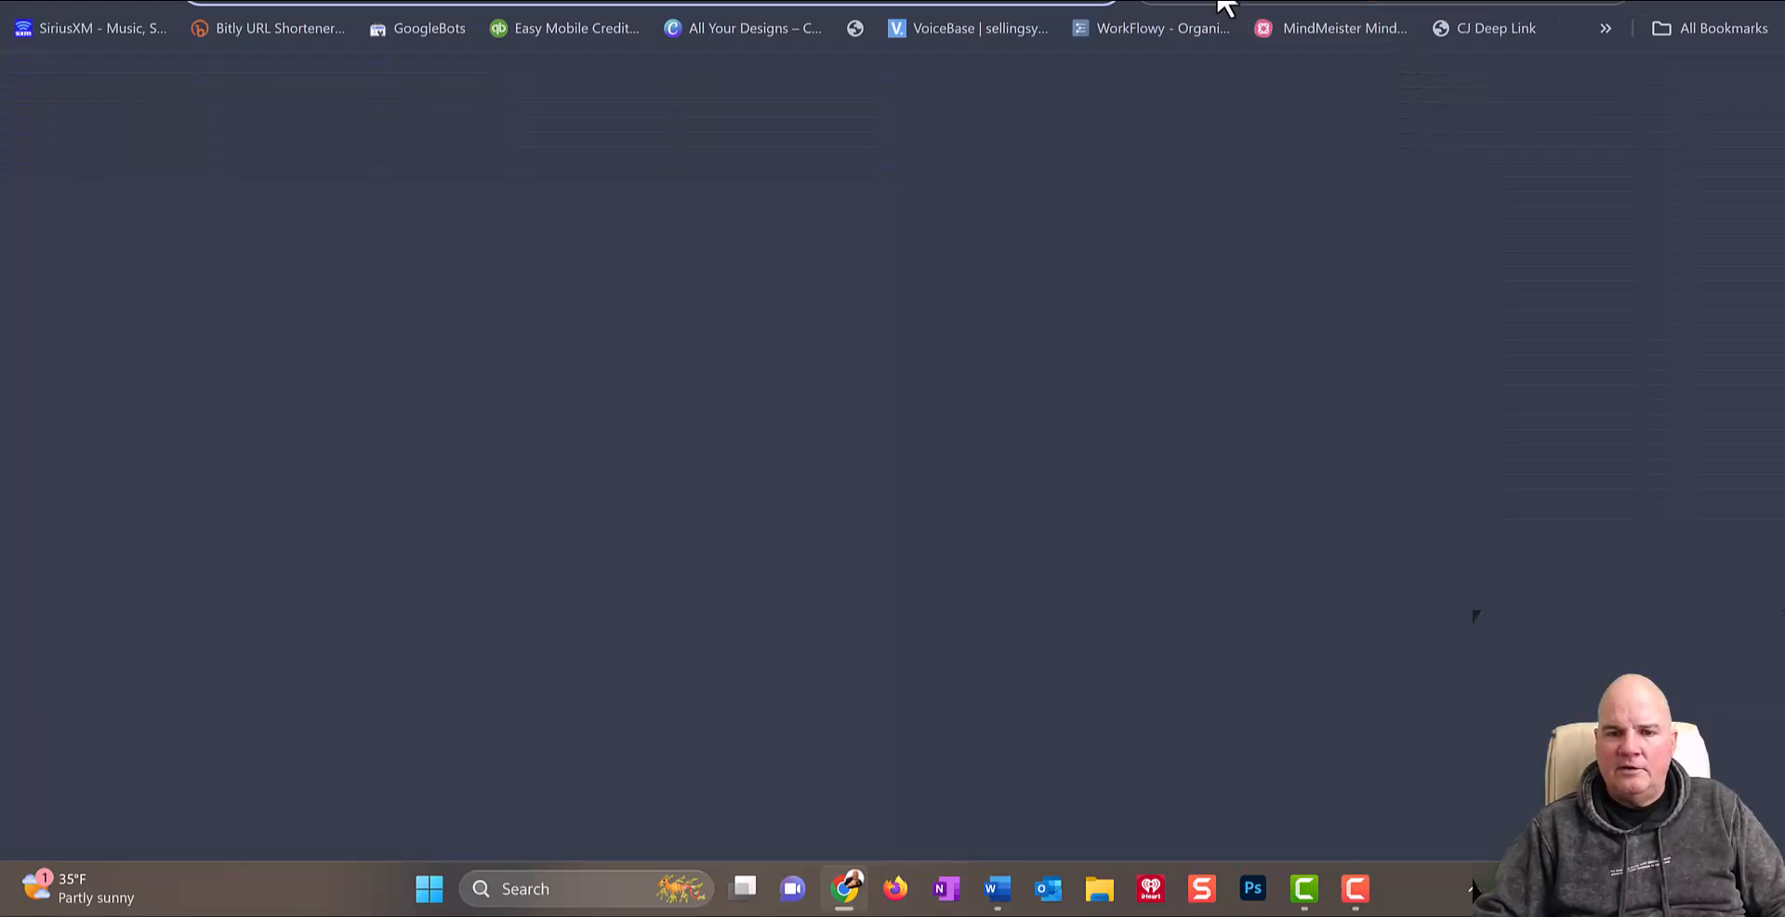
pyautogui.click(1064, 1)
pyautogui.write('canva')
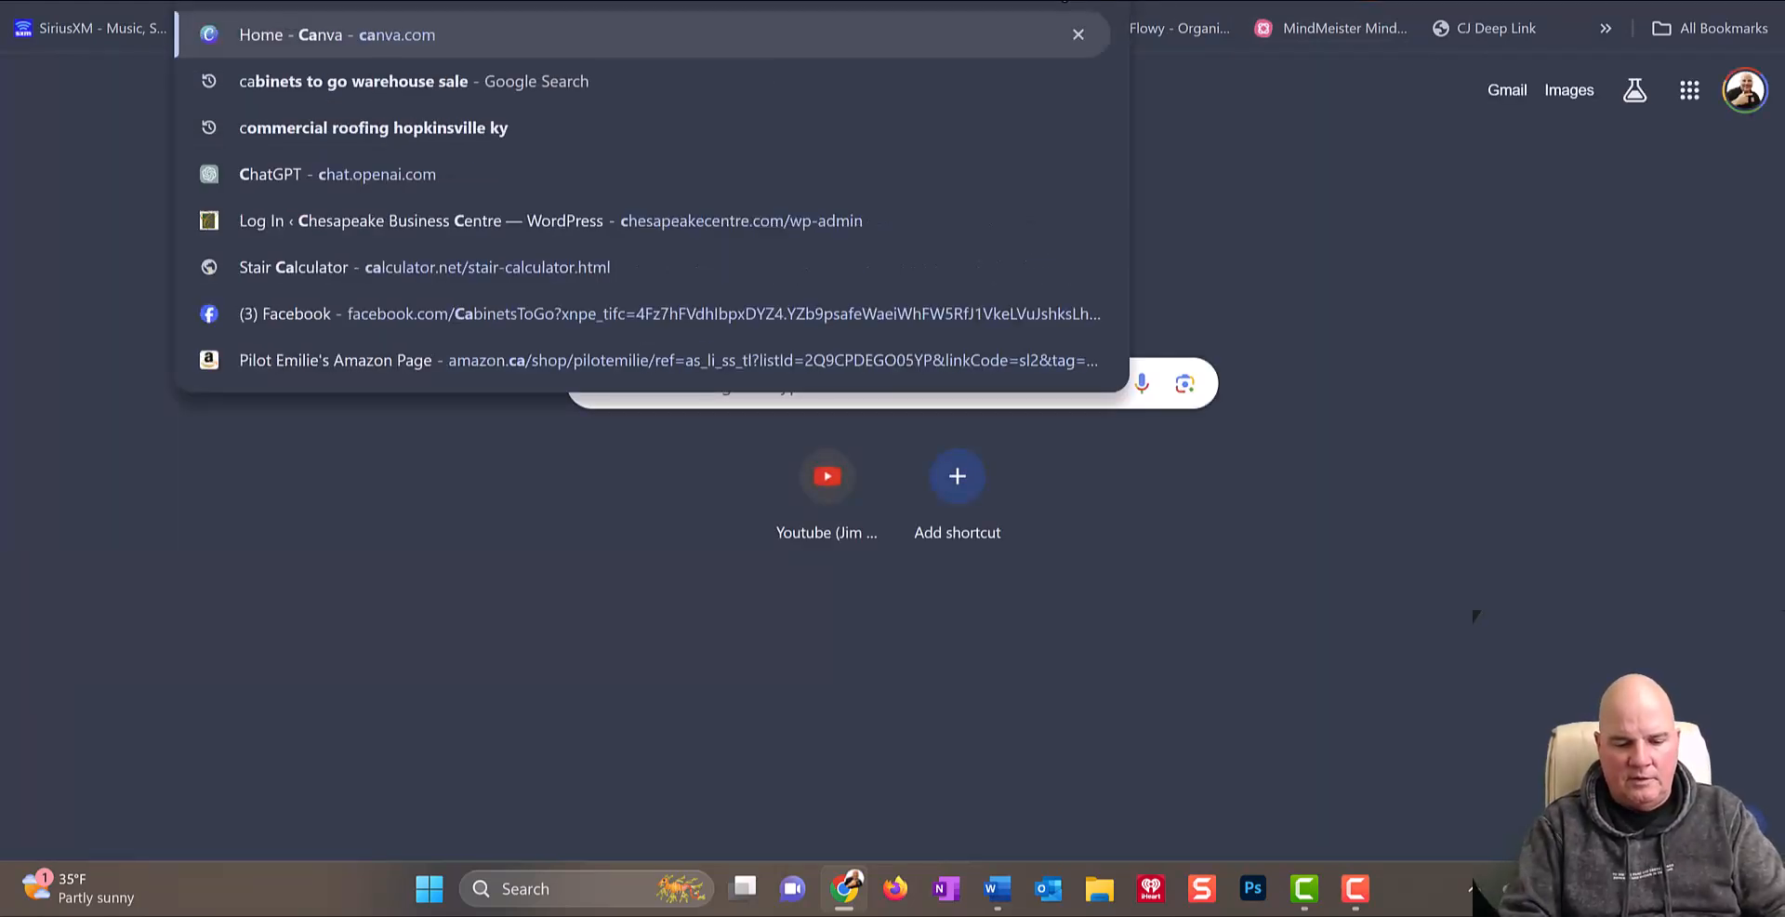
pyautogui.press('Return')
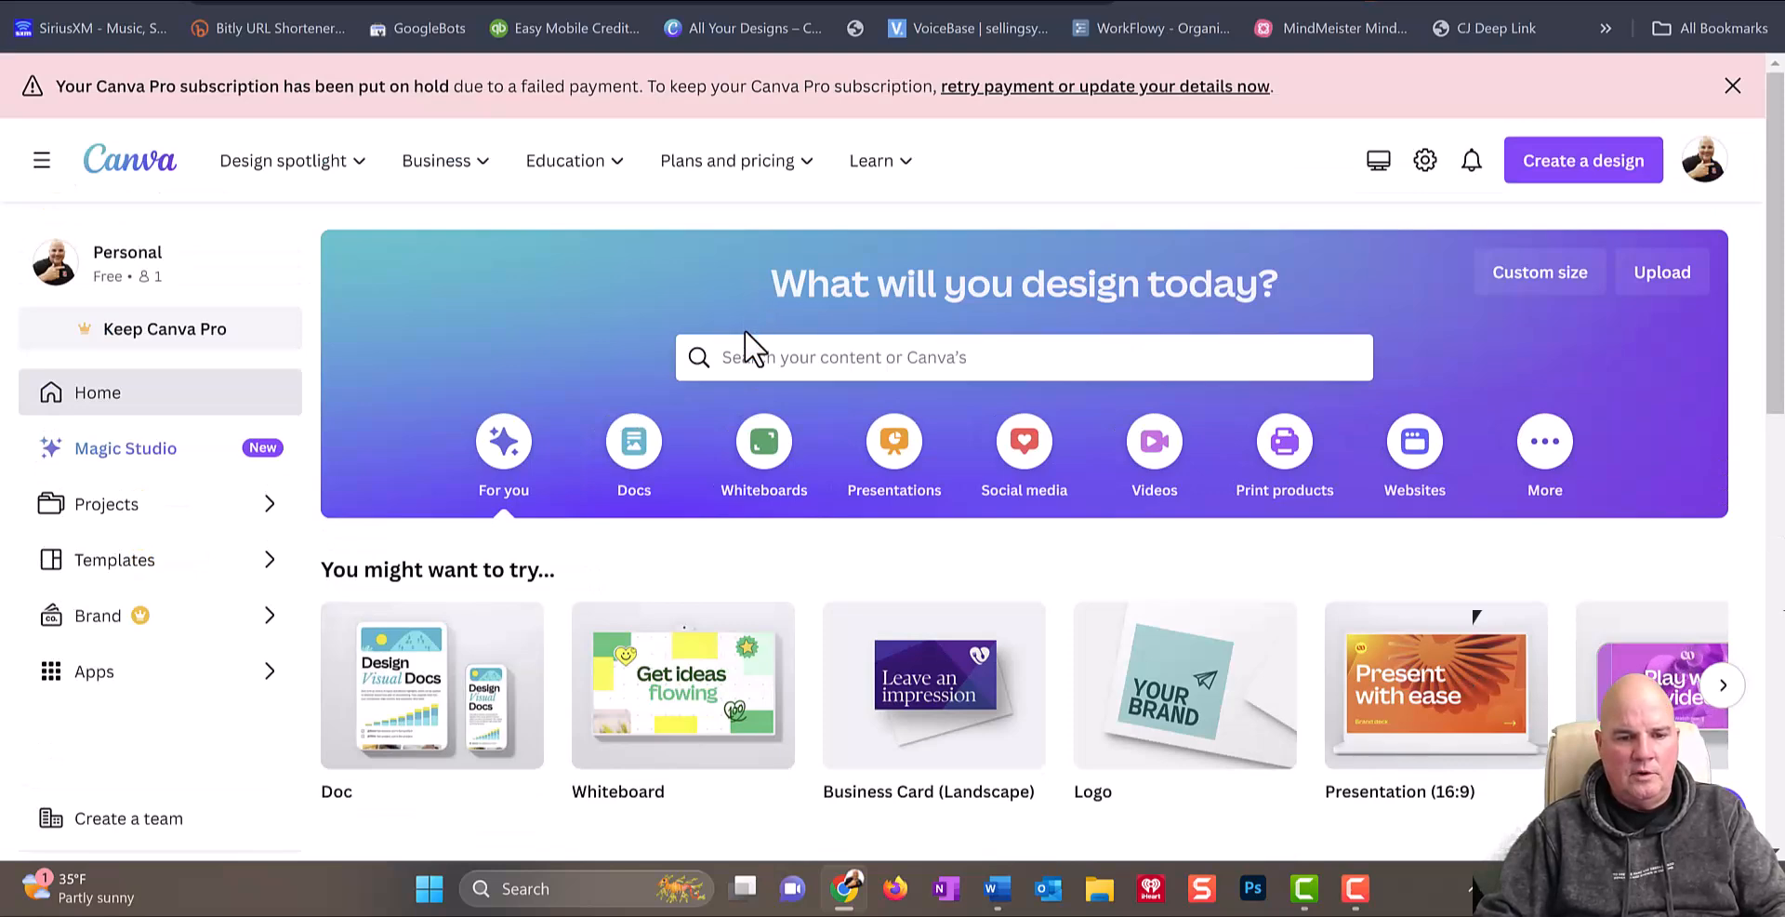
# Step: Search Canva for "roofing logo" templates and look through the designs
pyautogui.click(746, 357)
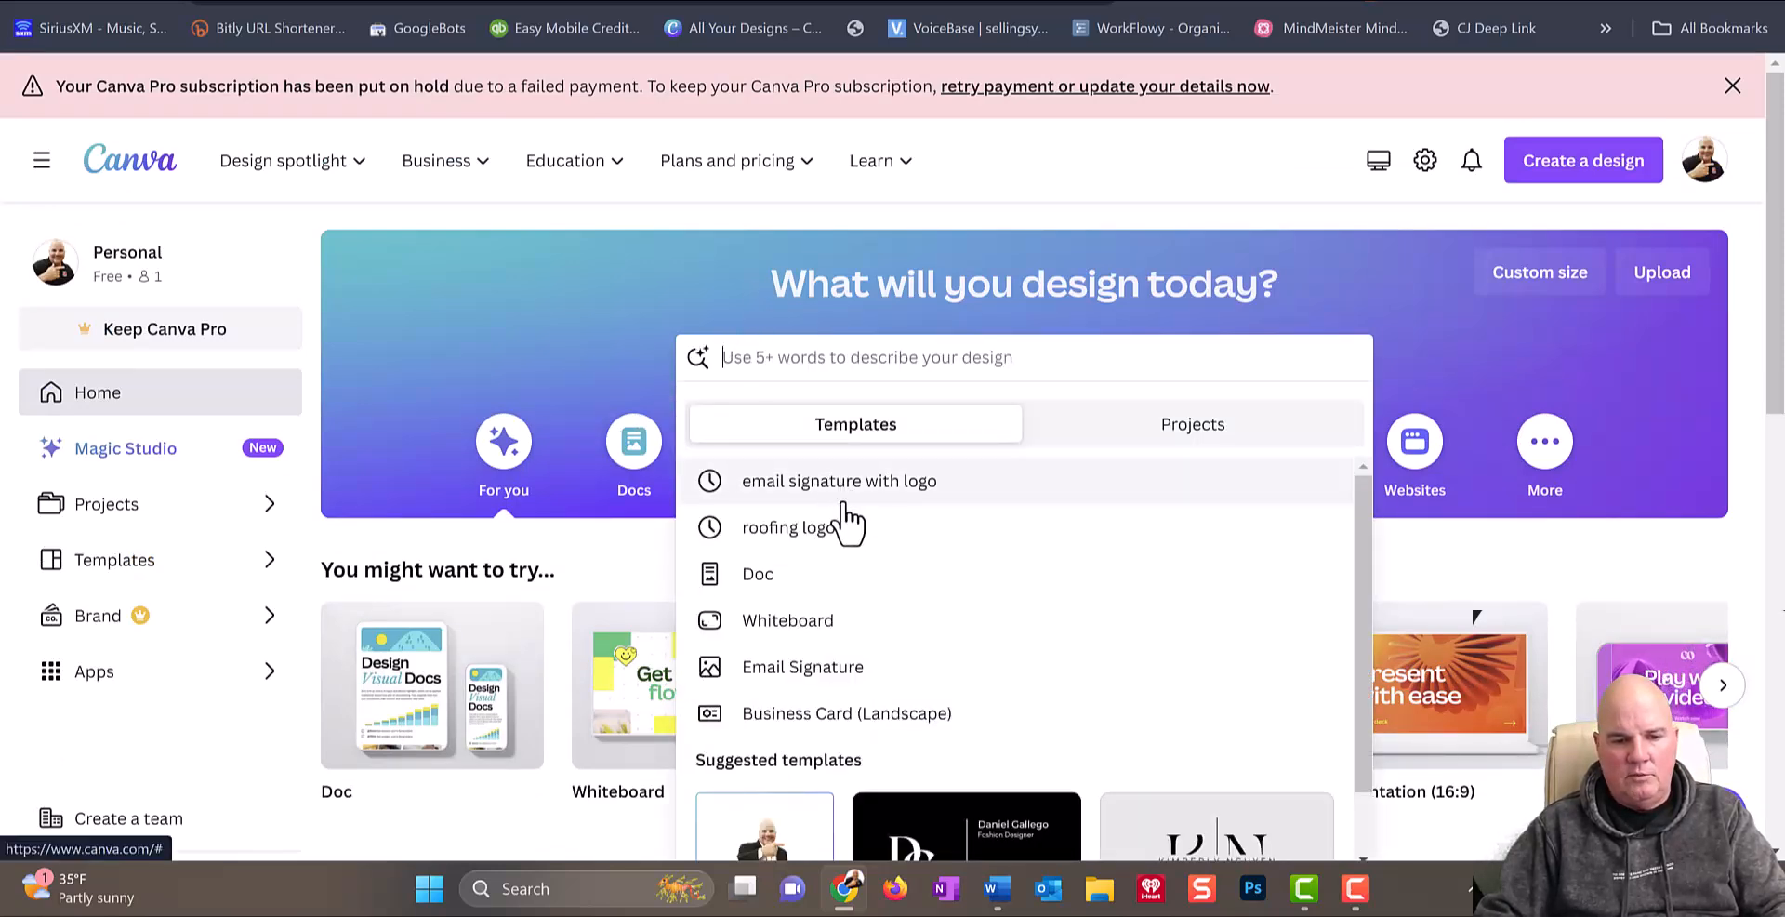
pyautogui.click(824, 548)
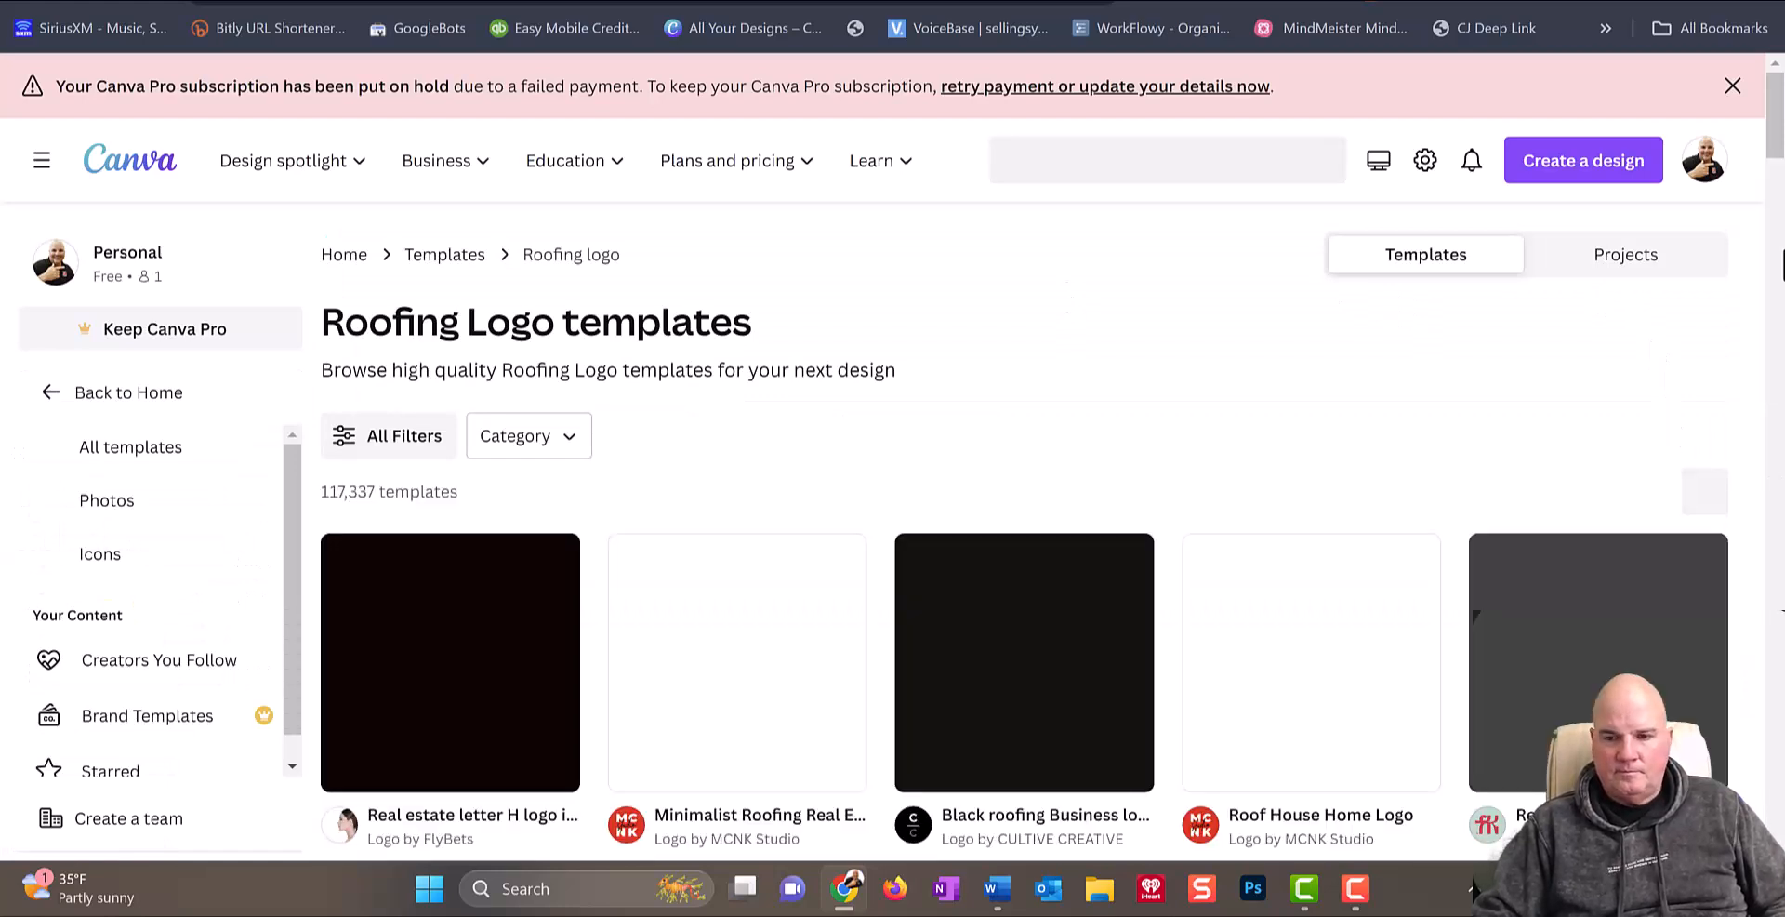
pyautogui.scroll(-5, 1776, 195)
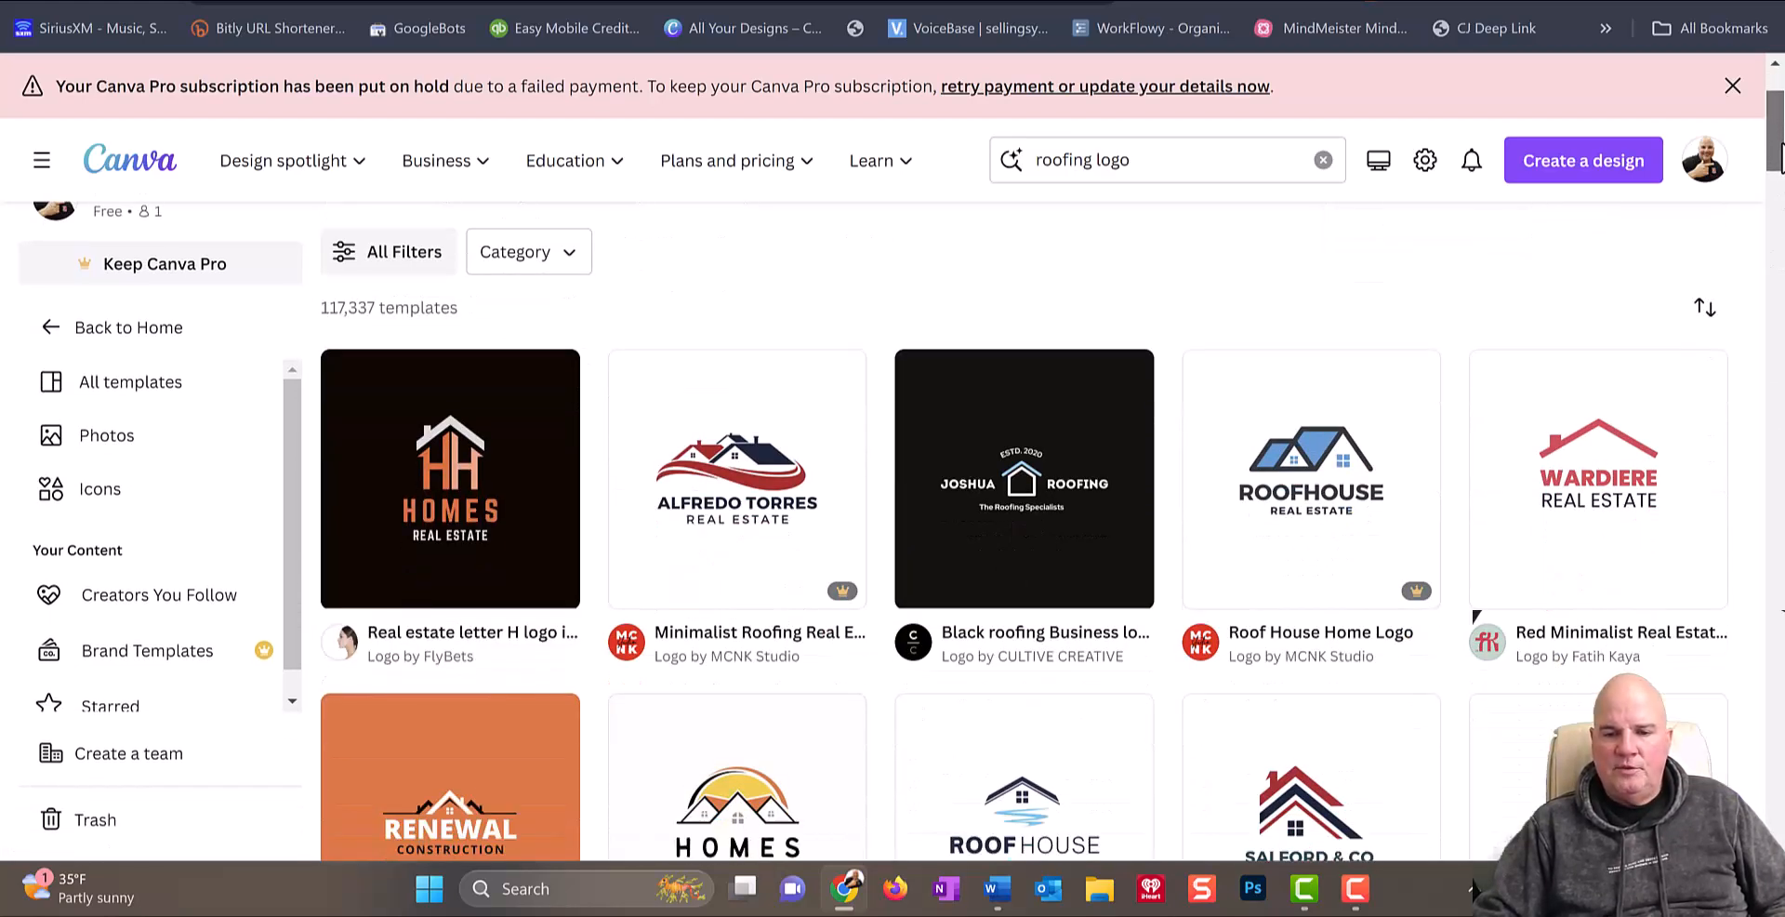
pyautogui.scroll(2, 1776, 177)
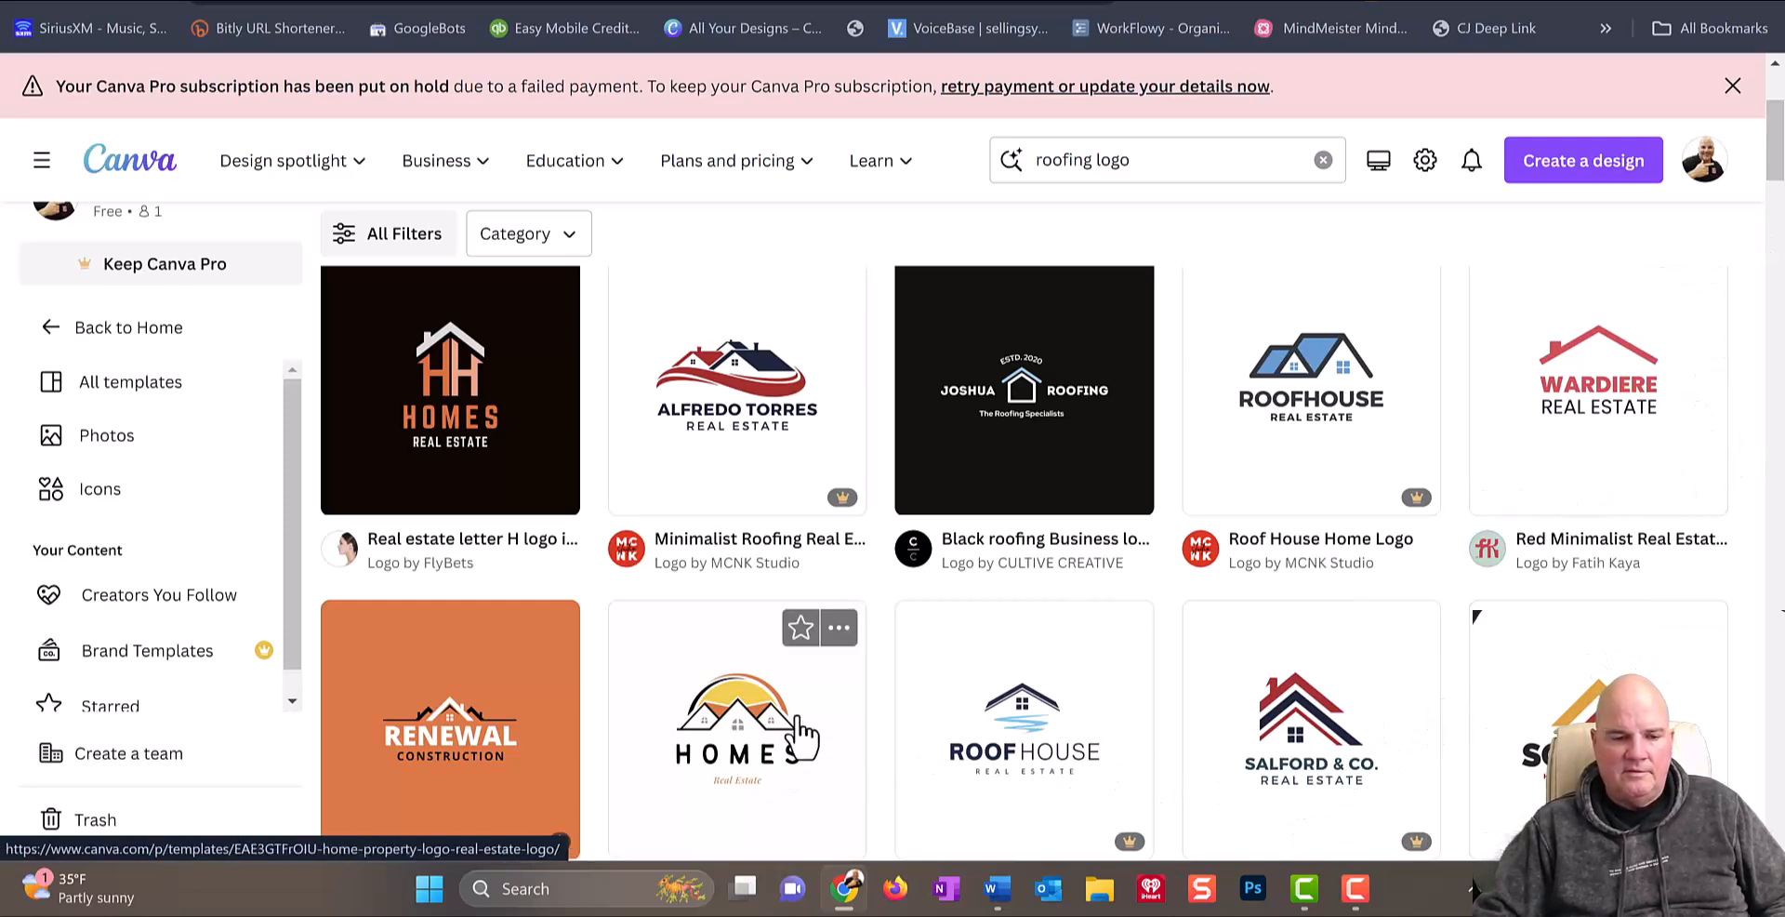
pyautogui.scroll(-5, 911, 678)
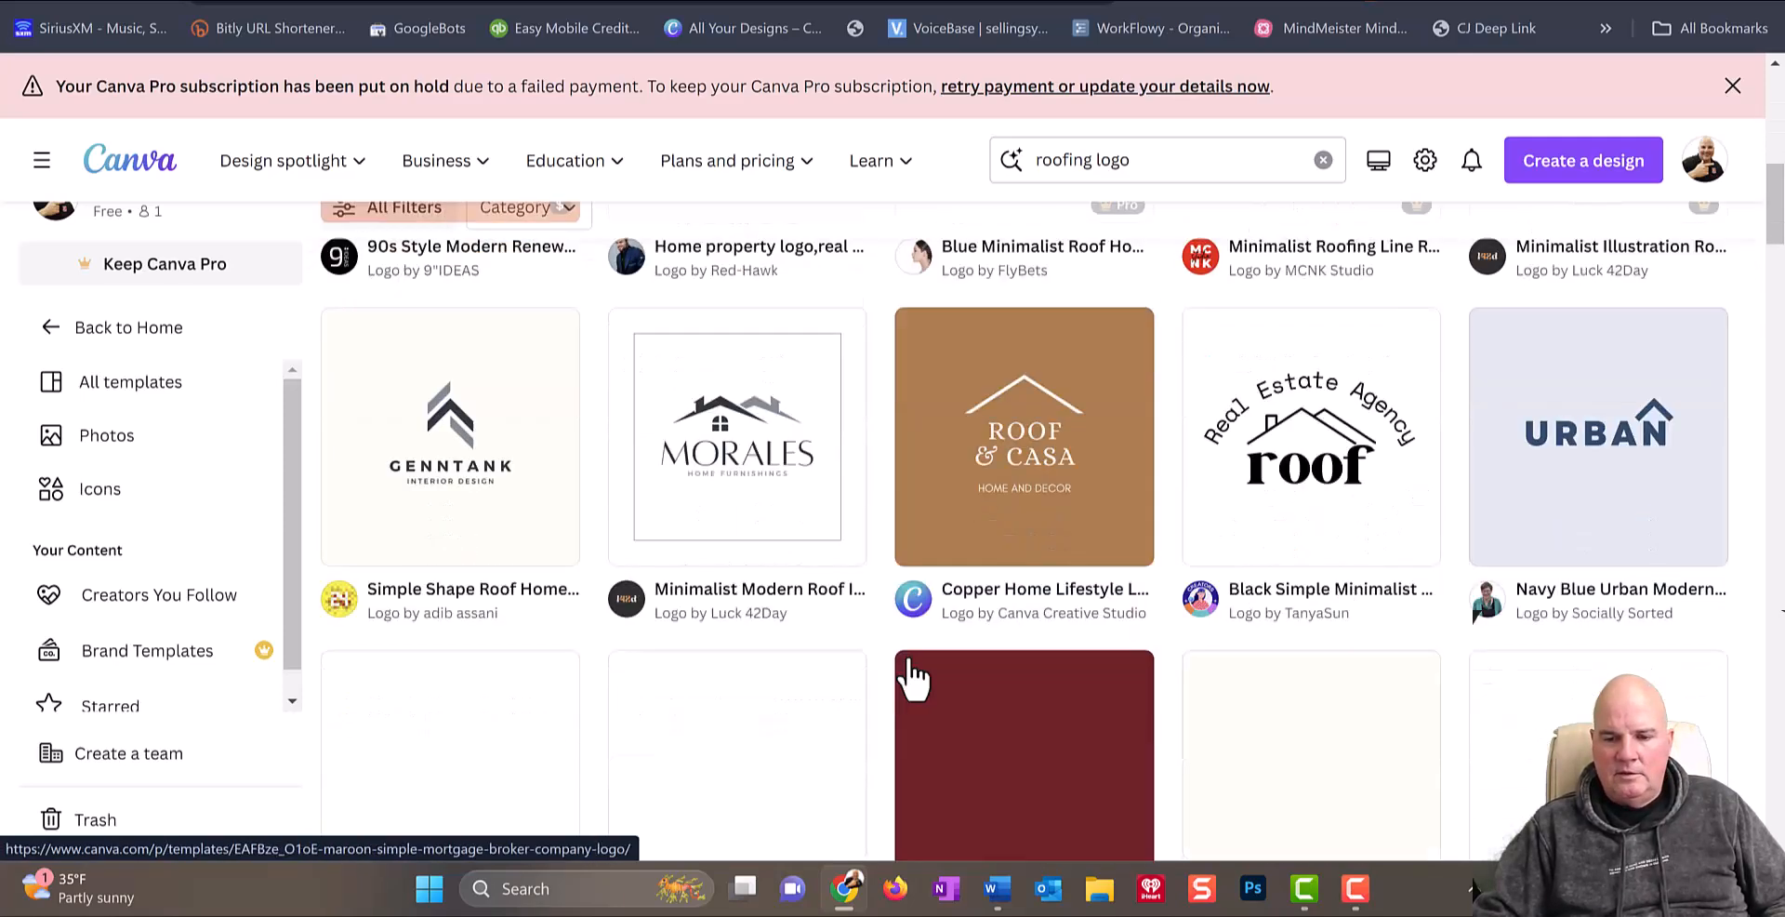
pyautogui.scroll(-5, 716, 618)
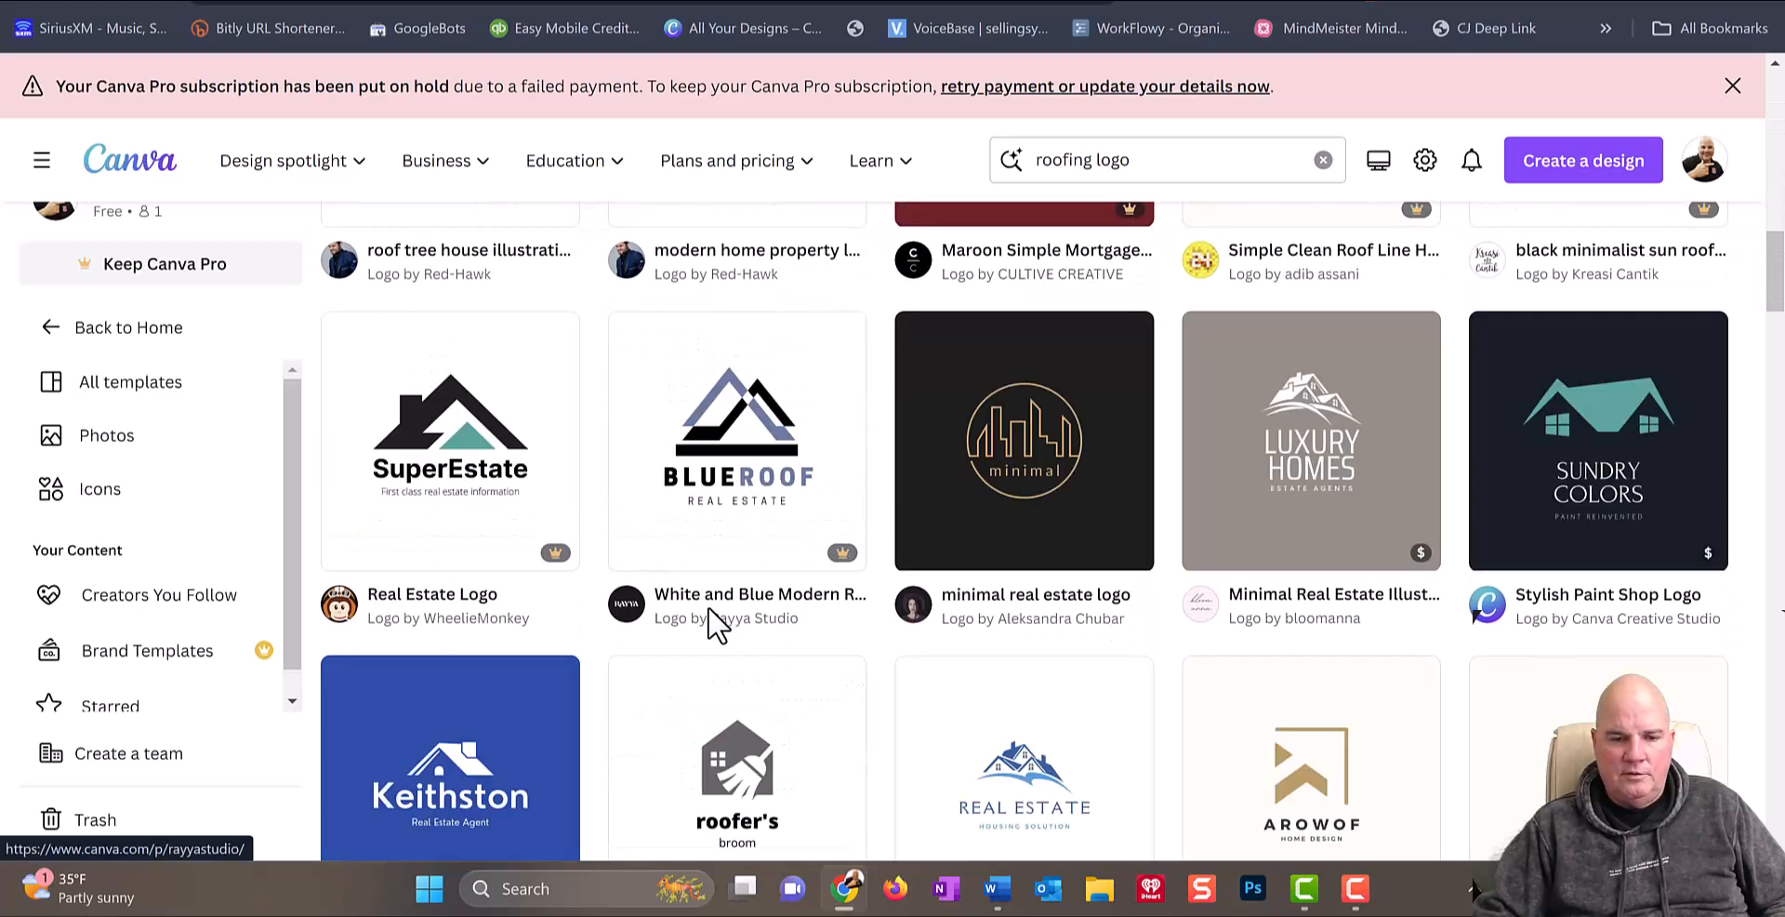
pyautogui.scroll(15, 765, 616)
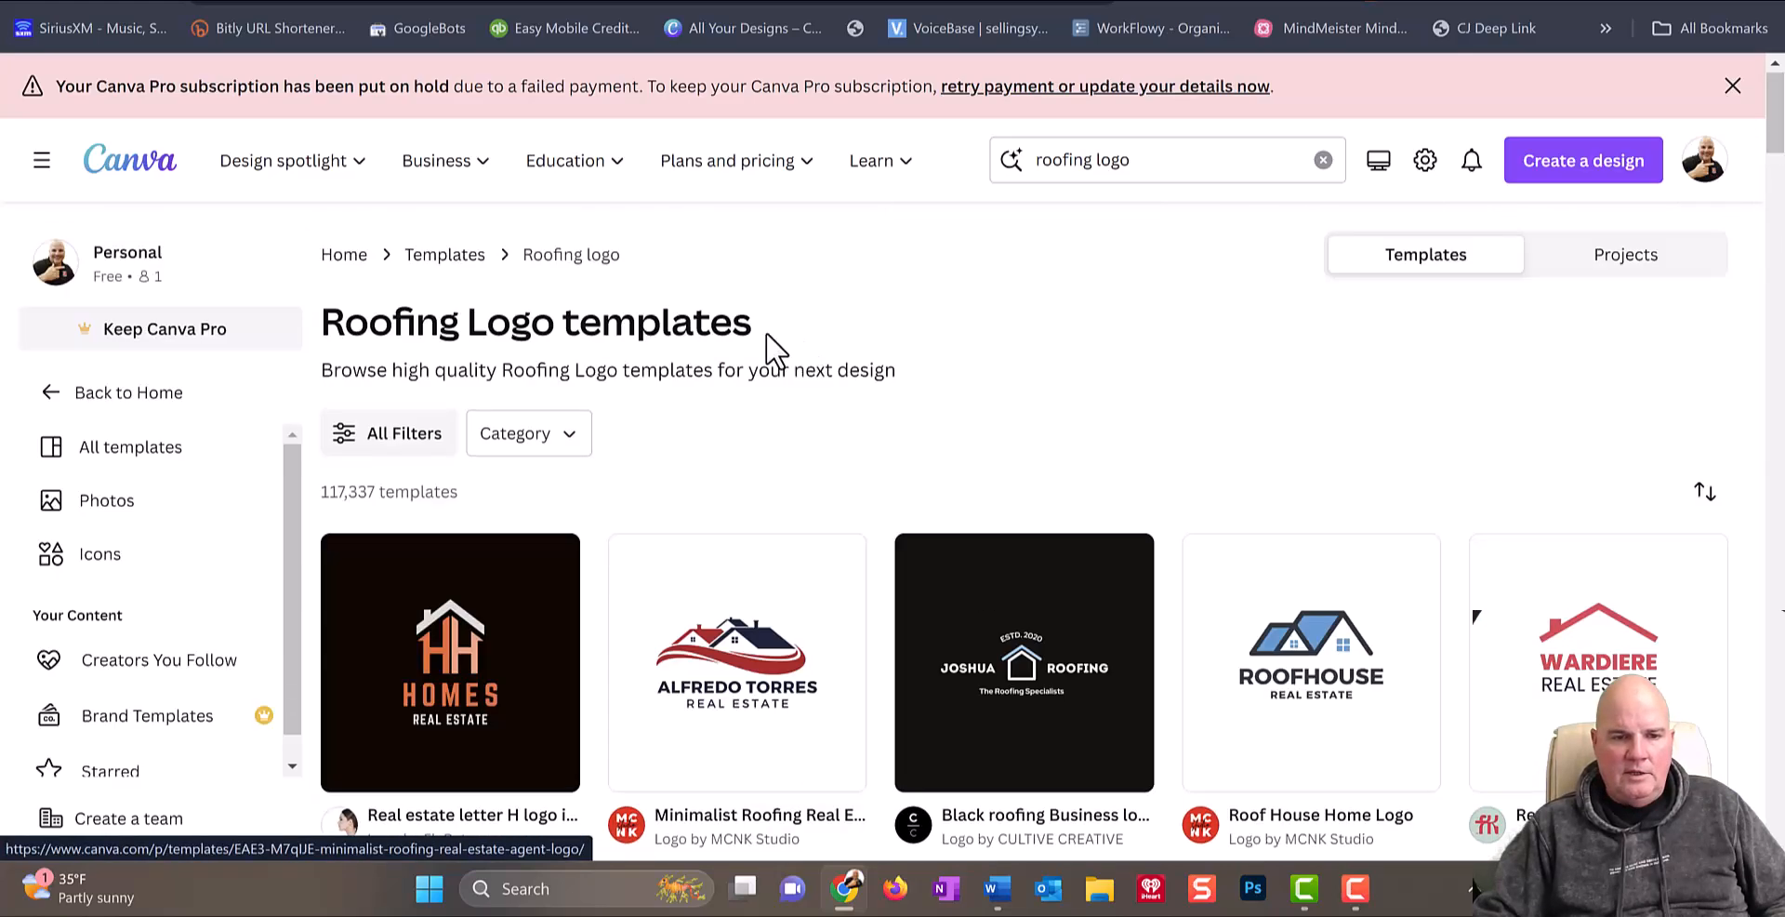
# Step: Search the templates for "commercial roofing logo" and open the minimal real estate logo with the skyline in a circle for customizing
pyautogui.click(1042, 160)
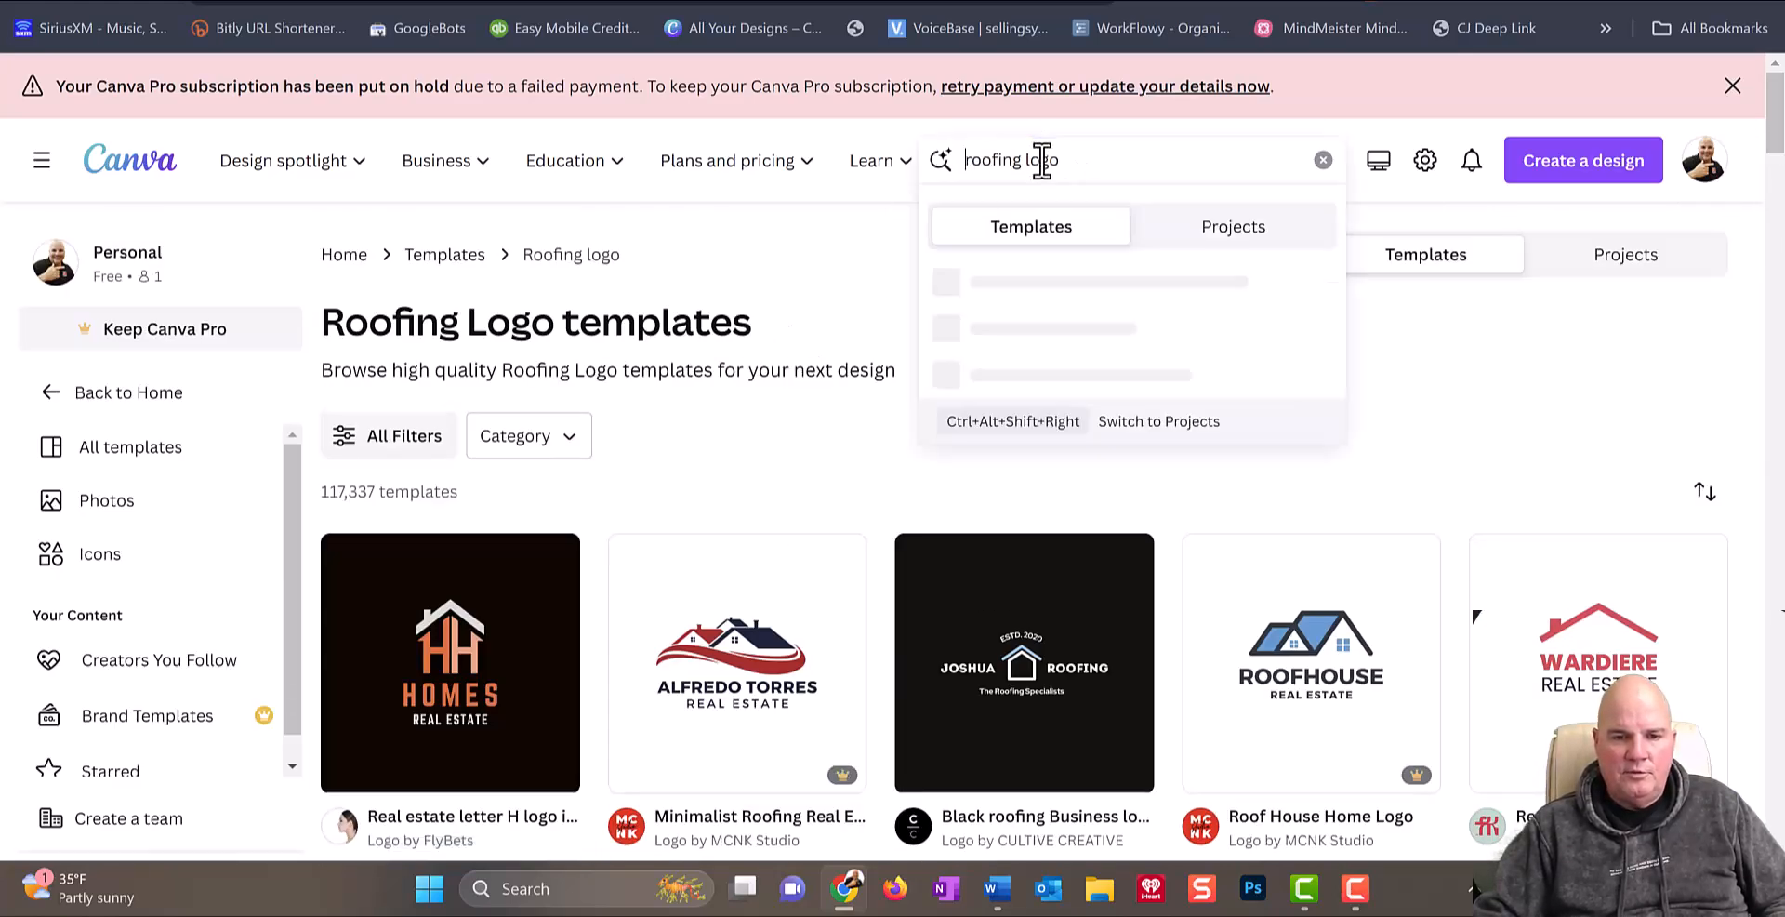
pyautogui.write('com')
pyautogui.write('mercial')
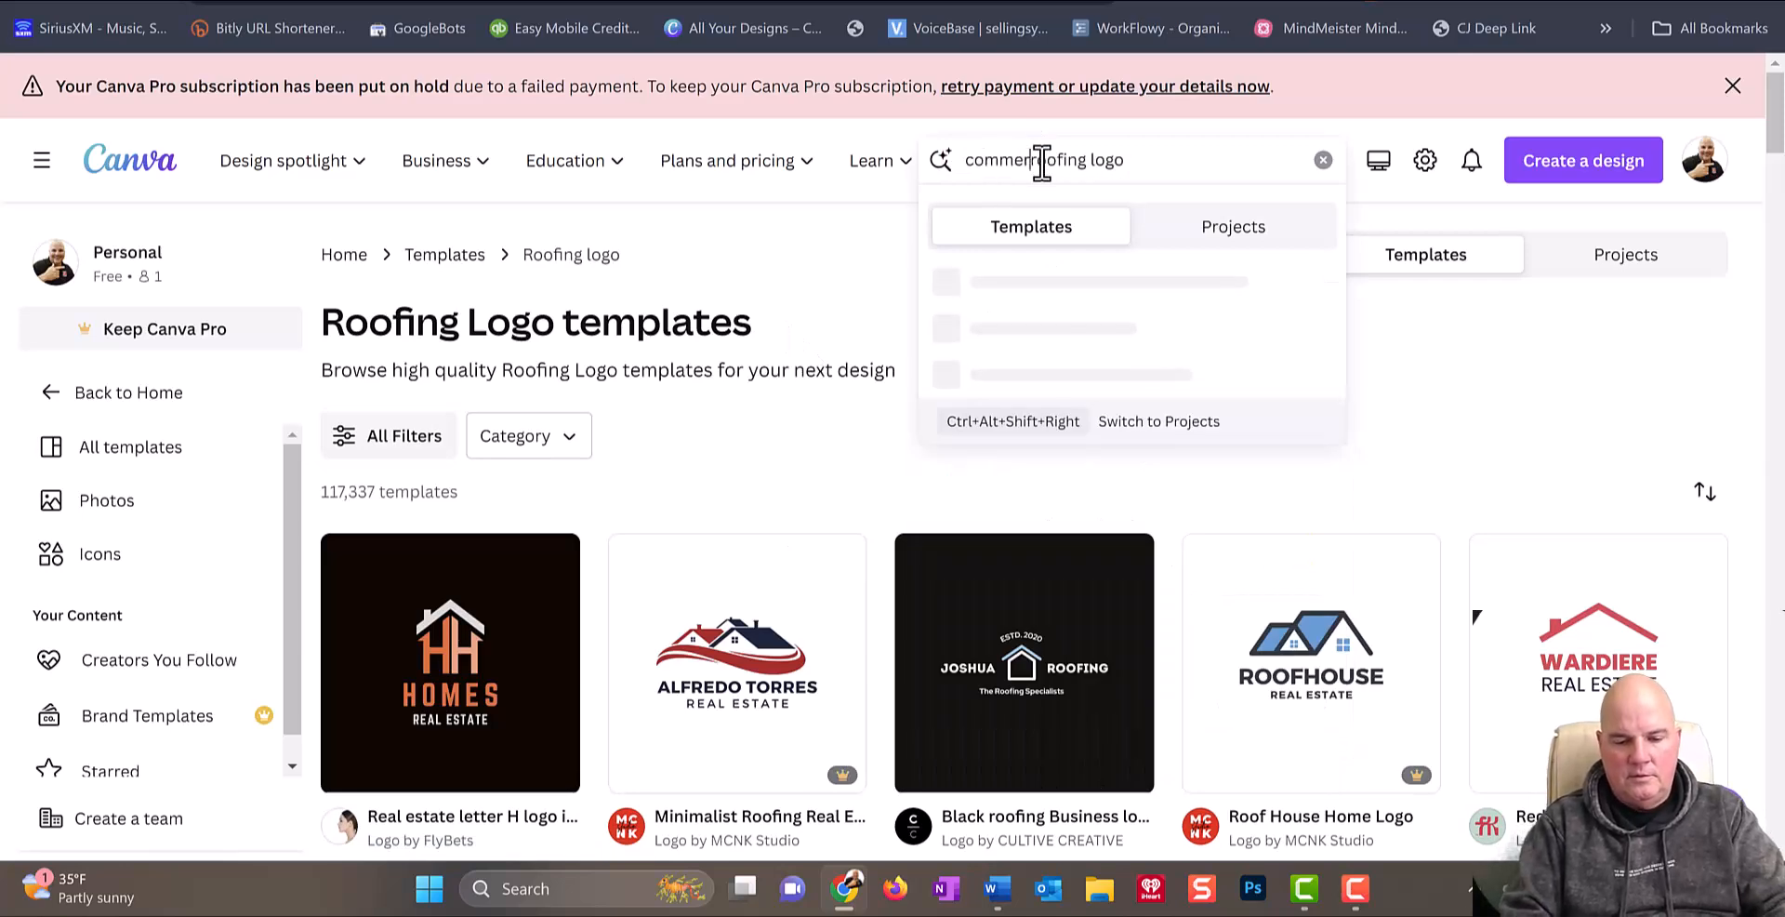
pyautogui.press('Return')
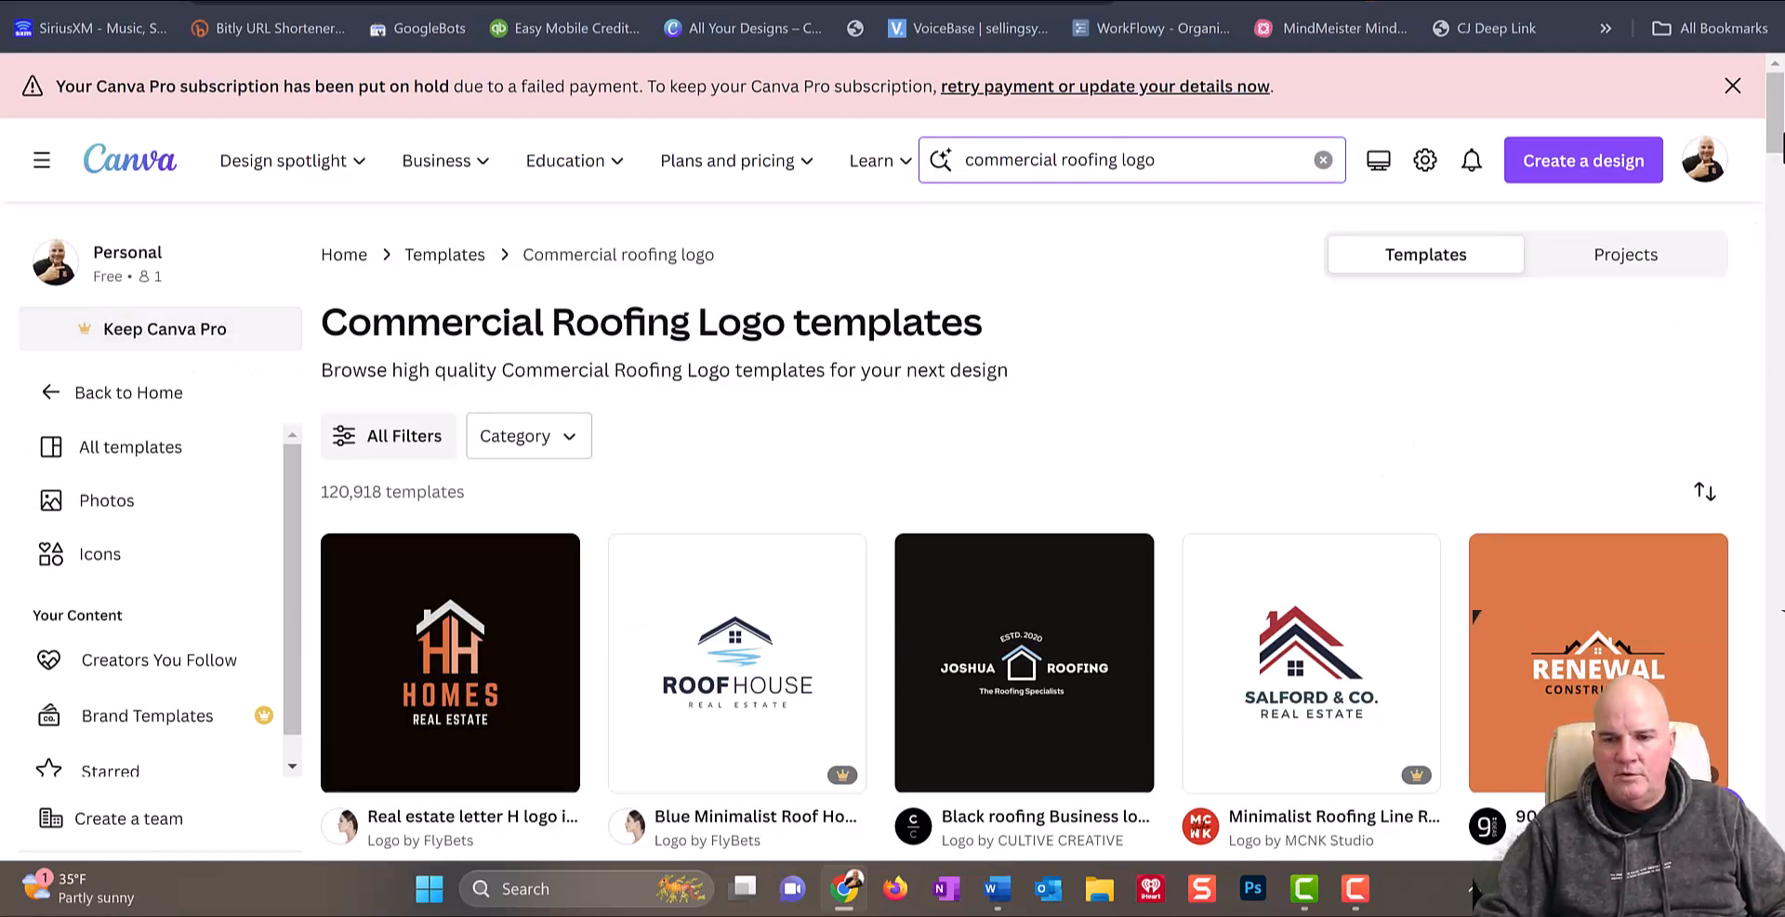
pyautogui.moveTo(1773, 138); pyautogui.dragTo(1773, 250)
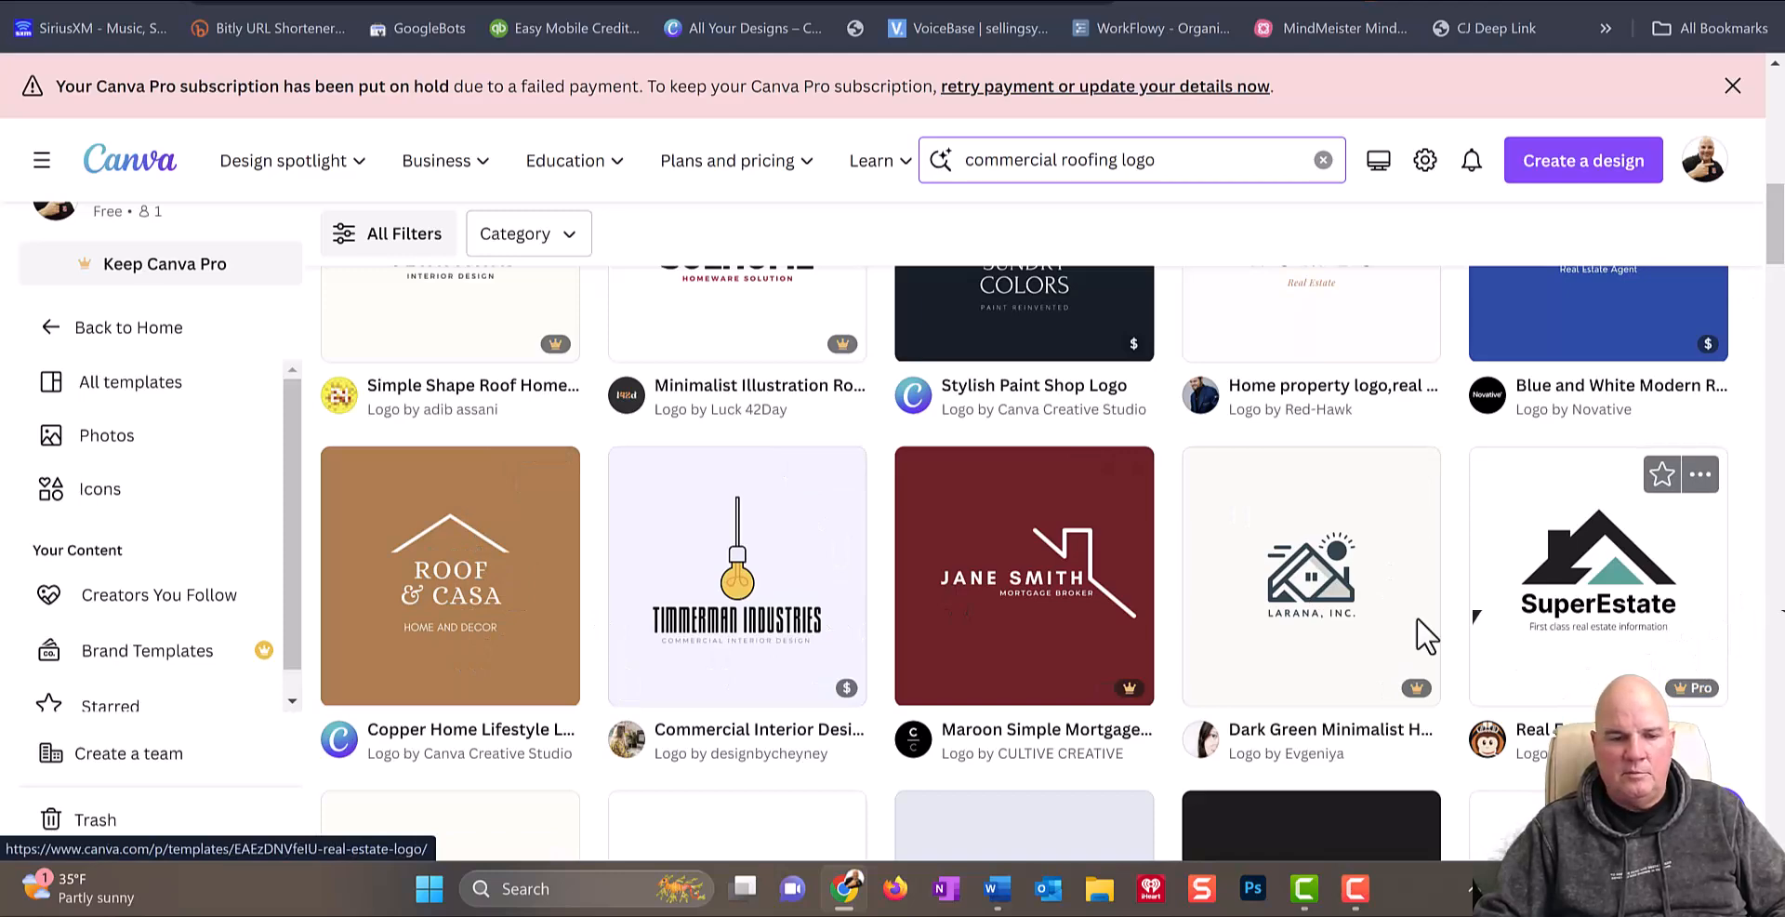
pyautogui.scroll(-7, 729, 650)
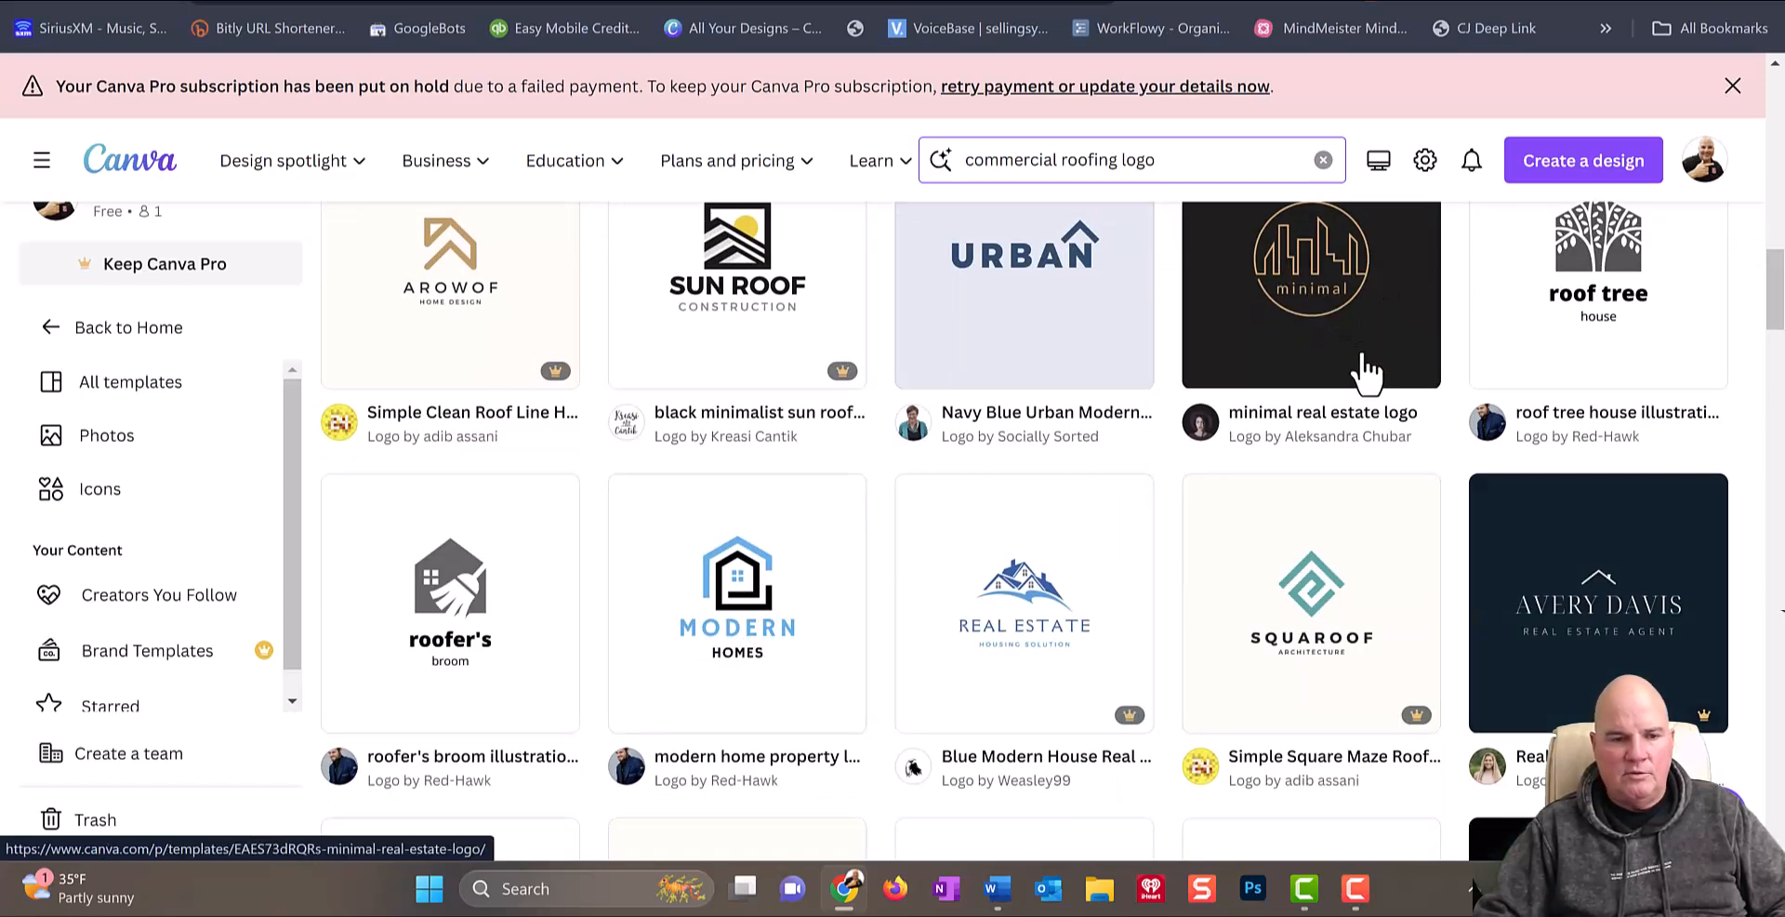
pyautogui.click(1336, 304)
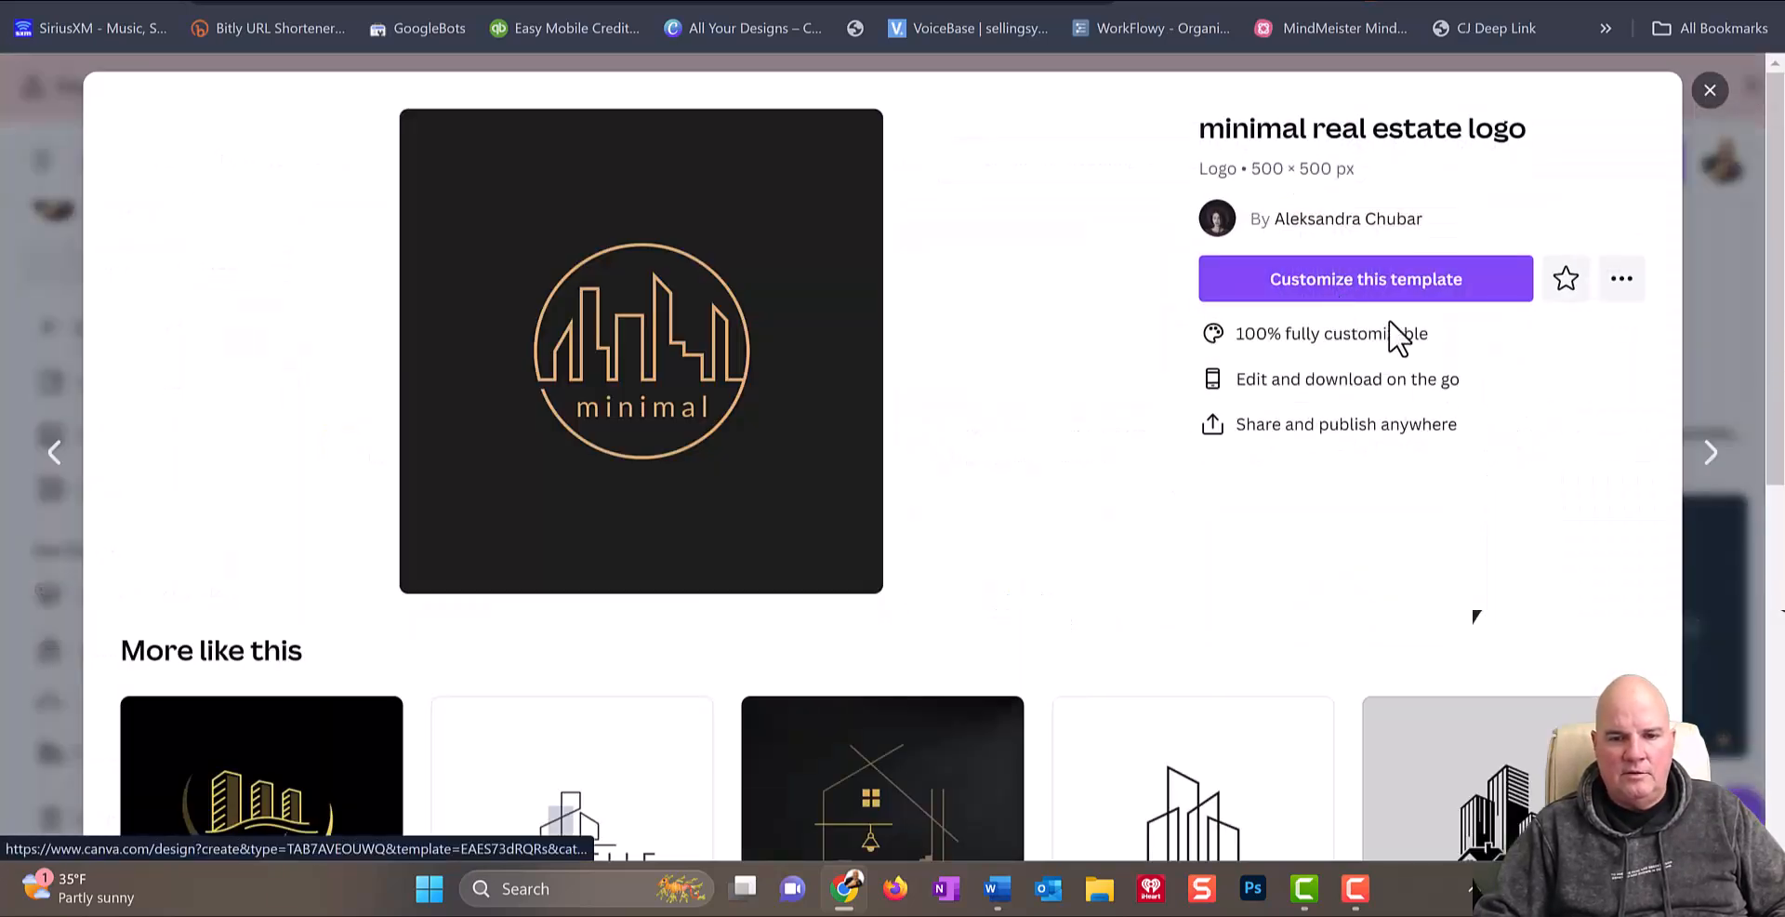
pyautogui.click(1403, 310)
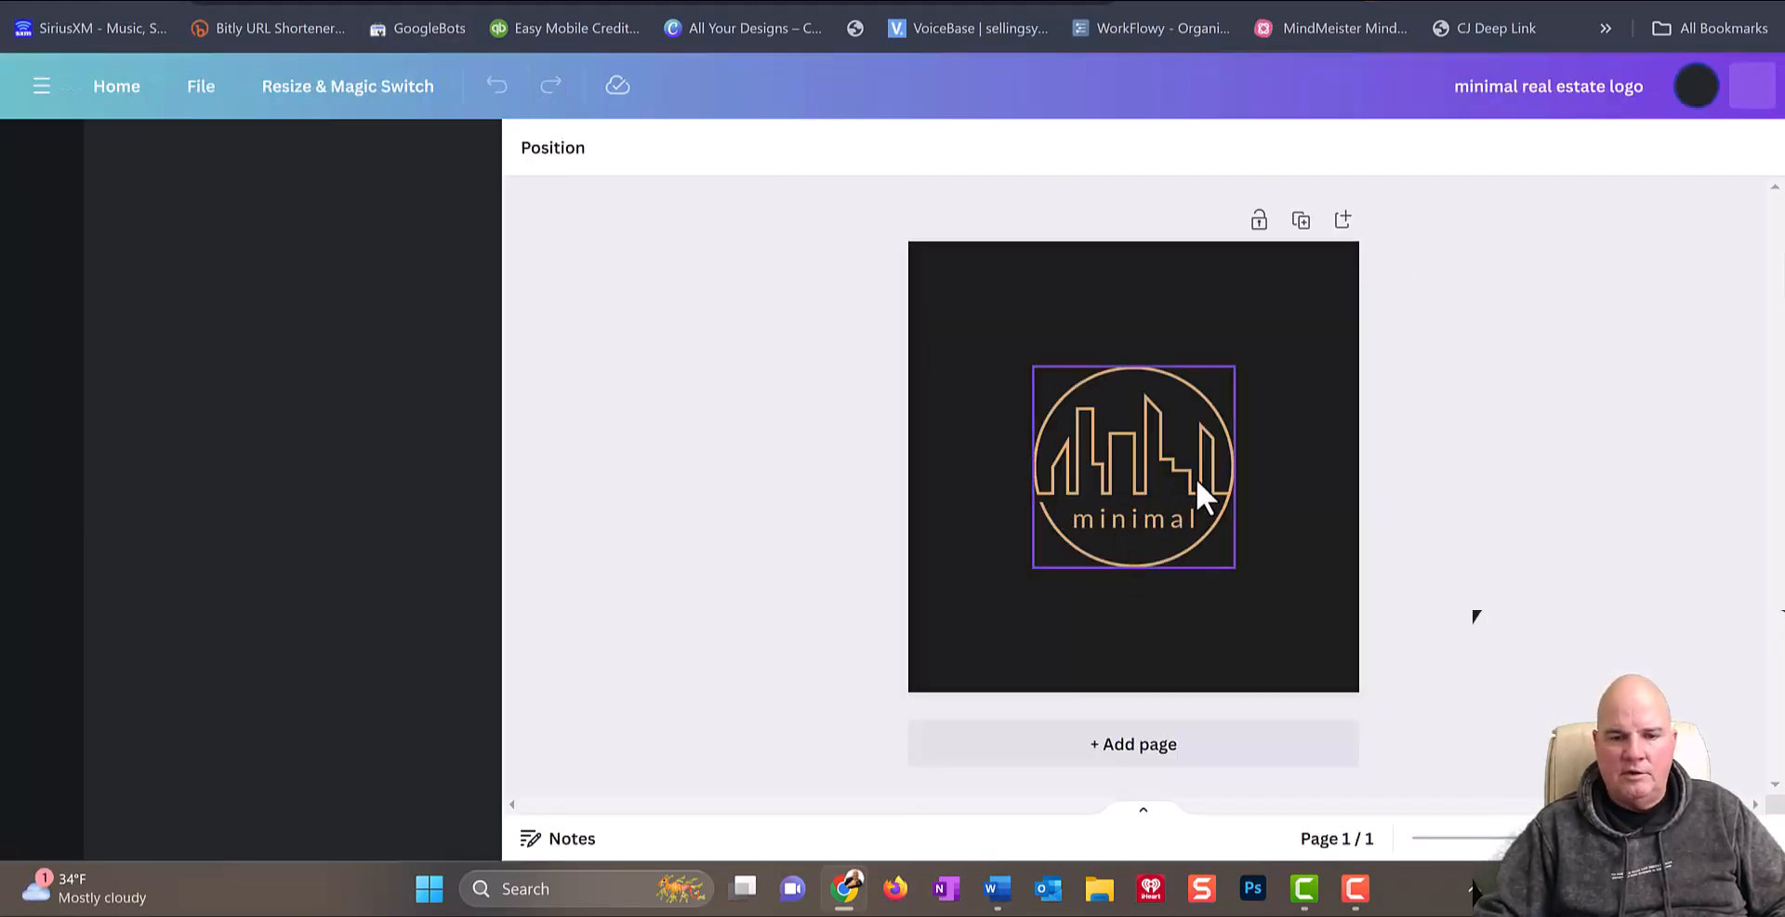
# Step: Change the logo's background color to white, #FFFFFF
pyautogui.click(1292, 464)
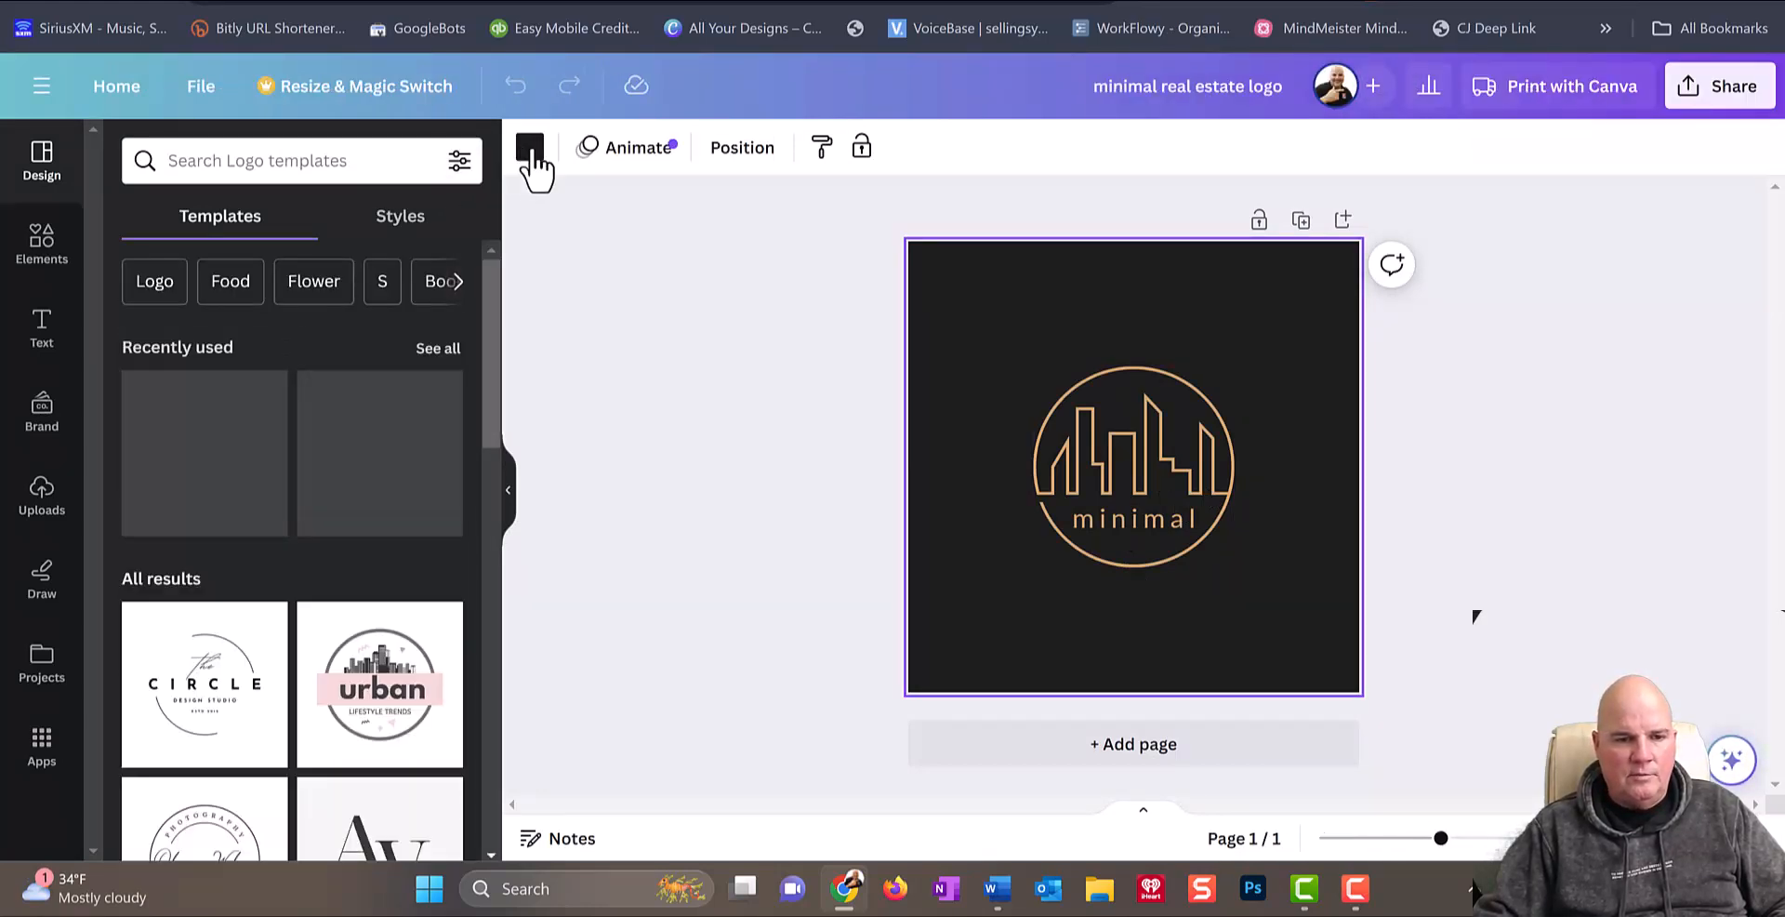
pyautogui.click(526, 149)
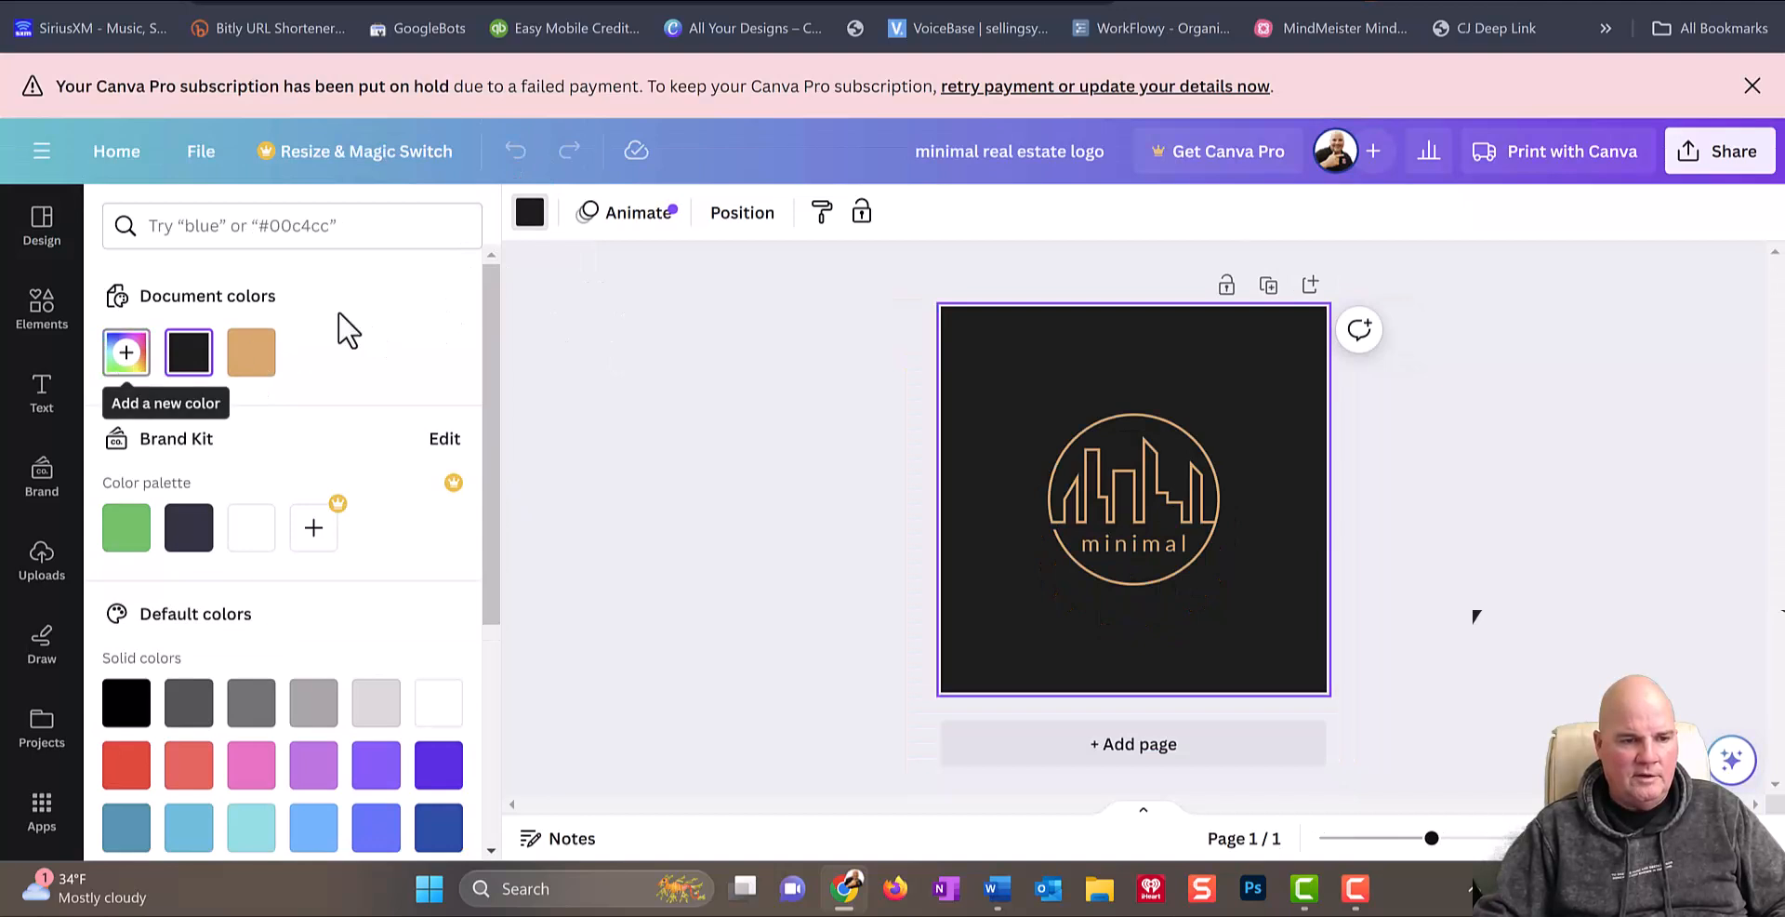
pyautogui.click(129, 359)
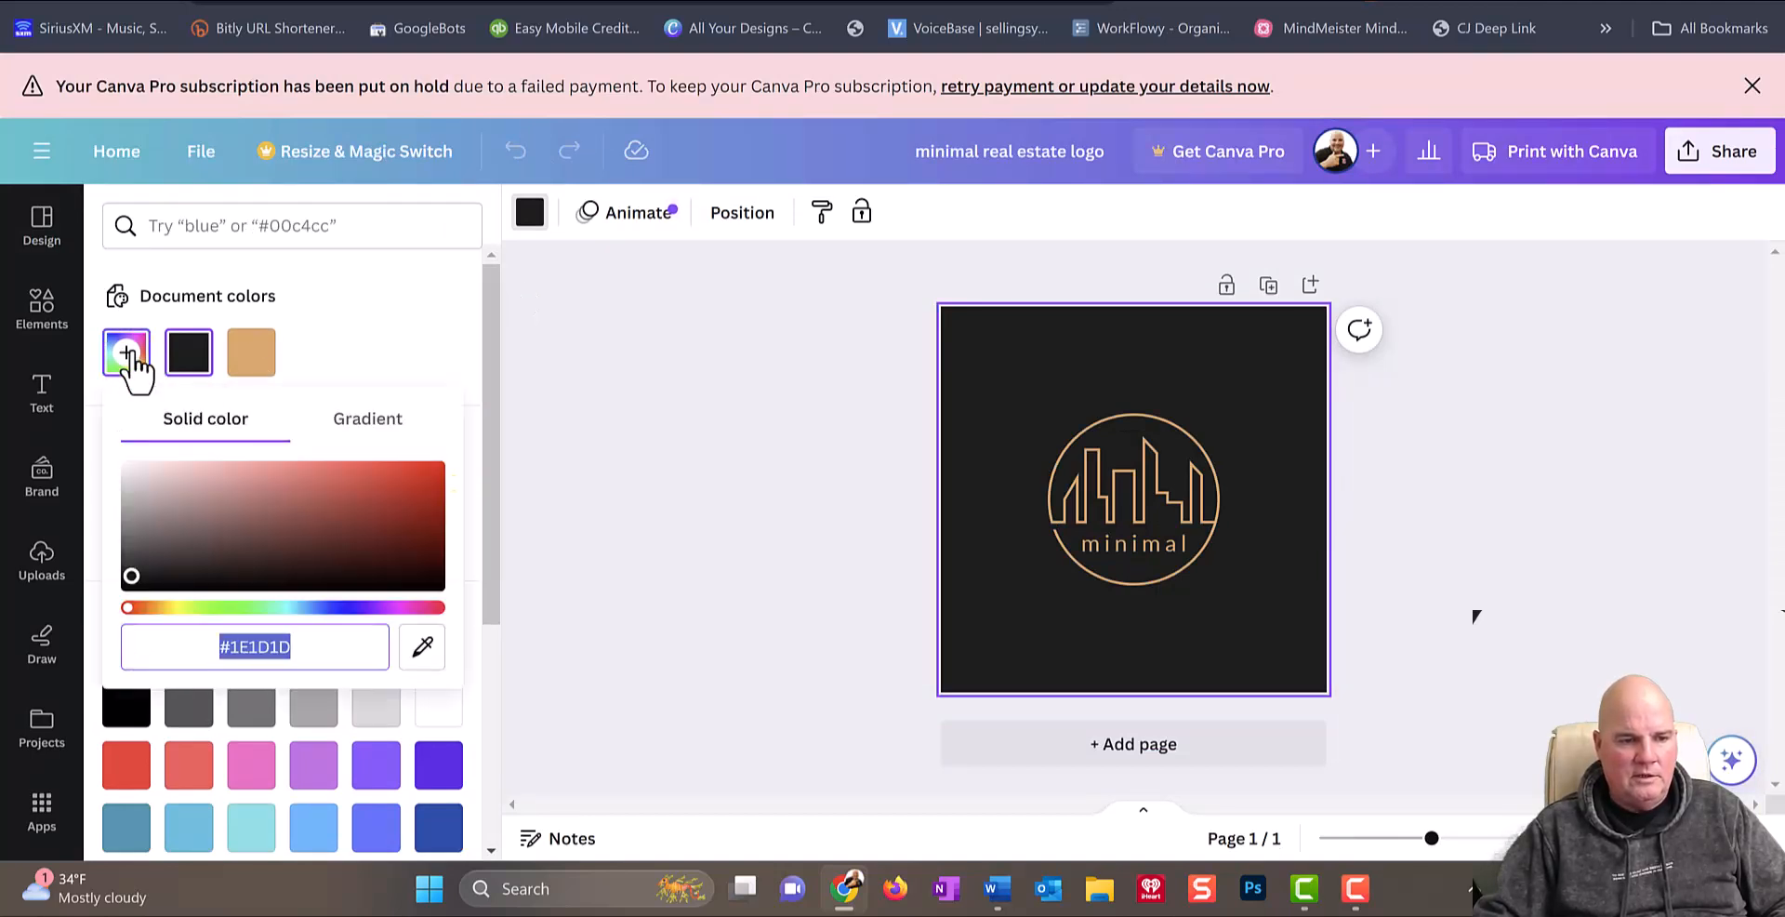
pyautogui.moveTo(124, 478); pyautogui.dragTo(127, 466)
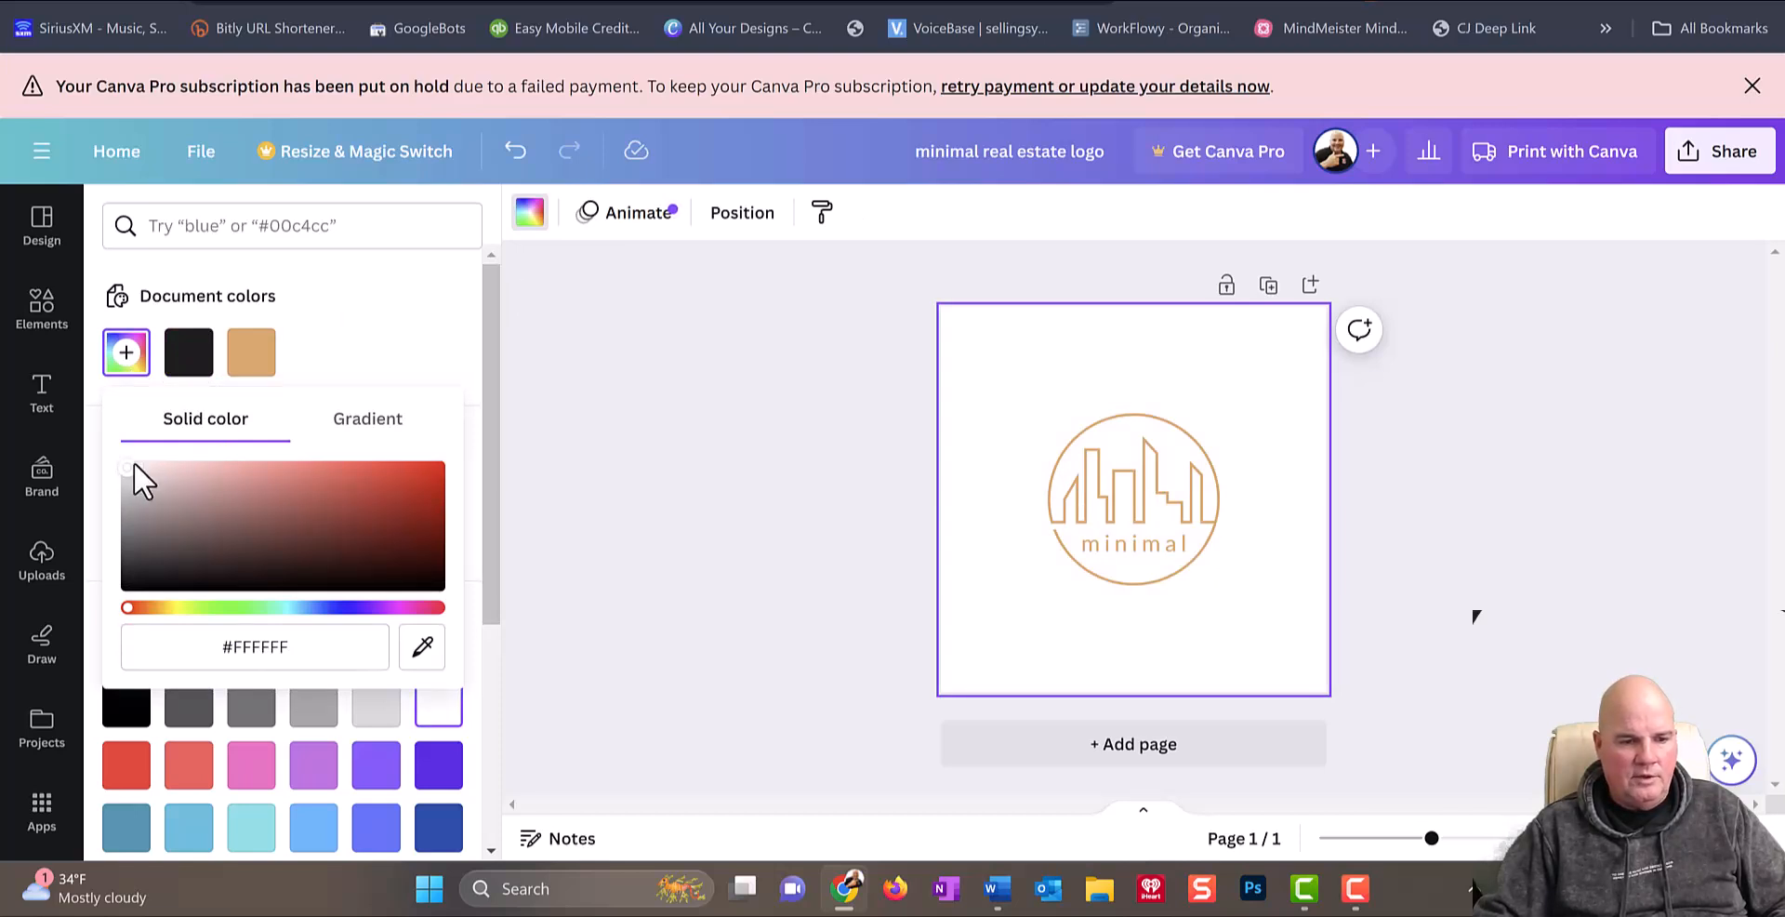
pyautogui.click(785, 521)
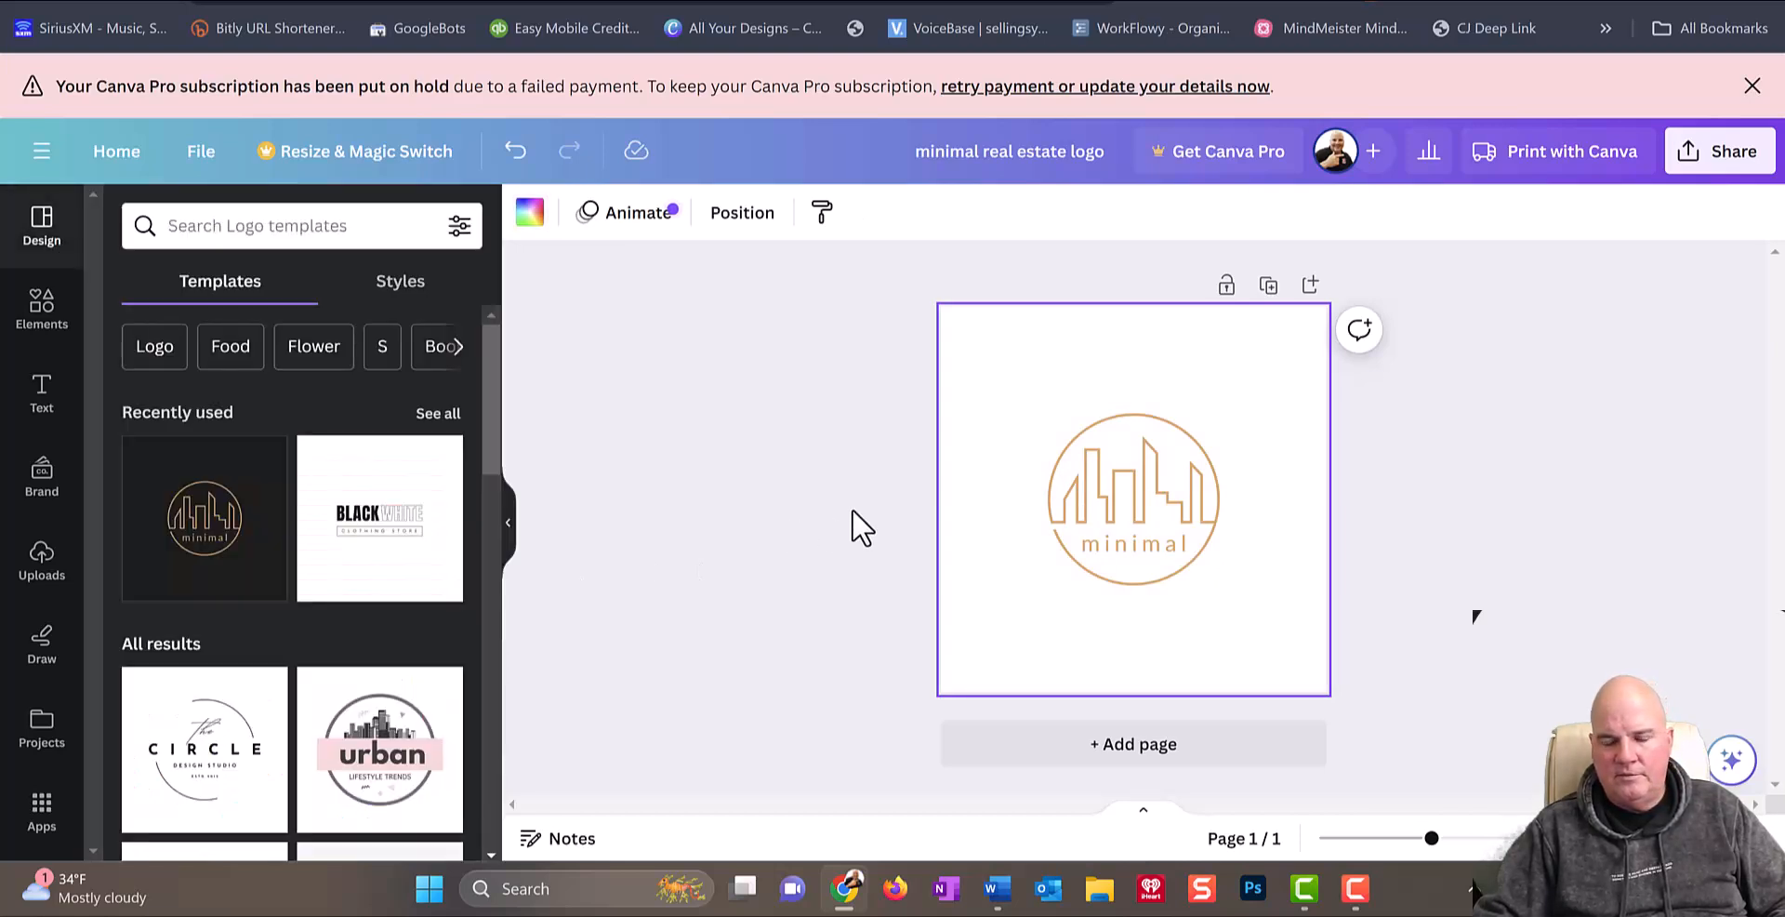
# Step: Replace the word "minimal" in the circular skyline logo with "UP2PAAR"
pyautogui.click(1171, 542)
pyautogui.doubleClick(1193, 549)
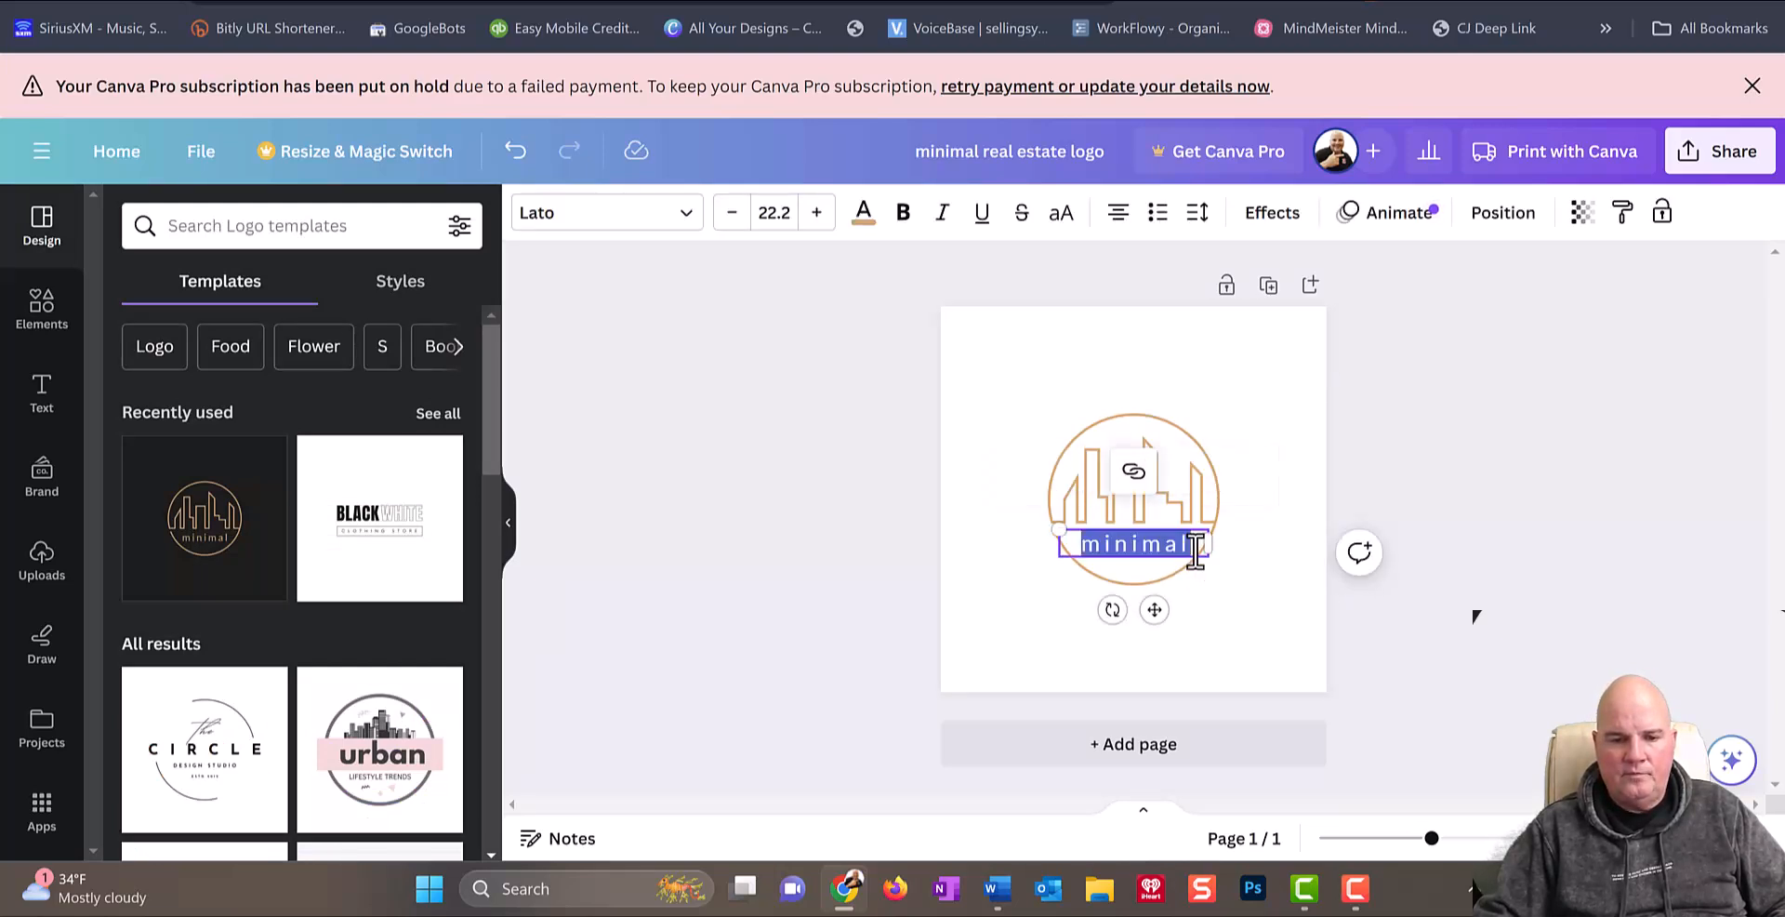
pyautogui.write('UP')
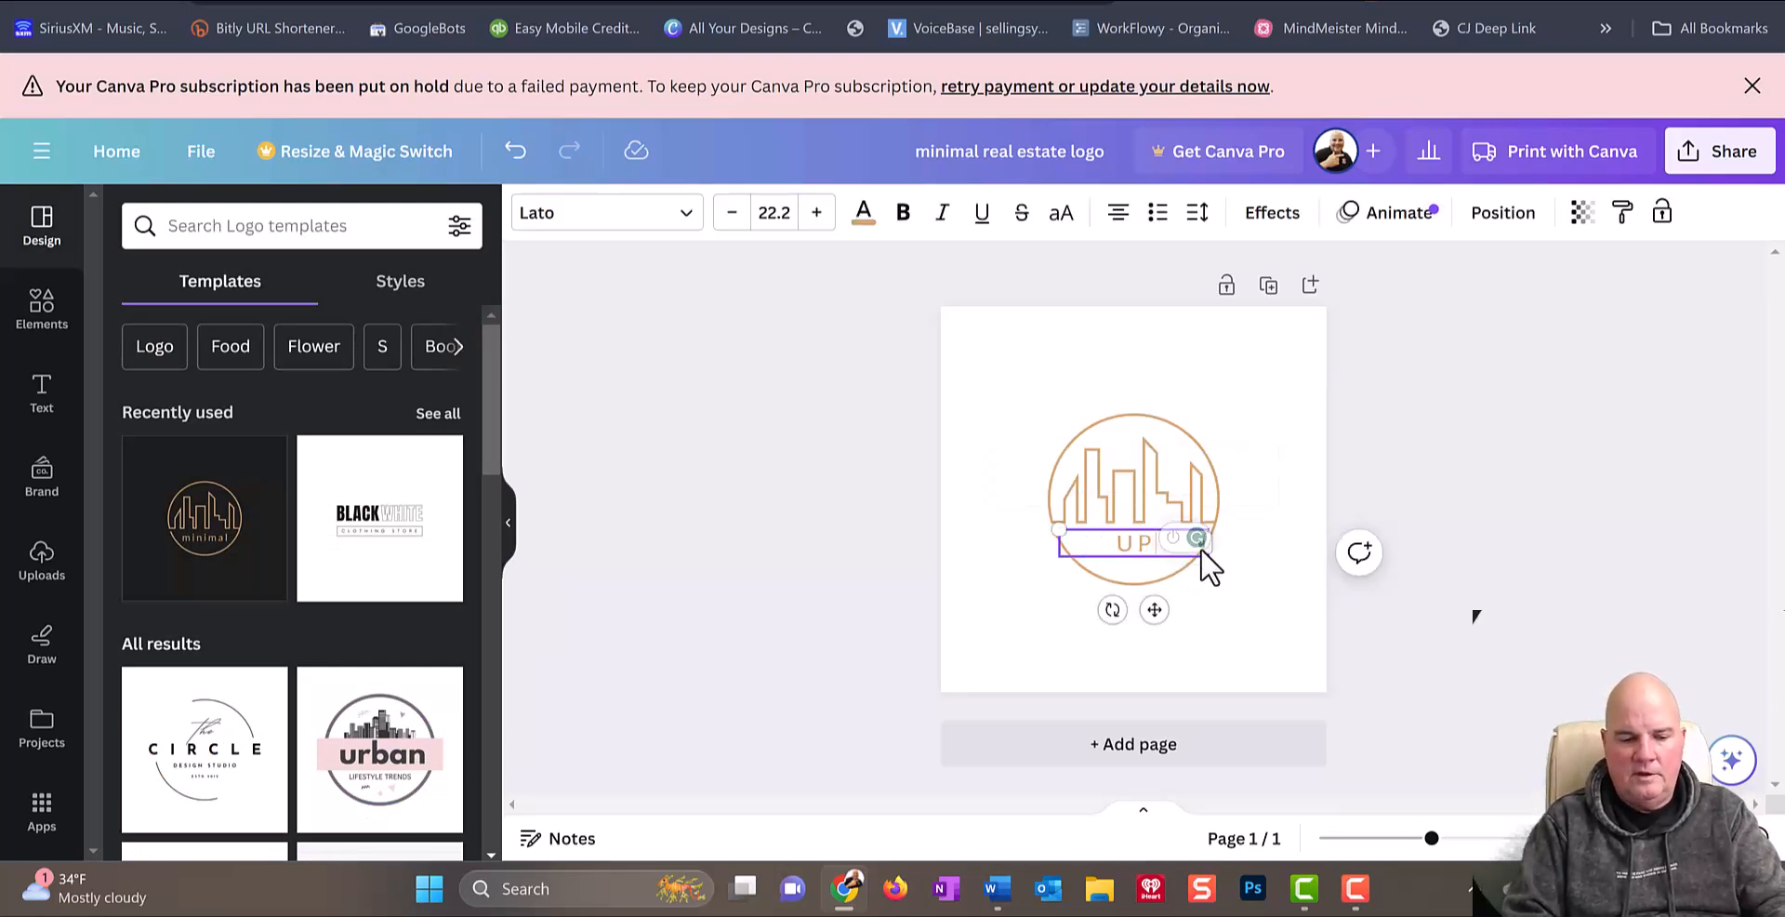
pyautogui.write('2PAAR')
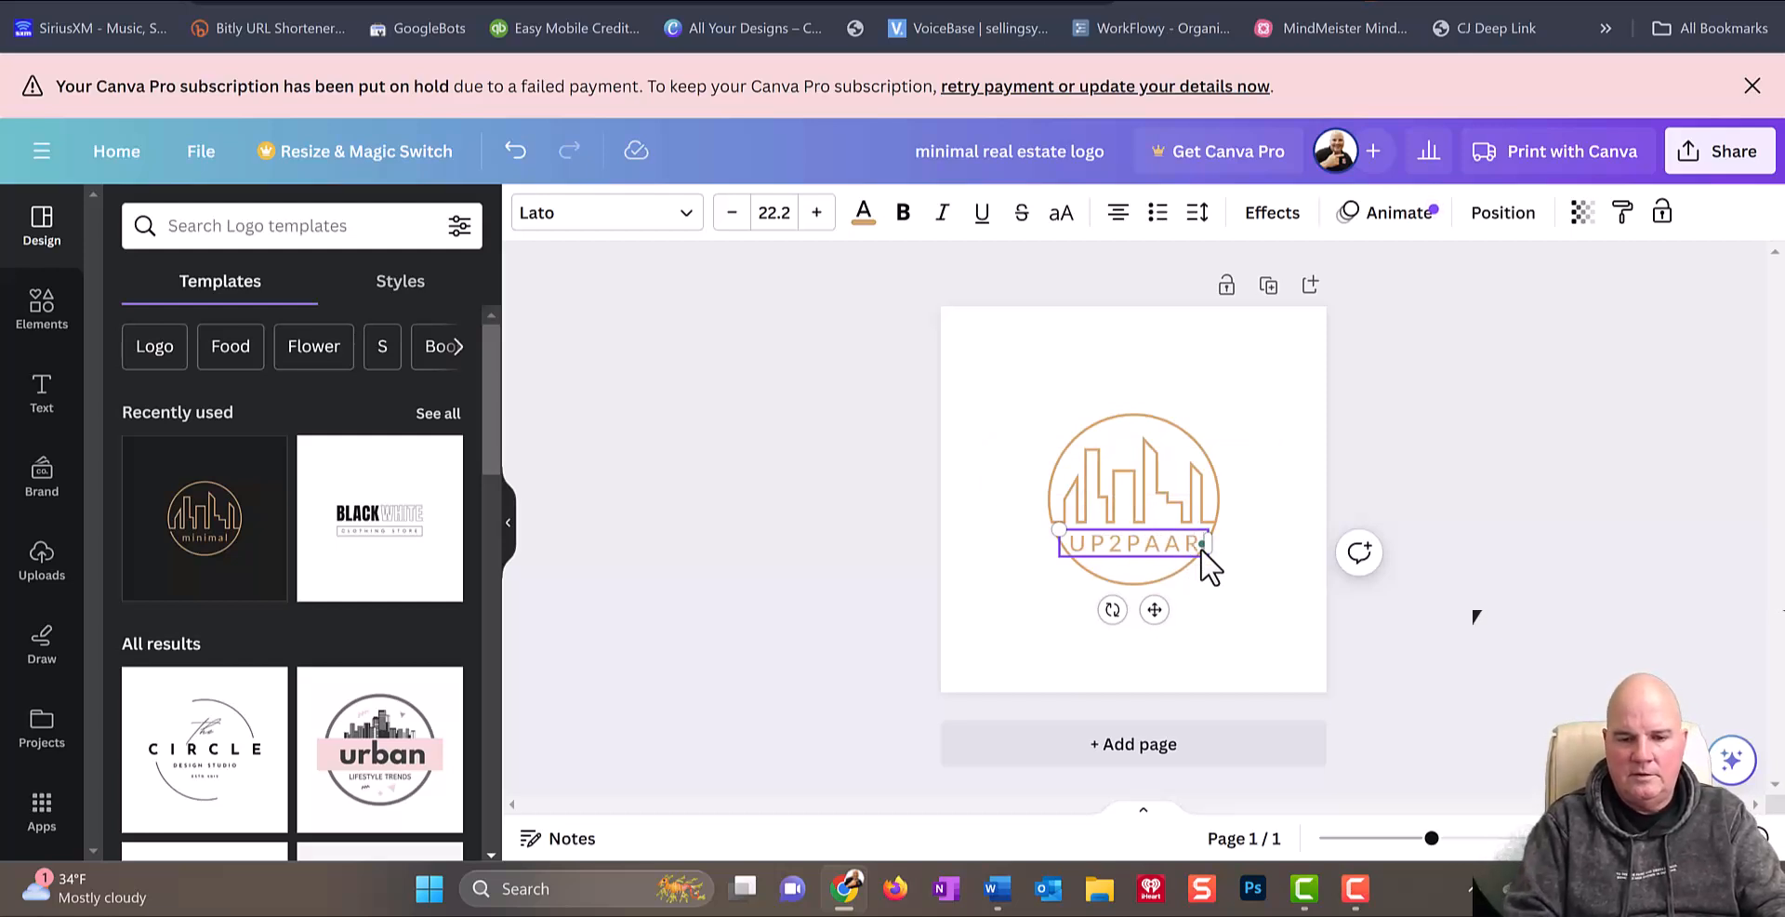
pyautogui.click(1303, 506)
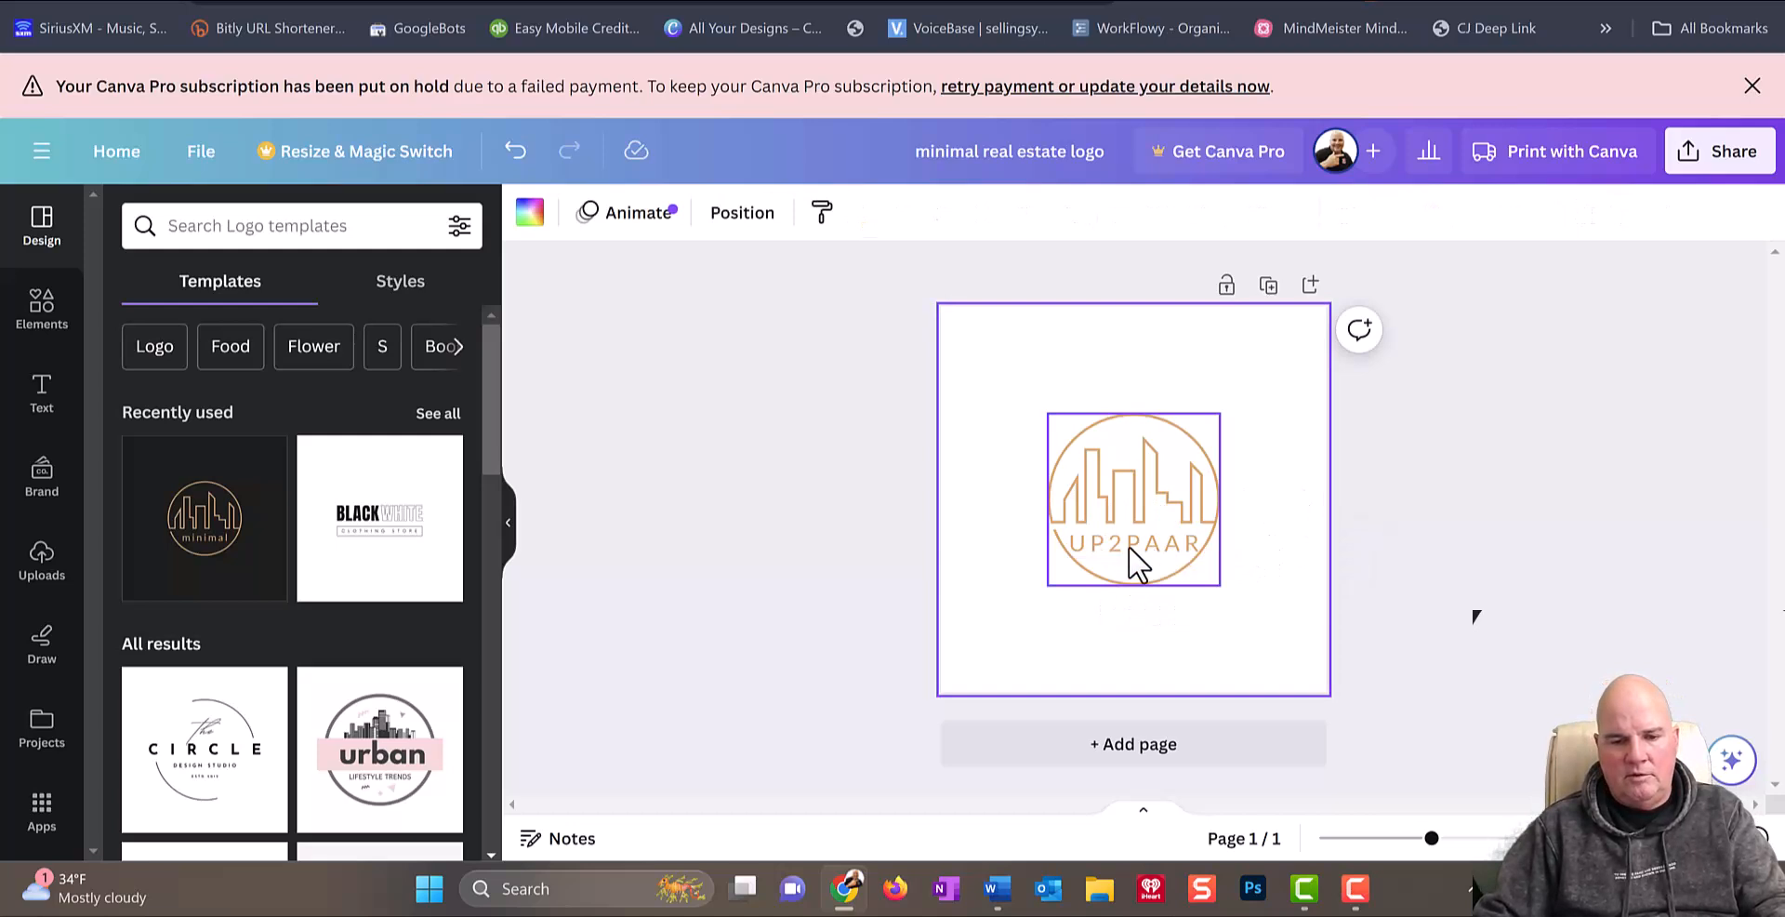
# Step: Try to recolor only the "UP2" part of the logo's name to near-black, #201102
pyautogui.click(1180, 544)
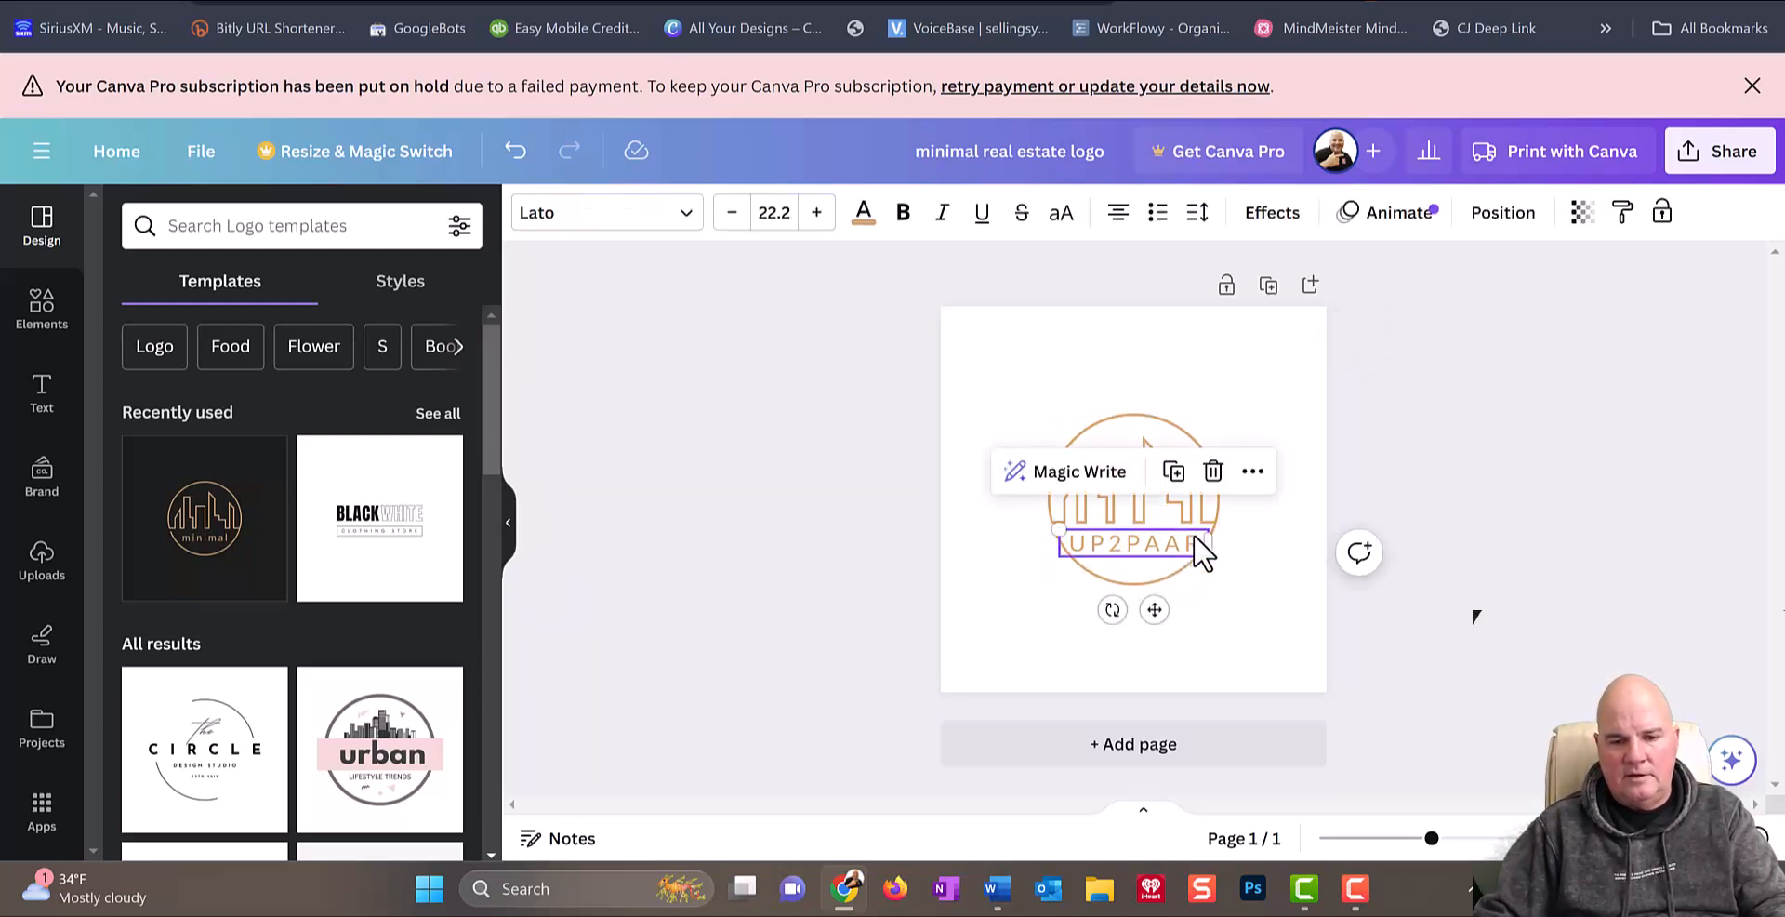
pyautogui.click(1194, 538)
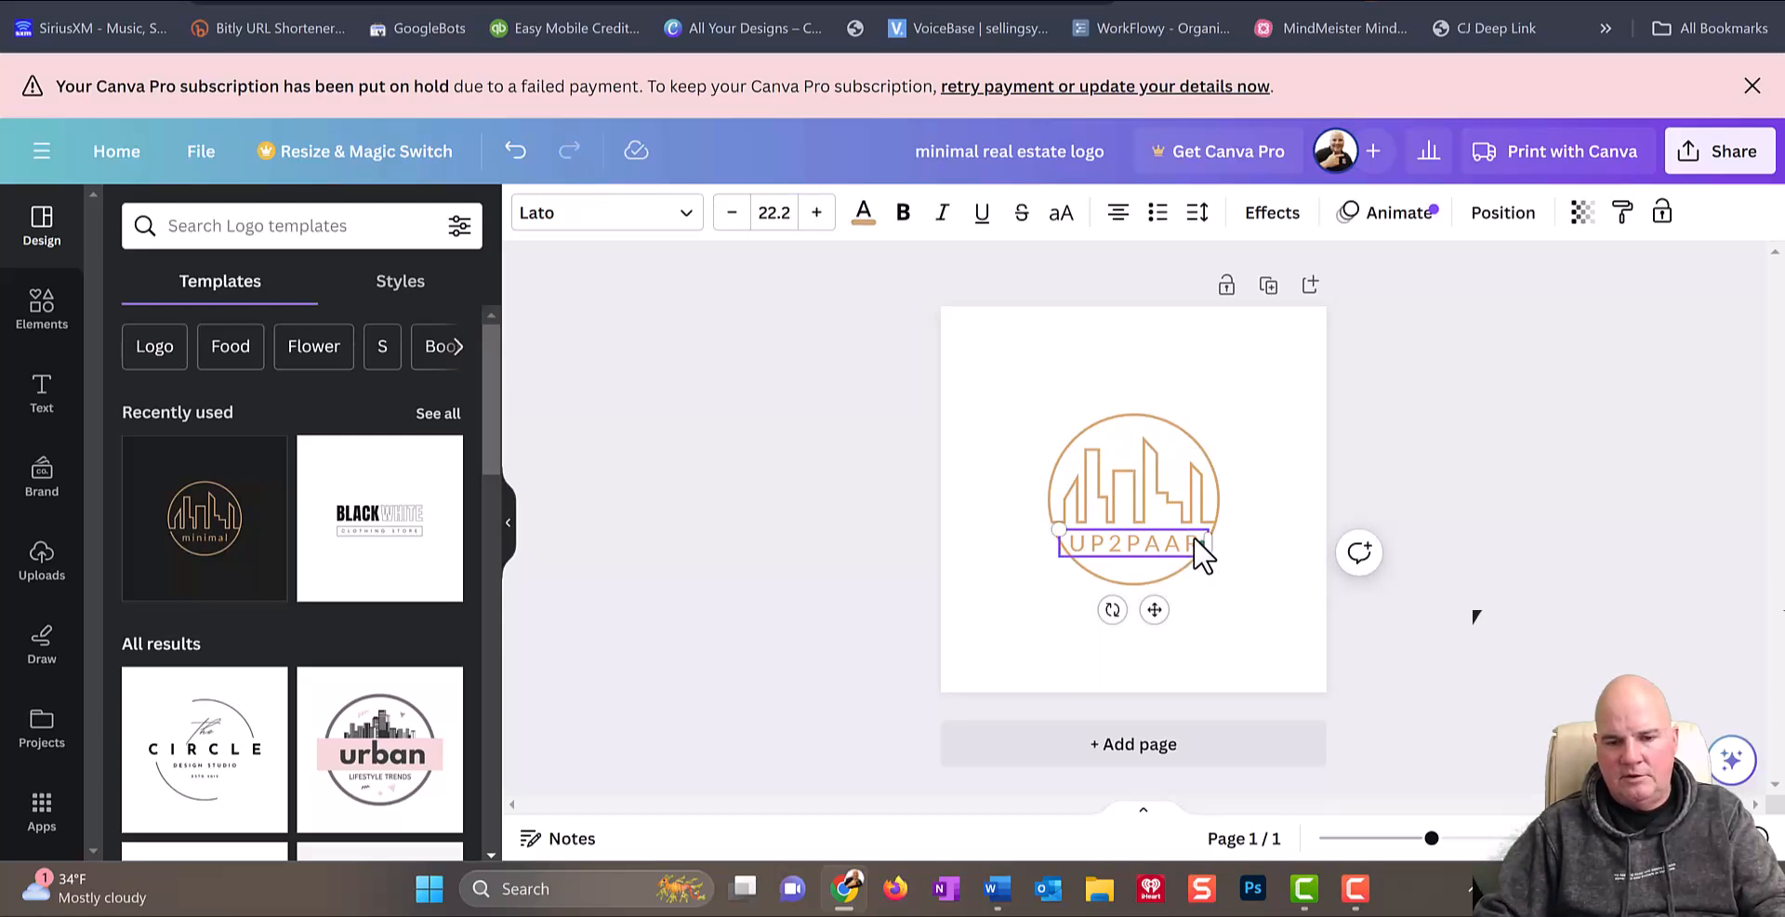
pyautogui.moveTo(1073, 548); pyautogui.dragTo(1195, 543)
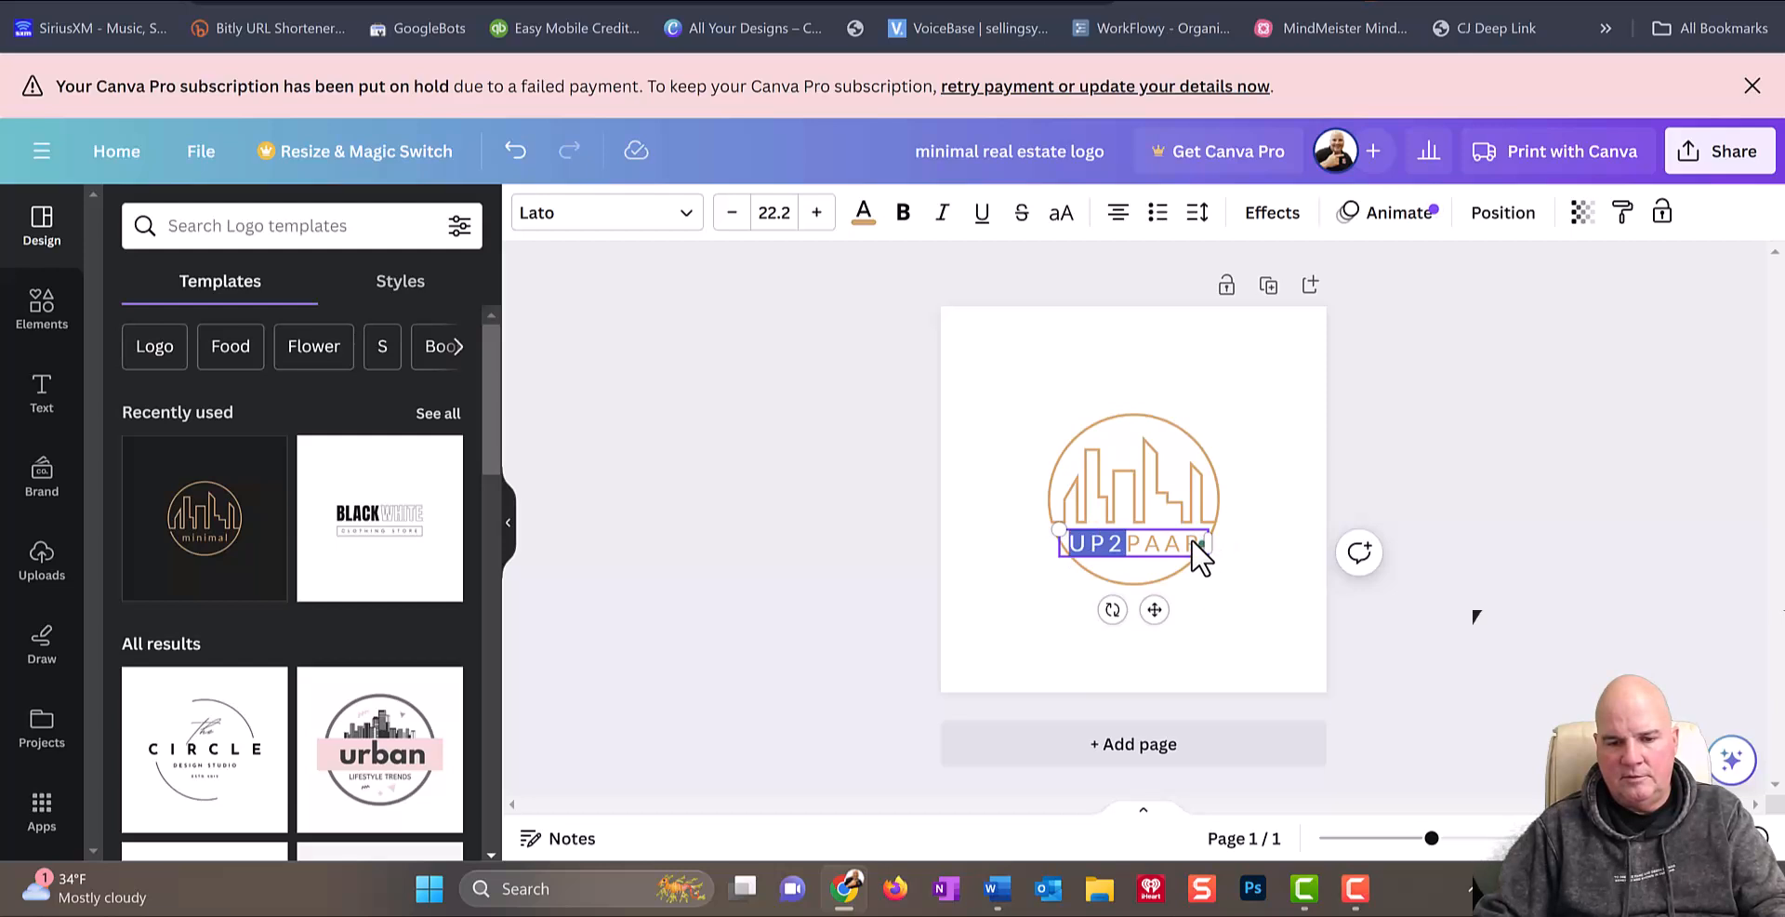
pyautogui.click(1193, 541)
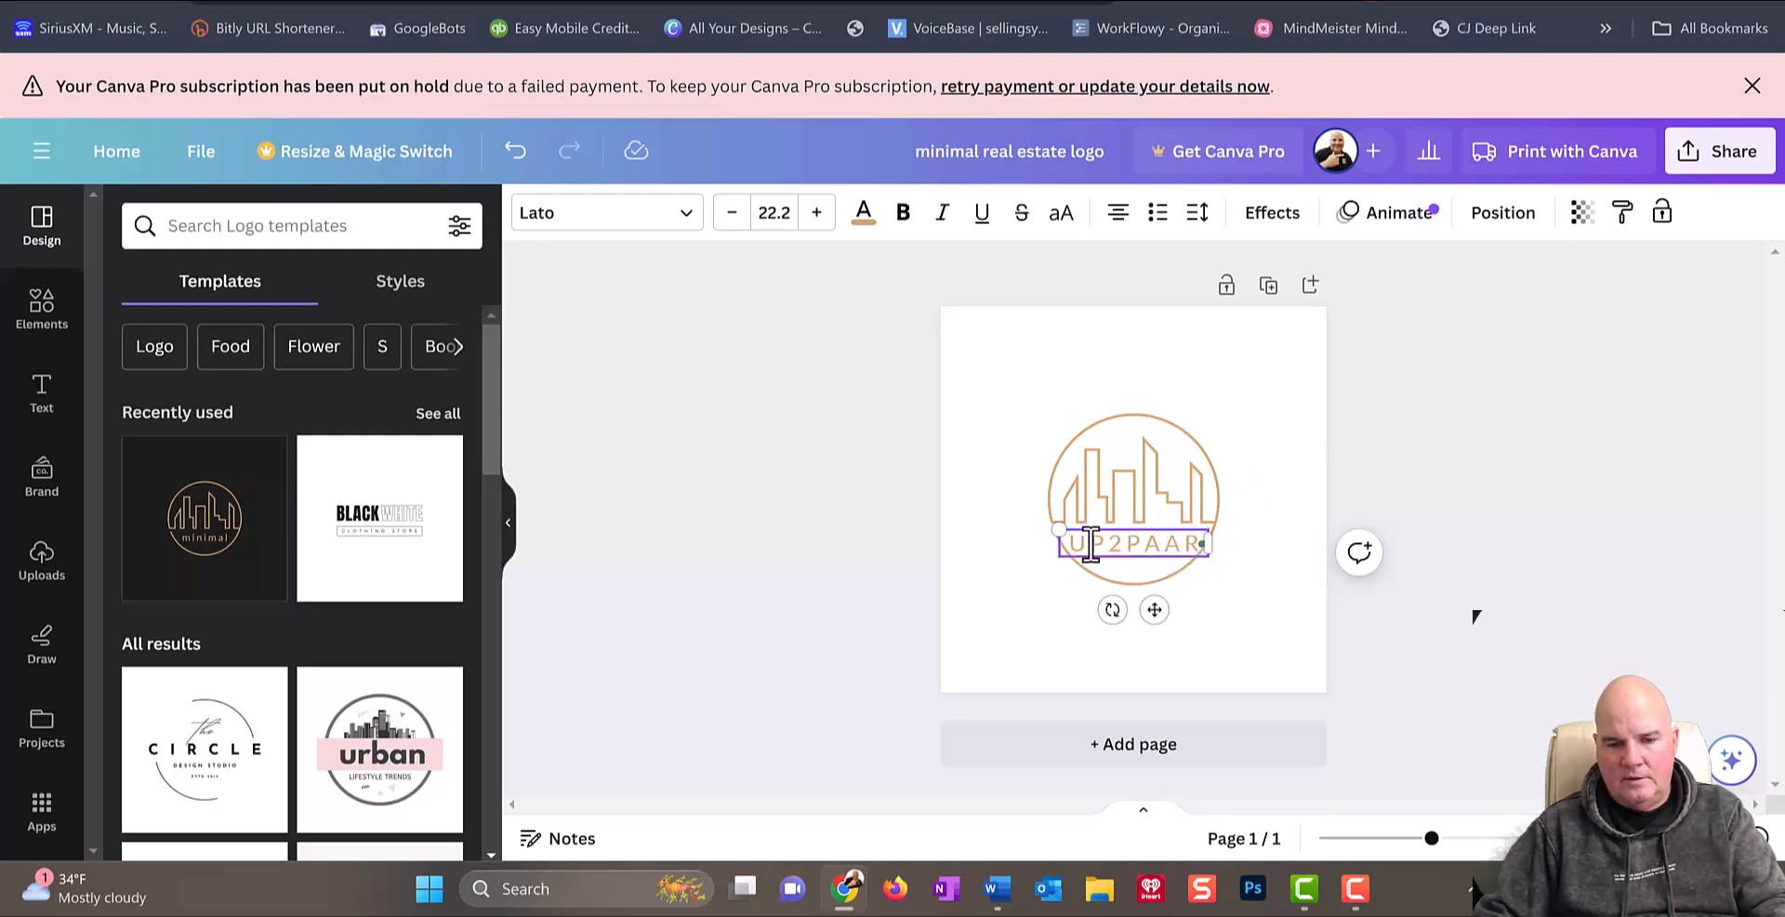
pyautogui.moveTo(1067, 545); pyautogui.dragTo(1199, 550)
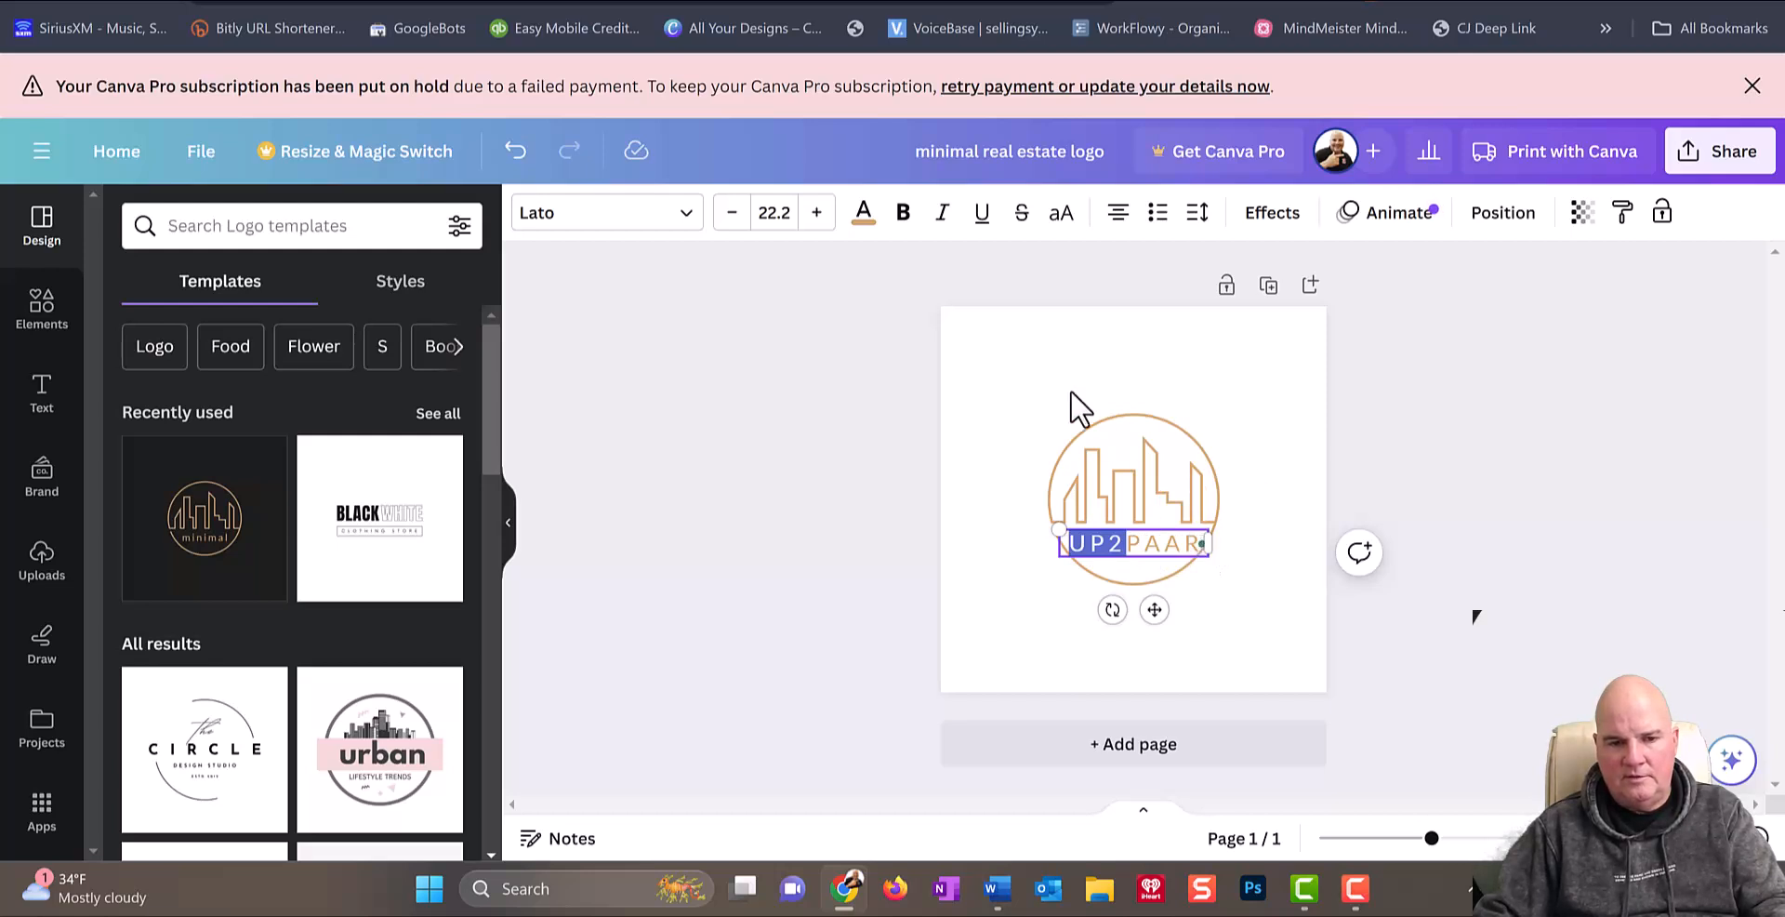
pyautogui.click(863, 214)
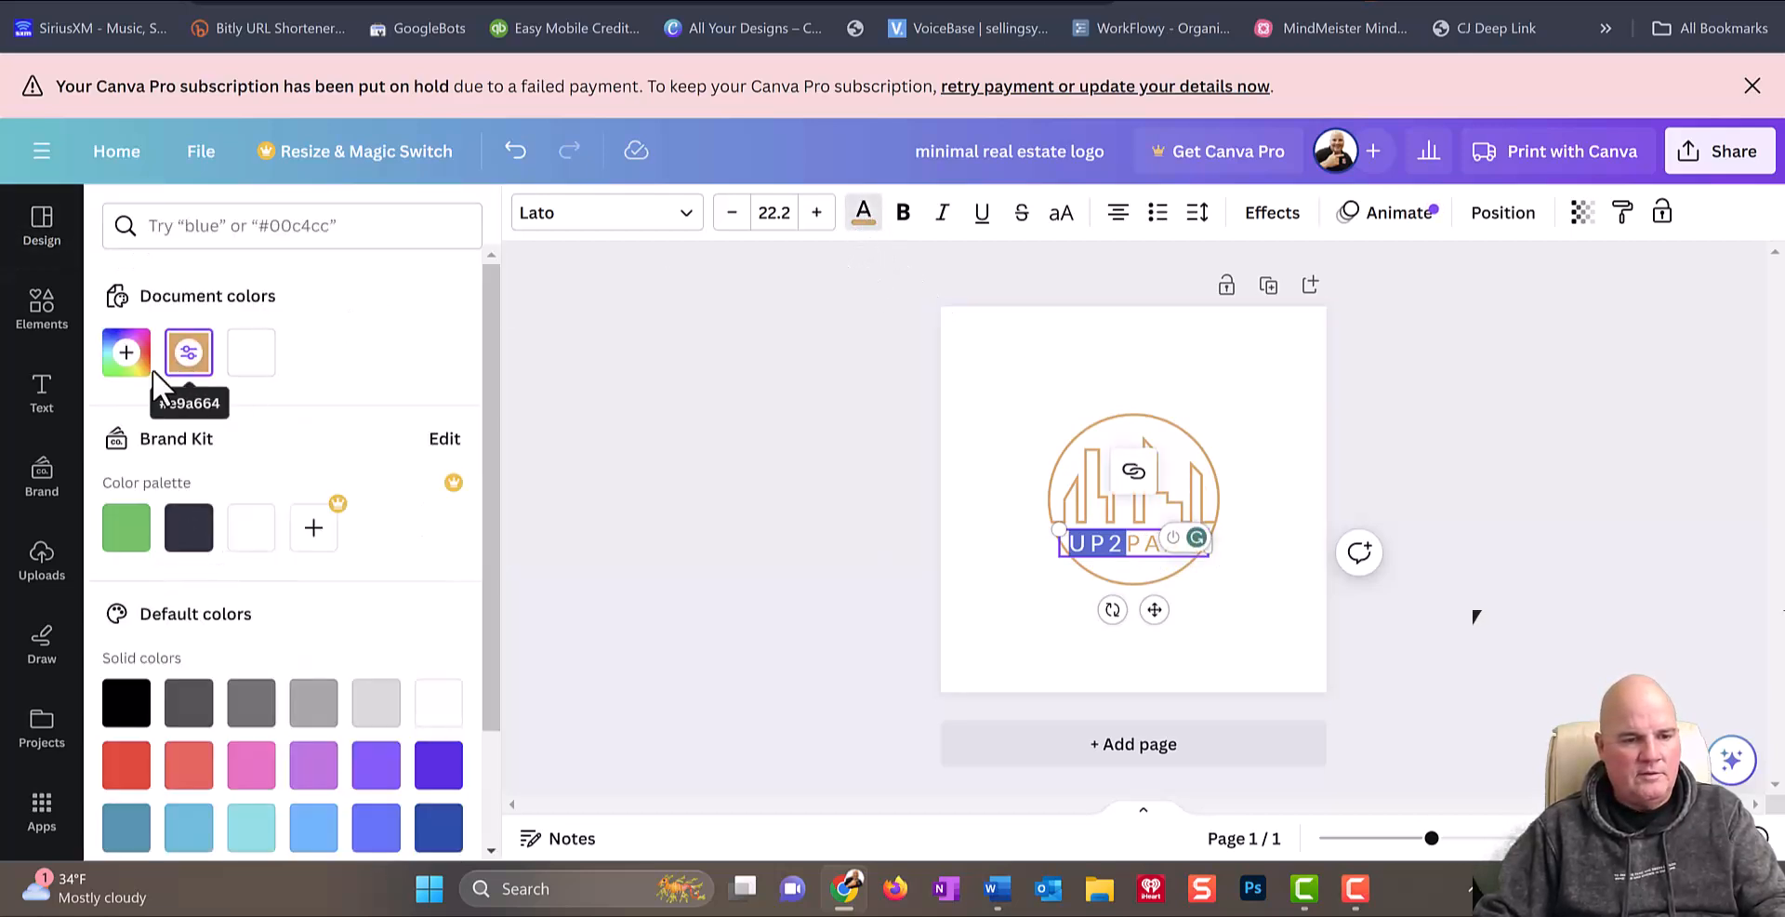
pyautogui.click(128, 364)
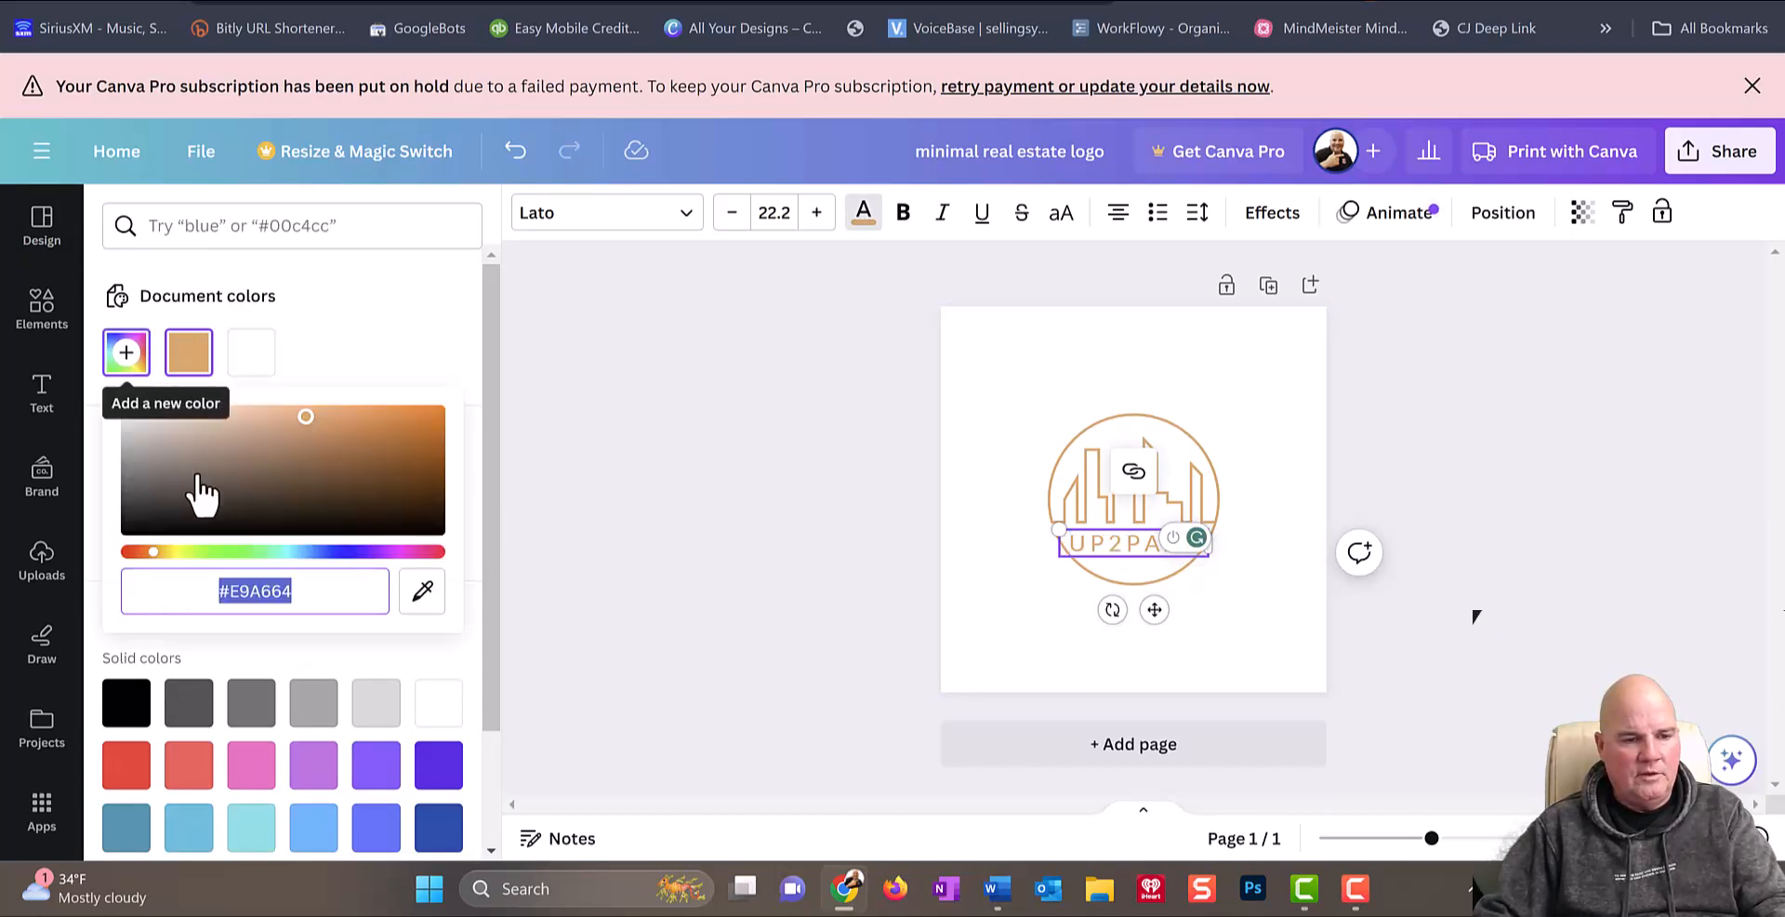
pyautogui.click(426, 518)
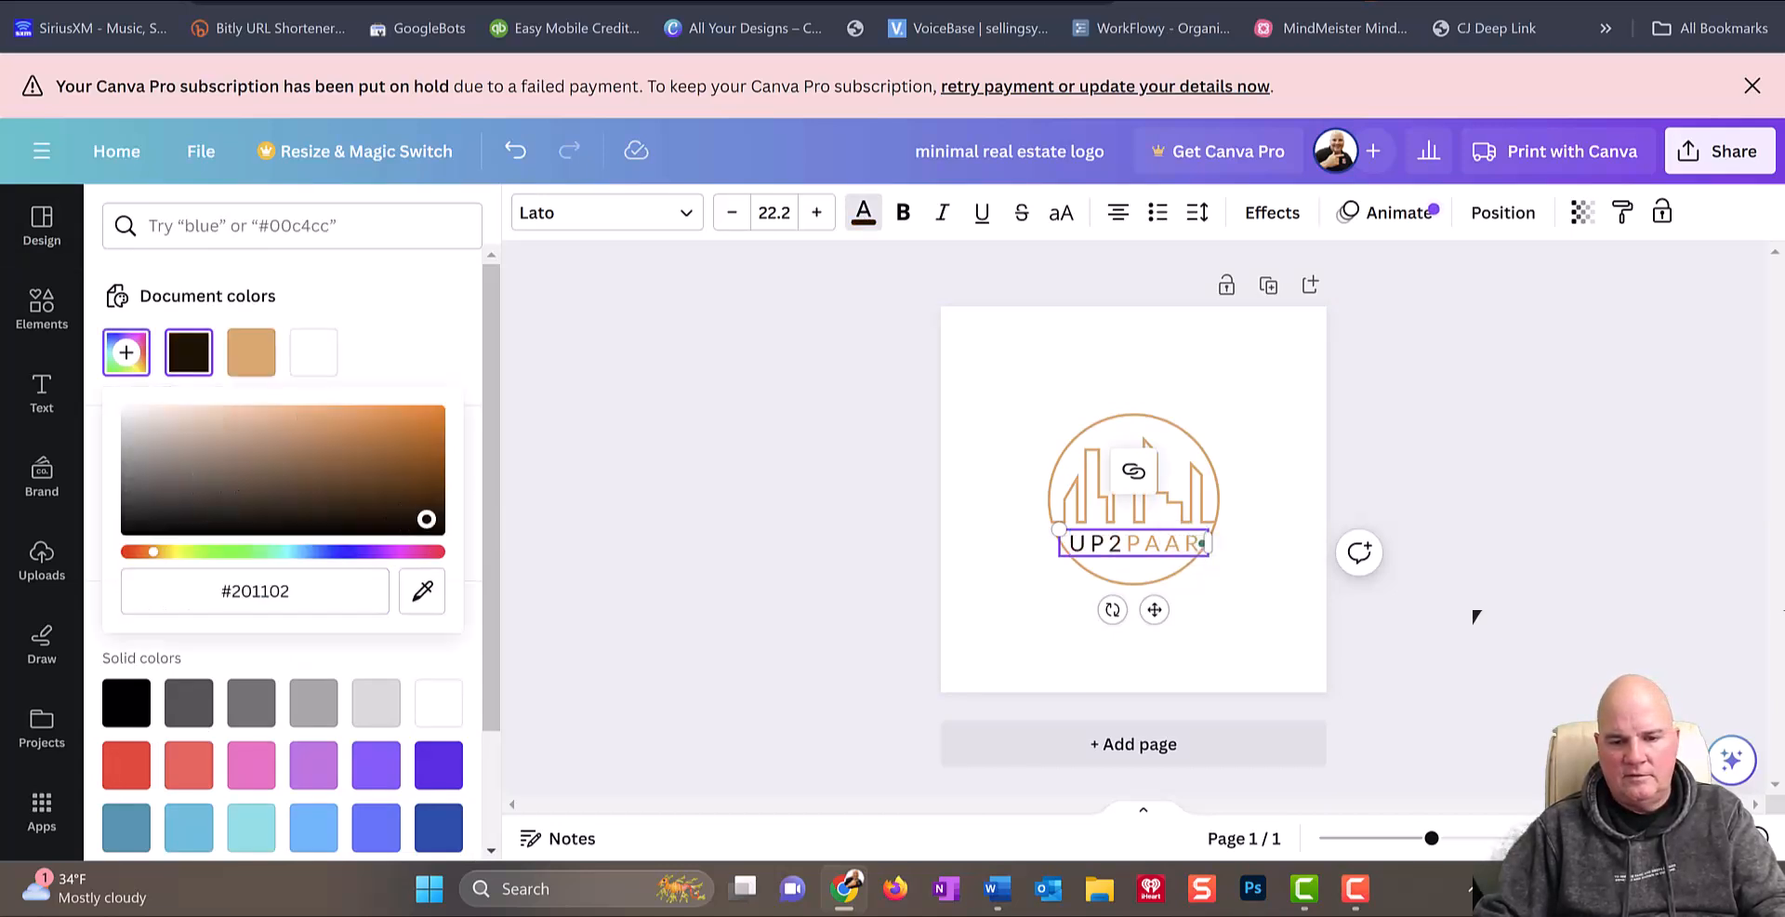
# Step: Delete the logo's name text, and undo back to its uniform tan version
pyautogui.click(1132, 547)
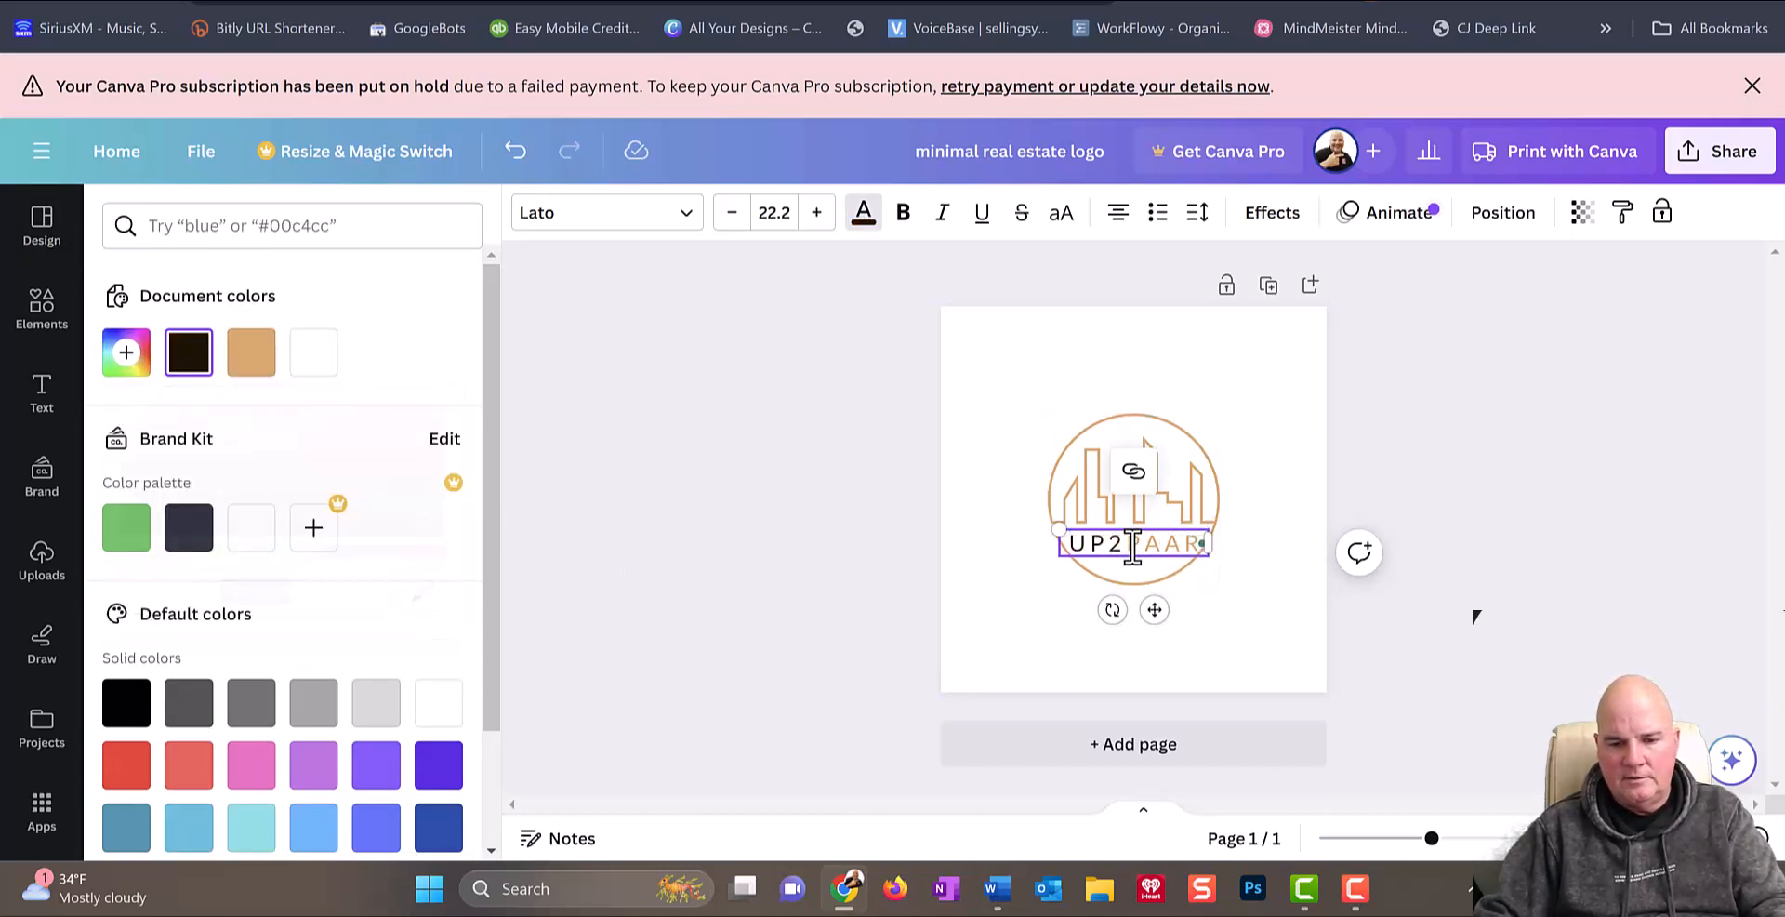
pyautogui.click(1179, 547)
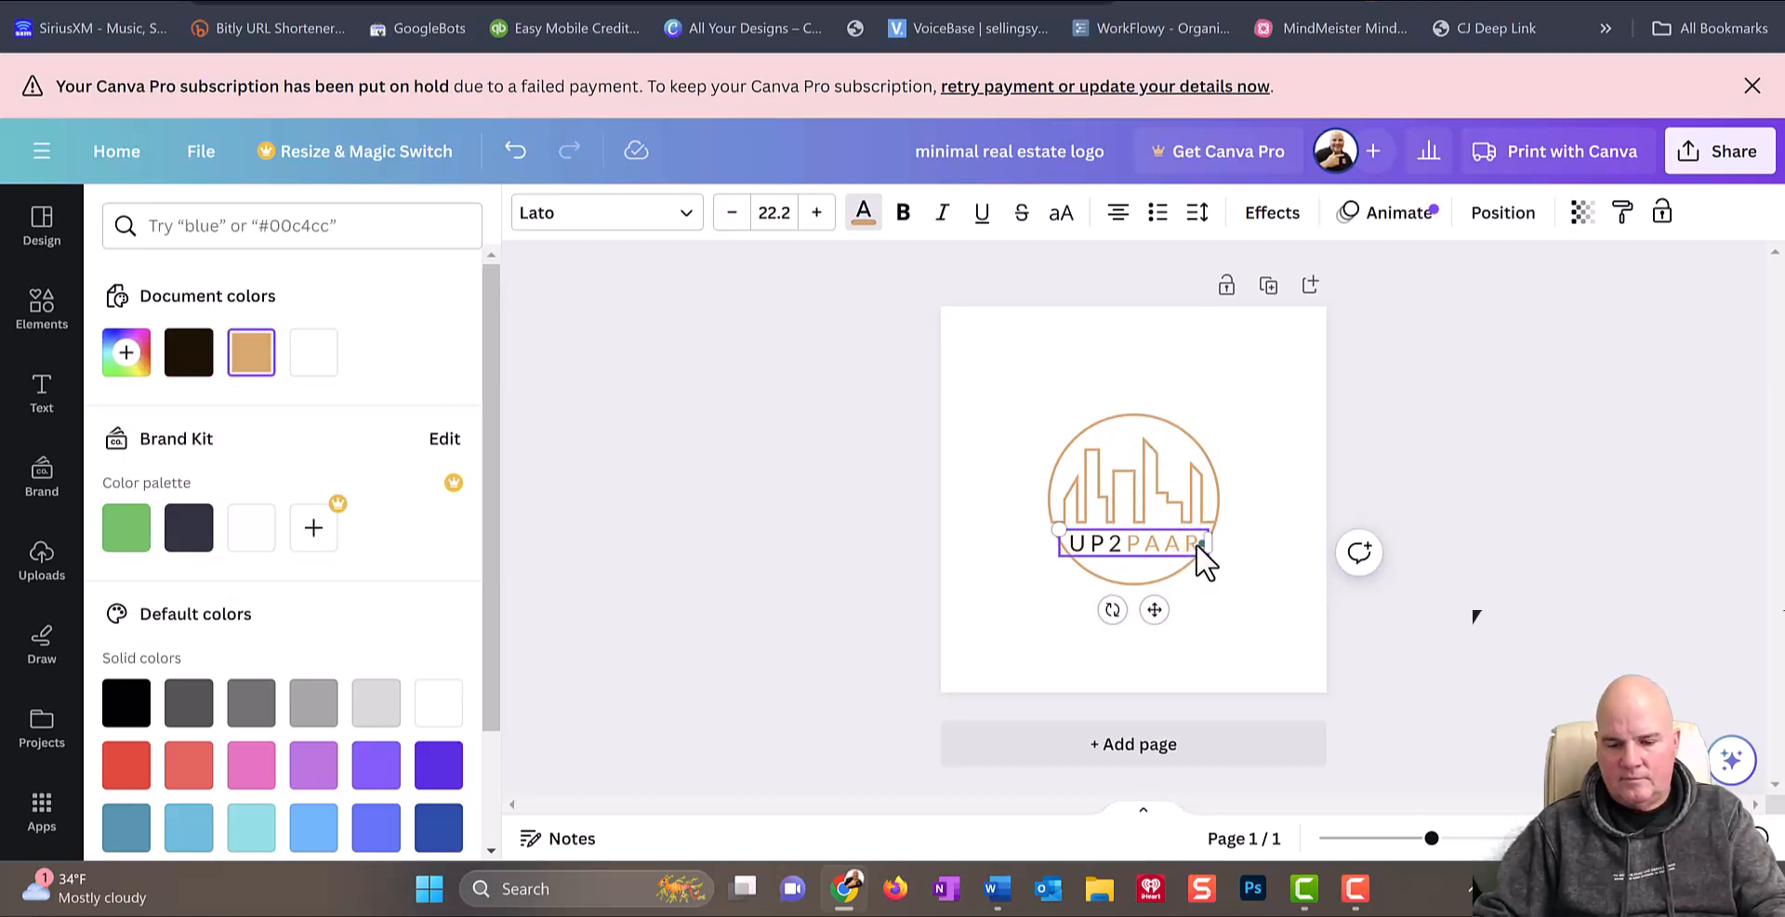
pyautogui.press('Delete')
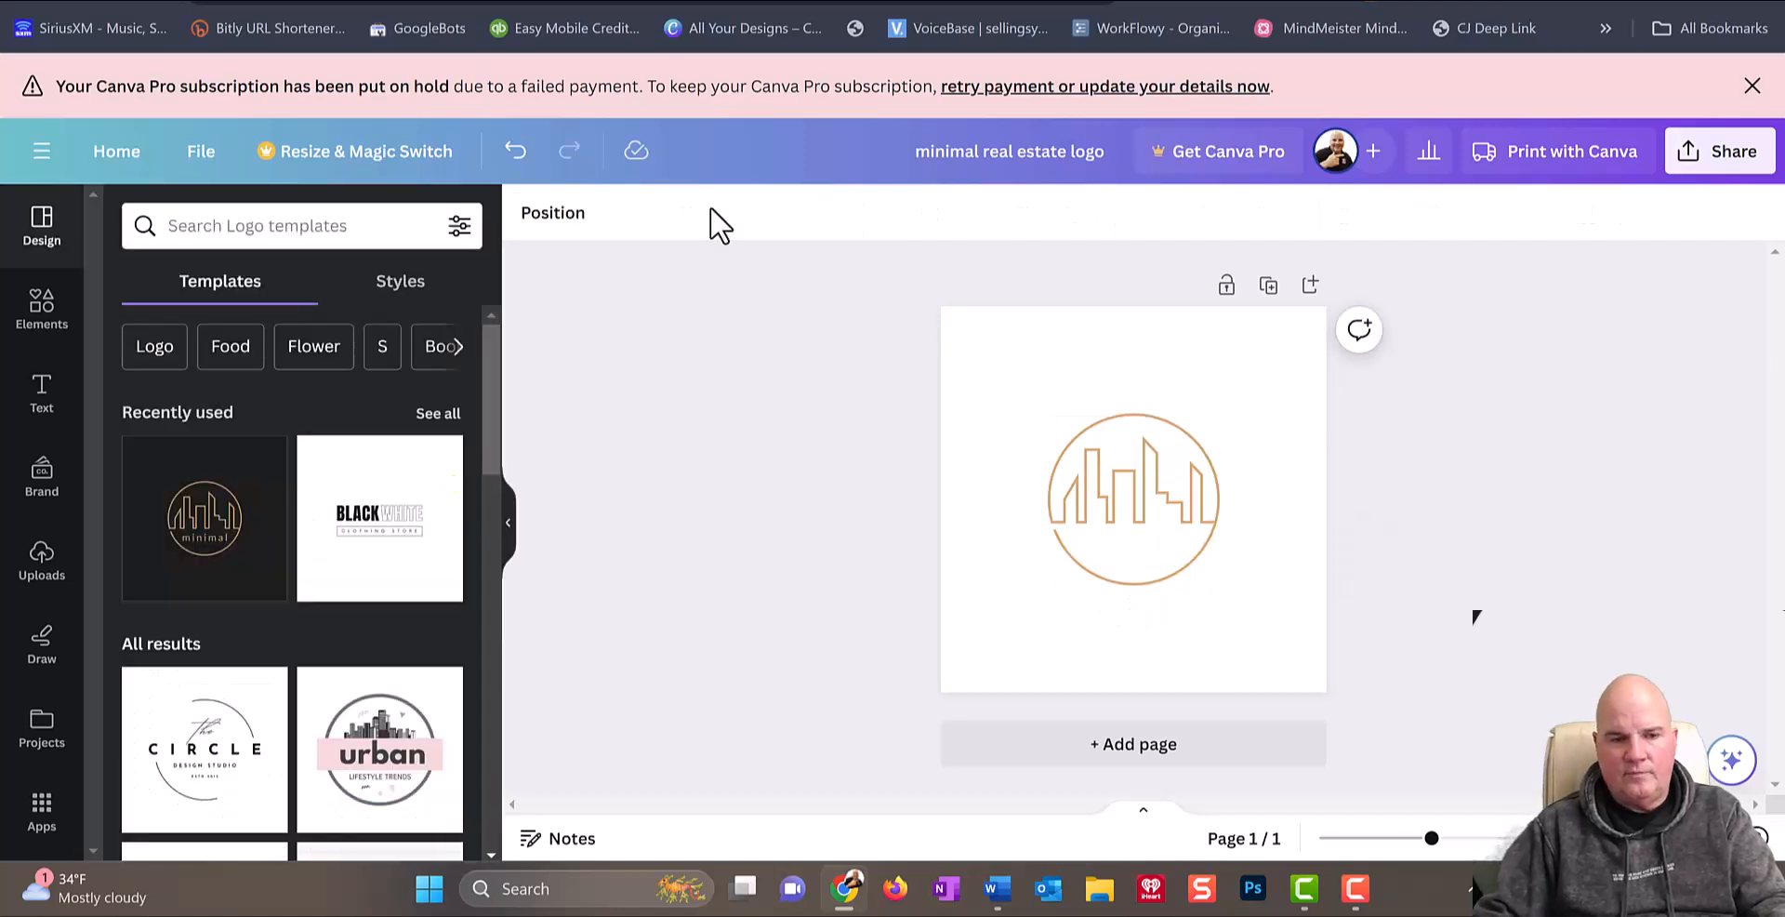
pyautogui.click(517, 152)
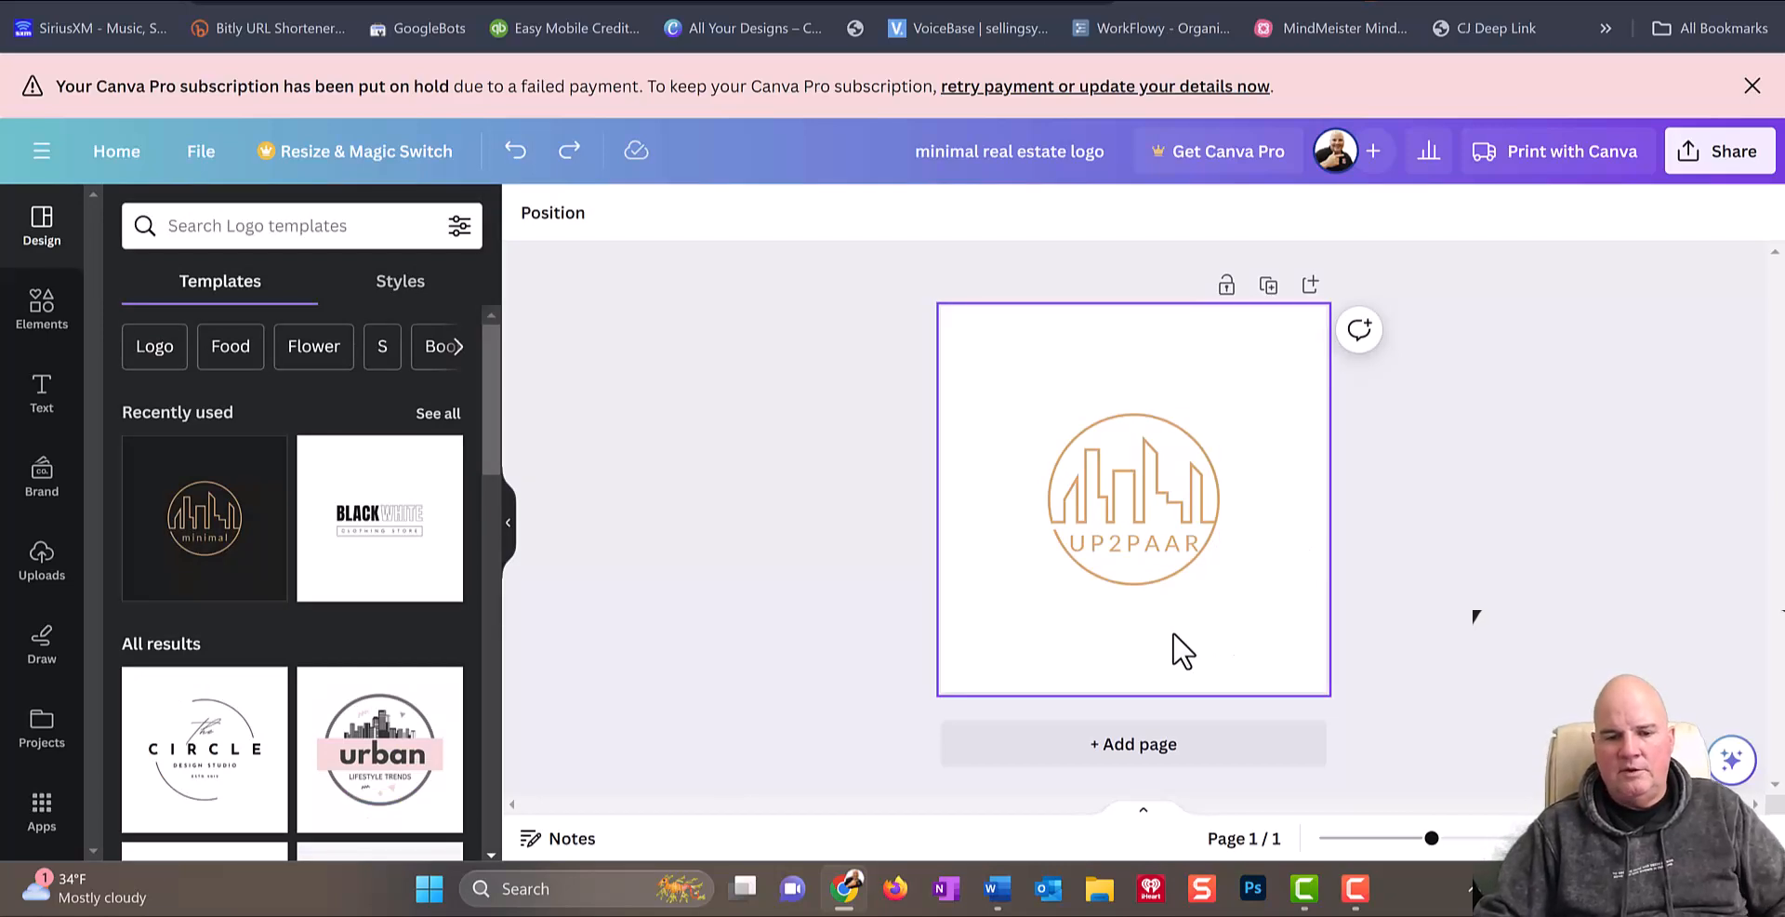
# Step: Change the color of the entire "UP2PAAR" text to dark gray, #2E2C2B
pyautogui.click(1178, 547)
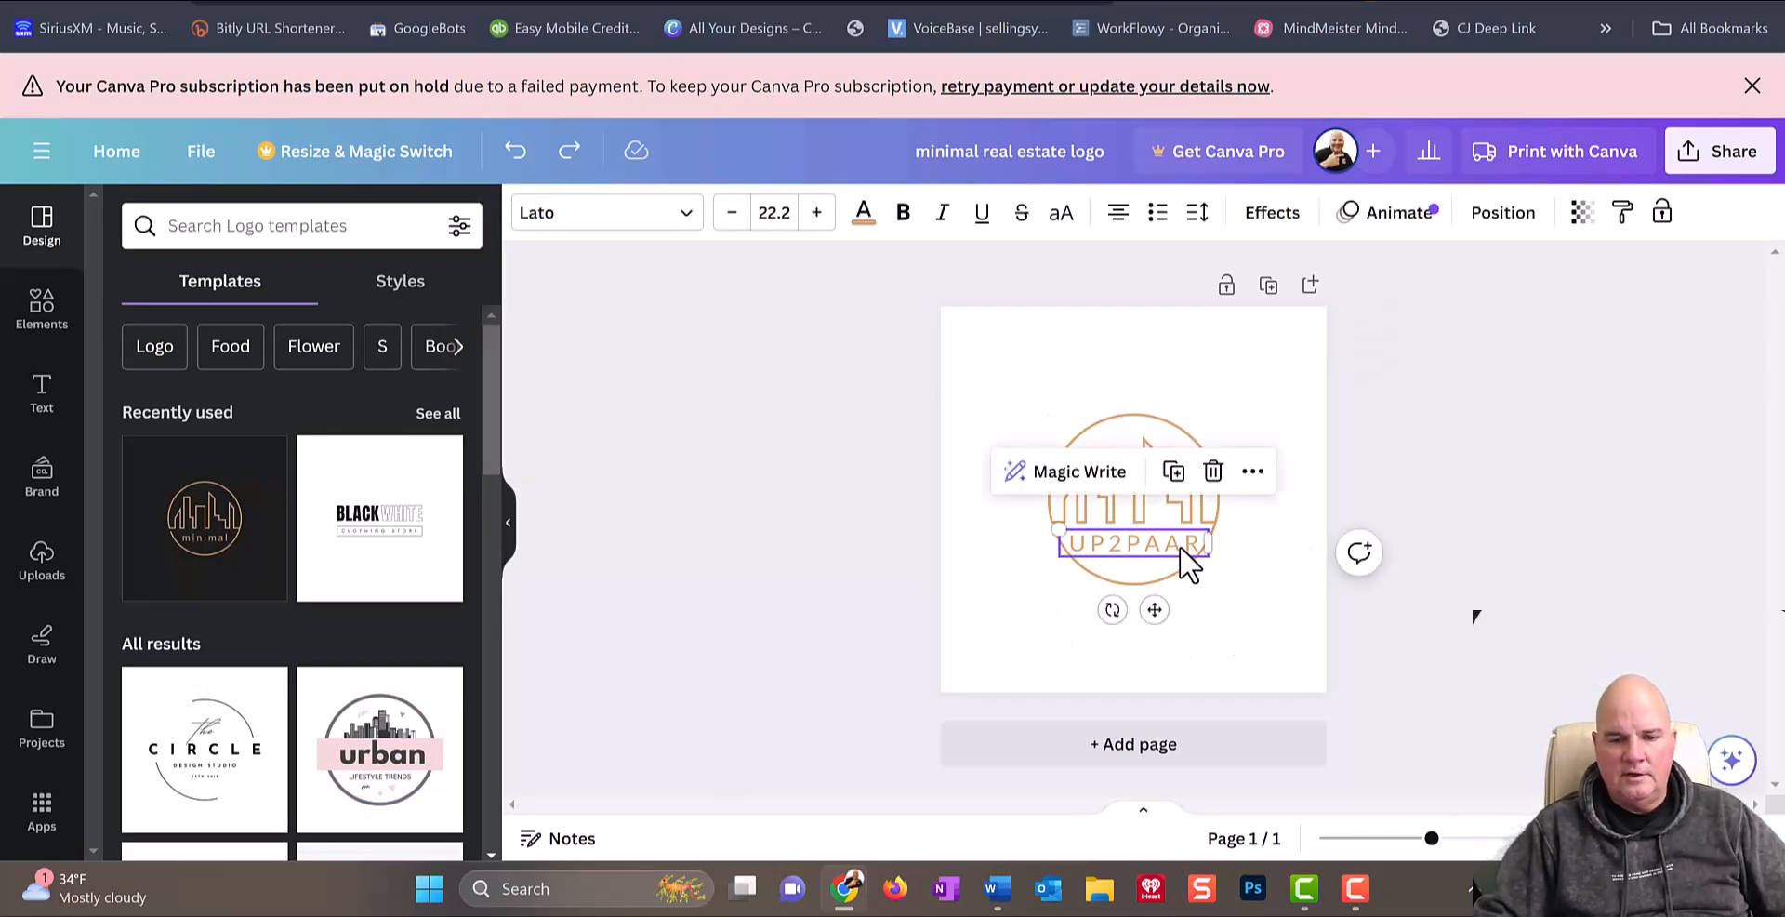
pyautogui.click(864, 223)
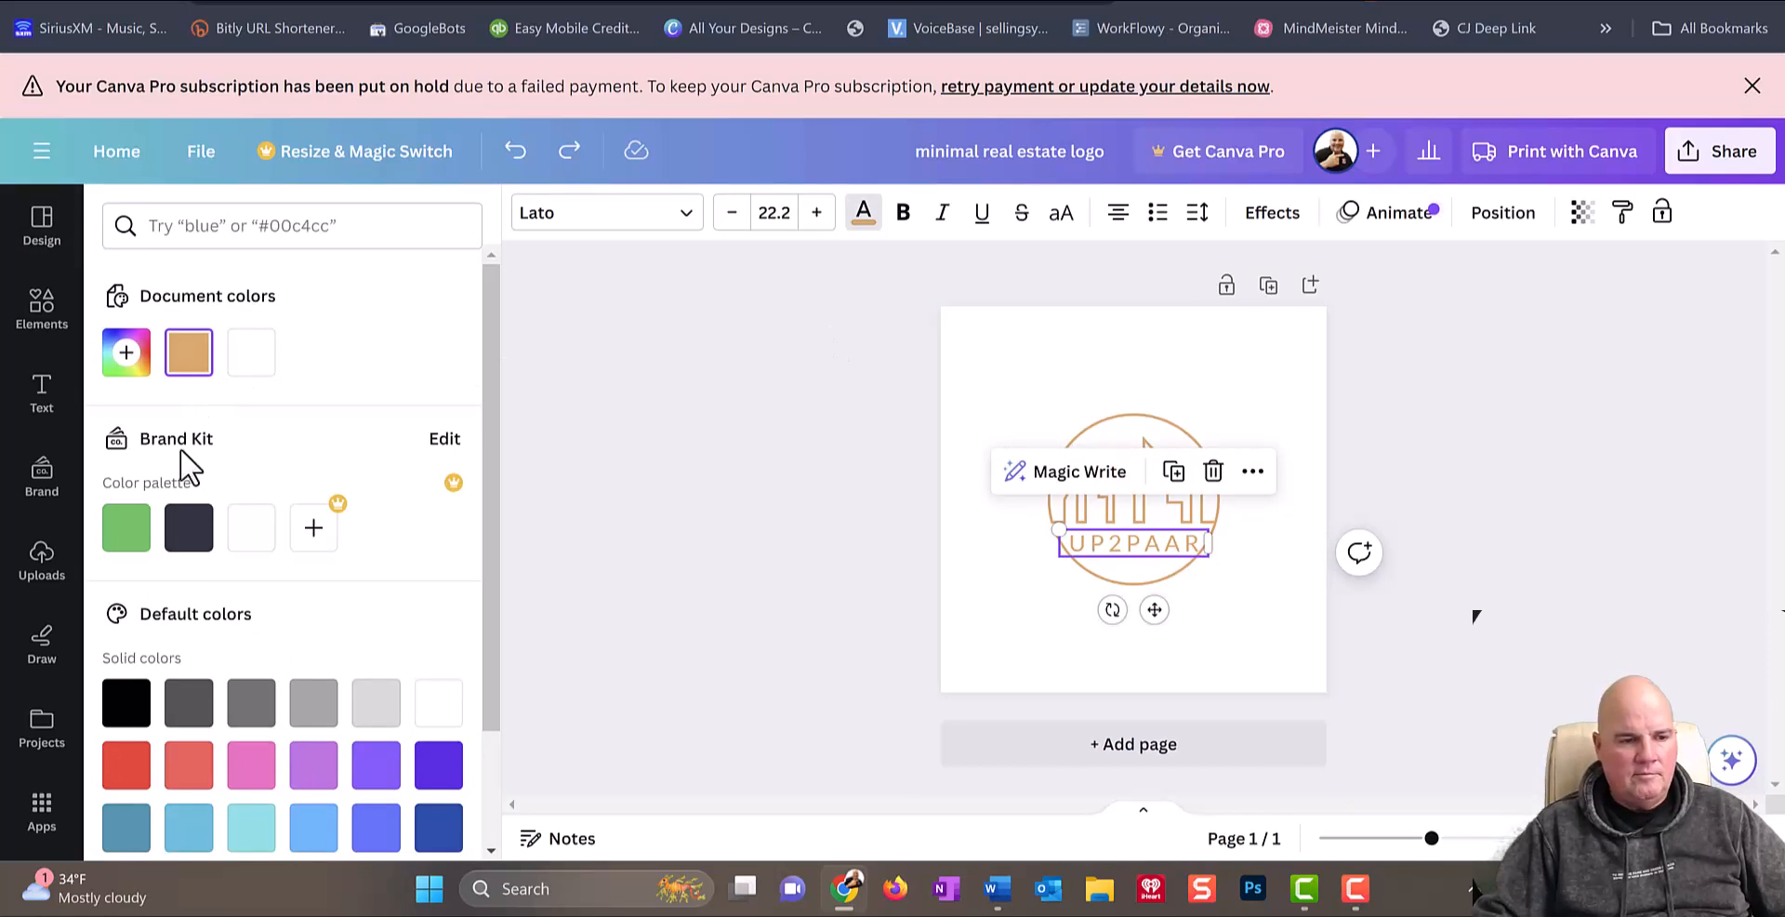
pyautogui.click(126, 352)
pyautogui.click(141, 514)
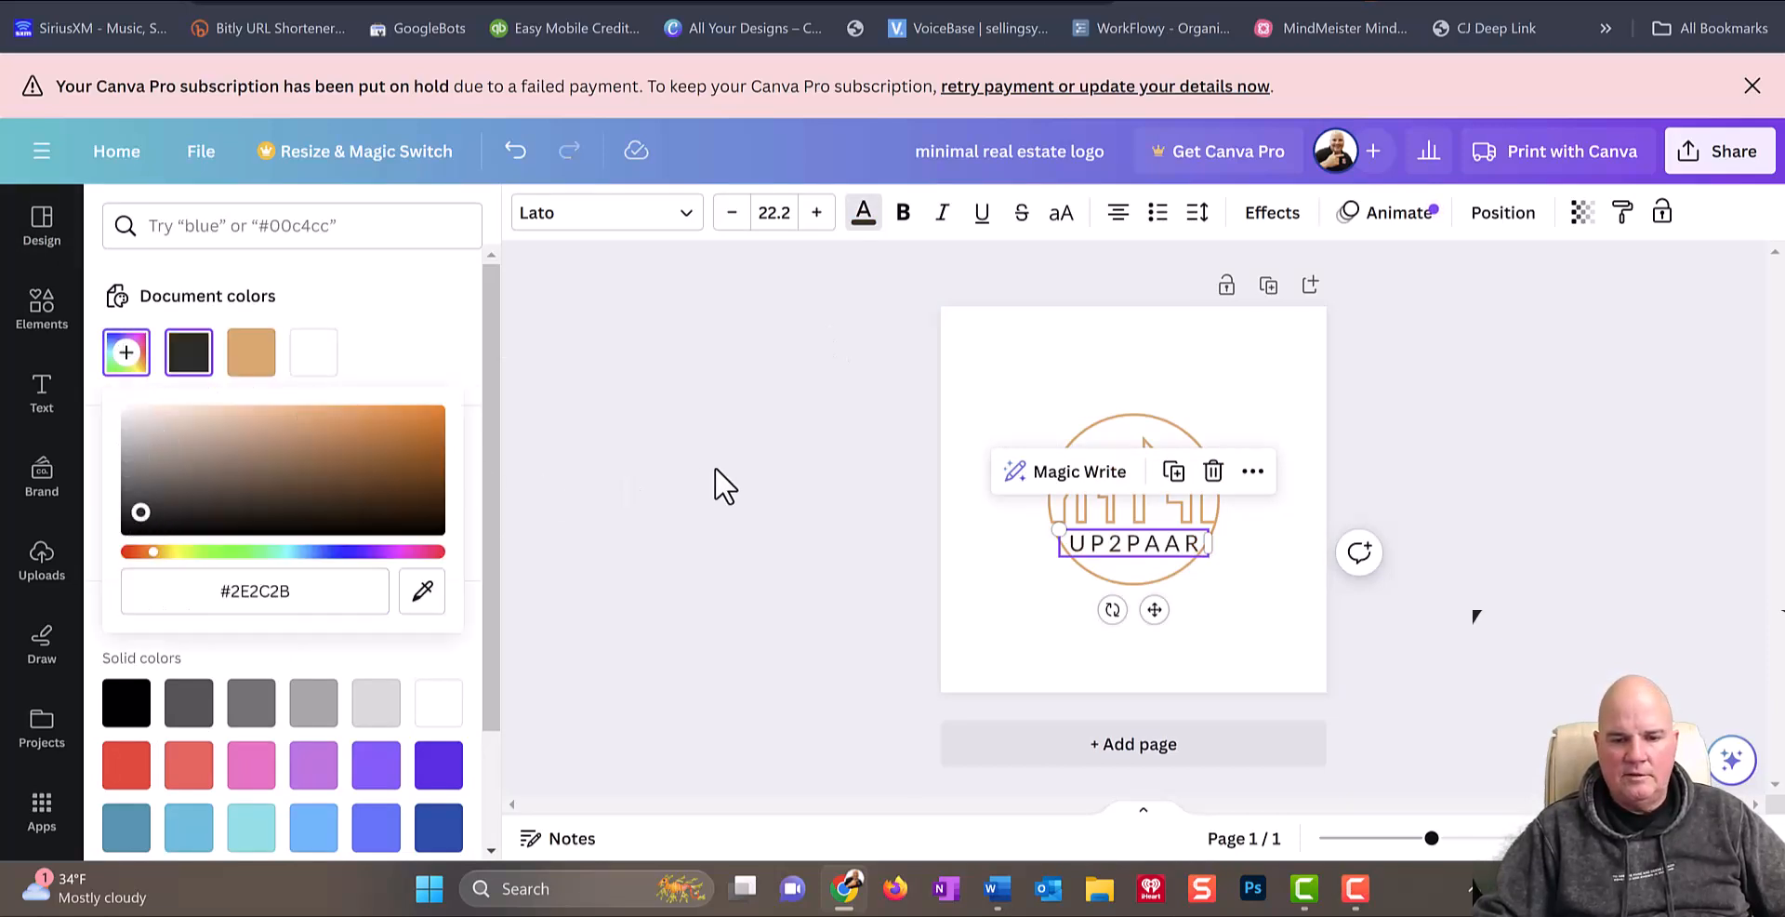
pyautogui.click(715, 470)
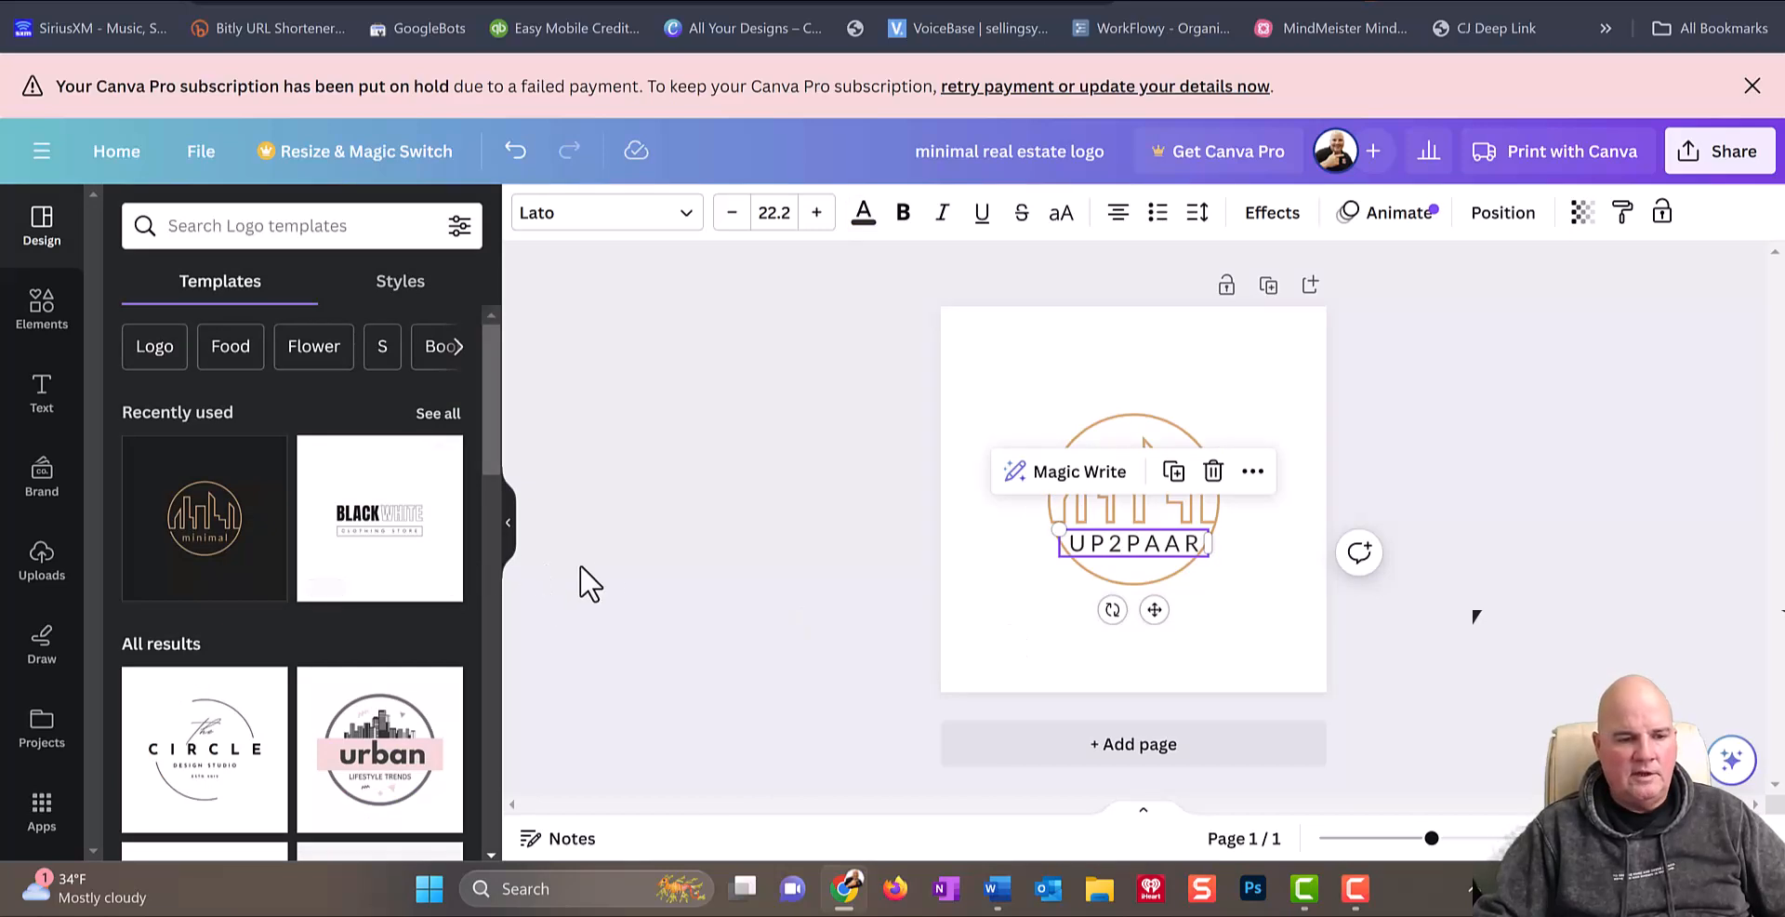
# Step: Add the white version of the Minimalist Black and White Clothing Store Logo template as a new page
pyautogui.click(381, 544)
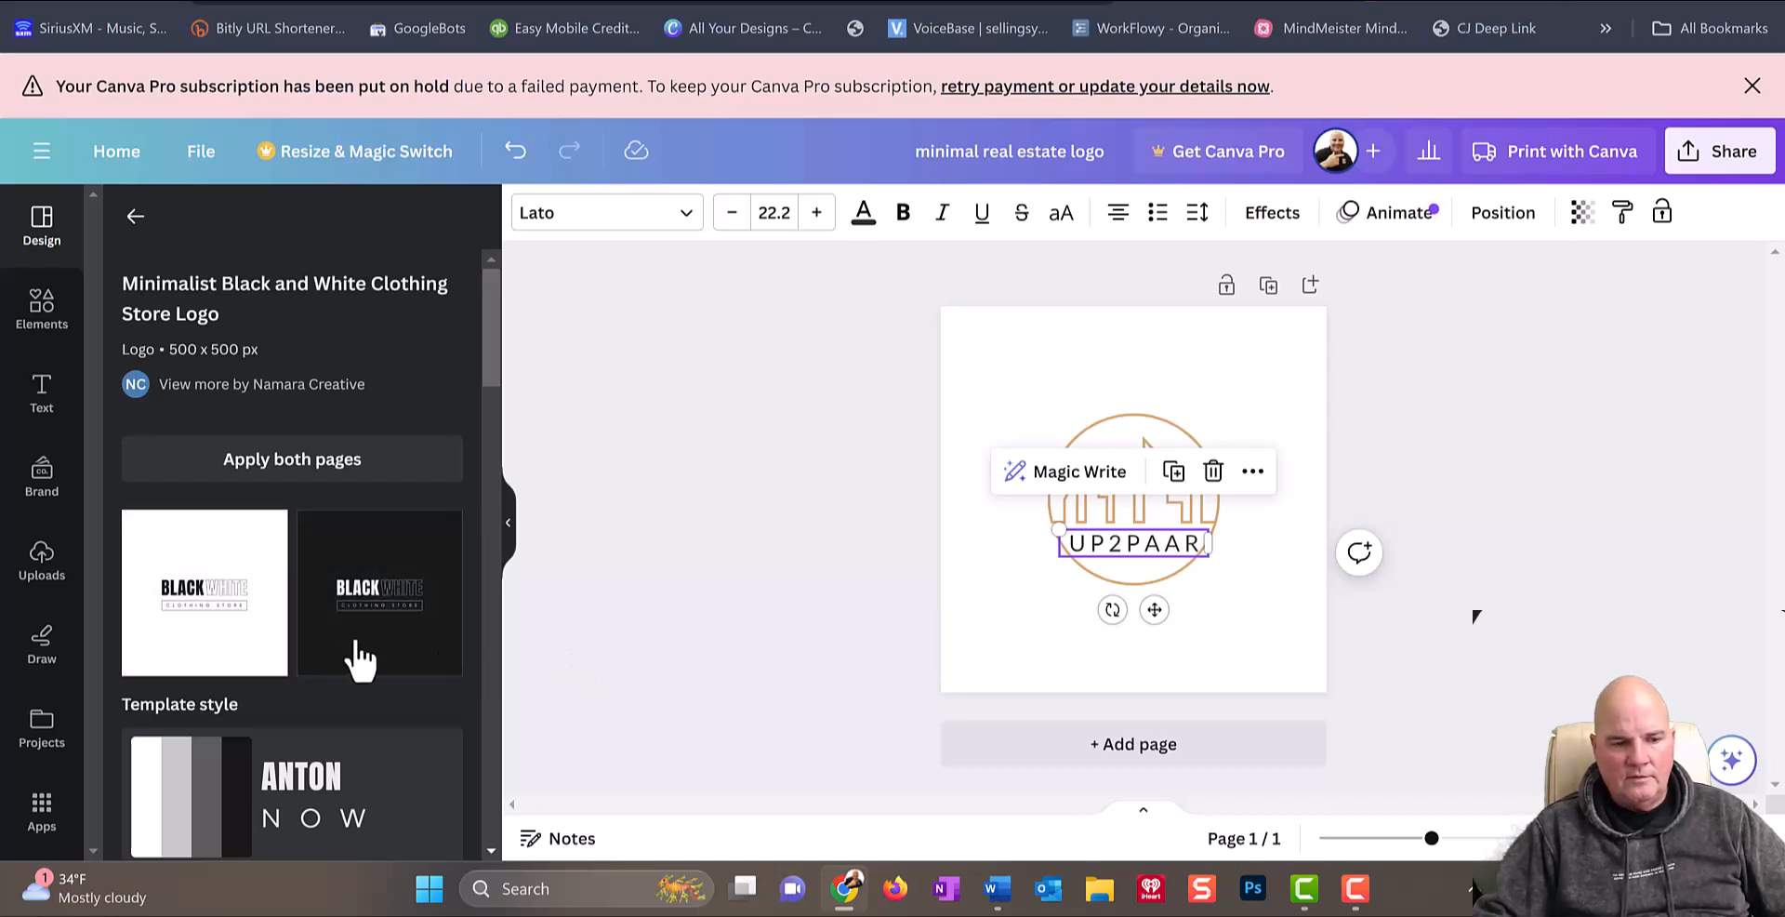
pyautogui.click(224, 595)
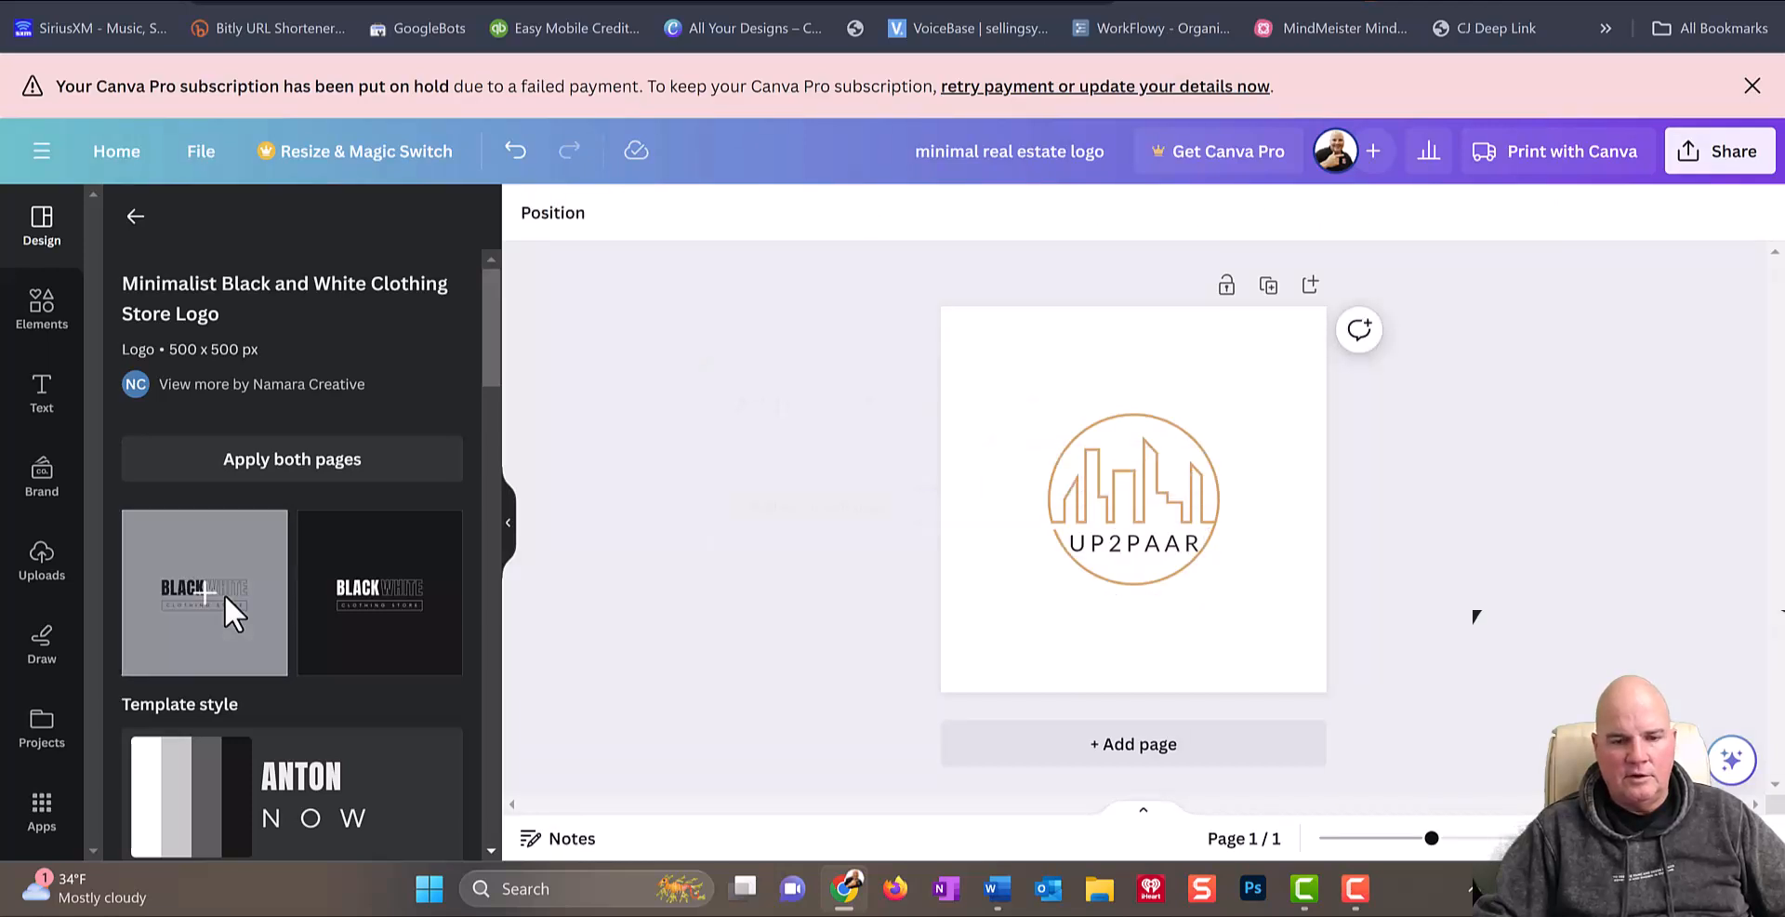
pyautogui.click(208, 601)
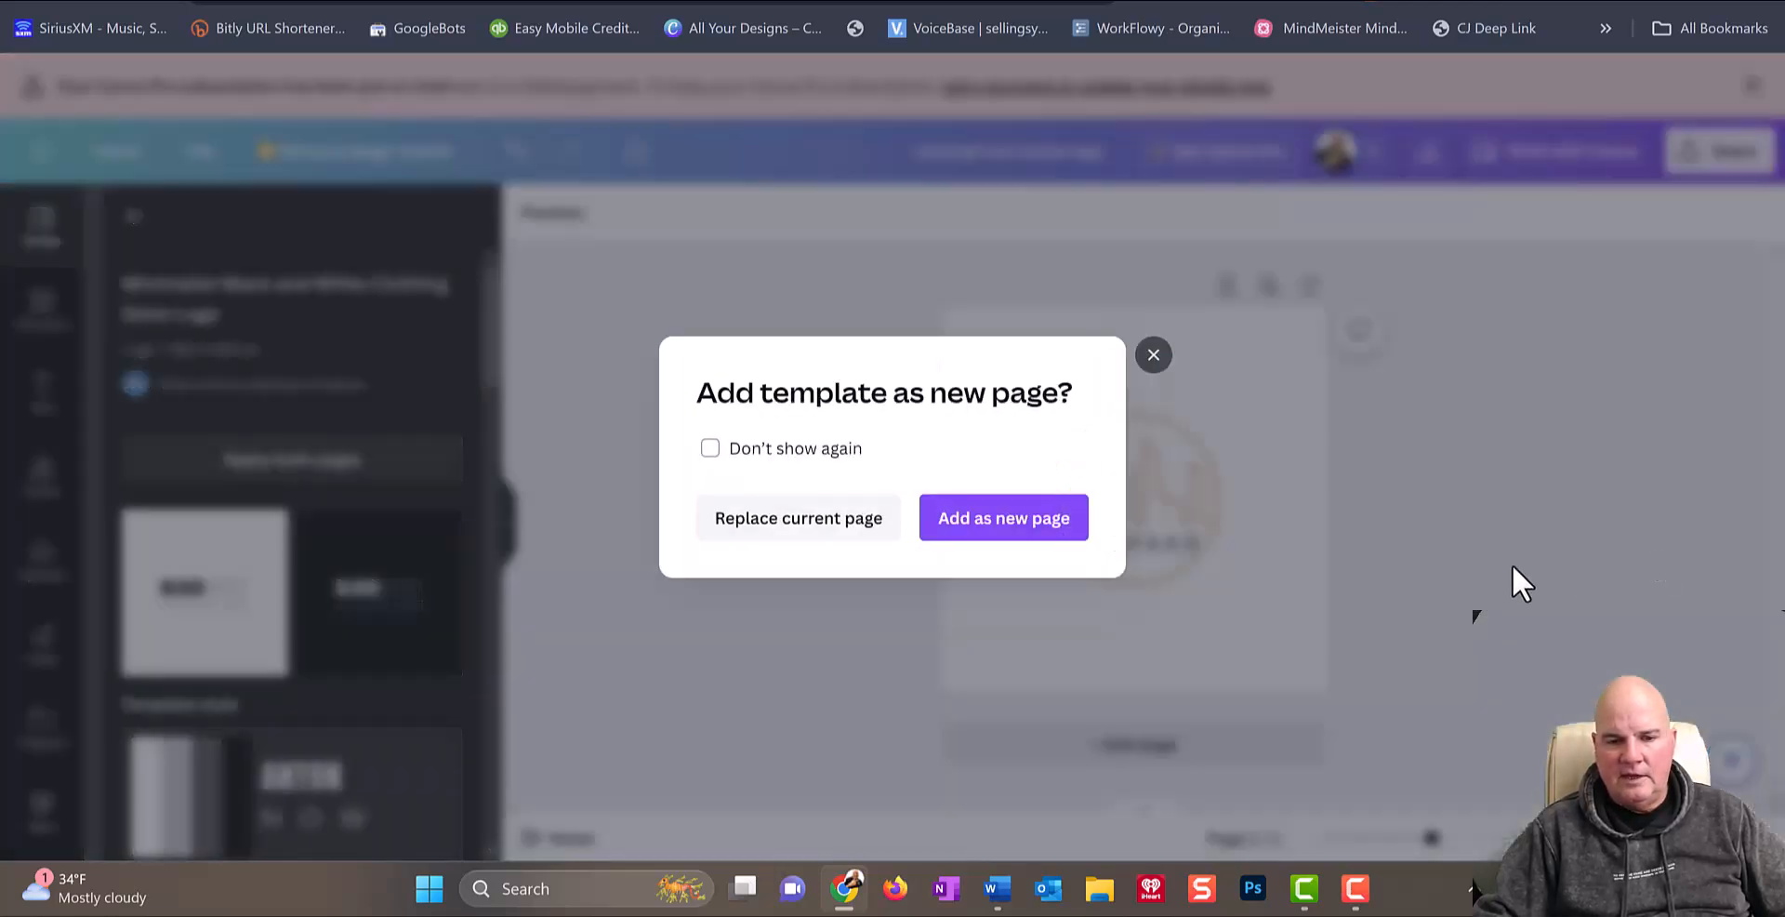
pyautogui.click(1006, 522)
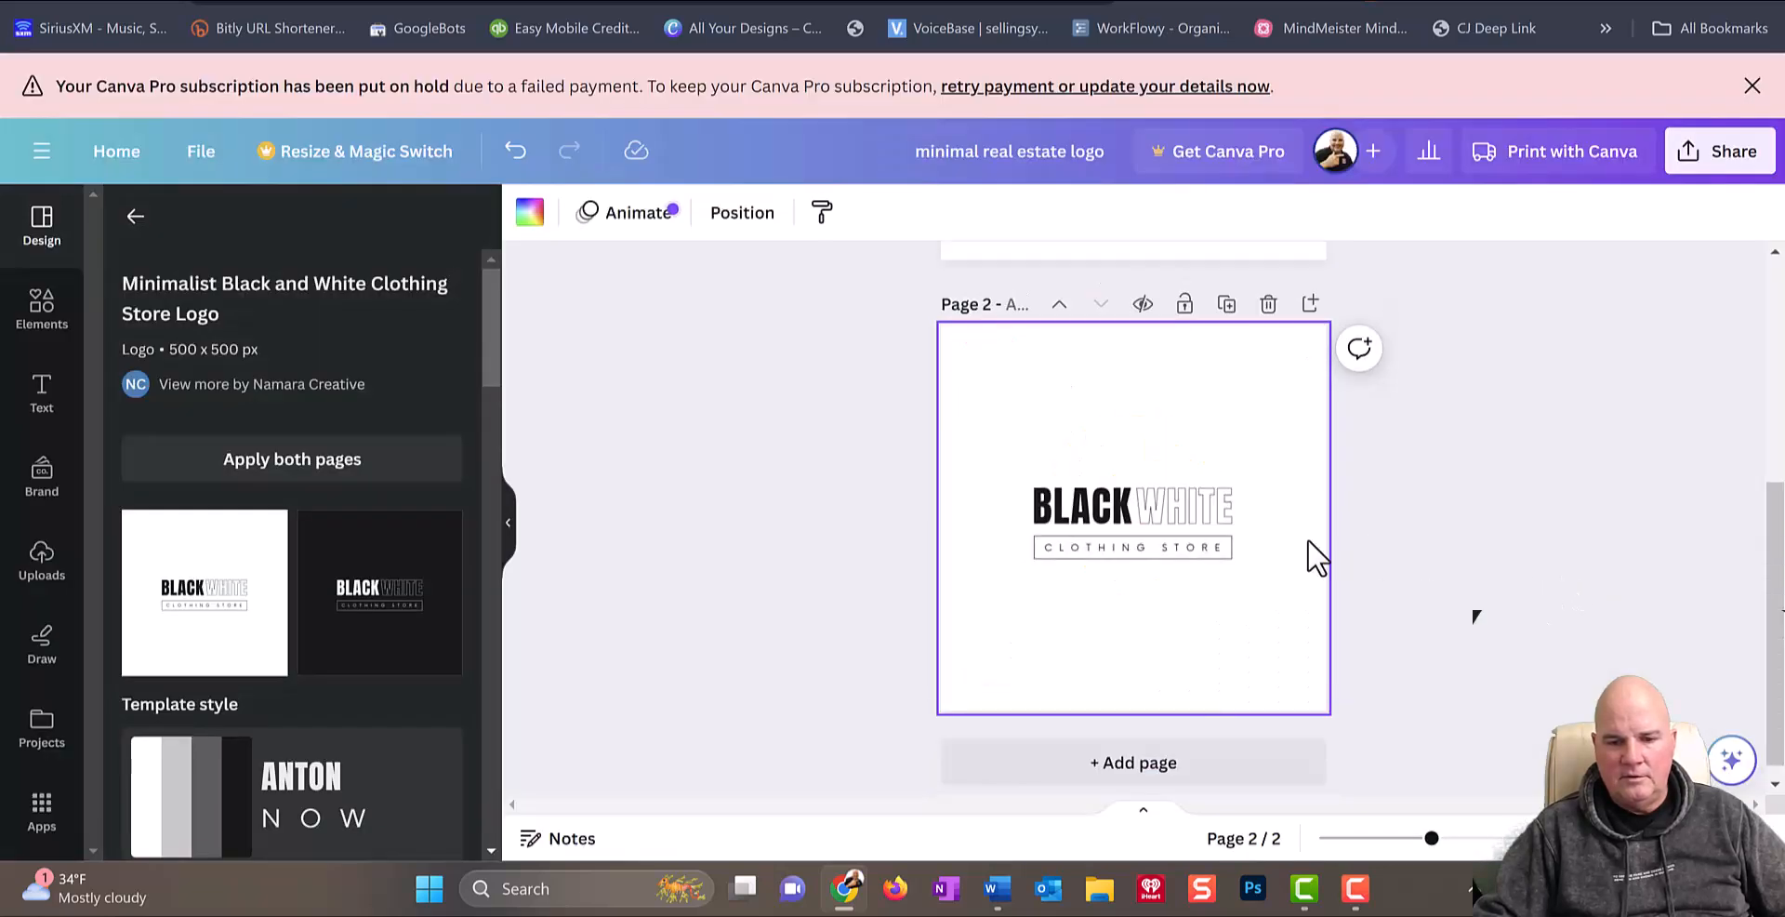
# Step: Replace the word "BLACK" in the second page's logo with "UP2PAAR"
pyautogui.click(1147, 501)
pyautogui.click(1064, 507)
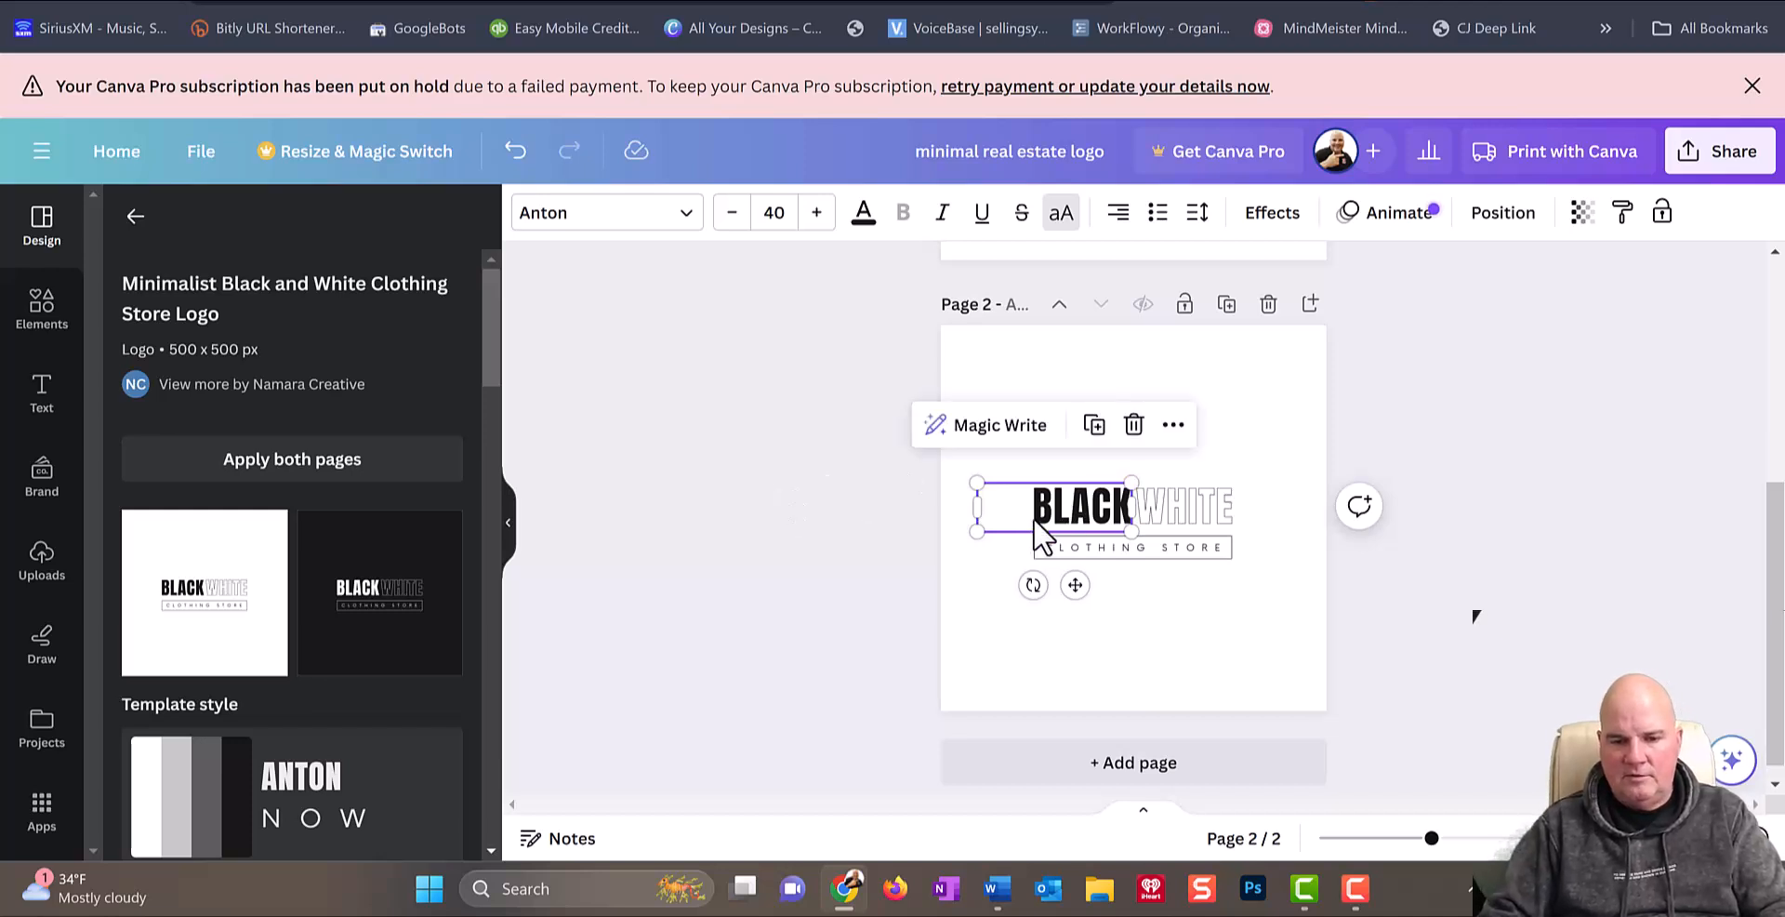
pyautogui.doubleClick(1124, 504)
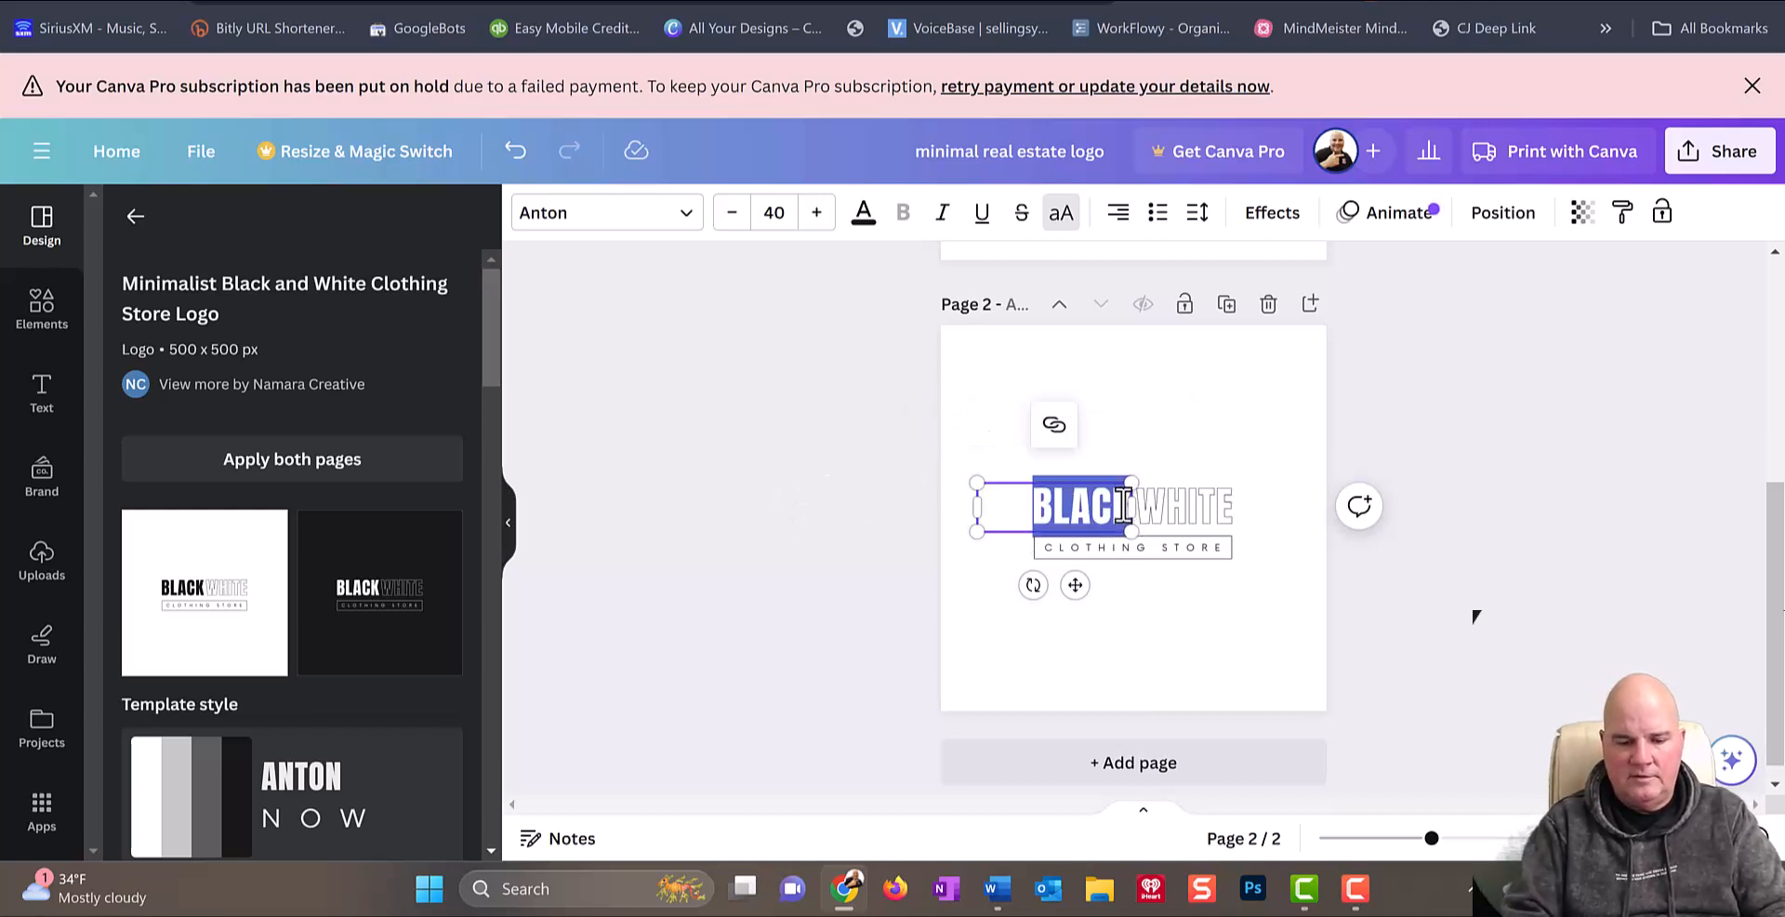
pyautogui.press('BackSpace')
pyautogui.write('UP2PAAR')
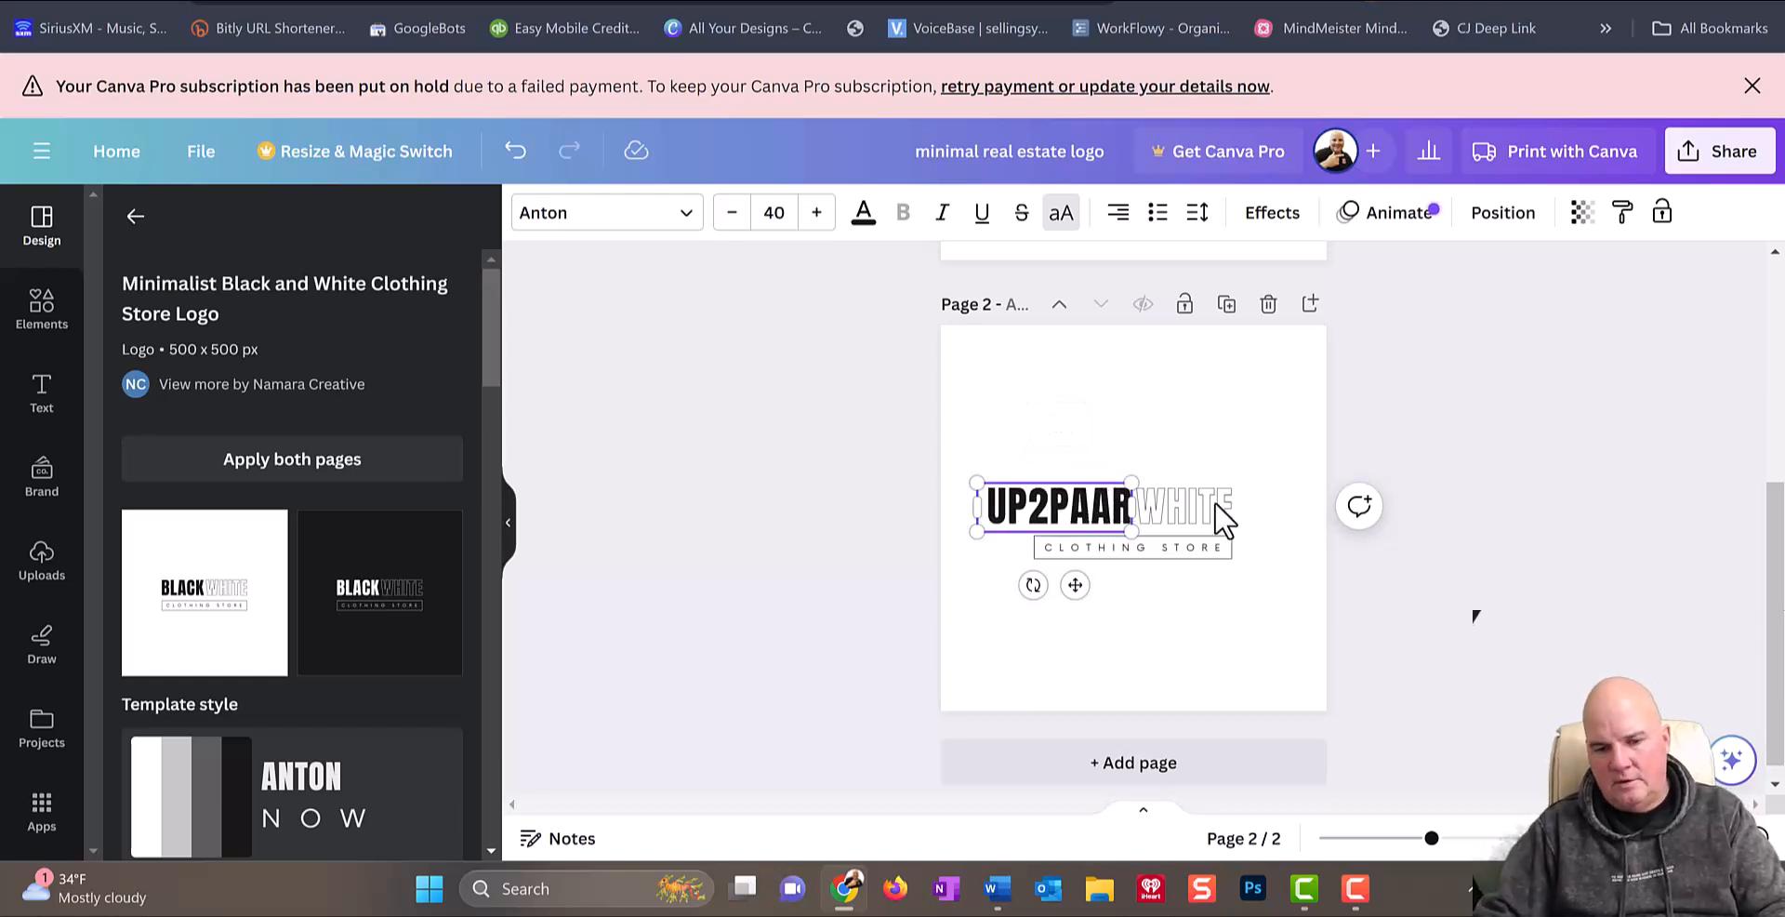
# Step: Delete the outlined word "WHITE" and move "UP2PAAR" so it is centered above the boxed tagline
pyautogui.click(1180, 507)
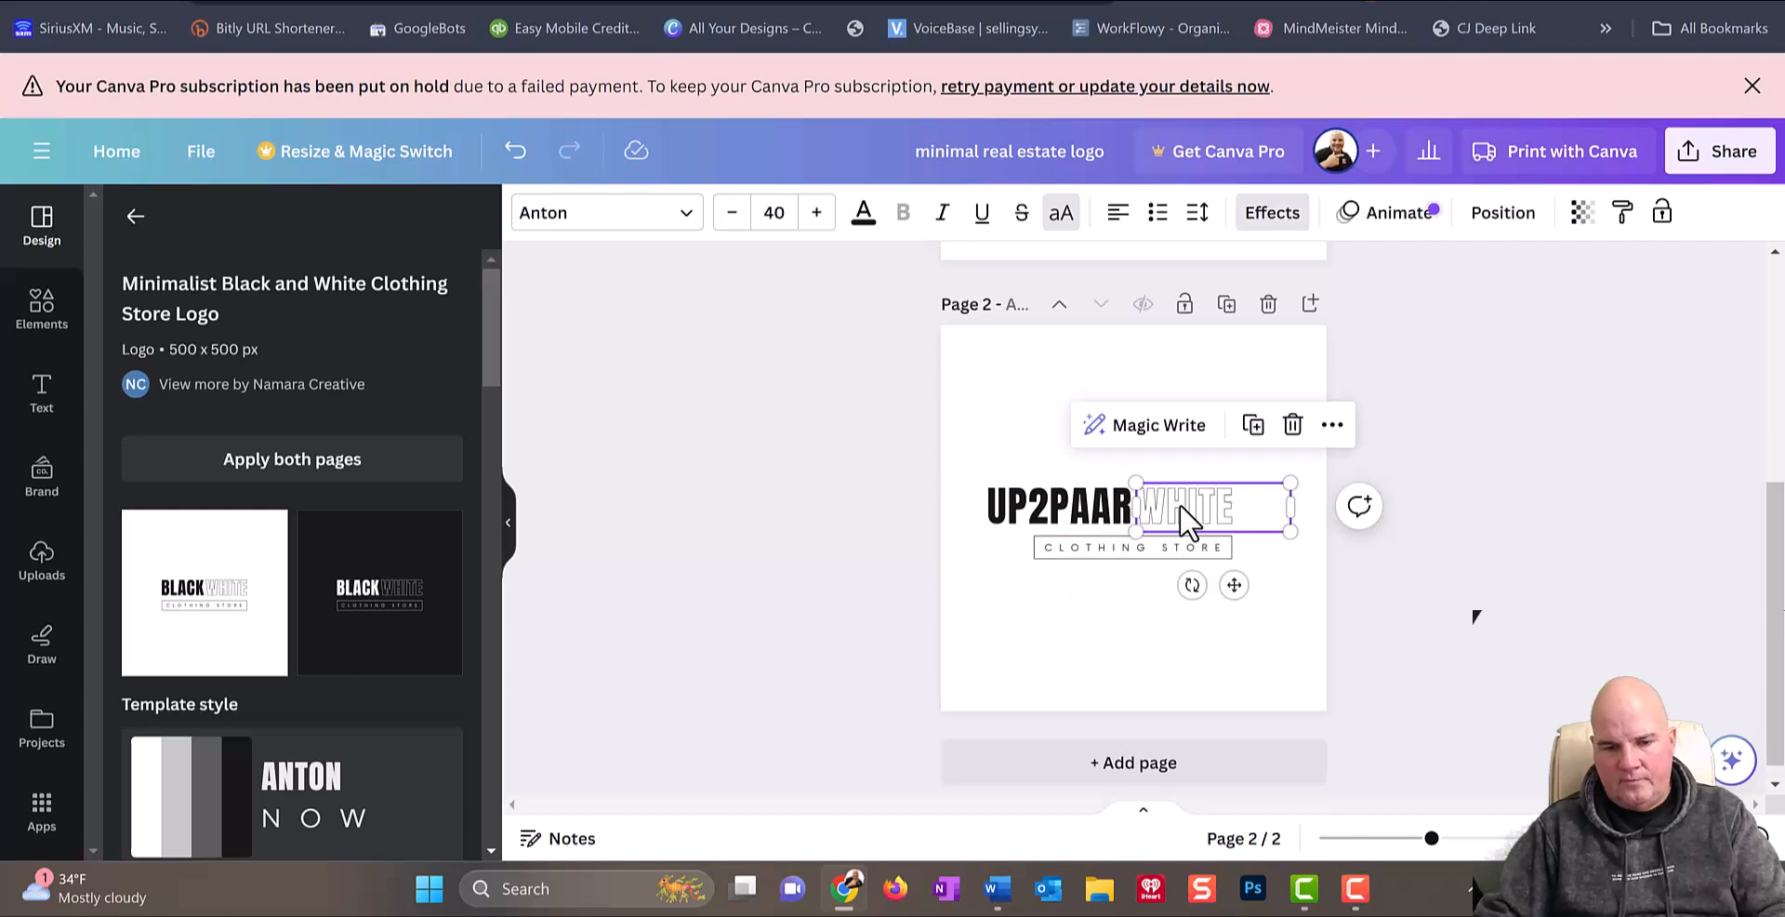
pyautogui.click(1292, 425)
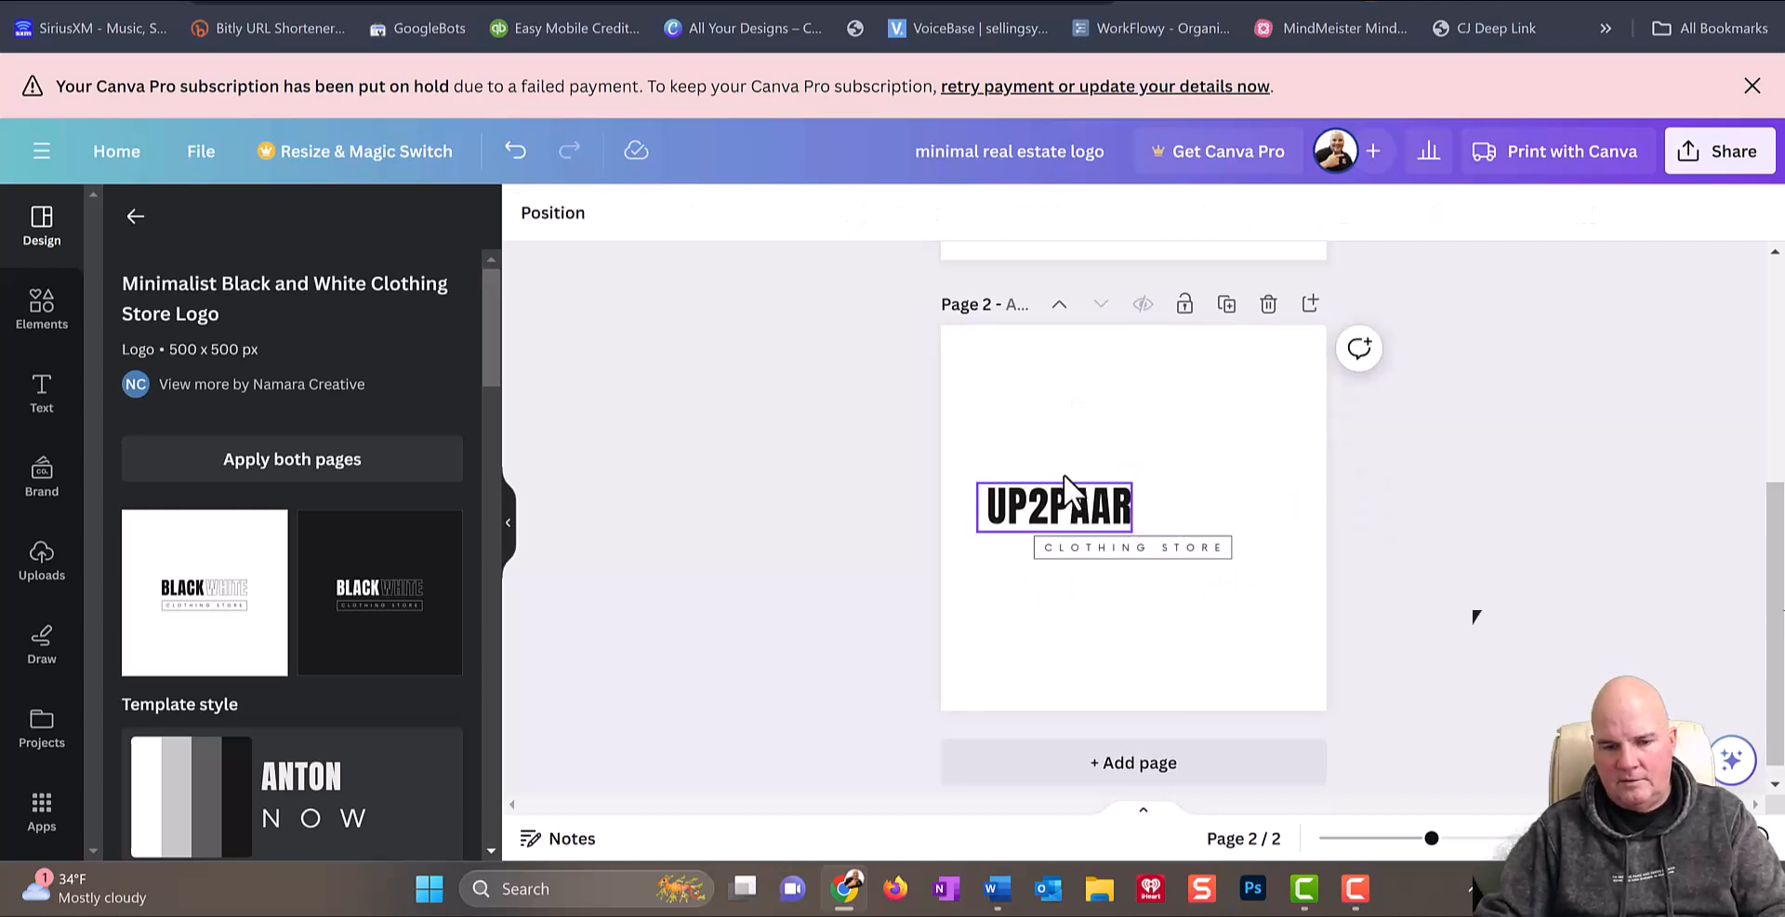
pyautogui.moveTo(1101, 500); pyautogui.dragTo(1179, 503)
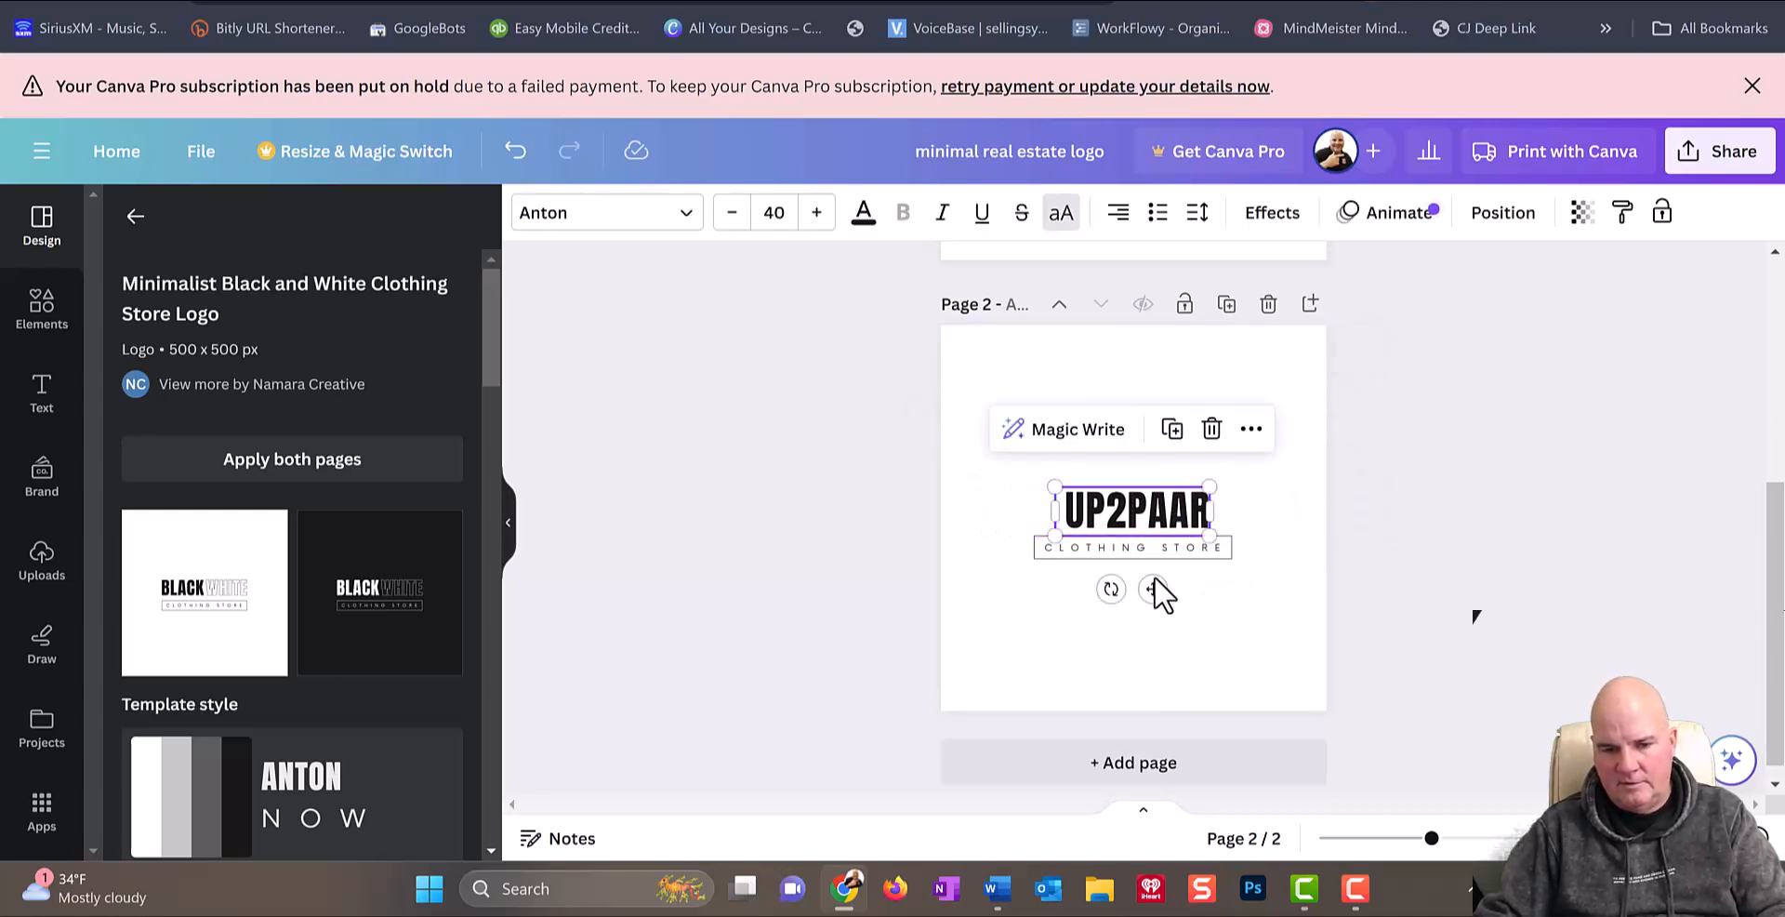
# Step: Replace the boxed tagline "CLOTHING STORE" with "COMMERCIAL ROOFING"
pyautogui.doubleClick(1140, 546)
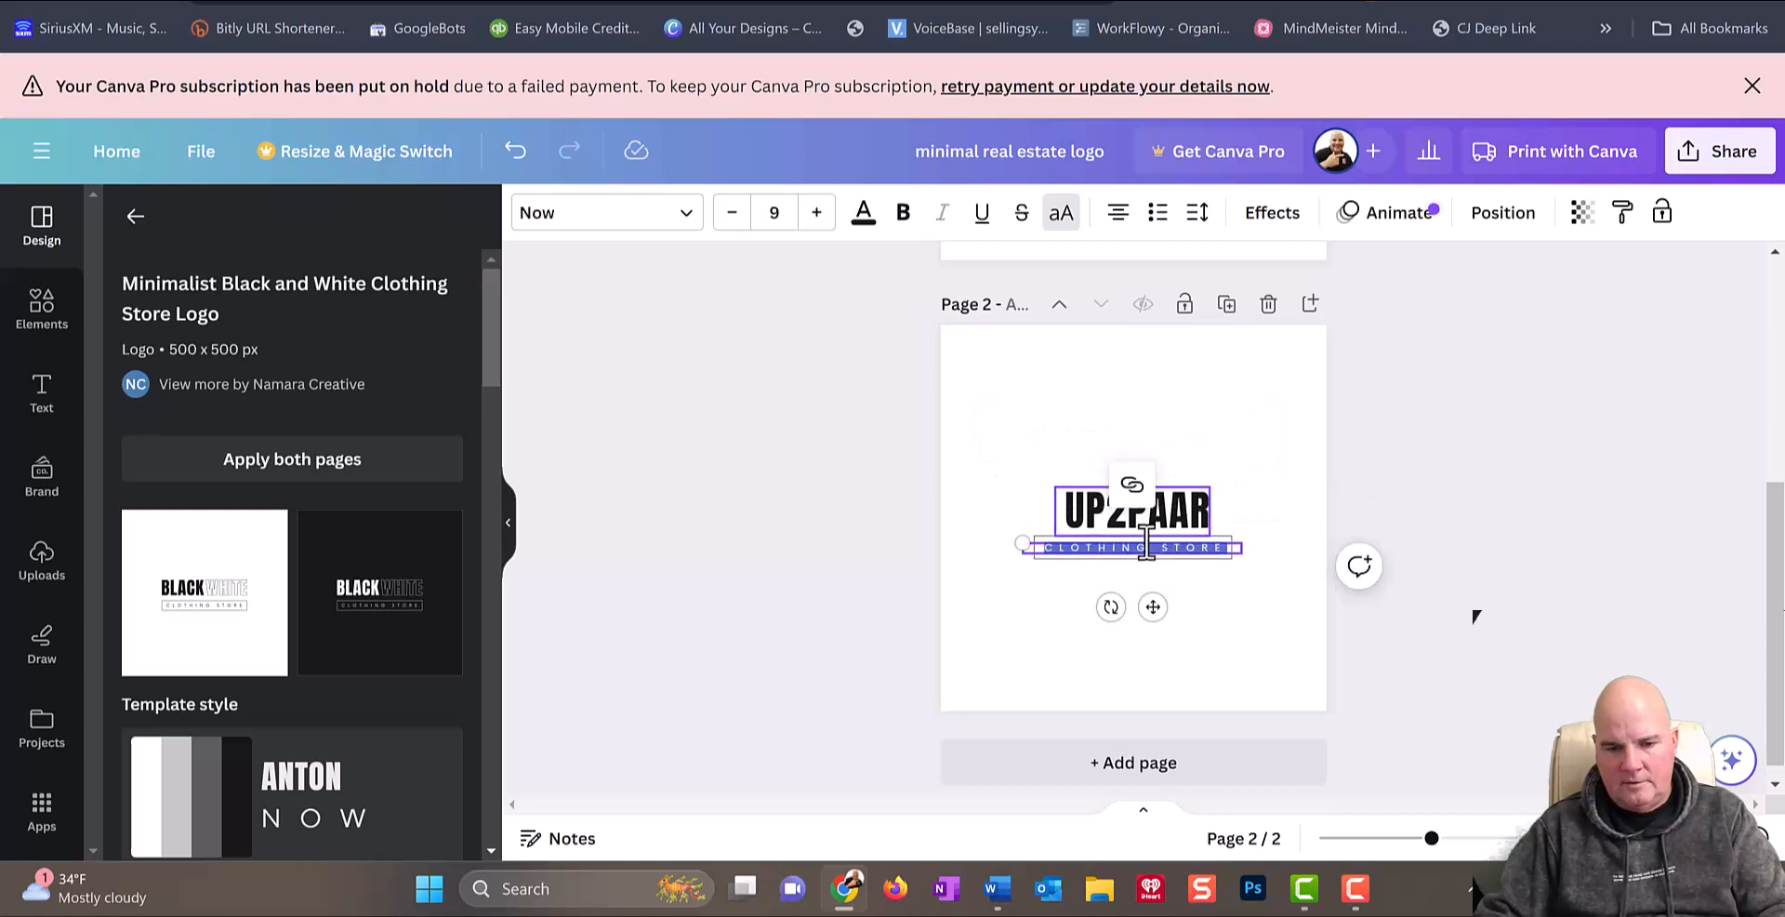
pyautogui.write('COMMERCI')
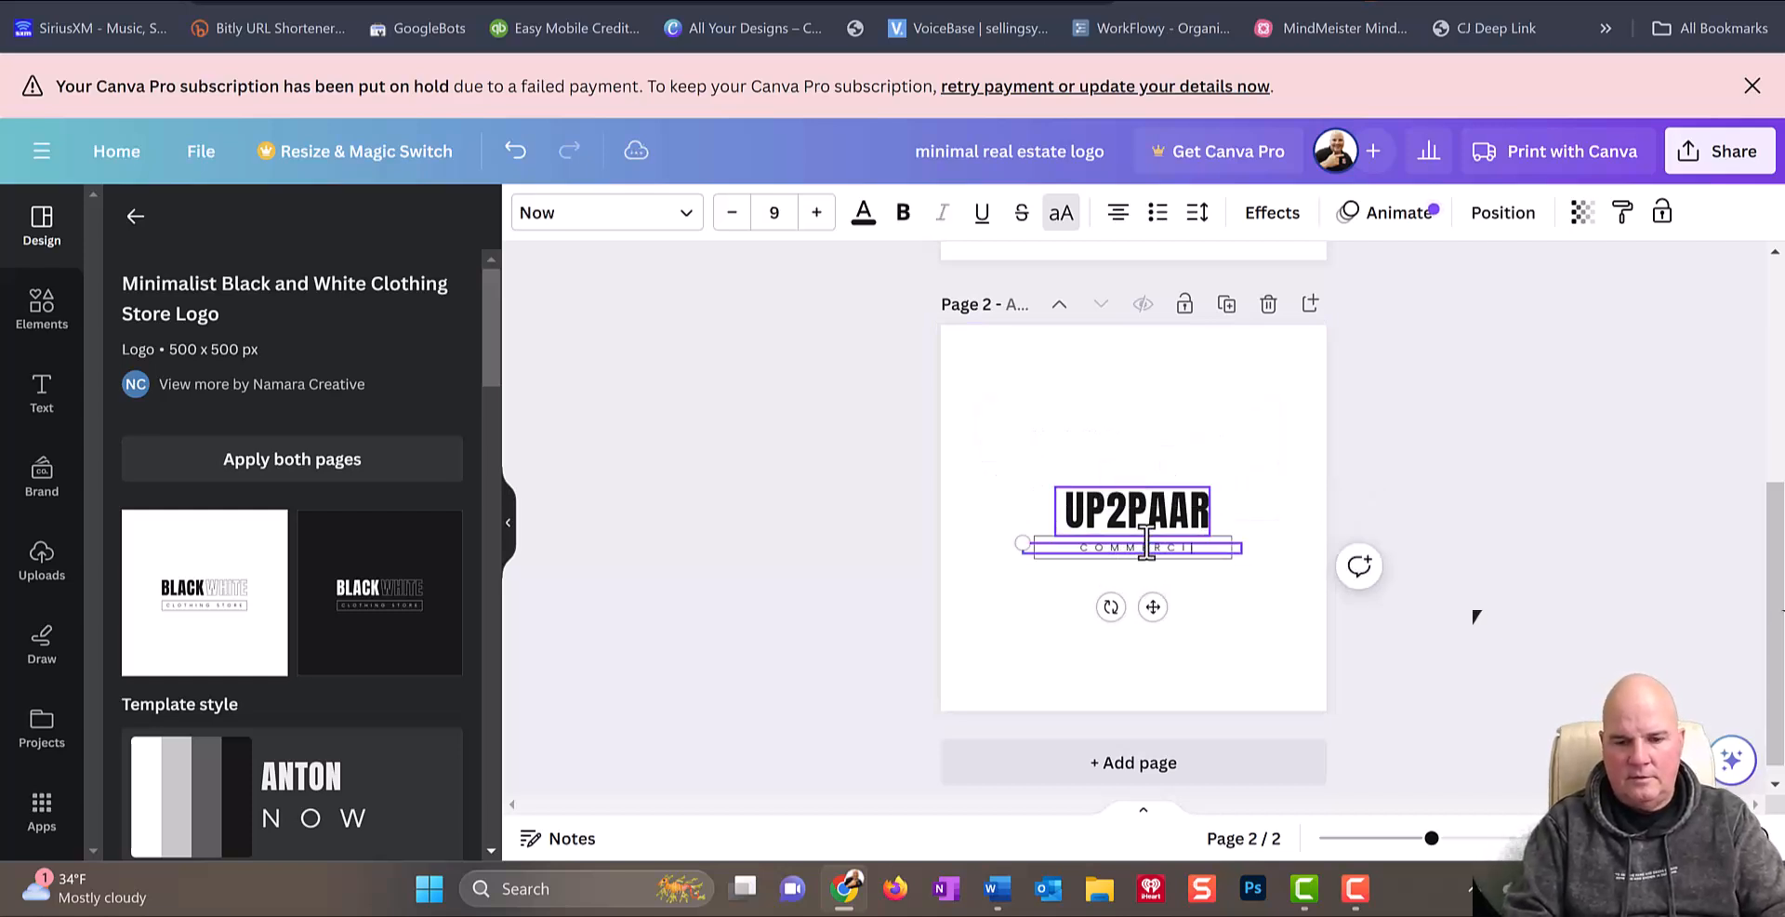
pyautogui.write('AL')
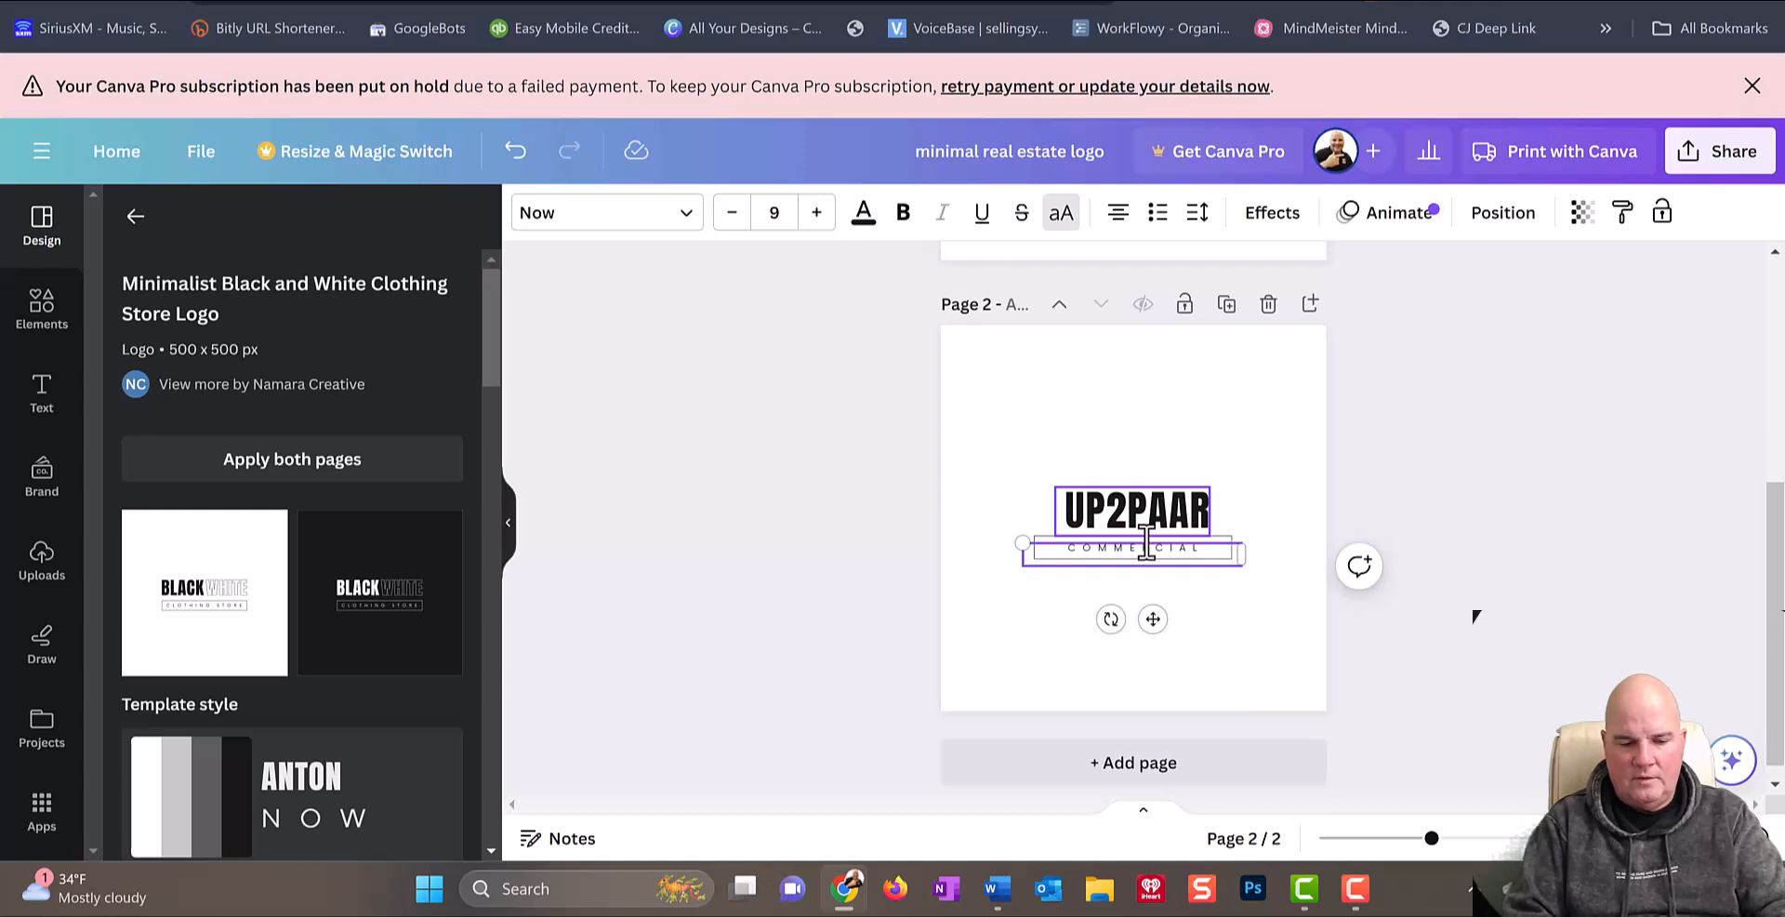
pyautogui.write(' ROOFING')
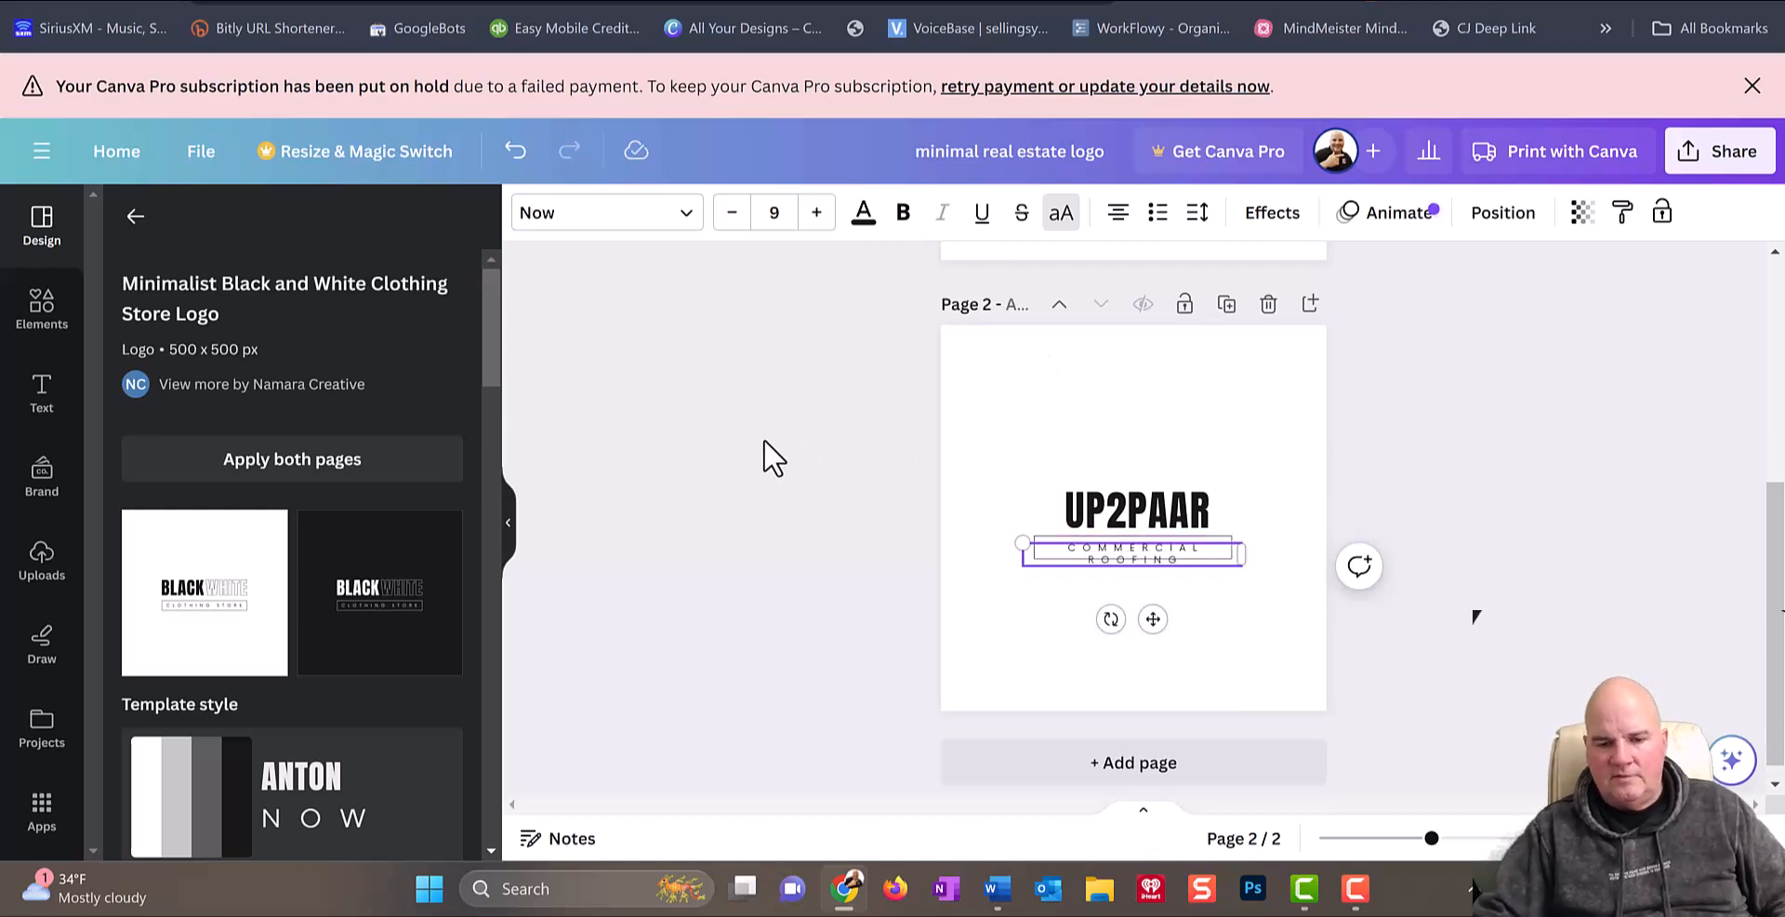
pyautogui.click(814, 474)
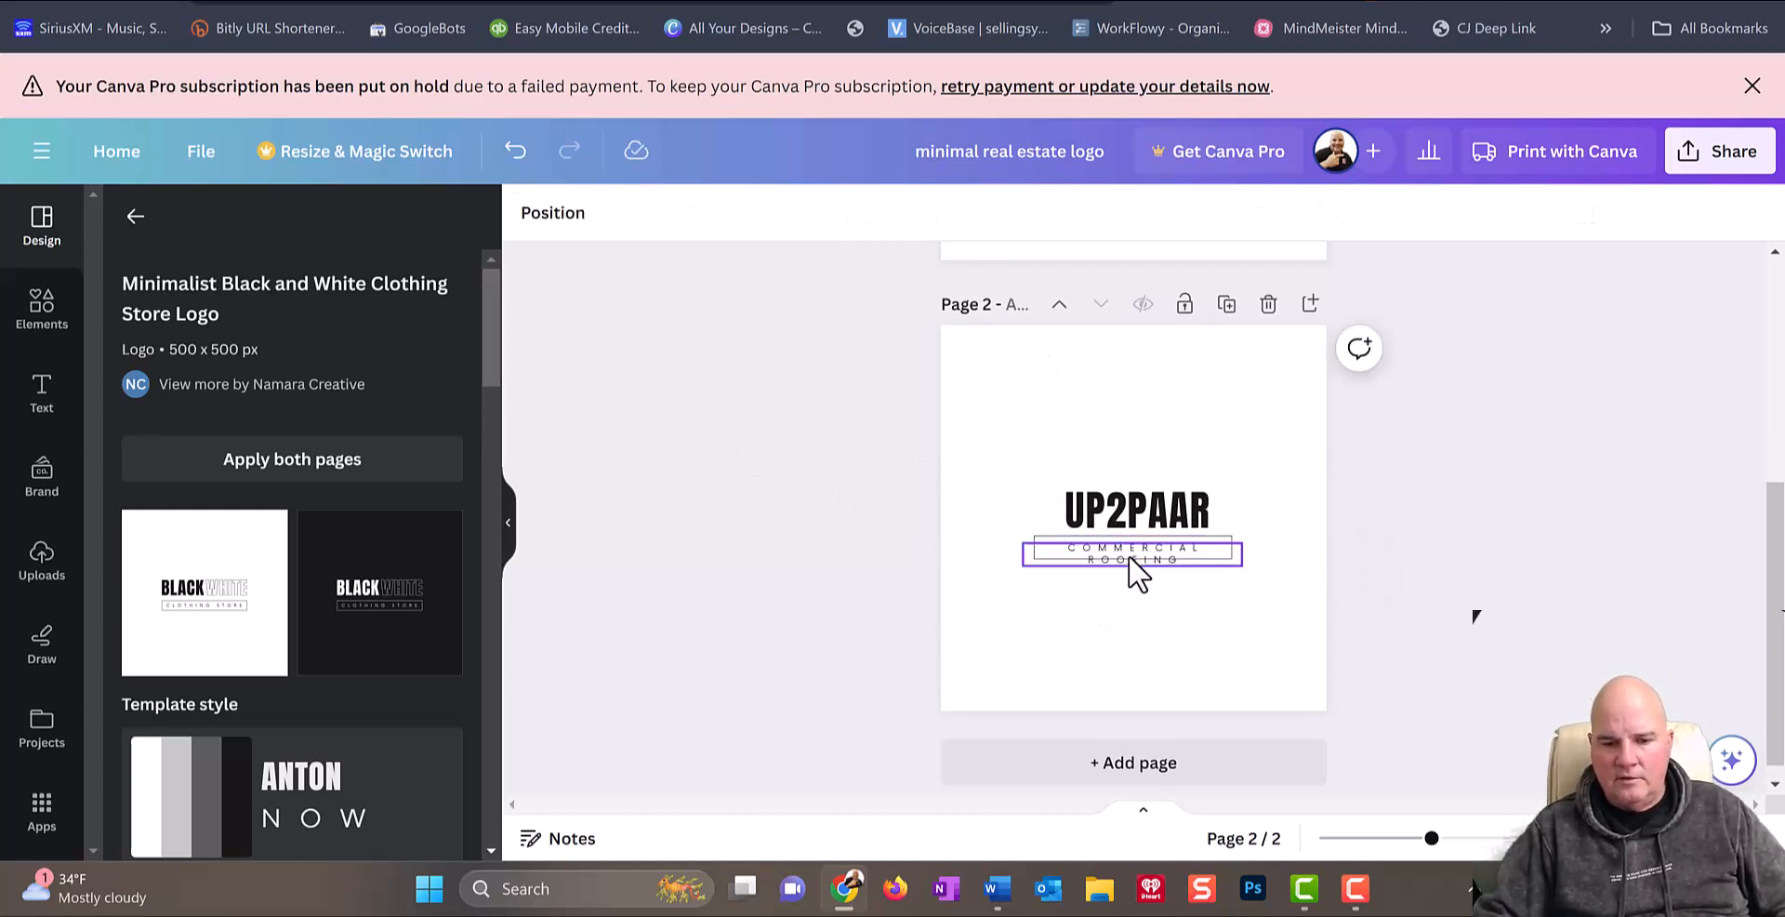
# Step: Stretch the outlined tagline box on the second page downward so it encloses both lines of "COMMERCIAL ROOFING"
pyautogui.click(1229, 558)
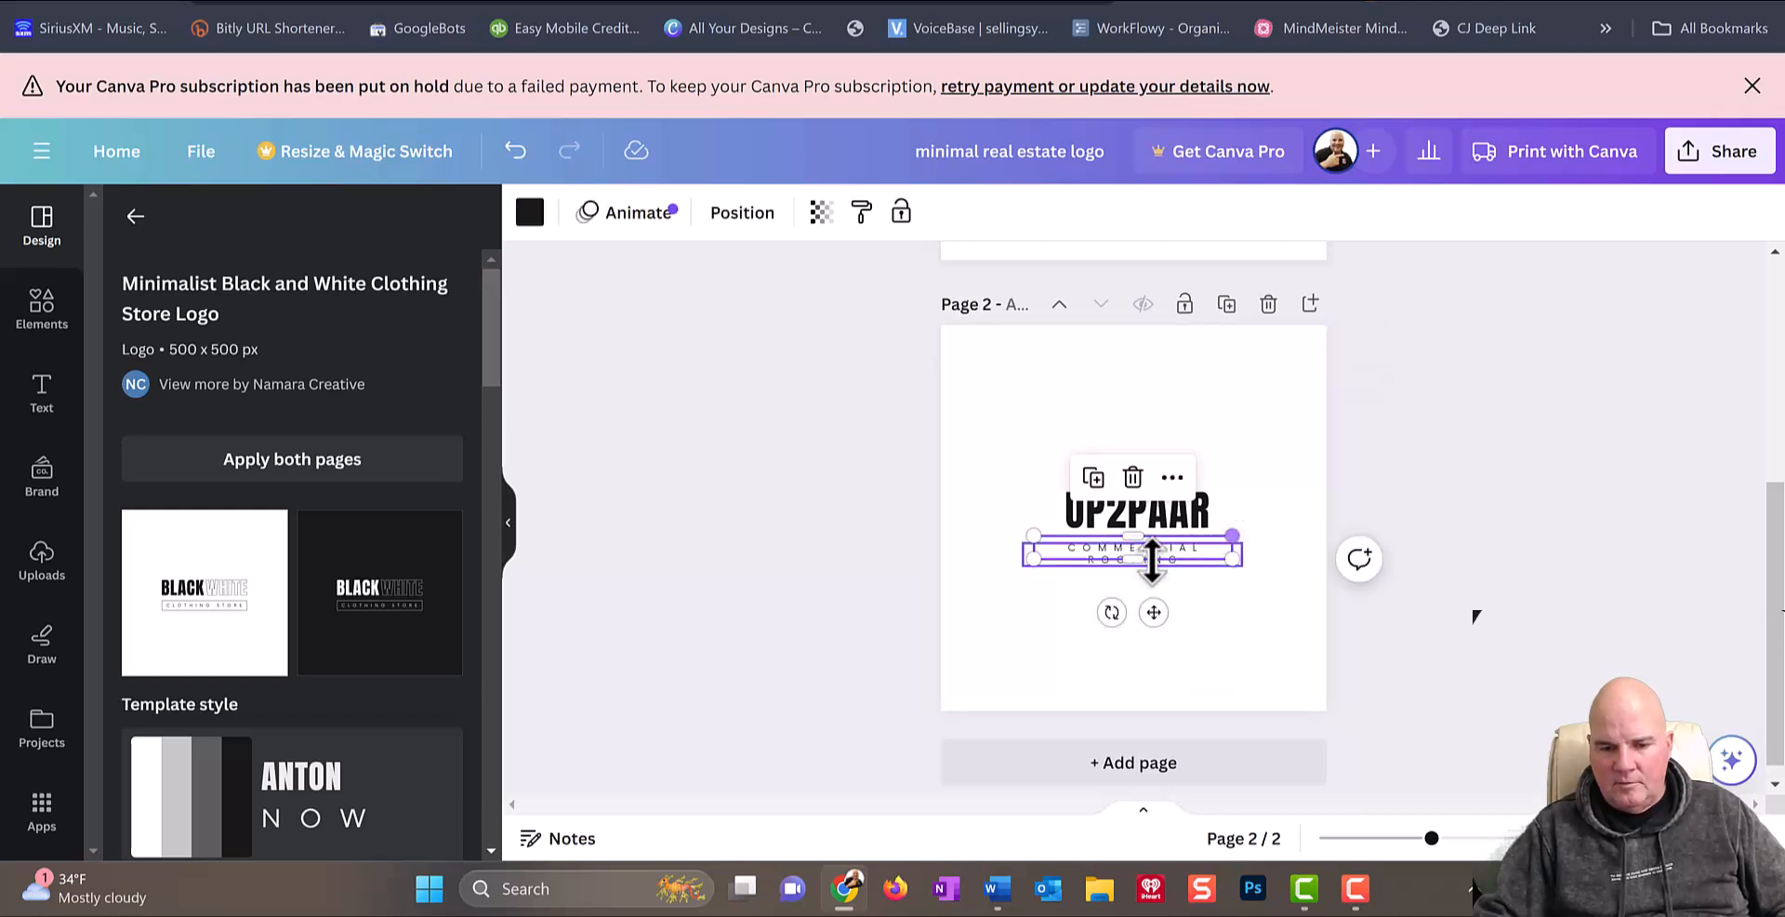
pyautogui.moveTo(1143, 557); pyautogui.dragTo(1143, 581)
pyautogui.click(837, 499)
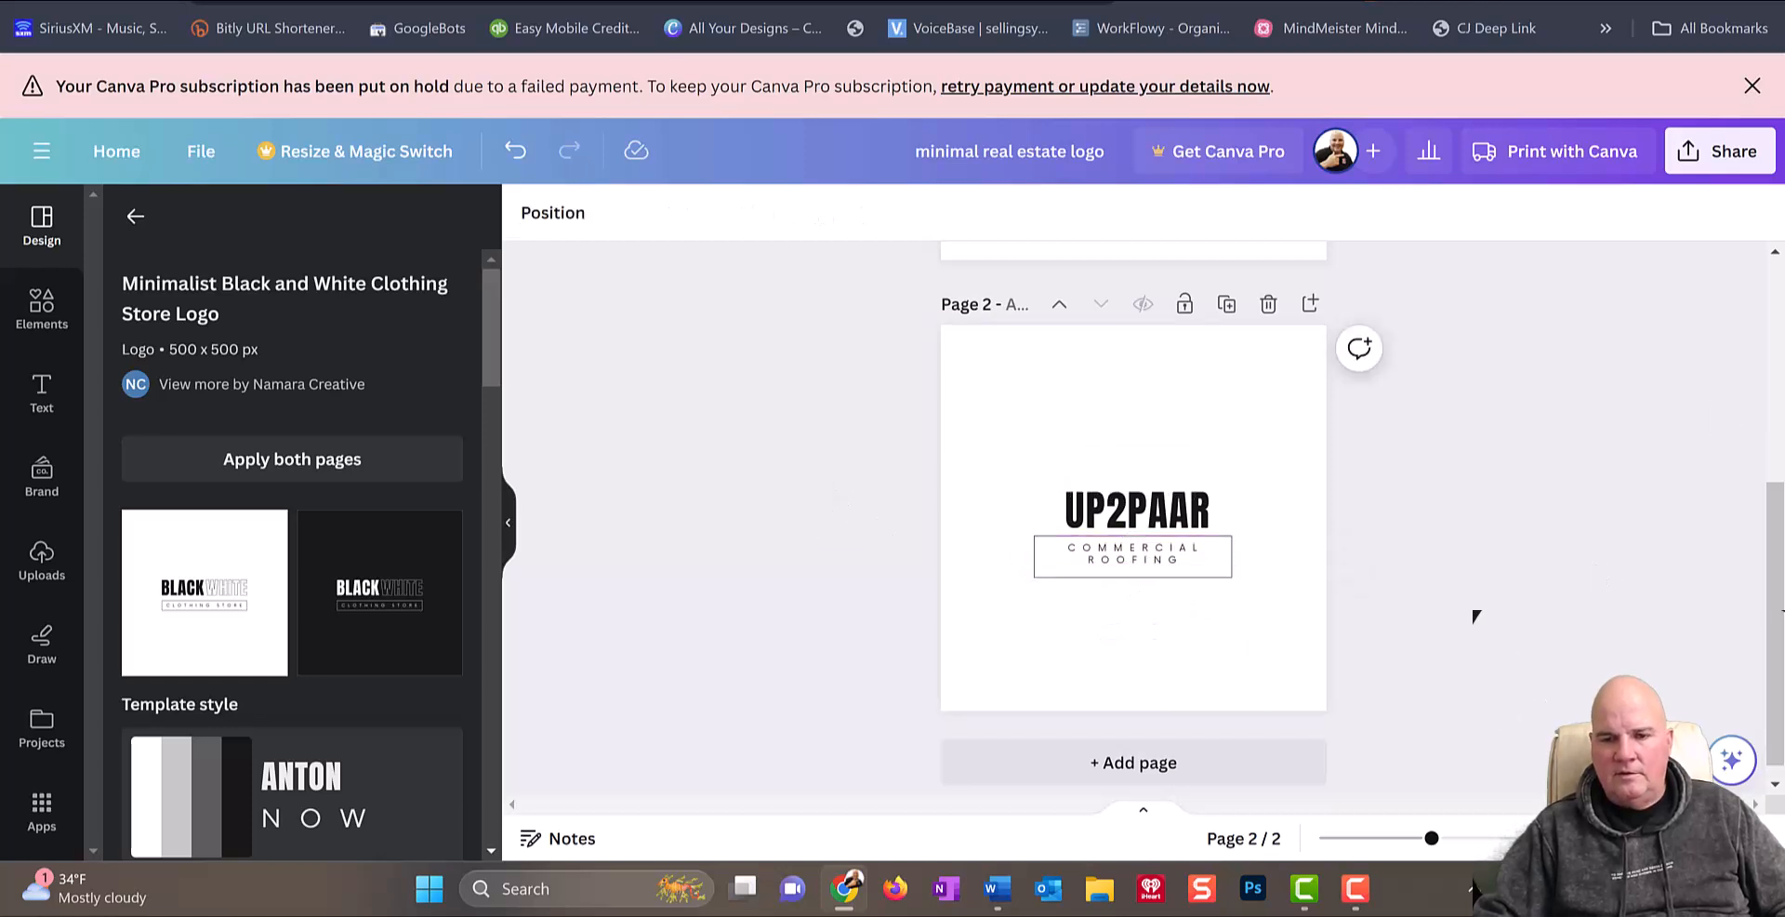
# Step: Replace "real estate" with "roofing" in the Canva design's name
pyautogui.click(1076, 156)
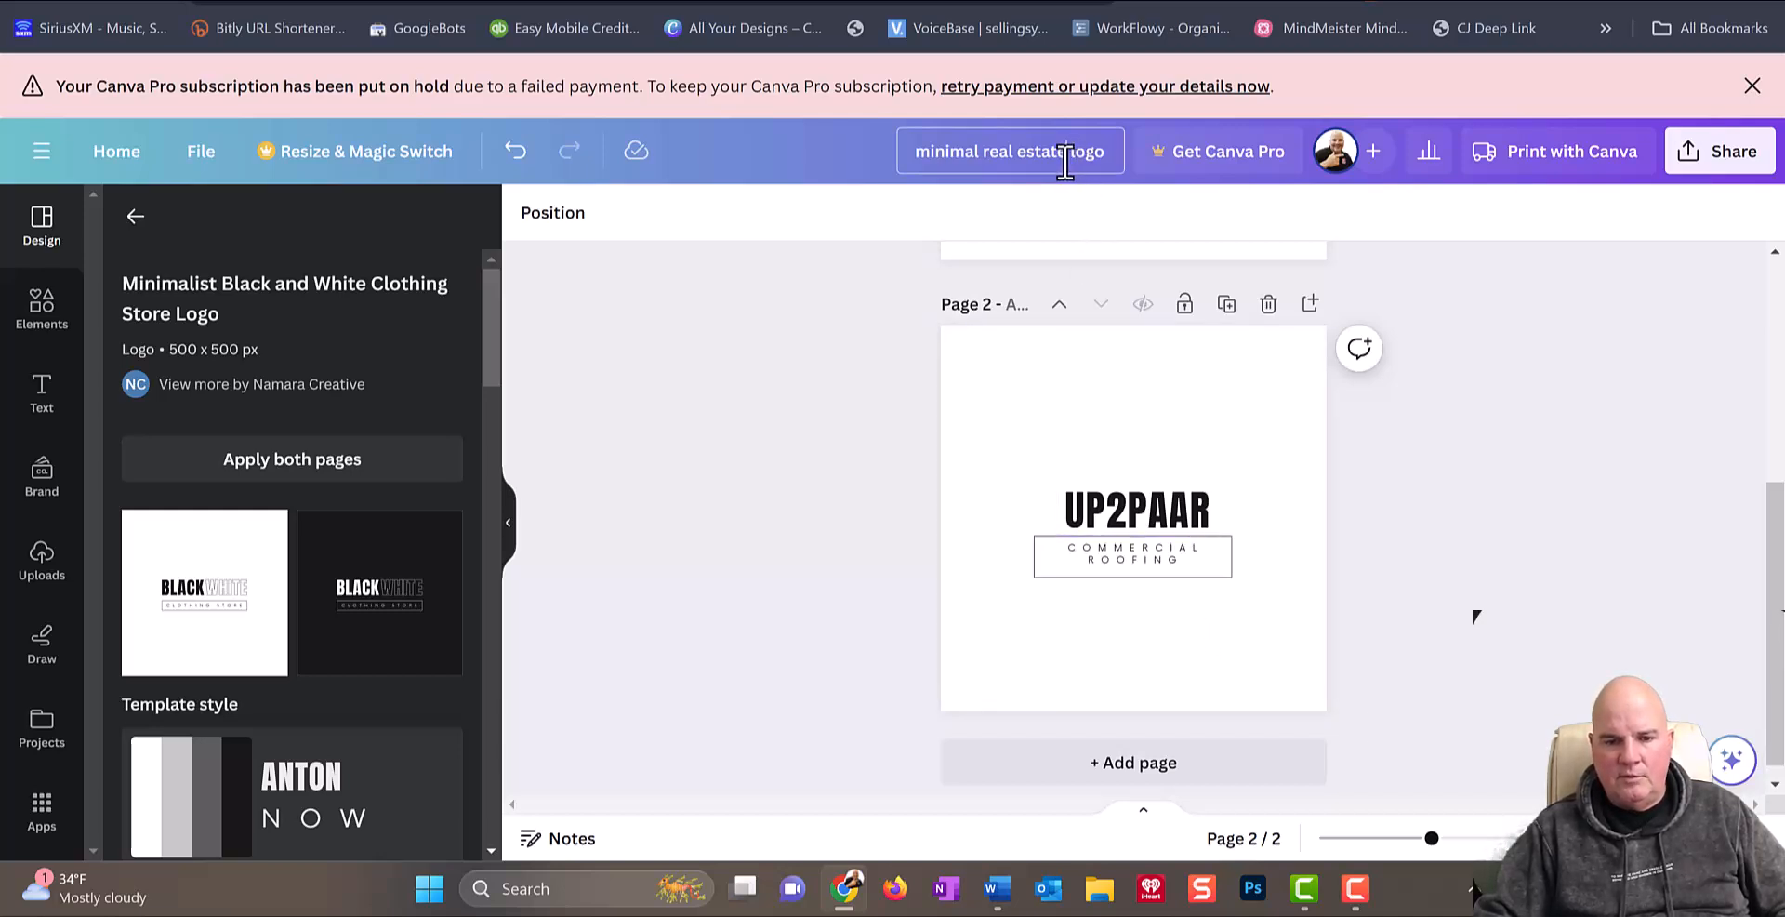
pyautogui.moveTo(1072, 156); pyautogui.dragTo(982, 167)
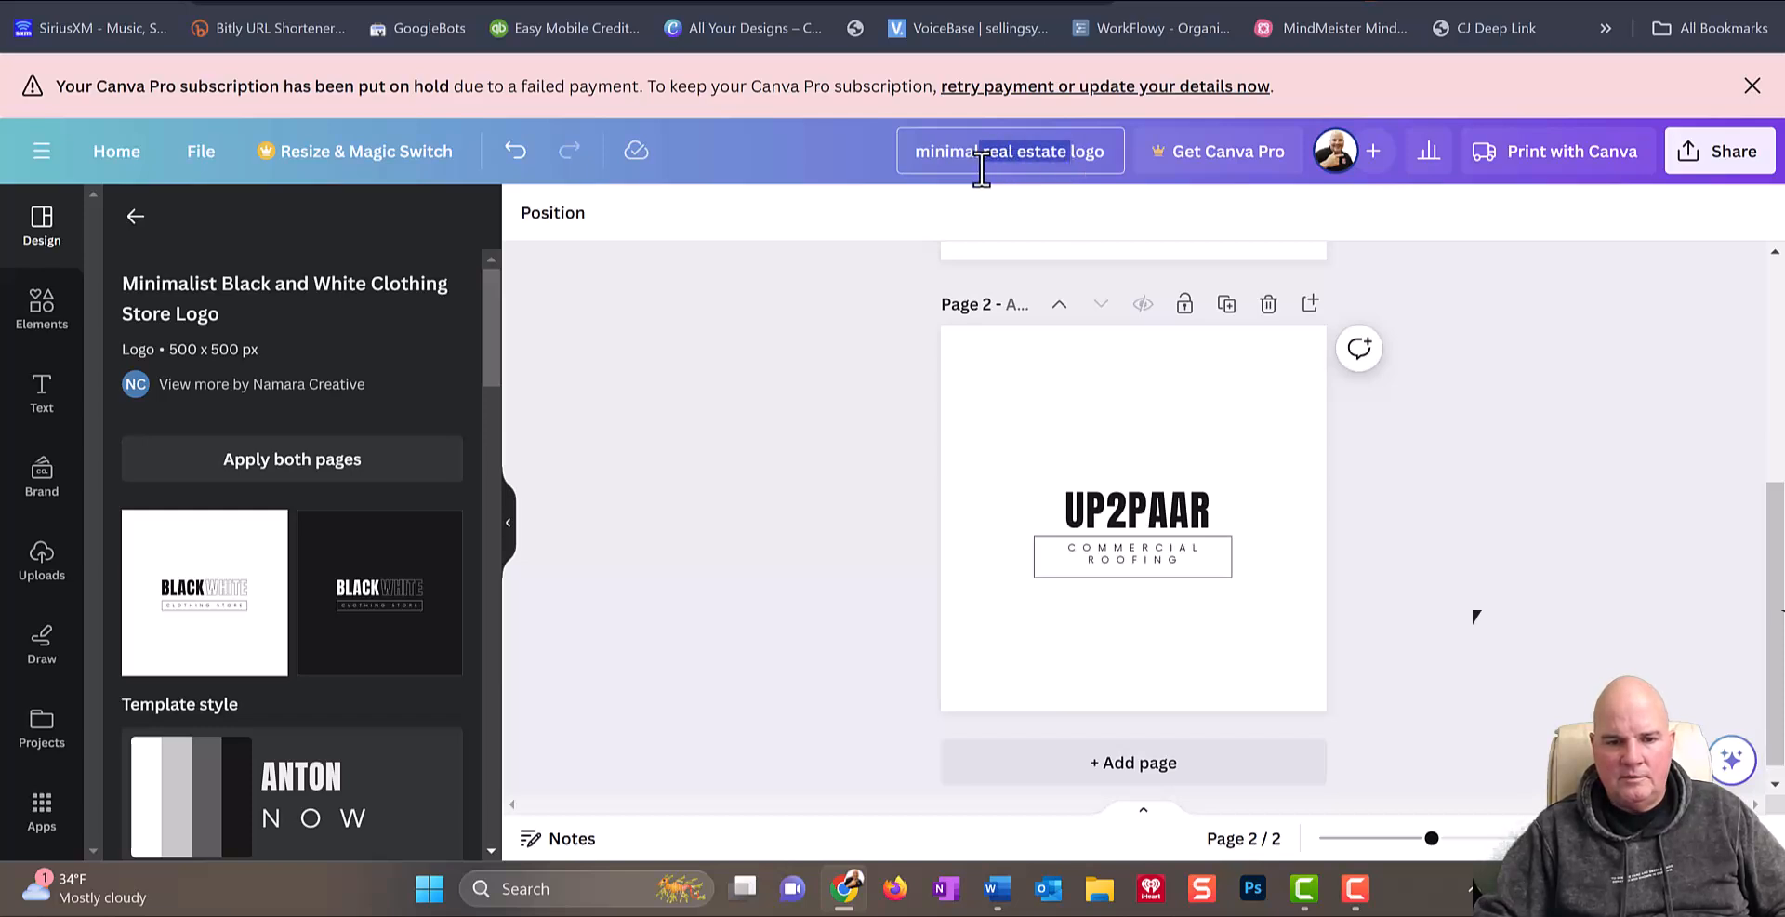
pyautogui.write('roofing')
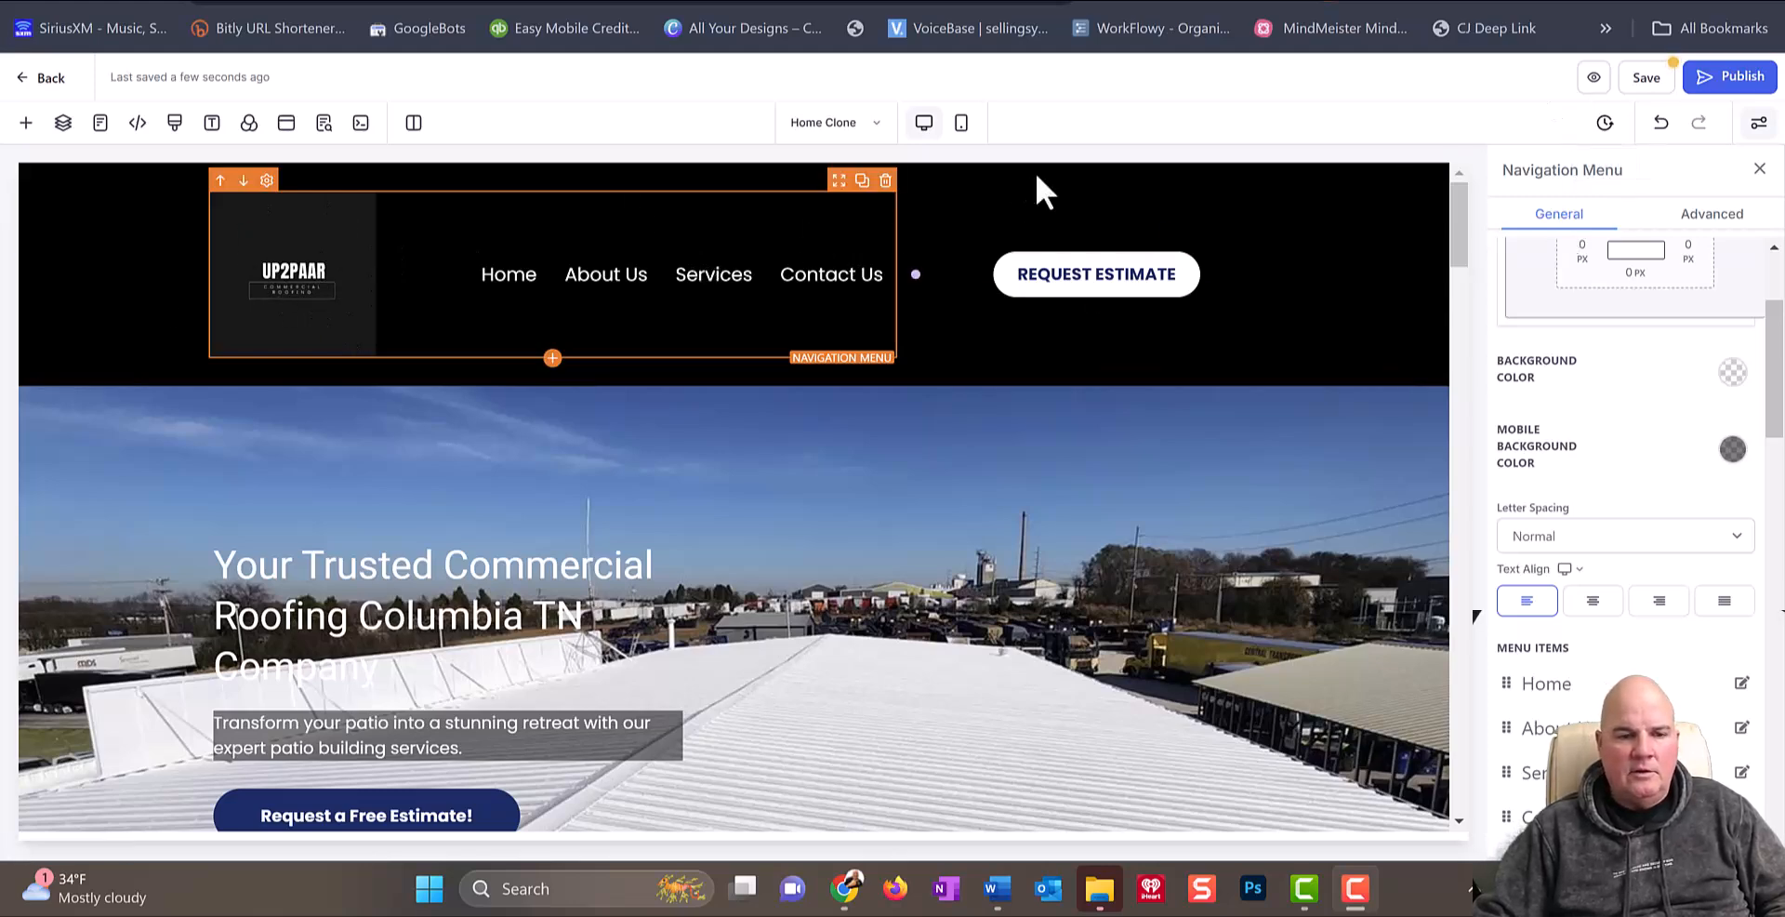
# Step: Set the width of the navigation menu's UP2PAAR logo to 250 px in the website page builder
pyautogui.scroll(-5, 1625, 603)
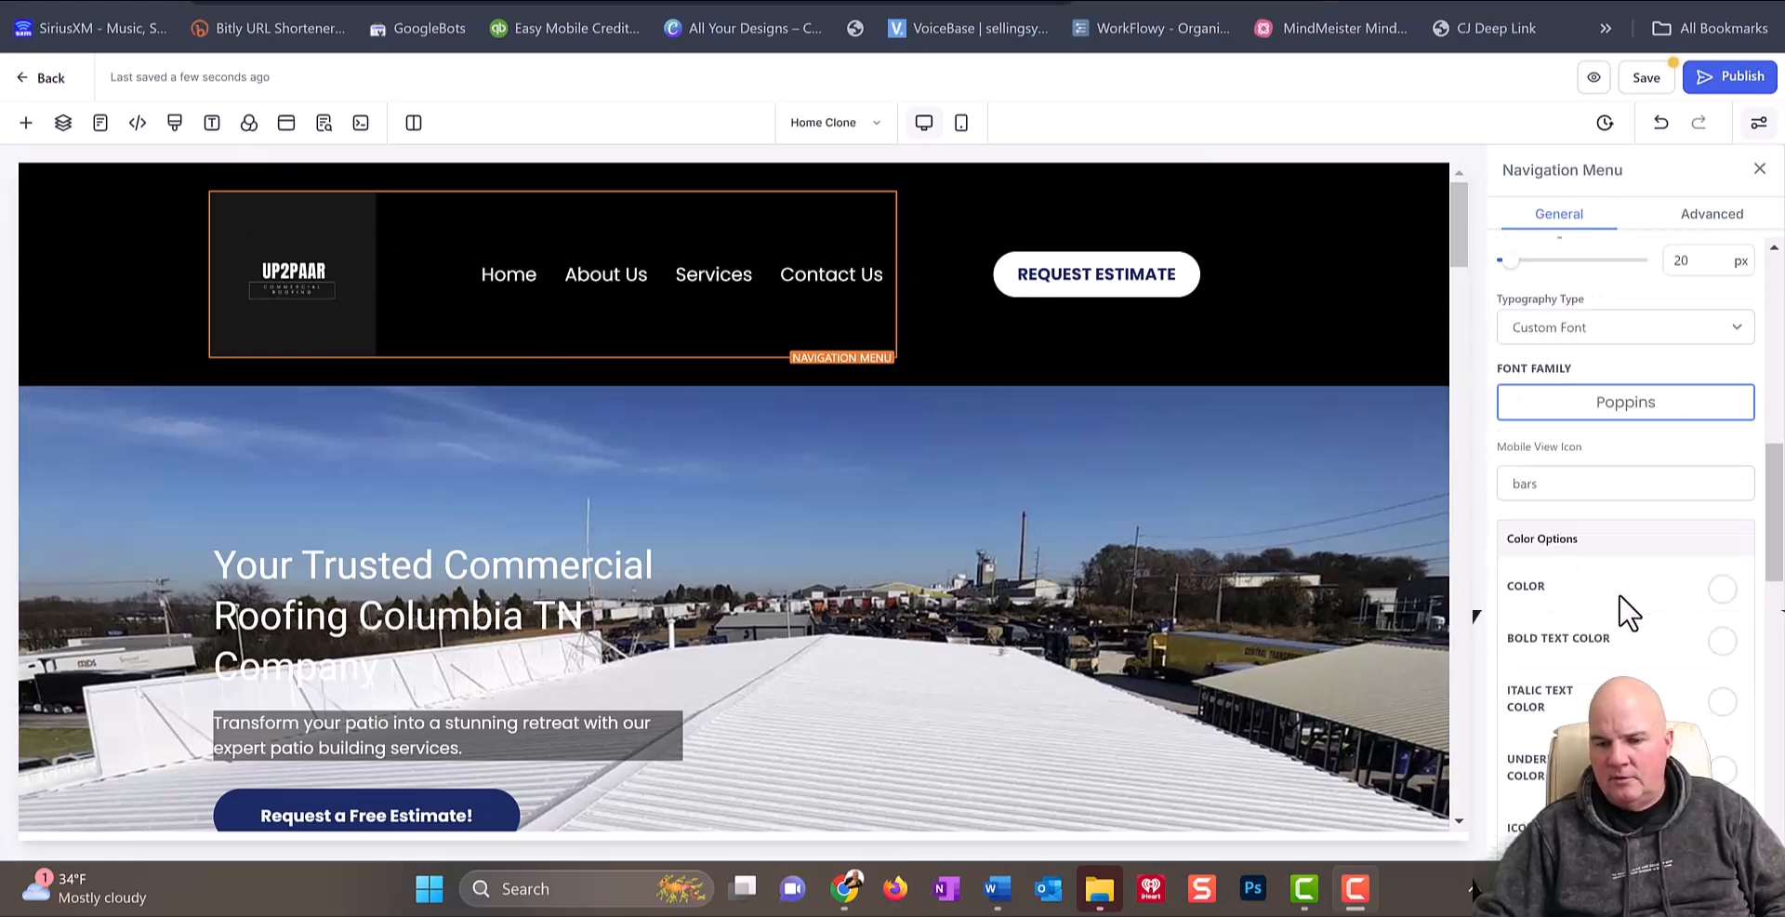
pyautogui.scroll(-5, 1646, 632)
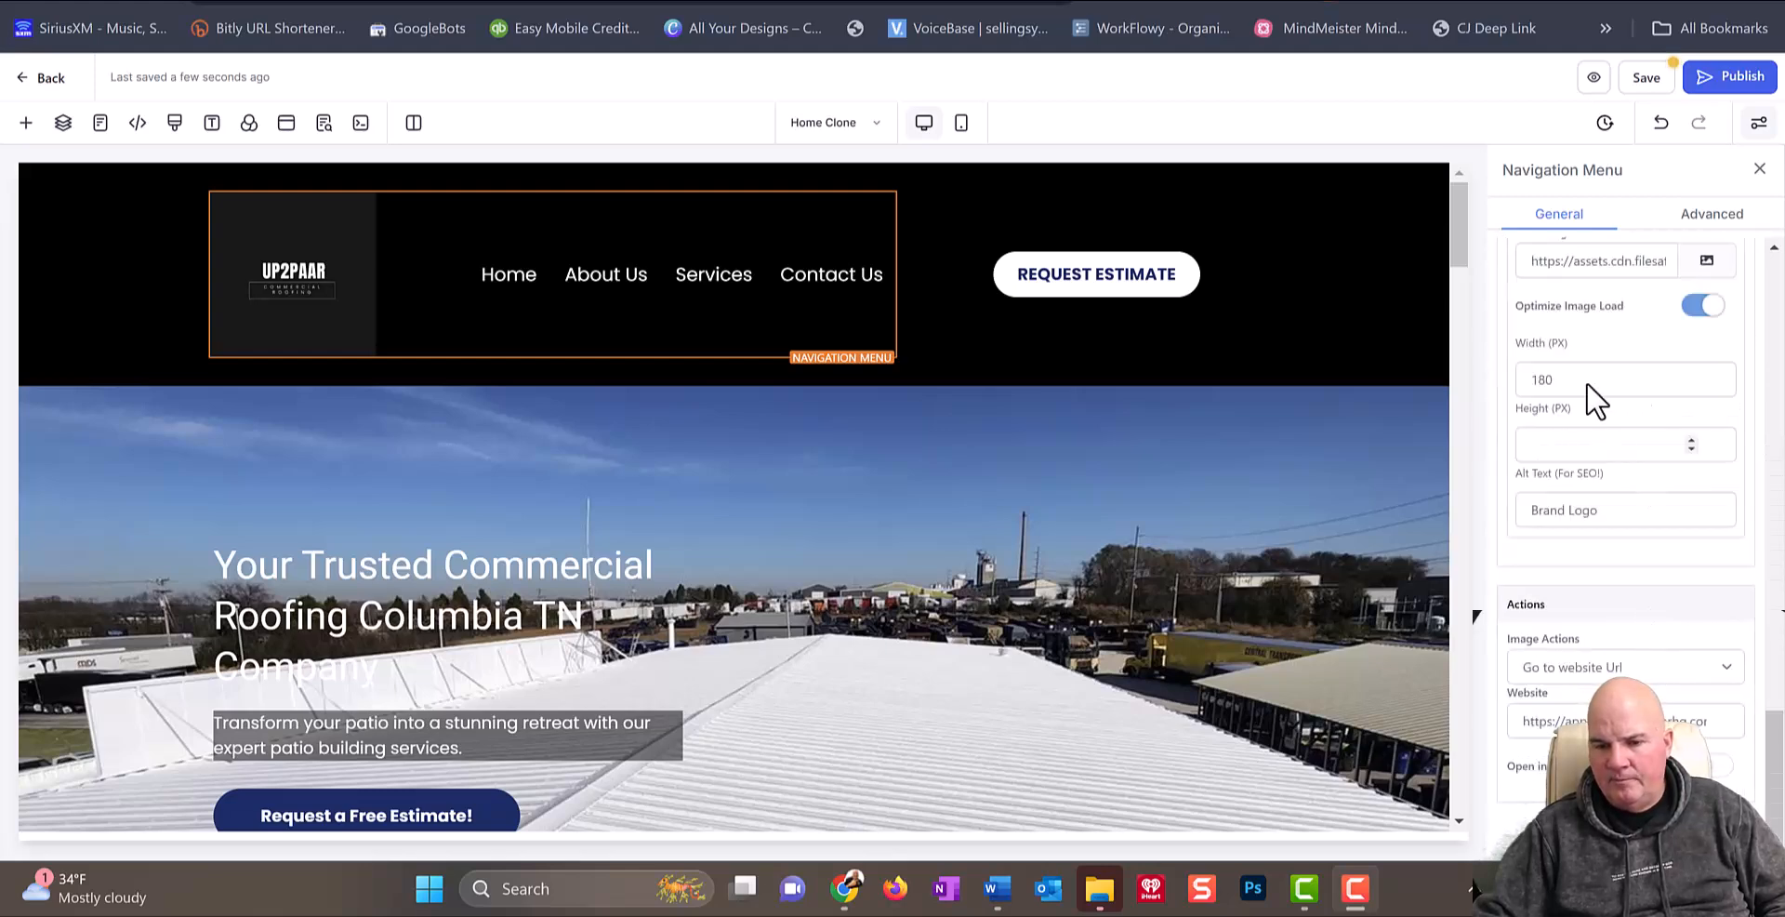
pyautogui.click(1543, 381)
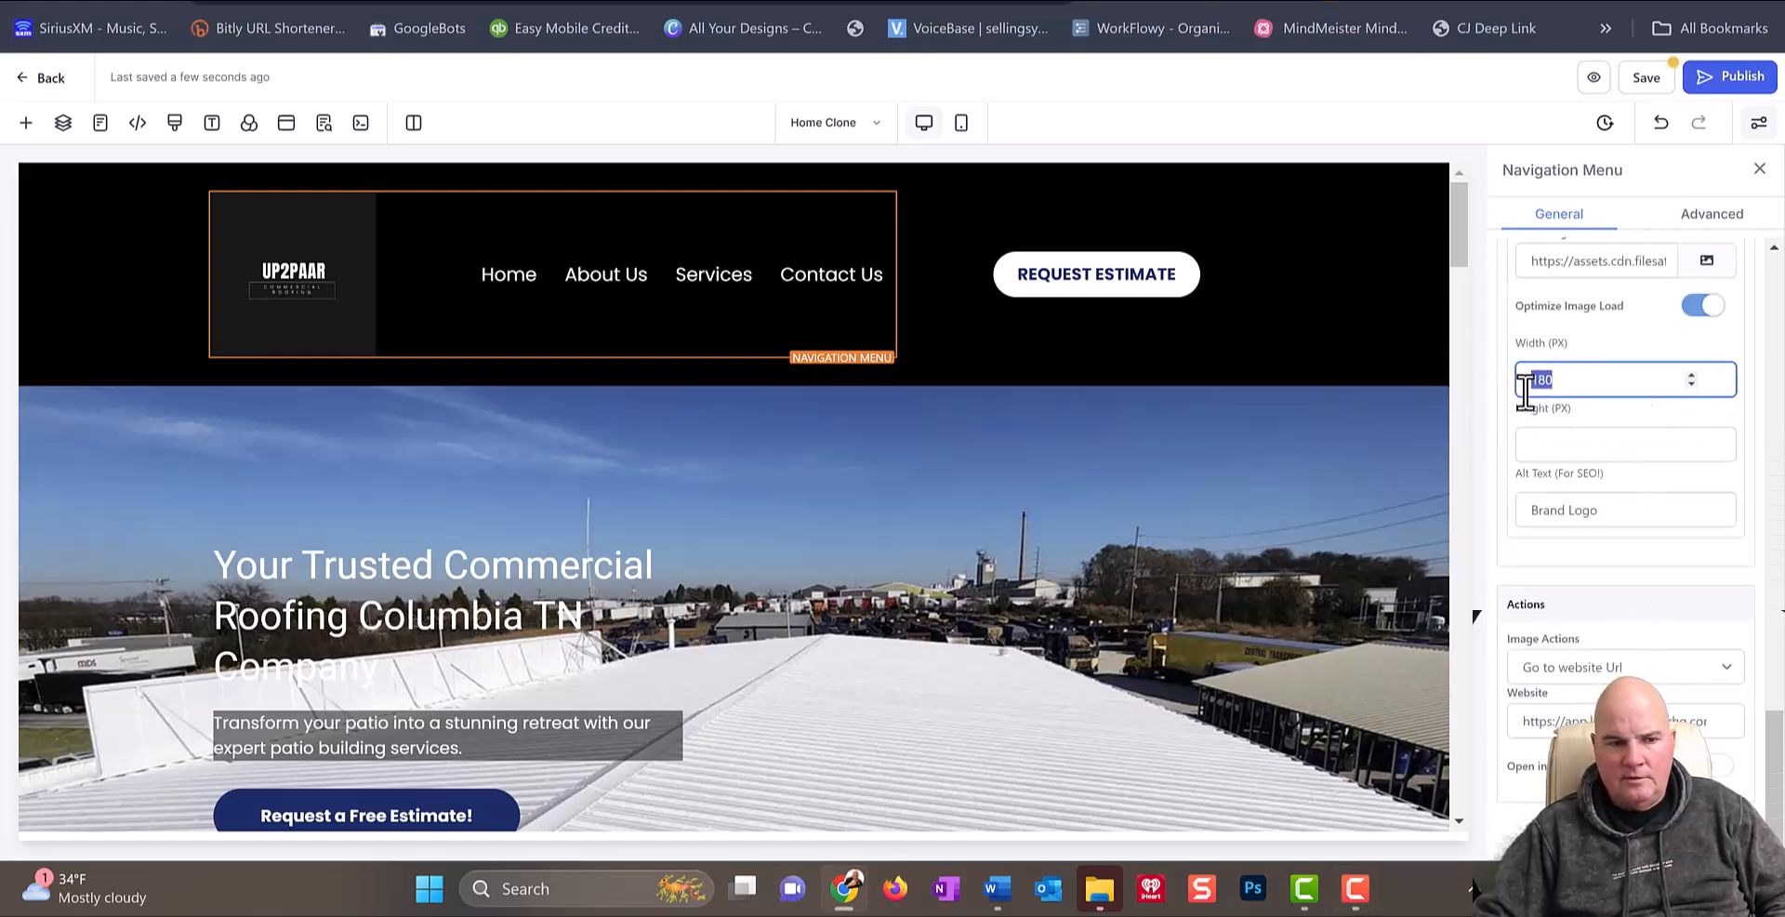
pyautogui.press('BackSpace')
pyautogui.write('2')
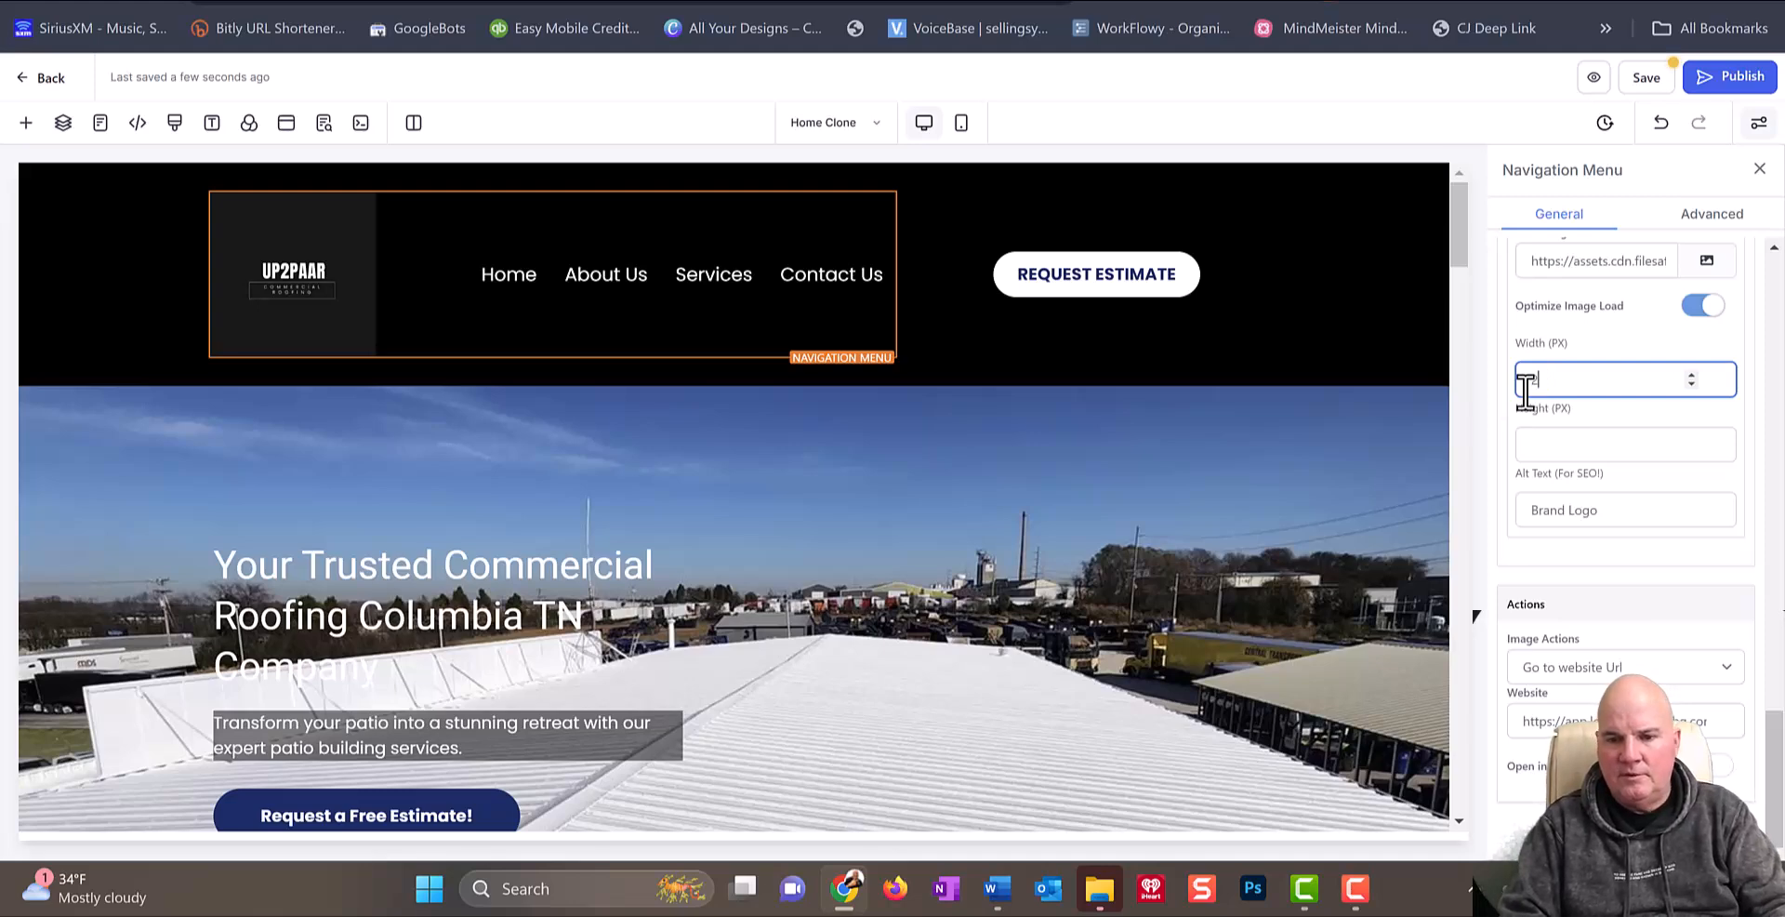
pyautogui.write('50')
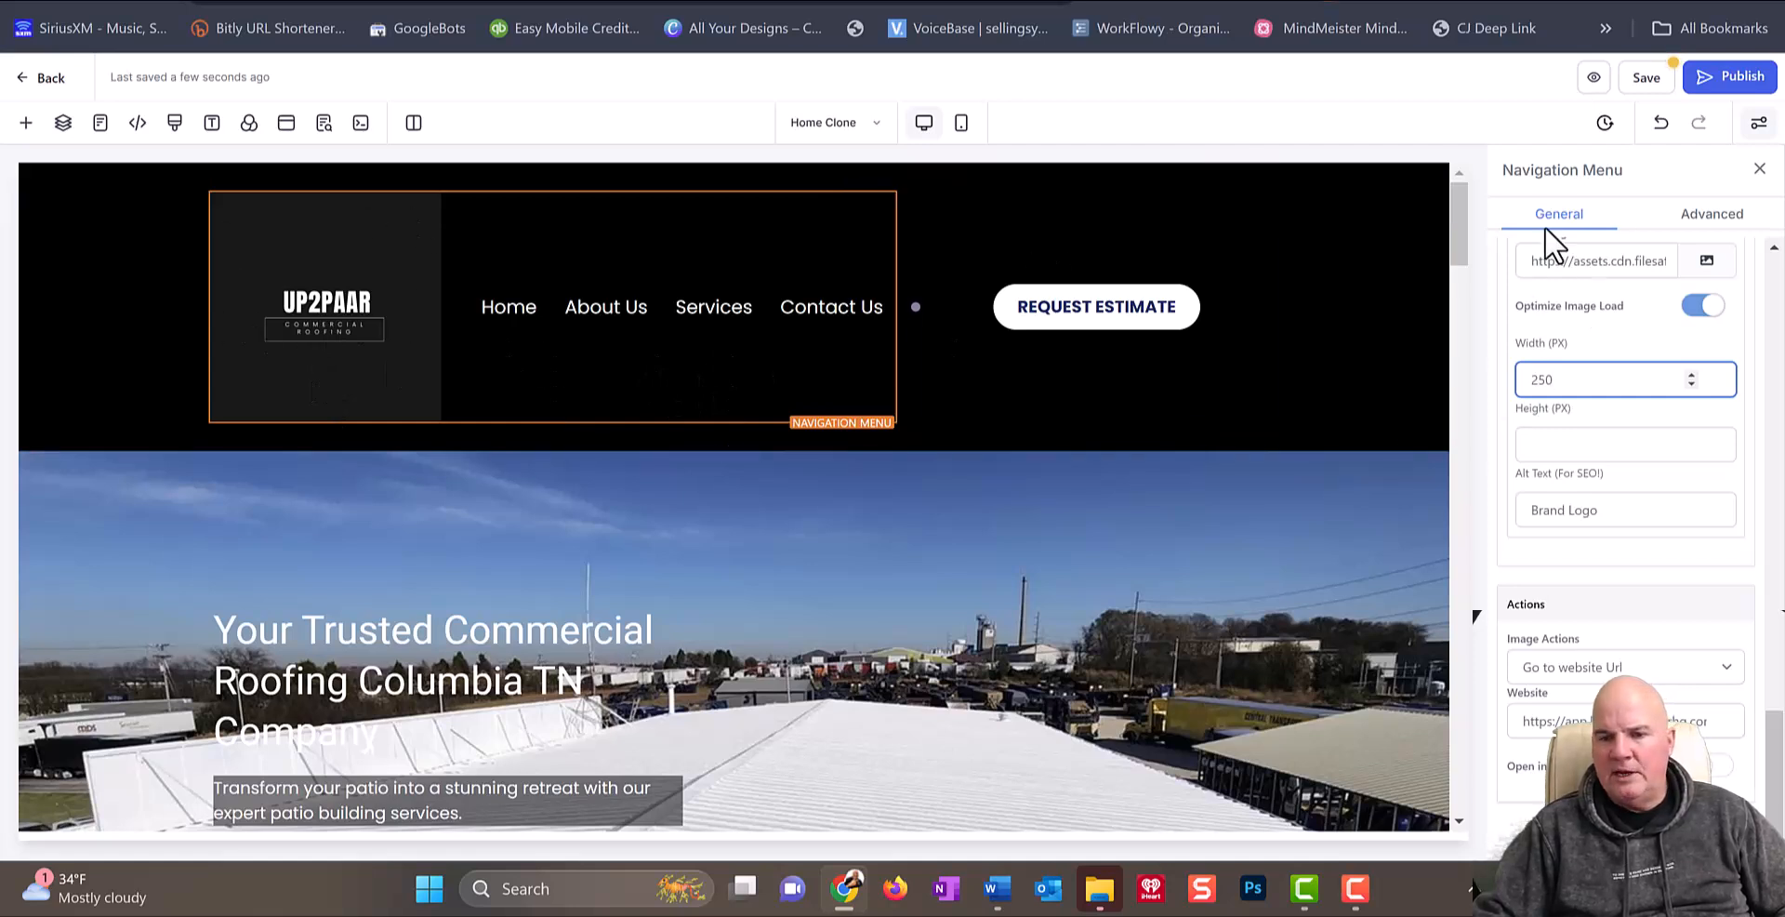
# Step: Save the Home Clone page, accepting the changes to its global section, and look over its patio service sections
pyautogui.click(1636, 80)
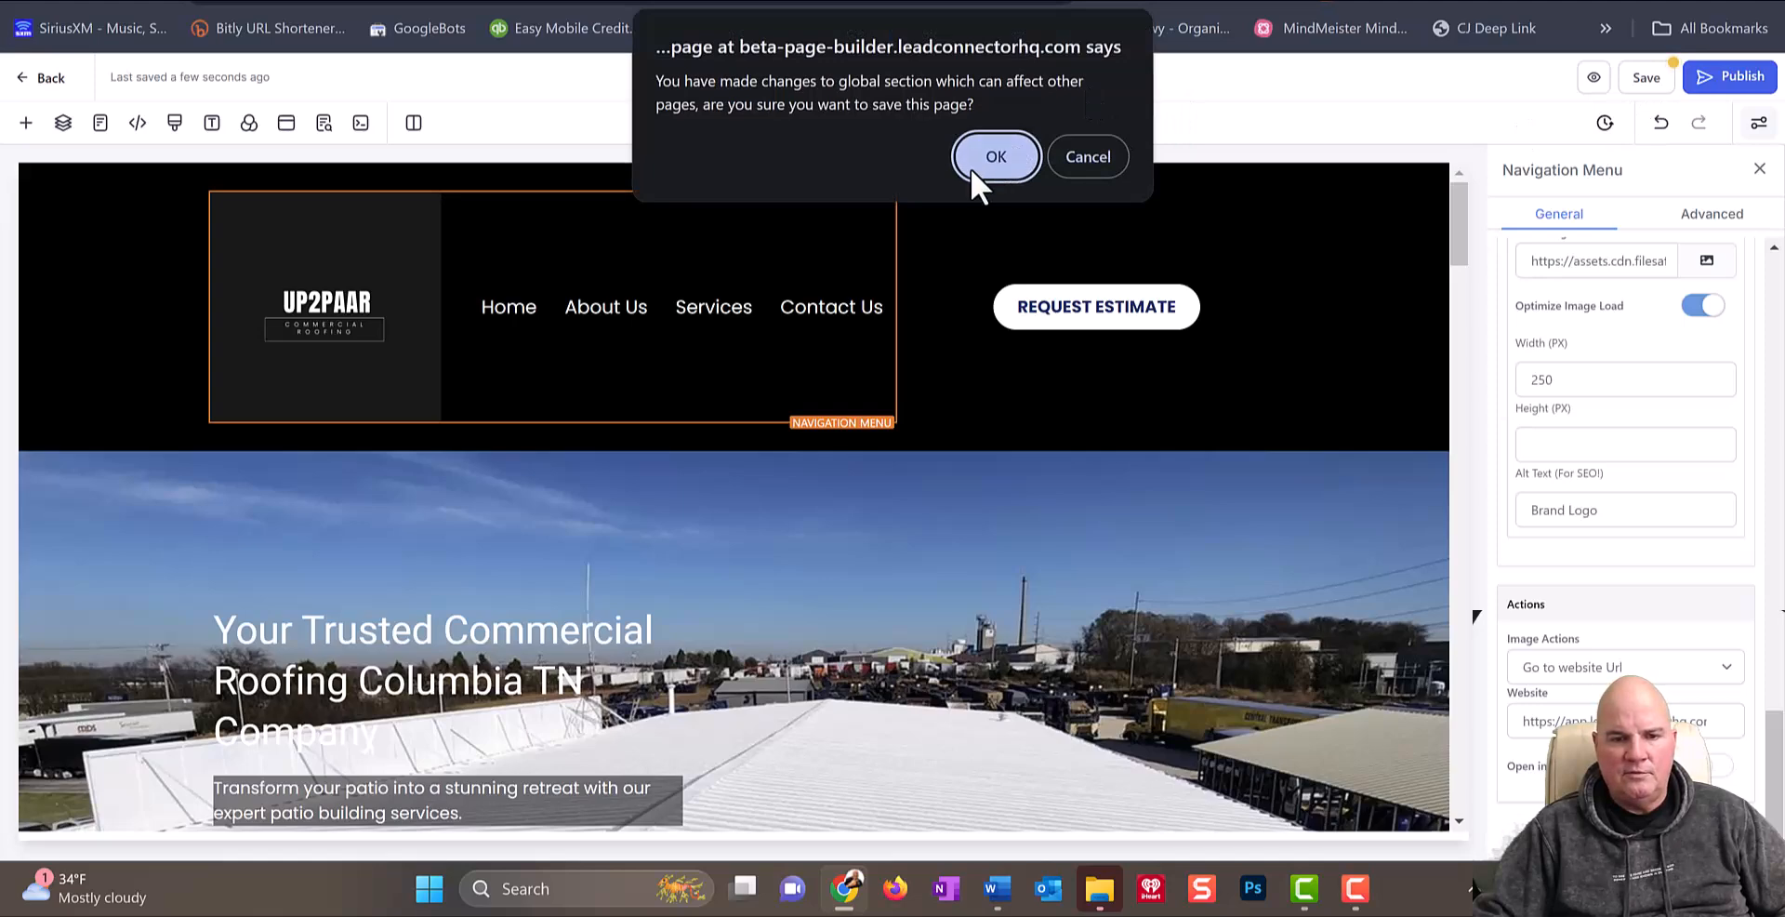
pyautogui.click(997, 157)
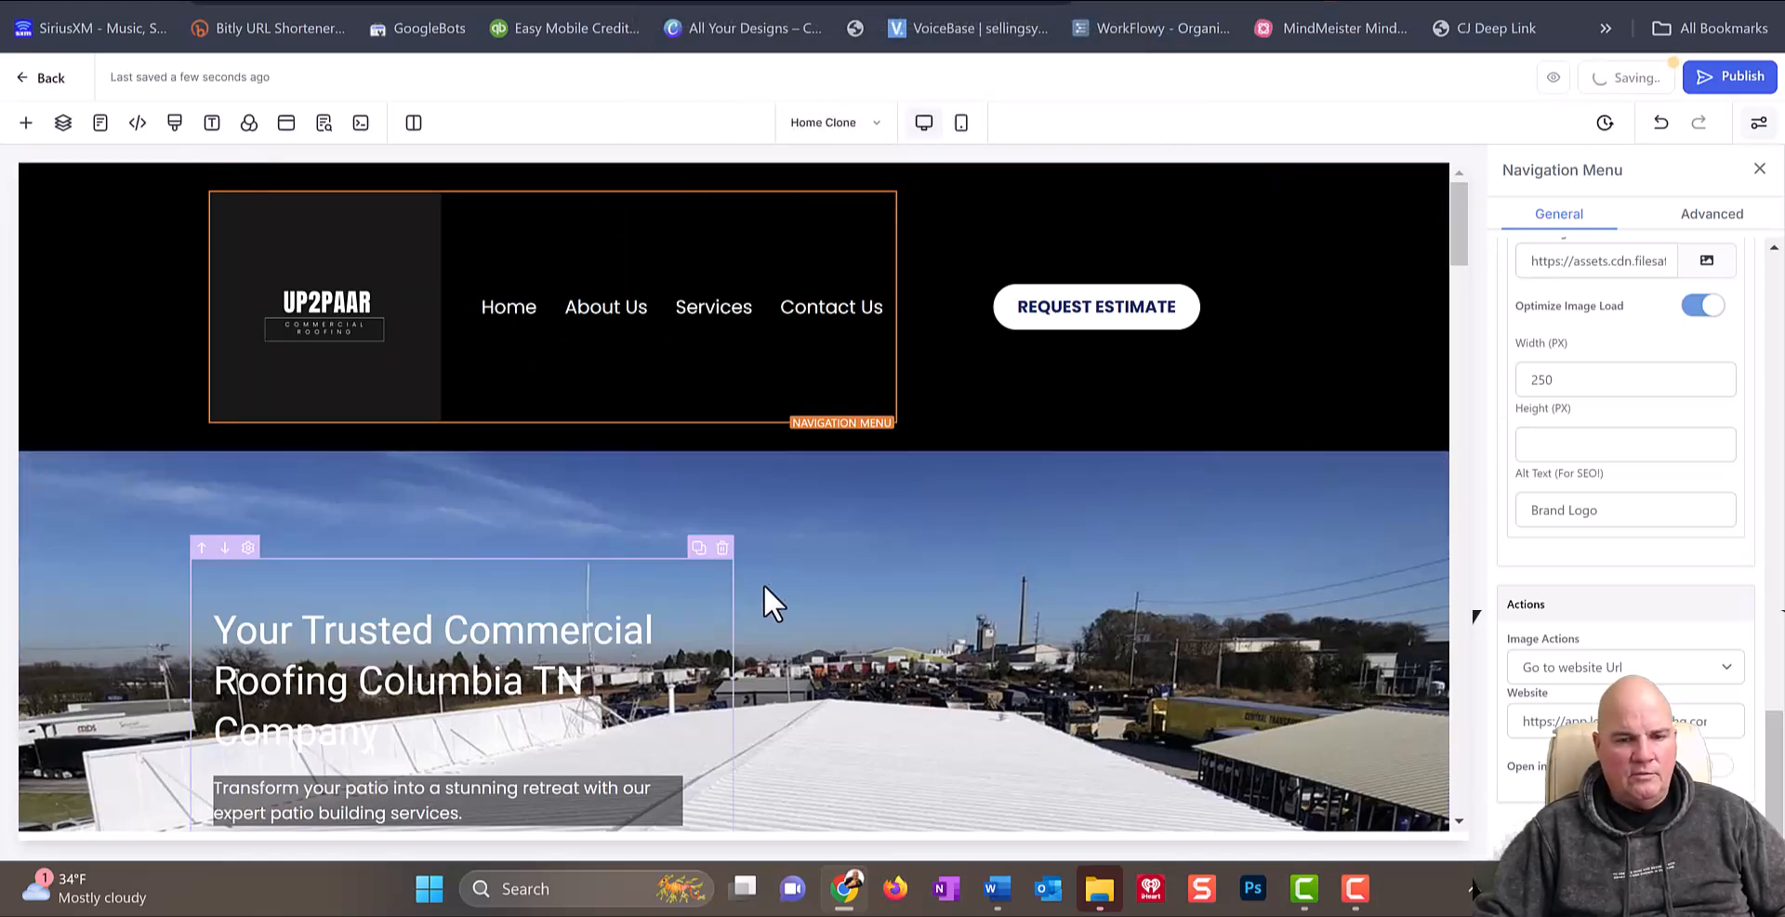
pyautogui.scroll(-15, 797, 585)
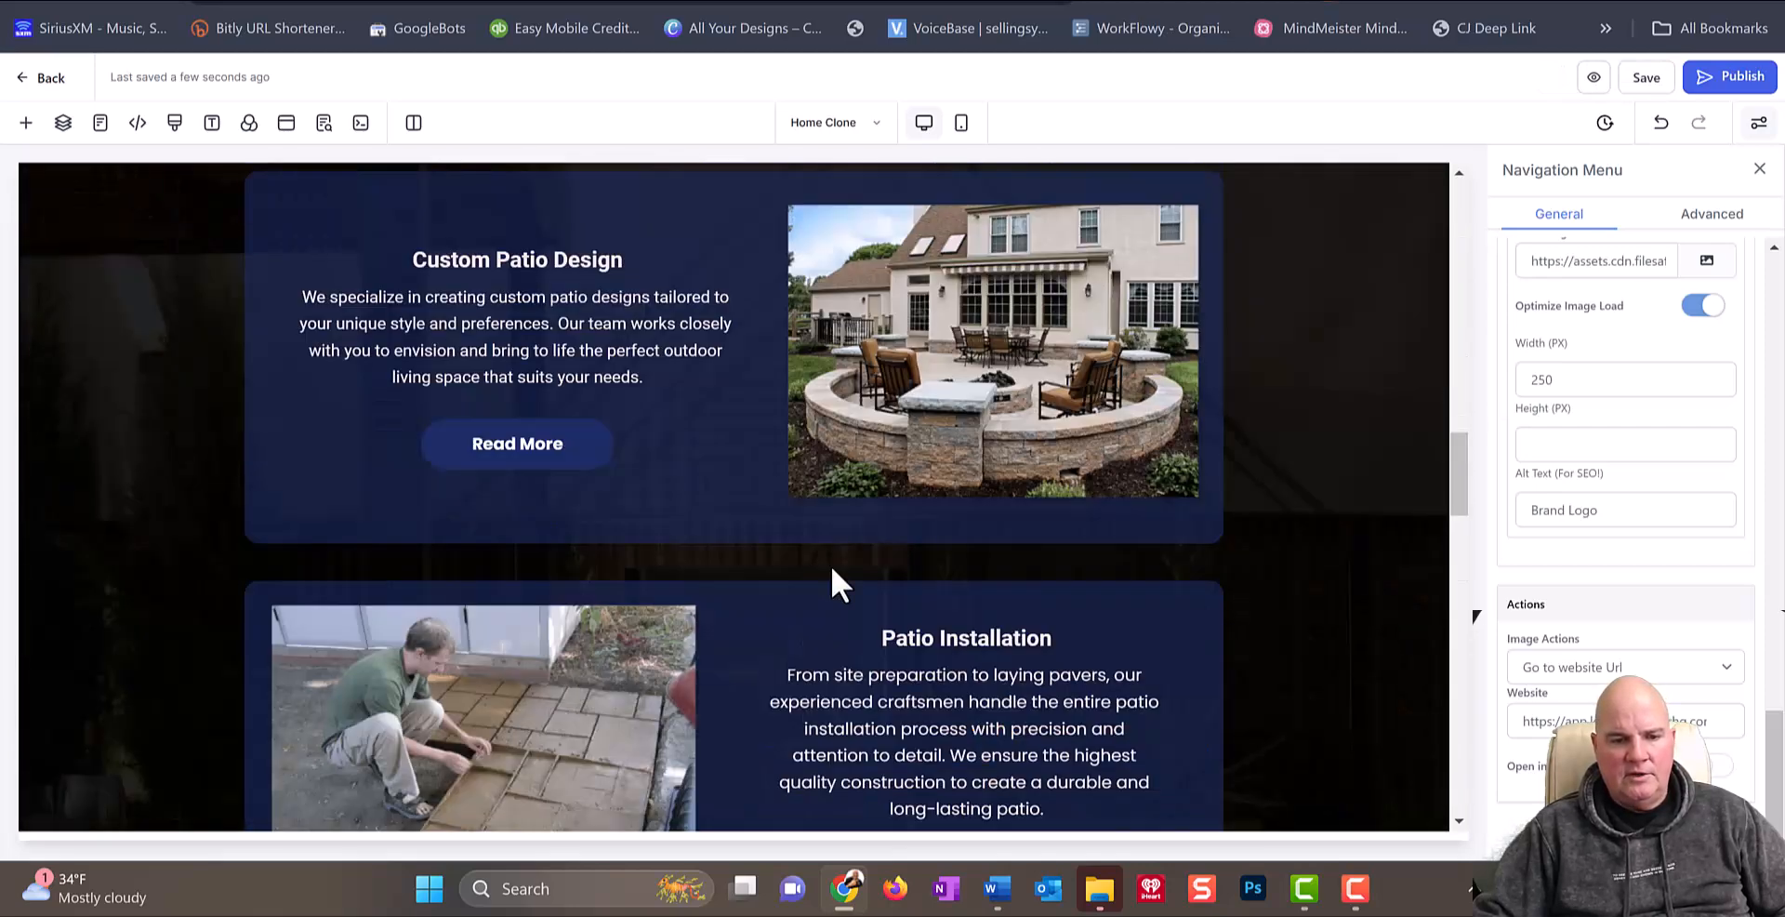
pyautogui.scroll(15, 780, 521)
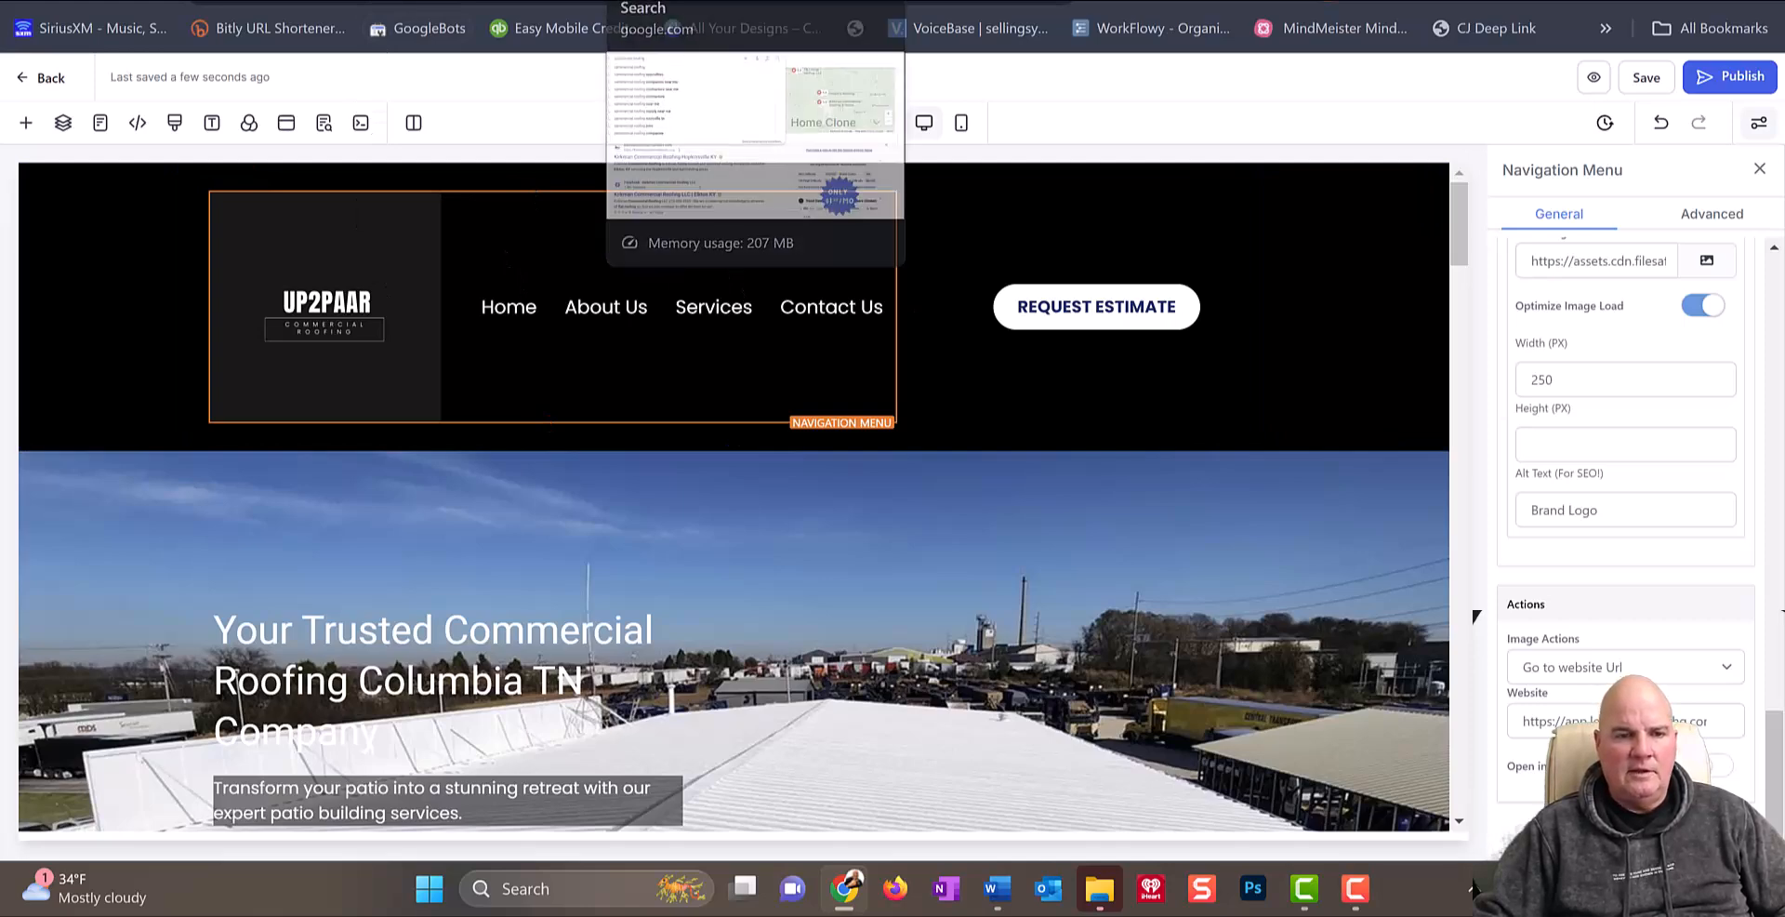
# Step: Switch to the SPROUTified site manager and start a new blog post in its Blogs area
pyautogui.click(657, 2)
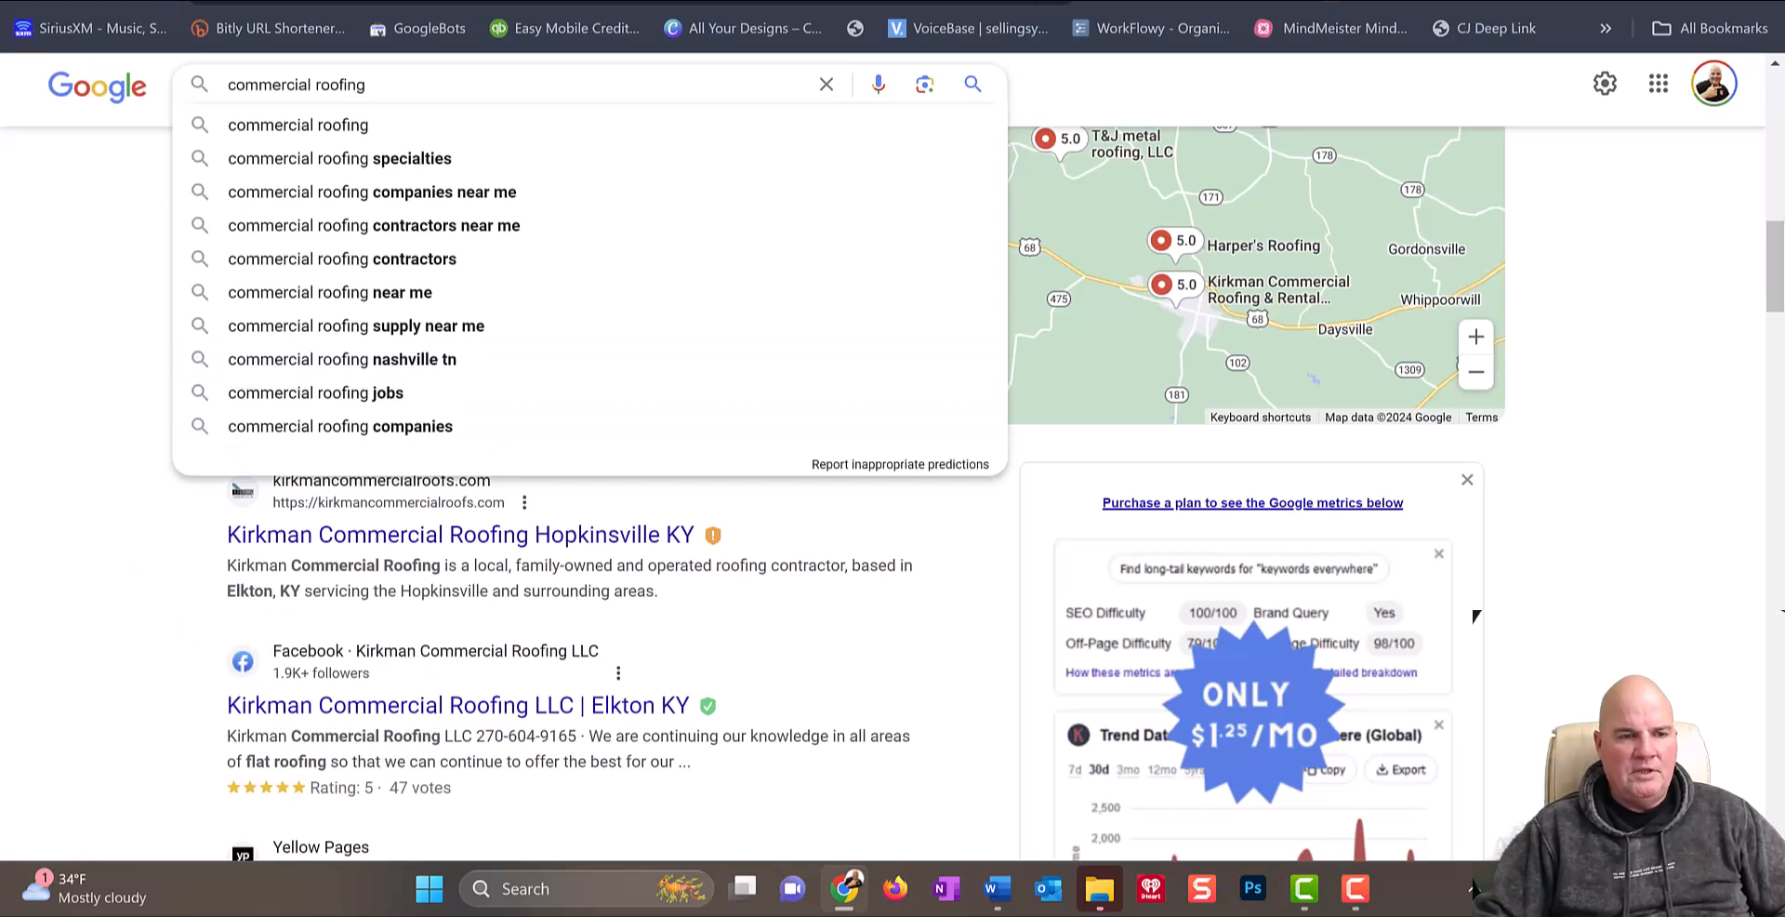
pyautogui.click(232, 2)
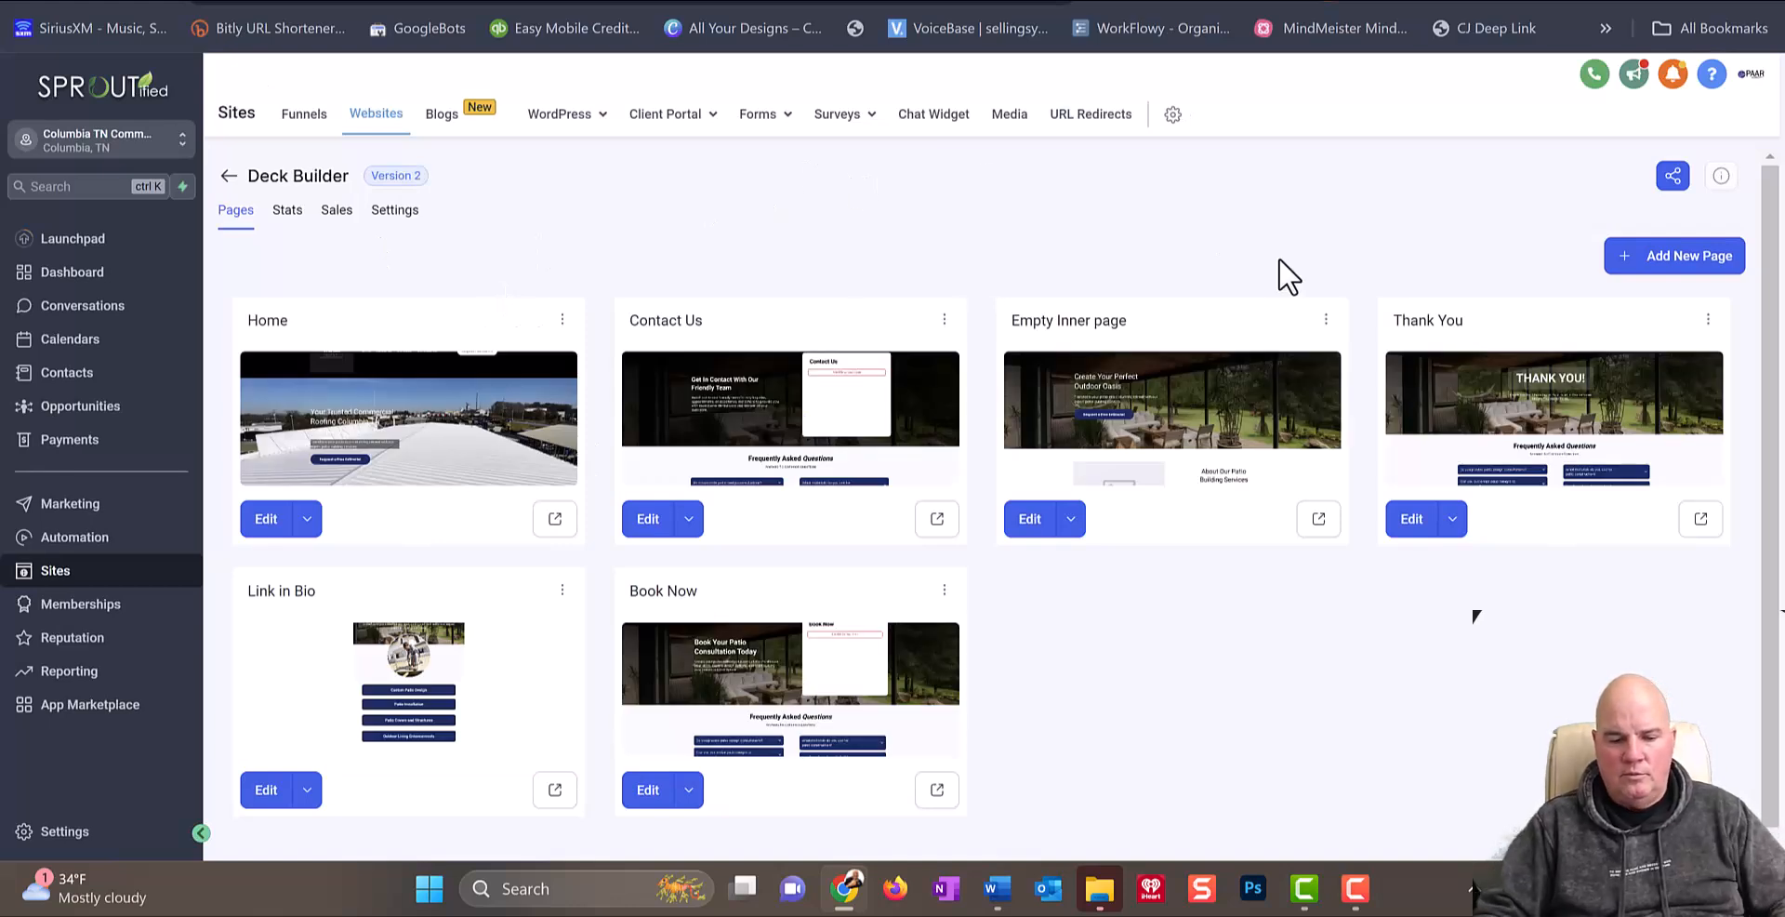
pyautogui.hotkey('ctrl', '+')
pyautogui.hotkey('ctrl', '+')
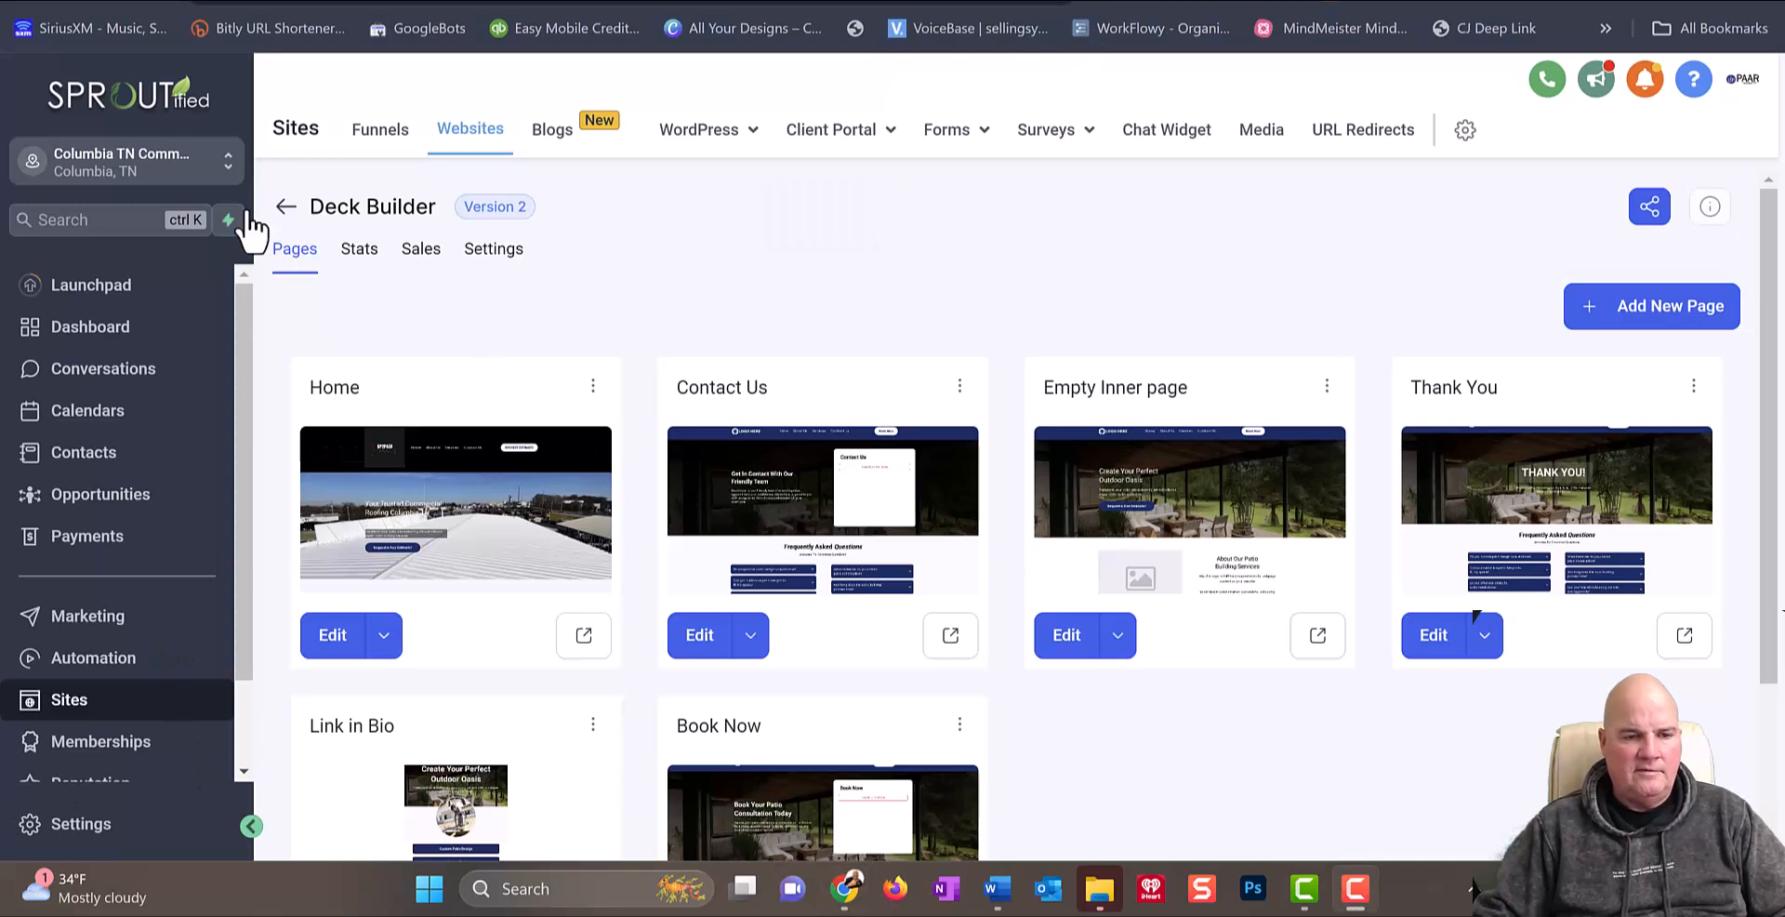
pyautogui.click(553, 130)
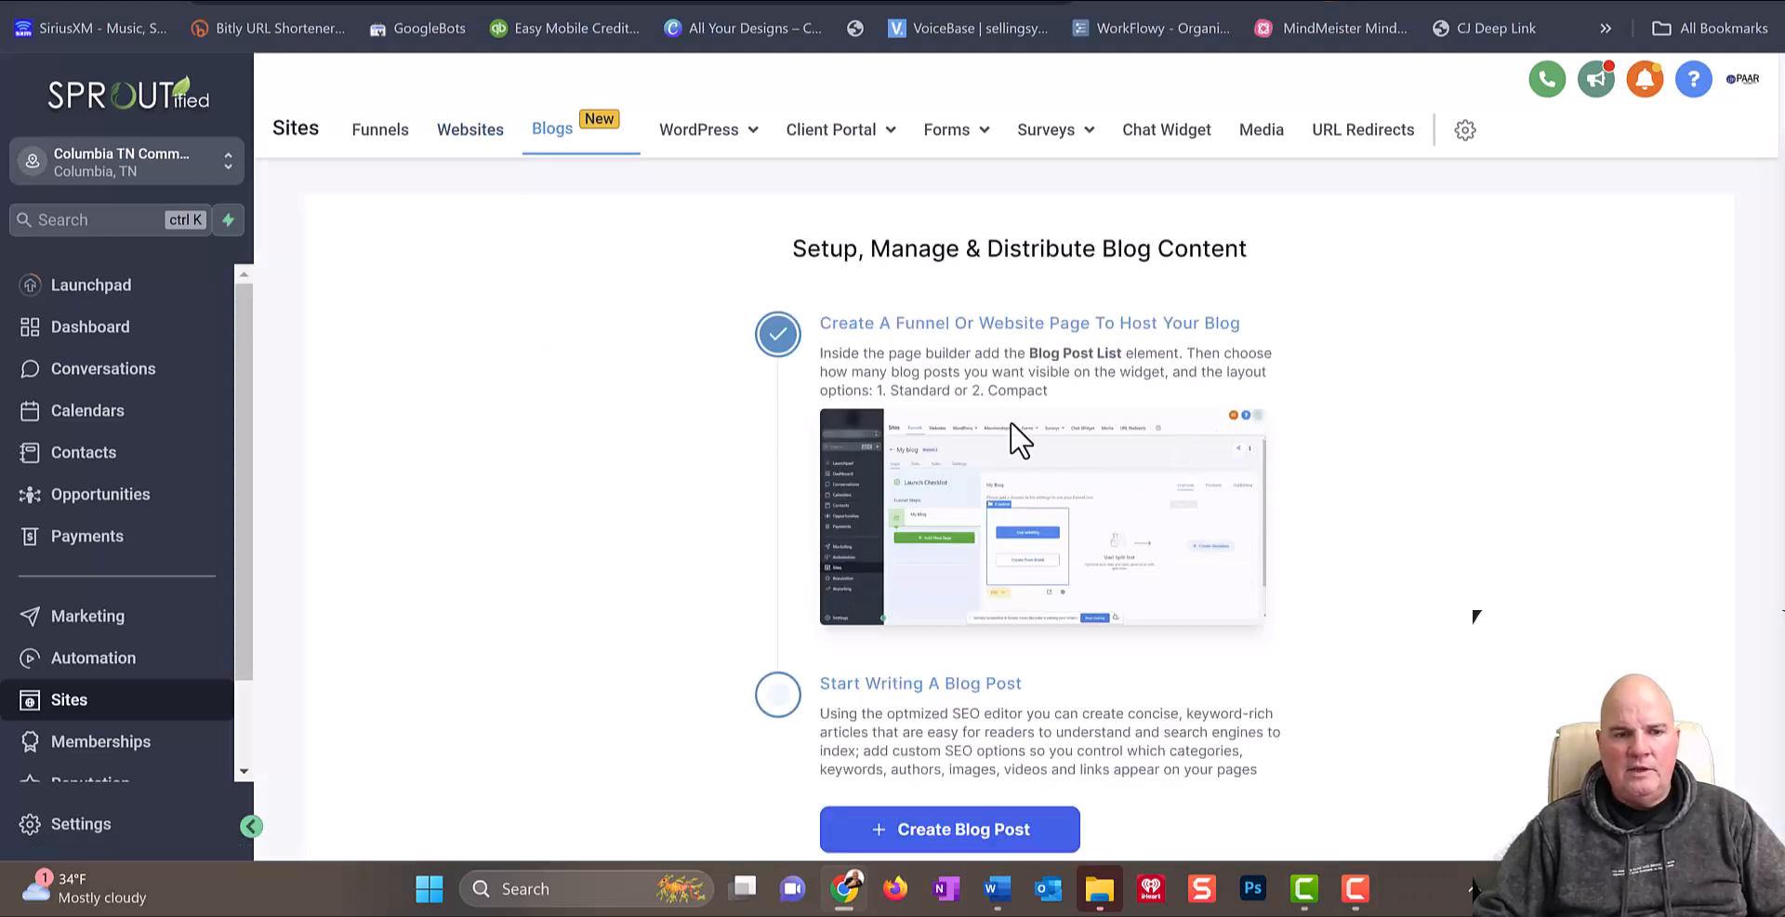
pyautogui.click(987, 829)
pyautogui.click(847, 453)
pyautogui.write('C')
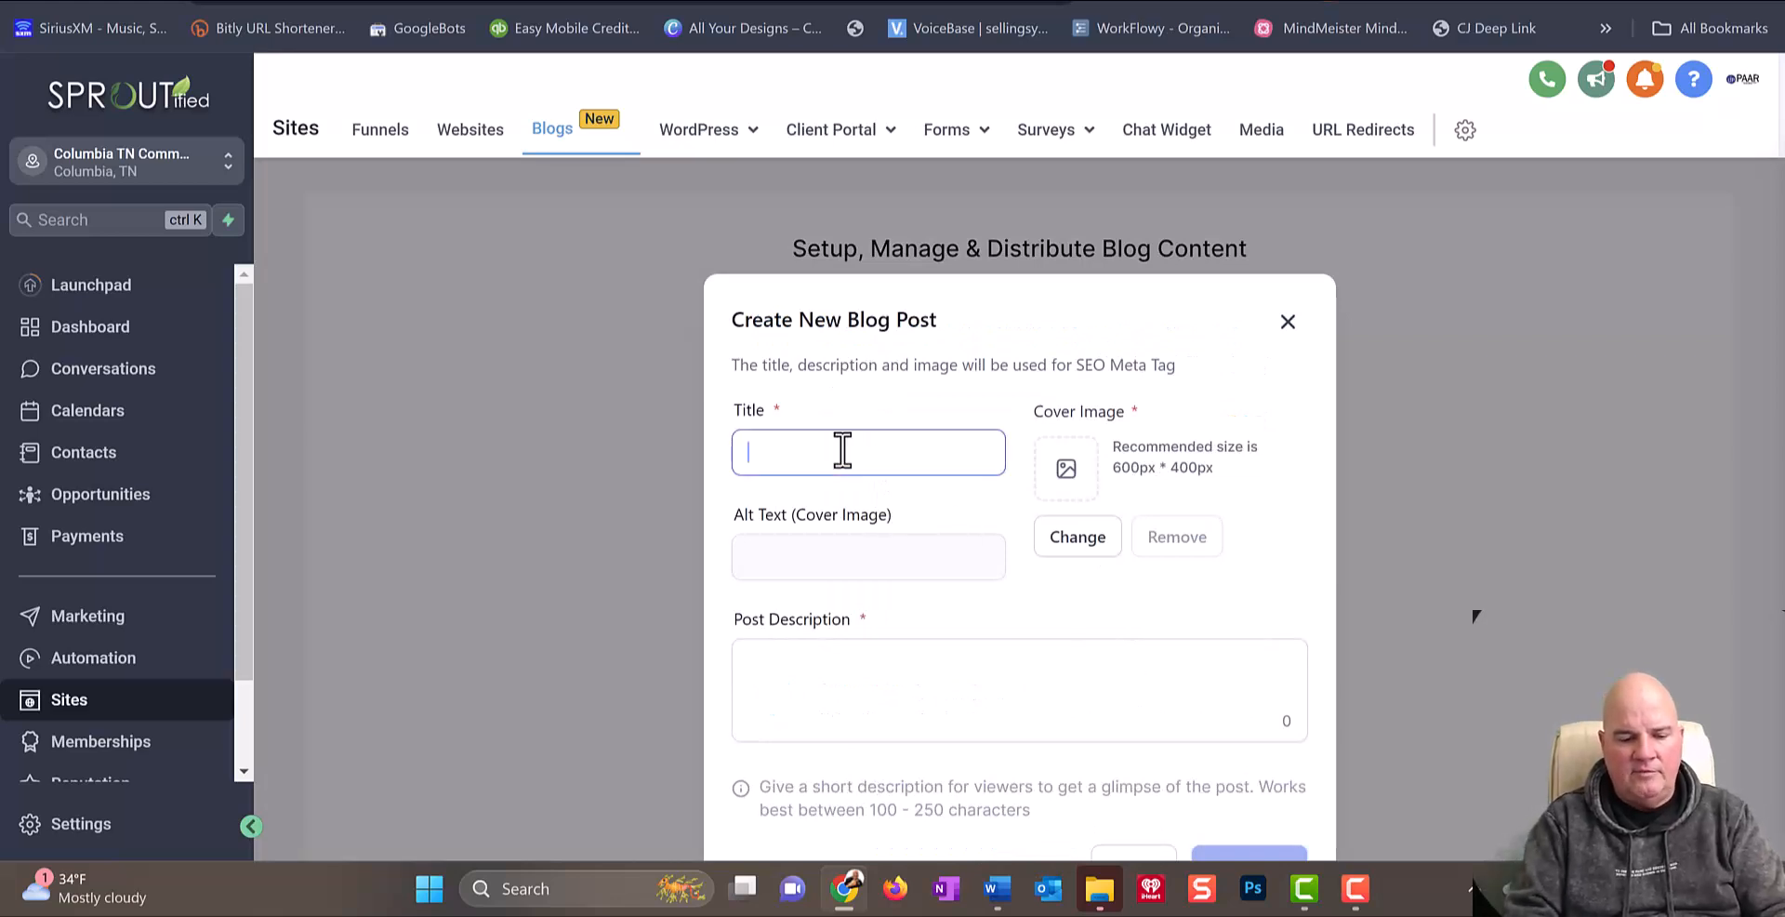
pyautogui.write('ommercial')
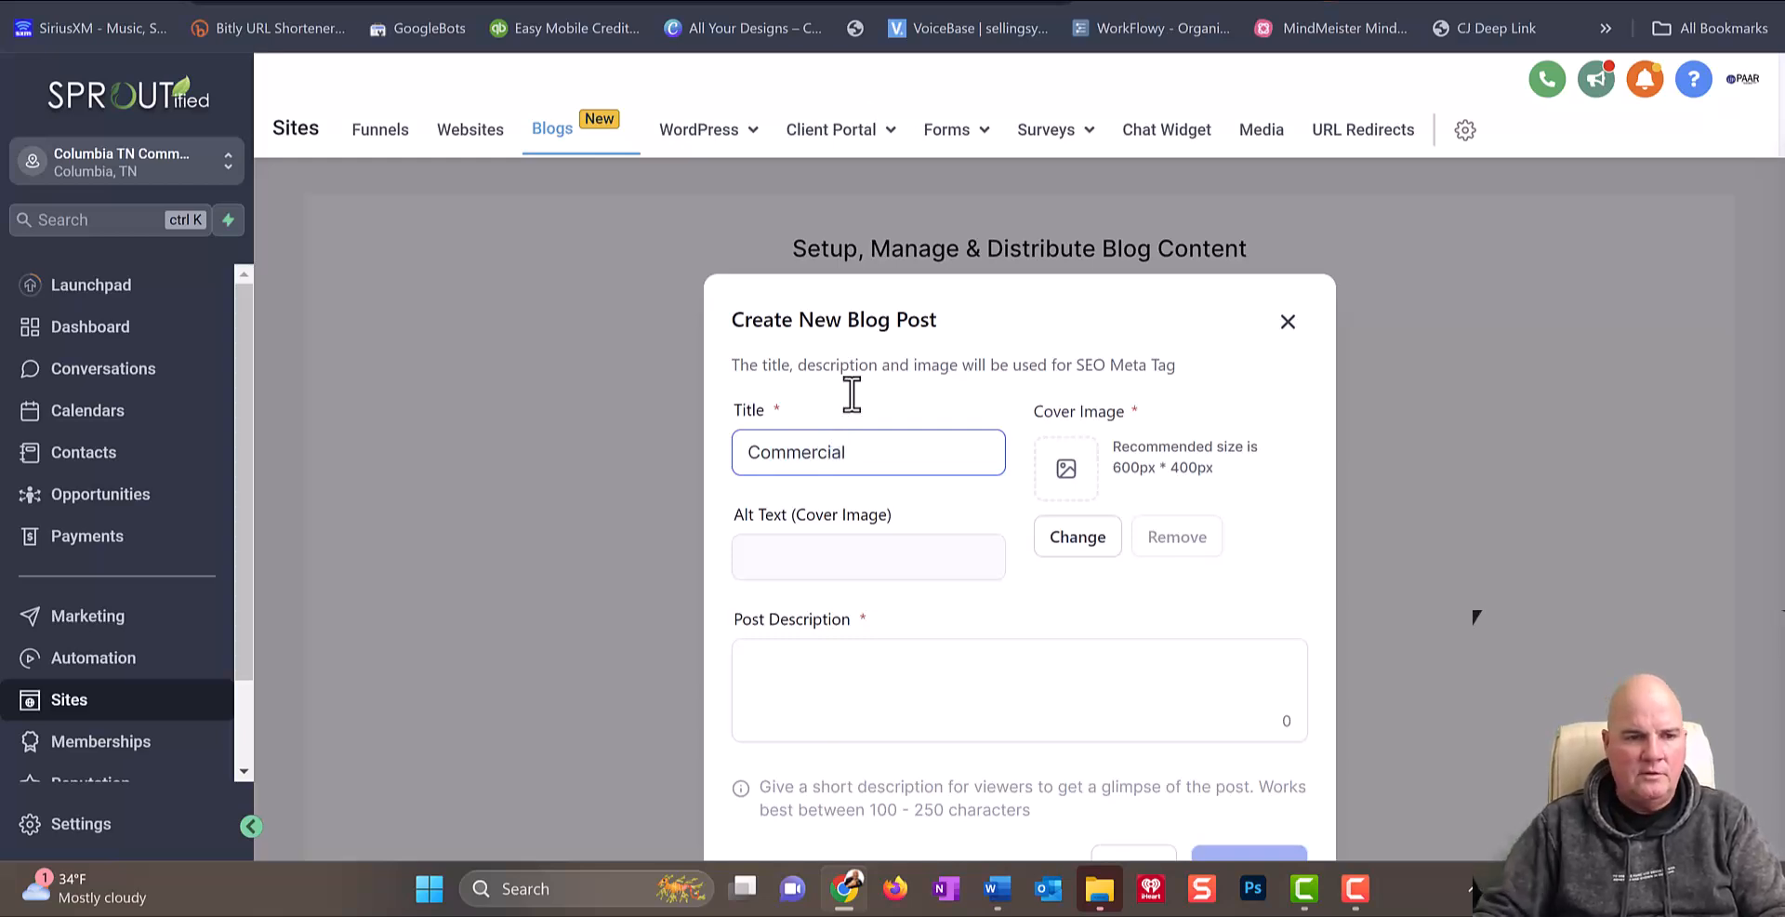
# Step: Use ChatGPT's meta title "Top-Quality Commercial Roofing Services in Columbia, TN | Expert Roofers" as the new blog post's title
pyautogui.click(558, 2)
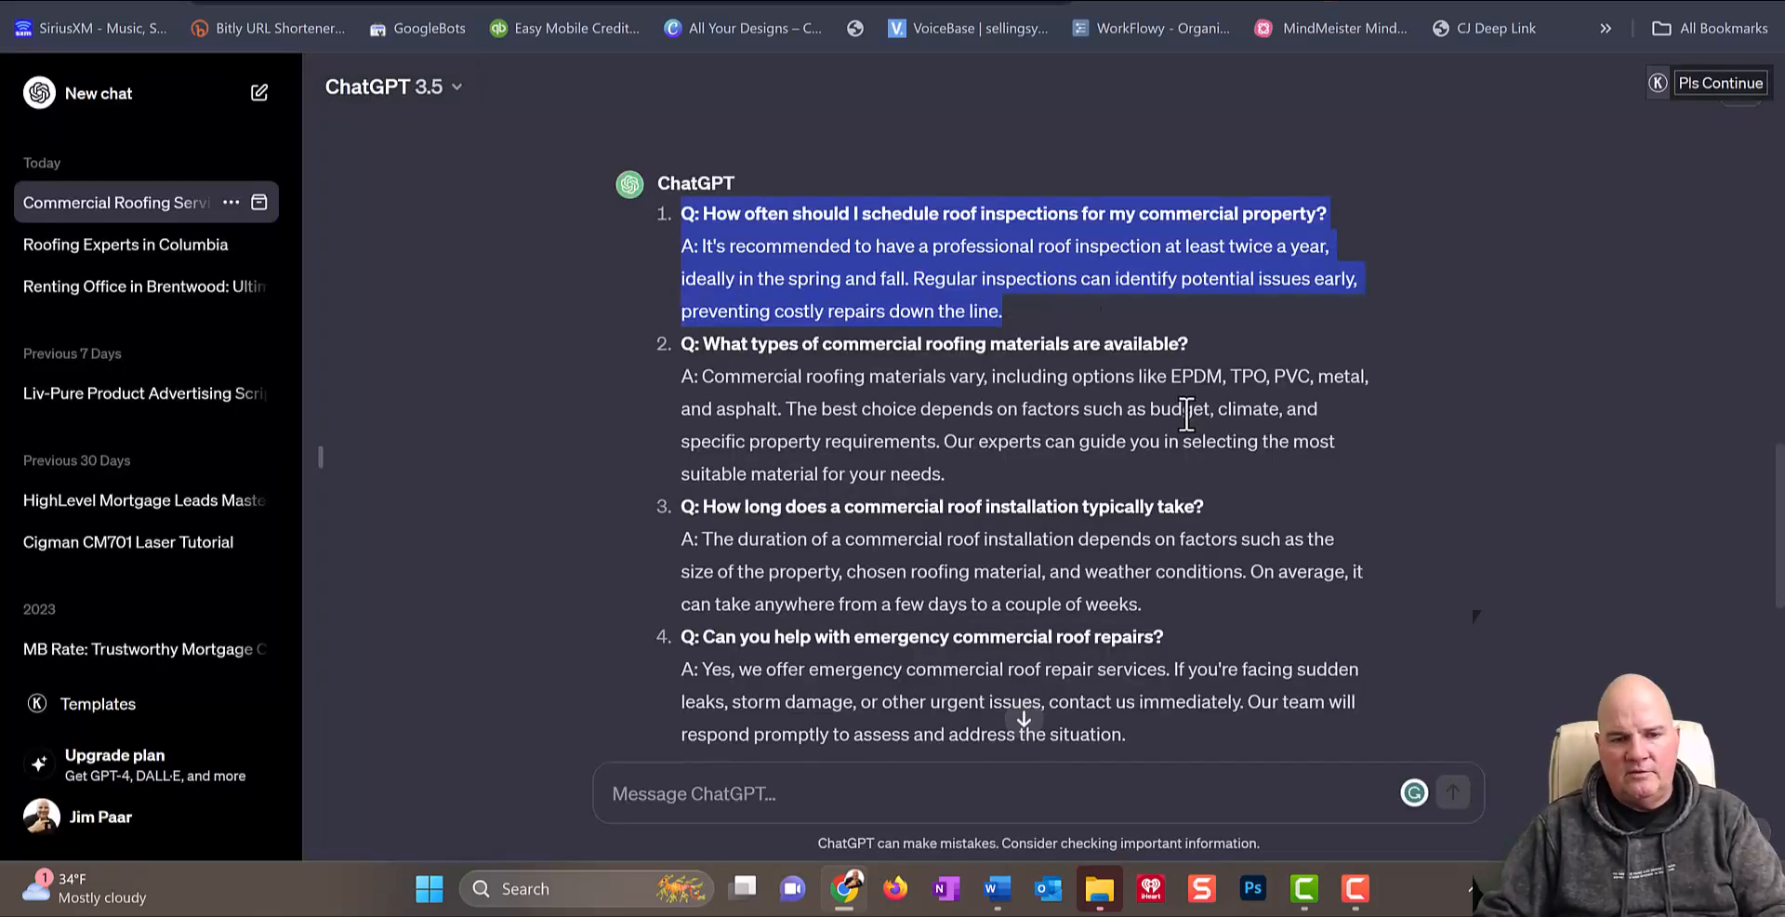
pyautogui.click(1063, 462)
pyautogui.scroll(17, 1121, 502)
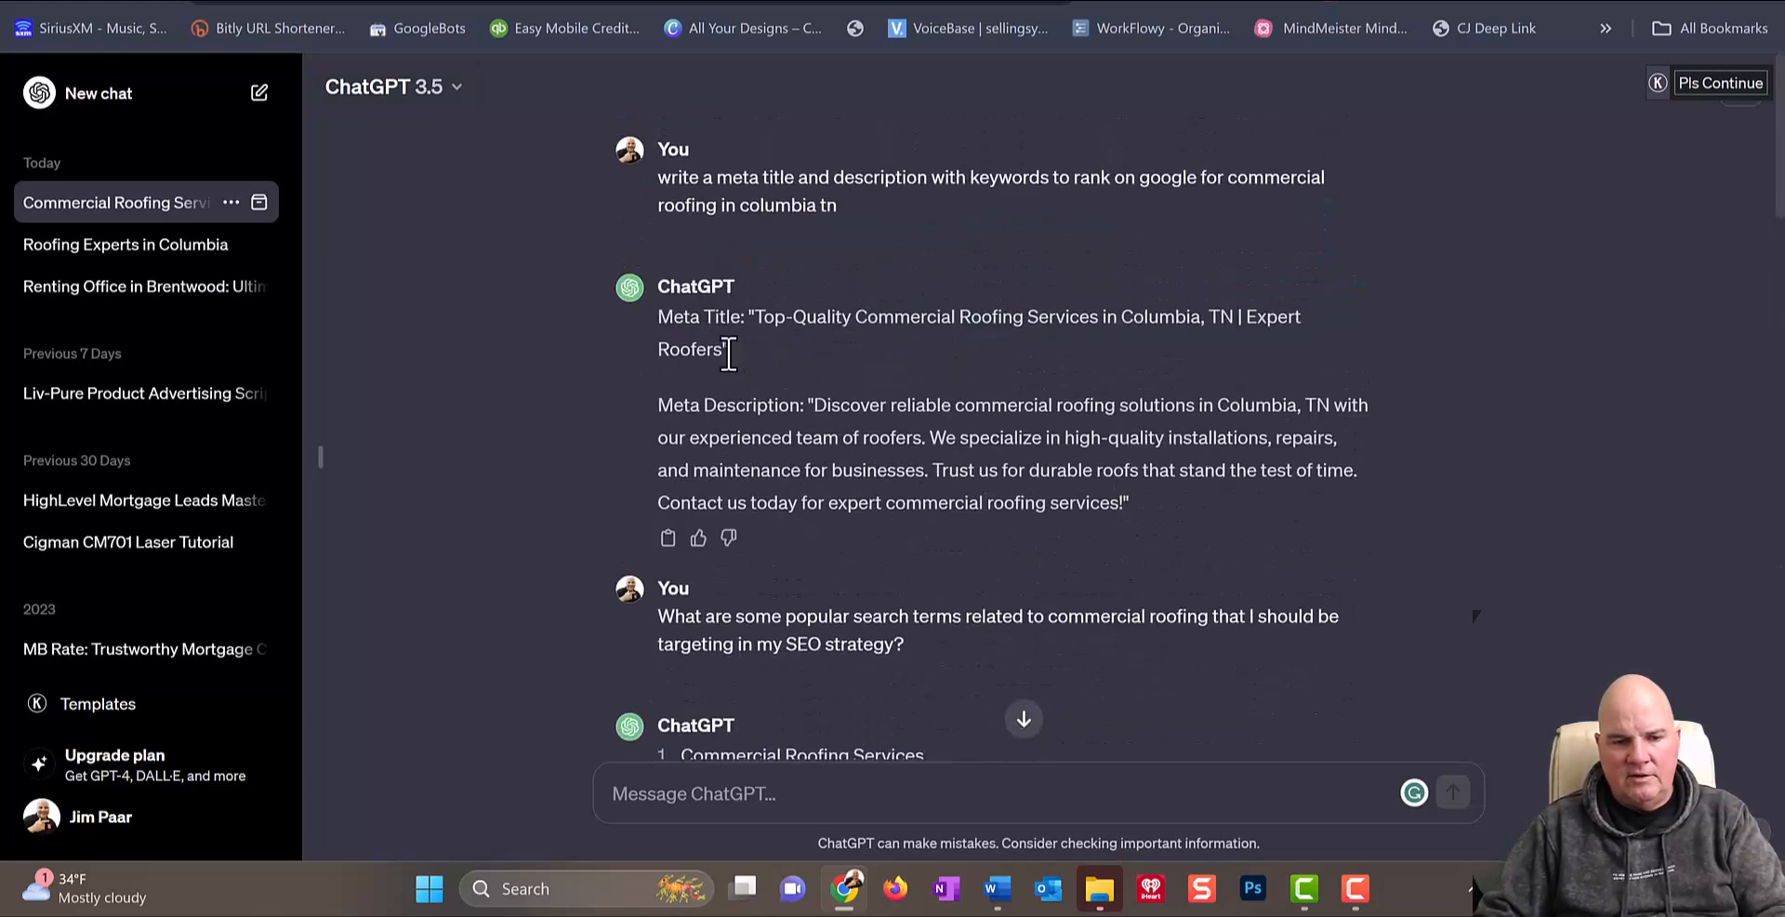
pyautogui.moveTo(736, 330); pyautogui.dragTo(763, 314)
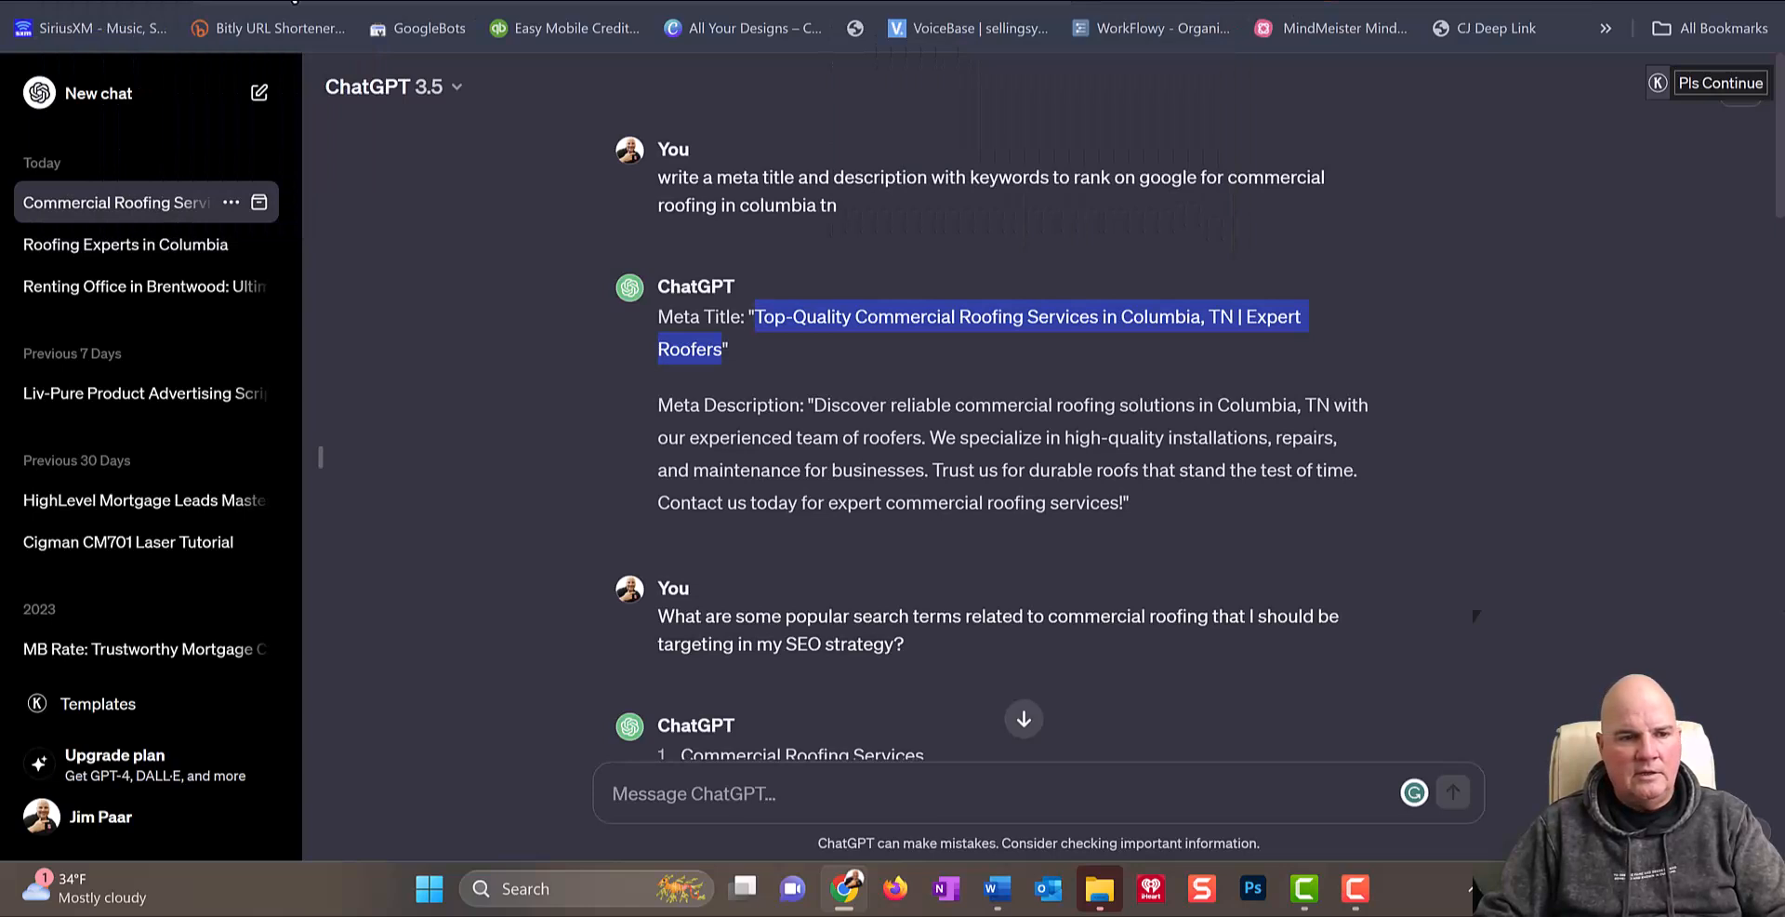
pyautogui.click(121, 2)
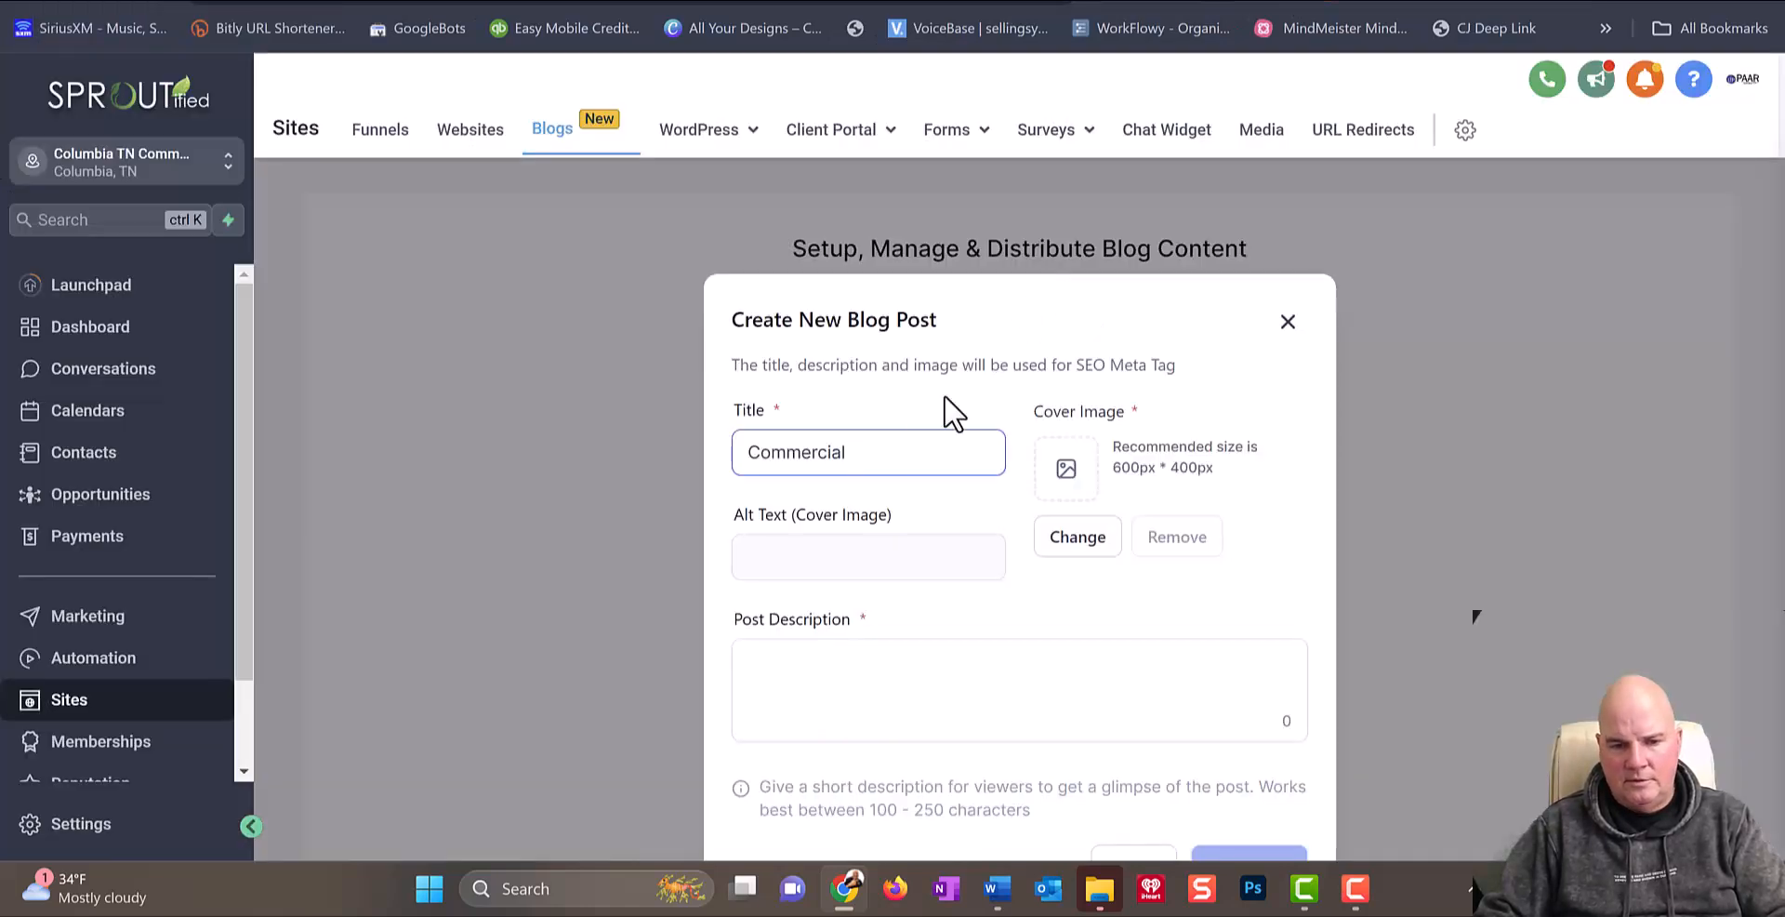
pyautogui.moveTo(876, 441); pyautogui.dragTo(708, 438)
pyautogui.hotkey('ctrl', 'v')
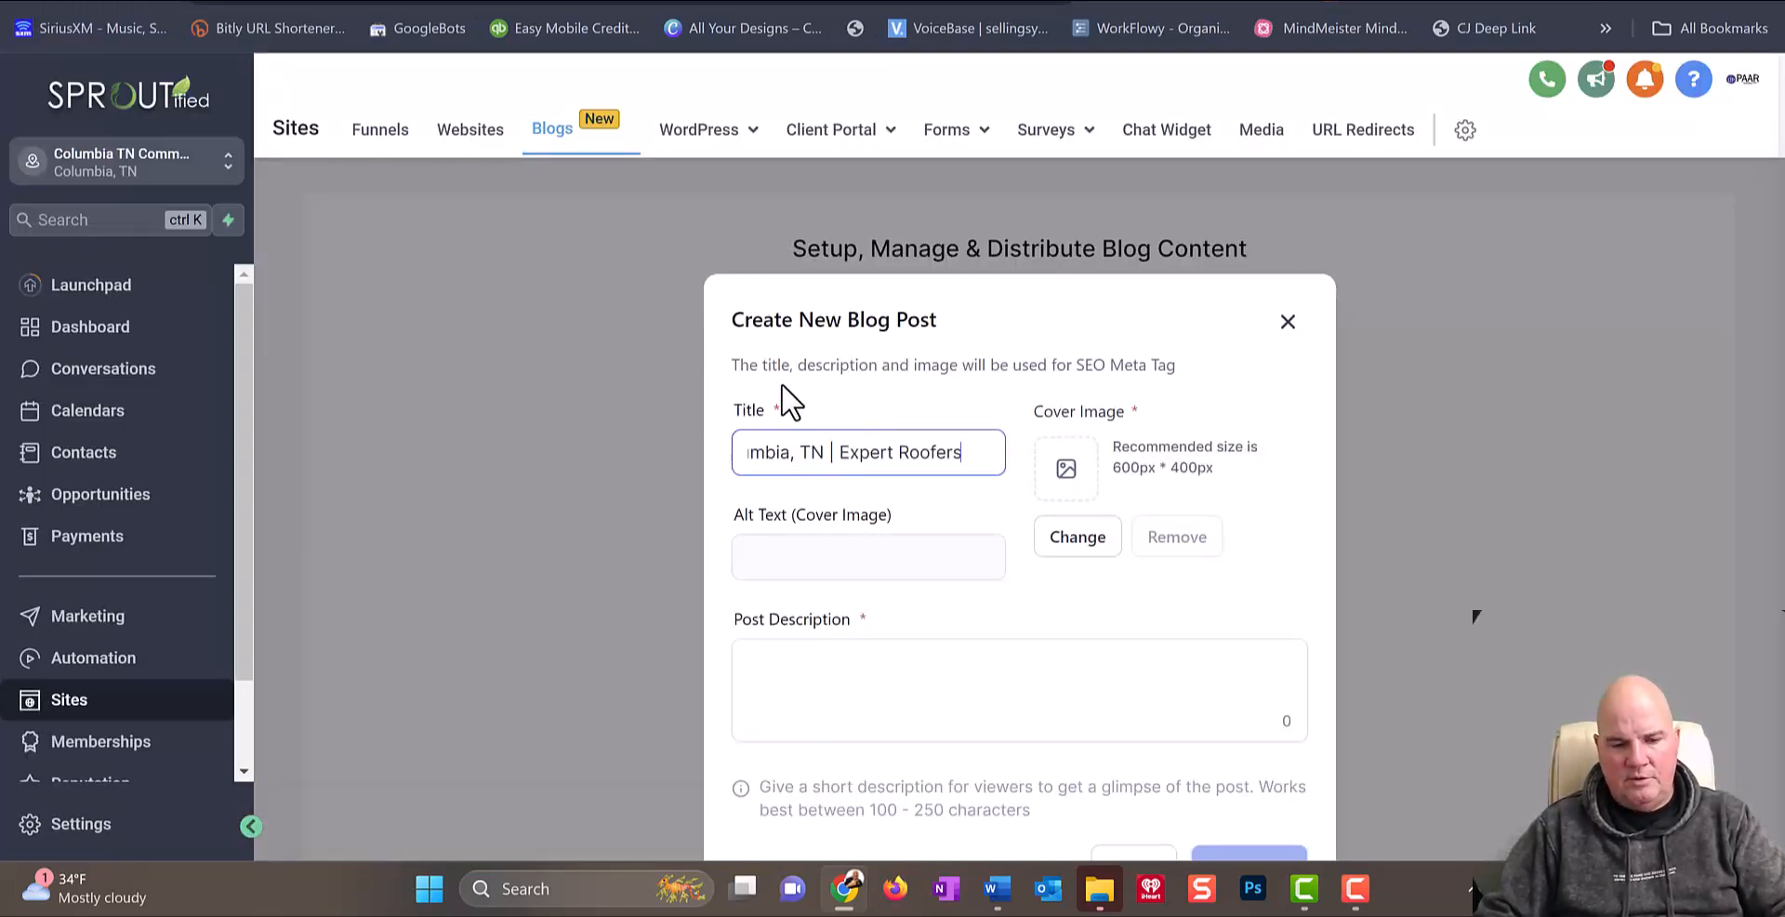
# Step: Replace the word "Services" with "Contractors" in the blog post's title
pyautogui.click(939, 688)
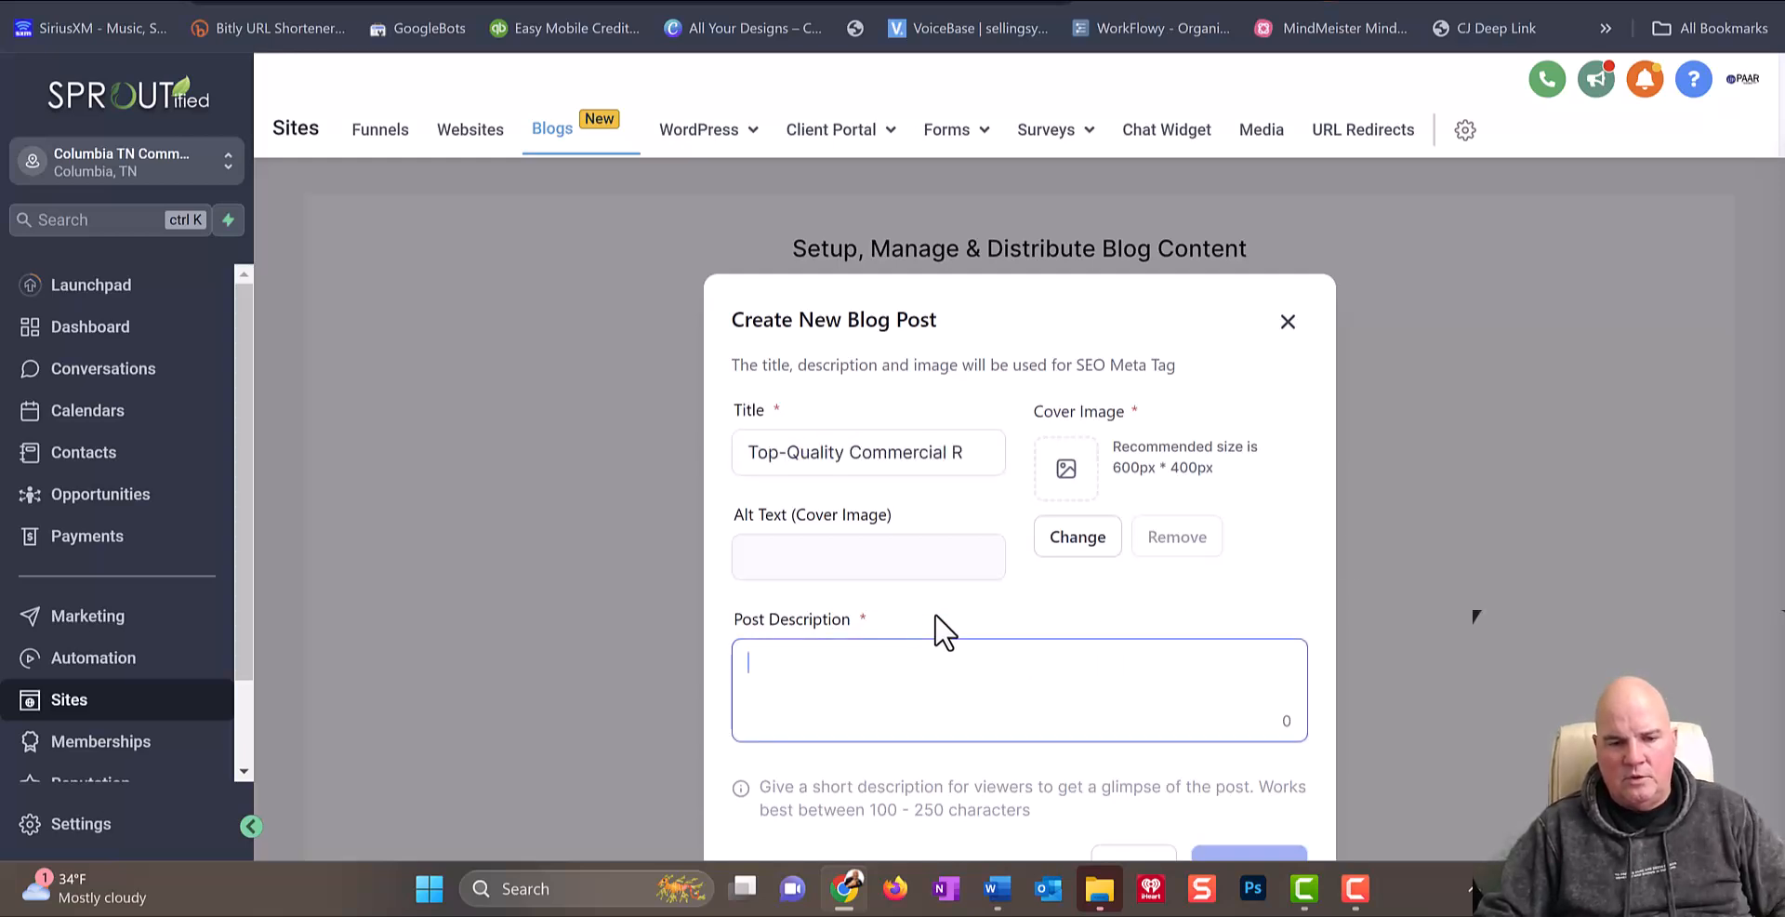
pyautogui.click(891, 452)
pyautogui.moveTo(934, 464); pyautogui.dragTo(975, 462)
pyautogui.click(900, 453)
pyautogui.moveTo(795, 454)
pyautogui.mouseDown()
pyautogui.moveTo(751, 453)
pyautogui.moveTo(789, 454)
pyautogui.mouseUp()
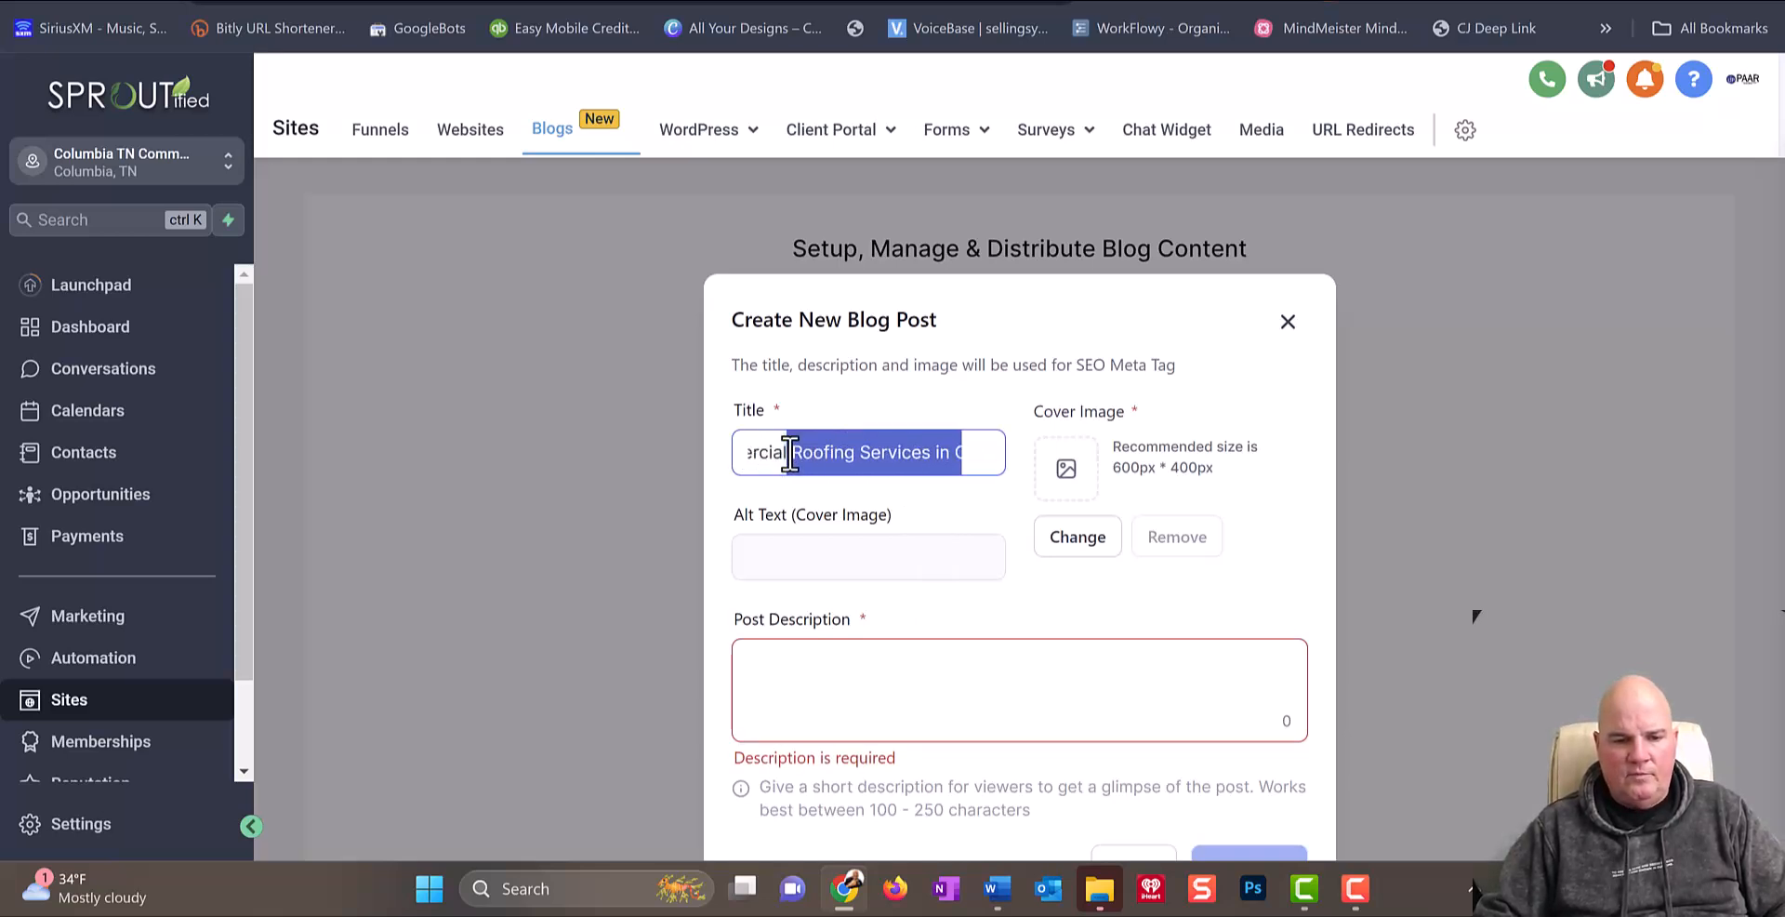
pyautogui.click(939, 460)
pyautogui.moveTo(931, 455); pyautogui.dragTo(864, 465)
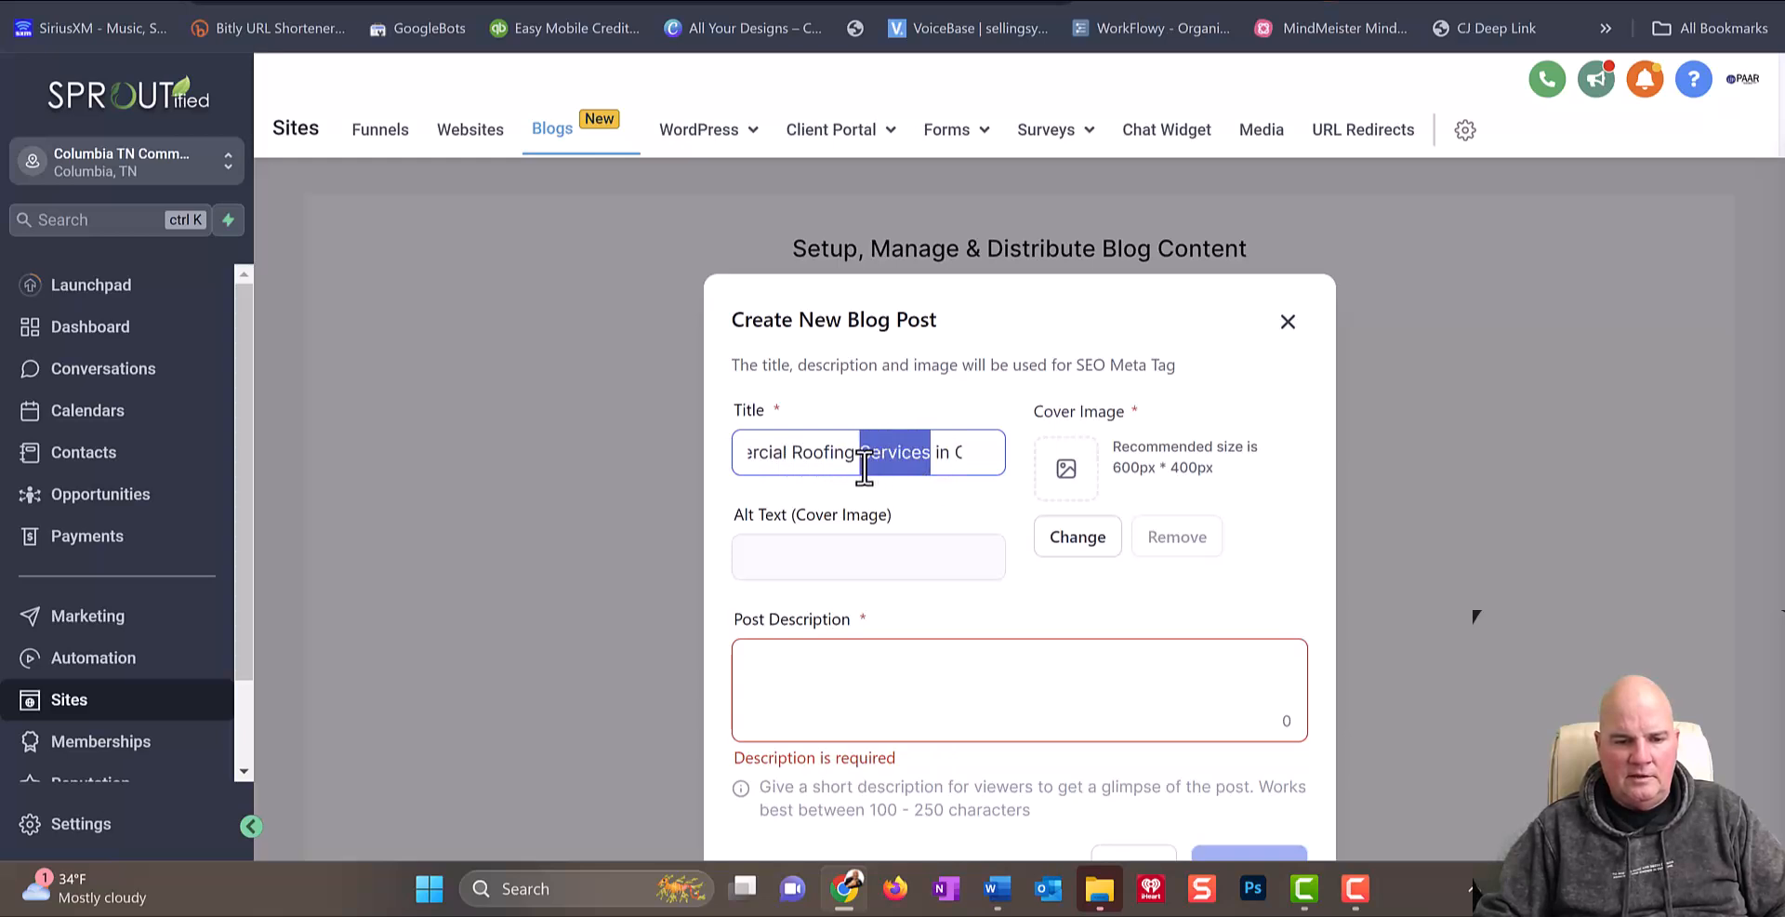
pyautogui.write('Contrac')
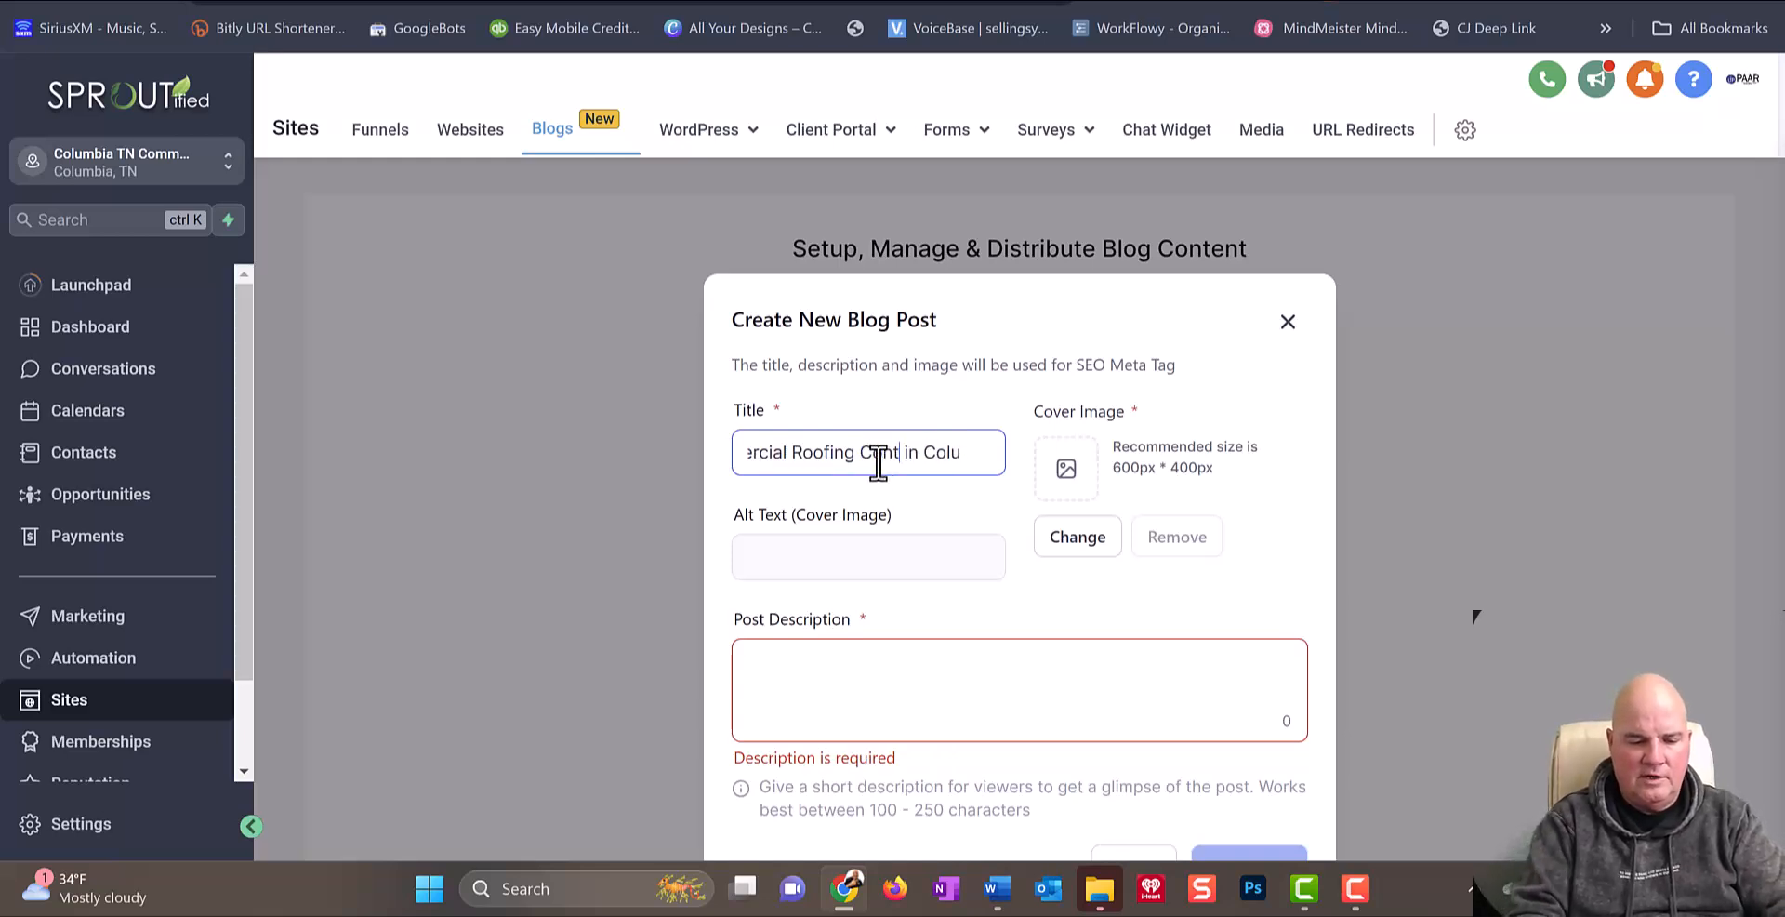
pyautogui.write('t')
pyautogui.press('BackSpace')
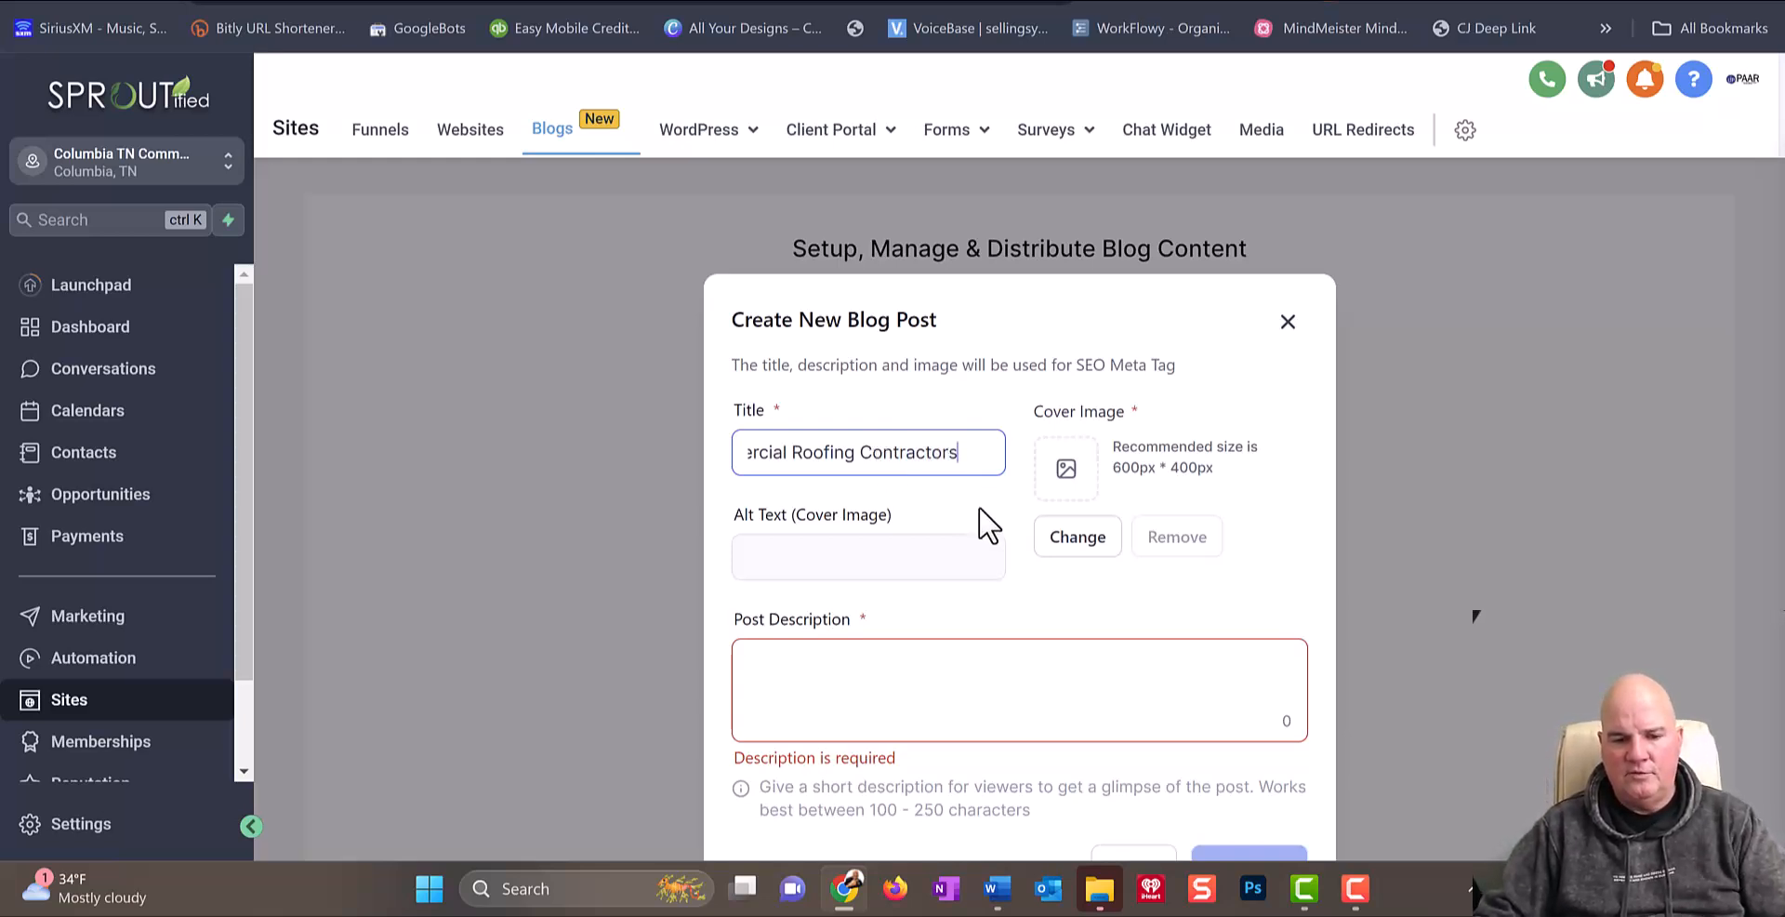
# Step: Copy ChatGPT's meta description about reliable commercial roofing solutions in Columbia, TN into the blog post's description
pyautogui.click(897, 698)
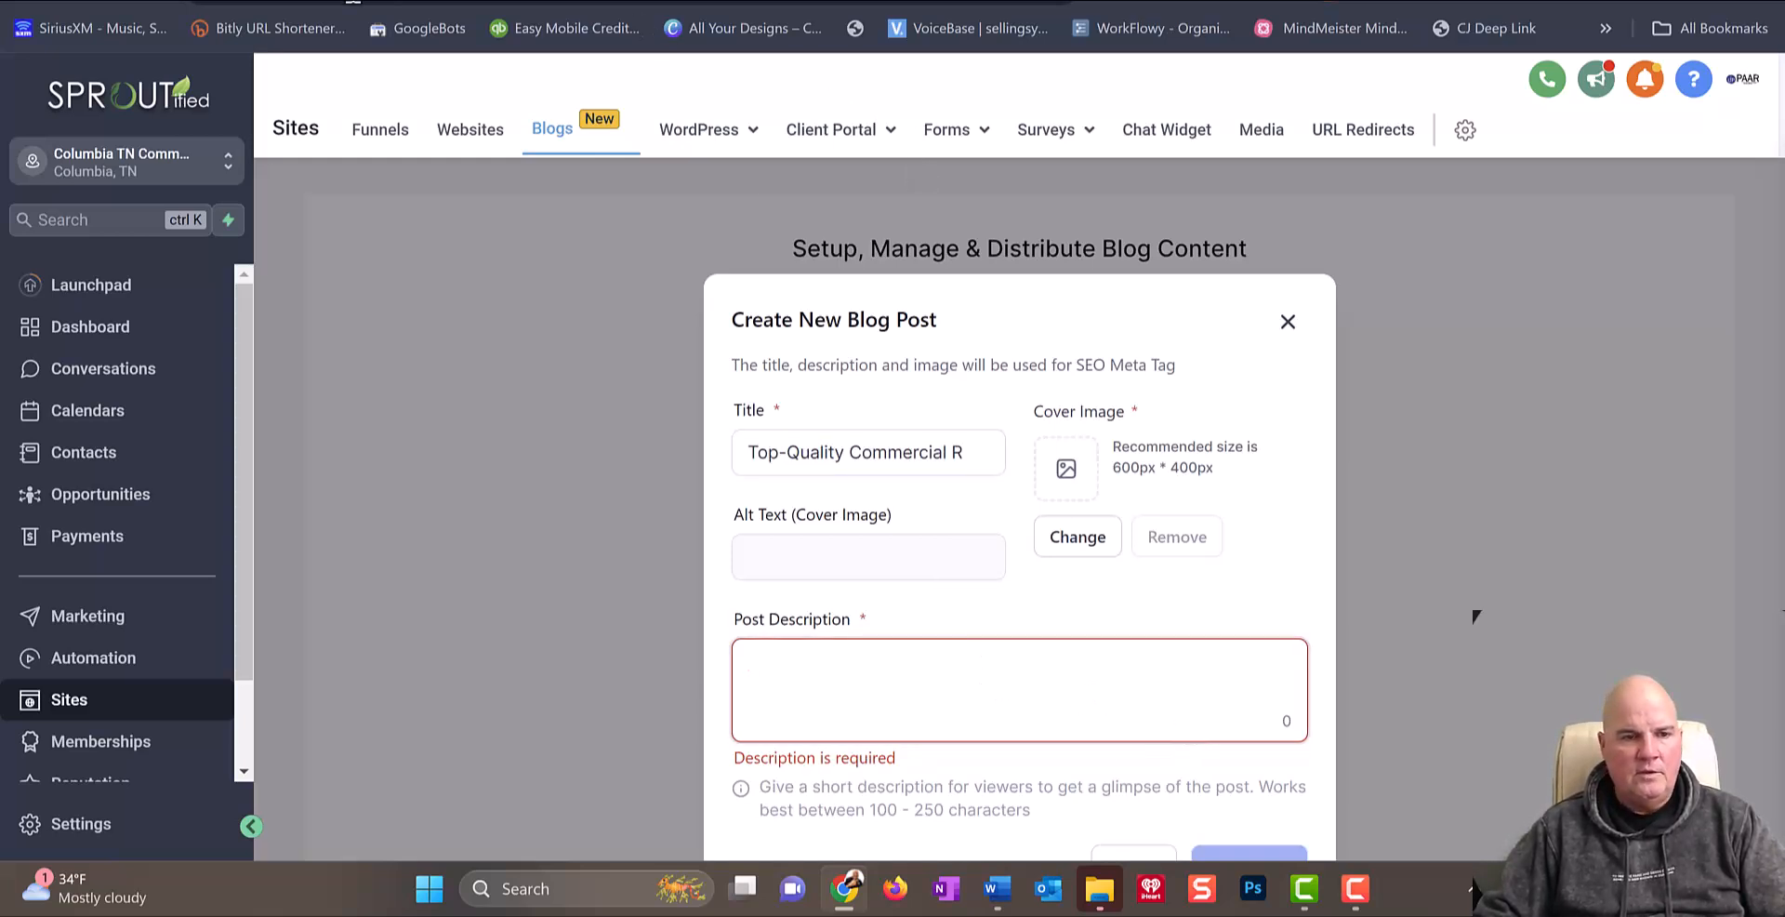
pyautogui.click(688, 2)
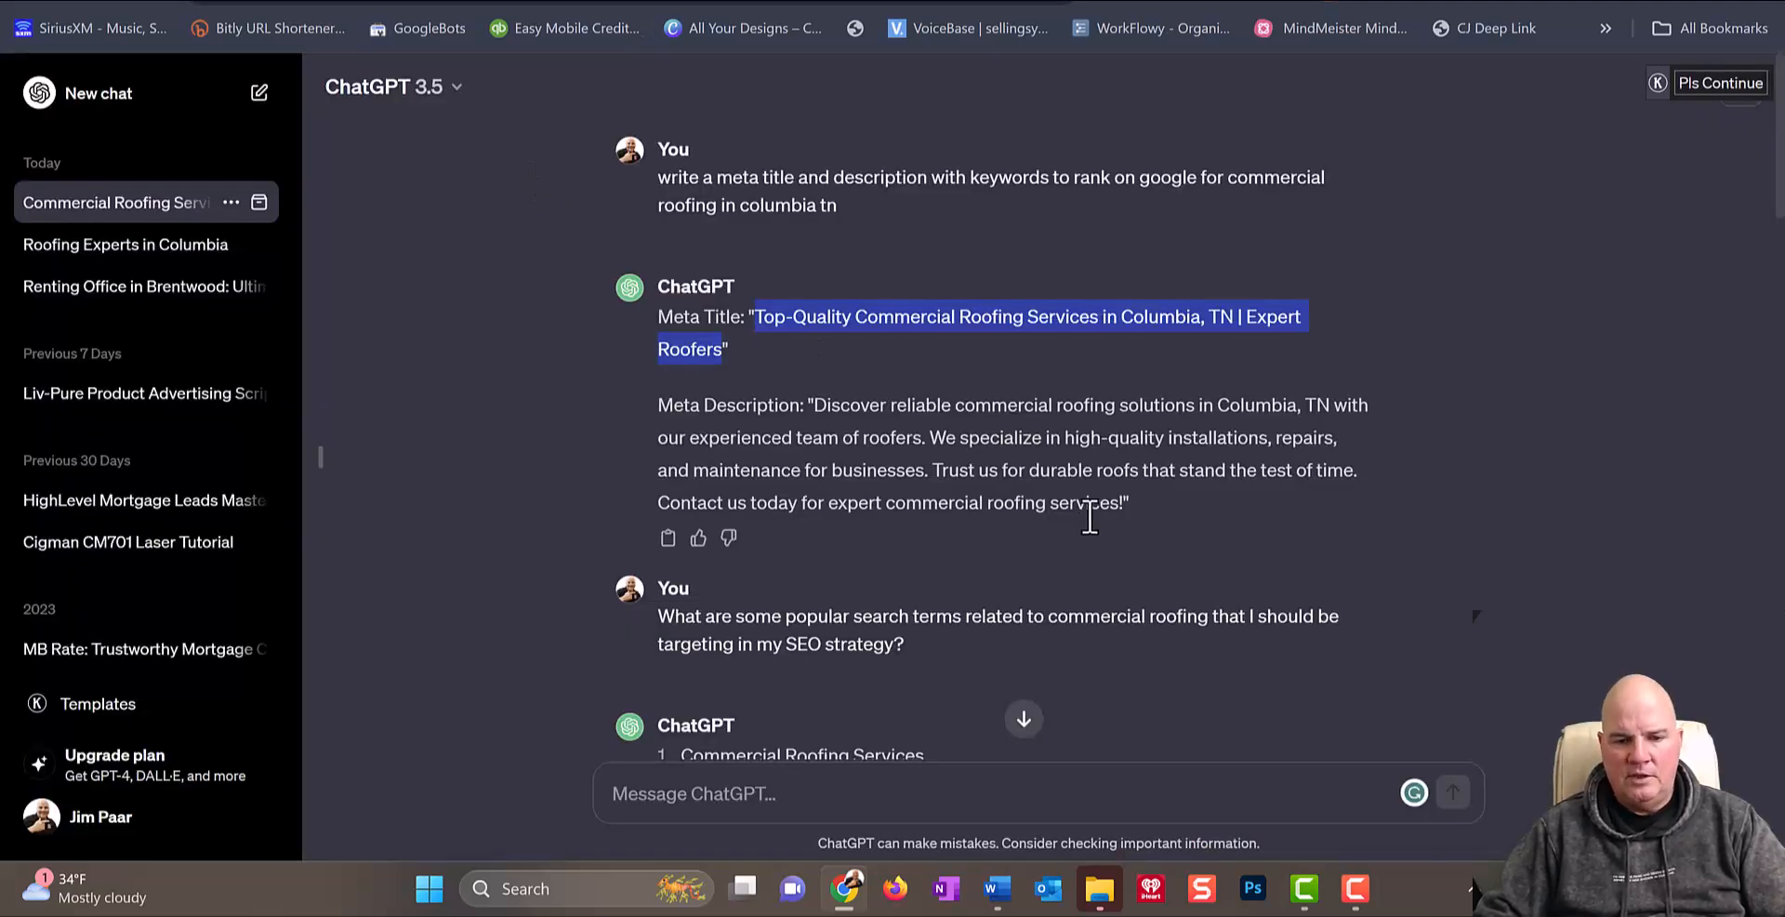
pyautogui.moveTo(1129, 510); pyautogui.dragTo(817, 416)
pyautogui.hotkey('ctrl', 'c')
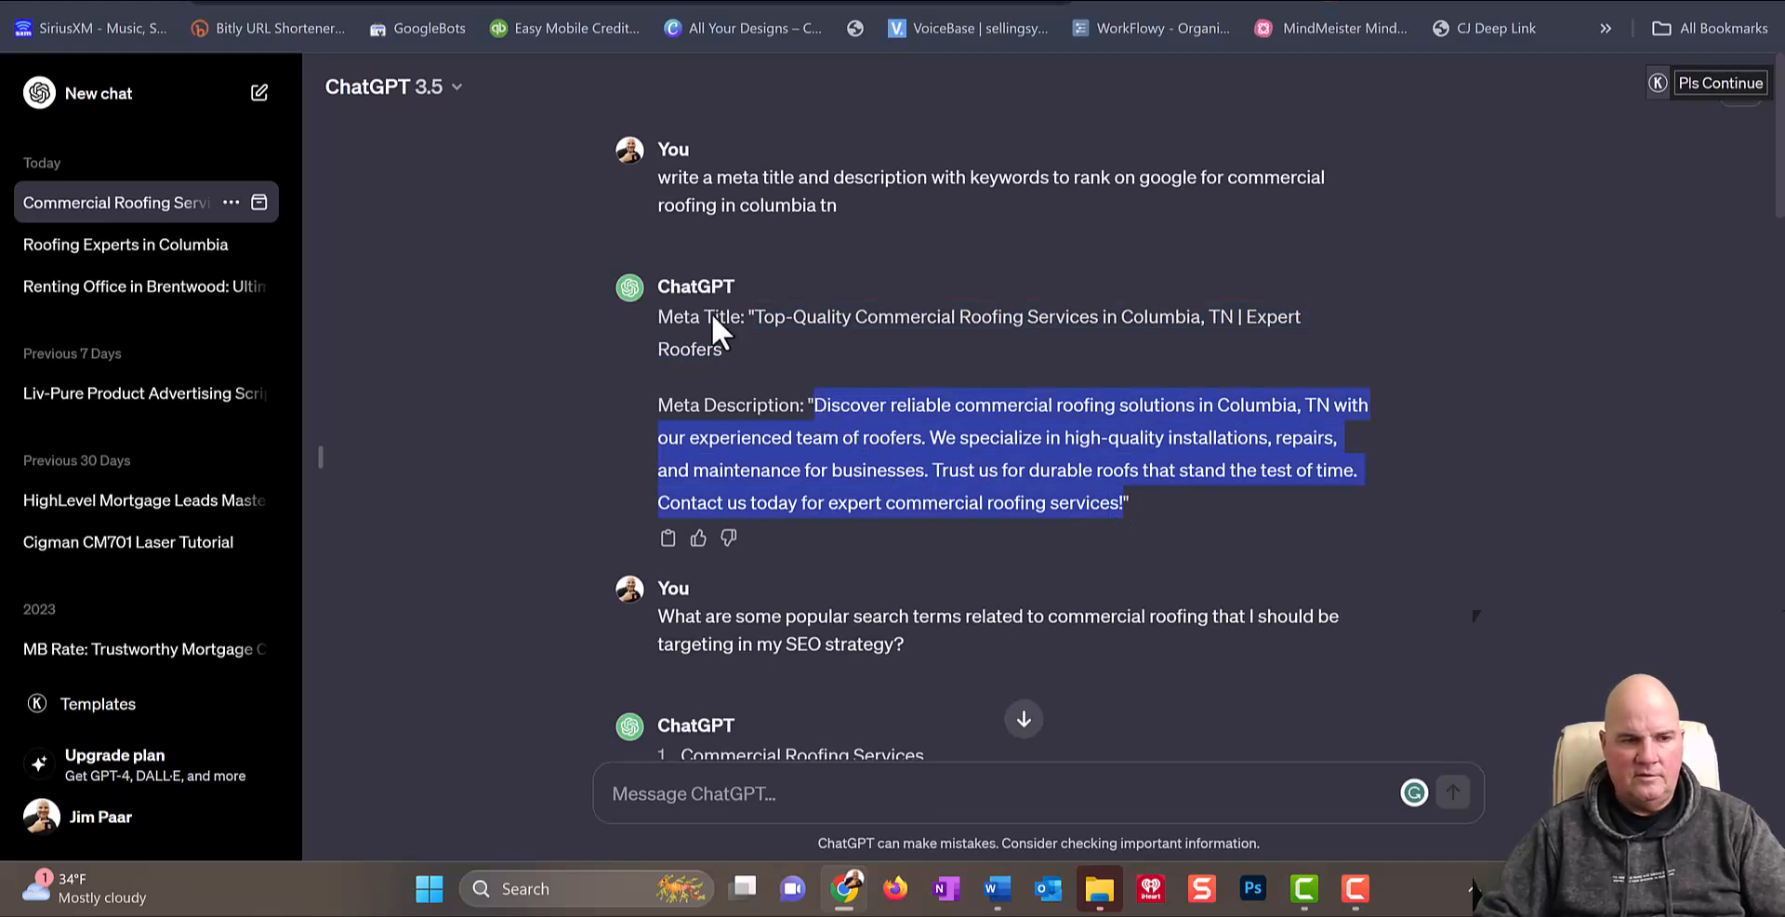
pyautogui.click(279, 2)
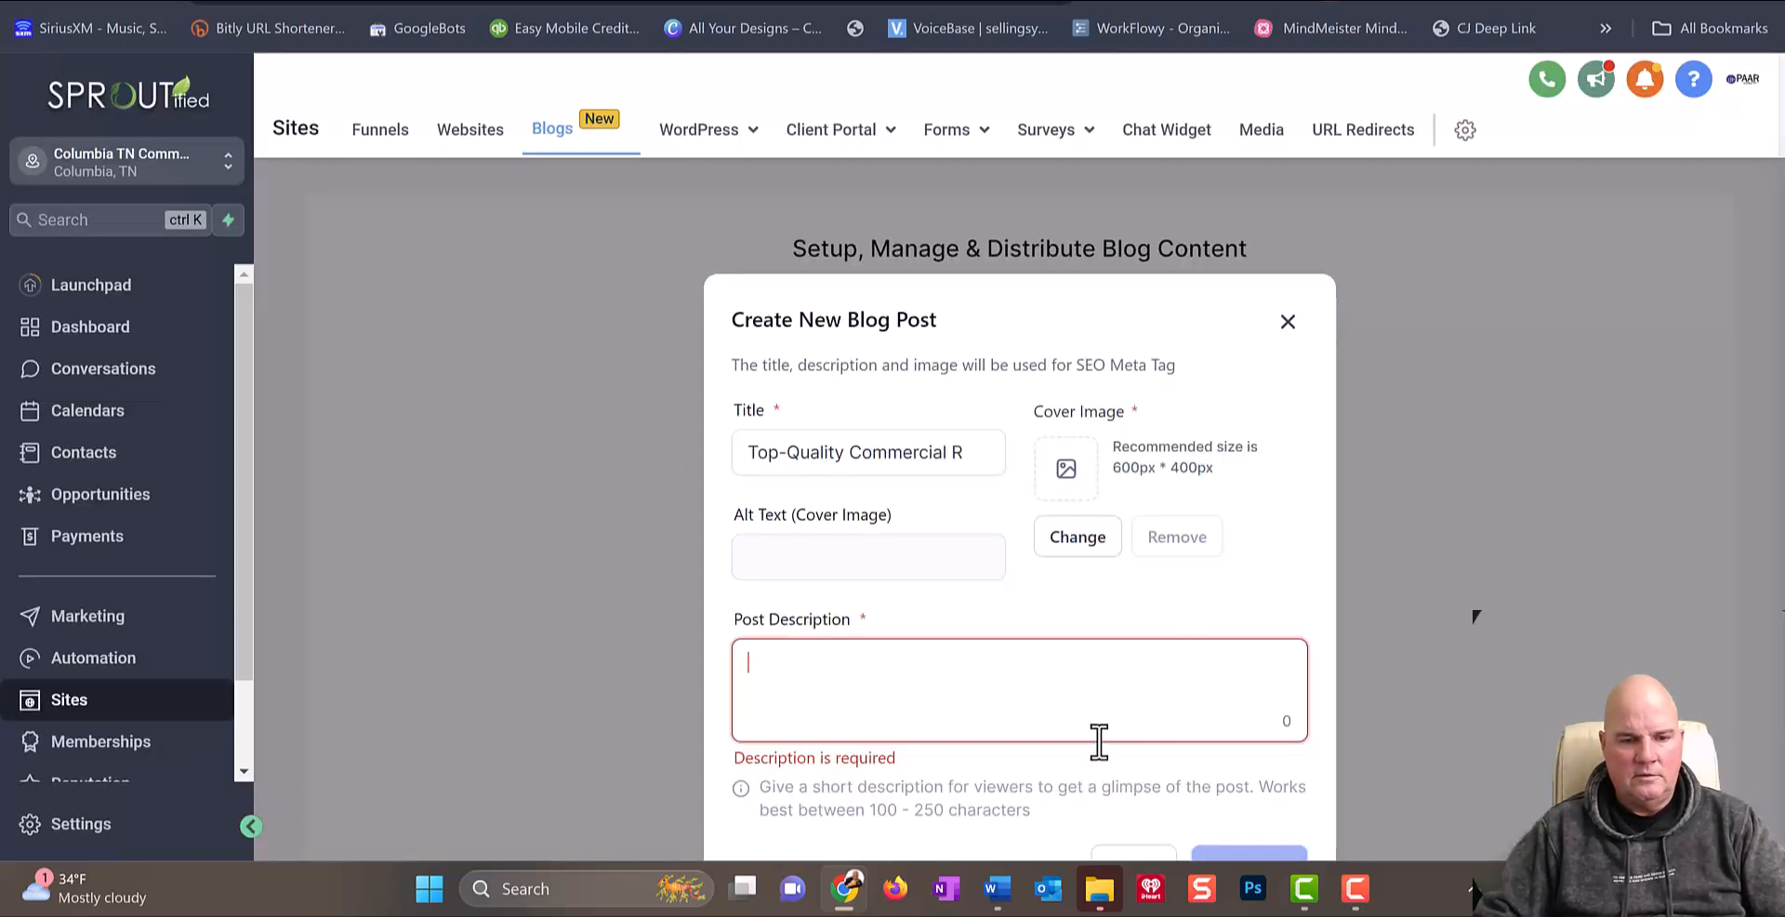
pyautogui.hotkey('ctrl', 'v')
pyautogui.scroll(-1, 1035, 719)
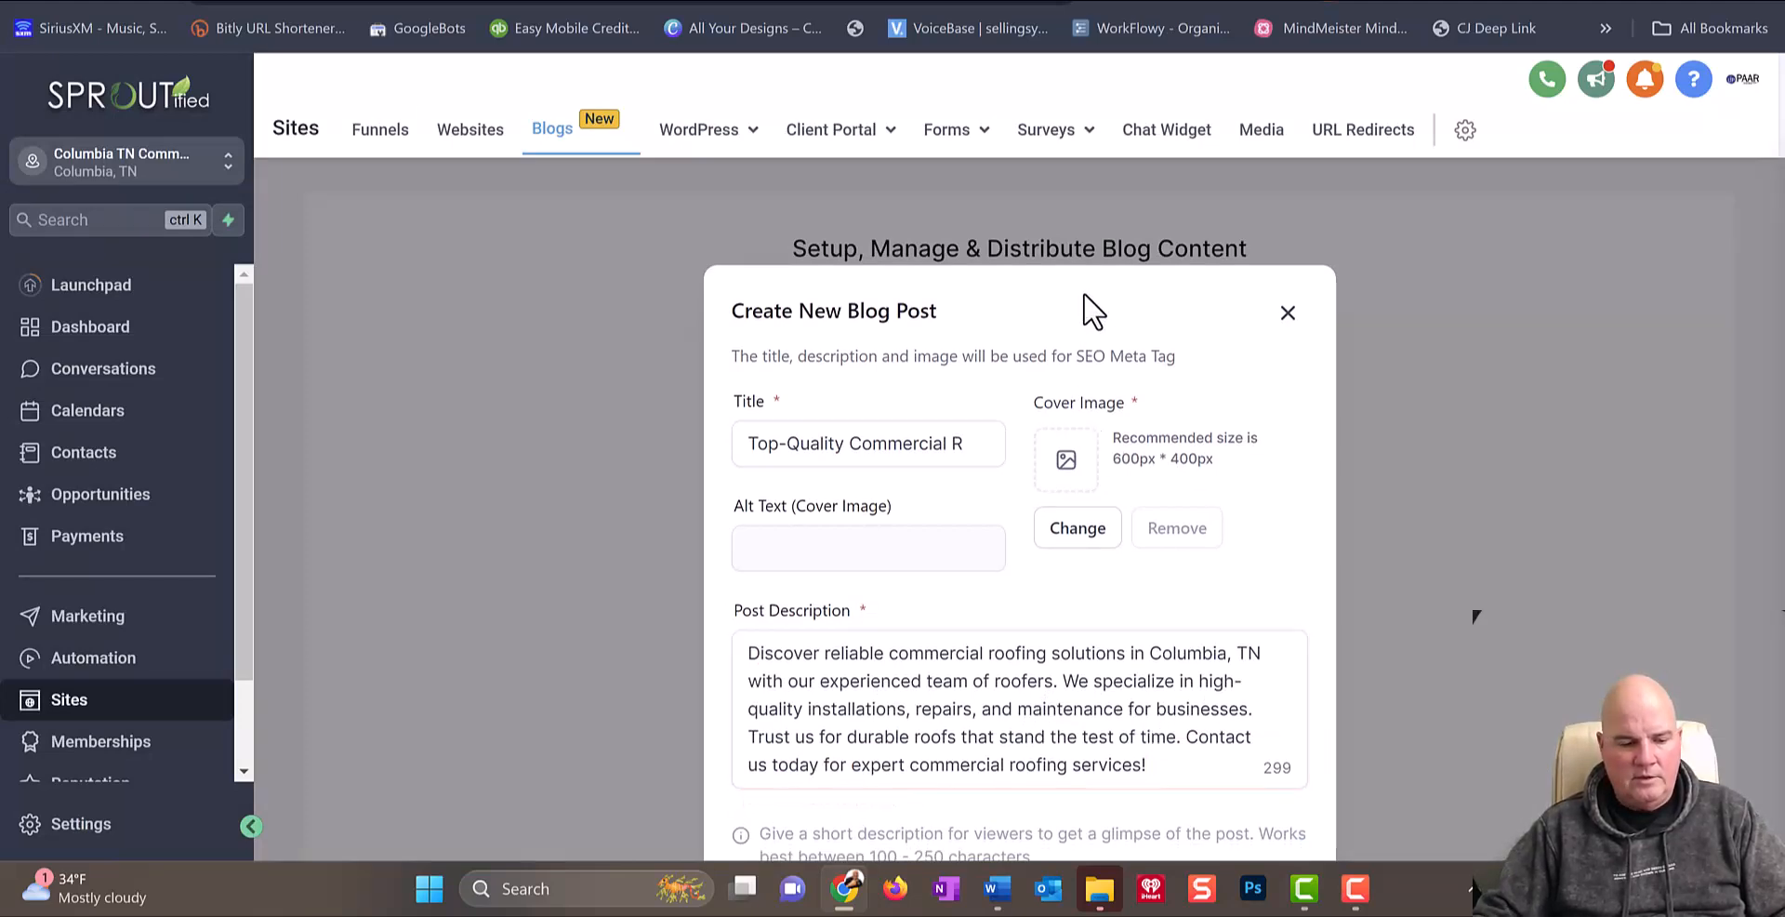
# Step: Delete the closing sentence "Contact us today for expert commercial roofing services!" from the blog post's description
pyautogui.hotkey('ctrl', '-')
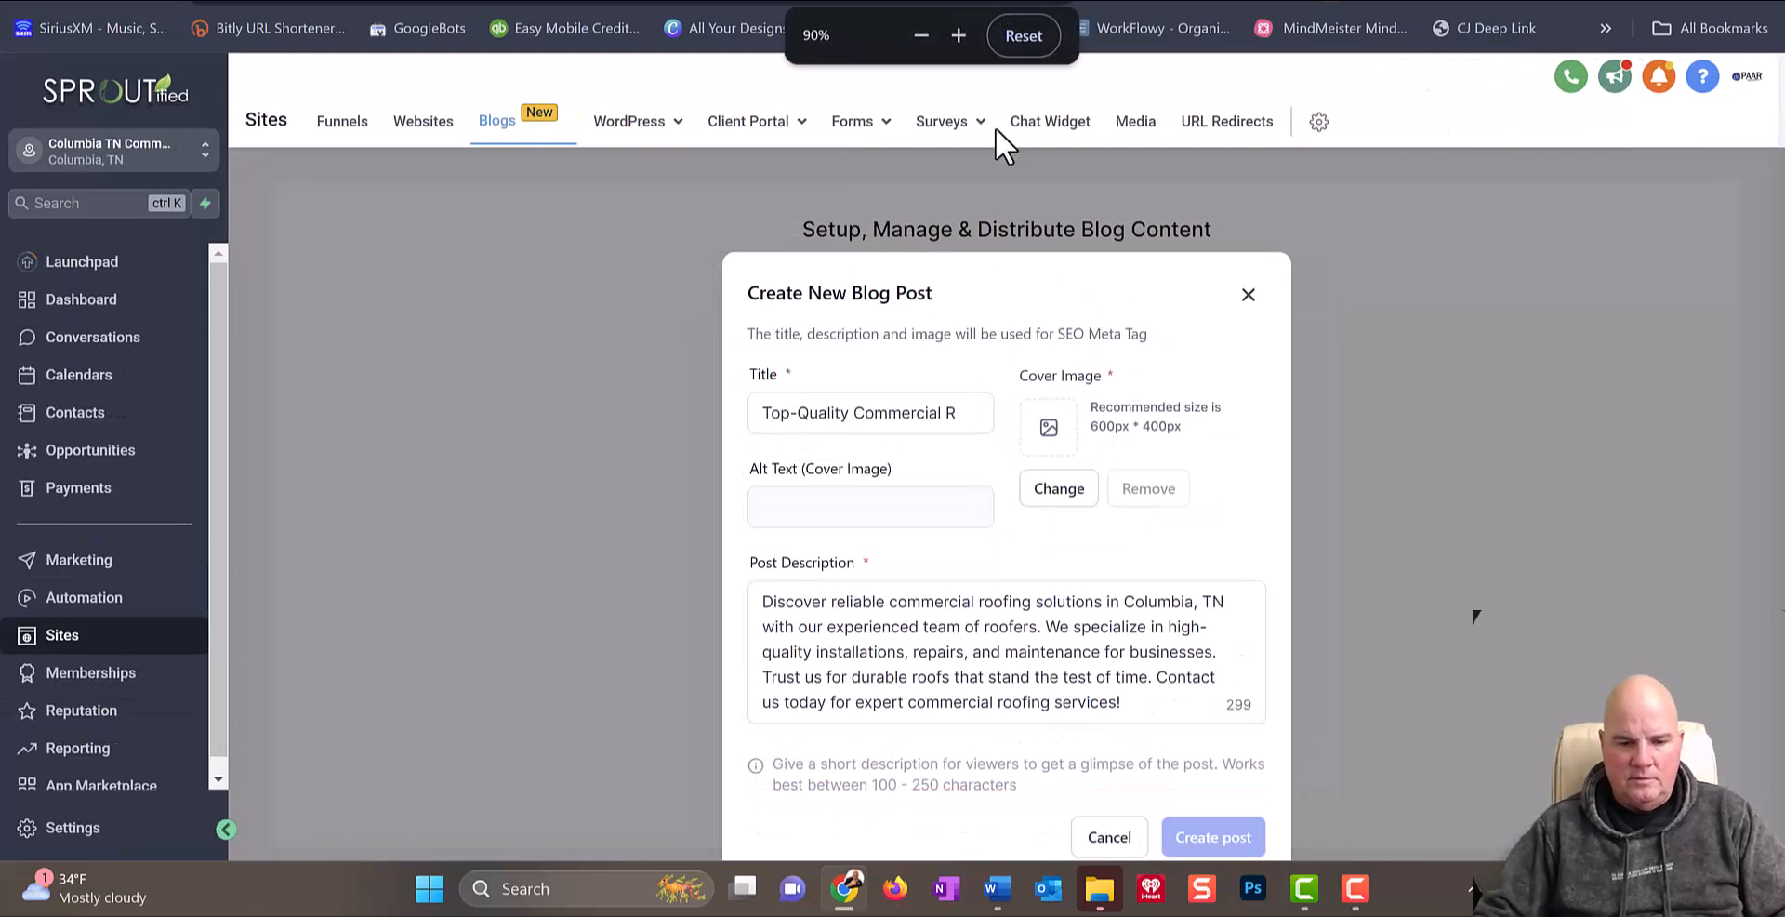
pyautogui.click(1146, 715)
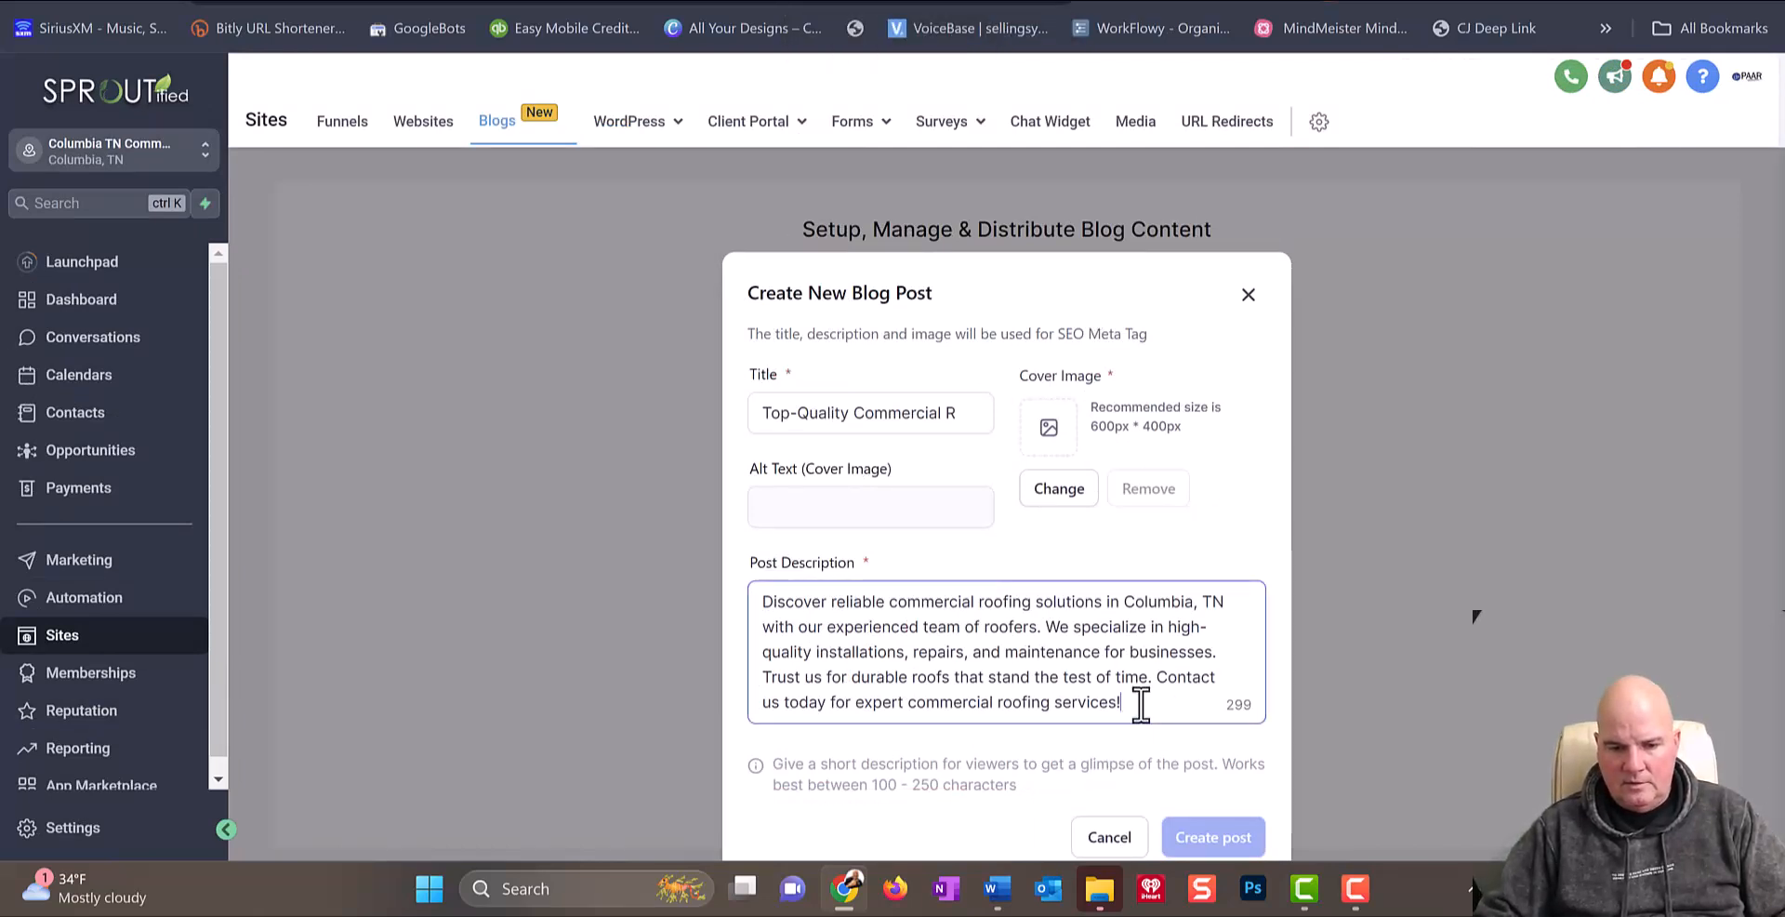
pyautogui.moveTo(1141, 704); pyautogui.dragTo(1156, 681)
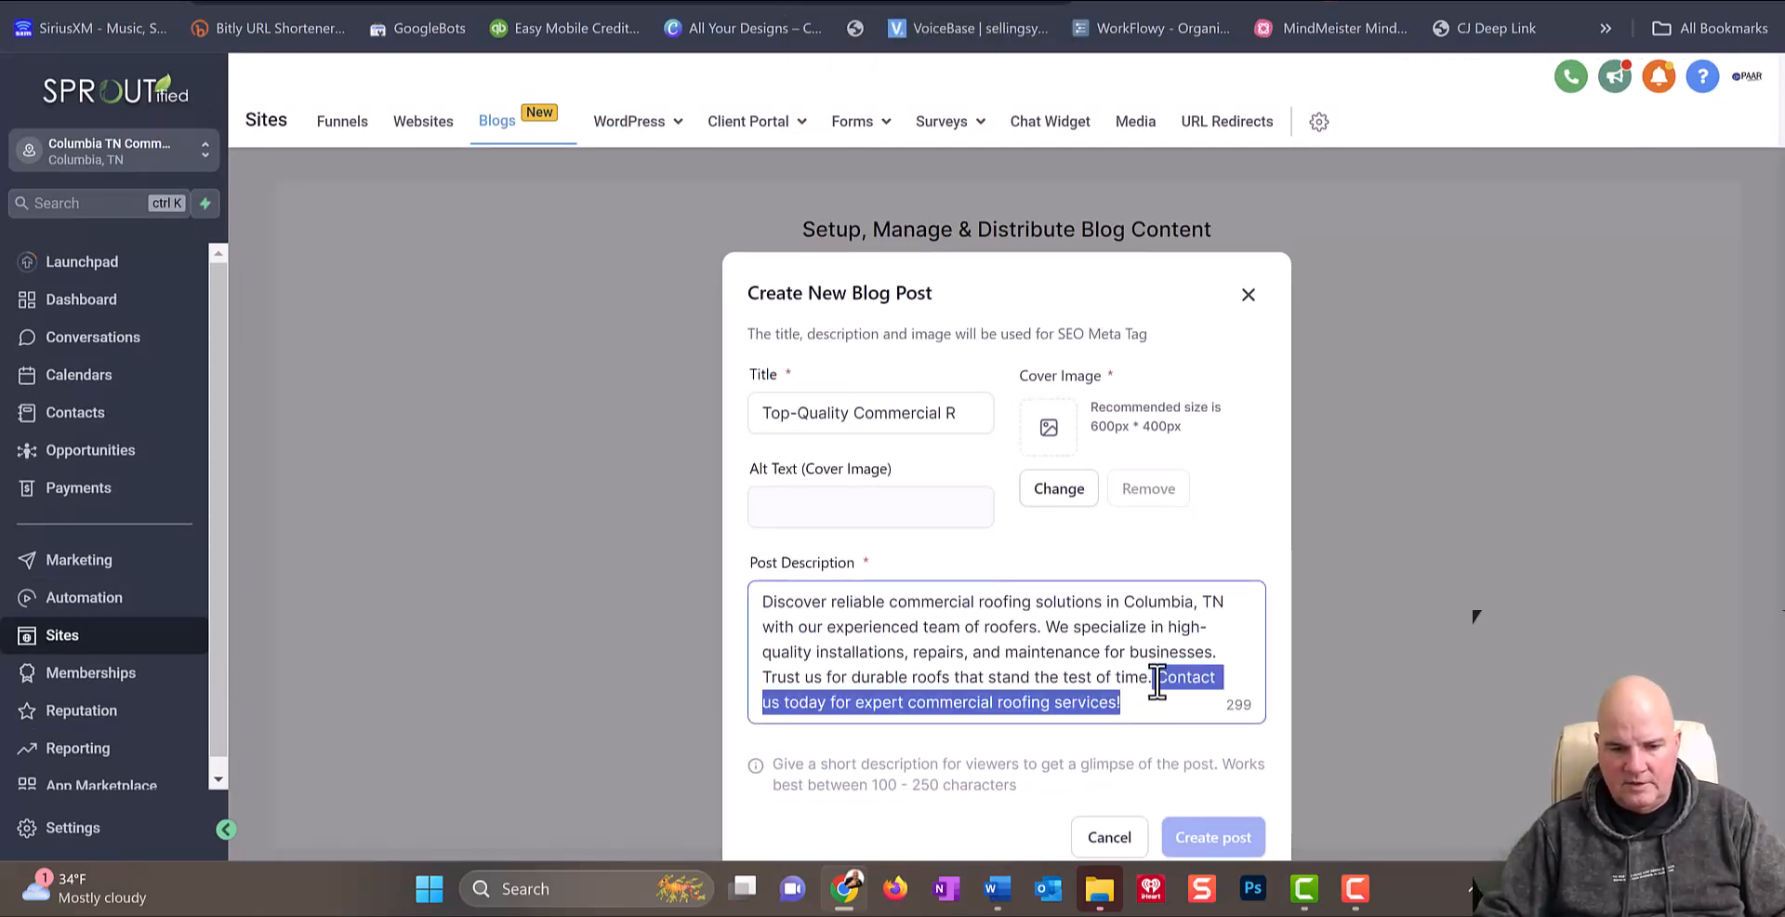
pyautogui.press('BackSpace')
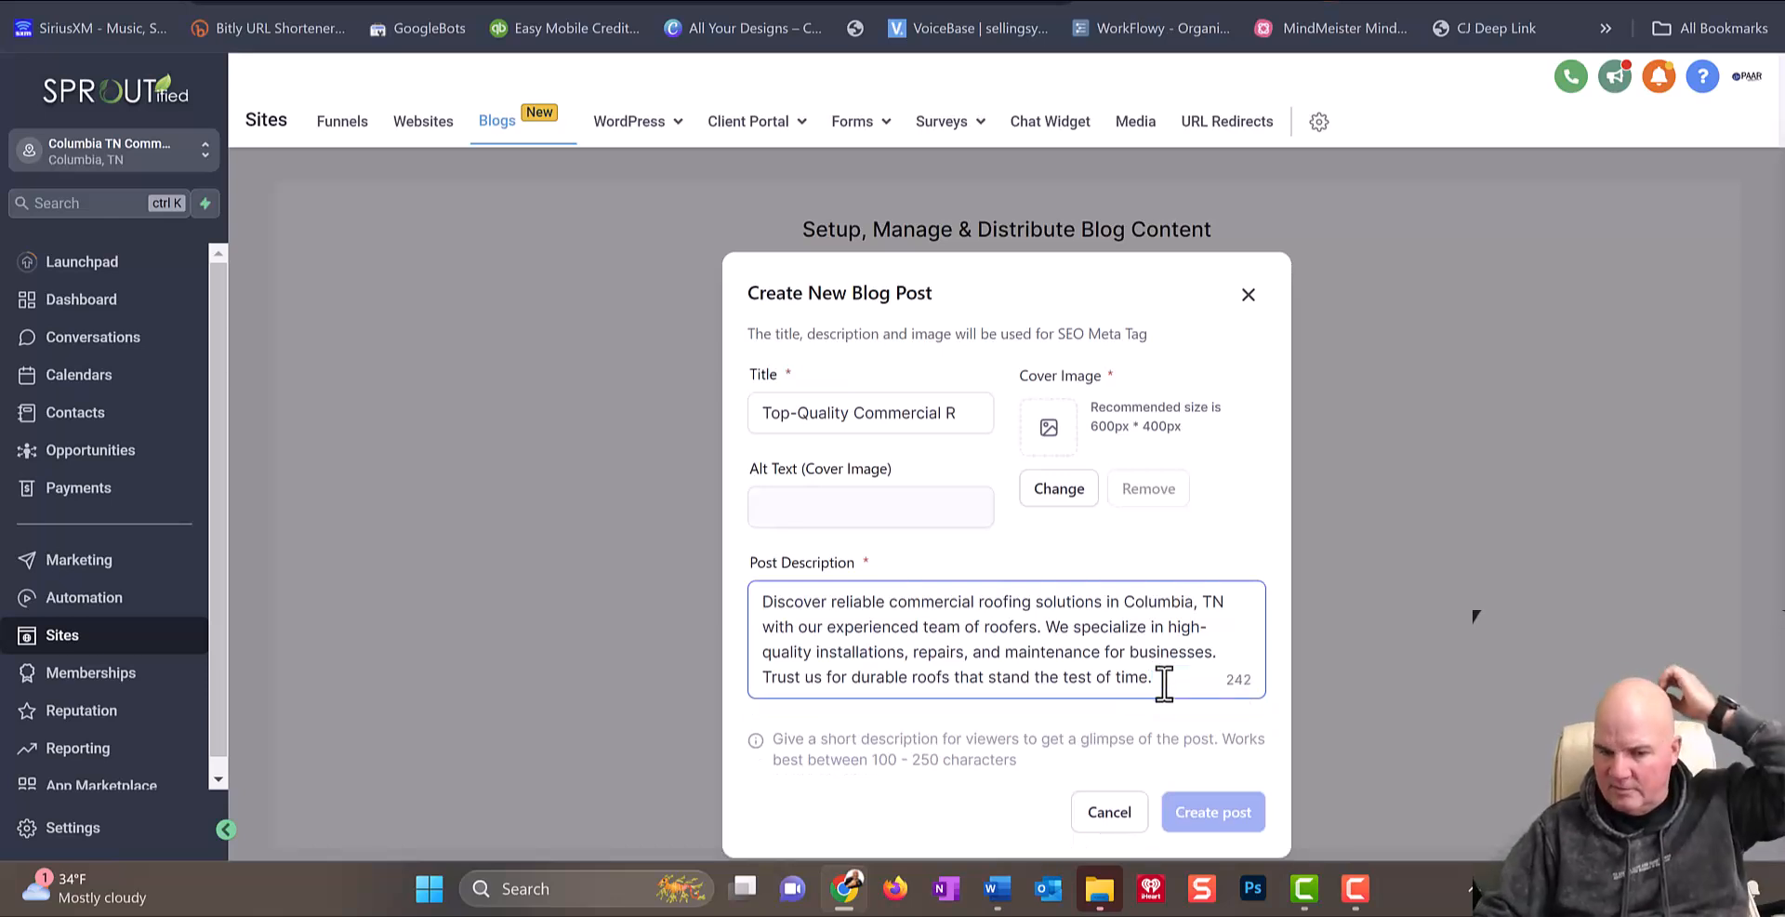
# Step: Choose the commercial roofing photo from the media library as the blog post's cover image
pyautogui.click(819, 507)
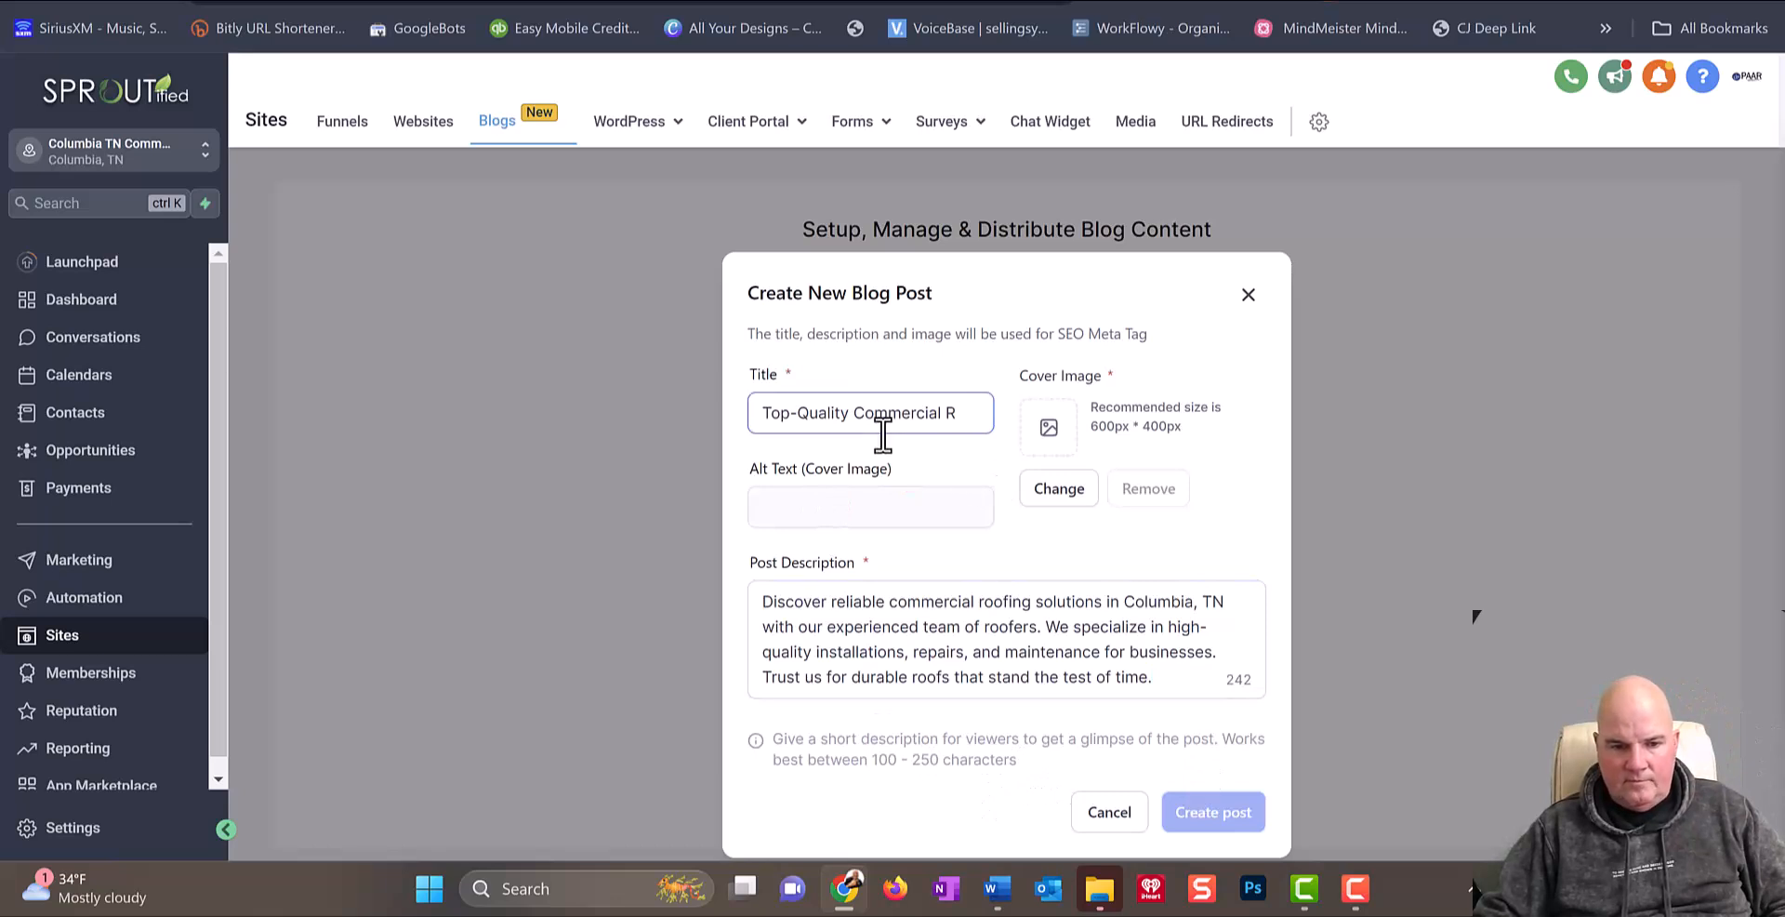
pyautogui.moveTo(865, 420); pyautogui.dragTo(971, 430)
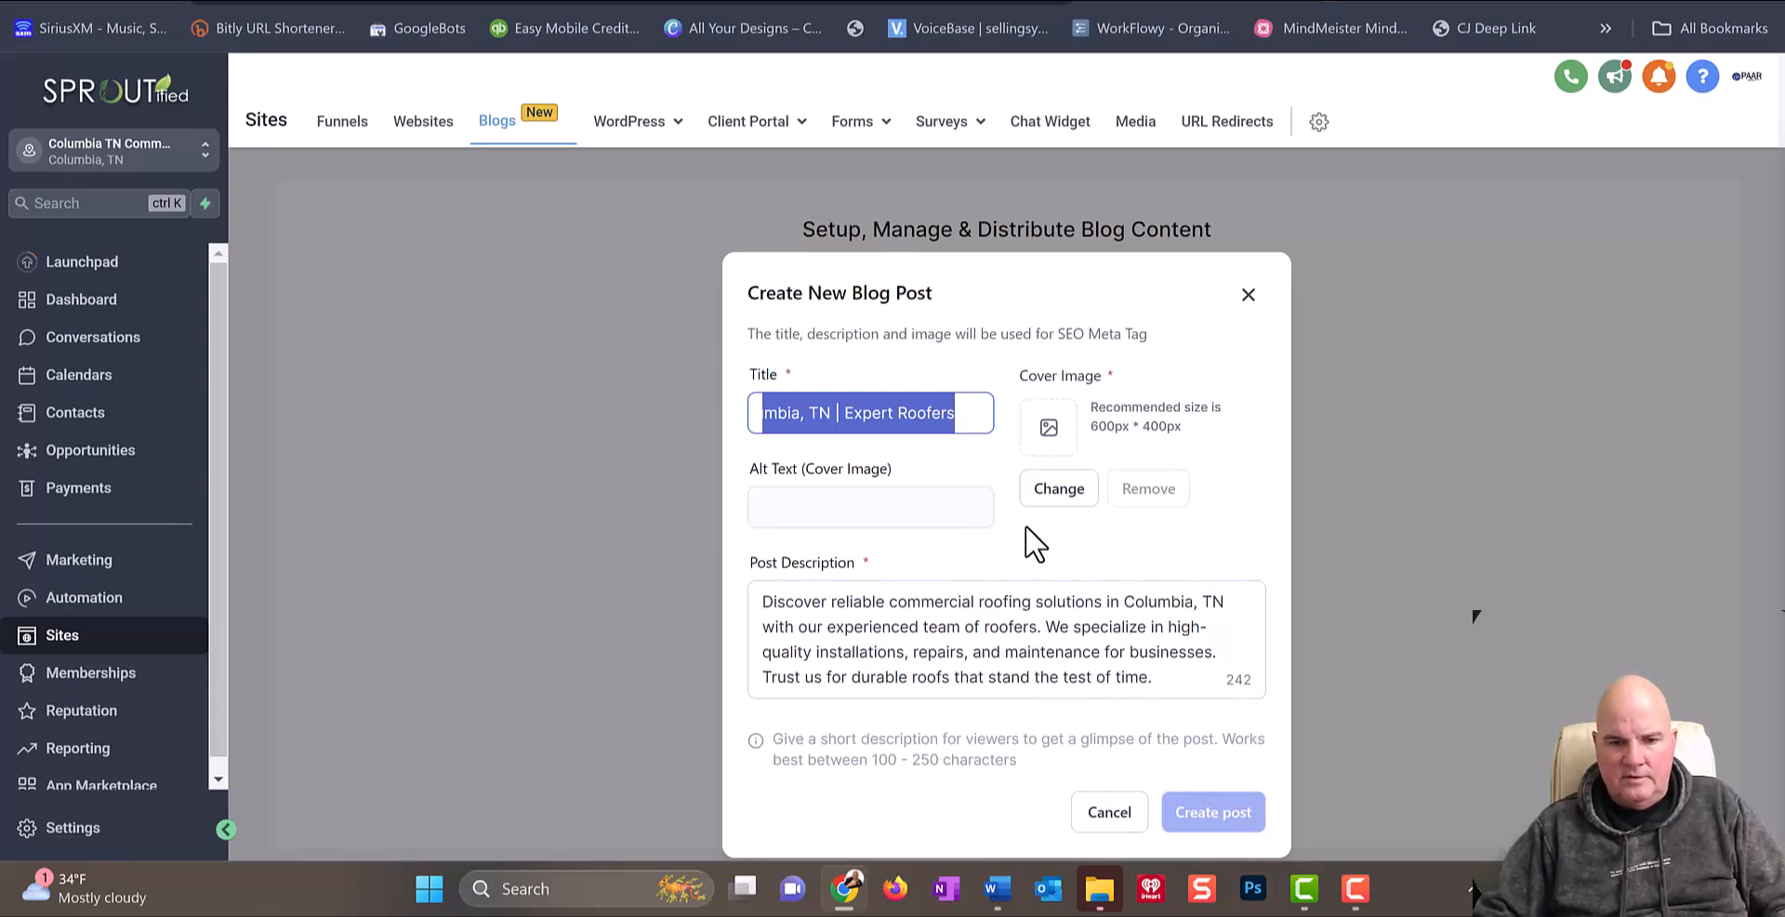
pyautogui.click(1060, 490)
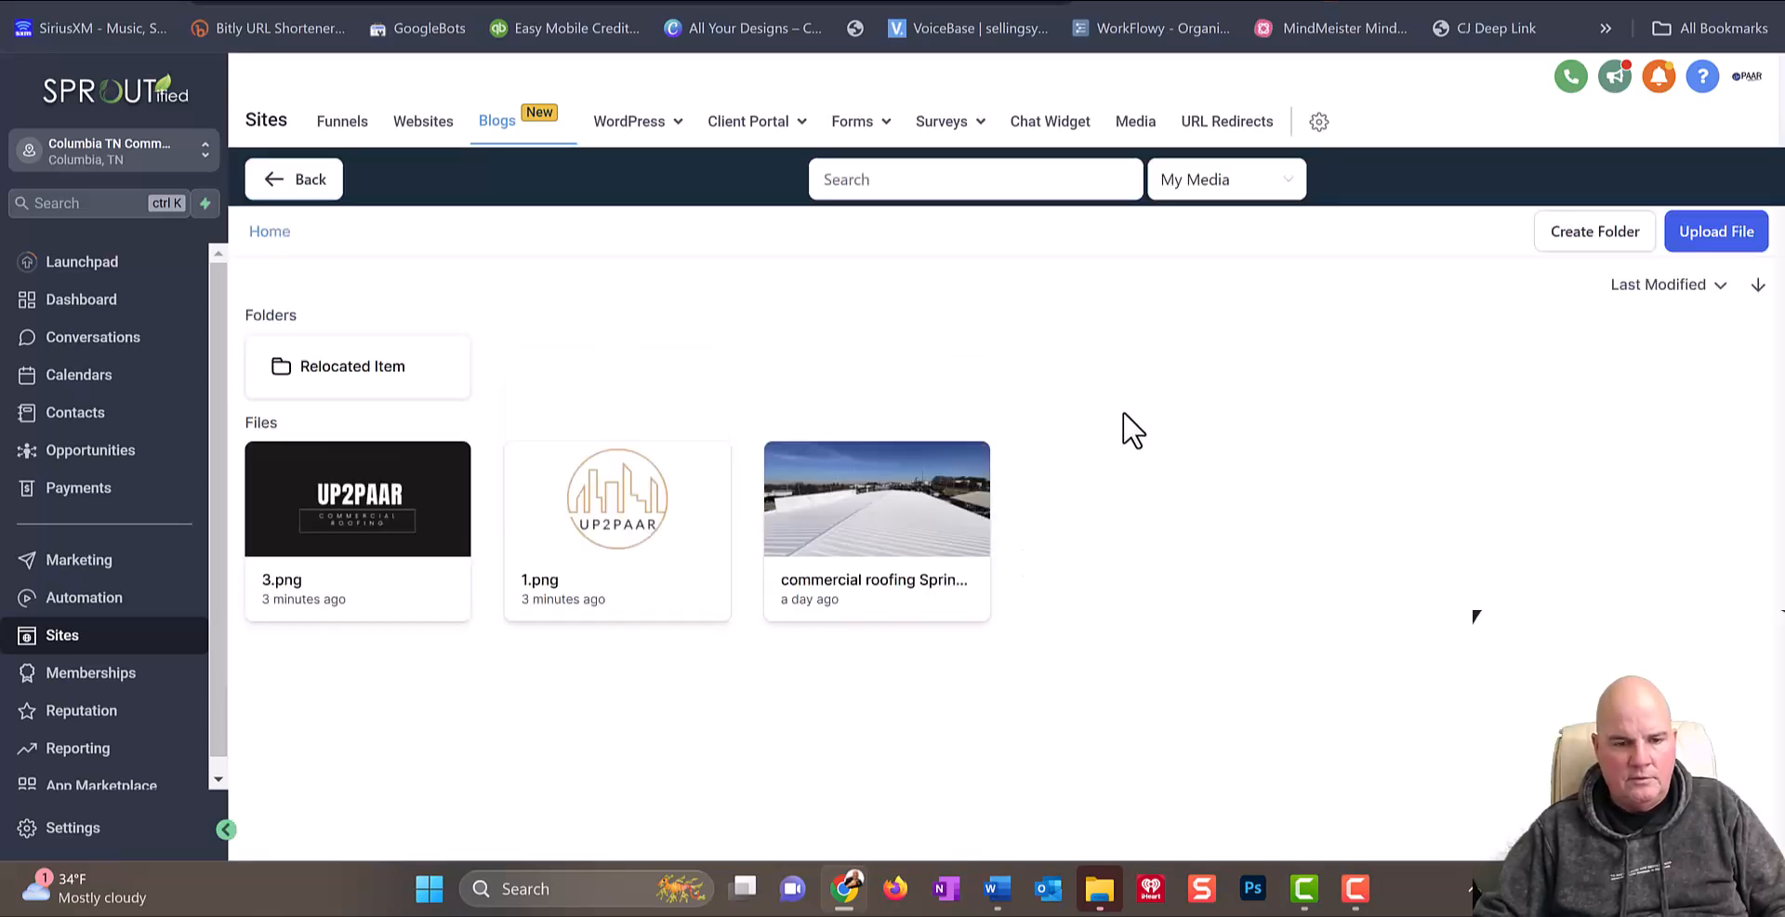
pyautogui.click(958, 546)
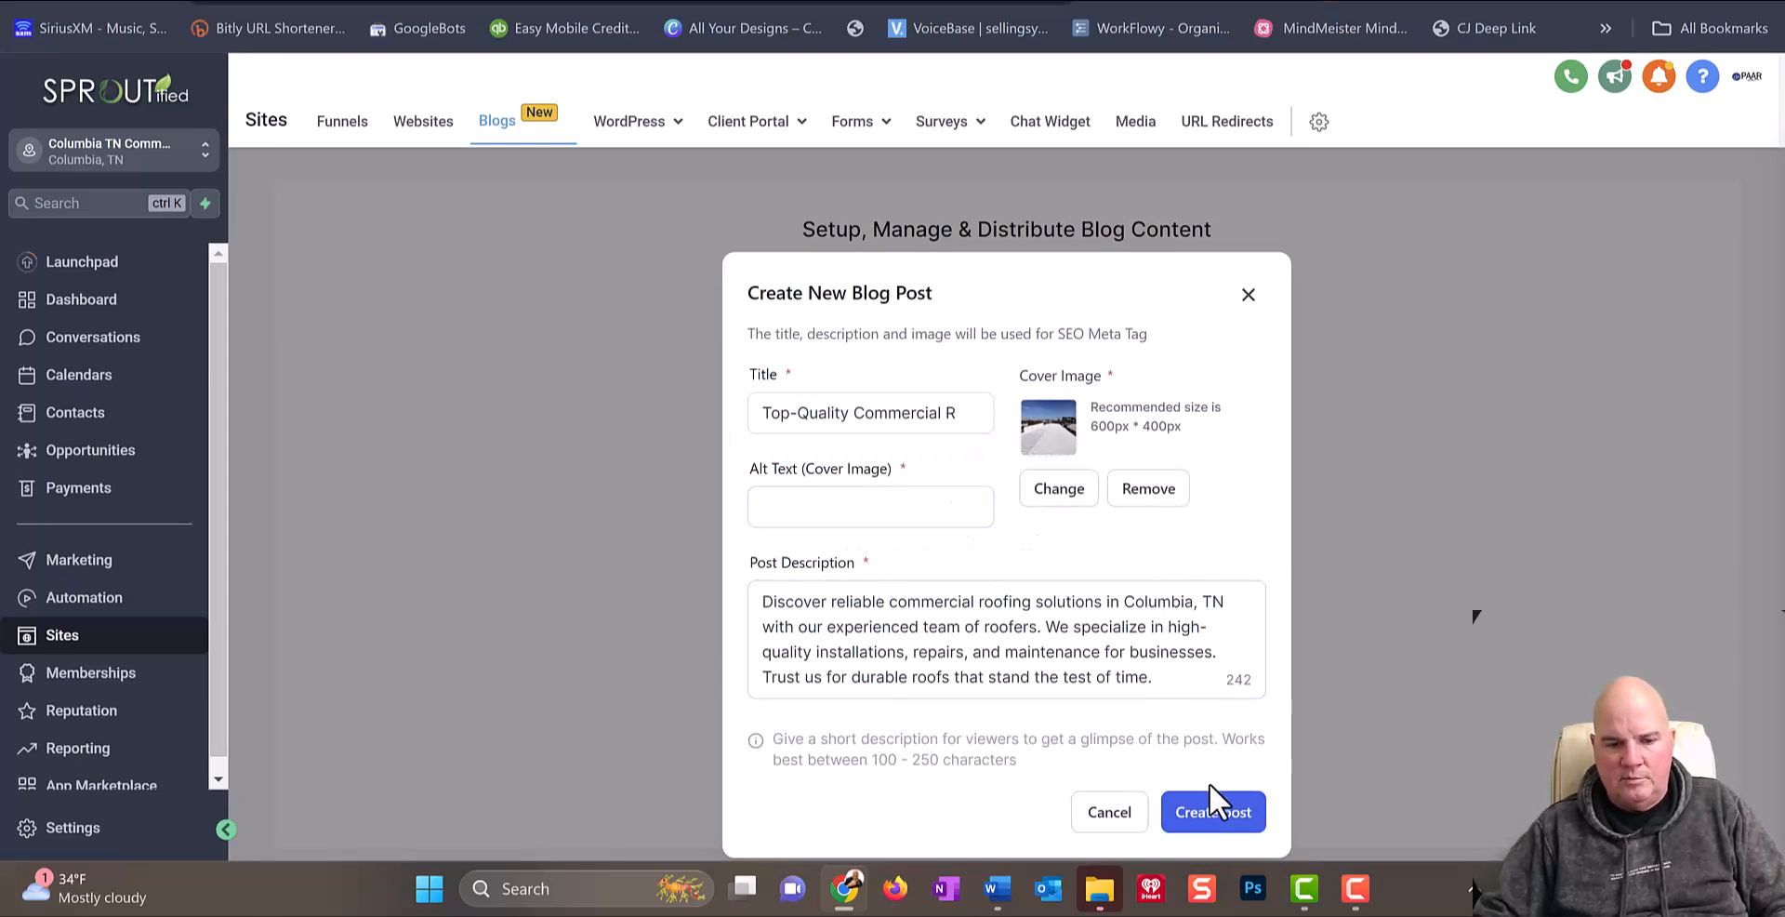
# Step: Enter "Top-Quality Commercial Roofing Contractors in Columbia TN" as the cover image's alt text and create the post
pyautogui.click(1218, 818)
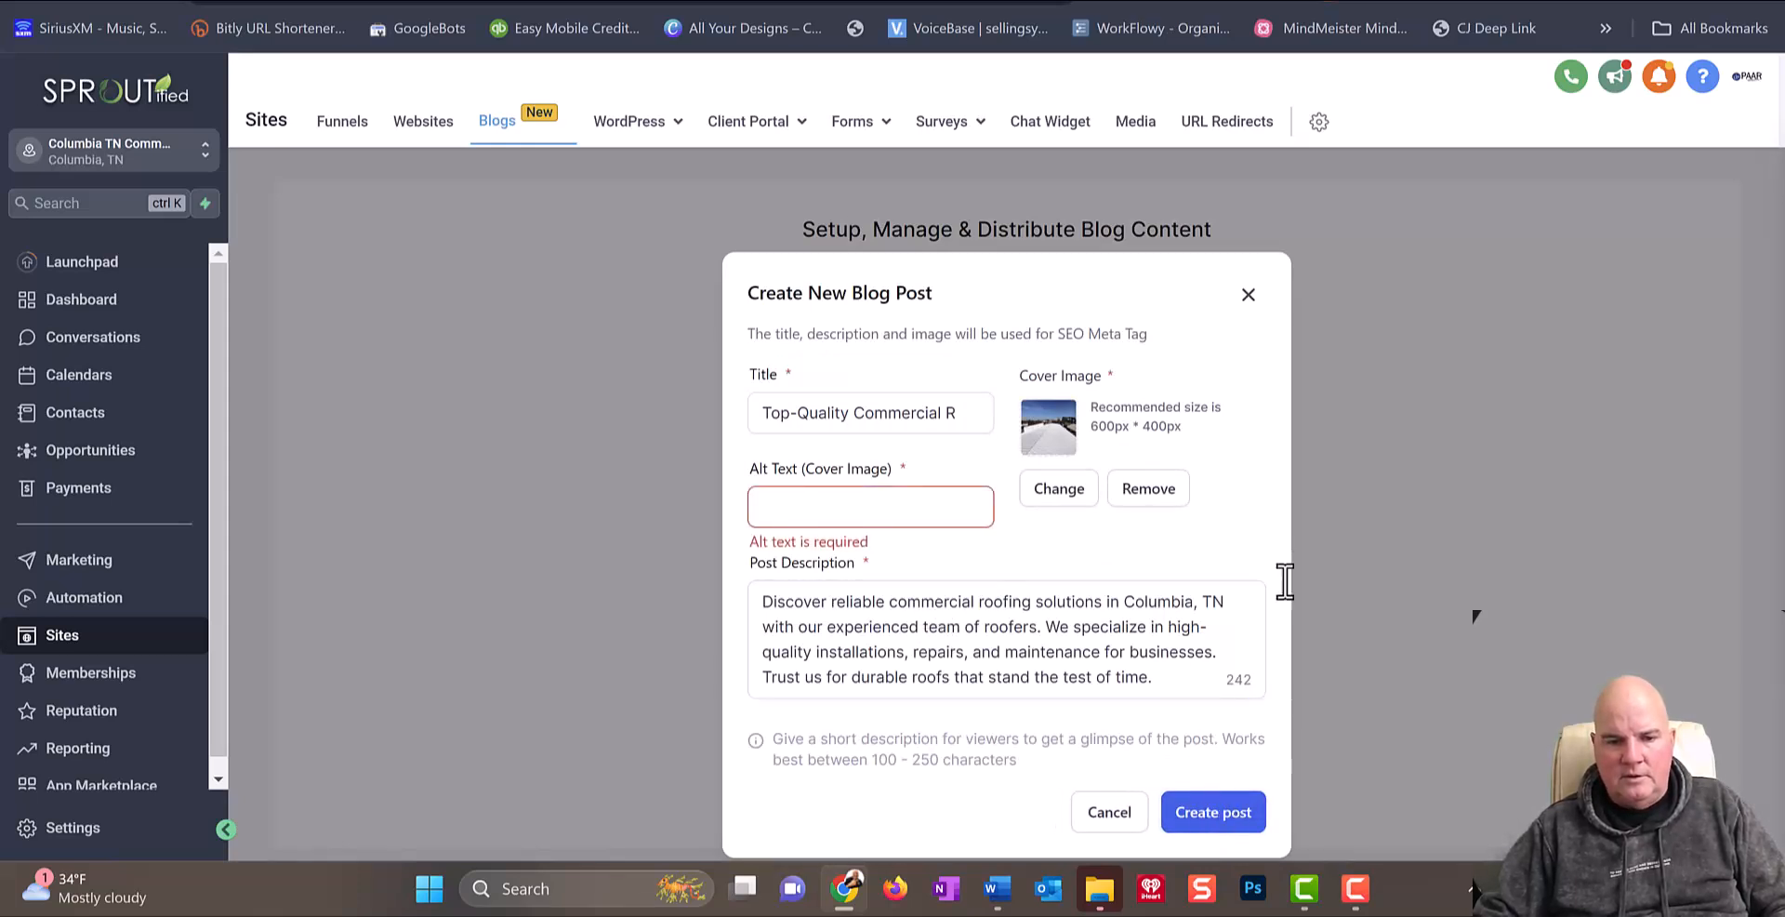
pyautogui.click(848, 509)
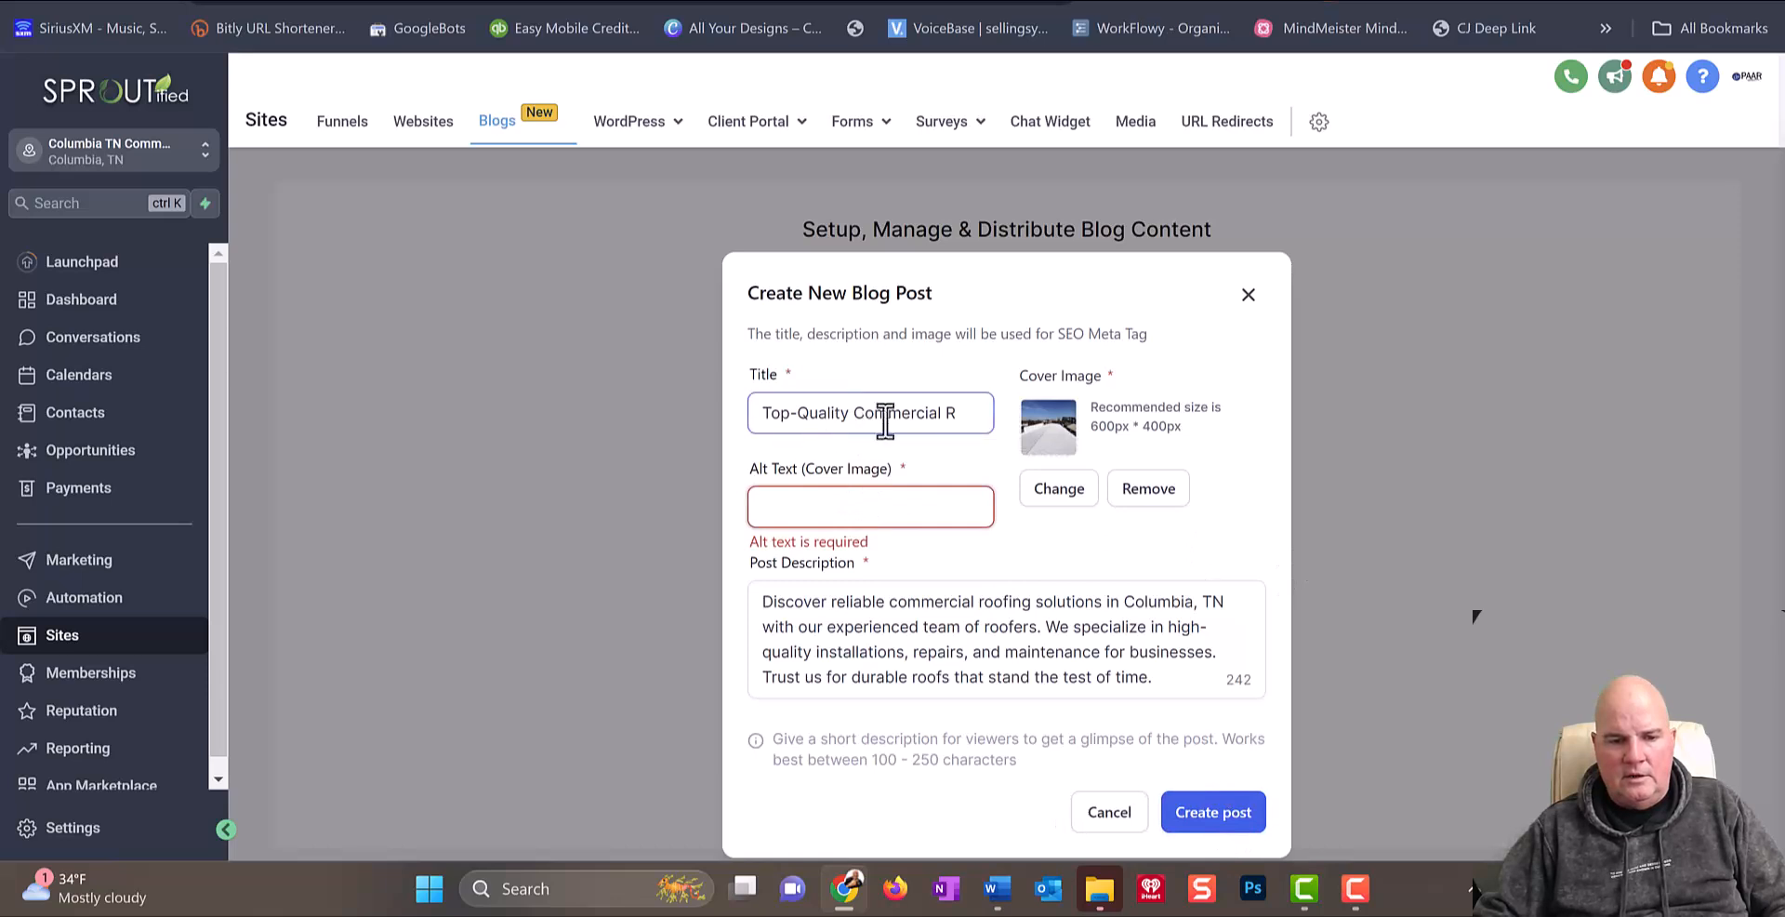
pyautogui.moveTo(854, 416)
pyautogui.mouseDown()
pyautogui.moveTo(971, 414)
pyautogui.moveTo(834, 413)
pyautogui.mouseUp()
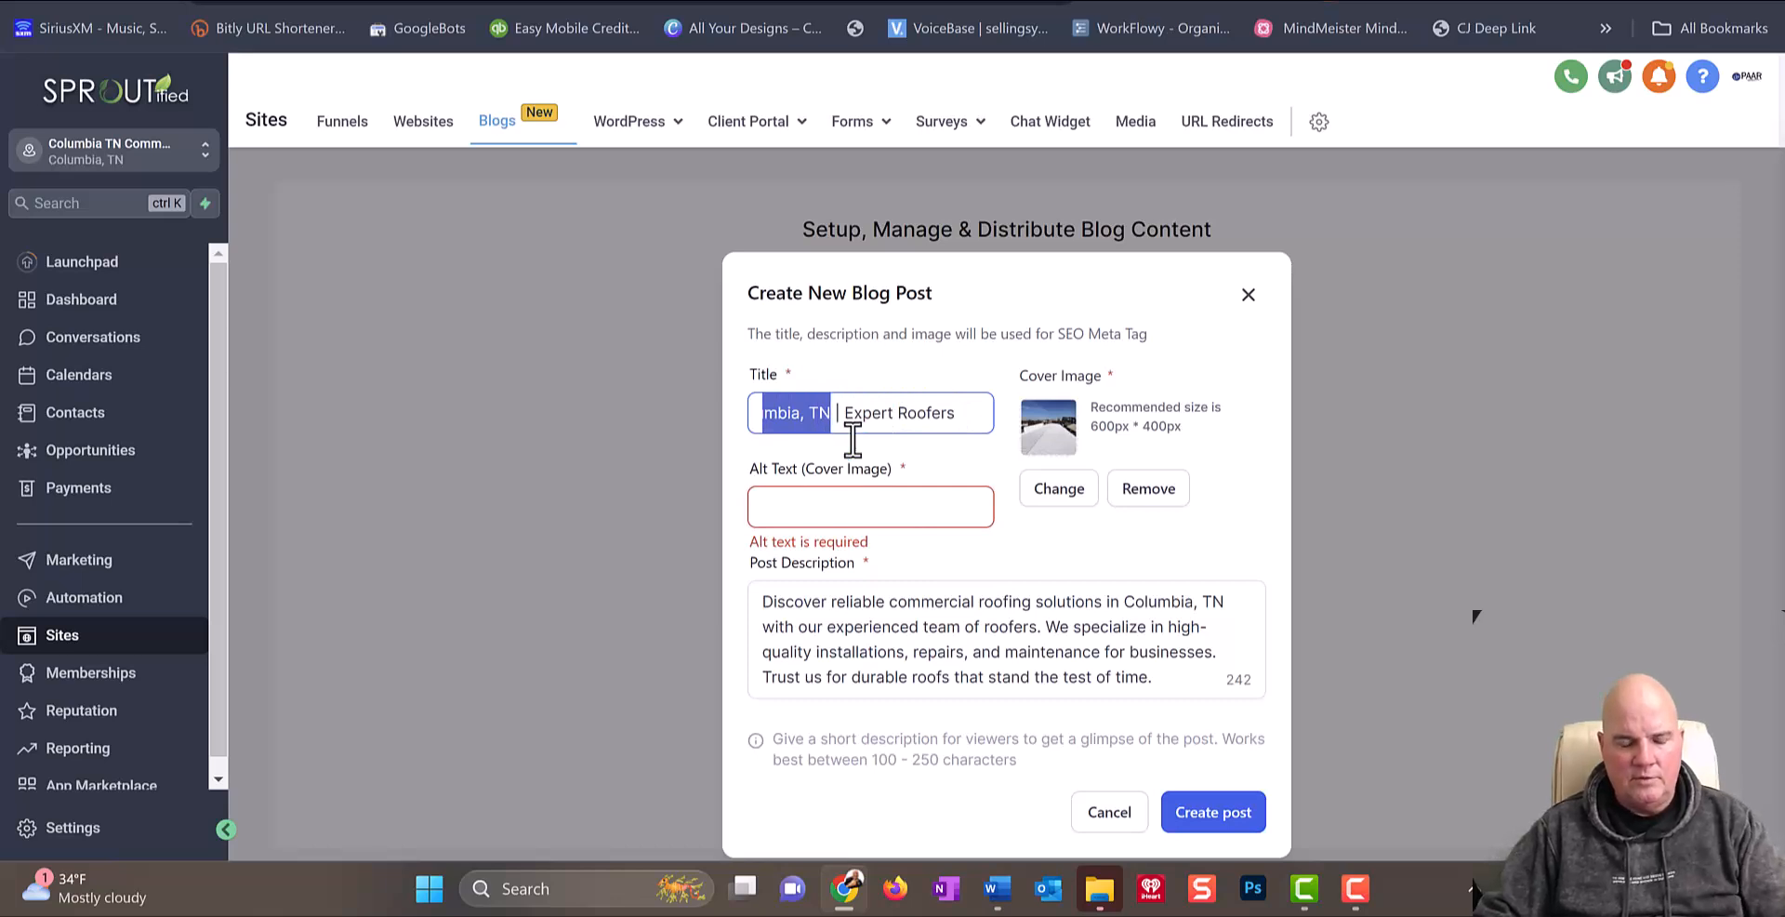
pyautogui.click(848, 509)
pyautogui.write('Top-Quality Commercial Roofing Contractors in Columbia, TN')
pyautogui.click(928, 506)
pyautogui.press('BackSpace')
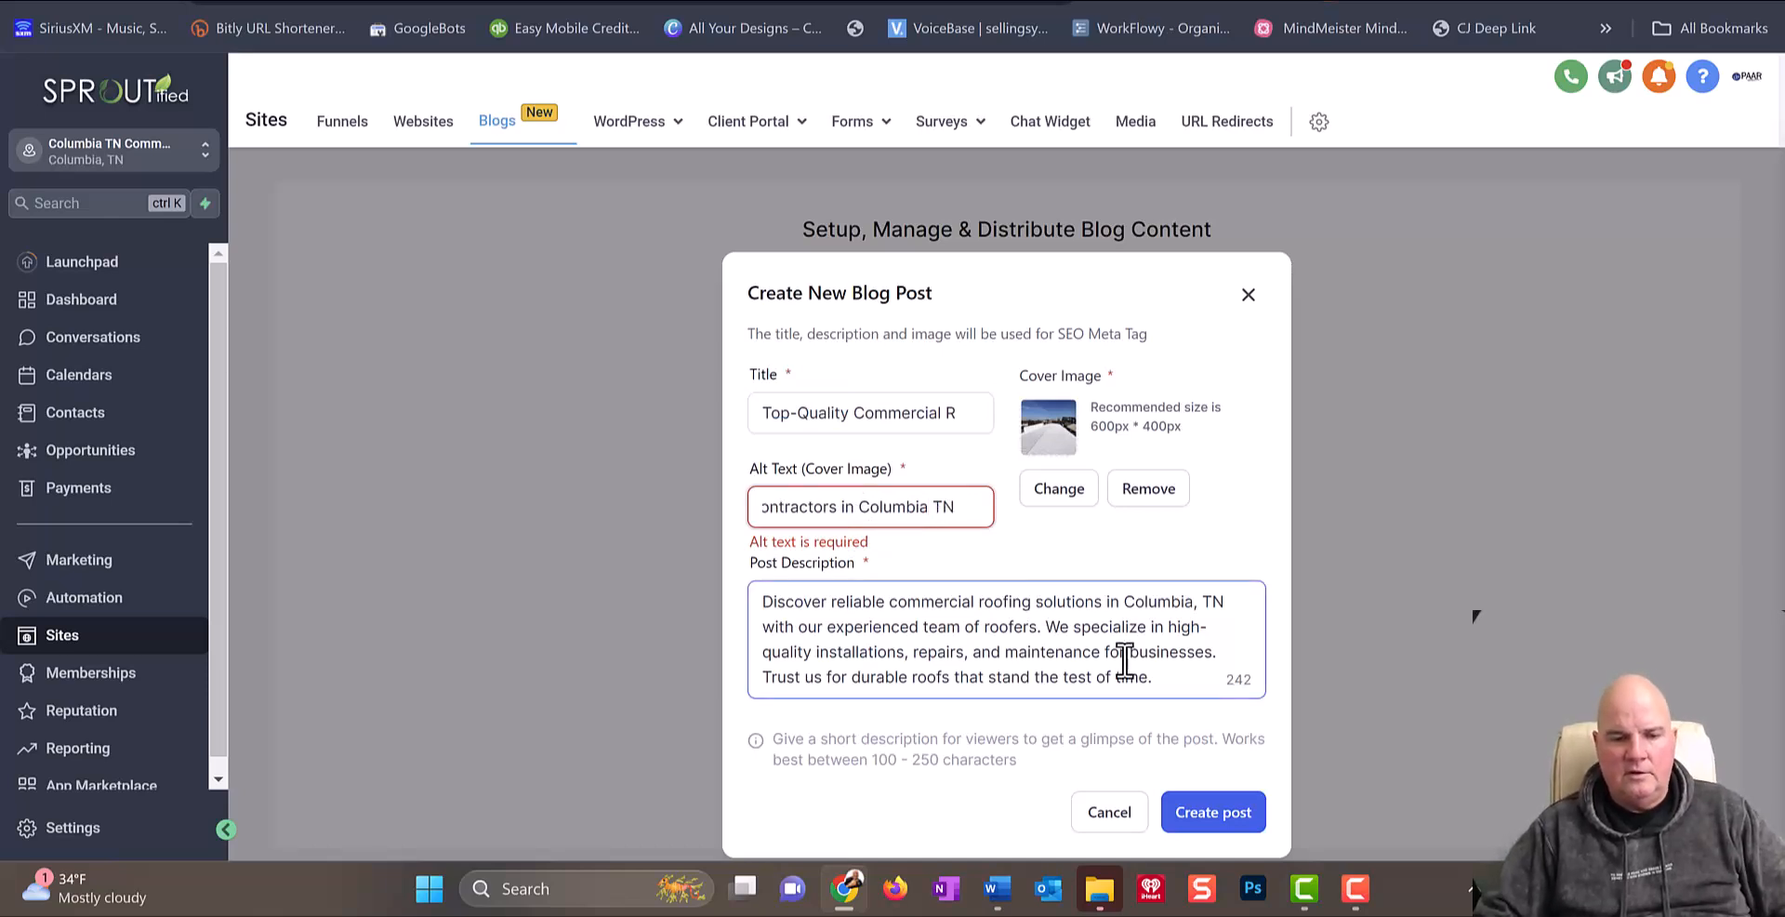
pyautogui.click(1221, 820)
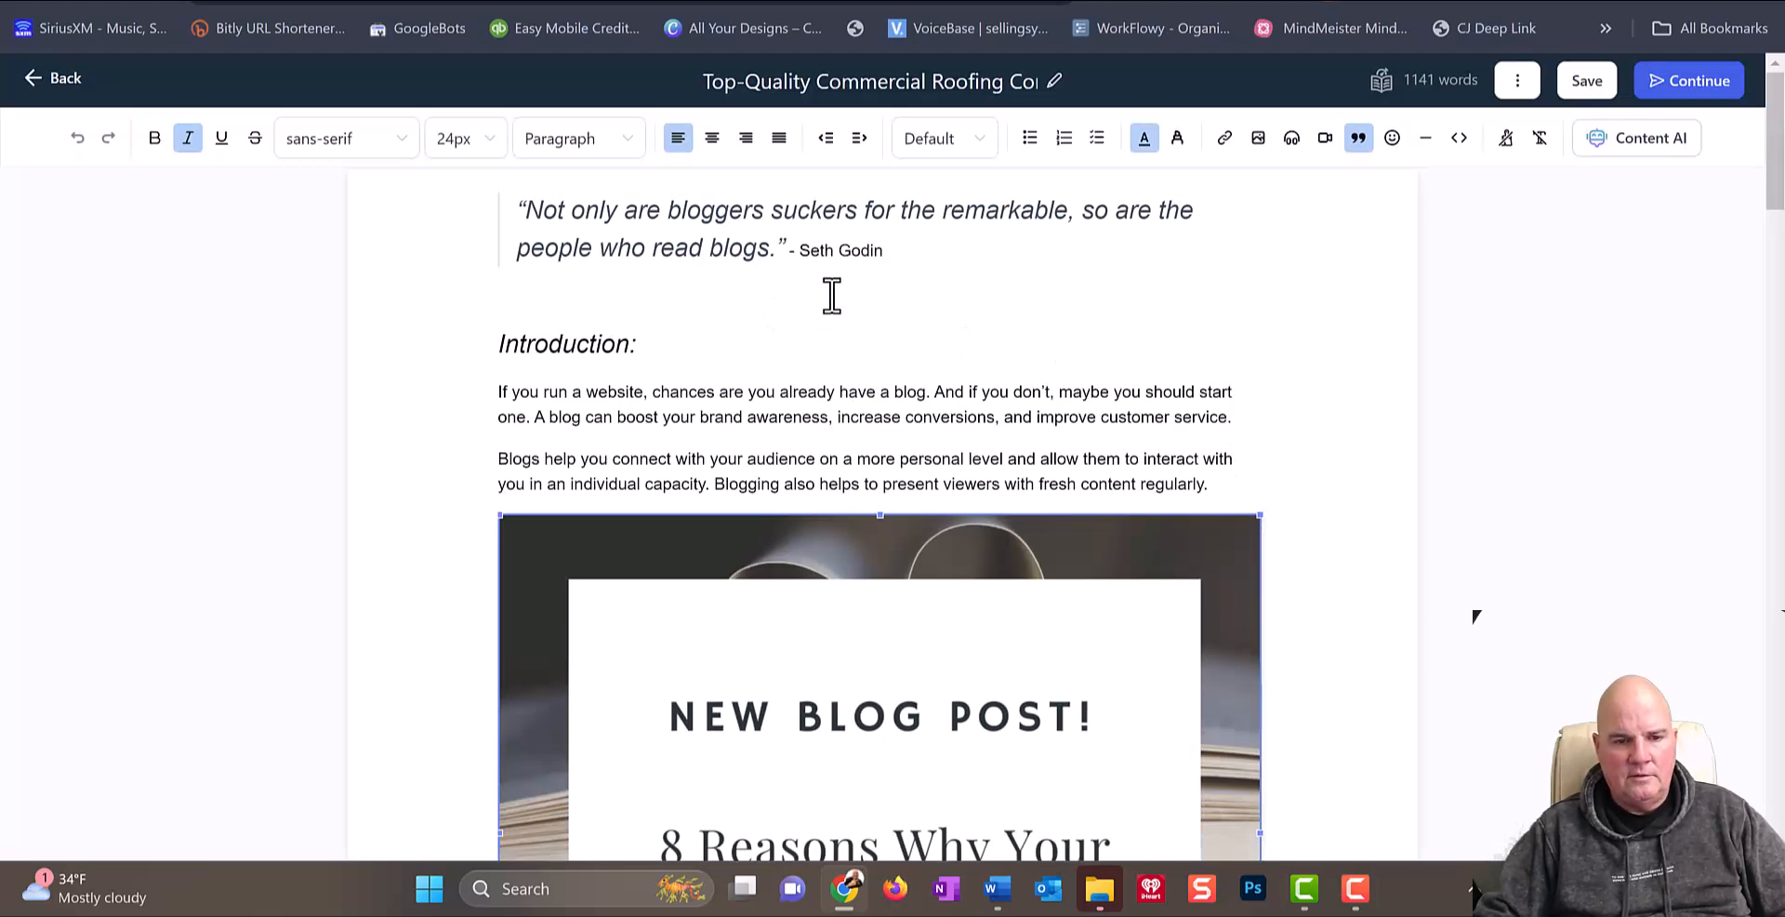
# Step: Look through the placeholder article in the new blog post, from the opening quote to the embedded blogging video
pyautogui.scroll(-13, 1327, 490)
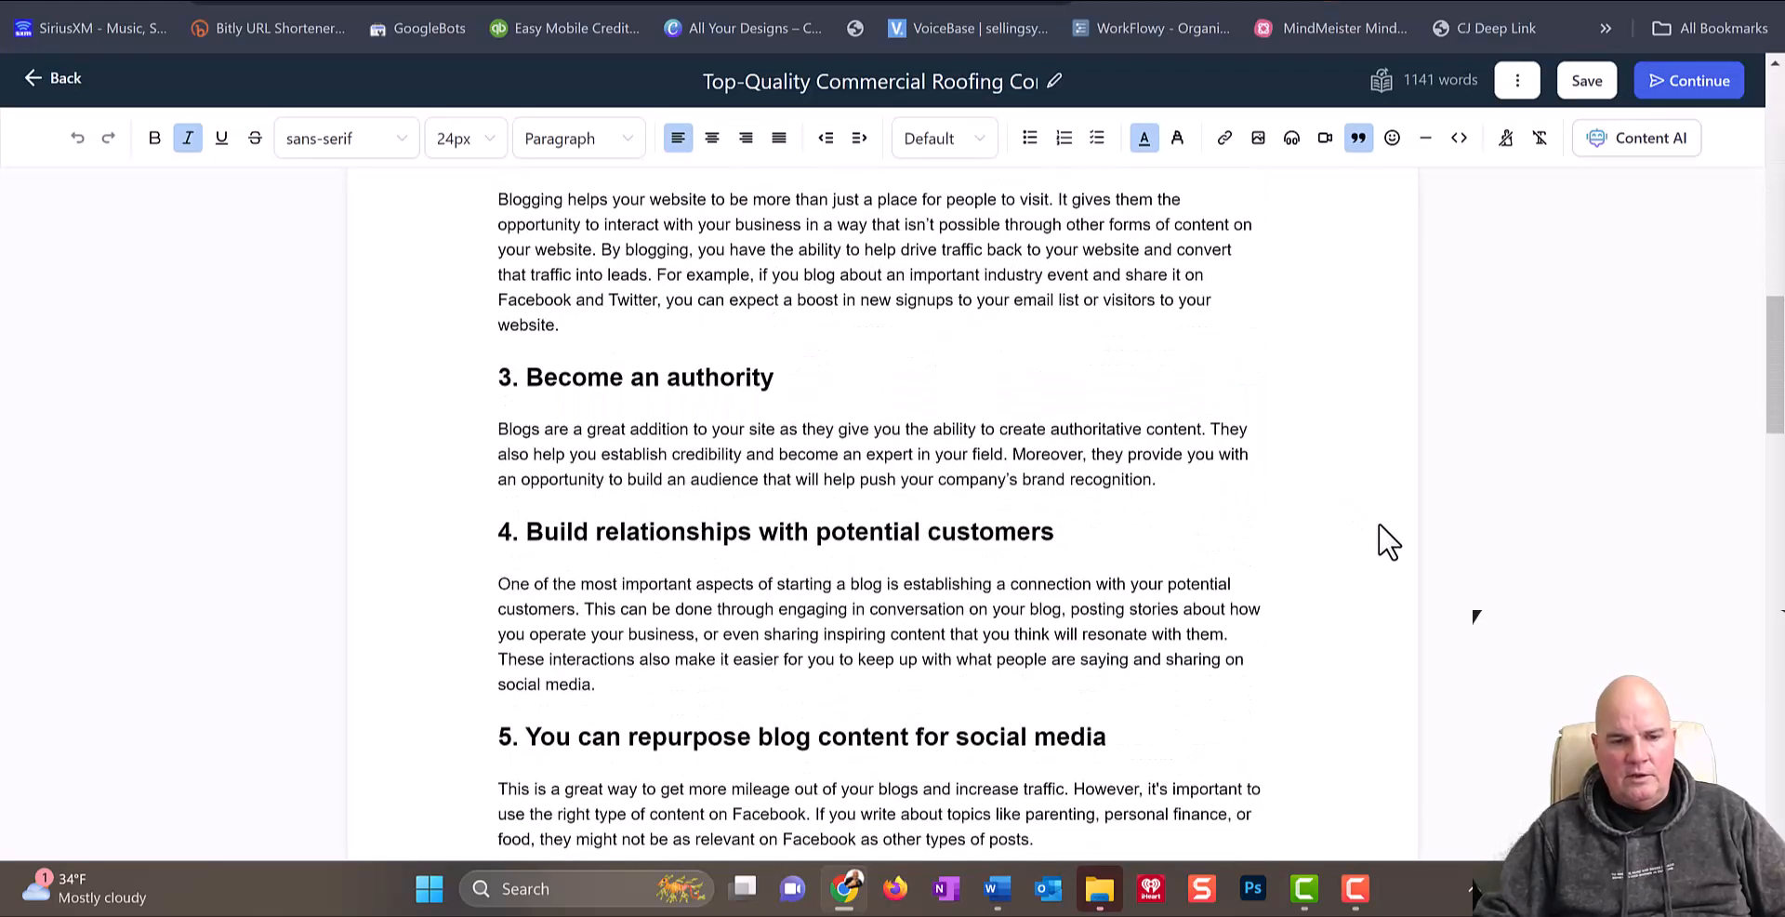
pyautogui.scroll(5, 1385, 539)
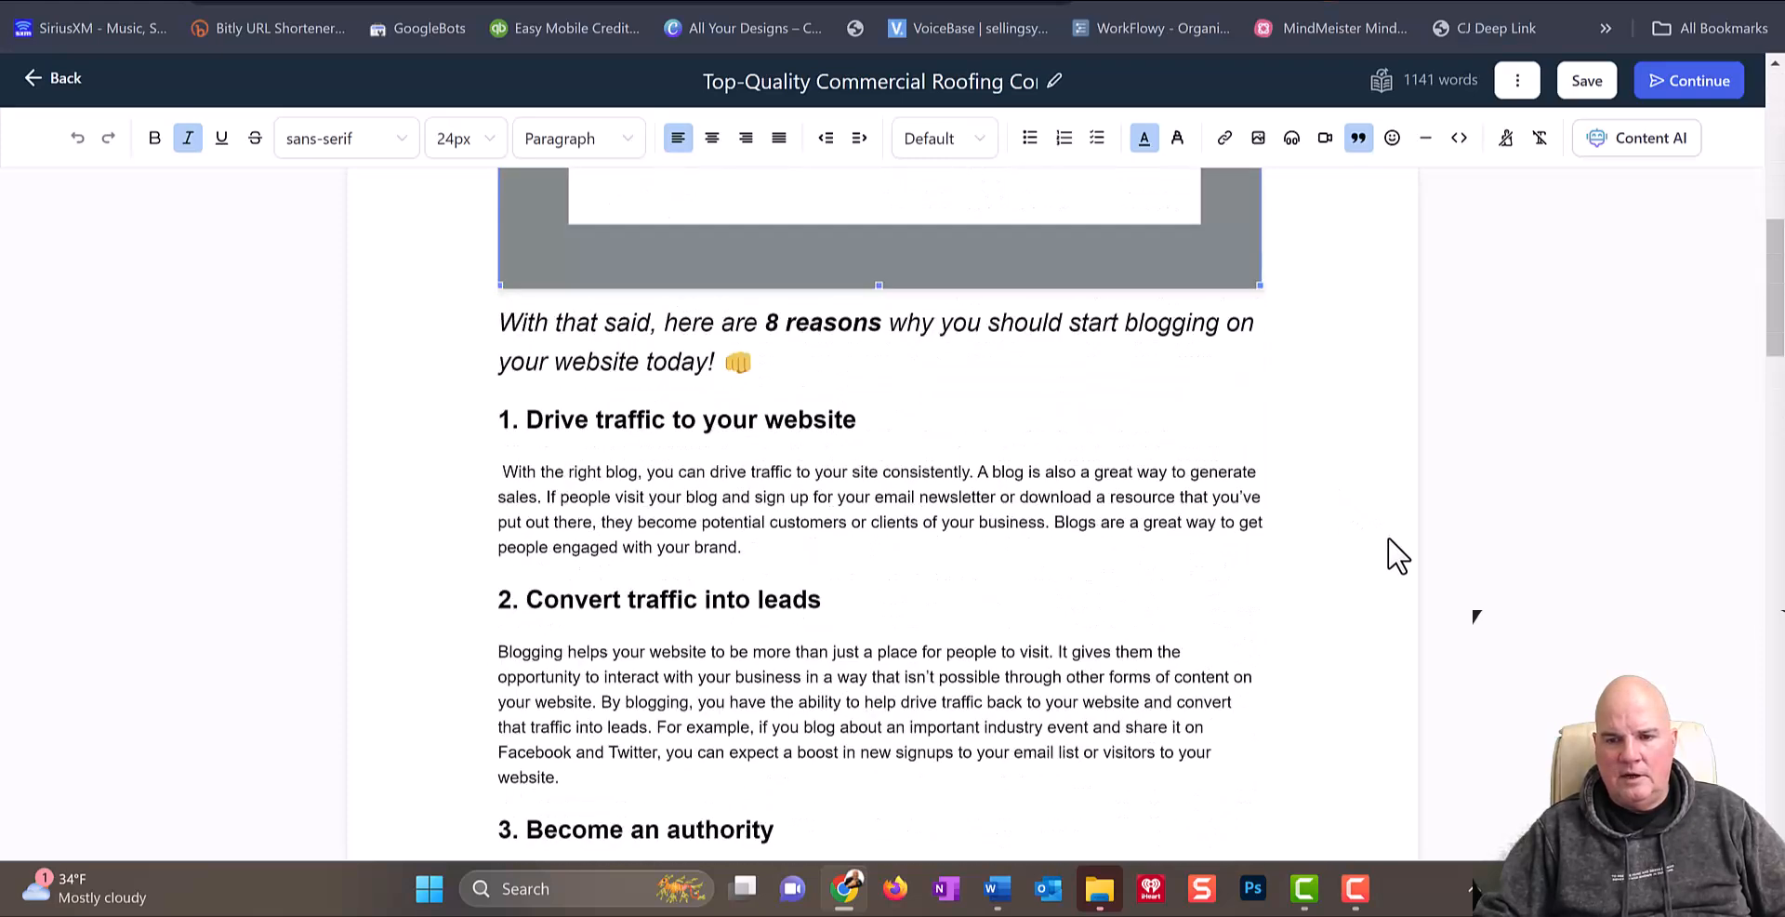
pyautogui.scroll(-20, 1389, 541)
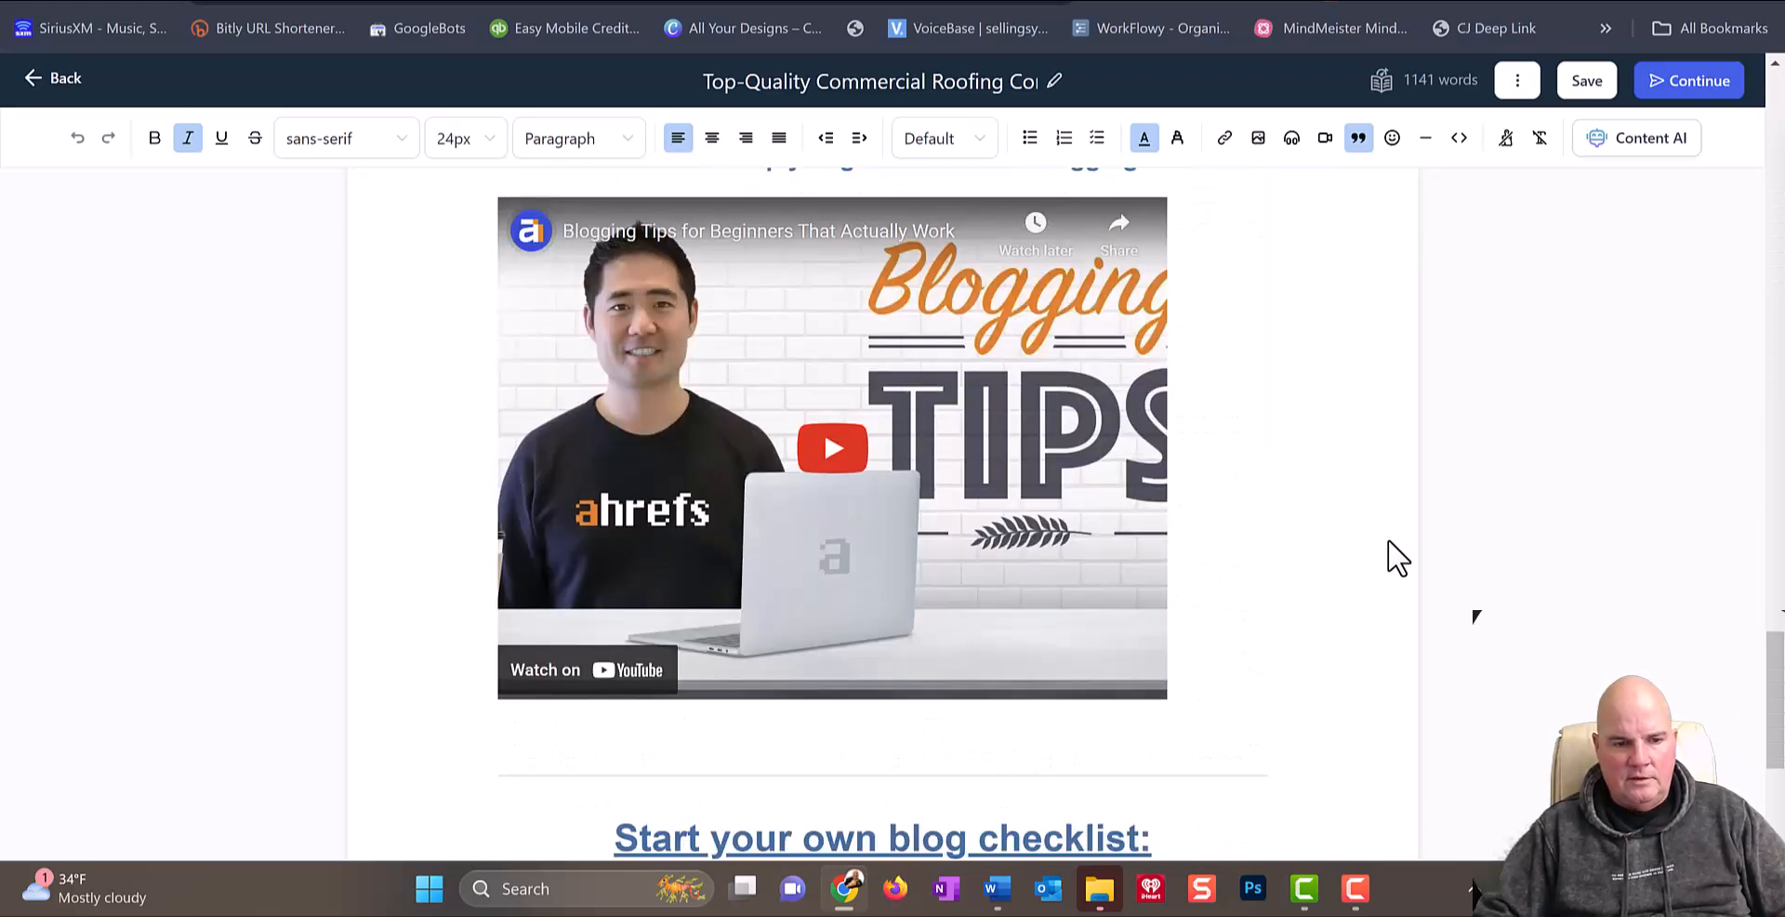
pyautogui.scroll(15, 1421, 571)
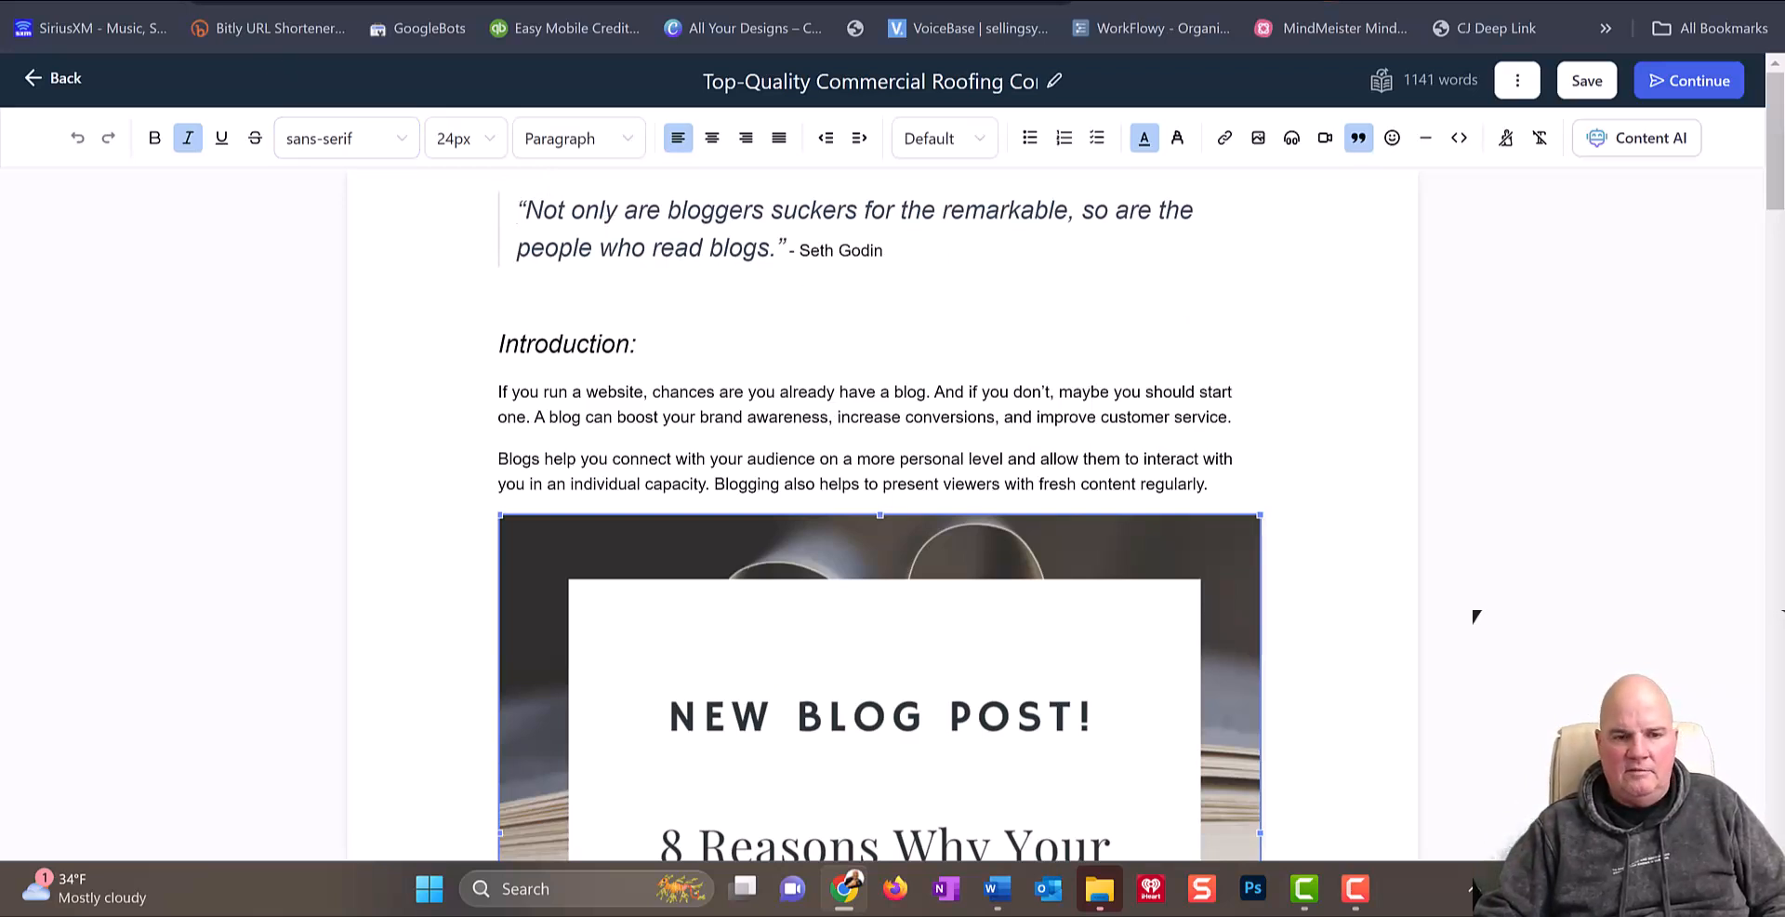
# Step: Ask ChatGPT to "write a powerful google ranking blog on the topic commercial roofing contractors in columbia tn"
pyautogui.click(558, 2)
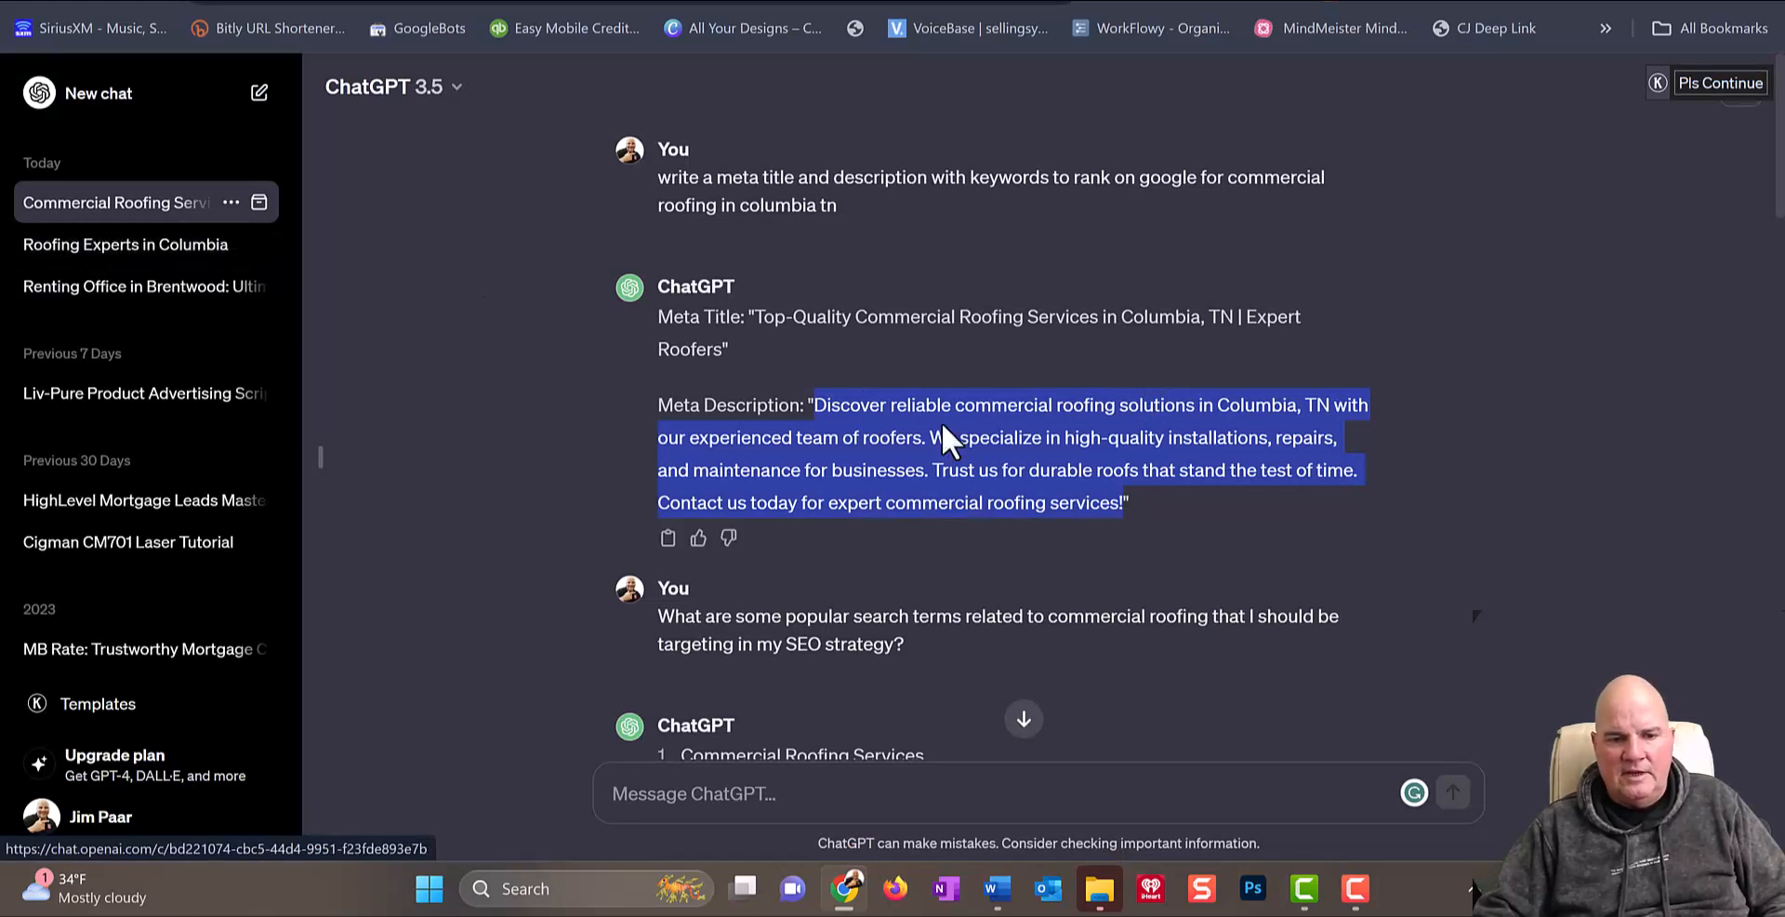
pyautogui.click(736, 797)
pyautogui.write('w')
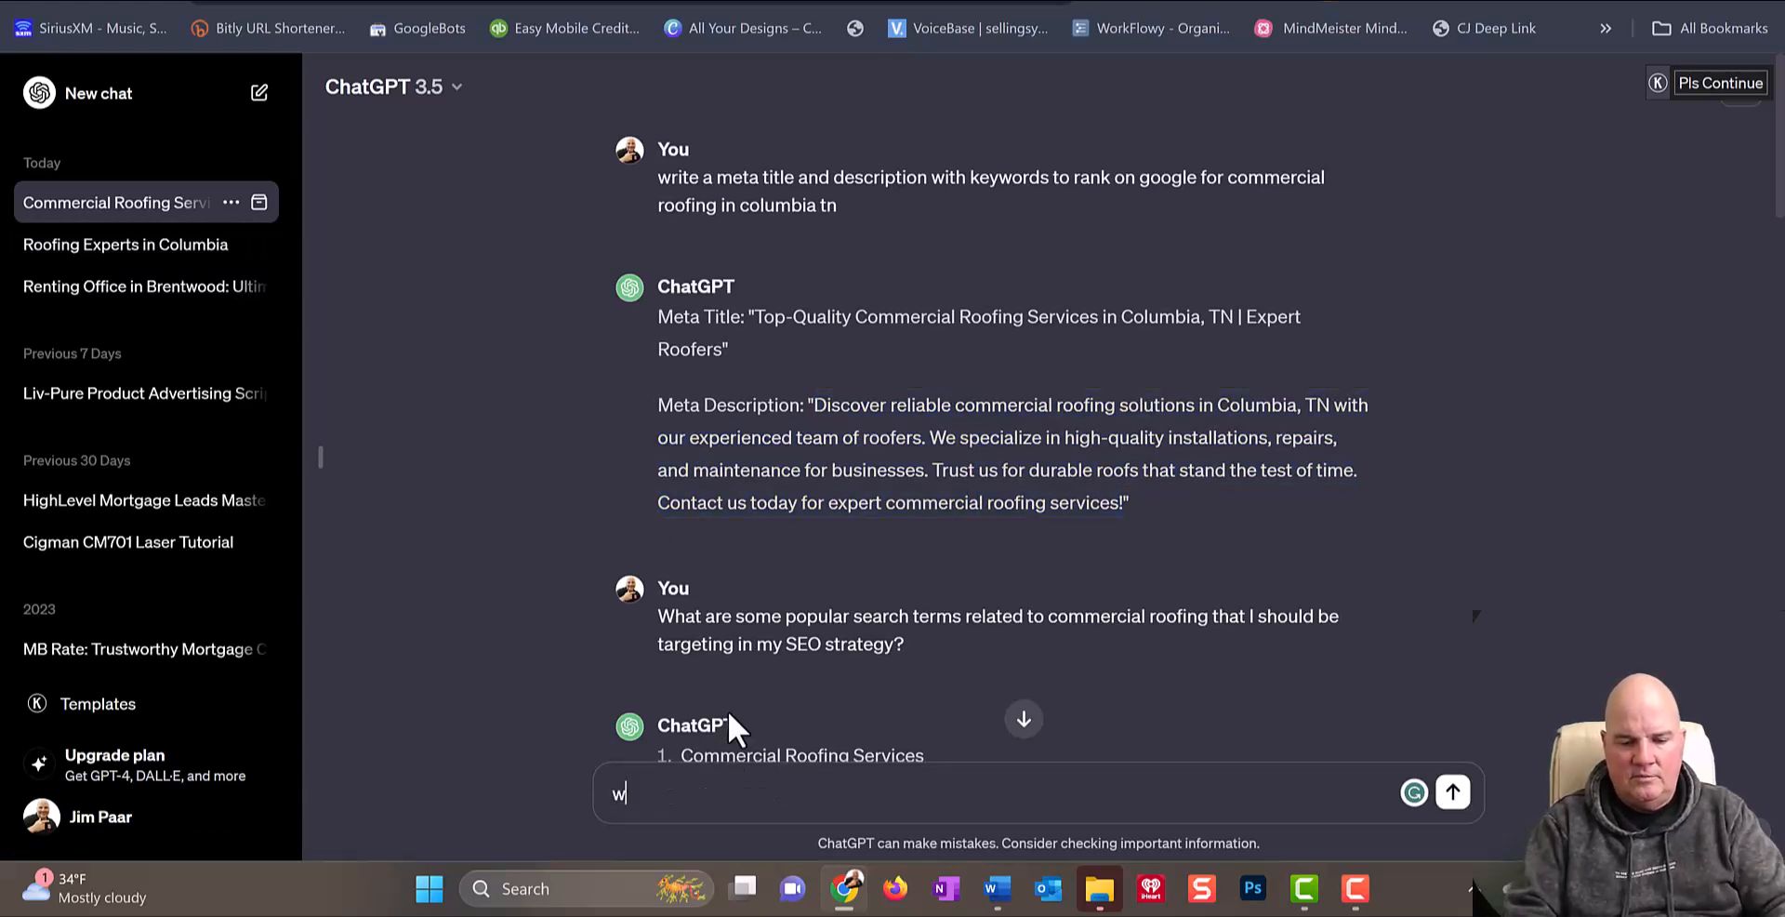
pyautogui.write('rite a ')
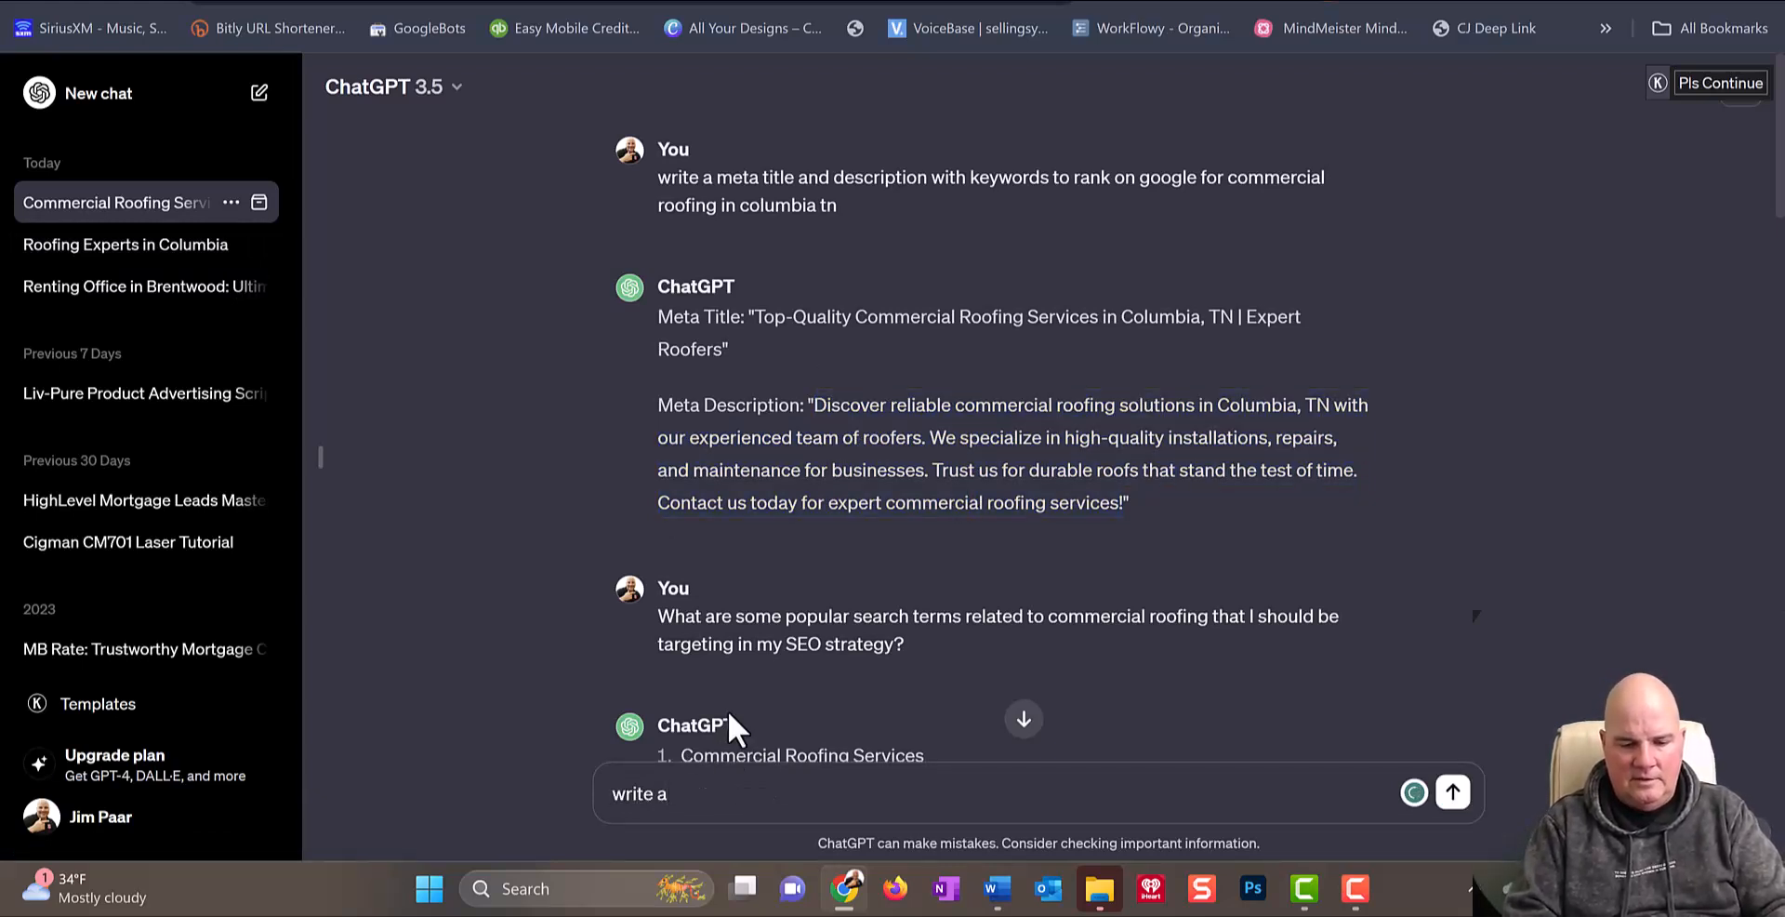
pyautogui.write('p')
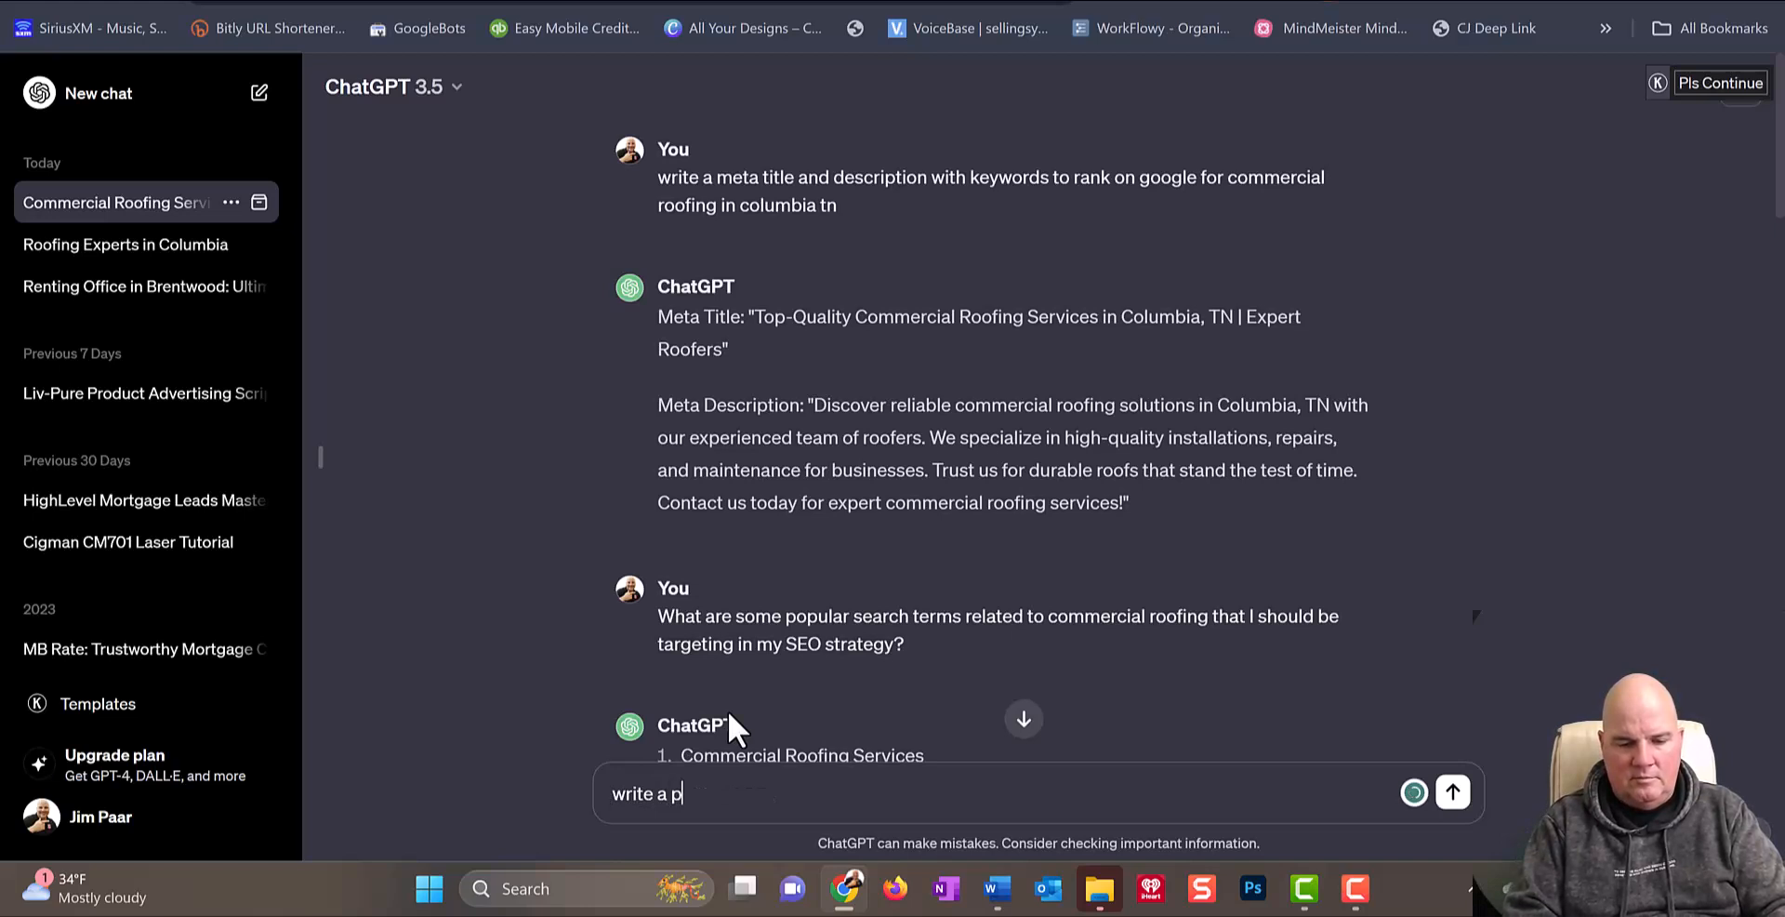
pyautogui.write('owerful ')
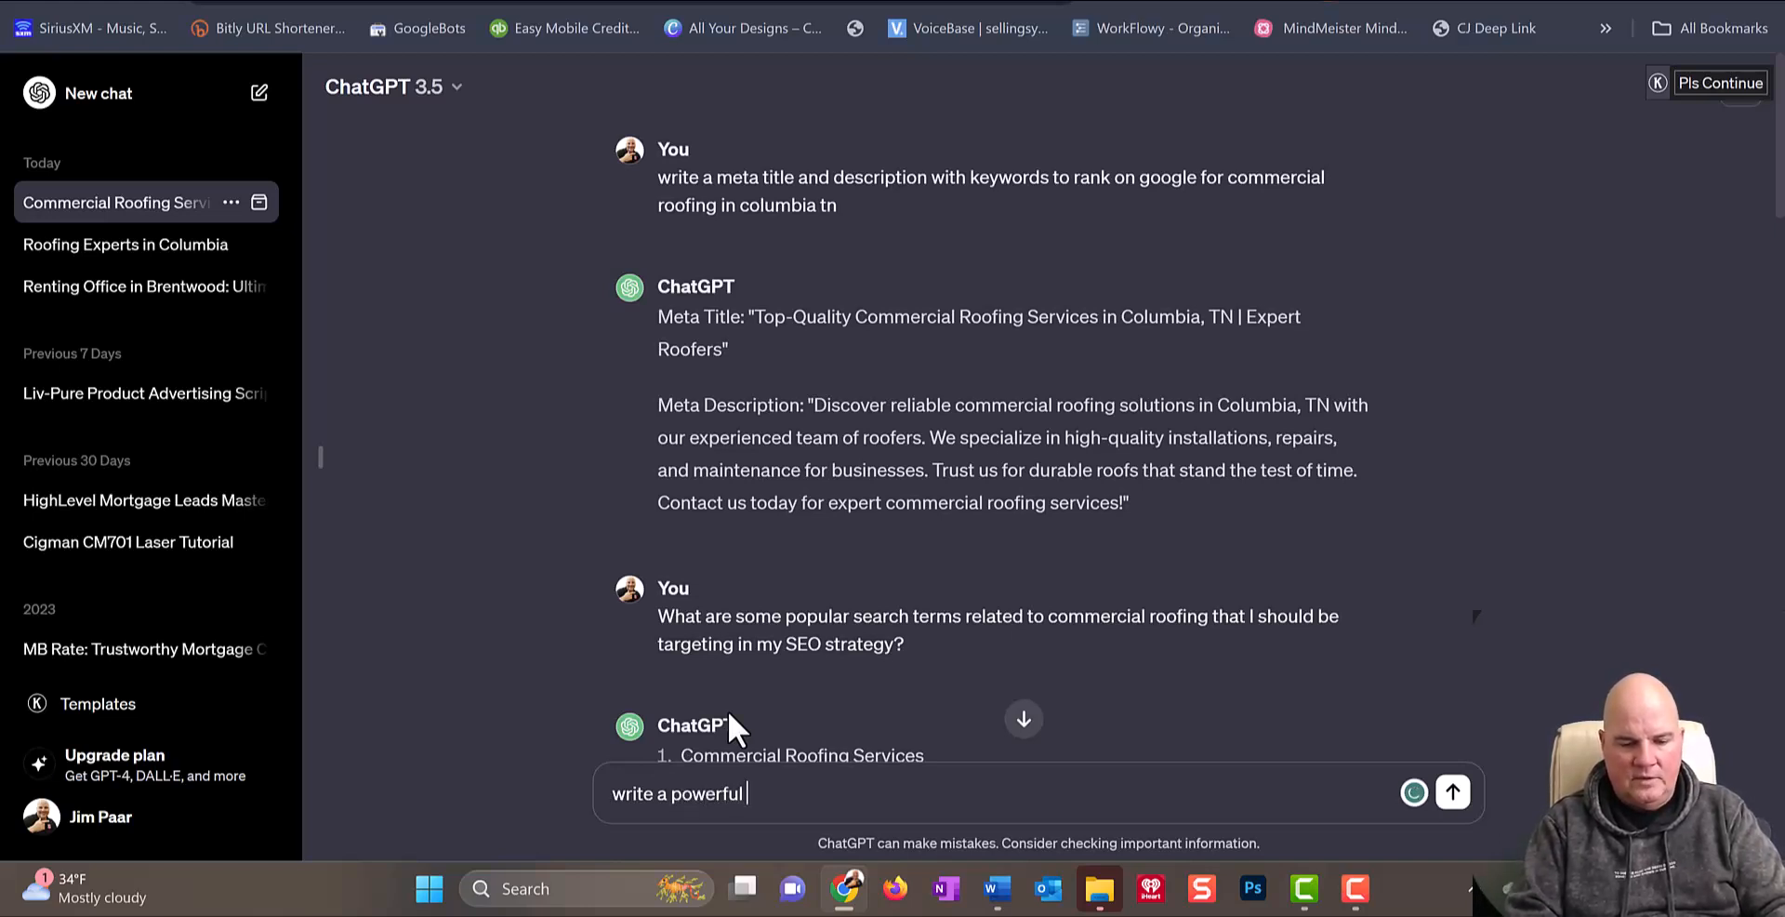
pyautogui.write('google ra')
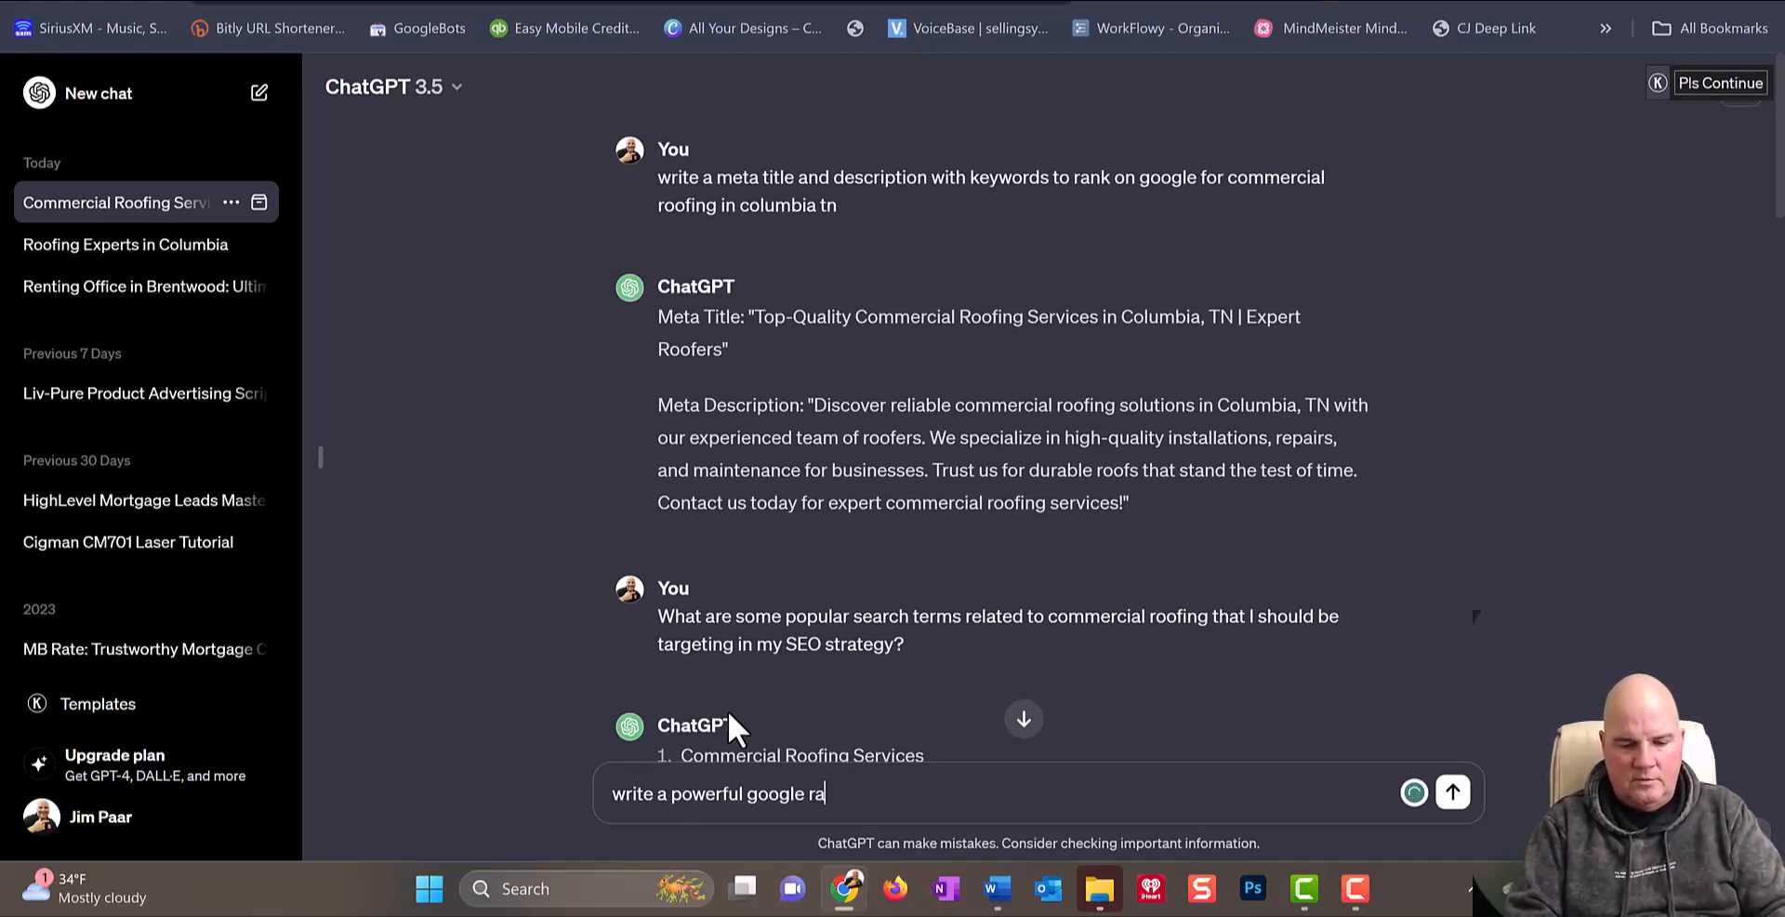
pyautogui.write('nking blog')
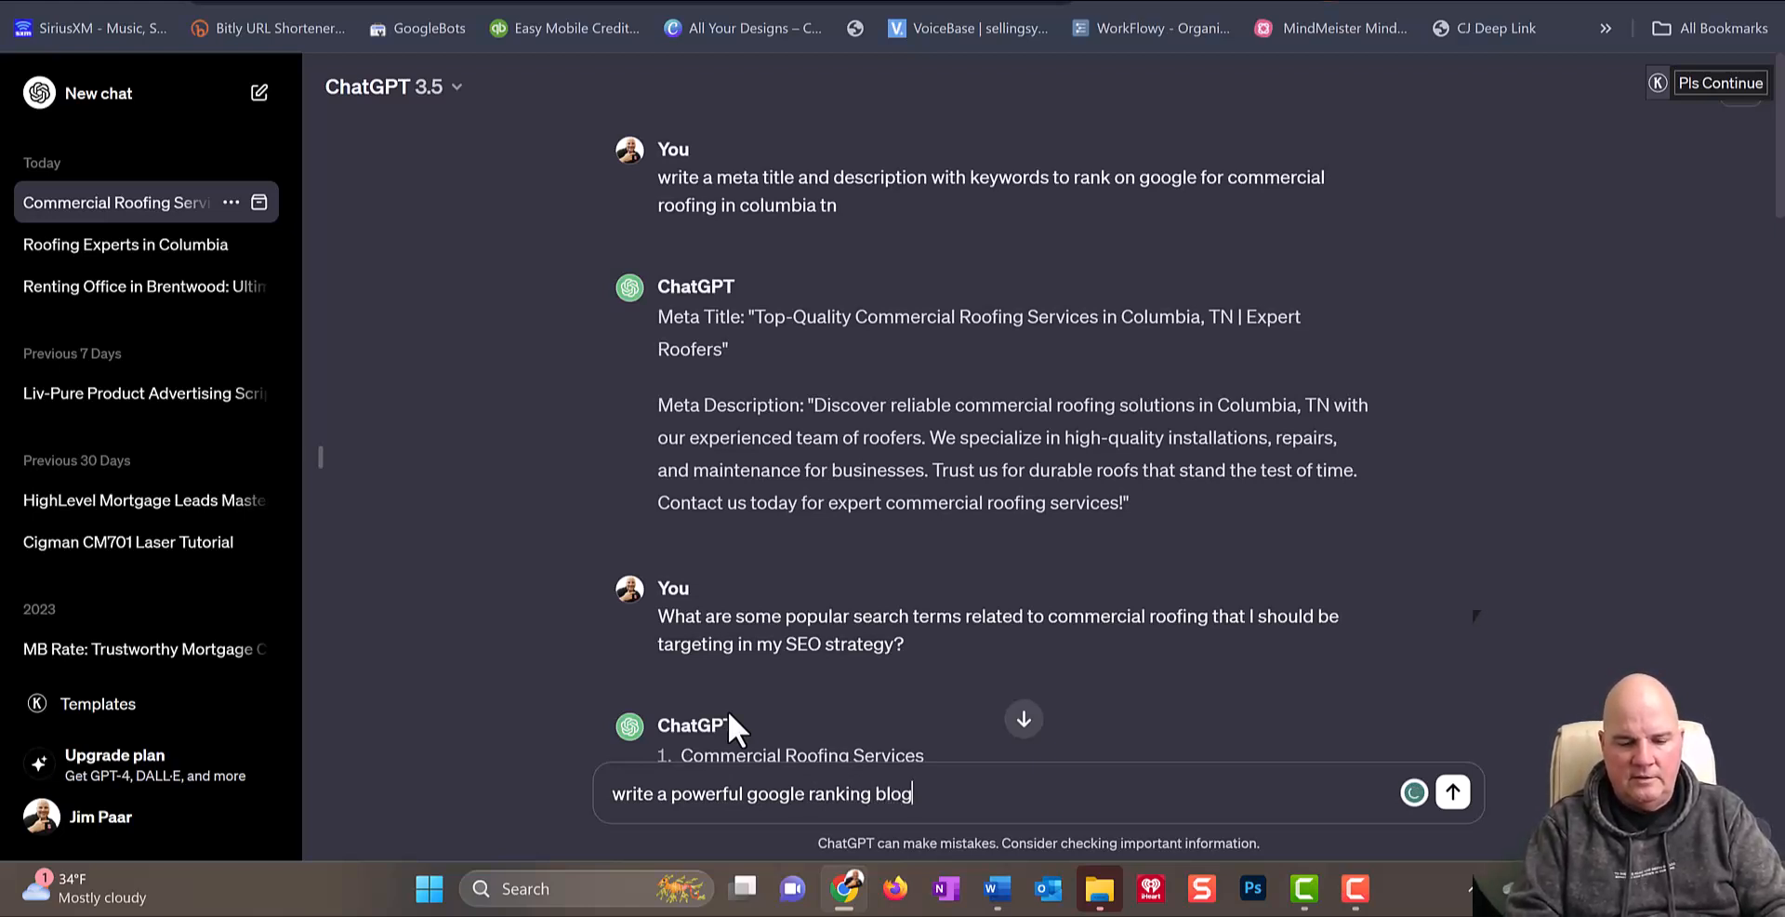
pyautogui.write(' on the ')
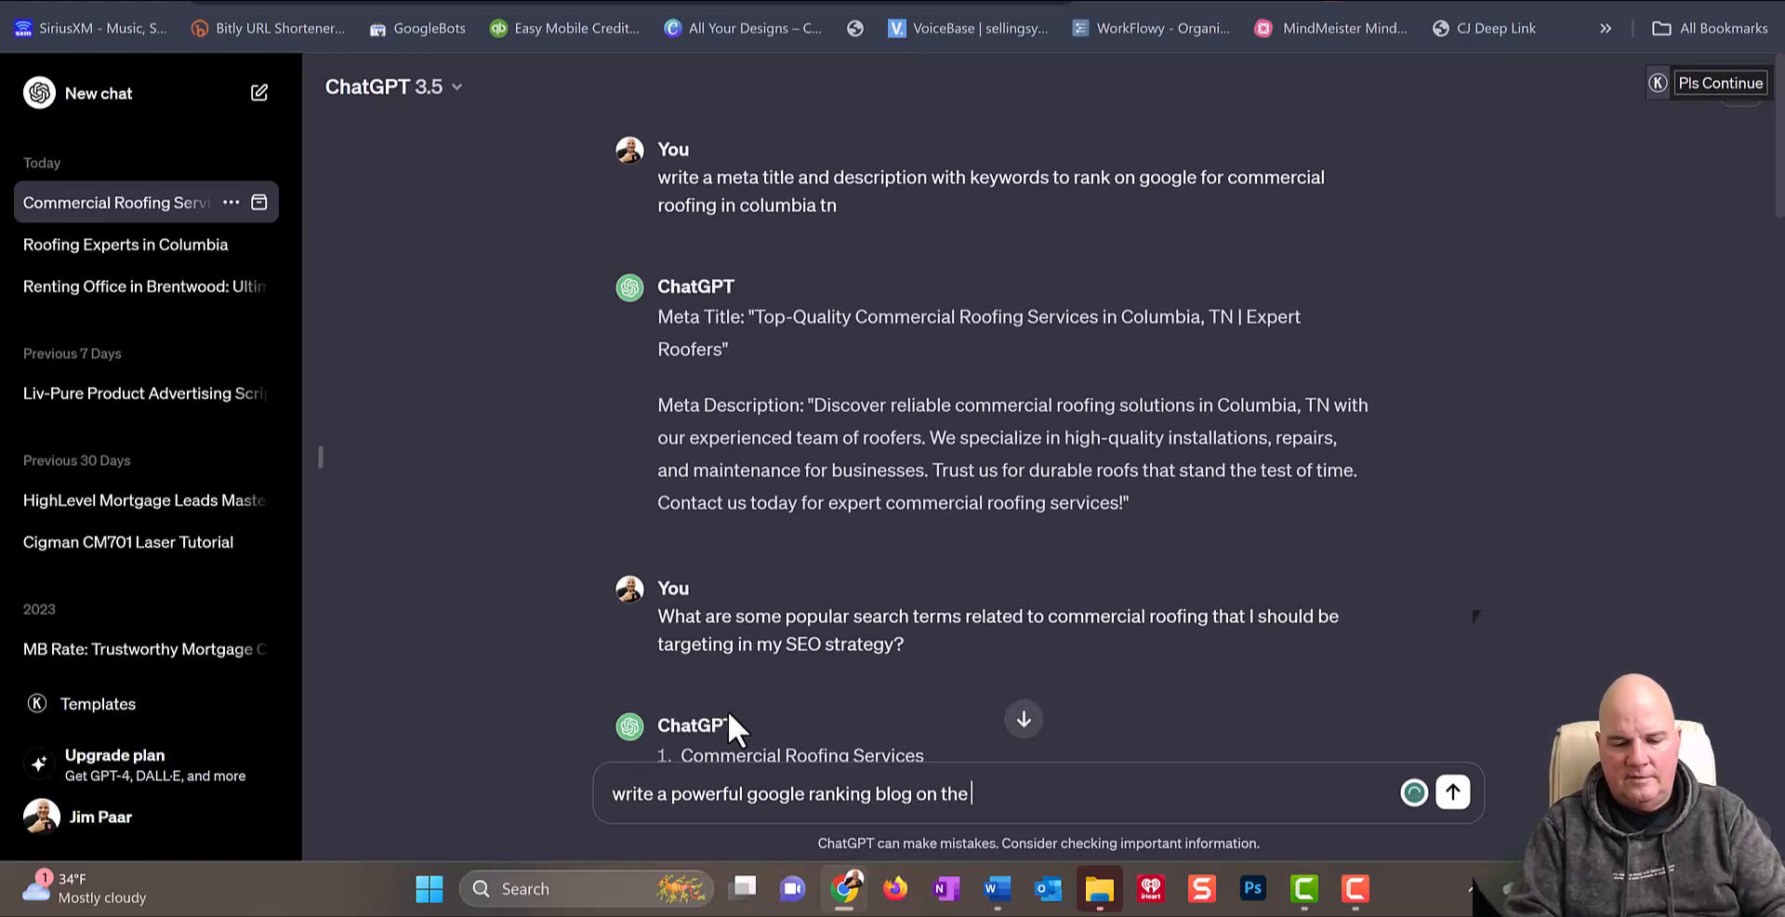
pyautogui.write('topic')
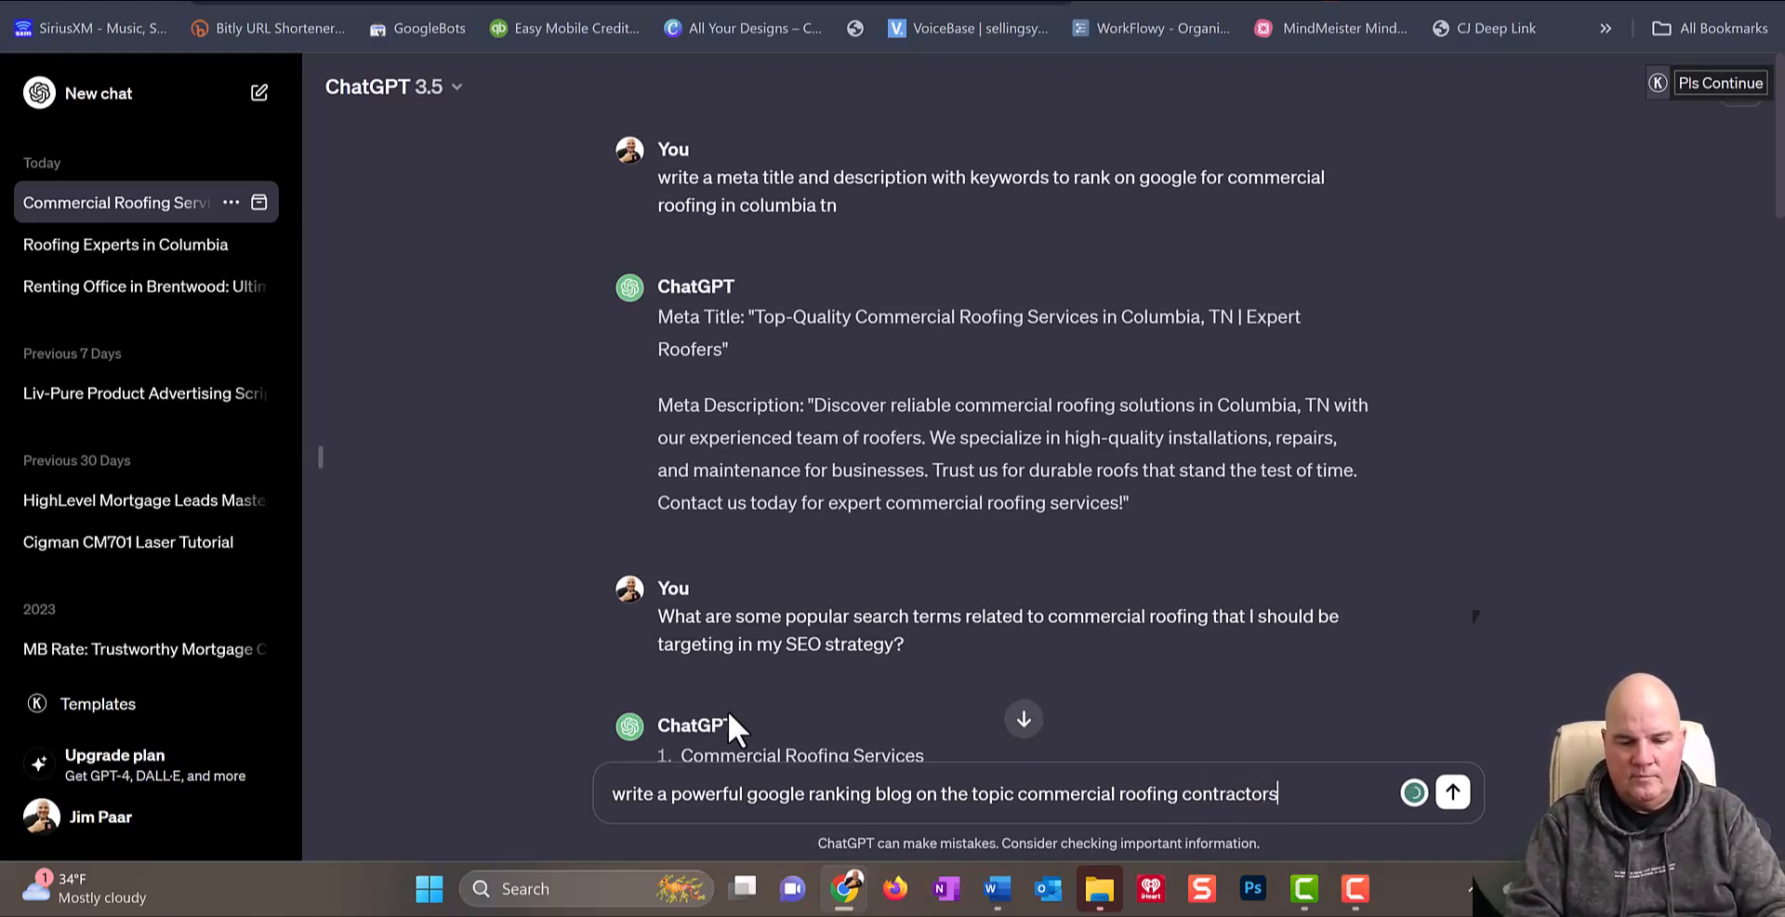
pyautogui.write('columbia tn')
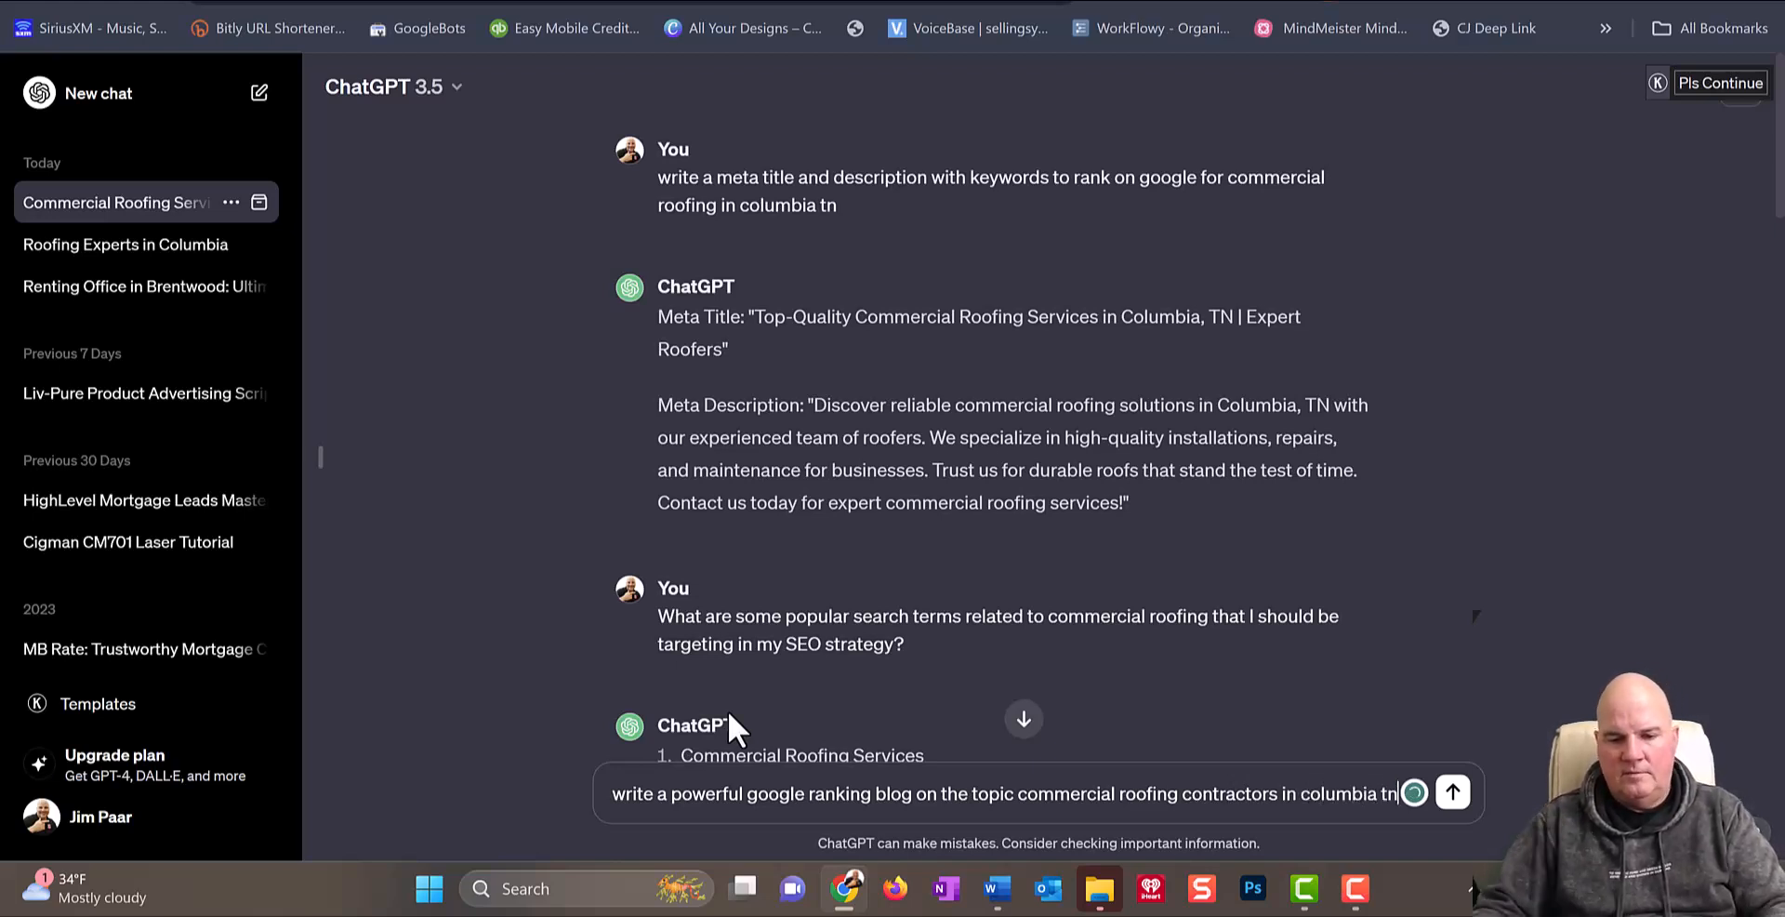
pyautogui.press('Return')
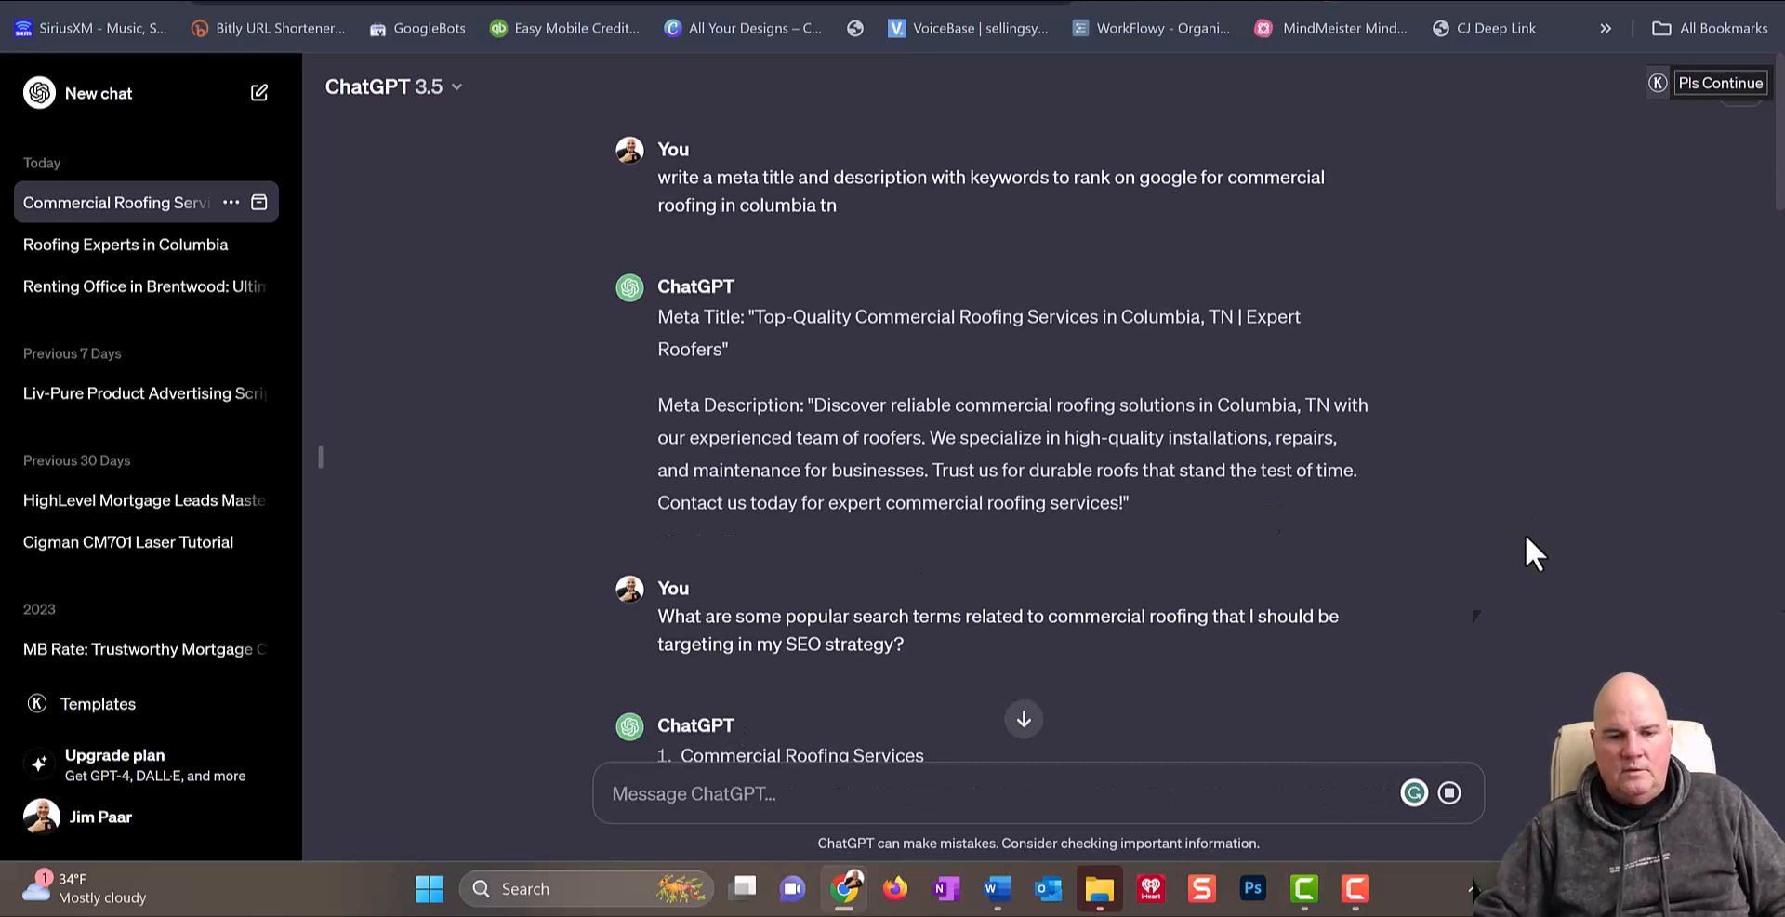
# Step: Read through ChatGPT's blog article about commercial roofing contractors in Columbia, TN, from its title to the closing paragraph
pyautogui.scroll(-10, 1602, 545)
pyautogui.scroll(-10, 1602, 544)
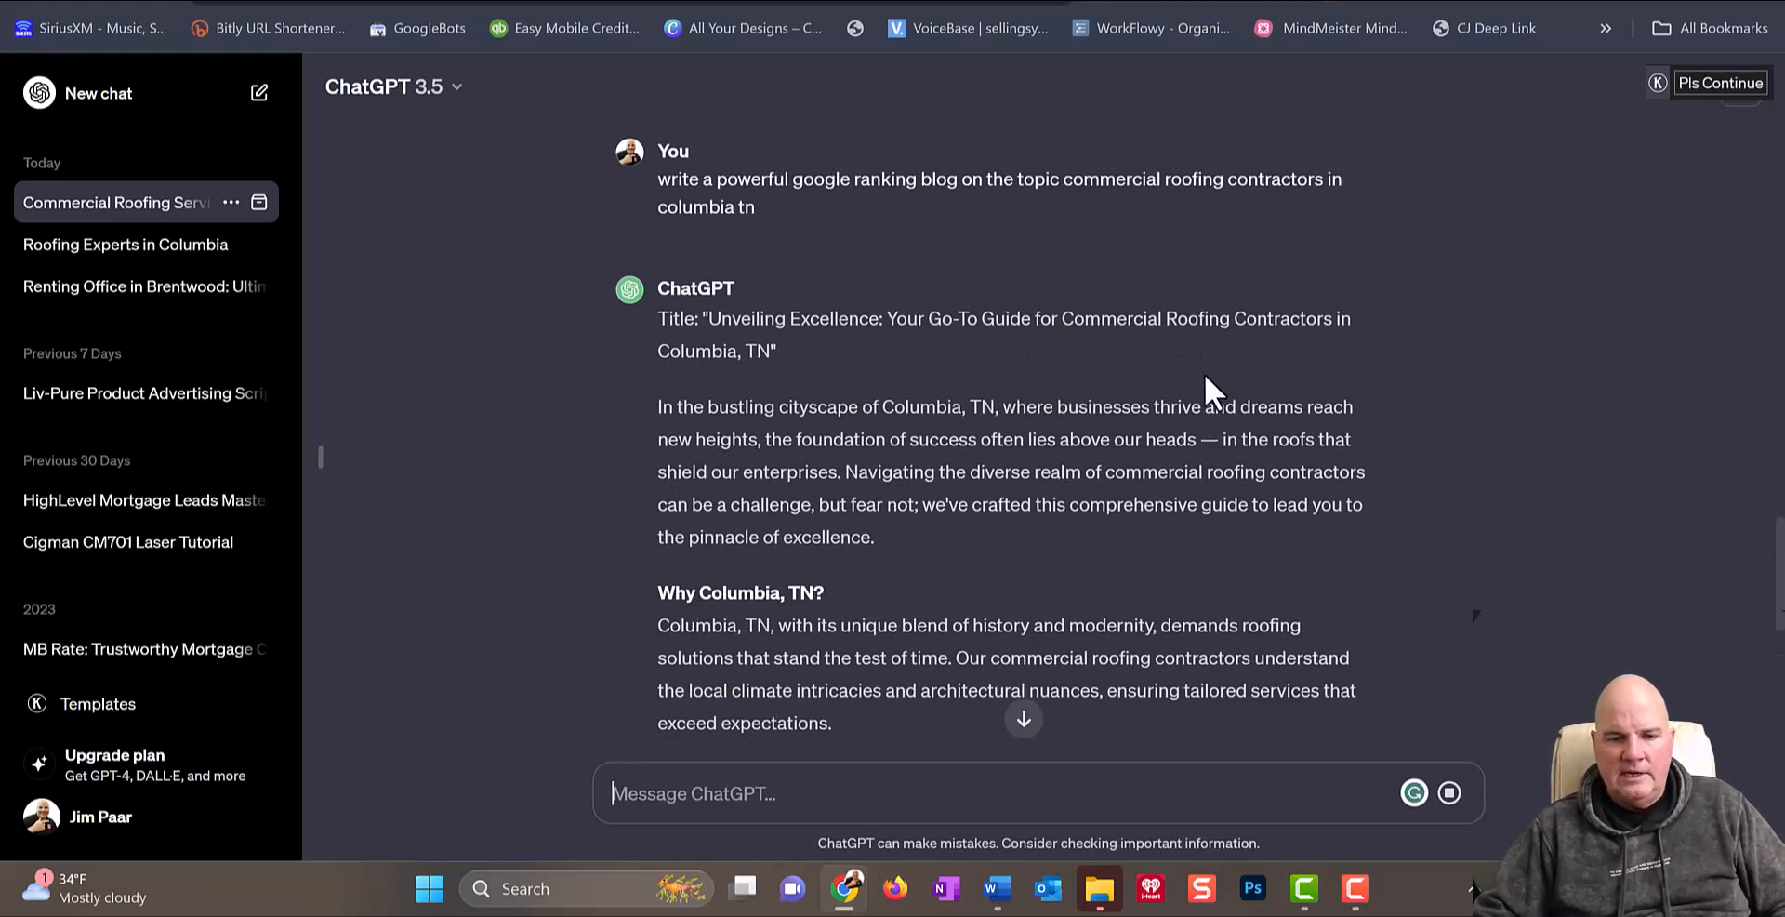
pyautogui.scroll(-10, 1203, 372)
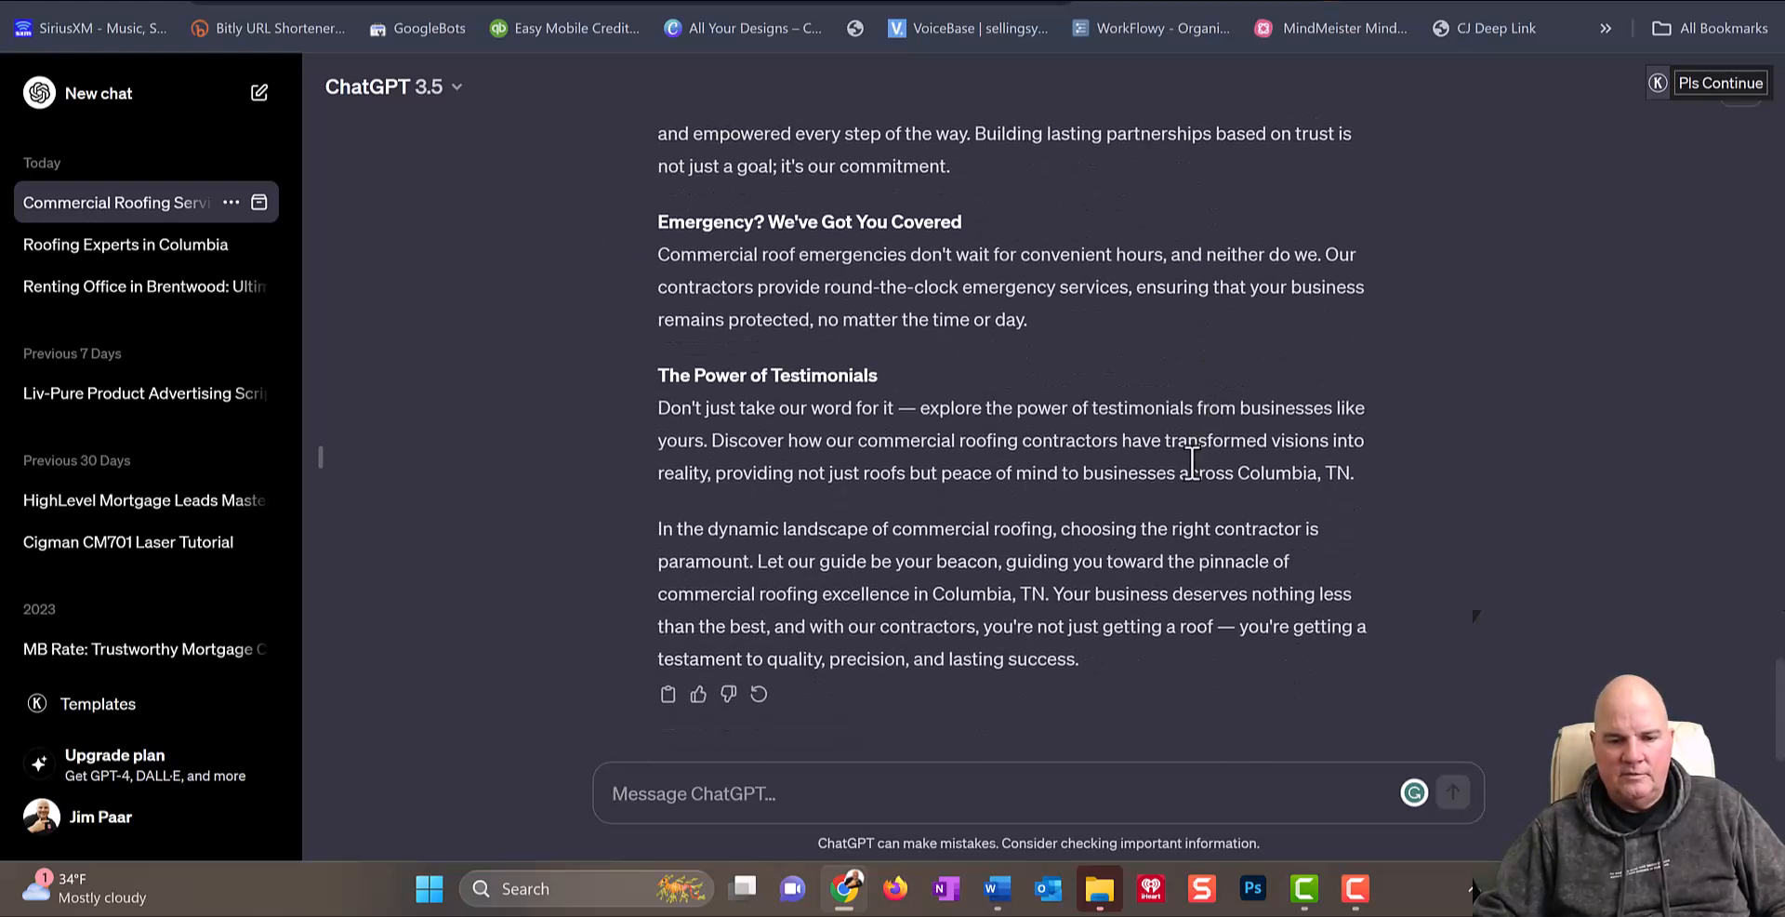
pyautogui.scroll(15, 1190, 459)
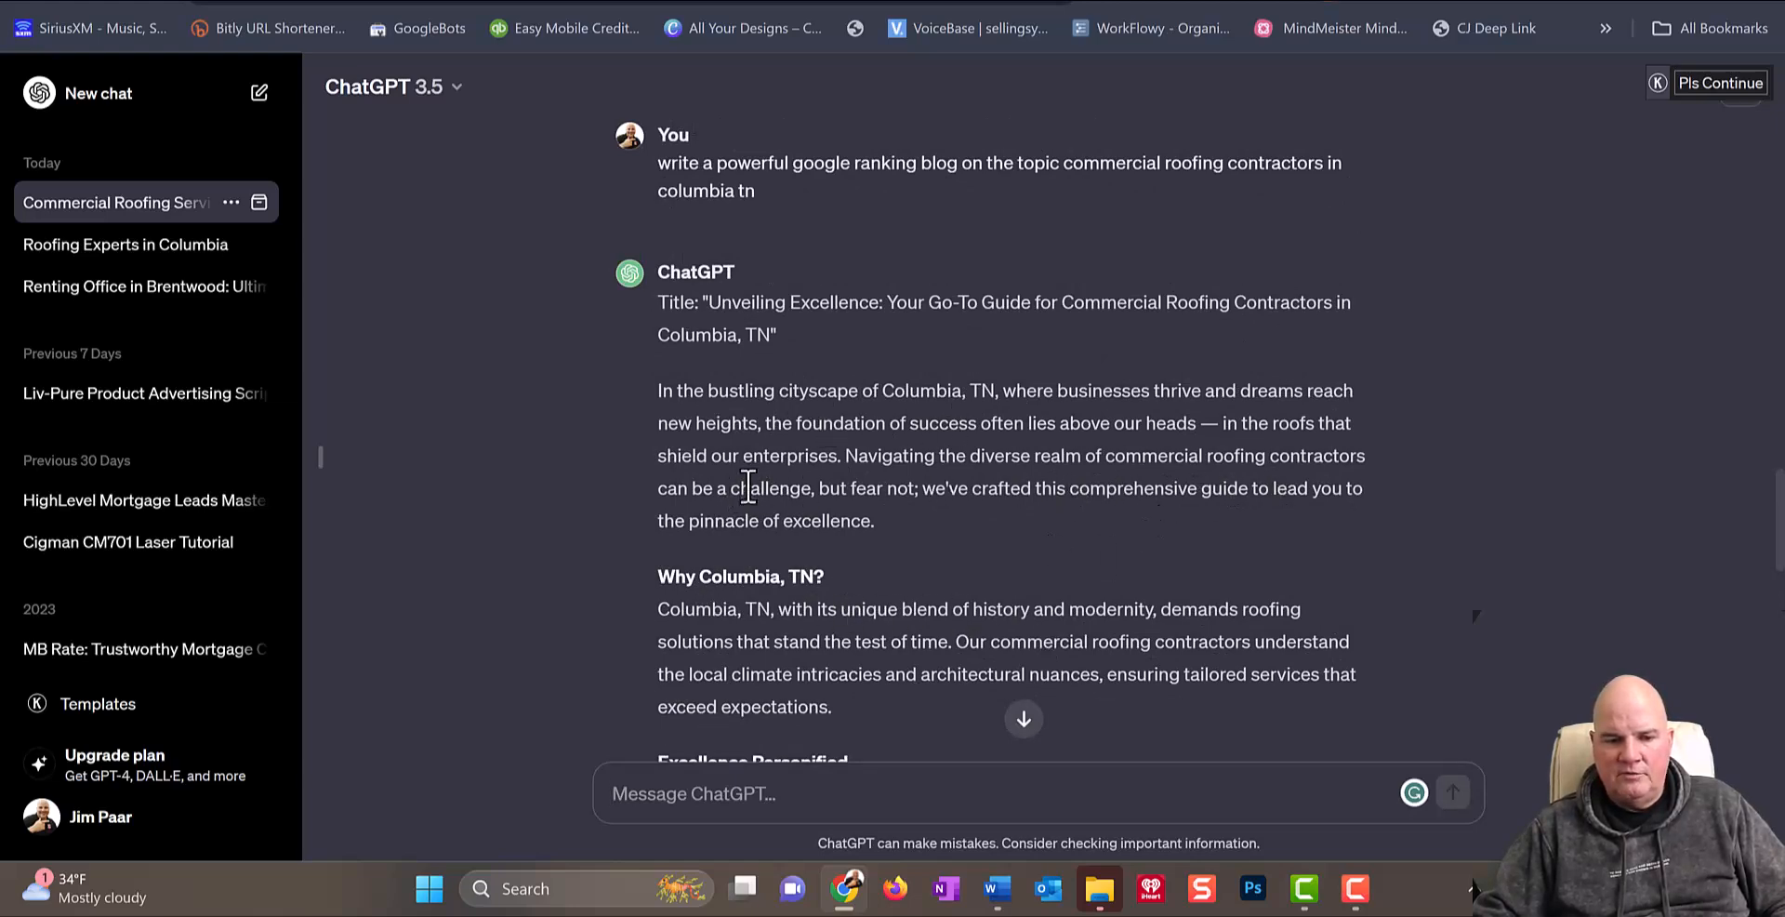
pyautogui.scroll(-6, 1139, 521)
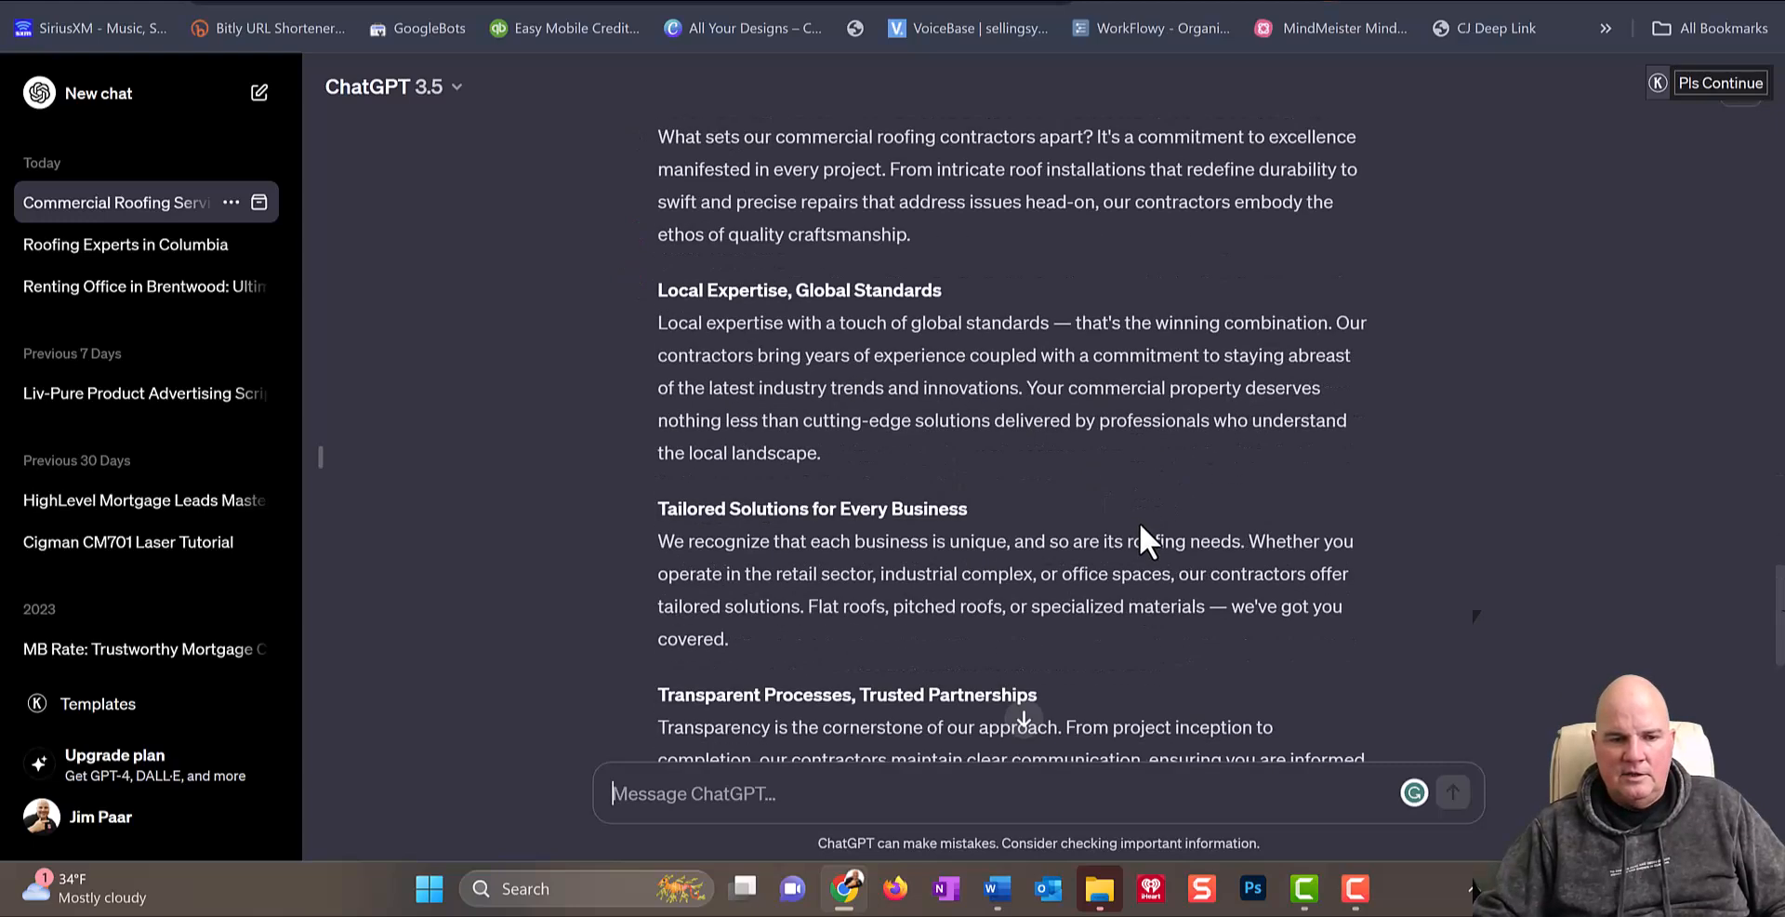
pyautogui.scroll(-7, 1140, 522)
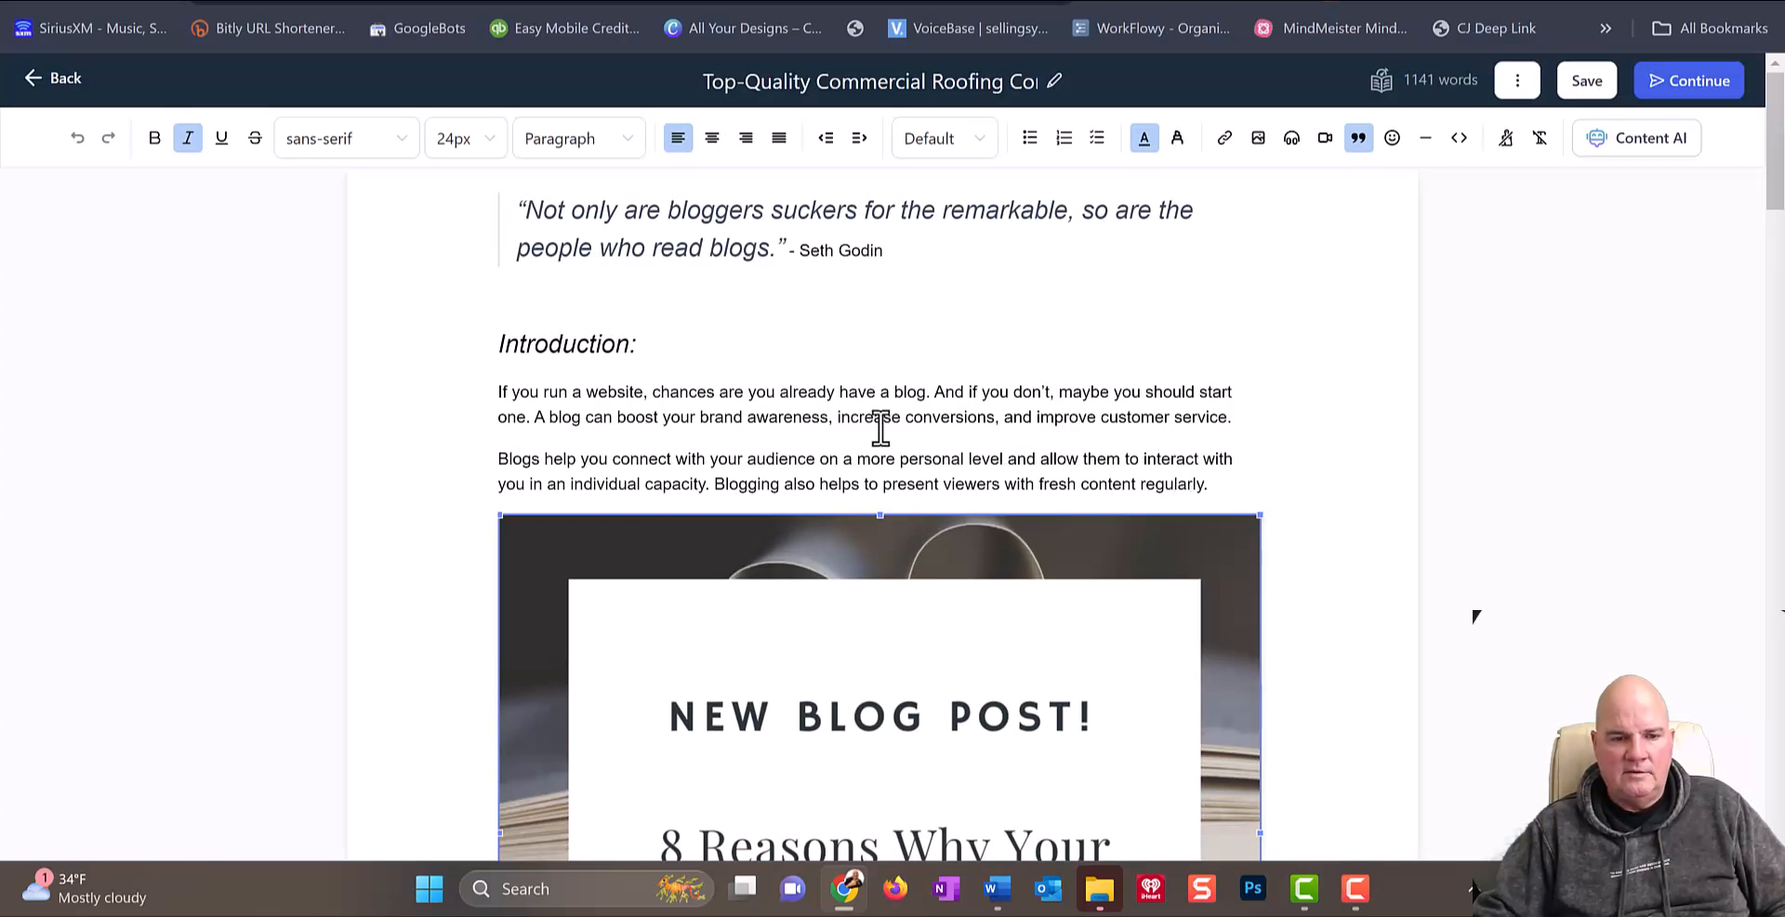
# Step: Select the placeholder introduction in the blog editor and examine the template's numbered sections, video and checklist
pyautogui.moveTo(1208, 483); pyautogui.dragTo(500, 346)
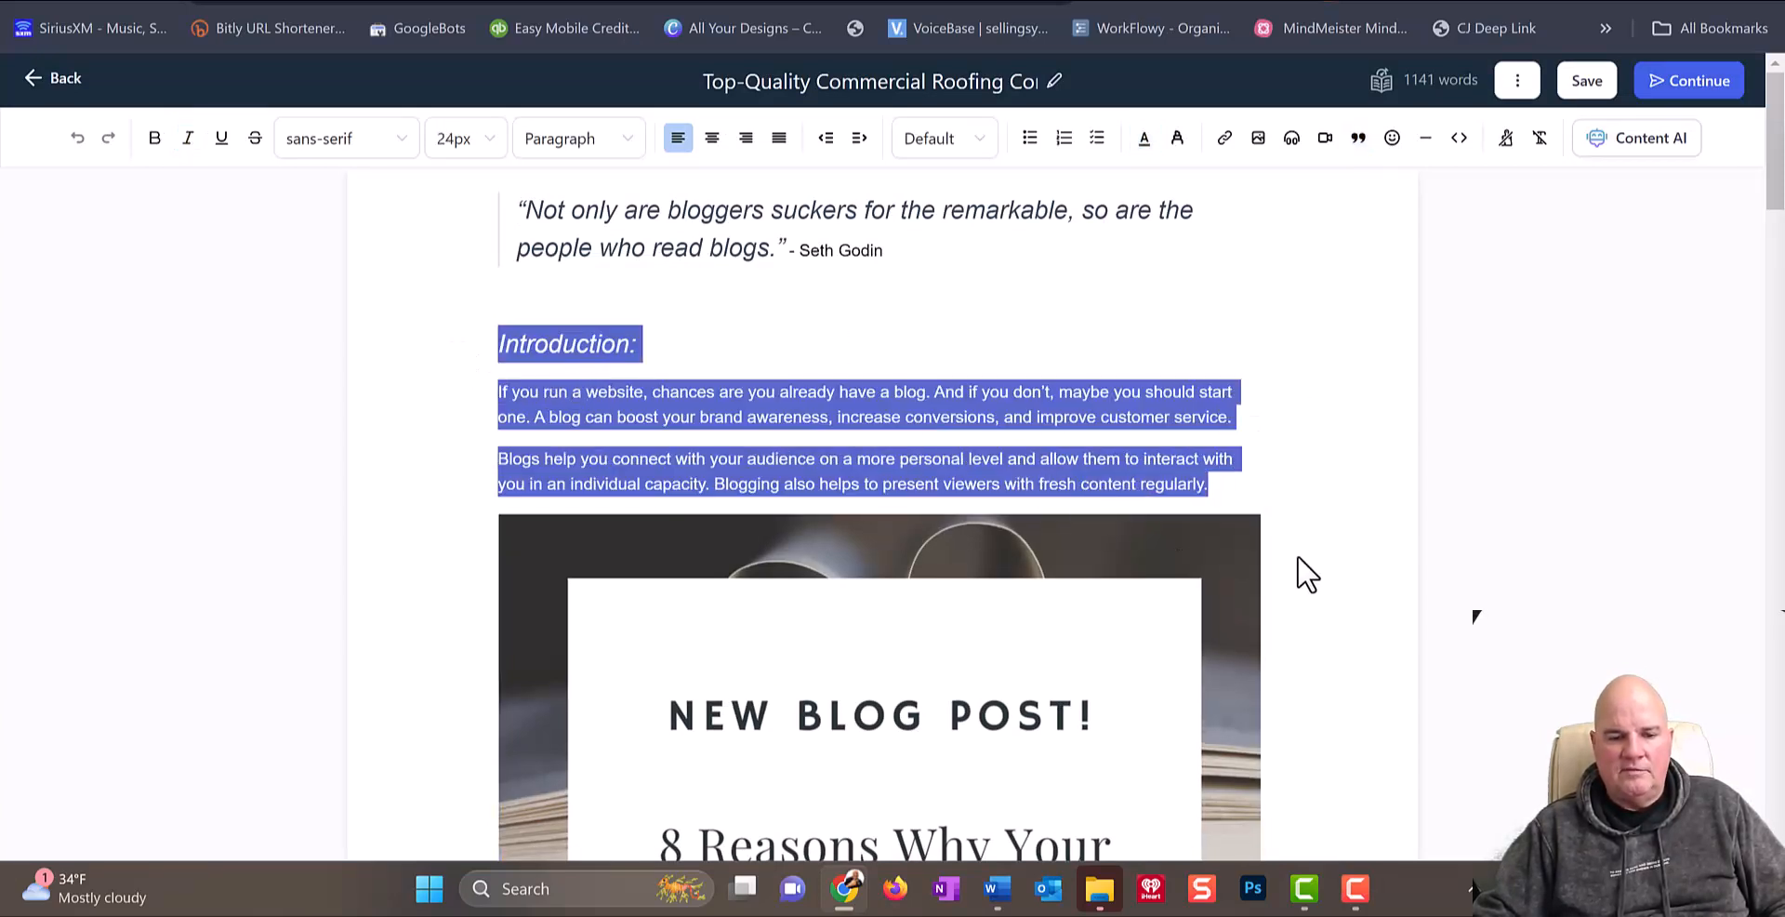
pyautogui.scroll(-15, 1306, 572)
pyautogui.scroll(-15, 1306, 572)
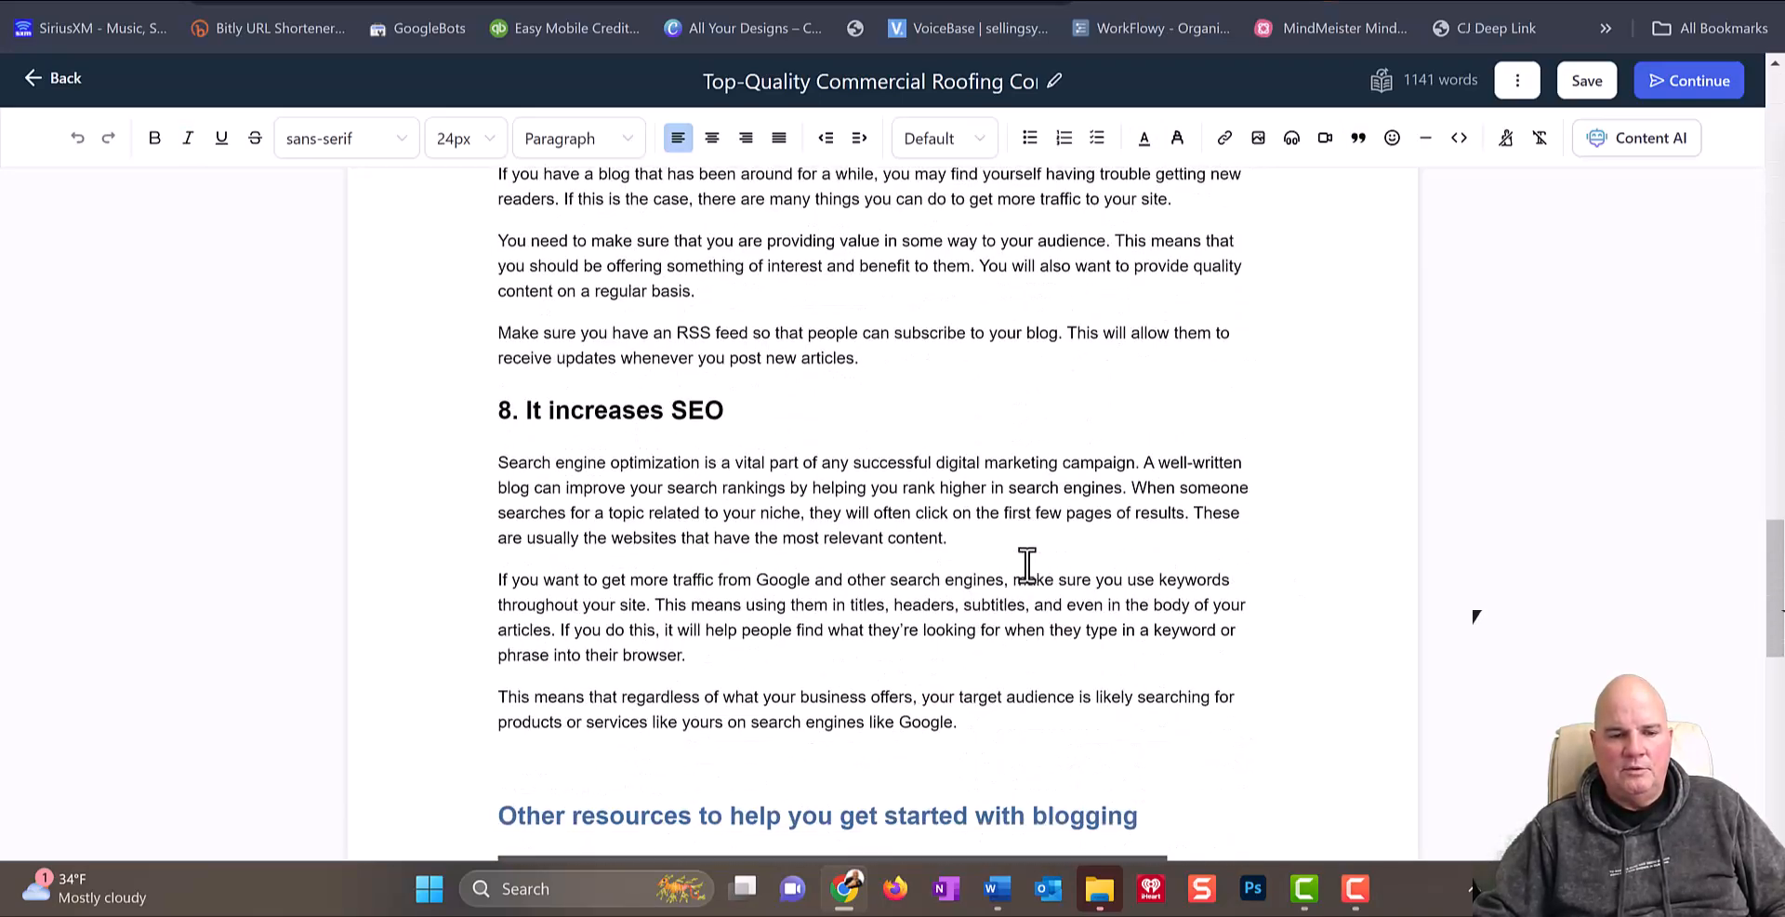
pyautogui.scroll(-7, 939, 576)
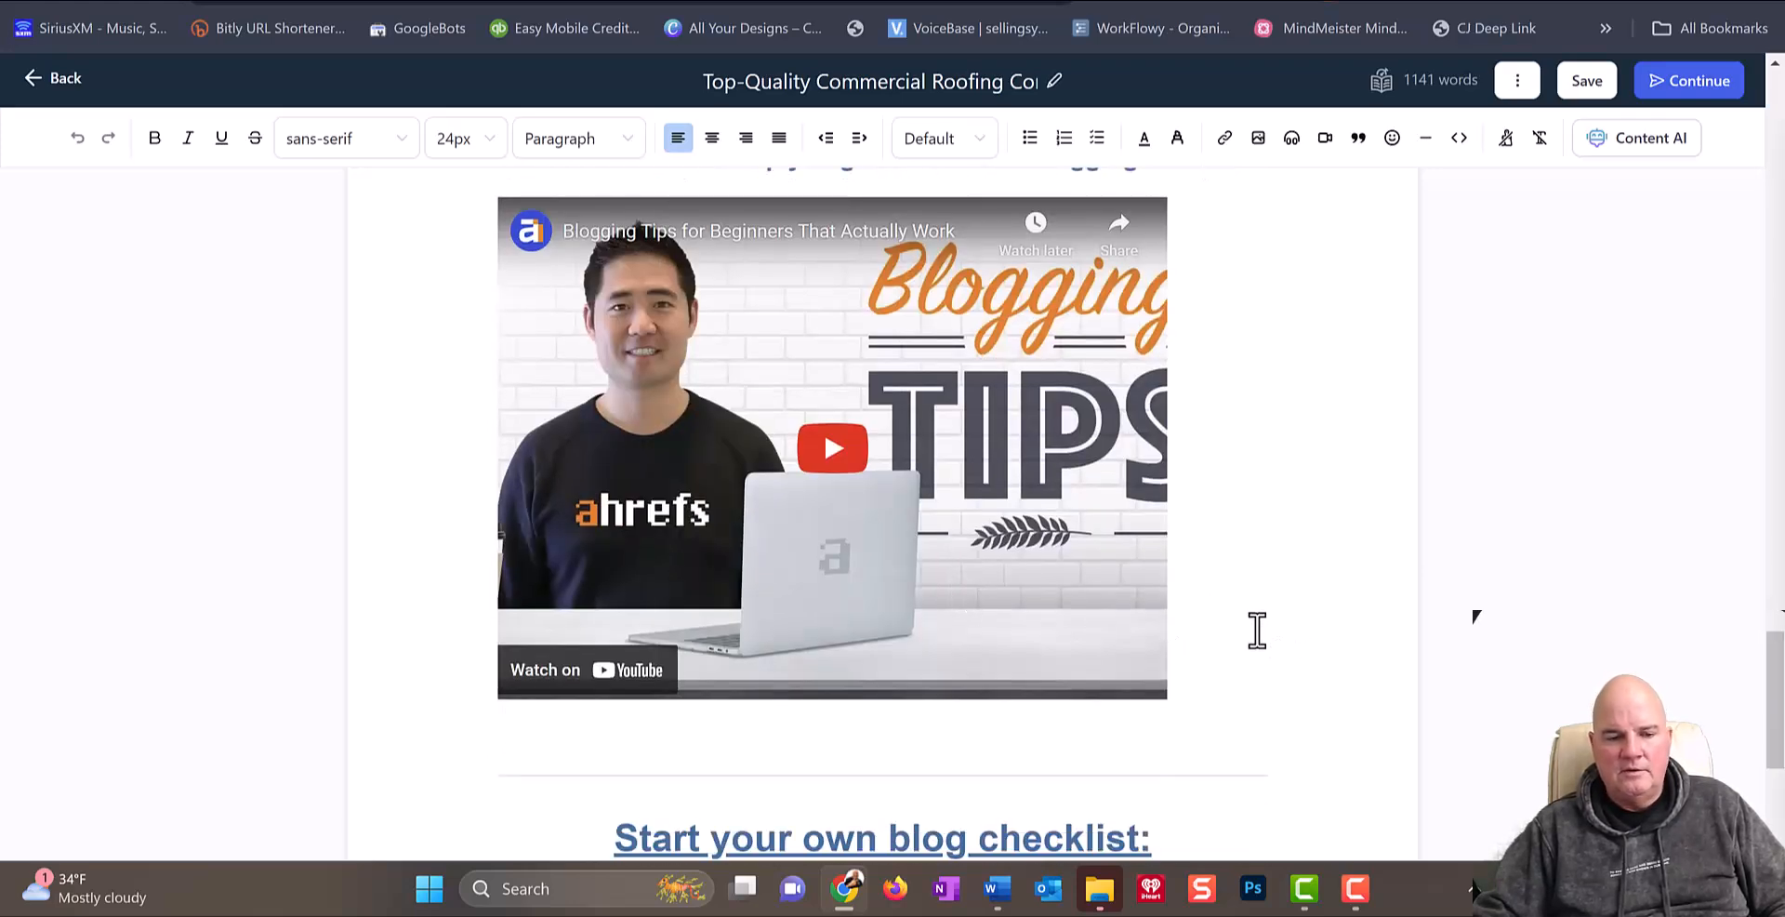
pyautogui.scroll(7, 1179, 434)
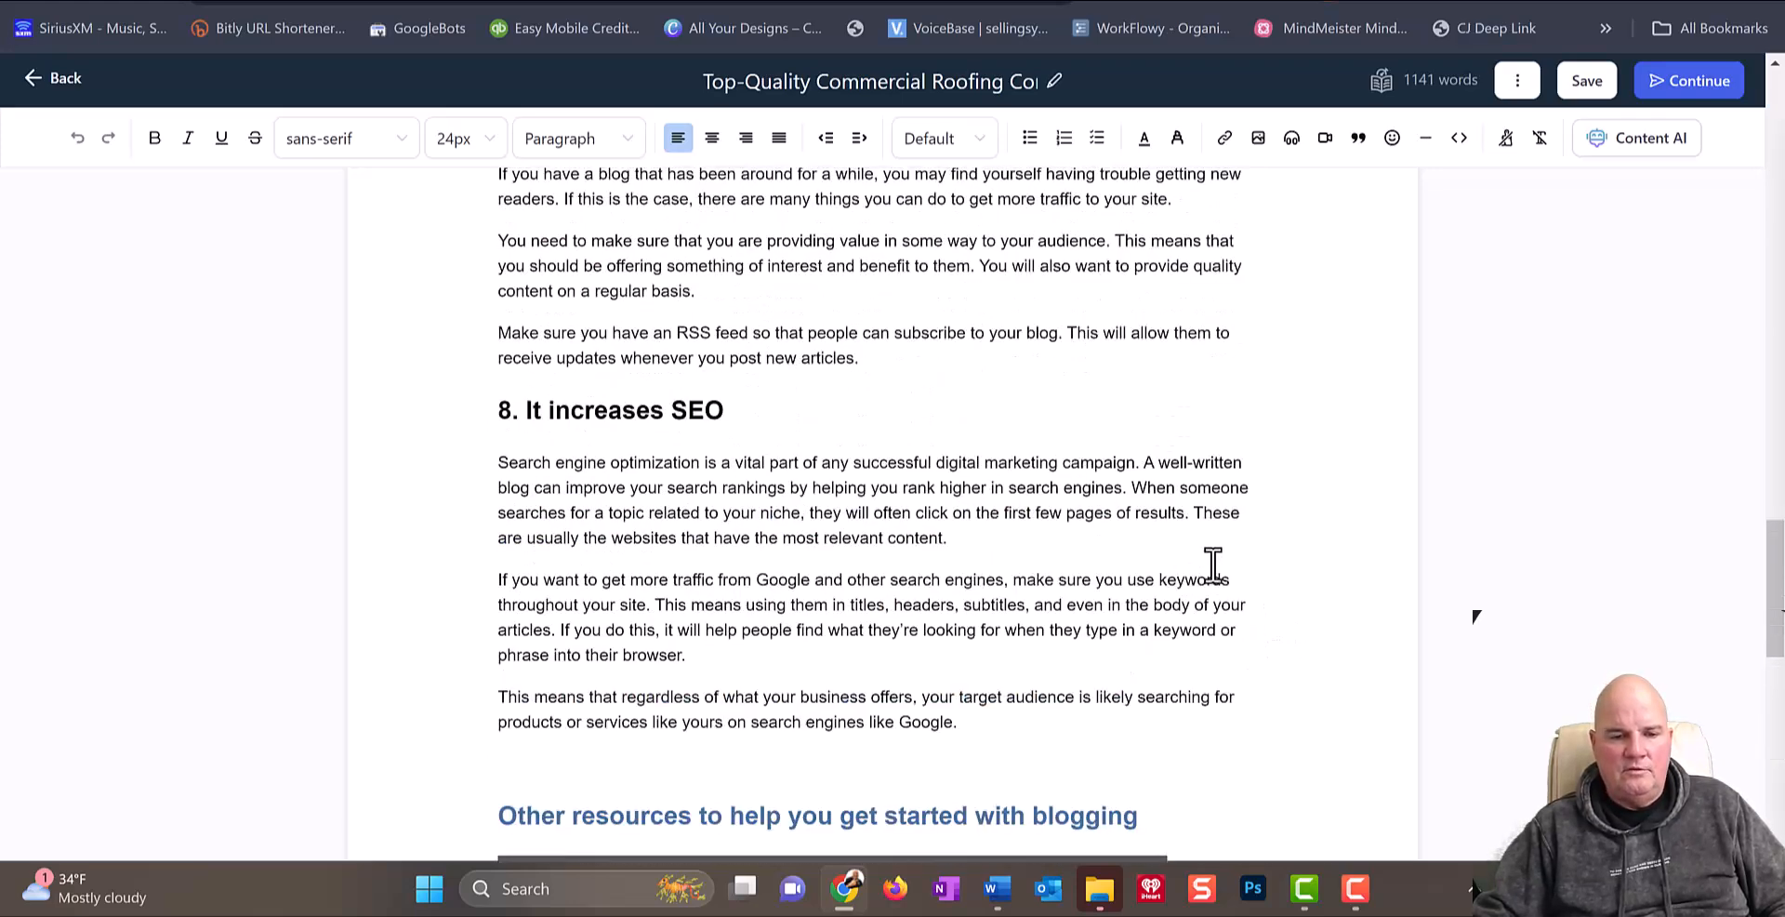
pyautogui.scroll(-10, 1213, 564)
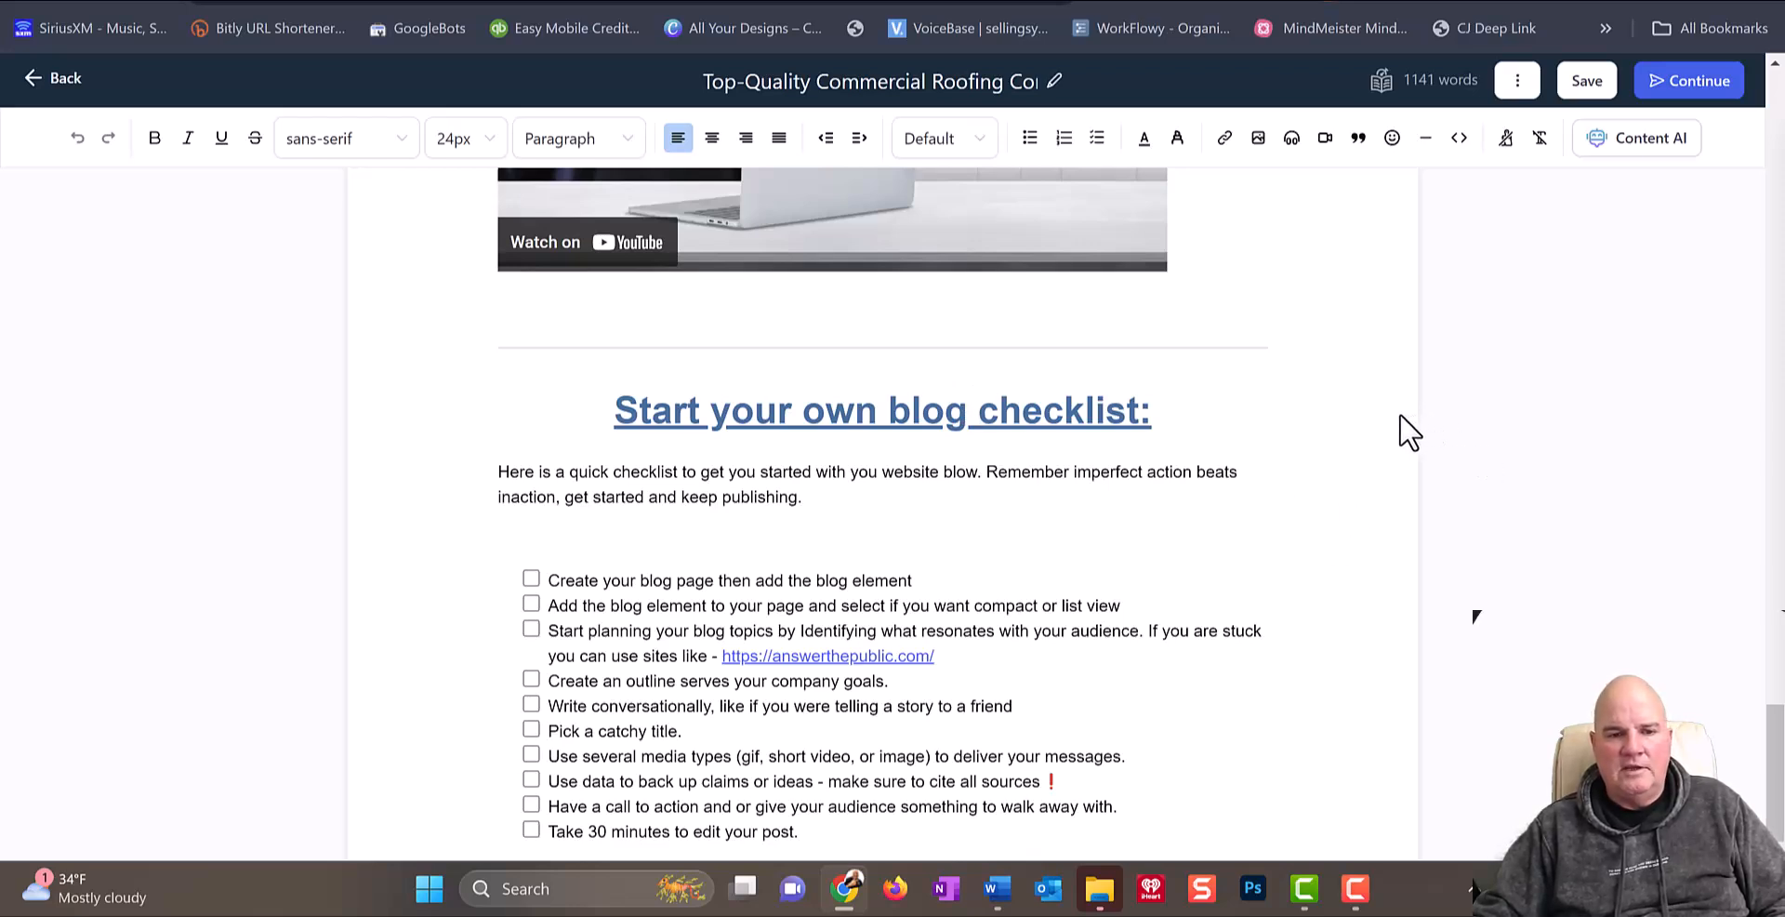
pyautogui.scroll(6, 1408, 432)
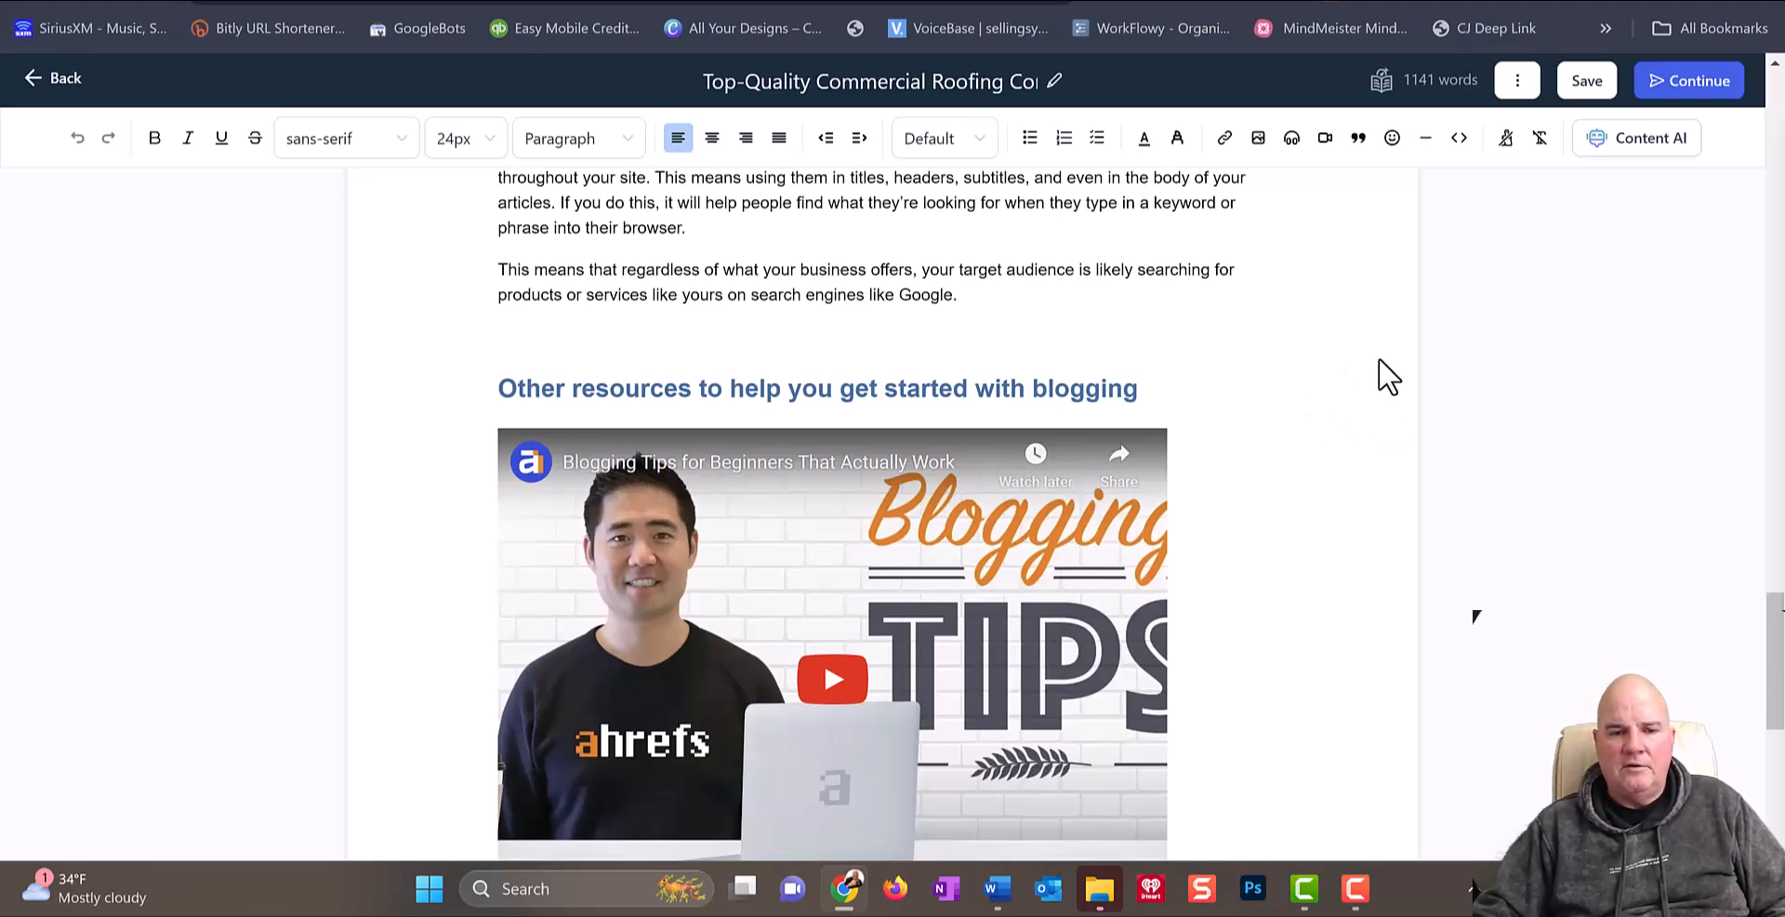
pyautogui.scroll(20, 1388, 377)
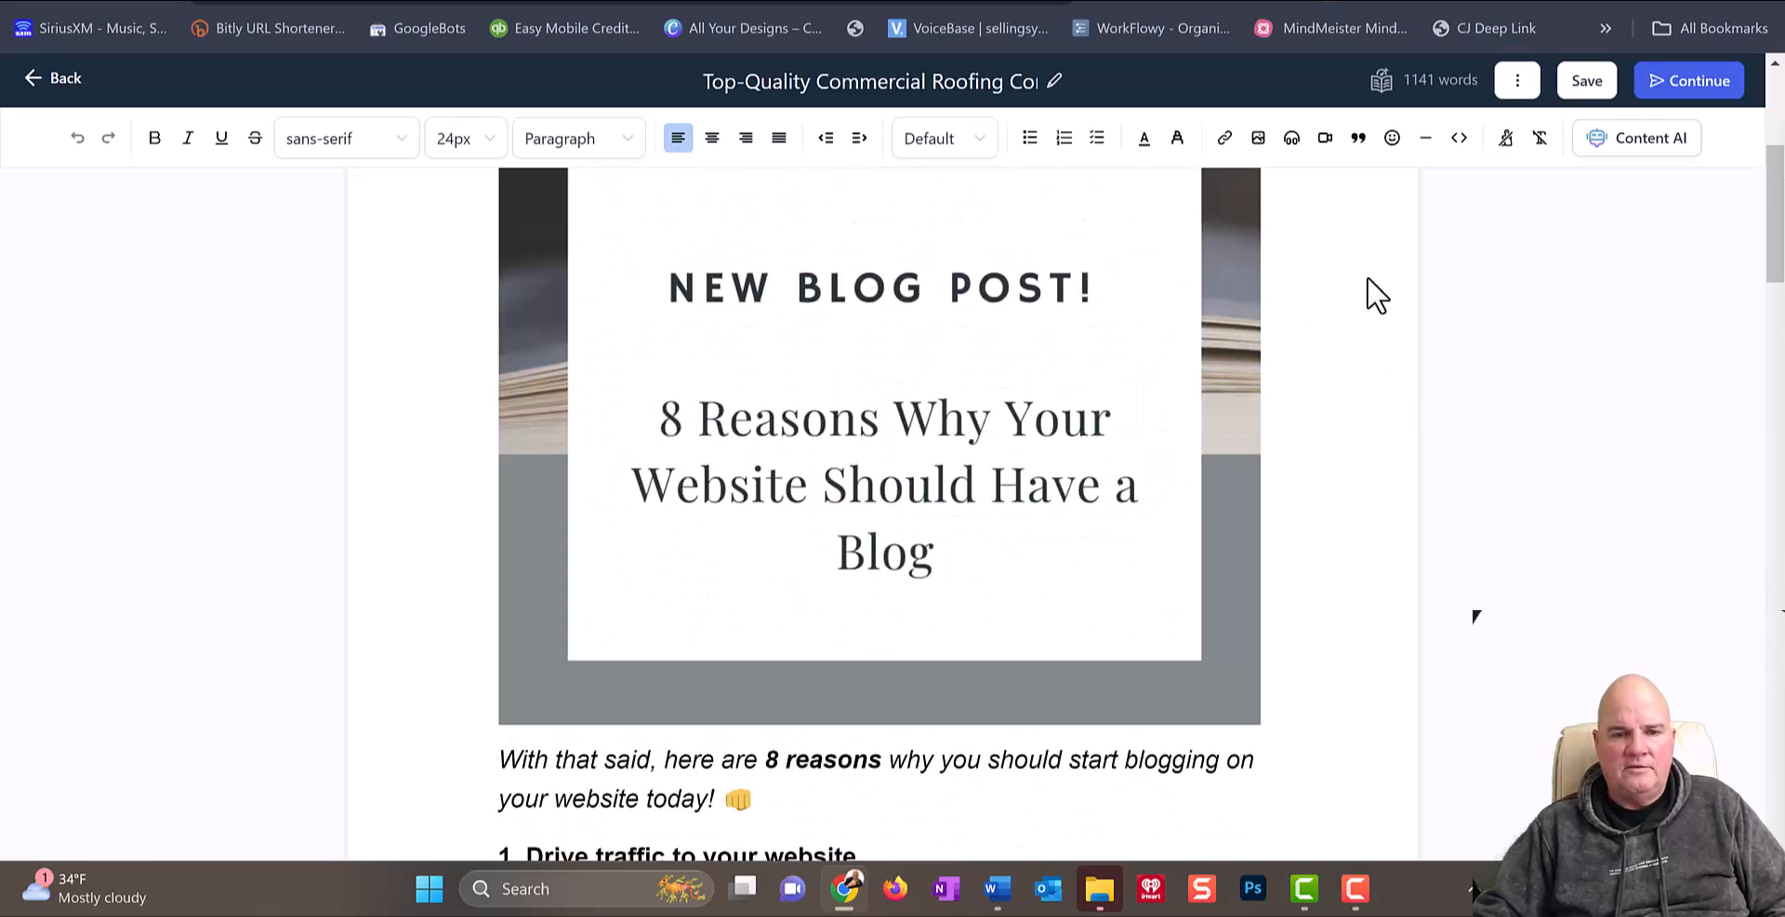